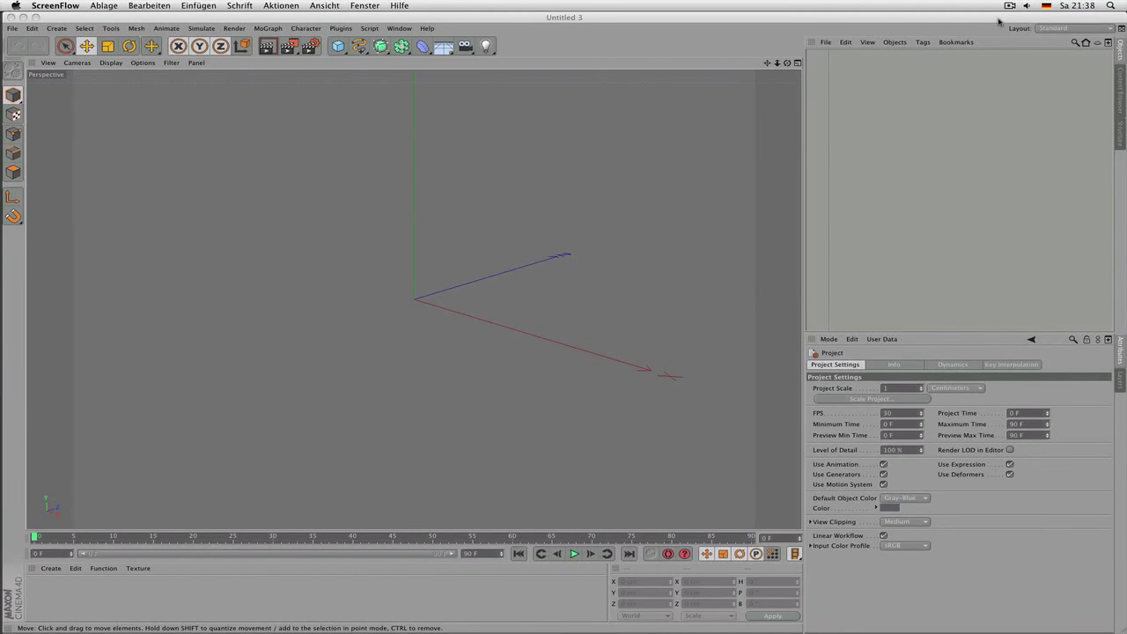
Step: Bring Cinema 4D to the front and browse the top menus
{"action": "left_click", "coordinate": [638, 27]}
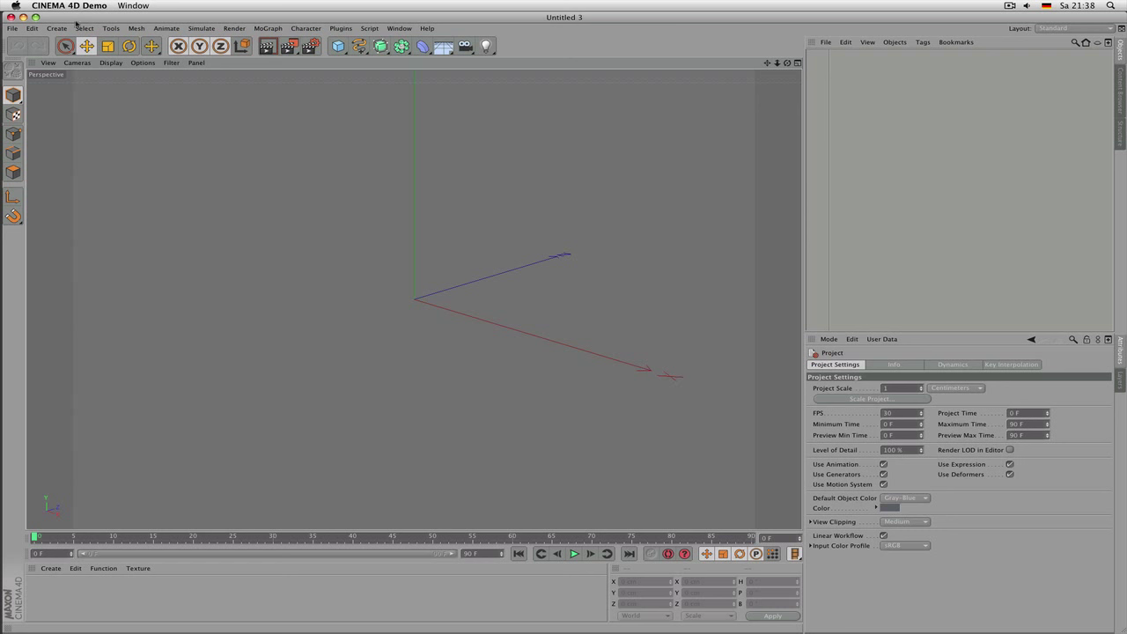
{"action": "left_click", "coordinate": [12, 28]}
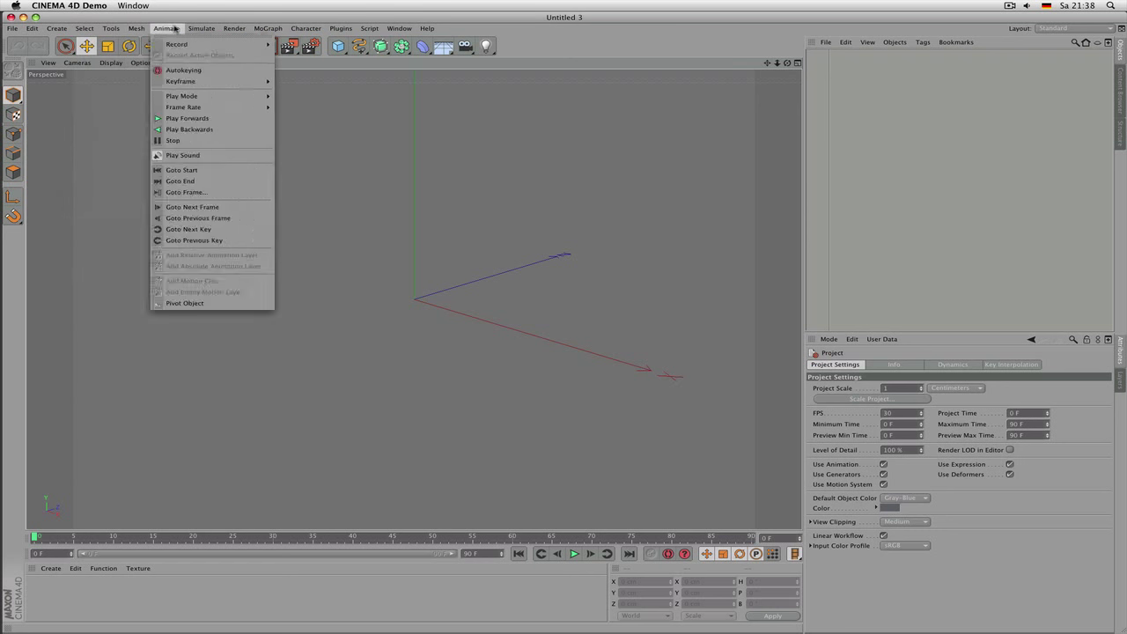
{"action": "mouse_move", "coordinate": [306, 28]}
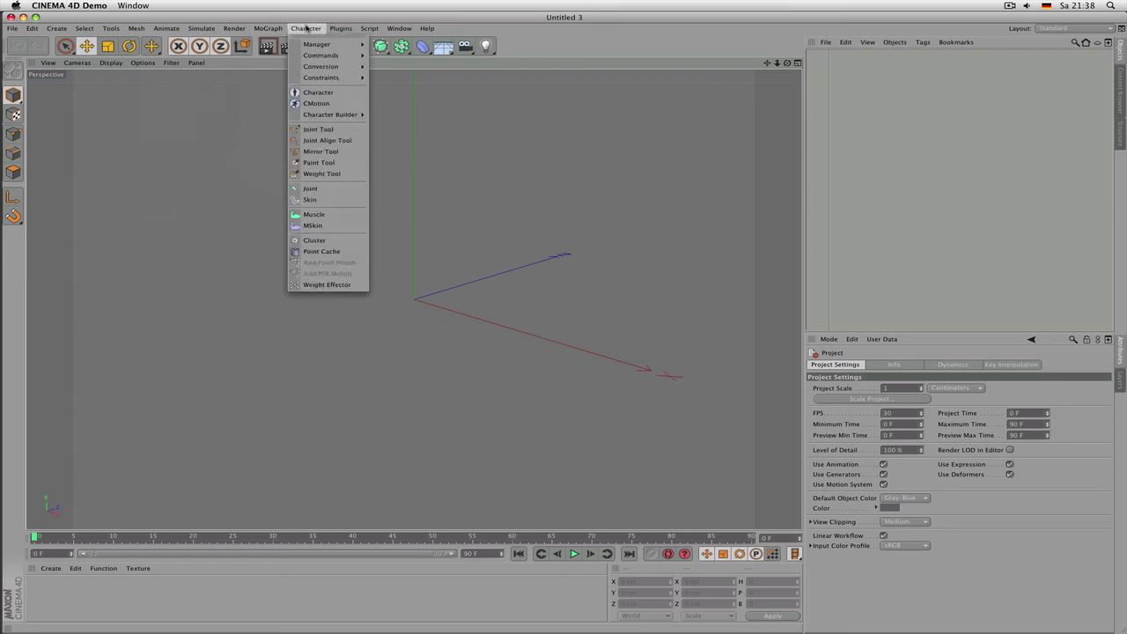
{"action": "left_click", "coordinate": [555, 23]}
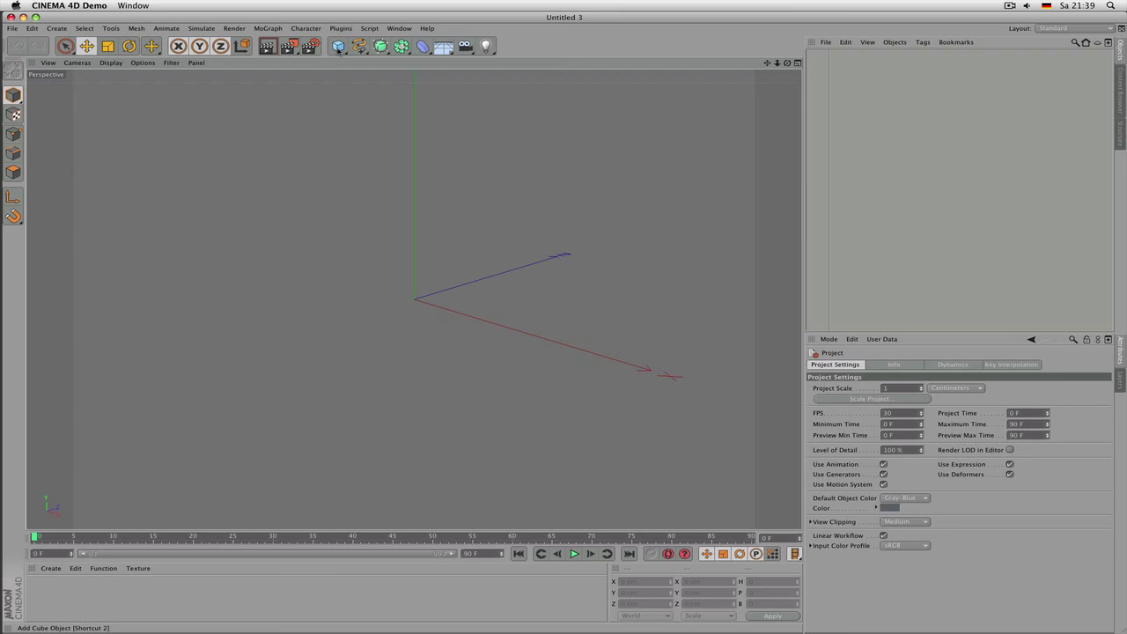
Step: Add a default 200 cm cube, then deselect and reselect it in the Object Manager
{"action": "left_click", "coordinate": [338, 46]}
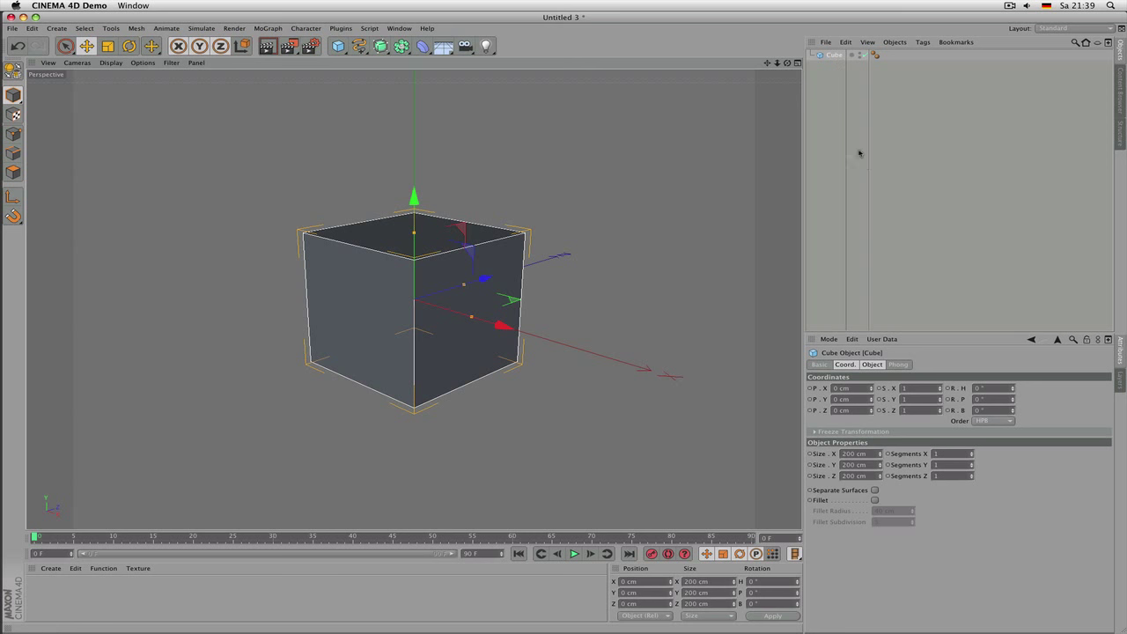
{"action": "left_click", "coordinate": [840, 124]}
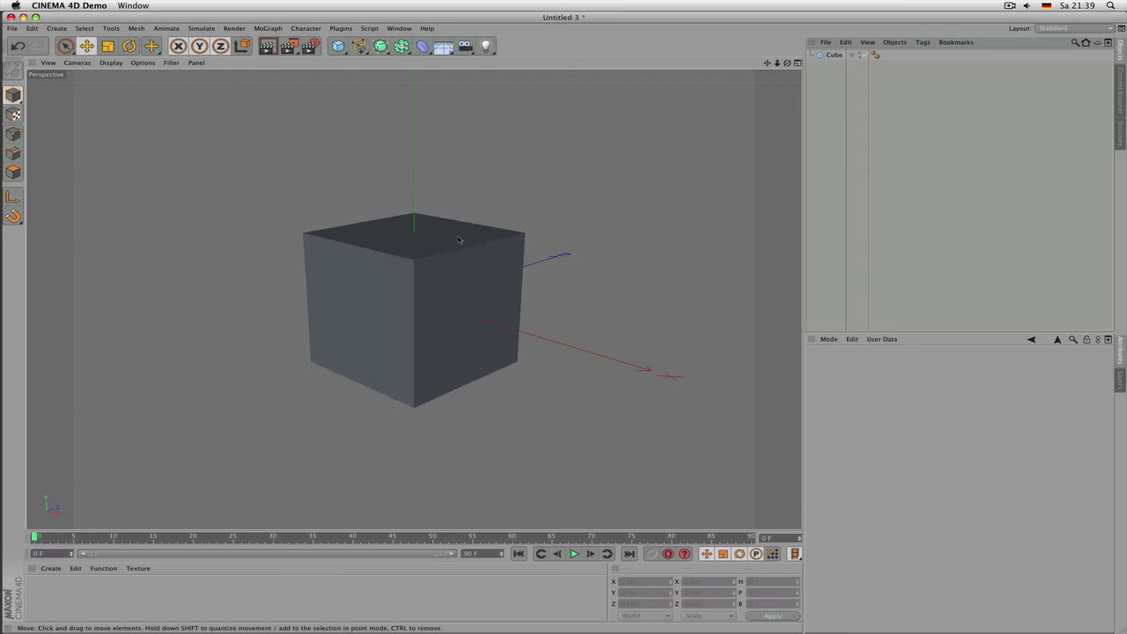
{"action": "left_click", "coordinate": [458, 242]}
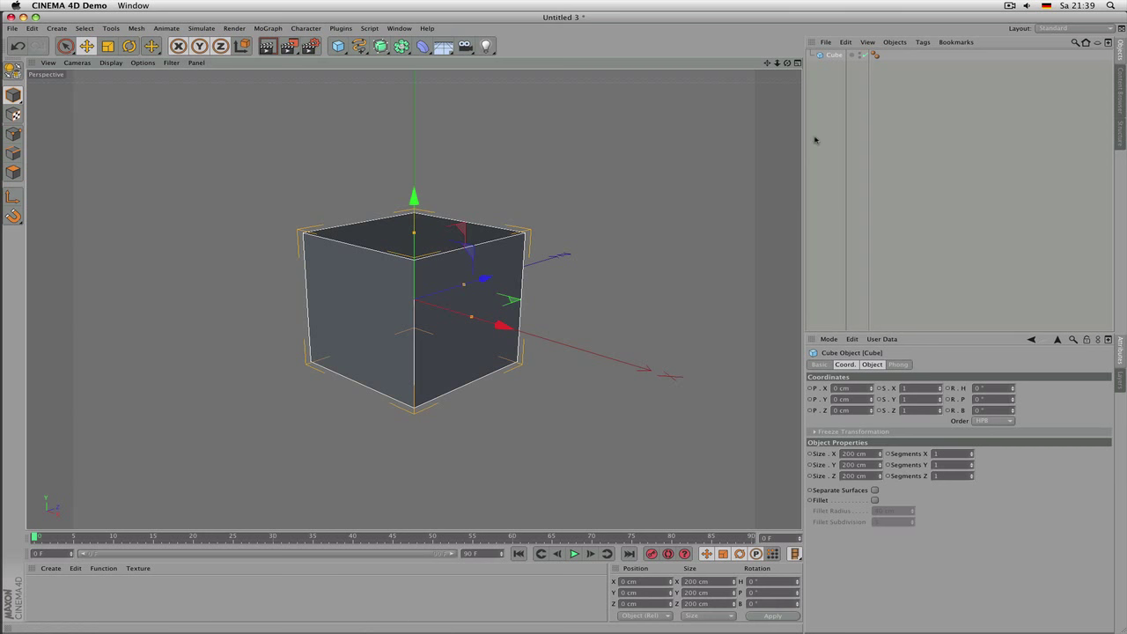
{"action": "left_click", "coordinate": [837, 60]}
{"action": "left_click", "coordinate": [835, 56]}
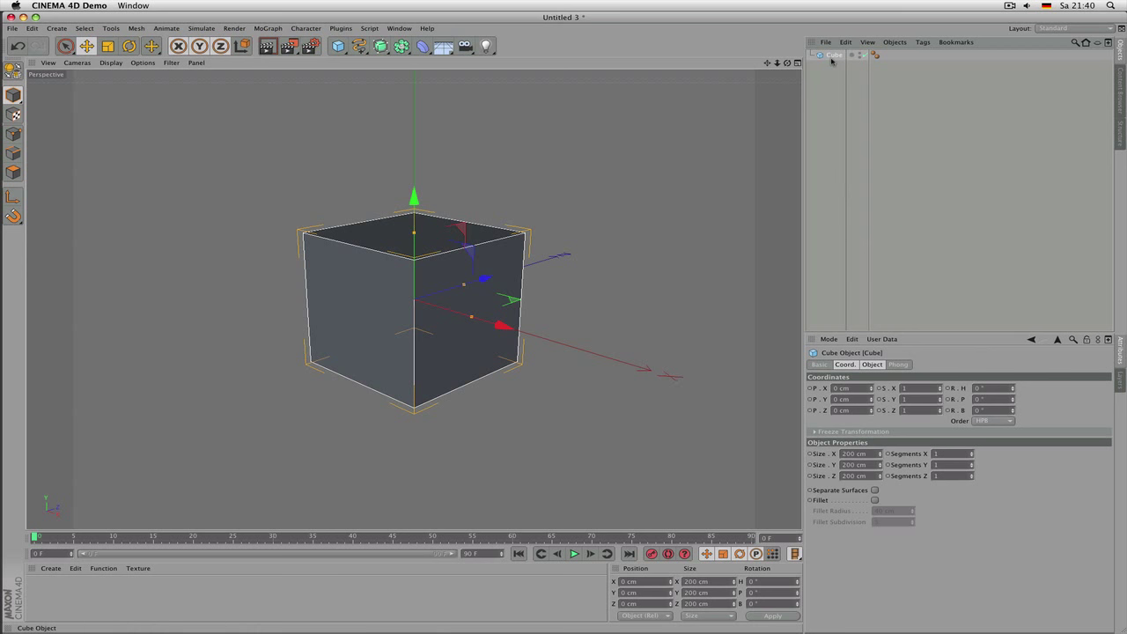
Step: Delete the cube, add a new one and resize it to 559 × 31 × 200 cm
{"action": "key", "text": "Delete"}
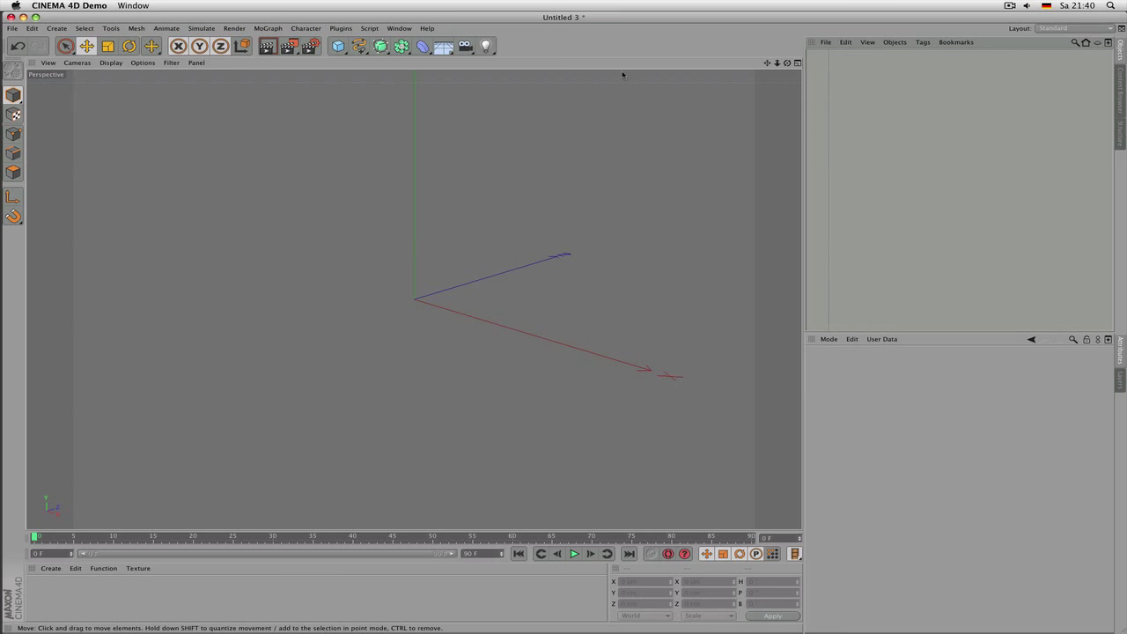
{"action": "left_click", "coordinate": [339, 45]}
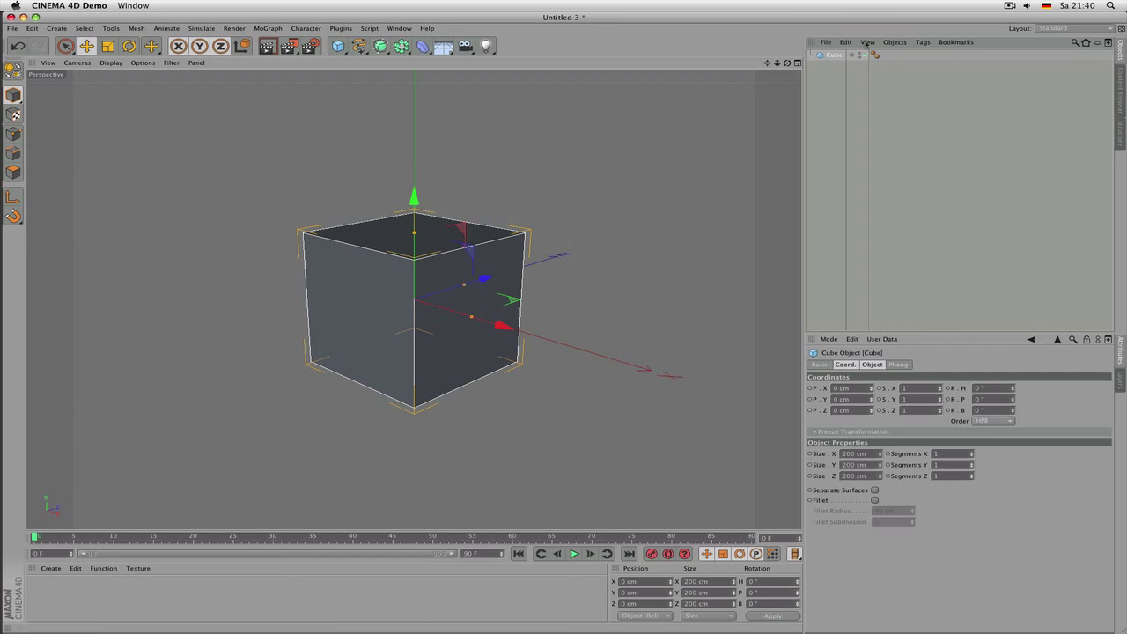
{"action": "left_click", "coordinate": [872, 364]}
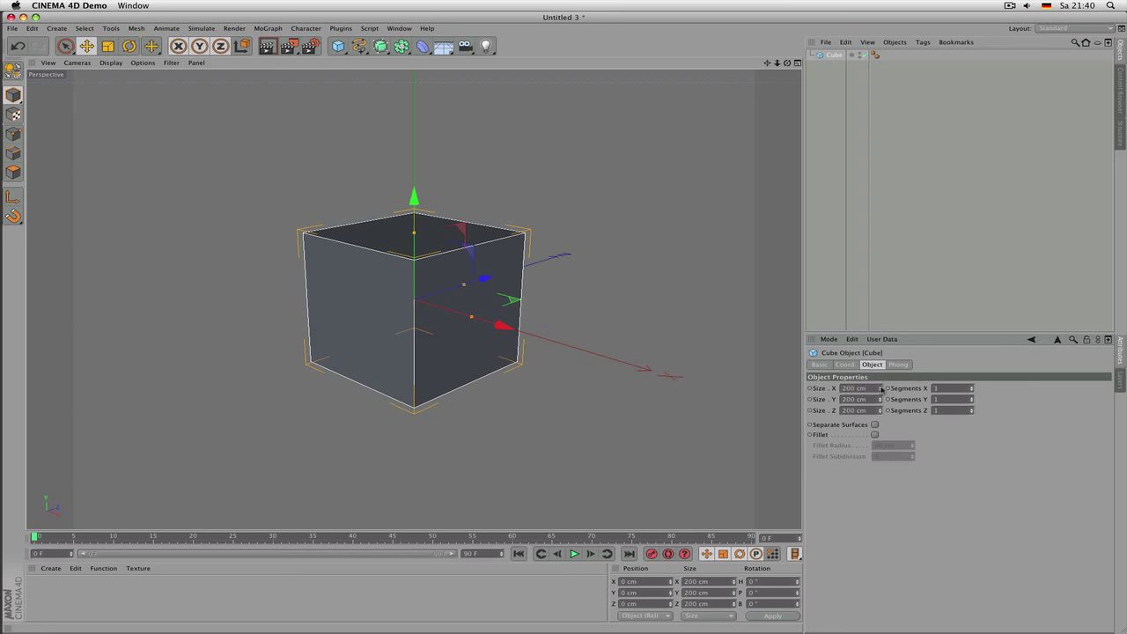
{"action": "mouse_move", "coordinate": [881, 391]}
{"action": "left_mouse_down"}
{"action": "mouse_move", "coordinate": [942, 390]}
{"action": "mouse_move", "coordinate": [867, 402]}
{"action": "left_mouse_up"}
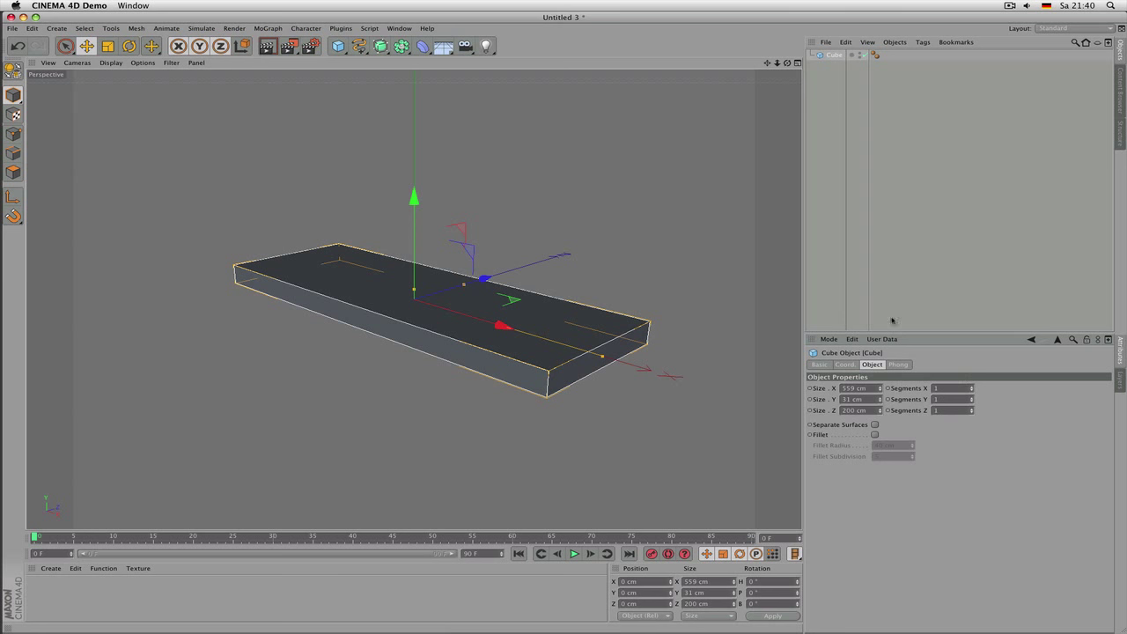
{"action": "left_click", "coordinate": [887, 285]}
{"action": "left_click", "coordinate": [307, 281]}
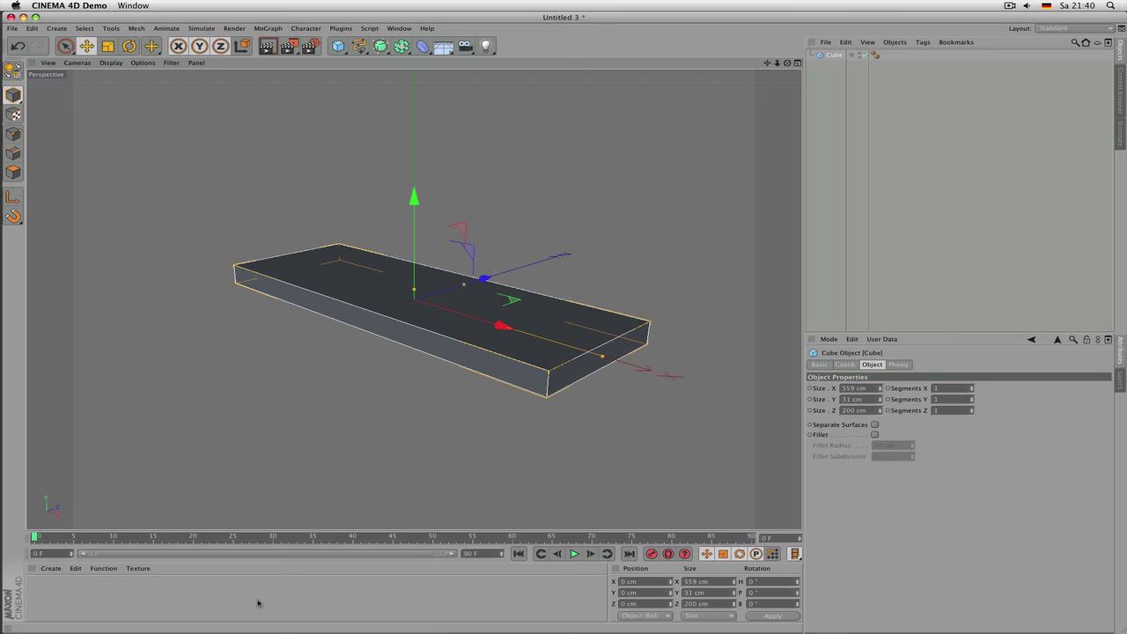
{"action": "left_click", "coordinate": [62, 583]}
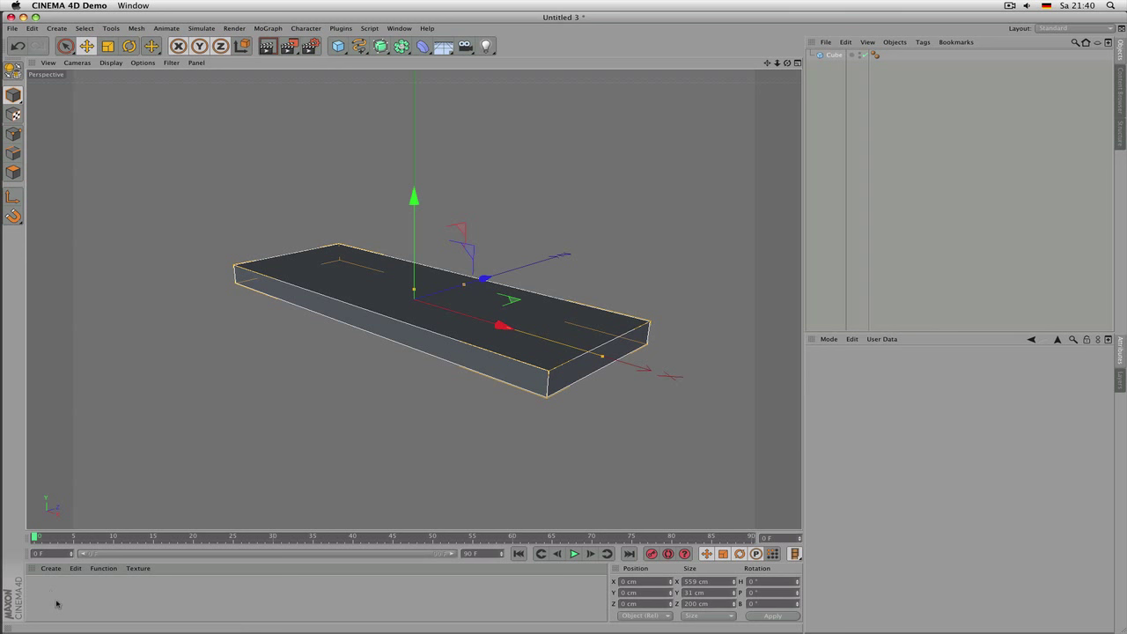
Step: Create material Mat with hue 119° and saturation 67%, and drag it onto the slab
{"action": "double_click", "coordinate": [57, 600]}
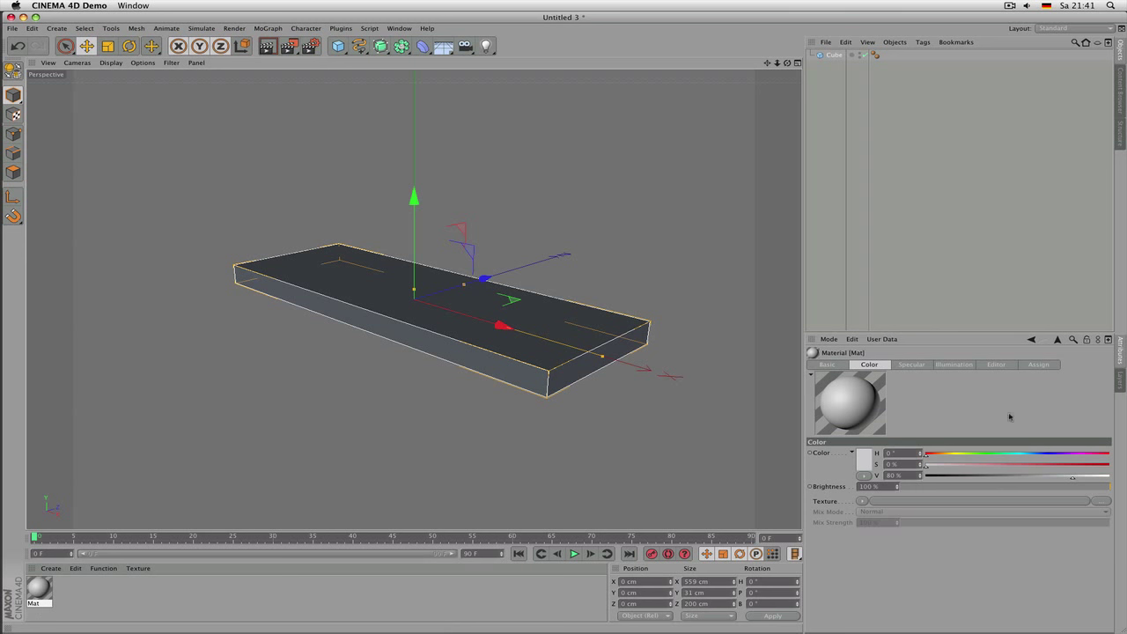
{"action": "left_click", "coordinate": [987, 454]}
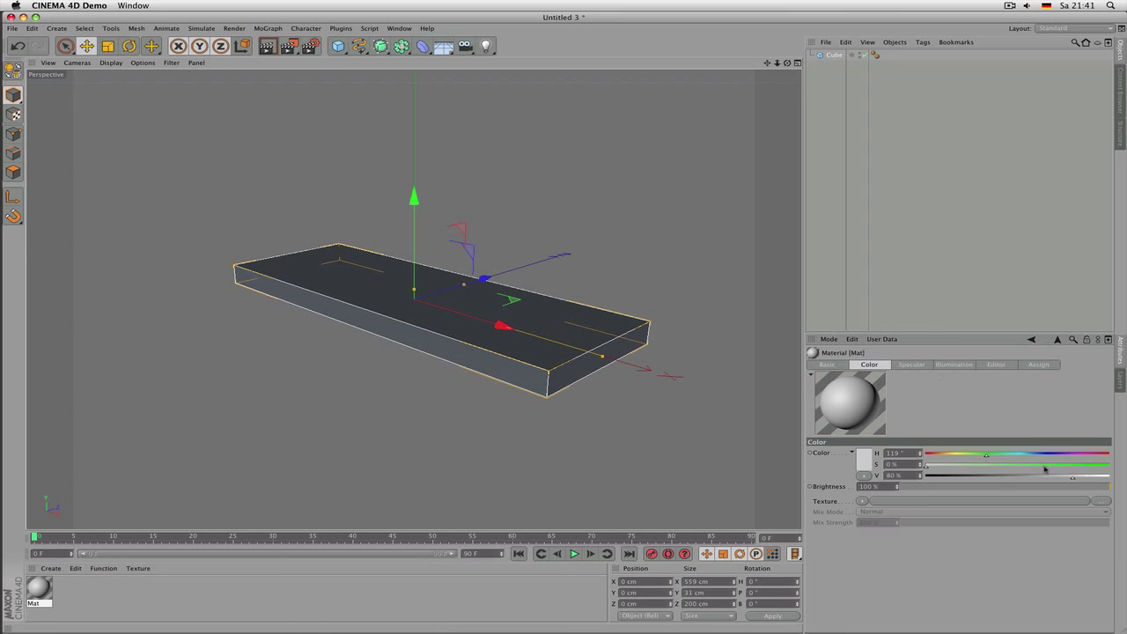
{"action": "left_click", "coordinate": [1048, 466]}
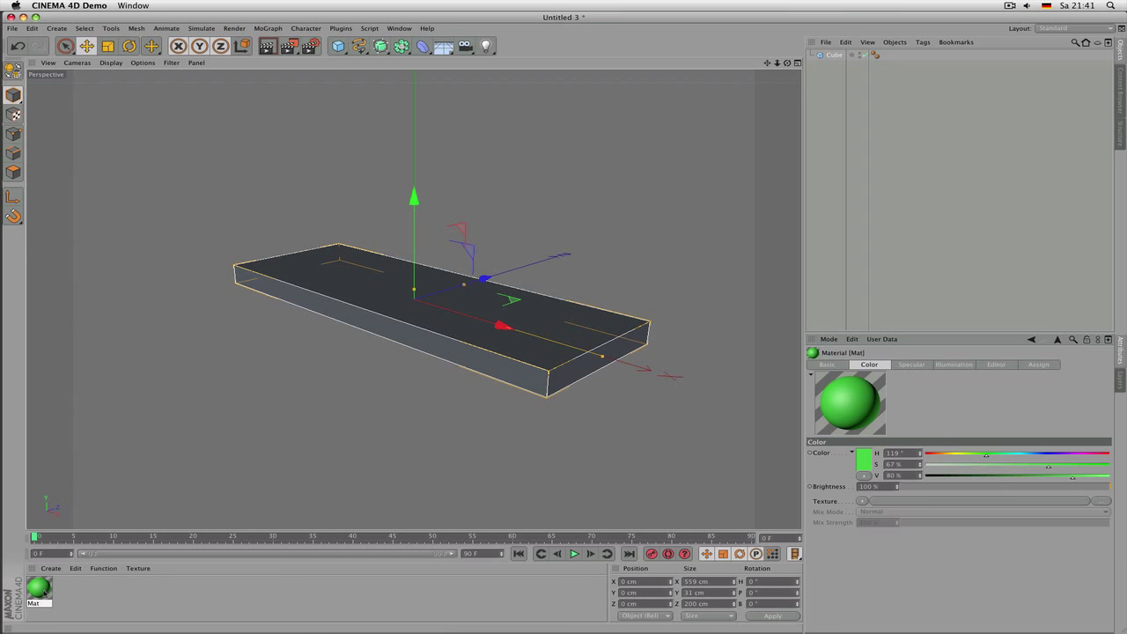
{"action": "left_click_drag", "start_coordinate": [40, 592], "coordinate": [837, 56]}
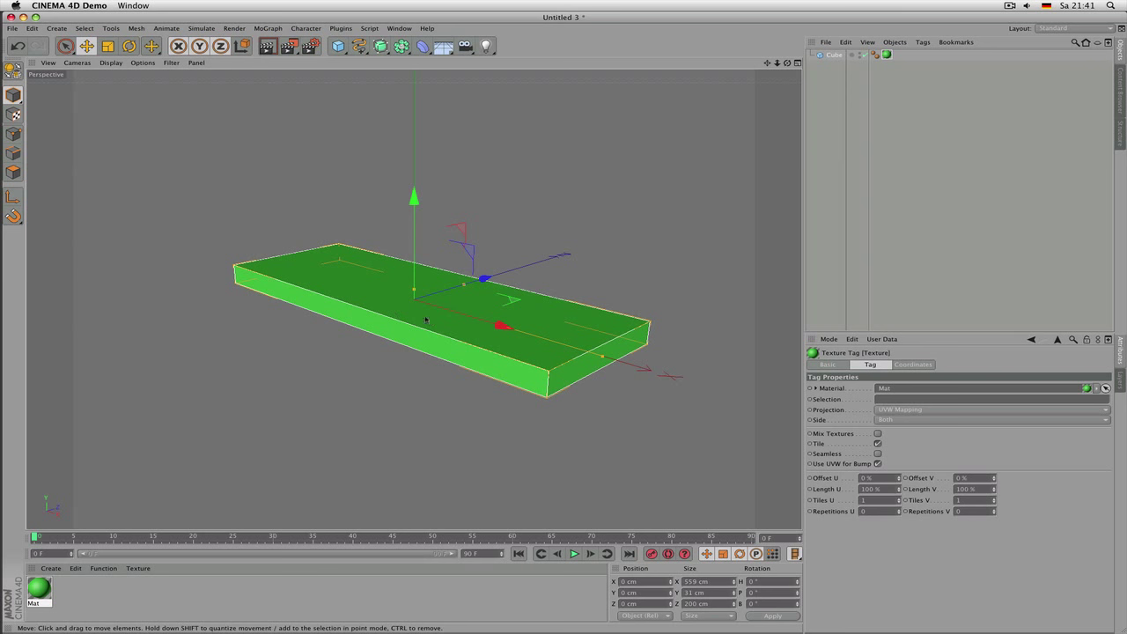
Step: Cycle through texture, edge and polygon modes, then return to model mode
{"action": "left_click", "coordinate": [13, 115]}
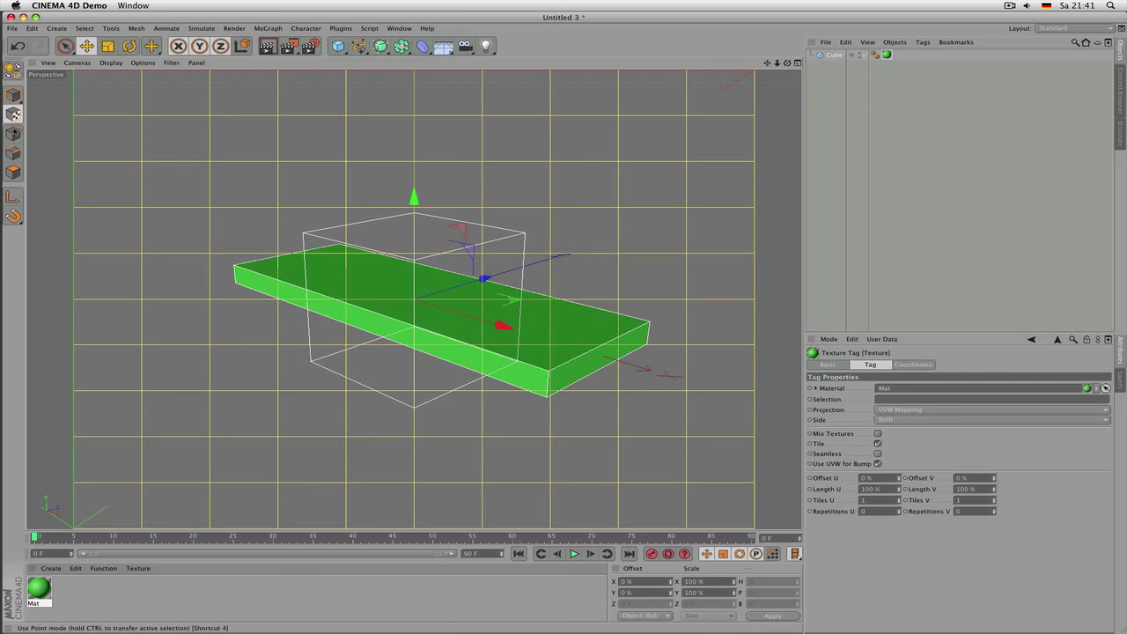
{"action": "left_click", "coordinate": [13, 134]}
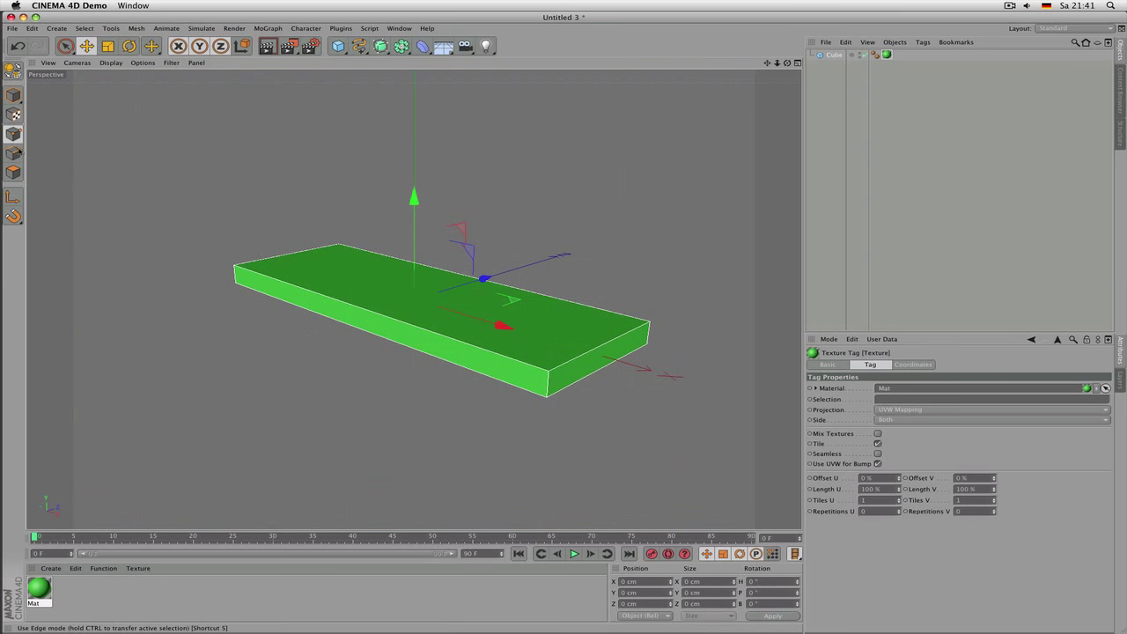
{"action": "left_click", "coordinate": [13, 153]}
{"action": "left_click", "coordinate": [13, 95]}
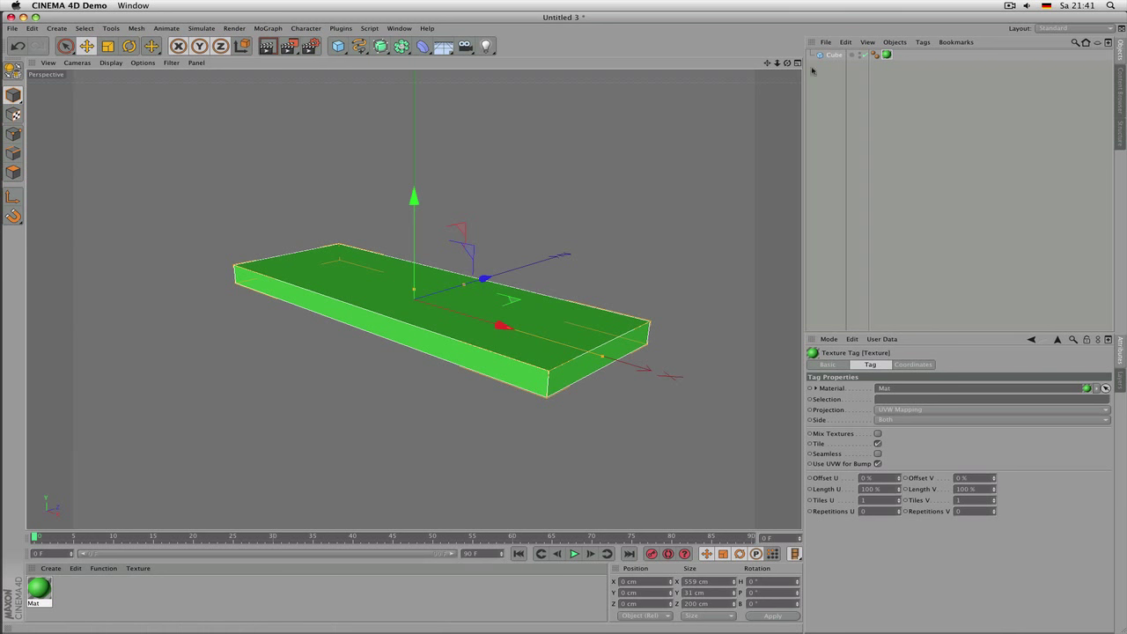
{"action": "left_click", "coordinate": [836, 56]}
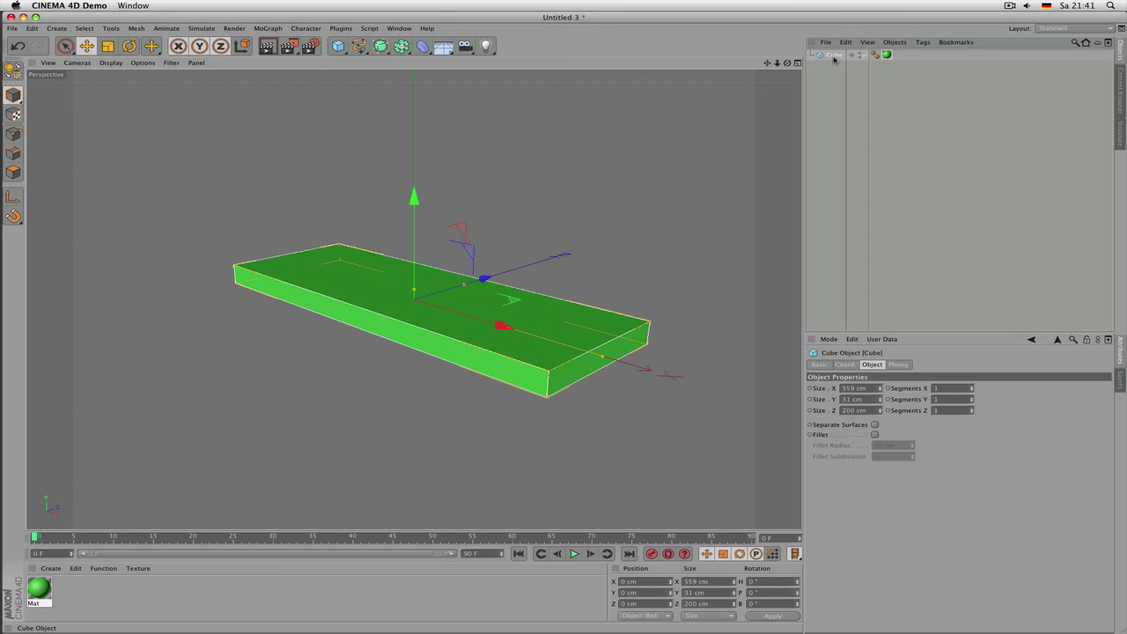
Step: Delete the green slab and the Mat material
{"action": "key", "text": "Delete"}
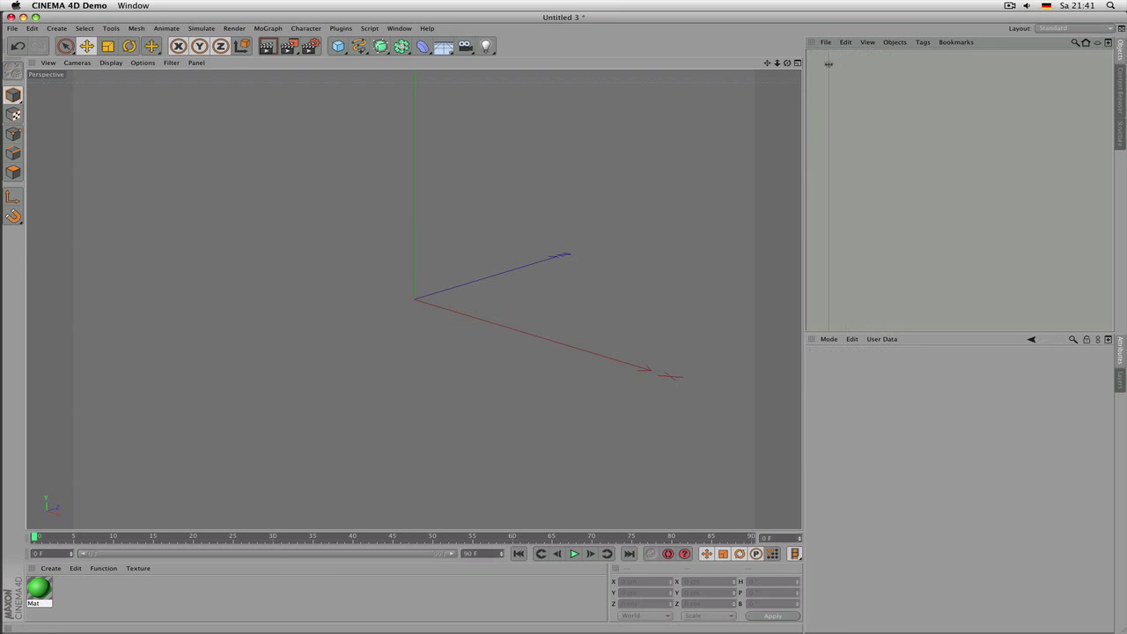
{"action": "left_click", "coordinate": [38, 603]}
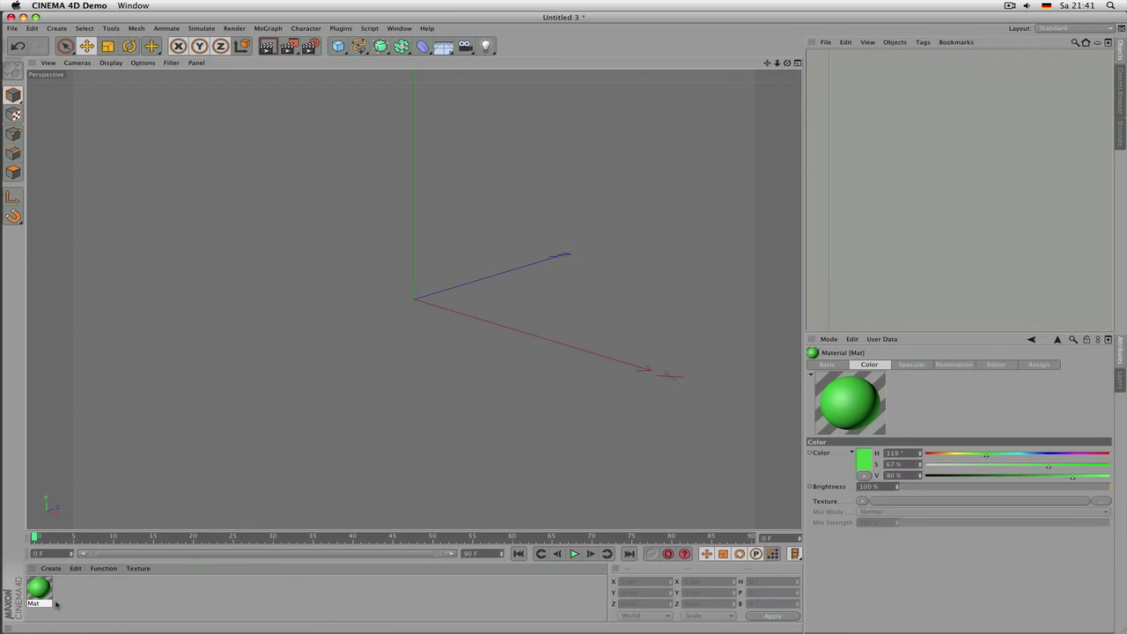
{"action": "key", "text": "Delete"}
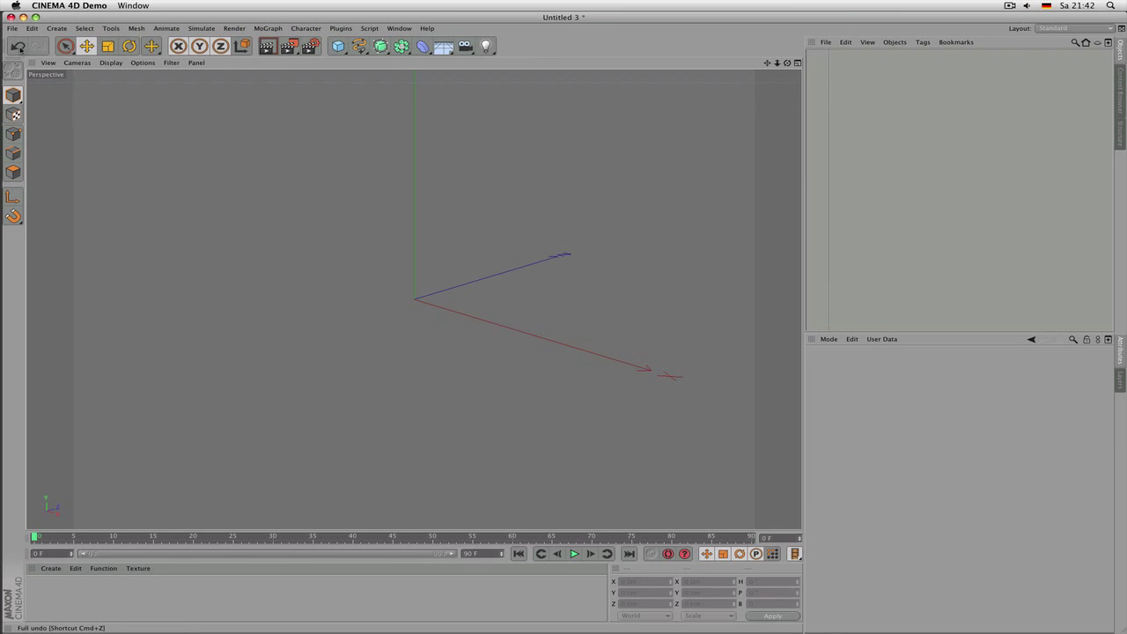
Step: Undo and redo the recent steps repeatedly, ending with slab and material deleted
{"action": "left_click", "coordinate": [19, 48]}
{"action": "left_click", "coordinate": [19, 48]}
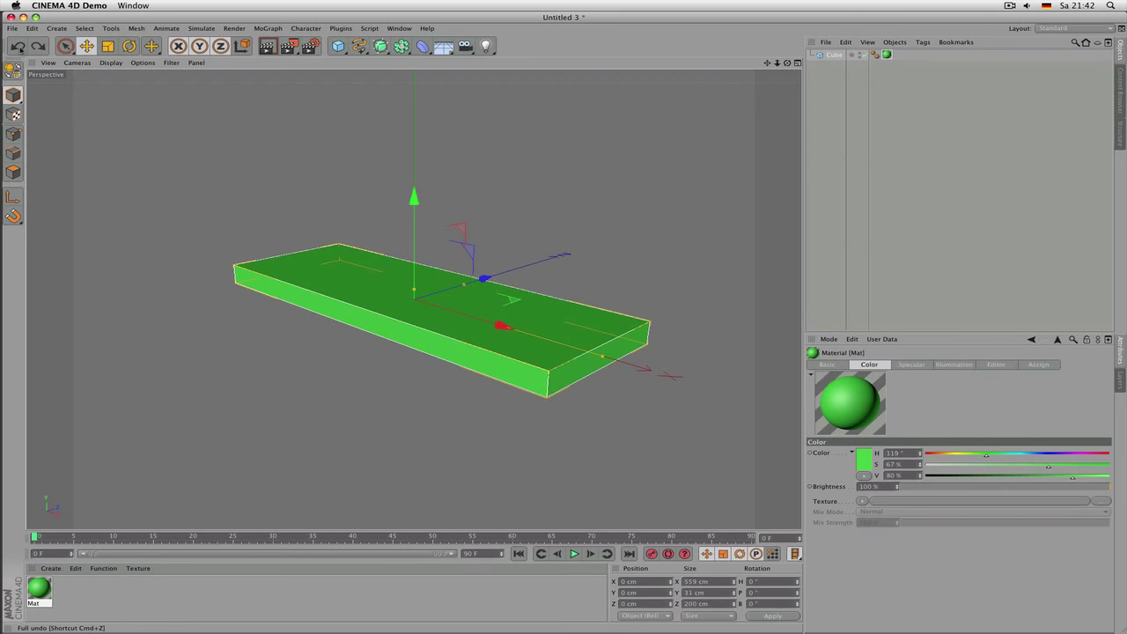
{"action": "left_click", "coordinate": [20, 48]}
{"action": "left_click", "coordinate": [20, 48]}
{"action": "left_click", "coordinate": [37, 48]}
{"action": "left_click", "coordinate": [37, 47]}
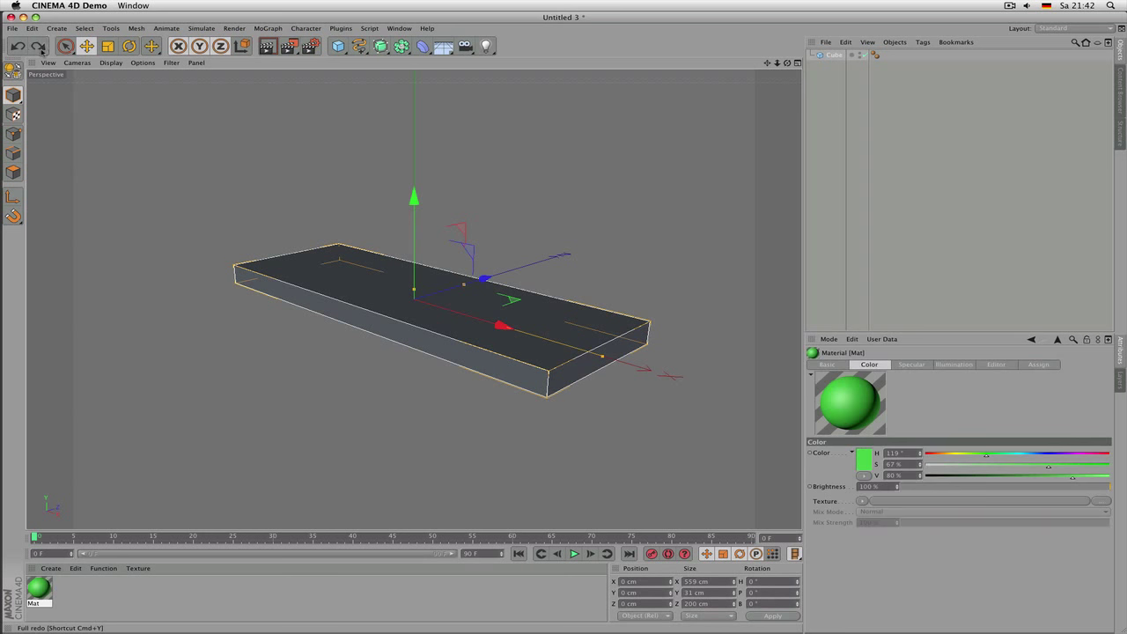
{"action": "left_click", "coordinate": [37, 48]}
{"action": "left_click", "coordinate": [37, 47]}
{"action": "key", "text": "super+z"}
{"action": "key", "text": "super+z"}
{"action": "key", "text": "super+z"}
{"action": "key", "text": "super+z"}
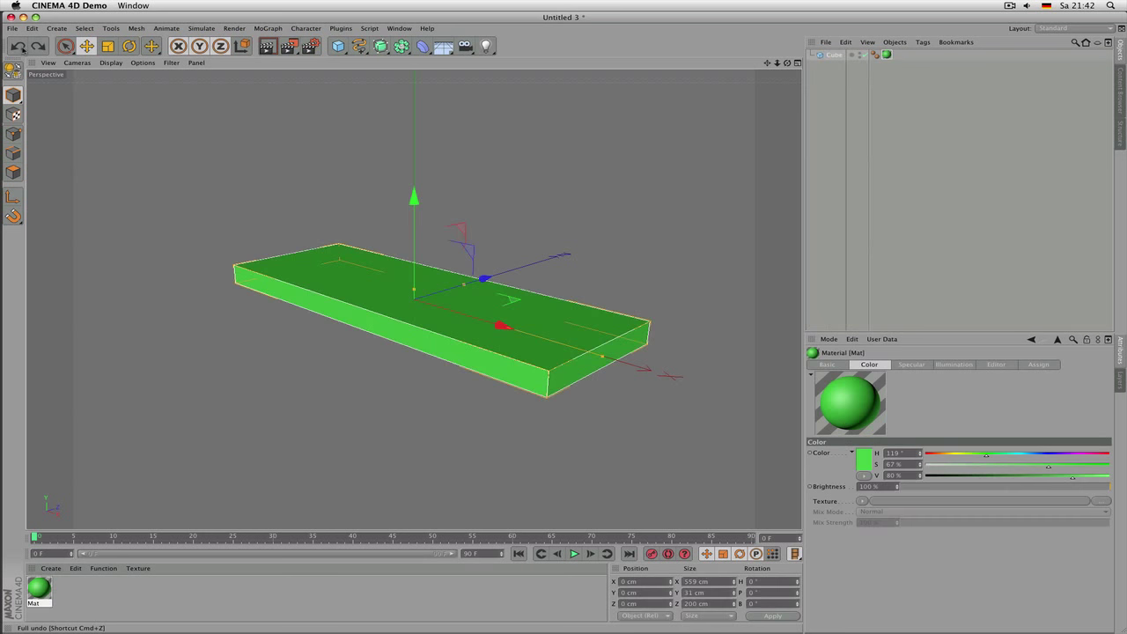
{"action": "left_click", "coordinate": [37, 47]}
{"action": "left_click", "coordinate": [37, 47]}
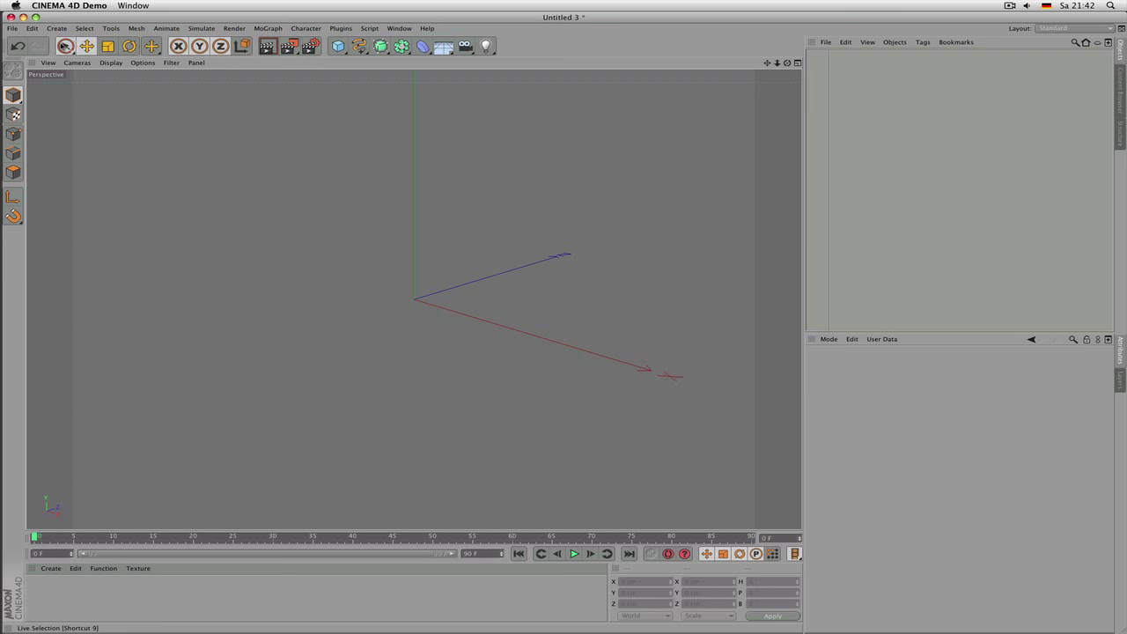
Step: Switch to the Live Selection tool
{"action": "left_click", "coordinate": [65, 46]}
{"action": "left_click", "coordinate": [66, 47]}
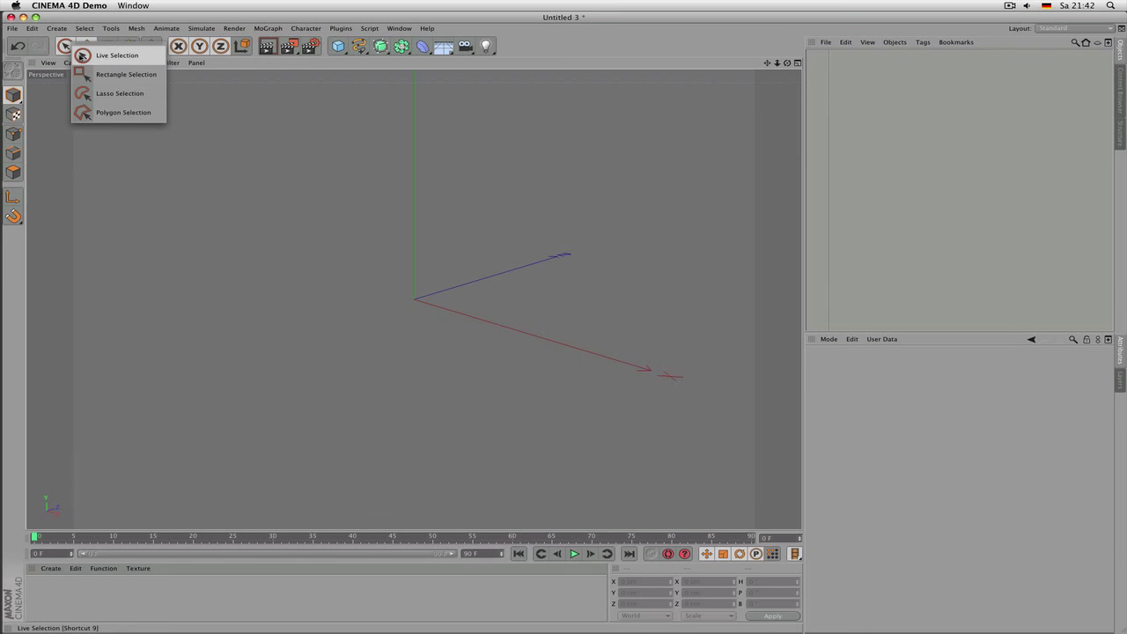
{"action": "left_click", "coordinate": [84, 55]}
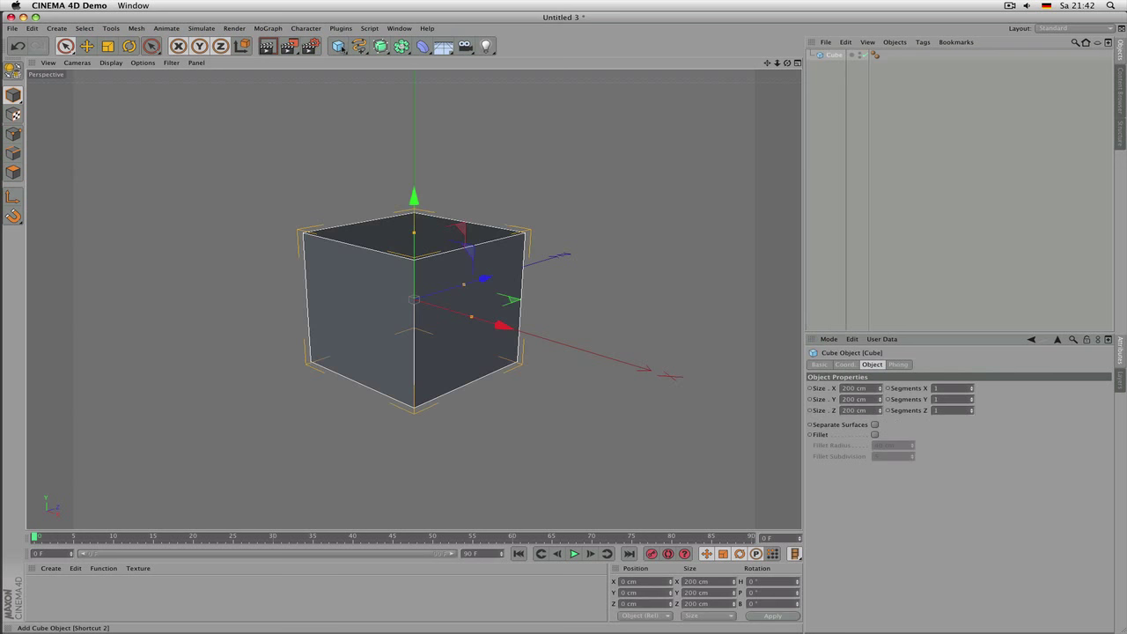
Step: Add a new default cube, then deselect and reselect it with Live Selection
{"action": "left_click", "coordinate": [340, 48]}
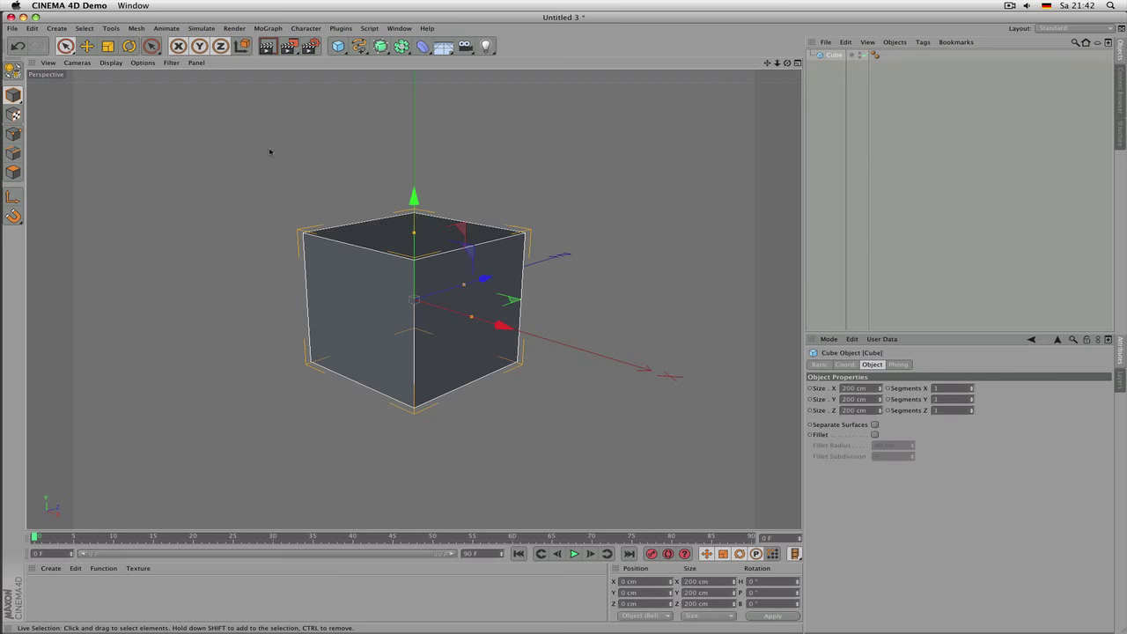
{"action": "left_click", "coordinate": [171, 105]}
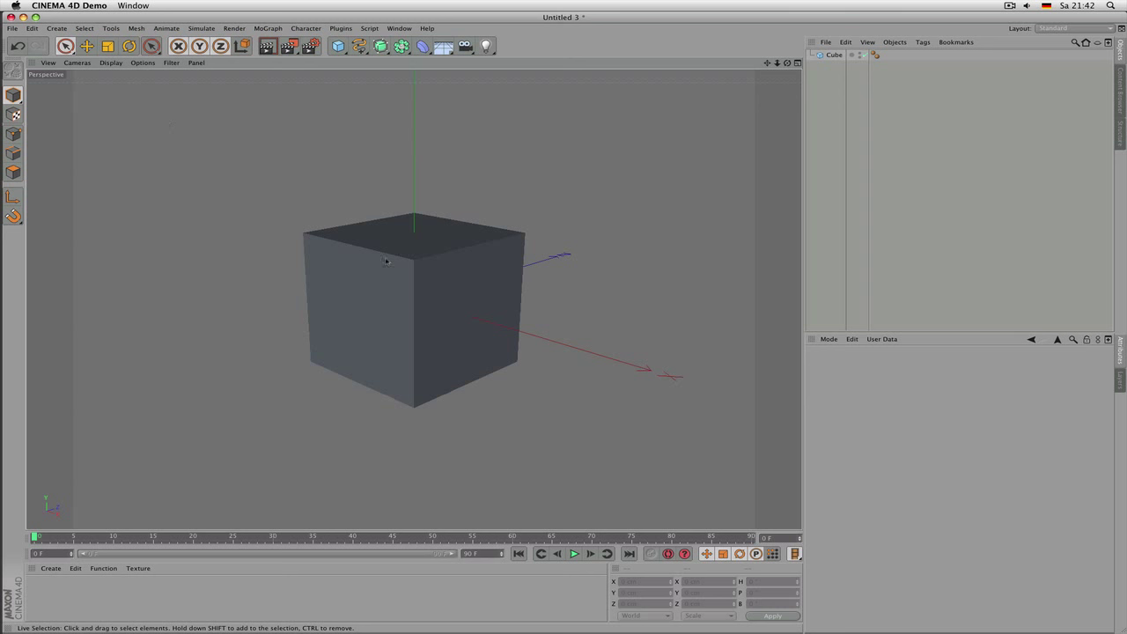
{"action": "left_click", "coordinate": [66, 47]}
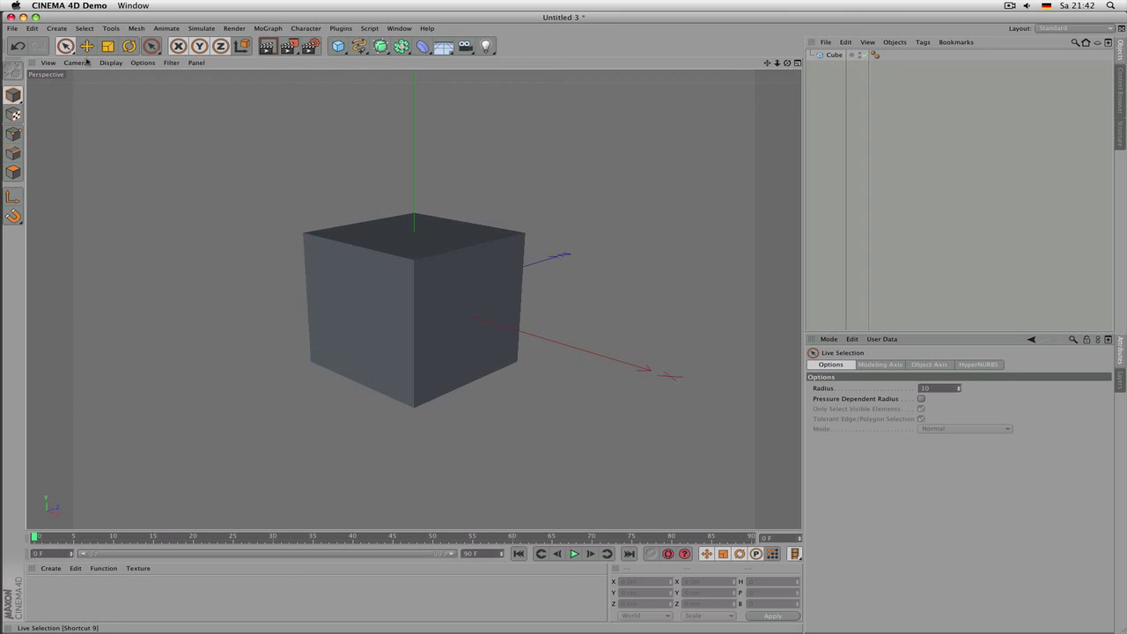
{"action": "left_click", "coordinate": [415, 244]}
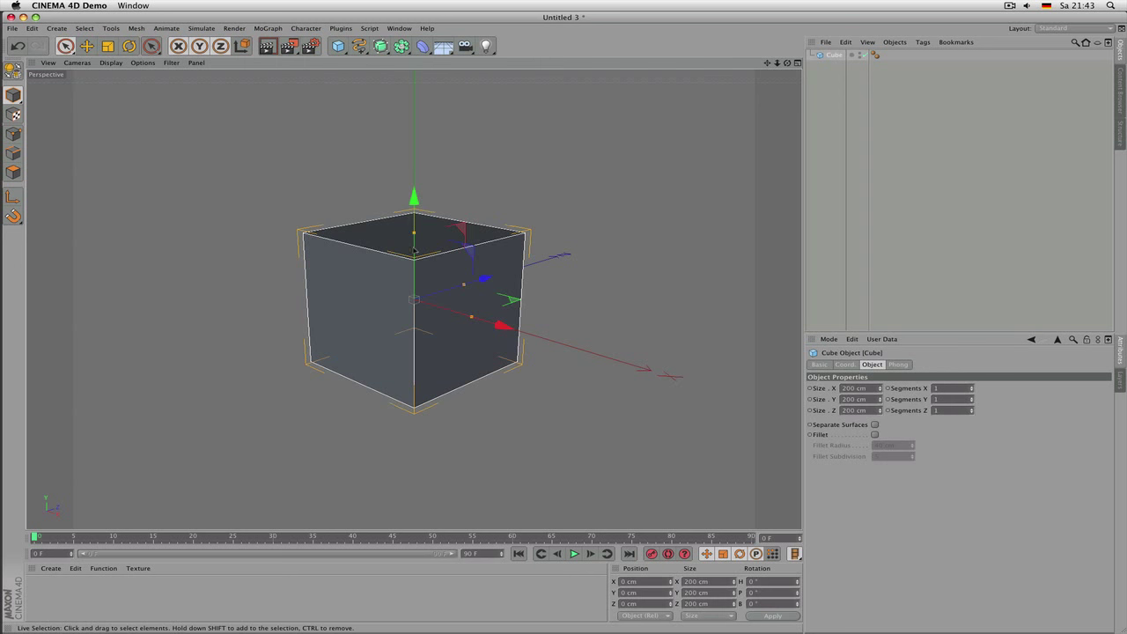
{"action": "left_click", "coordinate": [494, 184]}
Step: Duplicate the cube by dragging a copy, Cube.1, to its left
{"action": "scroll", "coordinate": [344, 141], "scroll_direction": "down", "scroll_amount": 4}
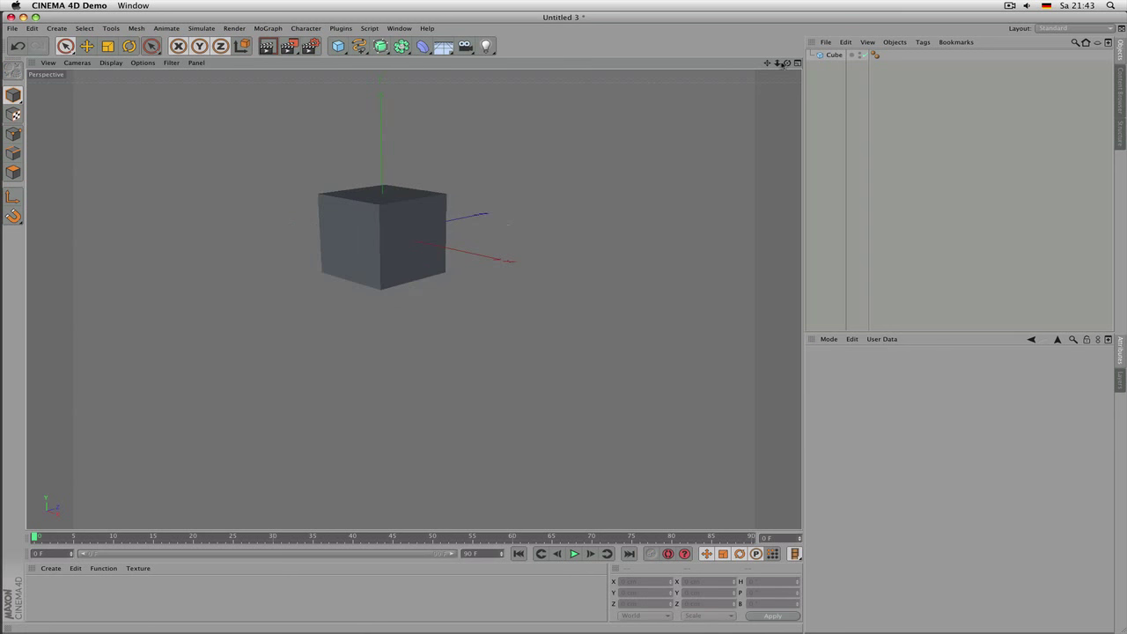
{"action": "left_click_drag", "start_coordinate": [767, 63], "coordinate": [820, 142]}
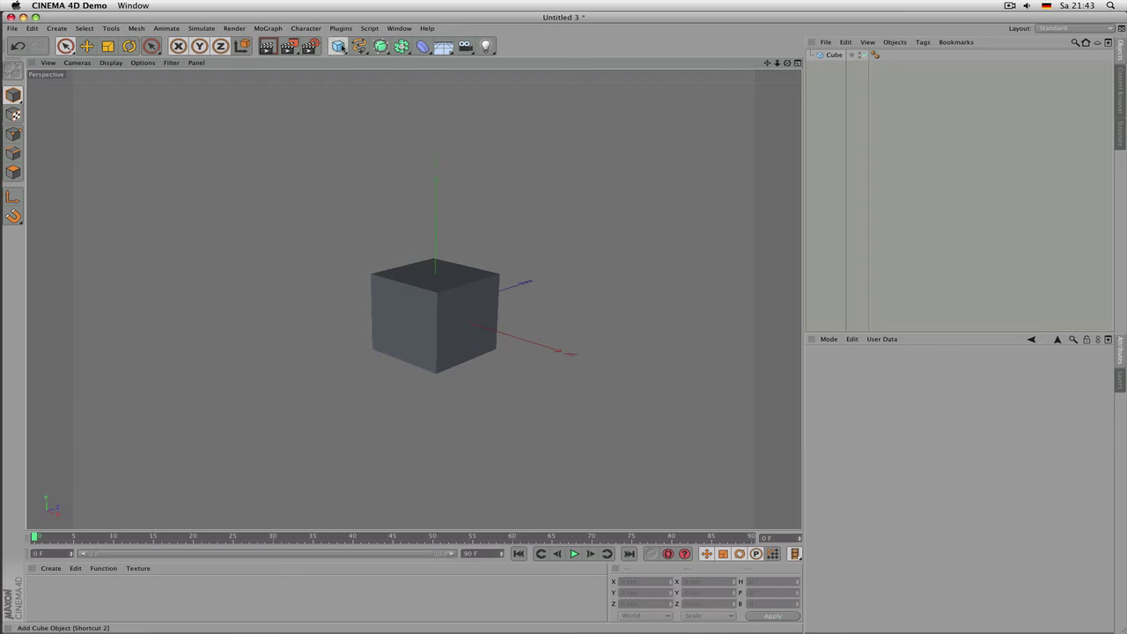
{"action": "left_click", "coordinate": [435, 313]}
{"action": "key", "text": "e"}
{"action": "left_click_drag", "start_coordinate": [586, 221], "coordinate": [390, 156], "text": "ctrl"}
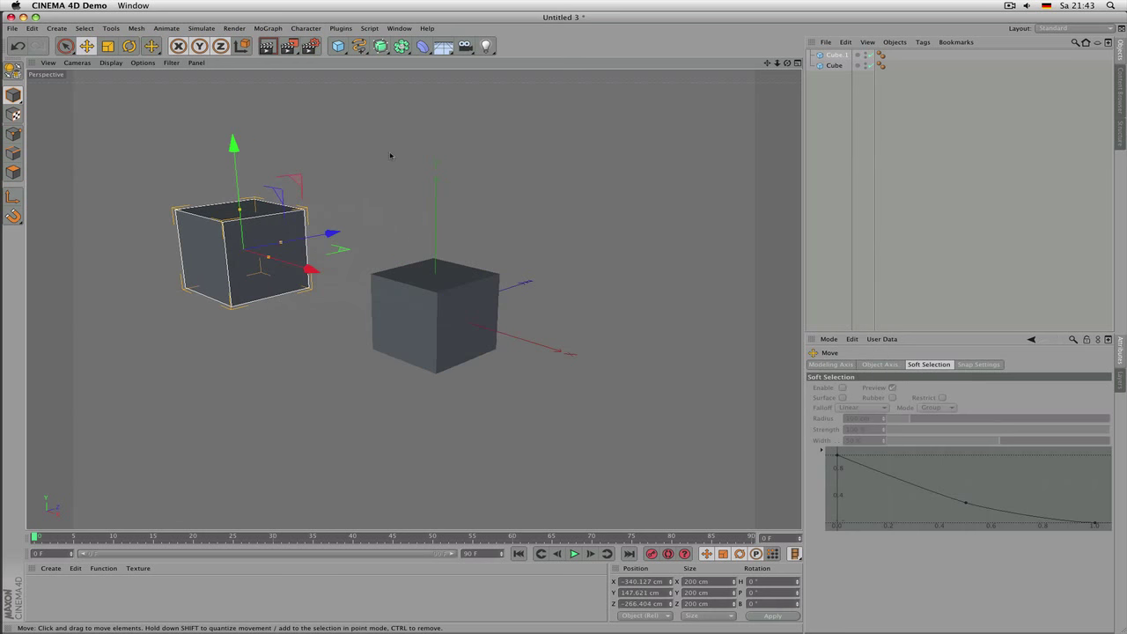
{"action": "left_click", "coordinate": [393, 180]}
Step: Select both cubes and raise them along Y, then reselect and deselect them
{"action": "left_click", "coordinate": [245, 237]}
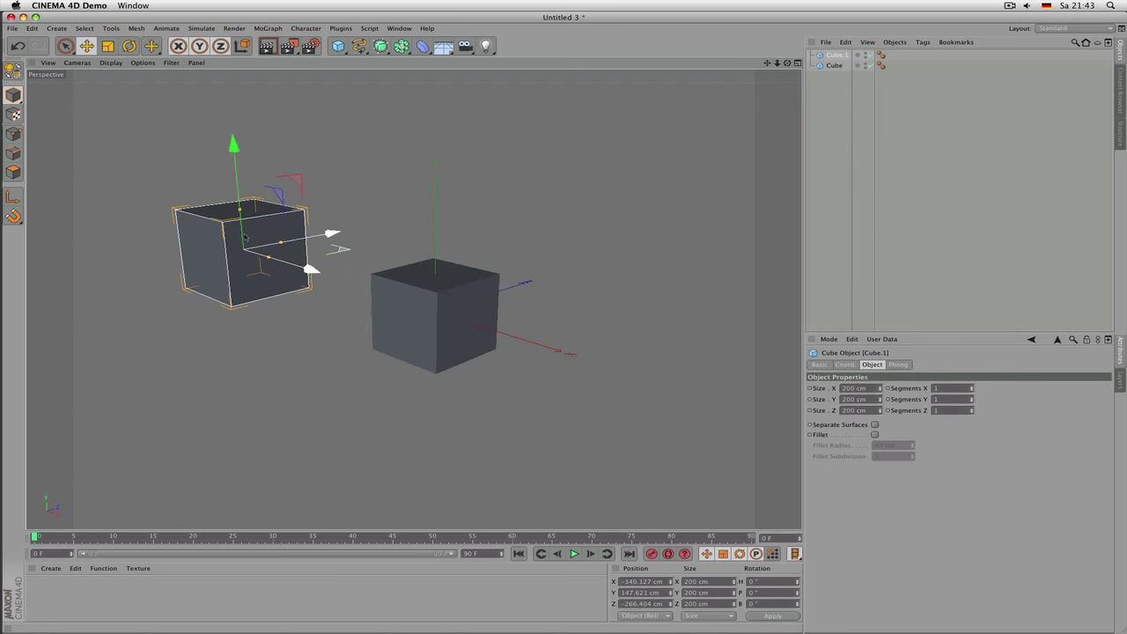
{"action": "left_click", "coordinate": [440, 306], "text": "shift"}
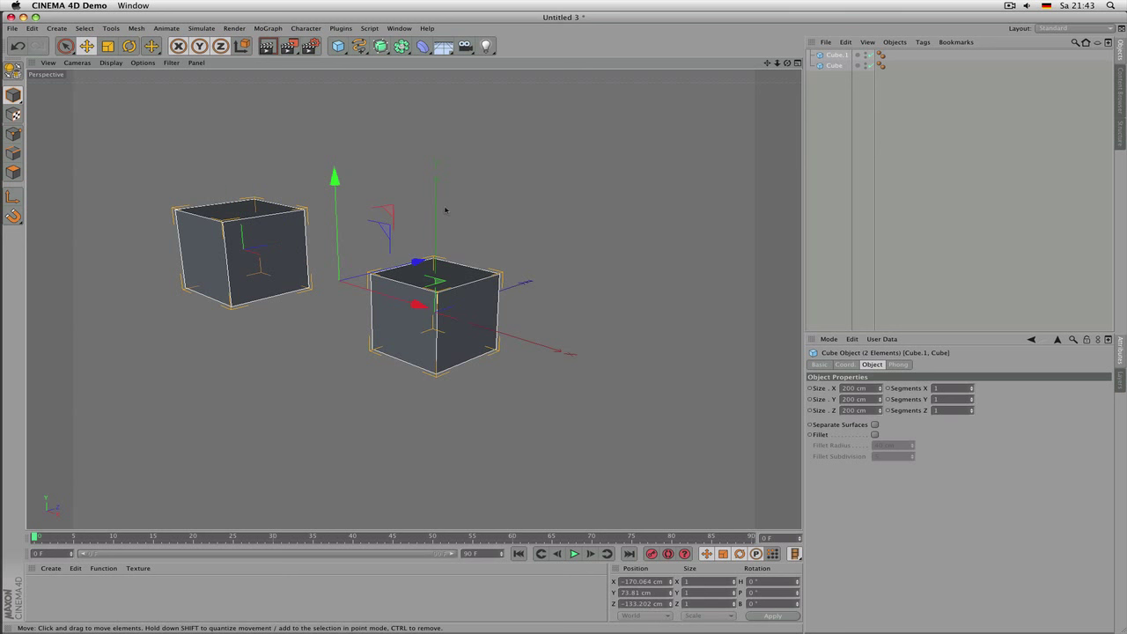
{"action": "left_click_drag", "start_coordinate": [335, 178], "coordinate": [386, 147]}
{"action": "left_click", "coordinate": [447, 146]}
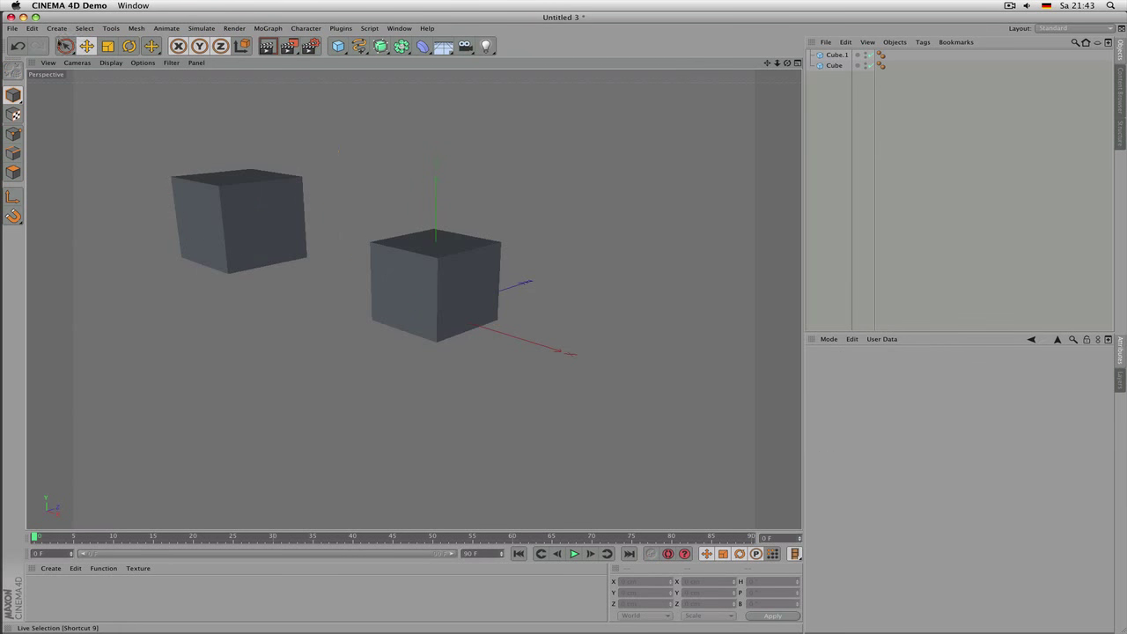
{"action": "left_click", "coordinate": [64, 46]}
{"action": "left_click", "coordinate": [220, 194]}
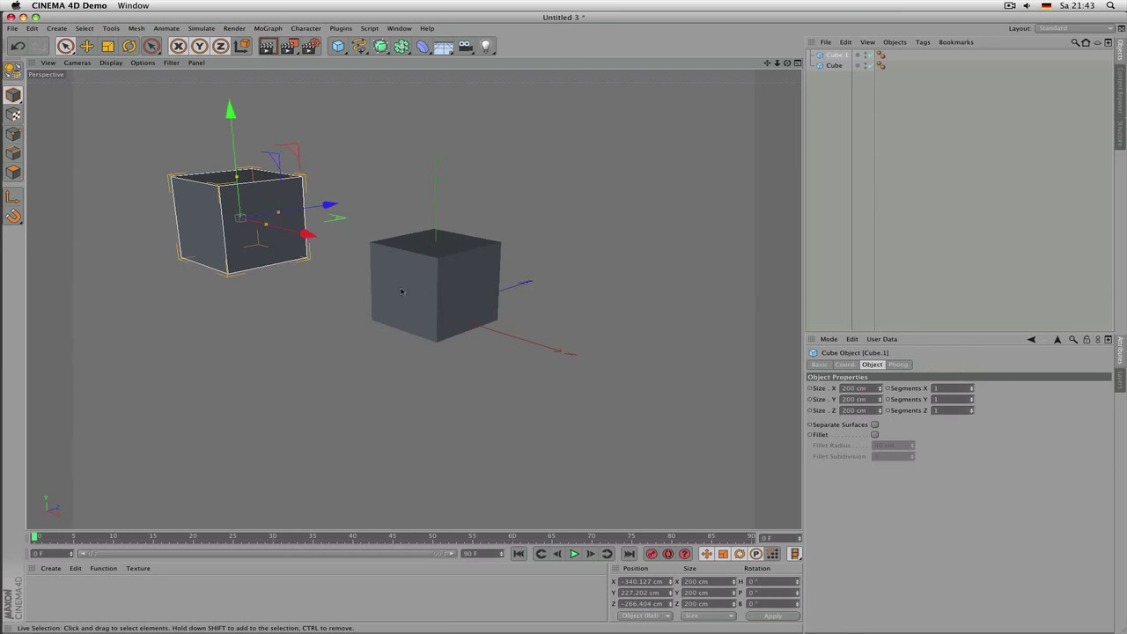
{"action": "left_click", "coordinate": [432, 282], "text": "shift"}
{"action": "left_click", "coordinate": [492, 197]}
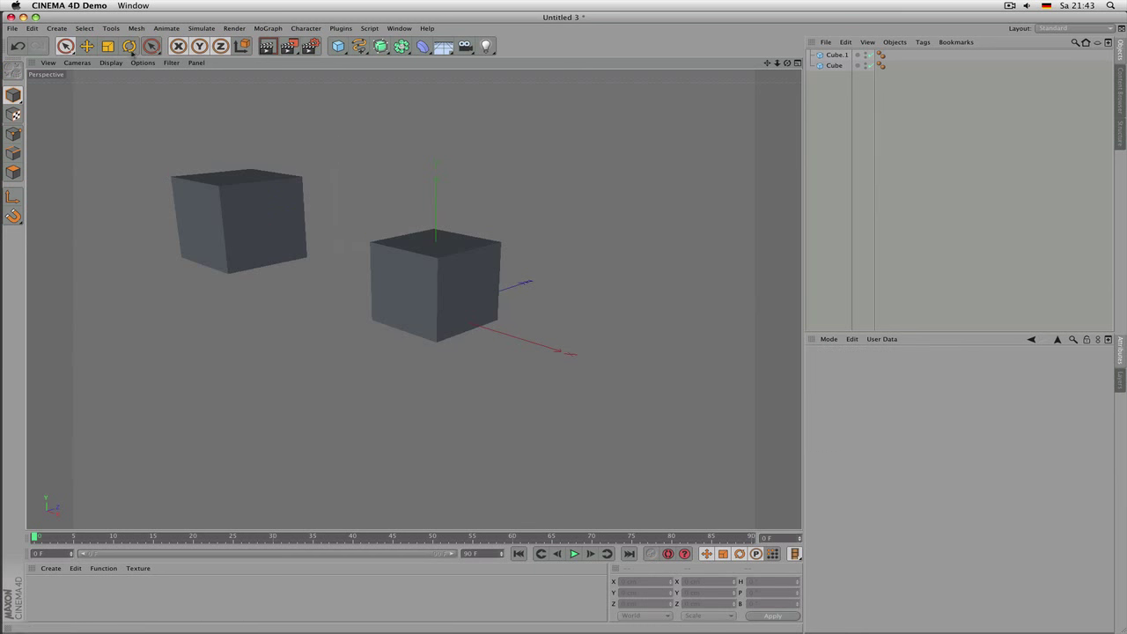
Step: Use Rectangle Selection marquees to select both cubes, the left one, then add and remove the right
{"action": "left_click", "coordinate": [65, 48]}
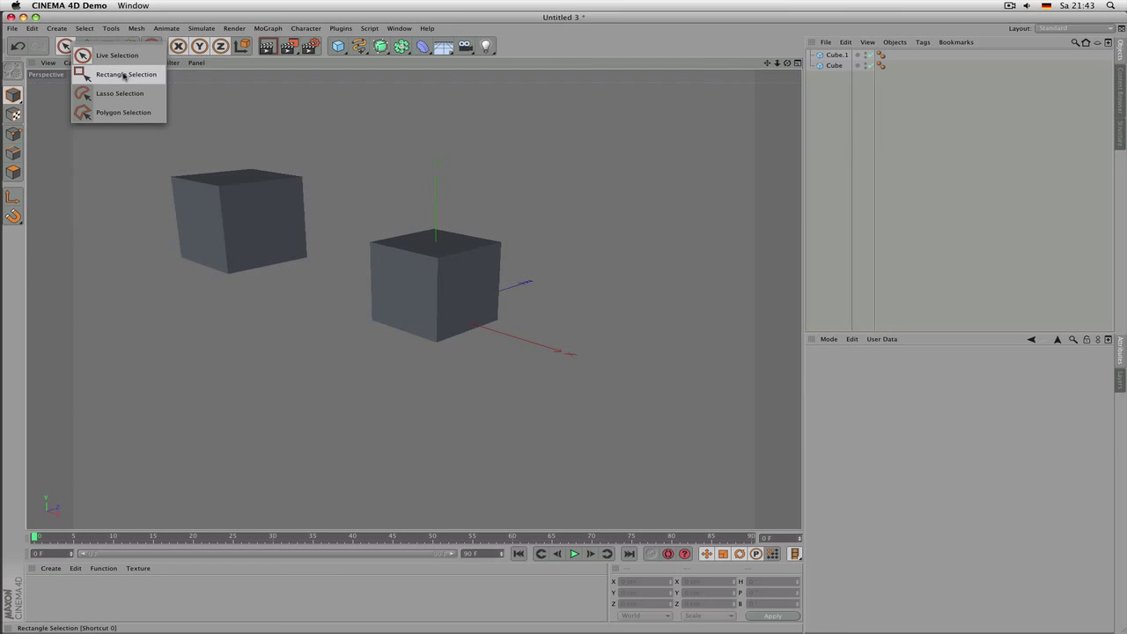
{"action": "left_click", "coordinate": [152, 77]}
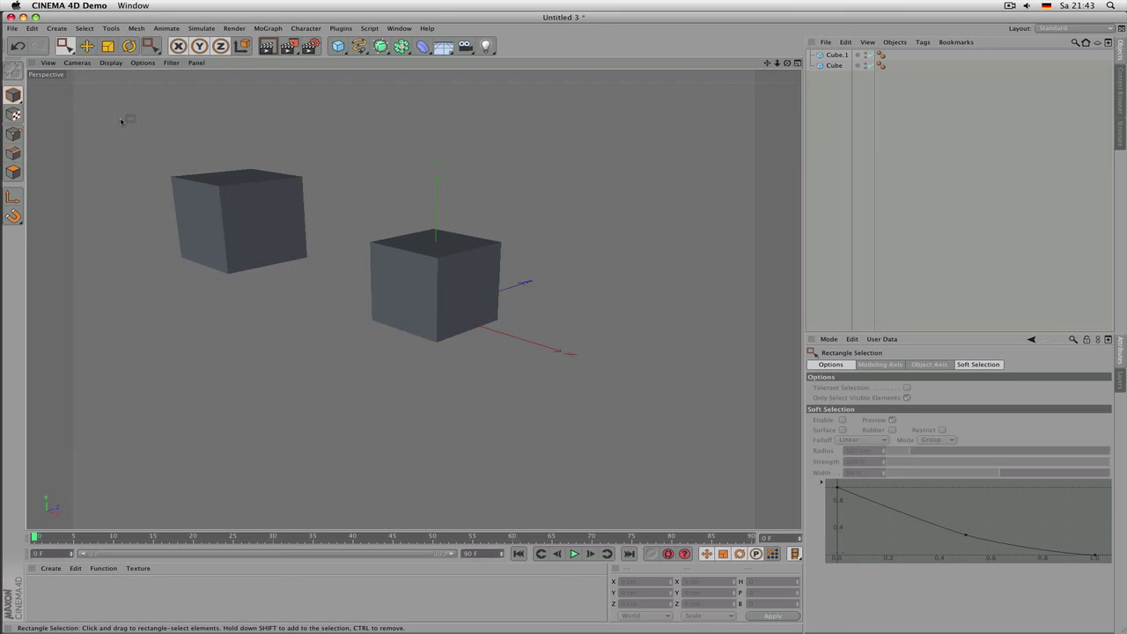
{"action": "left_click_drag", "start_coordinate": [121, 119], "coordinate": [551, 407]}
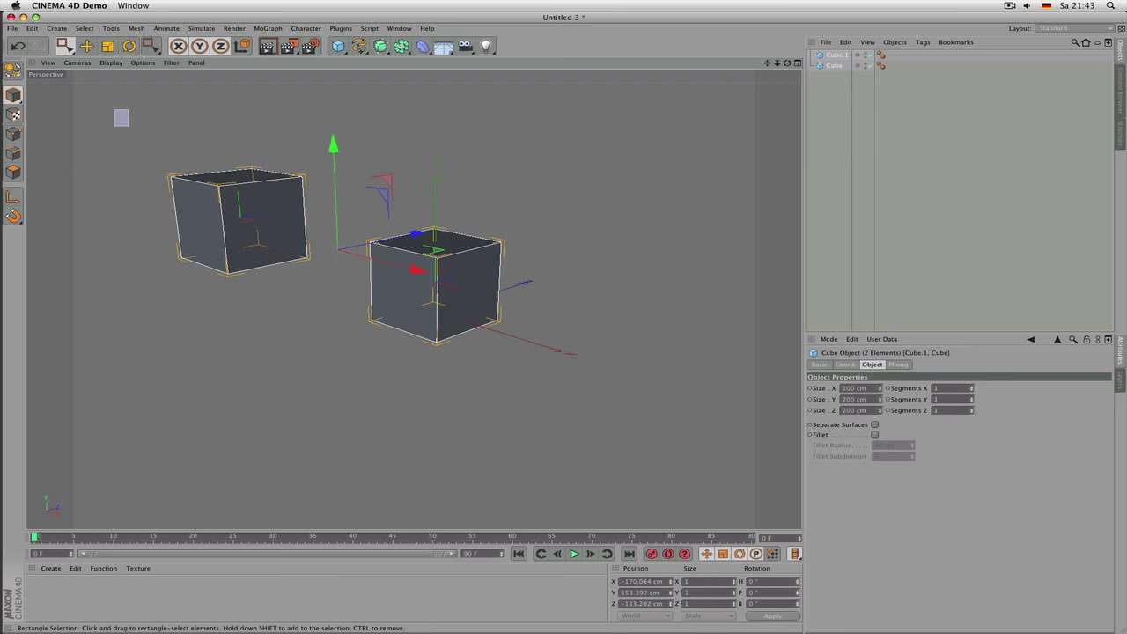
{"action": "left_click_drag", "start_coordinate": [118, 111], "coordinate": [326, 335]}
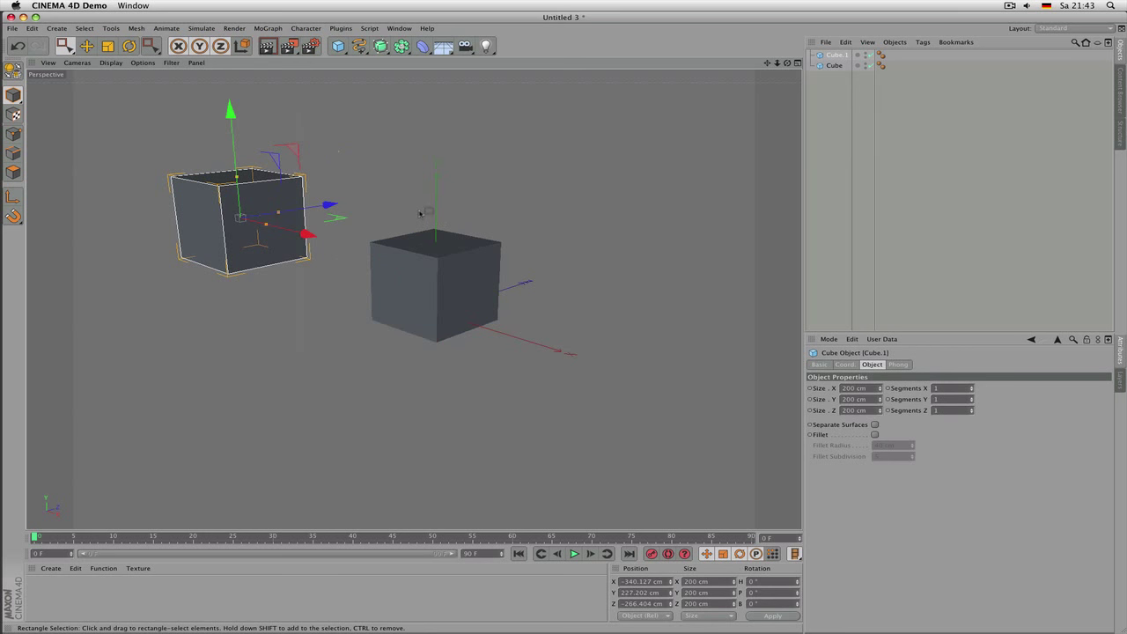
{"action": "left_click_drag", "start_coordinate": [371, 146], "coordinate": [668, 440], "text": "shift"}
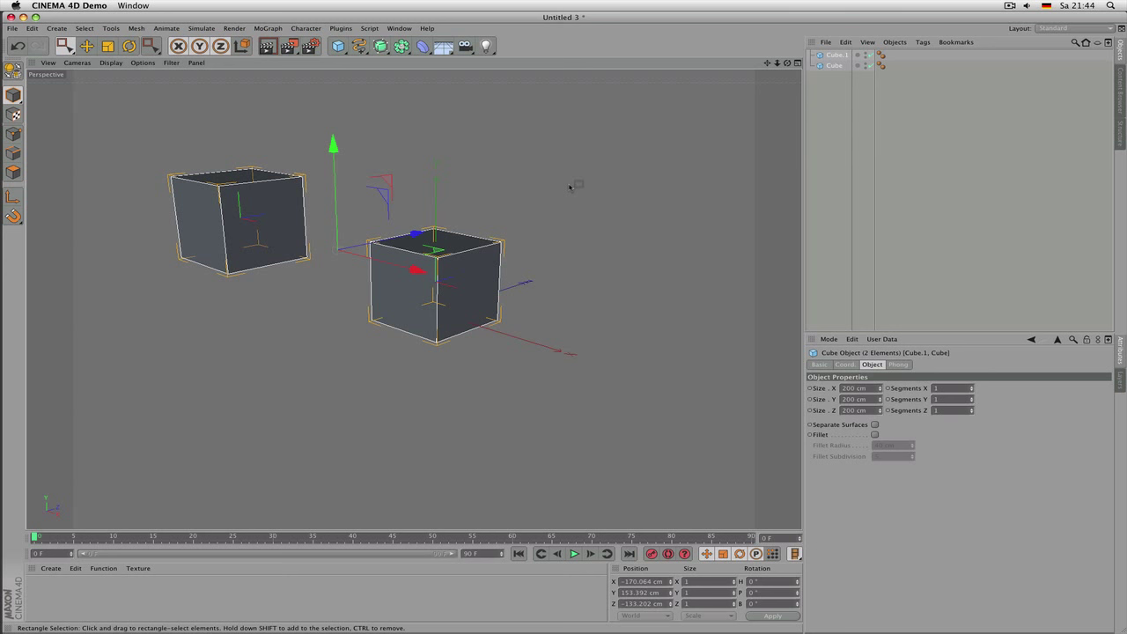
{"action": "left_click_drag", "start_coordinate": [577, 169], "coordinate": [380, 362]}
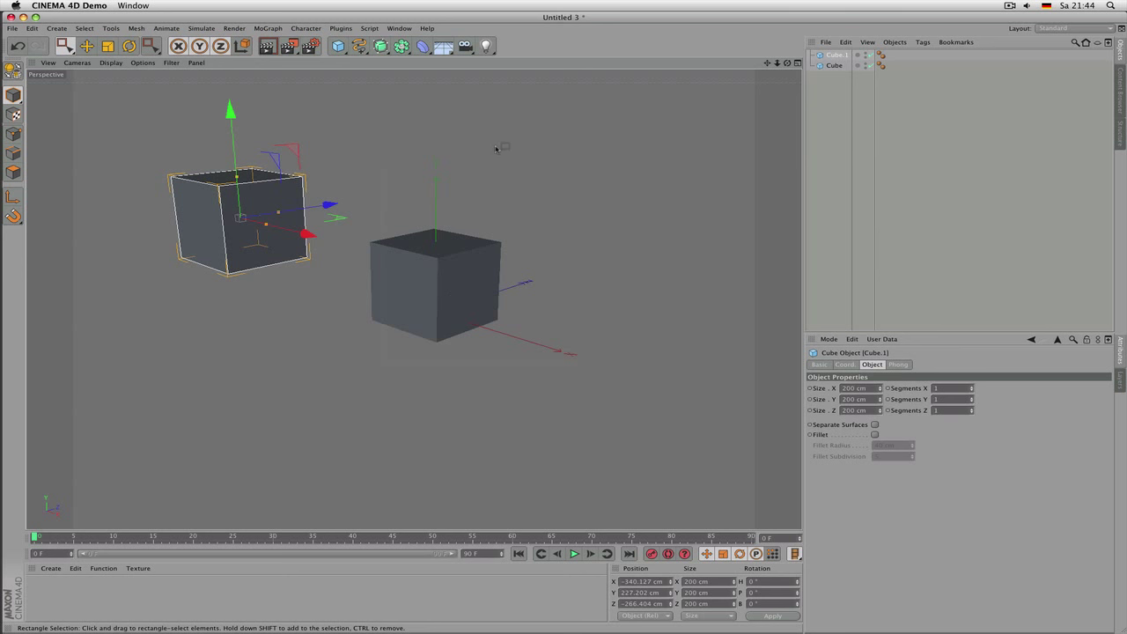
Step: Clear the selection, marquee both cubes, then remove the left one so only Cube remains
{"action": "left_click_drag", "start_coordinate": [496, 149], "coordinate": [498, 153]}
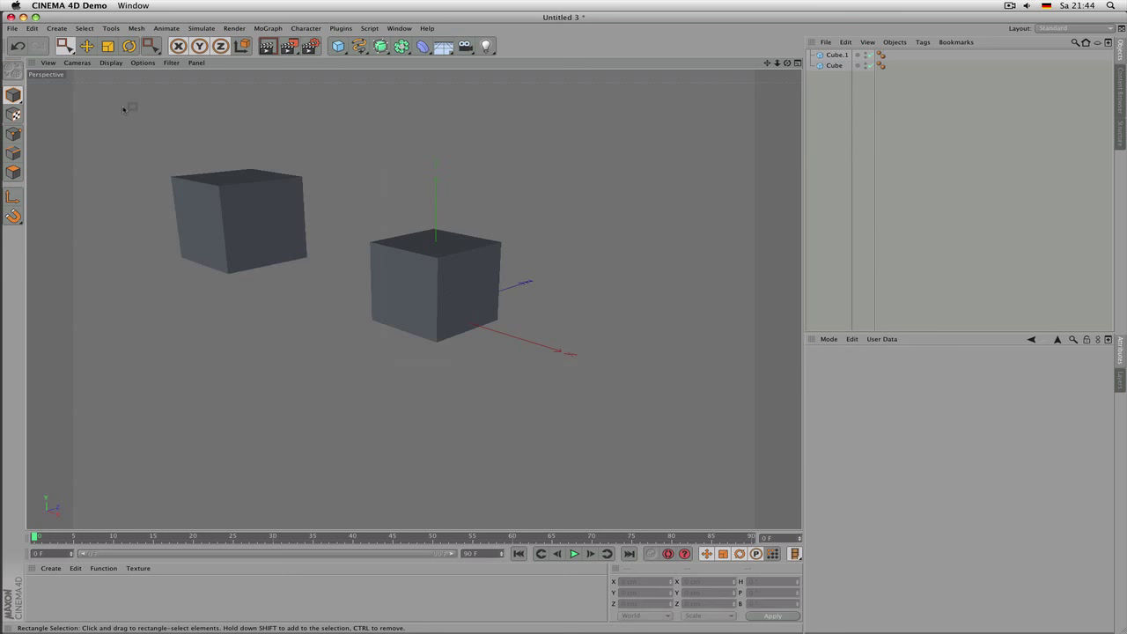
{"action": "left_click_drag", "start_coordinate": [124, 108], "coordinate": [344, 376]}
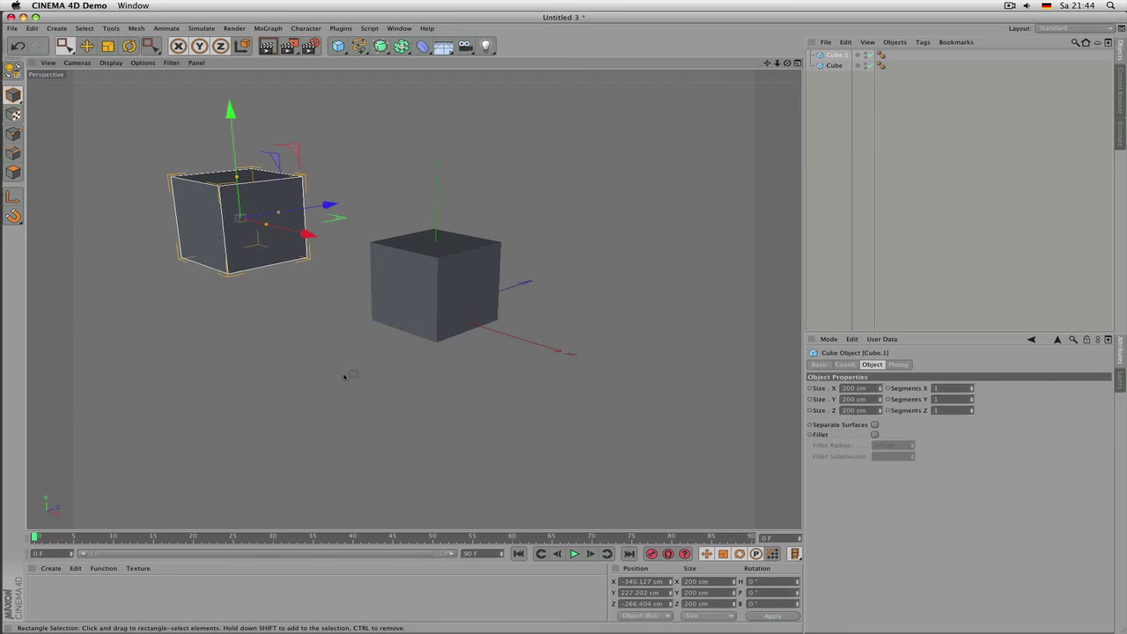
{"action": "left_click_drag", "start_coordinate": [548, 176], "coordinate": [346, 443], "text": "shift"}
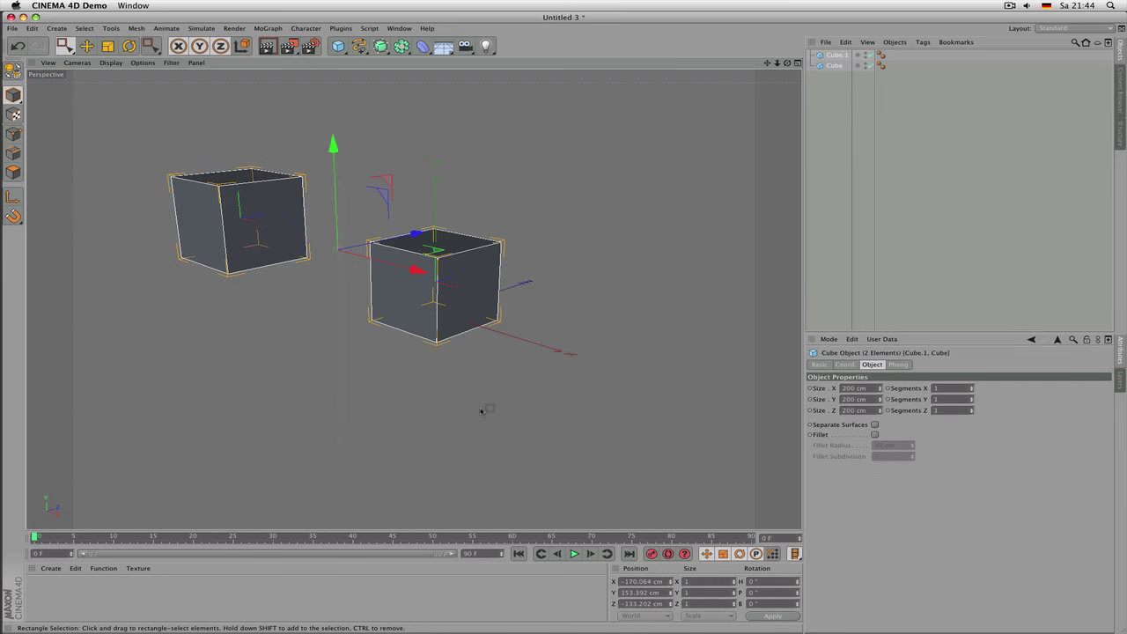
{"action": "left_click_drag", "start_coordinate": [130, 110], "coordinate": [325, 399], "text": "ctrl"}
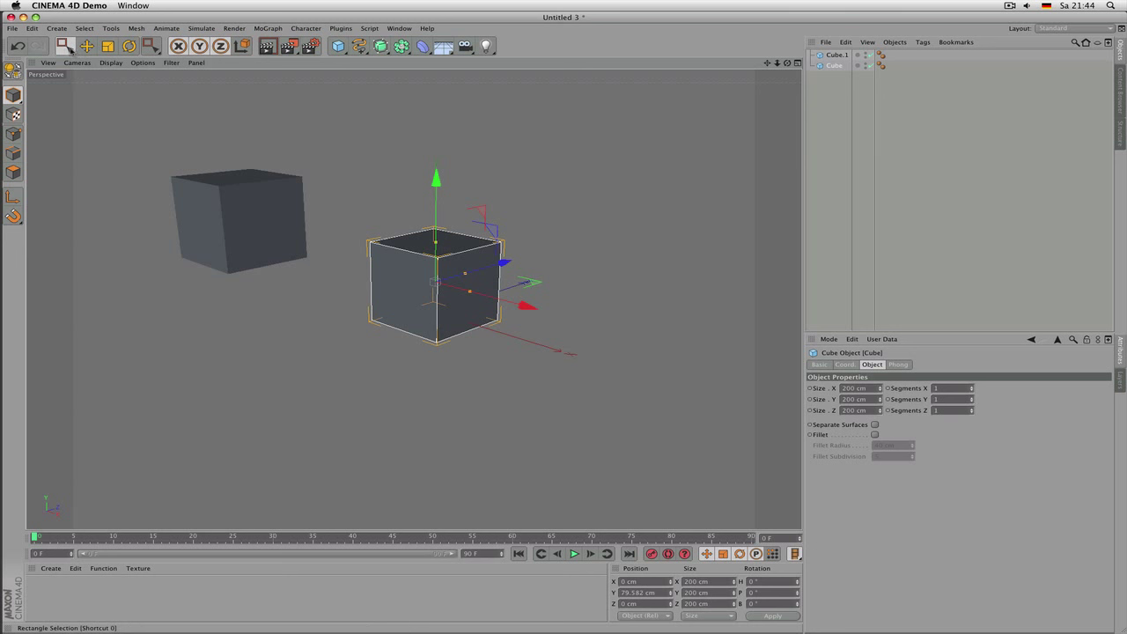
{"action": "left_click_drag", "start_coordinate": [65, 46], "coordinate": [81, 56]}
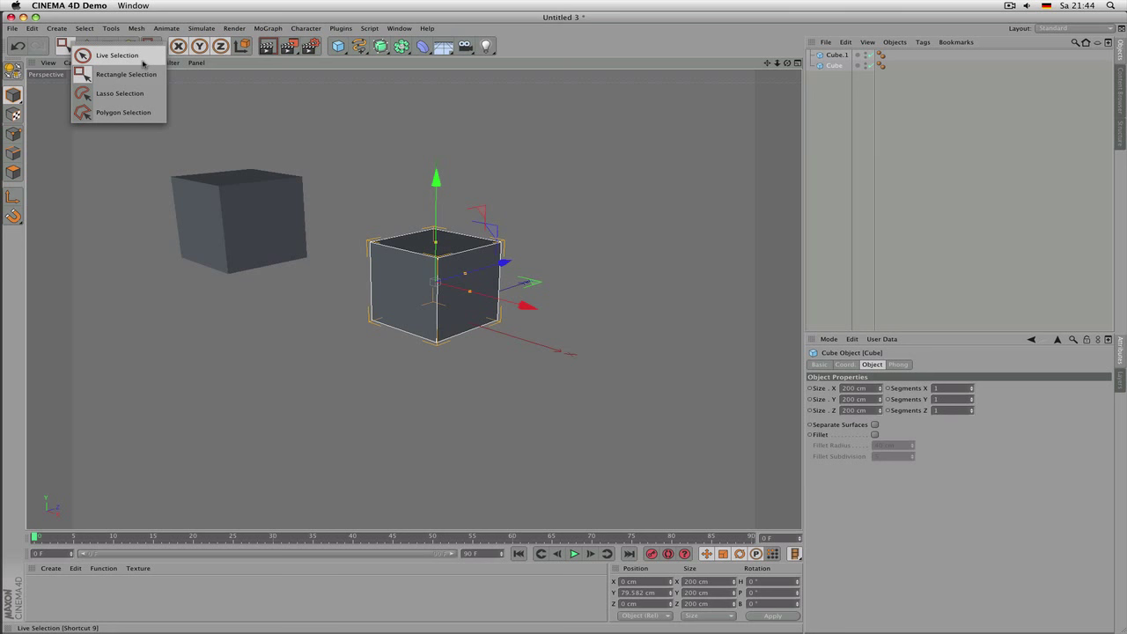
Step: Lasso around both cubes, then select both with a closed Polygon Selection outline
{"action": "left_click", "coordinate": [110, 95]}
{"action": "mouse_move", "coordinate": [122, 167]}
{"action": "left_mouse_down"}
{"action": "mouse_move", "coordinate": [257, 128]}
{"action": "mouse_move", "coordinate": [589, 168]}
{"action": "mouse_move", "coordinate": [640, 337]}
{"action": "mouse_move", "coordinate": [511, 419]}
{"action": "mouse_move", "coordinate": [262, 370]}
{"action": "mouse_move", "coordinate": [145, 334]}
{"action": "mouse_move", "coordinate": [102, 210]}
{"action": "mouse_move", "coordinate": [124, 170]}
{"action": "left_mouse_up"}
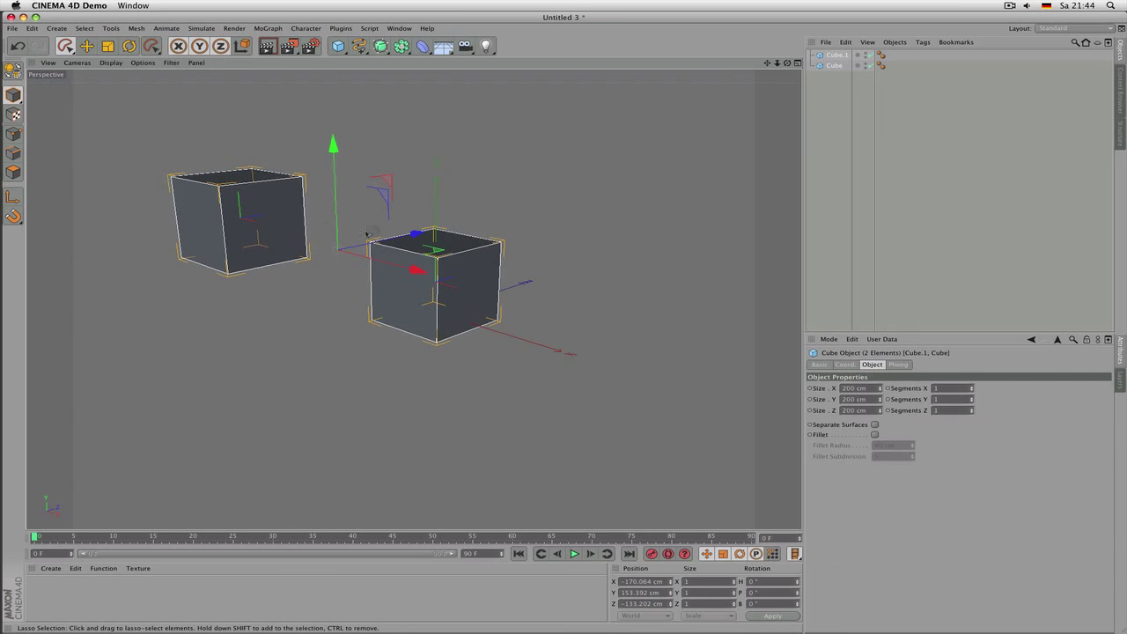
{"action": "left_click", "coordinate": [67, 46]}
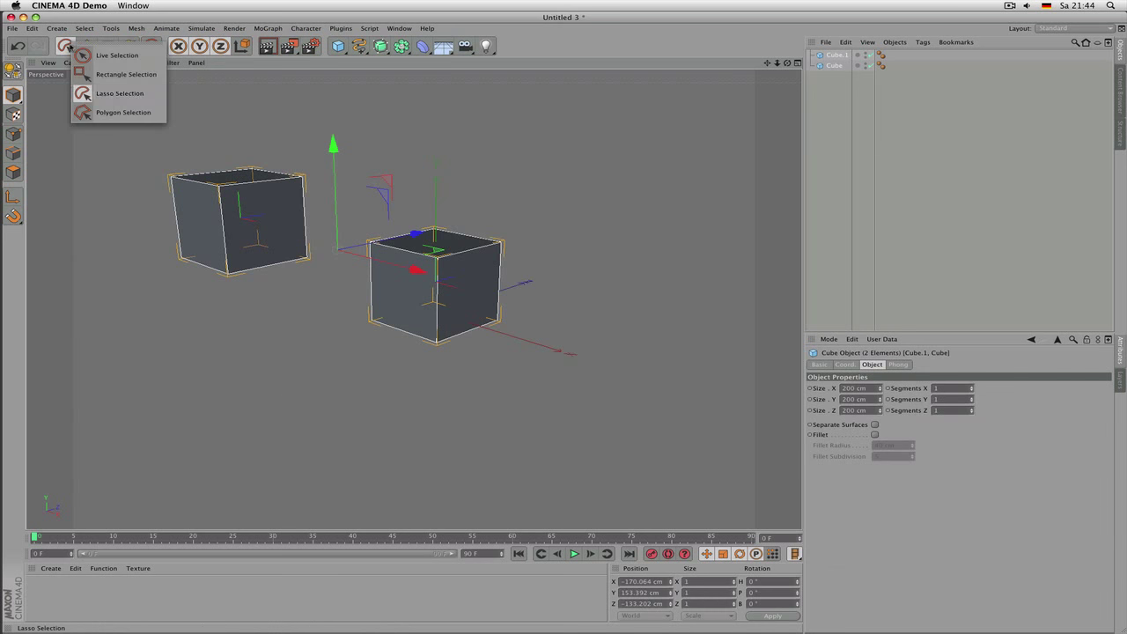
{"action": "left_click", "coordinate": [131, 116]}
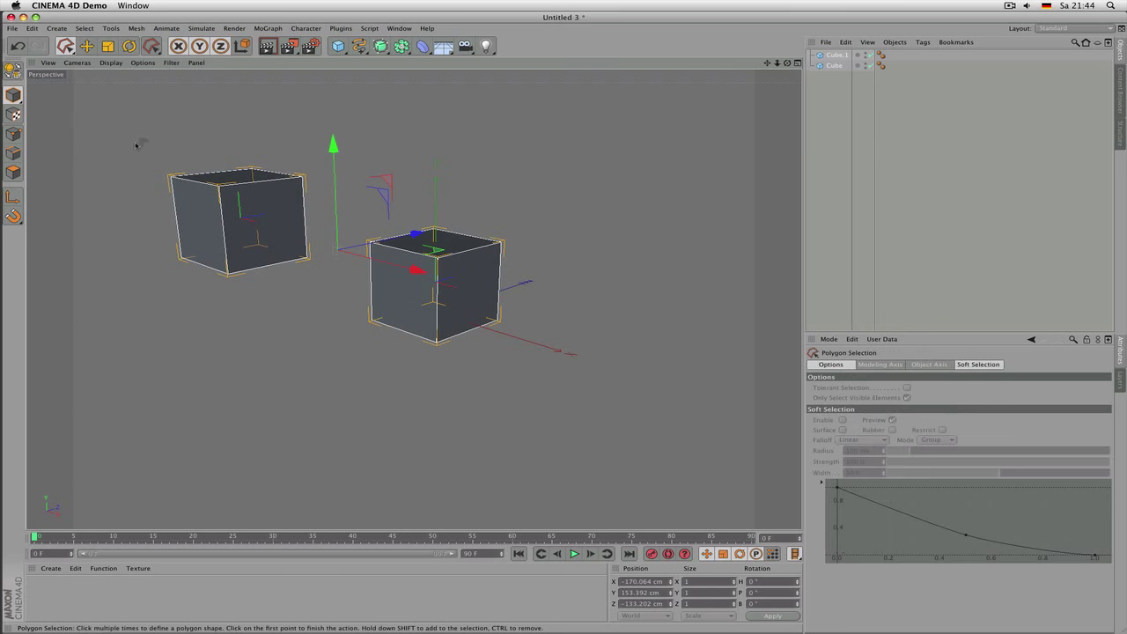
{"action": "left_click", "coordinate": [123, 147]}
{"action": "left_click", "coordinate": [248, 115]}
{"action": "left_click", "coordinate": [436, 181]}
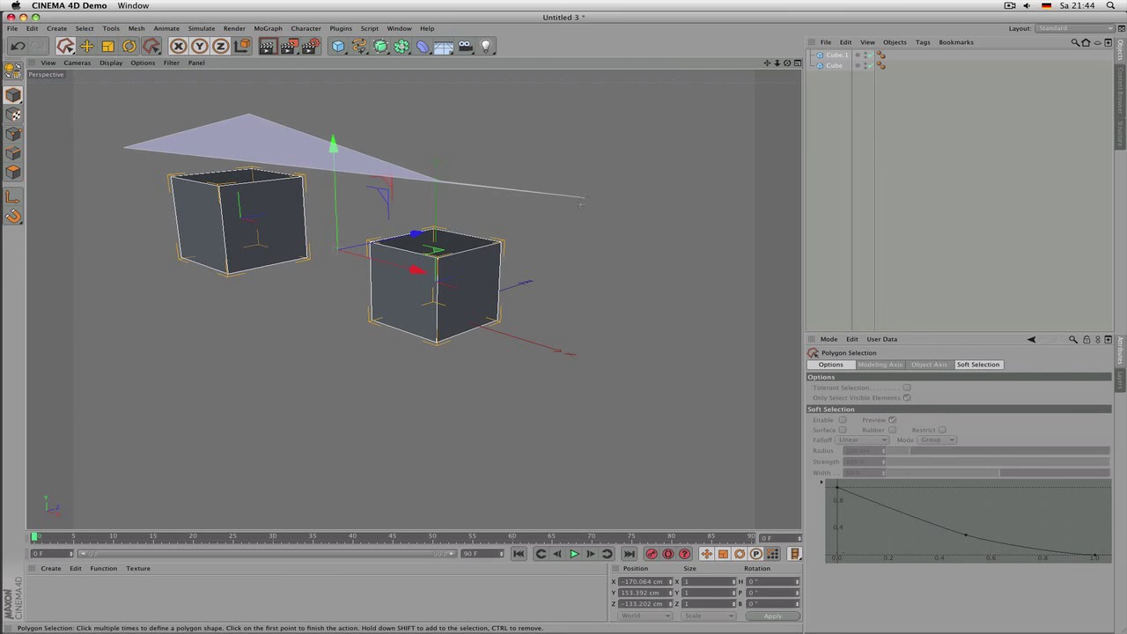
{"action": "left_click", "coordinate": [584, 196]}
{"action": "left_click", "coordinate": [572, 411]}
{"action": "left_click", "coordinate": [365, 416]}
{"action": "left_click", "coordinate": [286, 322]}
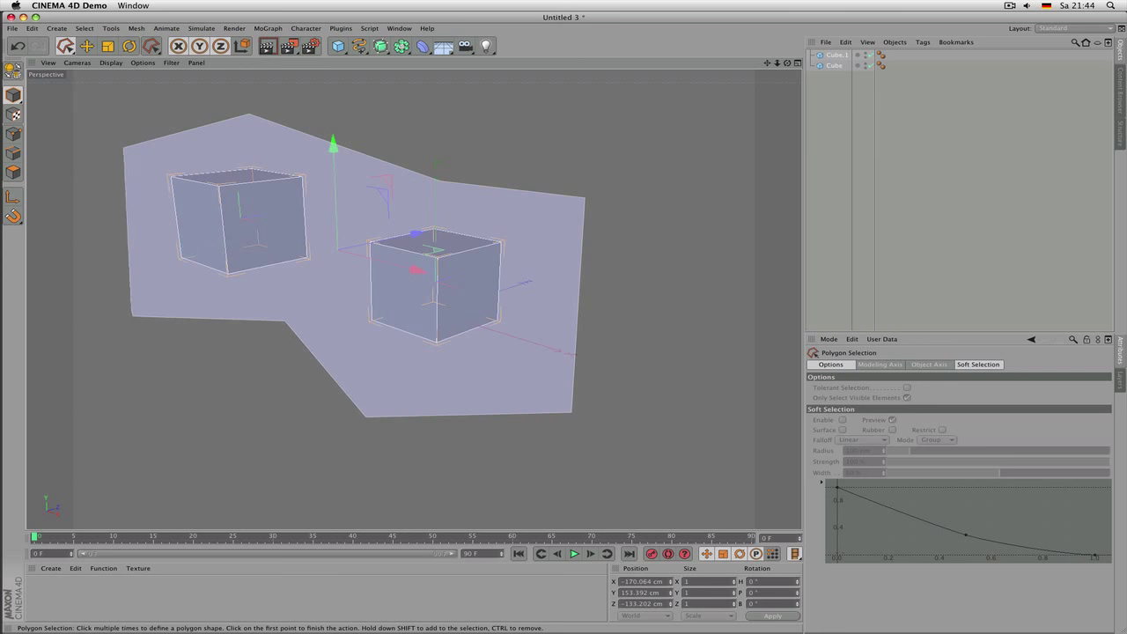
{"action": "left_click", "coordinate": [132, 315]}
{"action": "left_click", "coordinate": [99, 187]}
{"action": "left_click", "coordinate": [123, 149]}
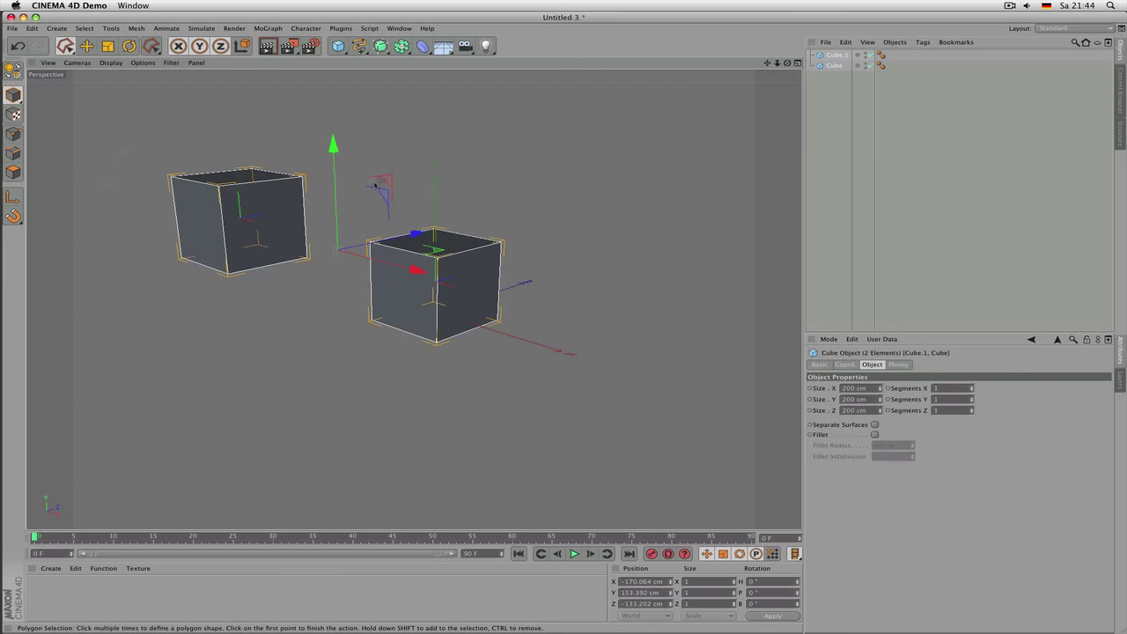
Step: Outline the right cube with a polygon, leaving only Cube.1 selected
{"action": "left_click", "coordinate": [469, 166]}
{"action": "left_click", "coordinate": [340, 215]}
{"action": "left_click", "coordinate": [331, 398]}
{"action": "left_click", "coordinate": [505, 407]}
{"action": "left_click", "coordinate": [587, 326]}
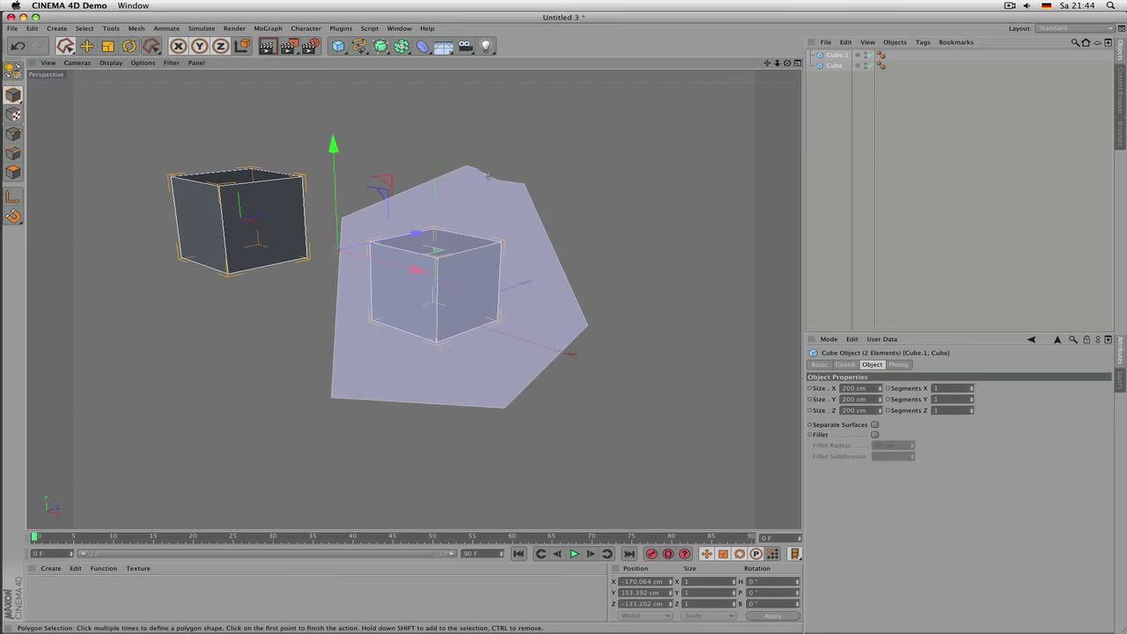
{"action": "left_click", "coordinate": [525, 183]}
{"action": "left_click", "coordinate": [469, 166]}
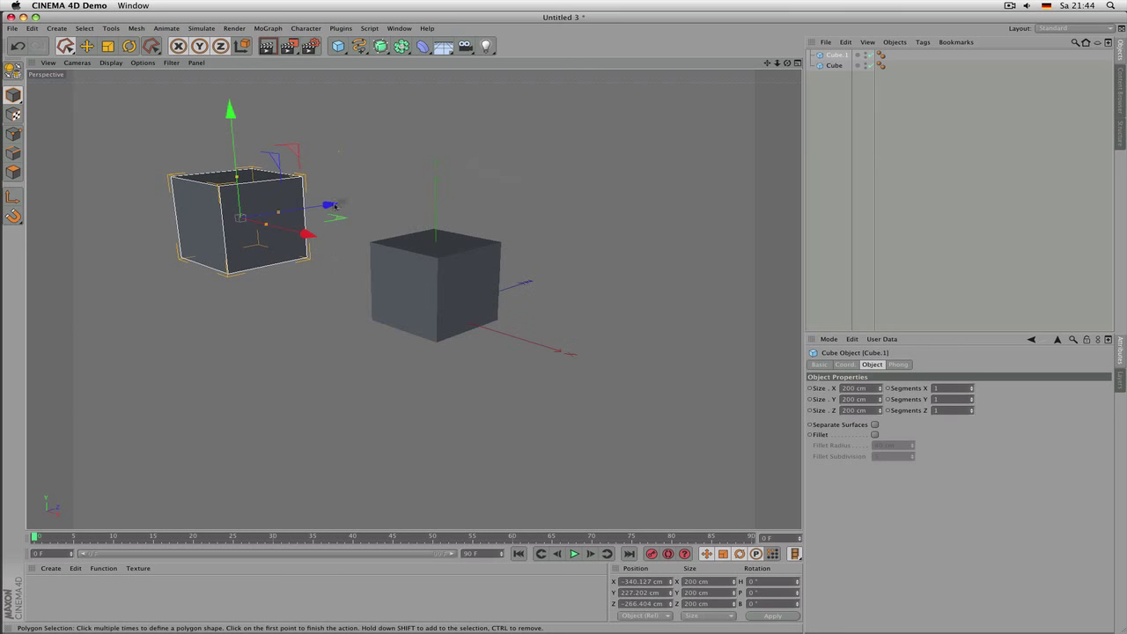
{"action": "left_click", "coordinate": [65, 46]}
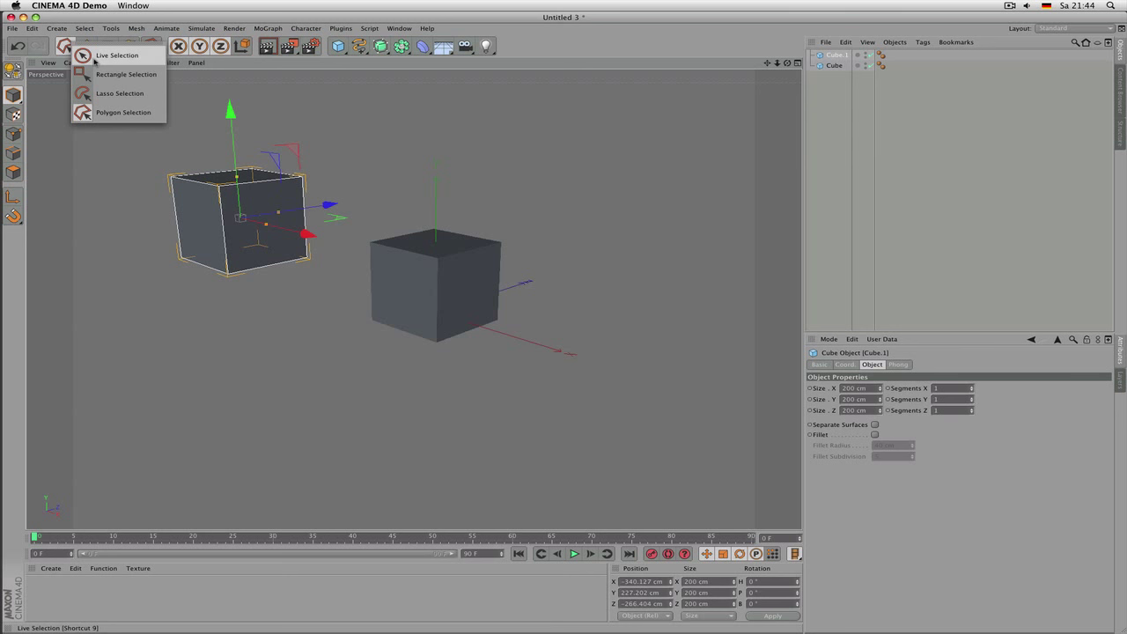
{"action": "left_click", "coordinate": [94, 60]}
{"action": "left_click", "coordinate": [185, 156]}
{"action": "left_click", "coordinate": [284, 229]}
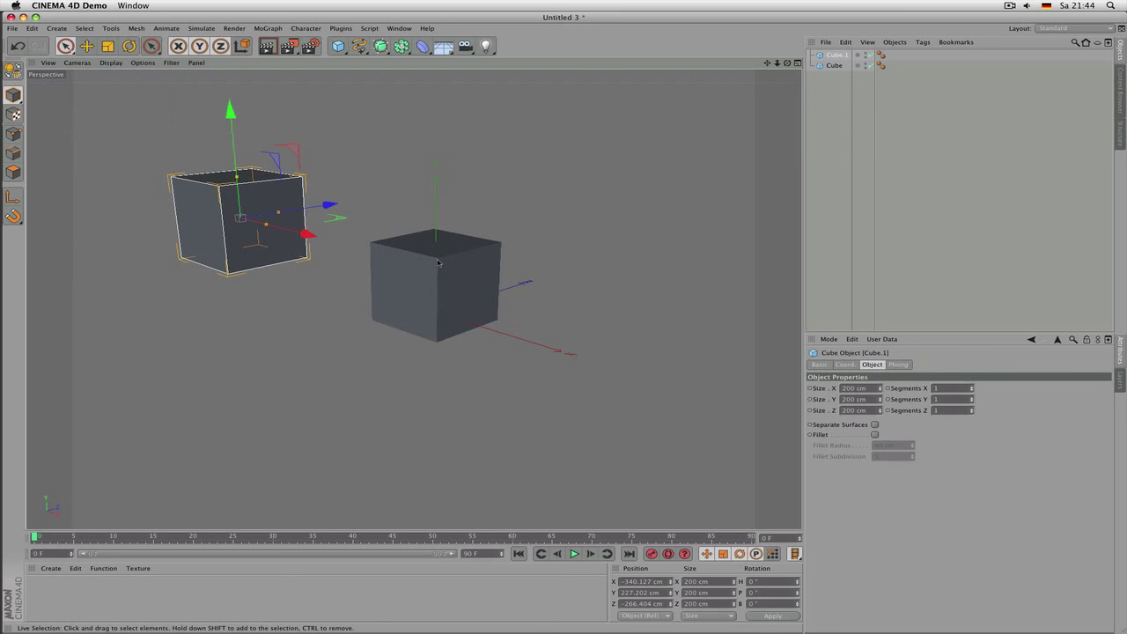
{"action": "left_click", "coordinate": [441, 264]}
{"action": "left_click", "coordinate": [234, 202]}
{"action": "left_click", "coordinate": [415, 242]}
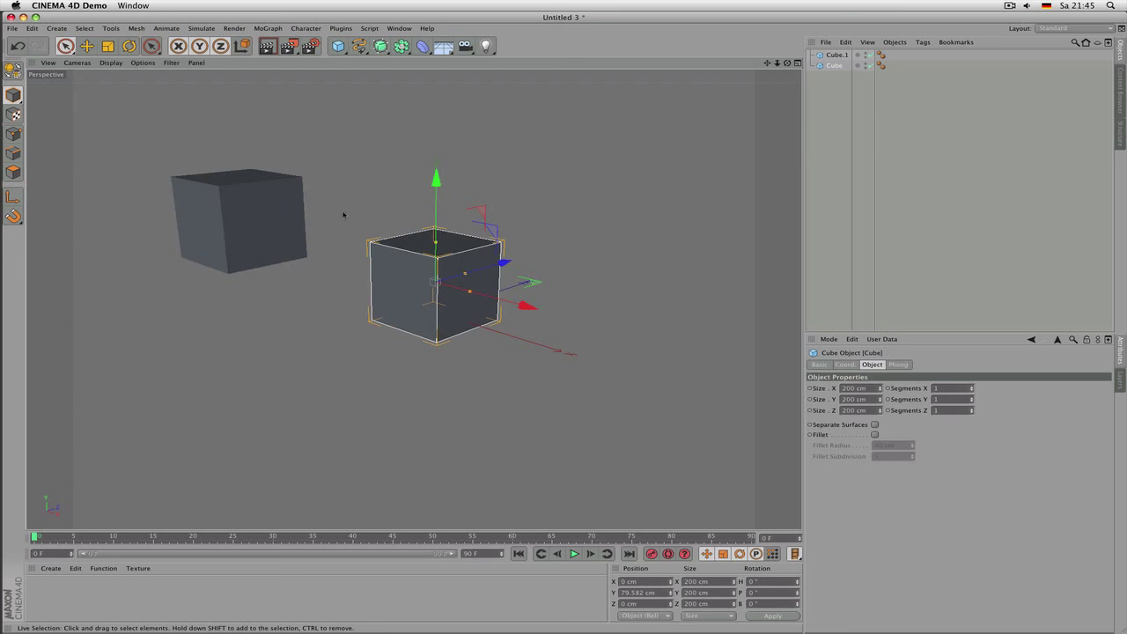
{"action": "left_click", "coordinate": [222, 213]}
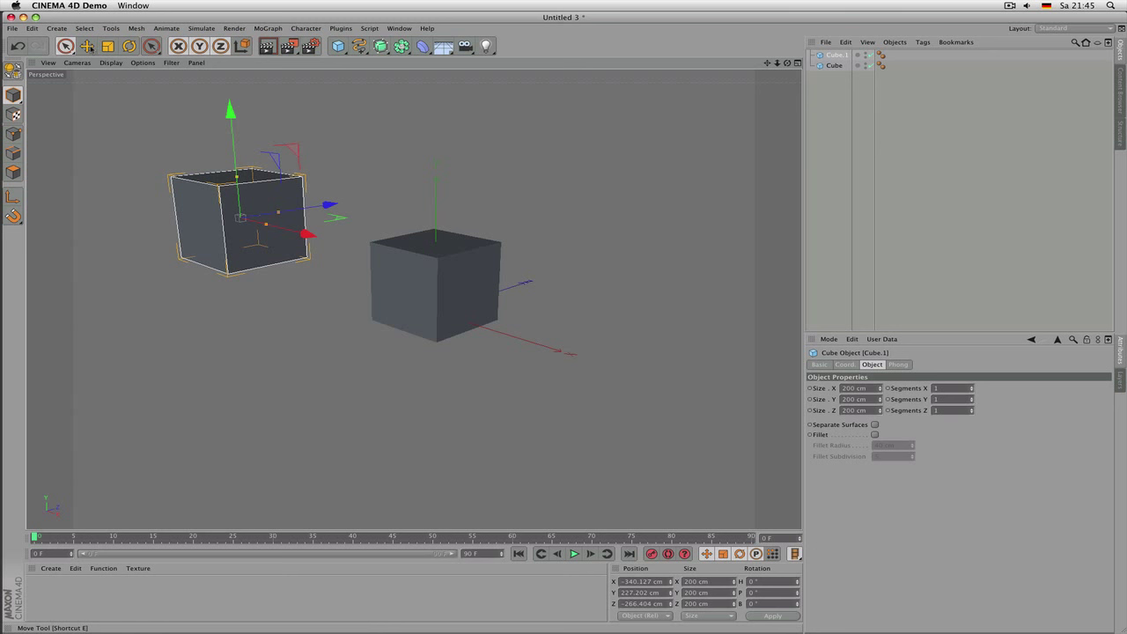
{"action": "left_click", "coordinate": [86, 46]}
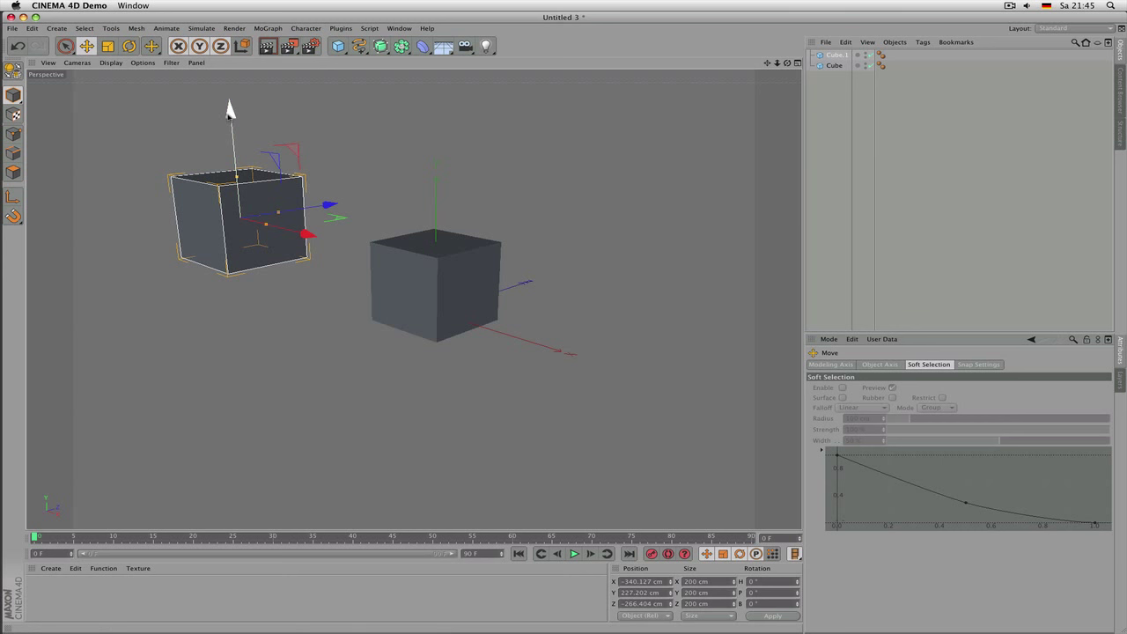
Step: Drag Cube.1 along its Y, Z and X axes to reposition it
{"action": "left_click_drag", "start_coordinate": [228, 125], "coordinate": [287, 173]}
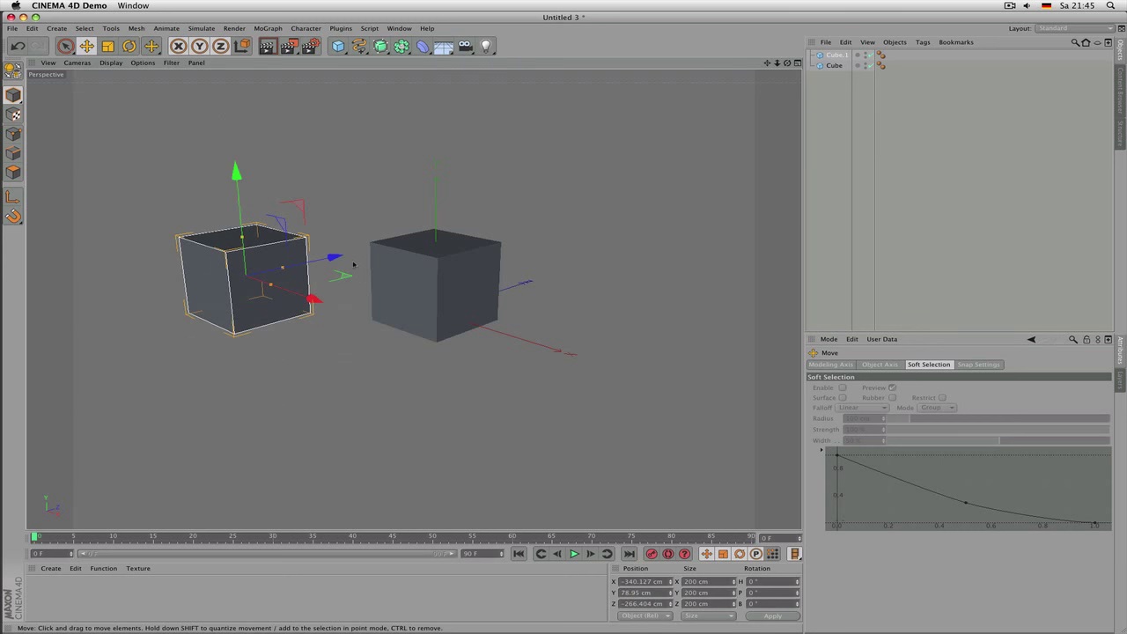
{"action": "left_click_drag", "start_coordinate": [350, 262], "coordinate": [278, 273]}
{"action": "left_click_drag", "start_coordinate": [164, 220], "coordinate": [166, 124]}
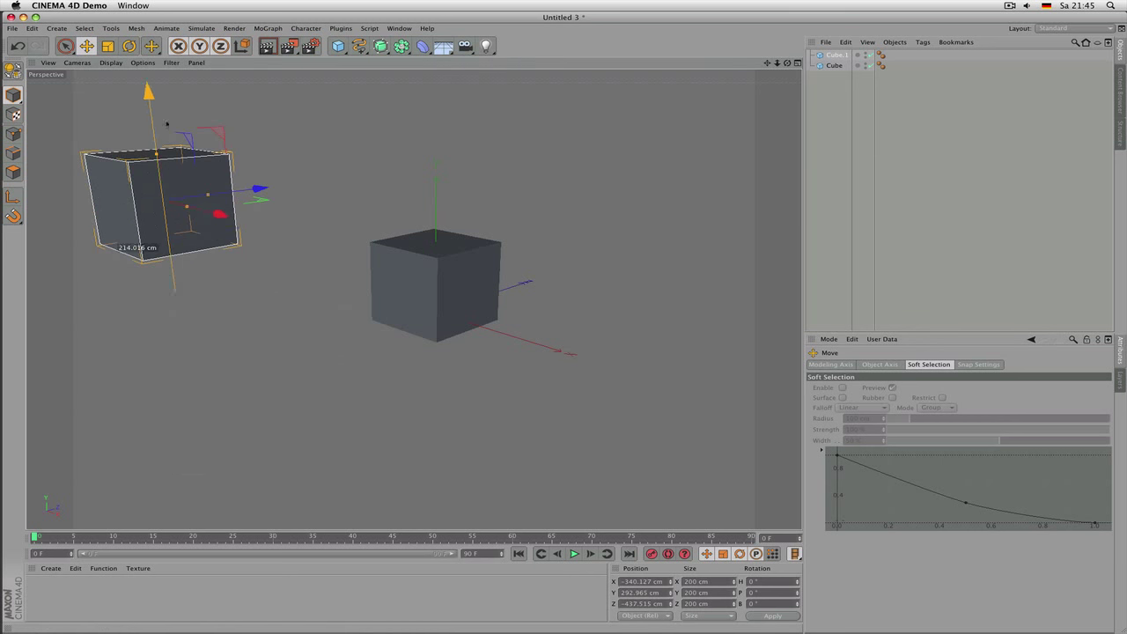
{"action": "left_click_drag", "start_coordinate": [220, 214], "coordinate": [373, 210]}
{"action": "left_click_drag", "start_coordinate": [285, 113], "coordinate": [284, 85]}
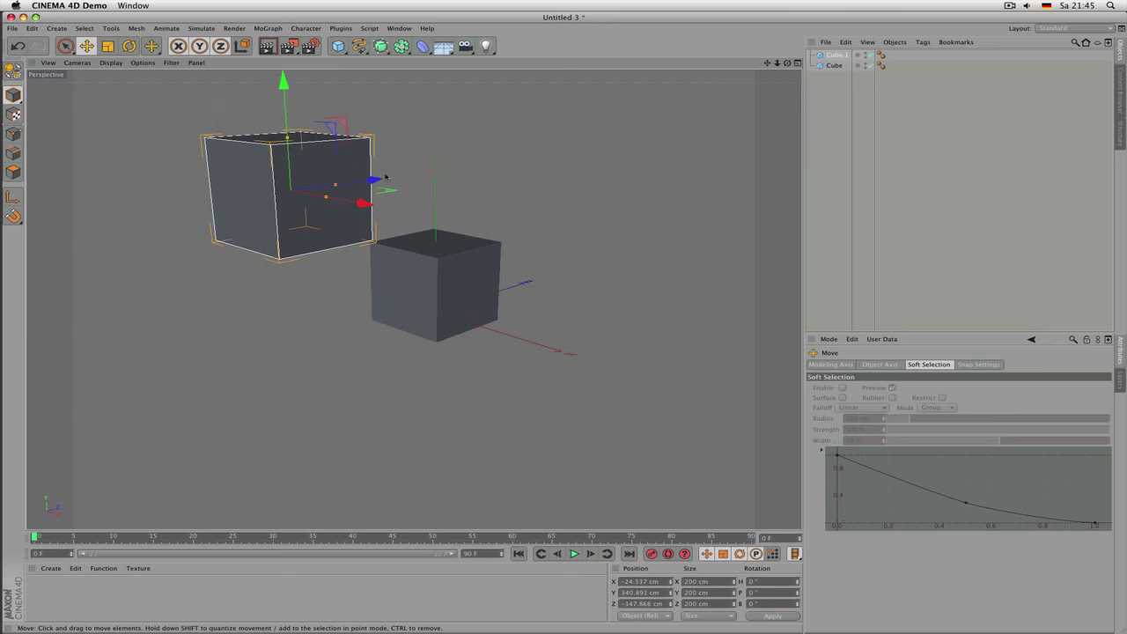
{"action": "left_click_drag", "start_coordinate": [385, 177], "coordinate": [362, 148]}
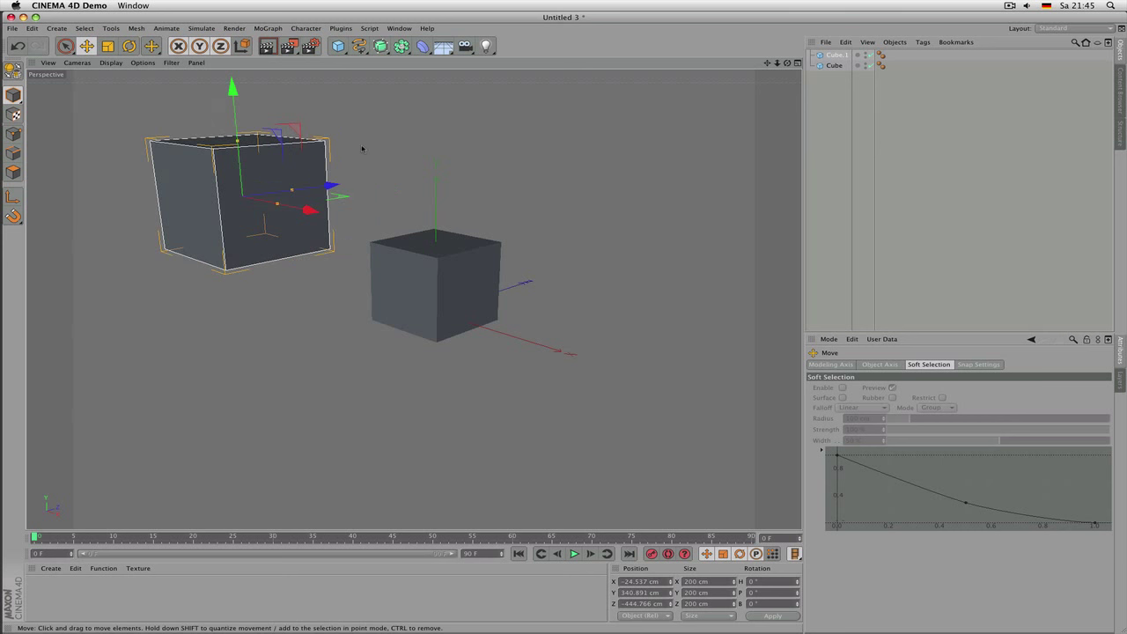
Step: Reselect Cube.1 and refine its position to X 20.271, Y 260.449, Z −509.074 cm
{"action": "left_click", "coordinate": [333, 151]}
{"action": "left_click", "coordinate": [65, 47]}
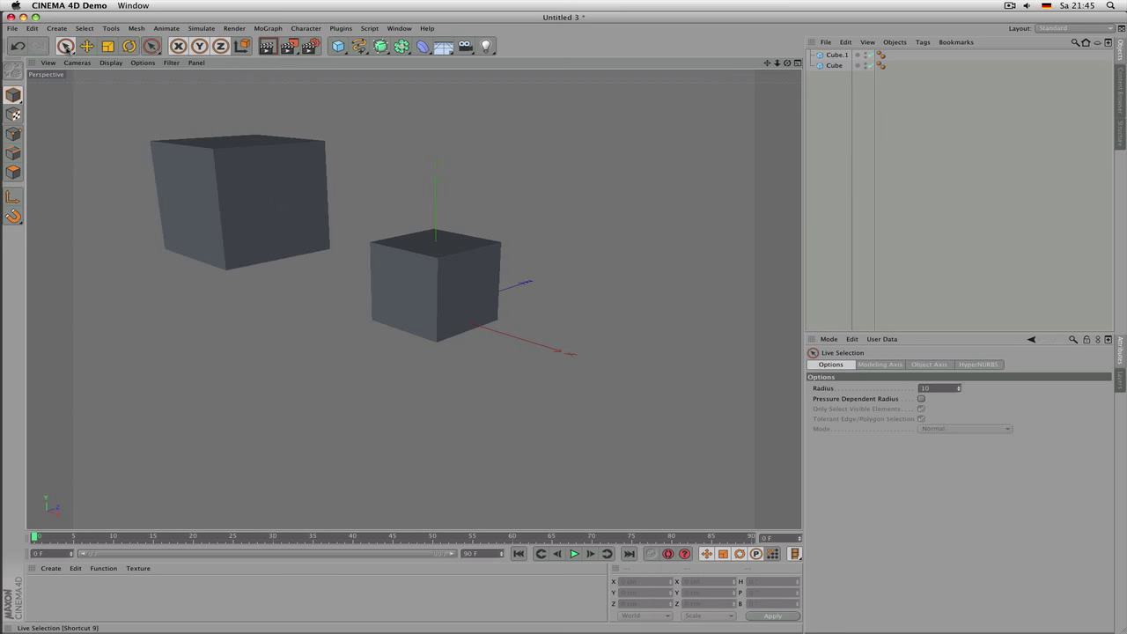
{"action": "left_click", "coordinate": [184, 155]}
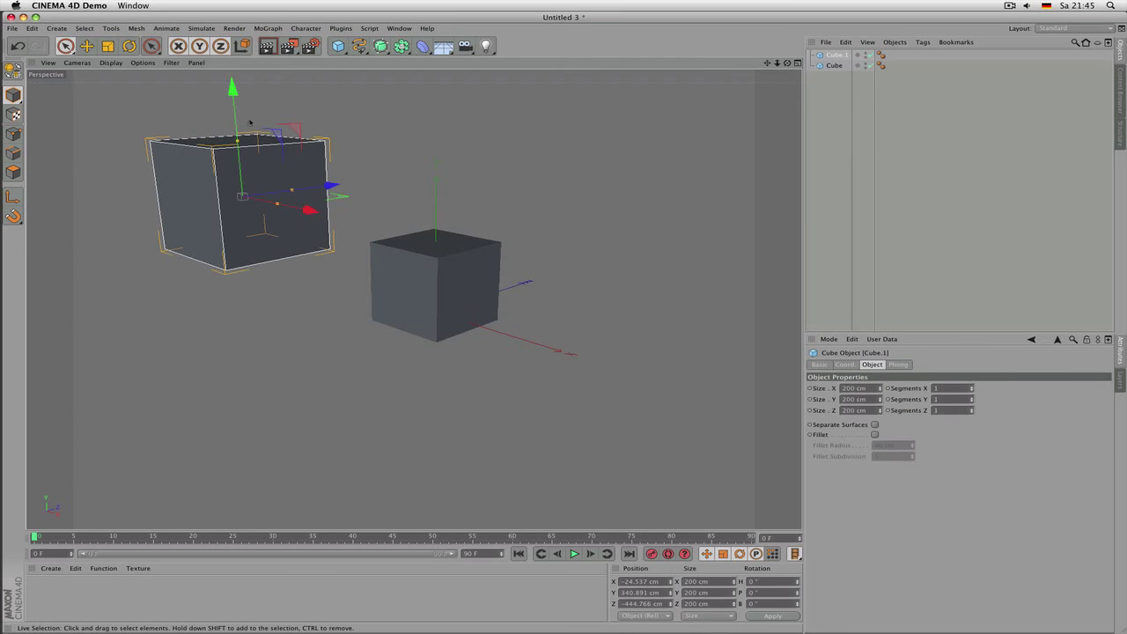
{"action": "left_click", "coordinate": [88, 48]}
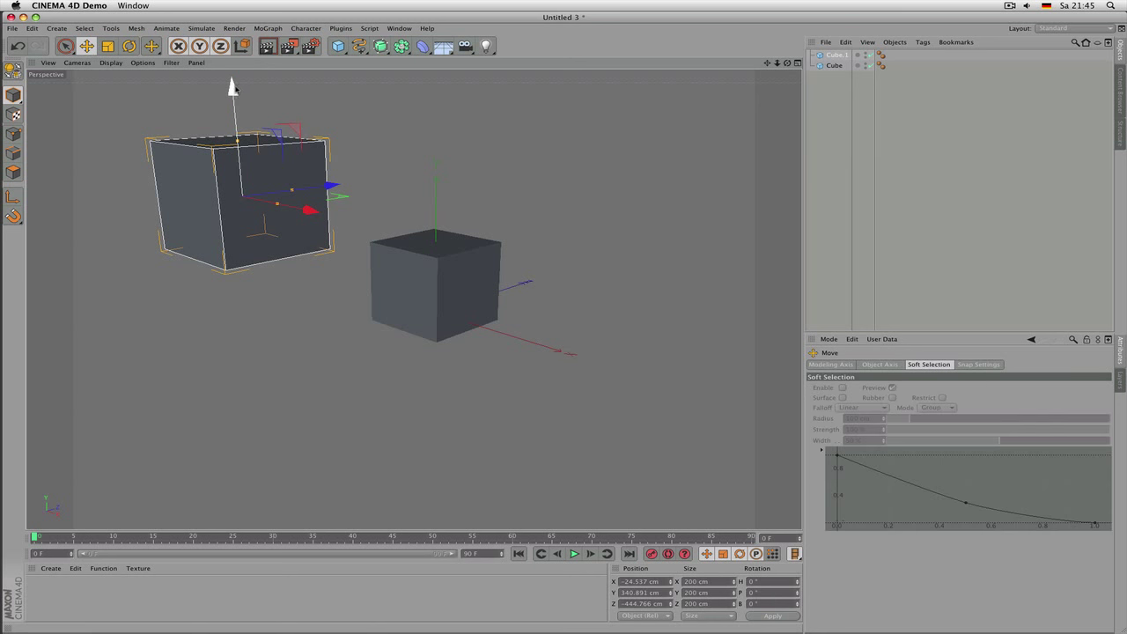
{"action": "left_click_drag", "start_coordinate": [232, 86], "coordinate": [244, 189]}
{"action": "left_click_drag", "start_coordinate": [346, 287], "coordinate": [163, 131]}
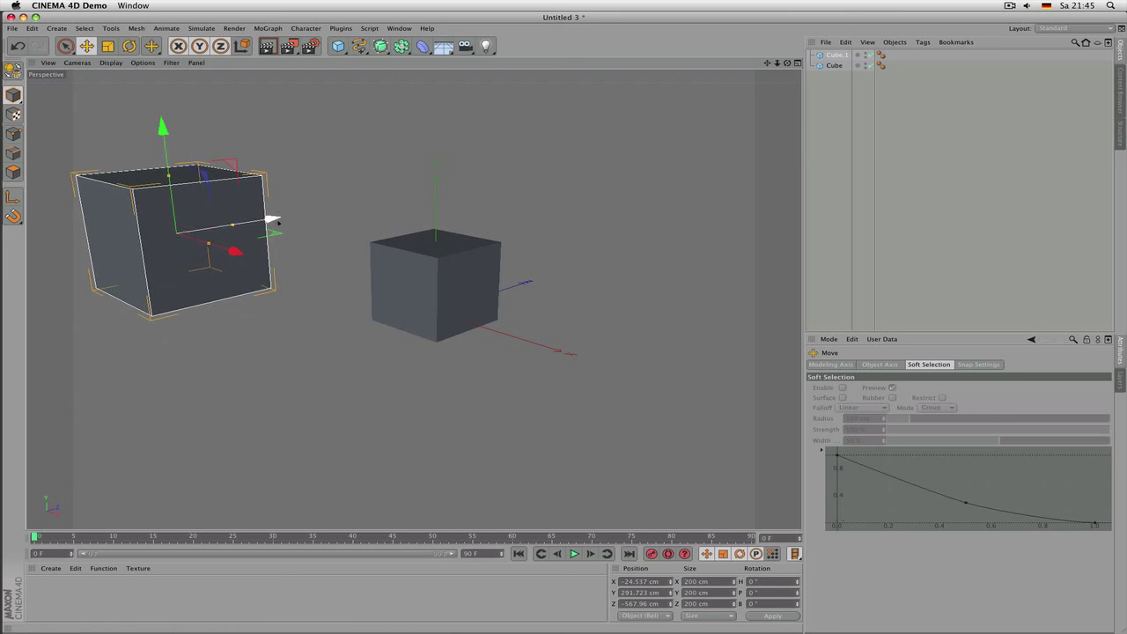
{"action": "left_click_drag", "start_coordinate": [278, 222], "coordinate": [312, 231]}
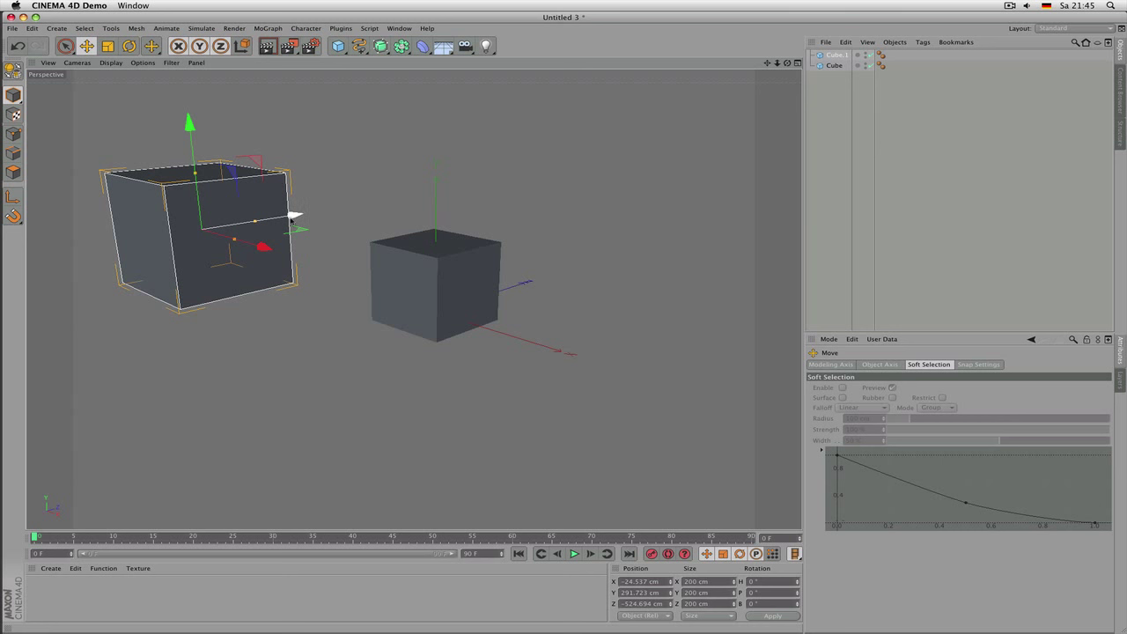
{"action": "mouse_move", "coordinate": [293, 215]}
{"action": "left_mouse_down"}
{"action": "mouse_move", "coordinate": [390, 188]}
{"action": "mouse_move", "coordinate": [304, 214]}
{"action": "left_mouse_up"}
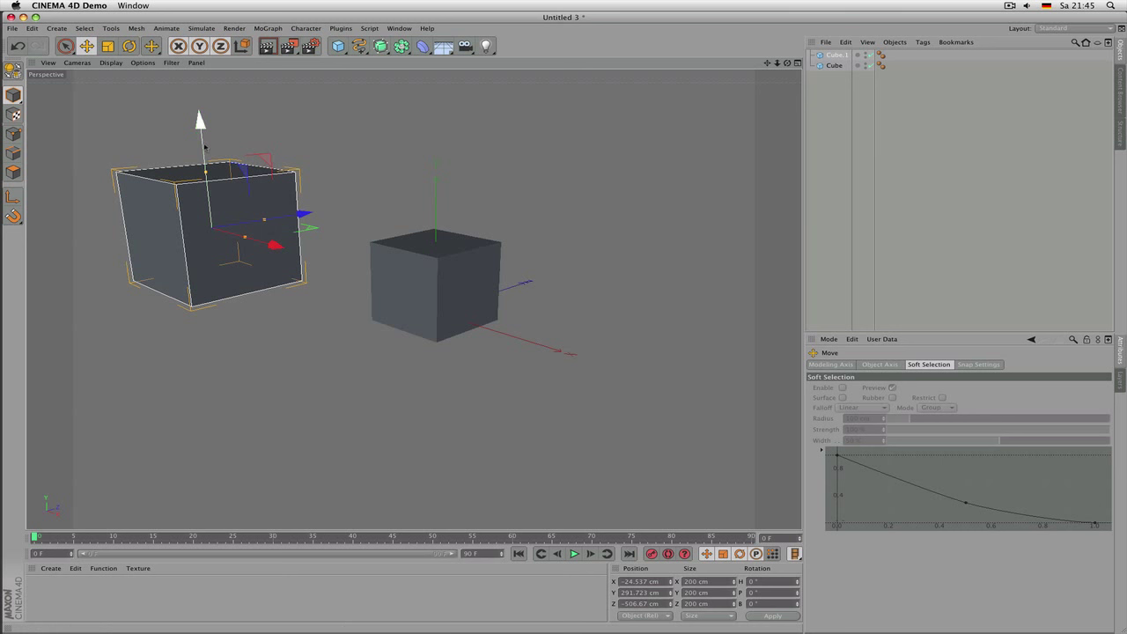
{"action": "left_click_drag", "start_coordinate": [205, 147], "coordinate": [205, 110]}
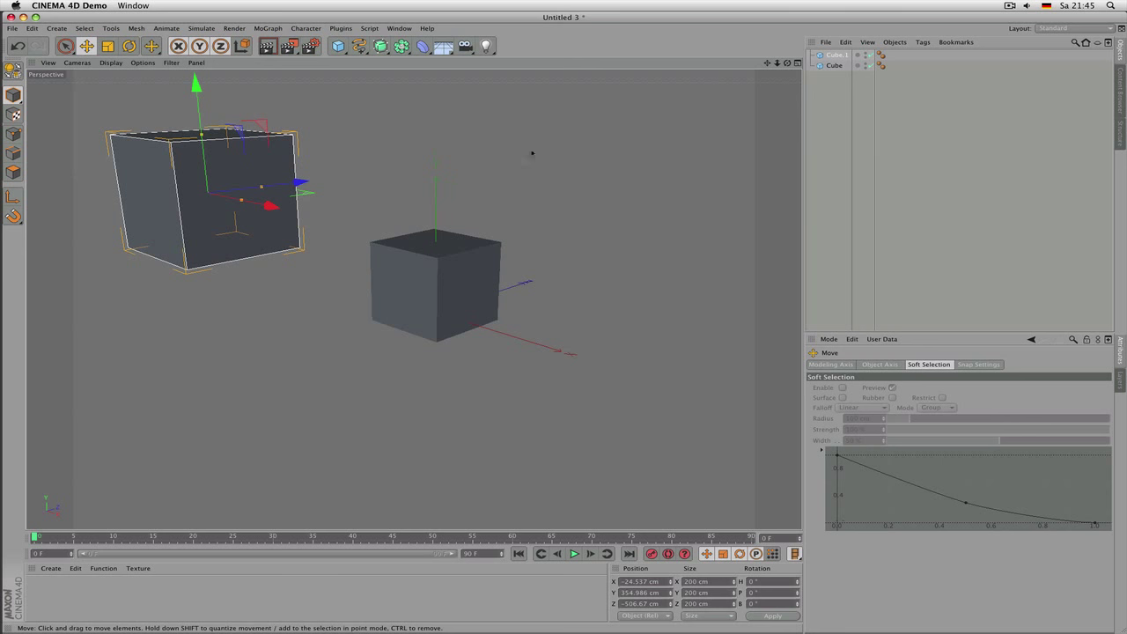
{"action": "left_click_drag", "start_coordinate": [551, 170], "coordinate": [472, 192]}
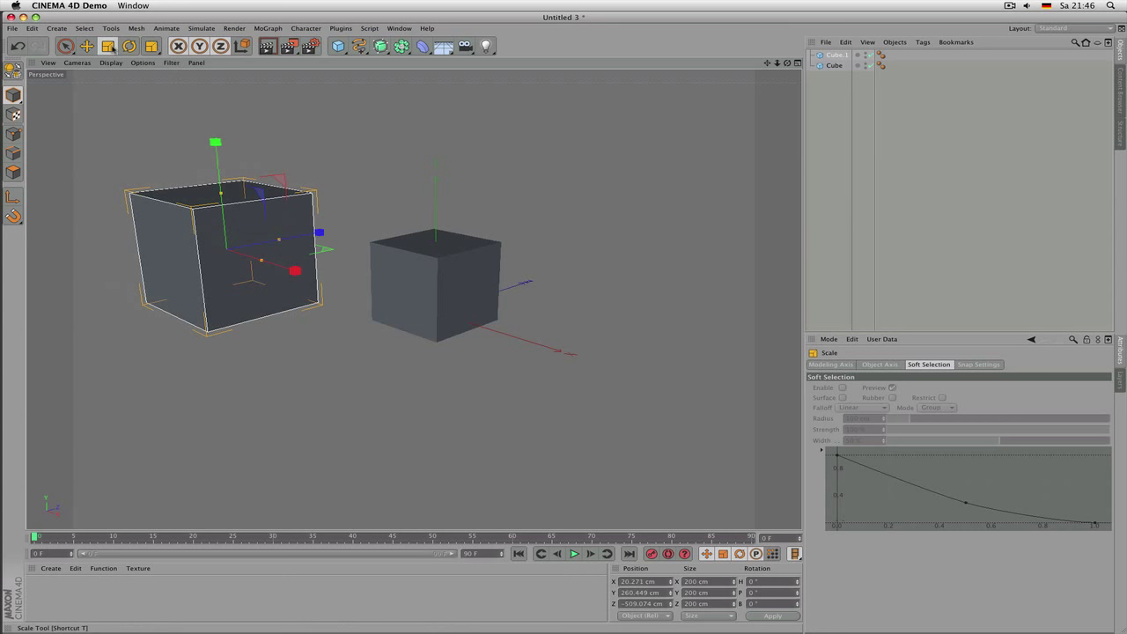
Step: Scale Cube.1 back and forth between about 36 cm and 316 cm
{"action": "left_click_drag", "start_coordinate": [241, 150], "coordinate": [228, 204]}
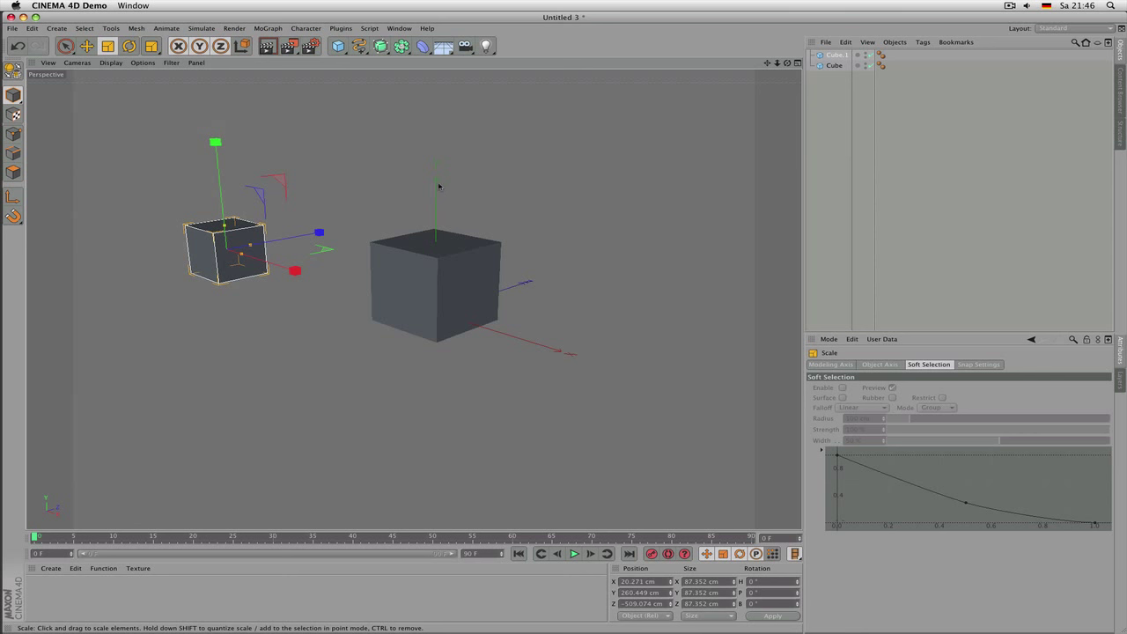
{"action": "left_click_drag", "start_coordinate": [323, 234], "coordinate": [440, 209]}
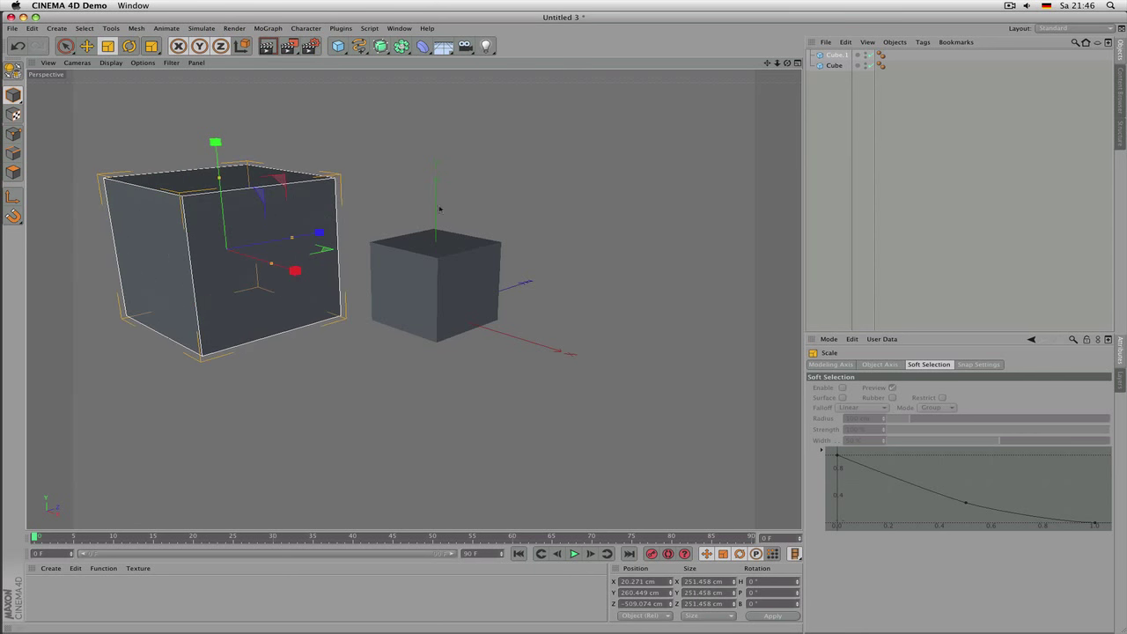
{"action": "left_click_drag", "start_coordinate": [215, 141], "coordinate": [305, 127]}
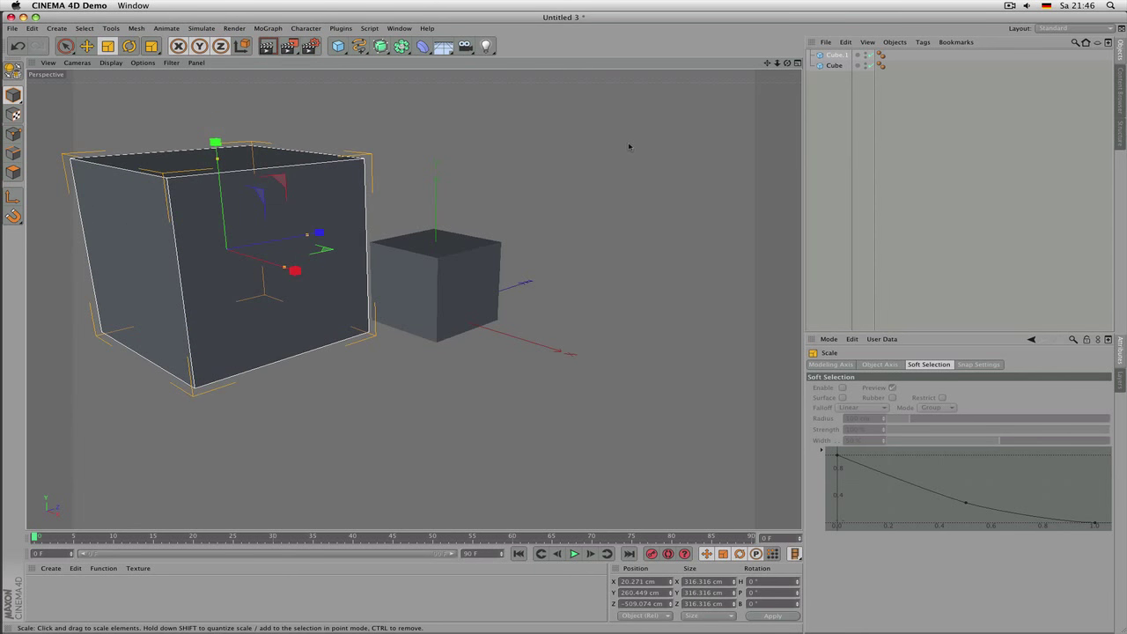
{"action": "left_click_drag", "start_coordinate": [628, 147], "coordinate": [264, 291]}
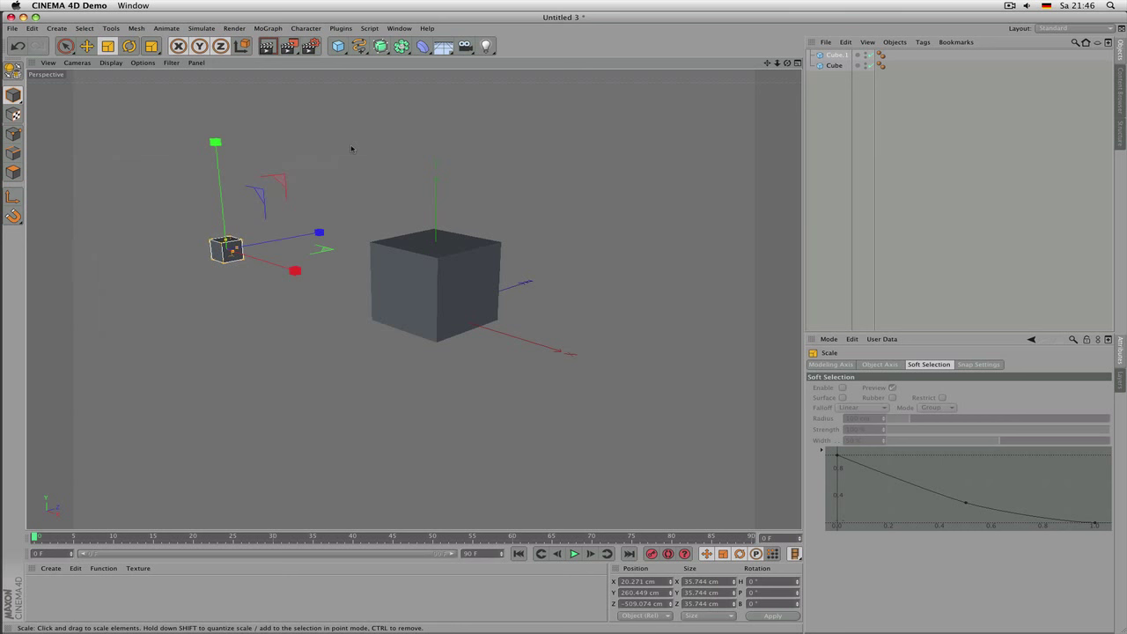
{"action": "left_click_drag", "start_coordinate": [351, 149], "coordinate": [365, 148]}
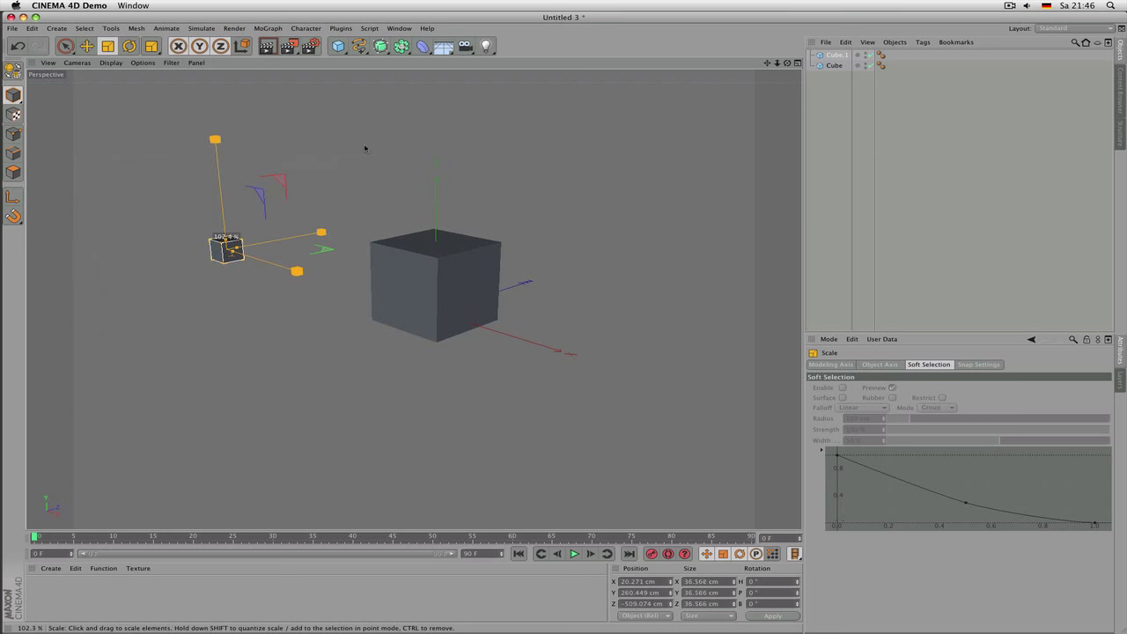
{"action": "left_click_drag", "start_coordinate": [470, 153], "coordinate": [705, 141]}
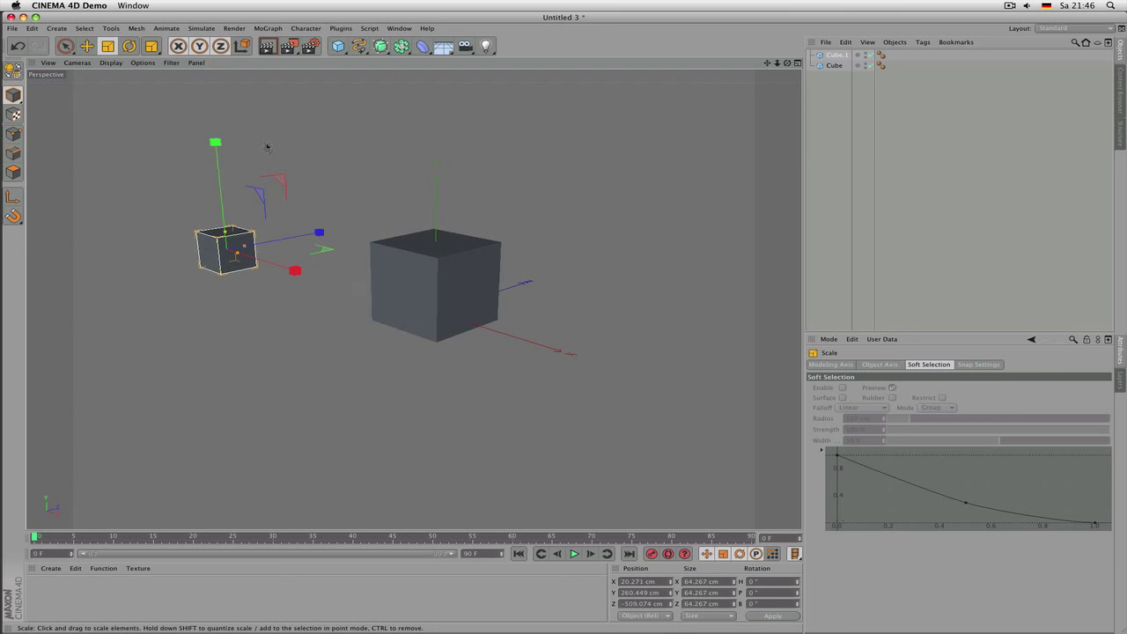
{"action": "left_click_drag", "start_coordinate": [582, 149], "coordinate": [758, 124]}
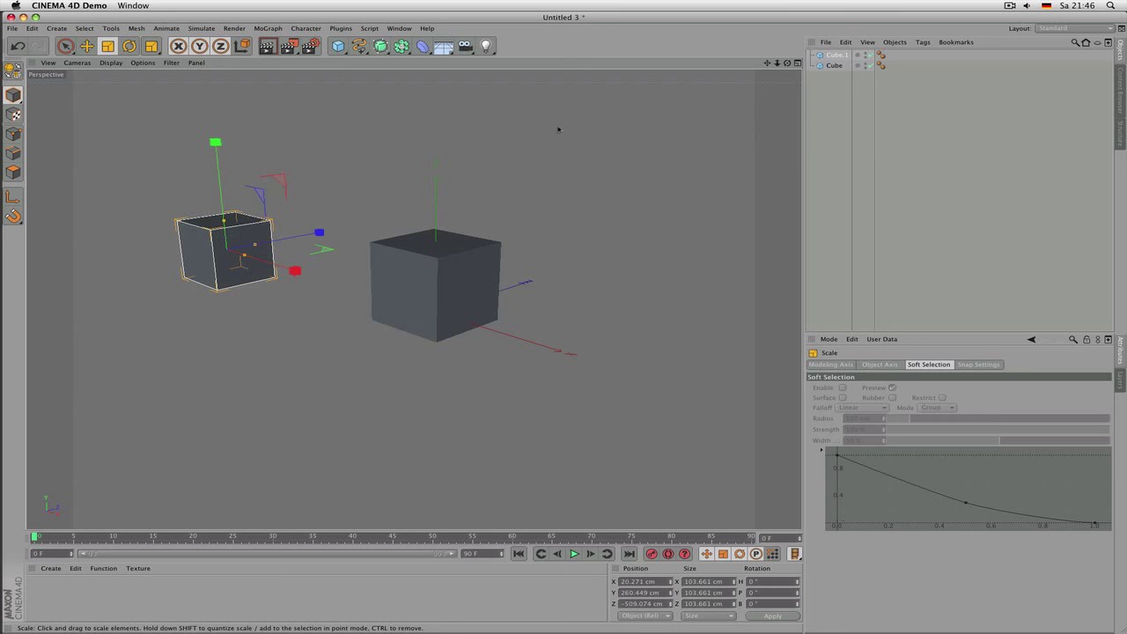
{"action": "left_click_drag", "start_coordinate": [558, 126], "coordinate": [610, 135]}
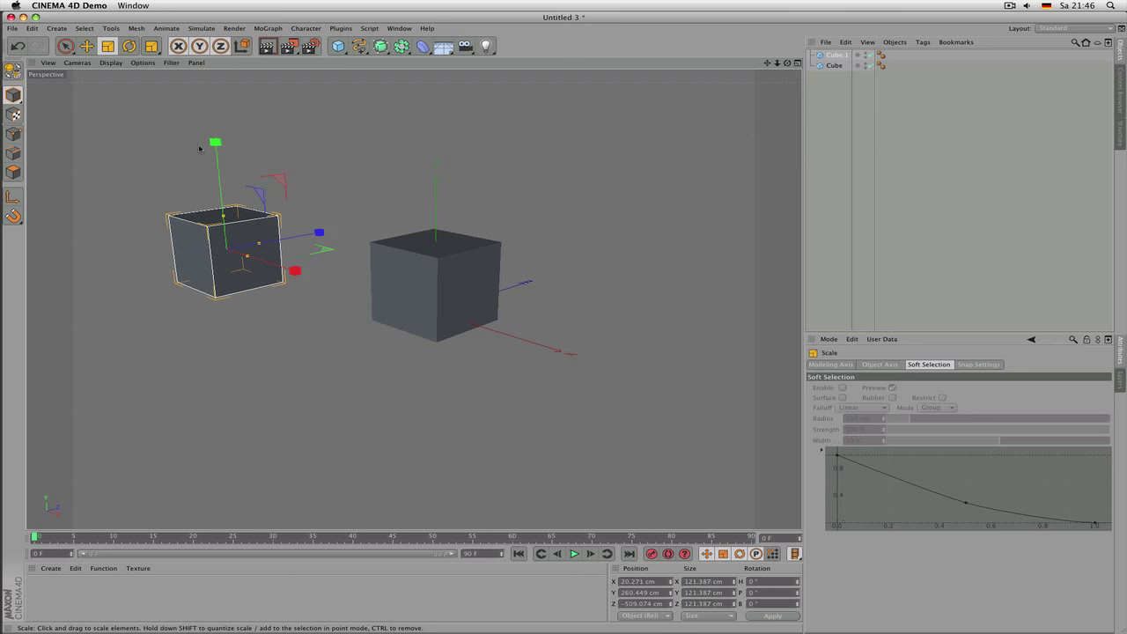
Step: Fine-tune Cube.1's scale until it measures 251.896 cm on each side
{"action": "left_click_drag", "start_coordinate": [215, 148], "coordinate": [289, 234]}
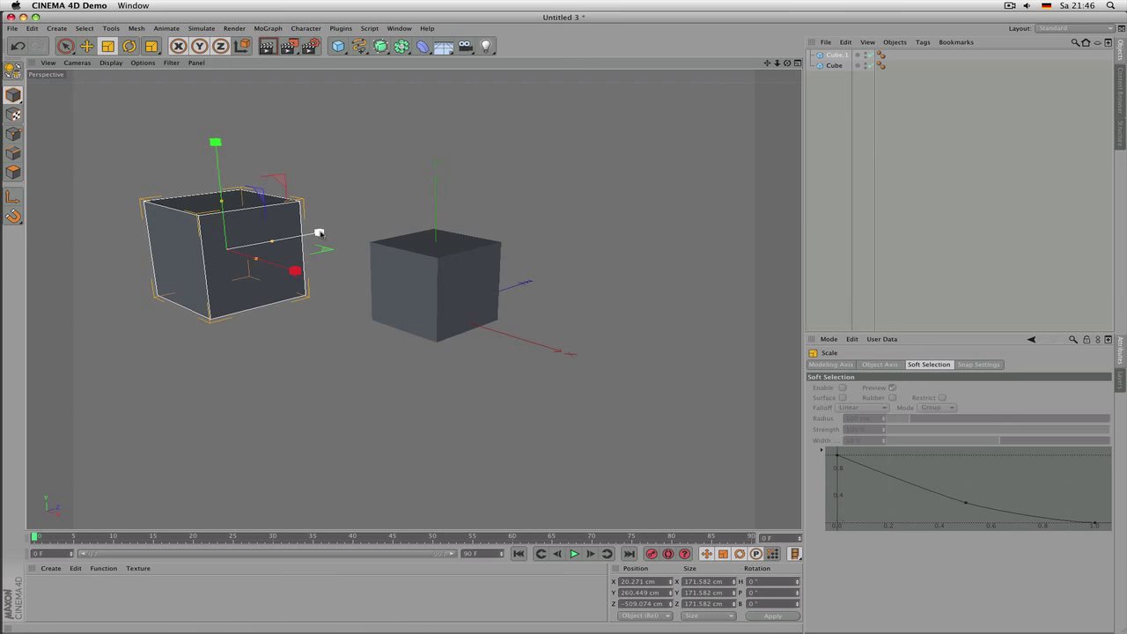
{"action": "left_click_drag", "start_coordinate": [319, 232], "coordinate": [367, 221]}
{"action": "mouse_move", "coordinate": [217, 144]}
{"action": "left_mouse_down"}
{"action": "mouse_move", "coordinate": [229, 212]}
{"action": "mouse_move", "coordinate": [216, 143]}
{"action": "left_mouse_up"}
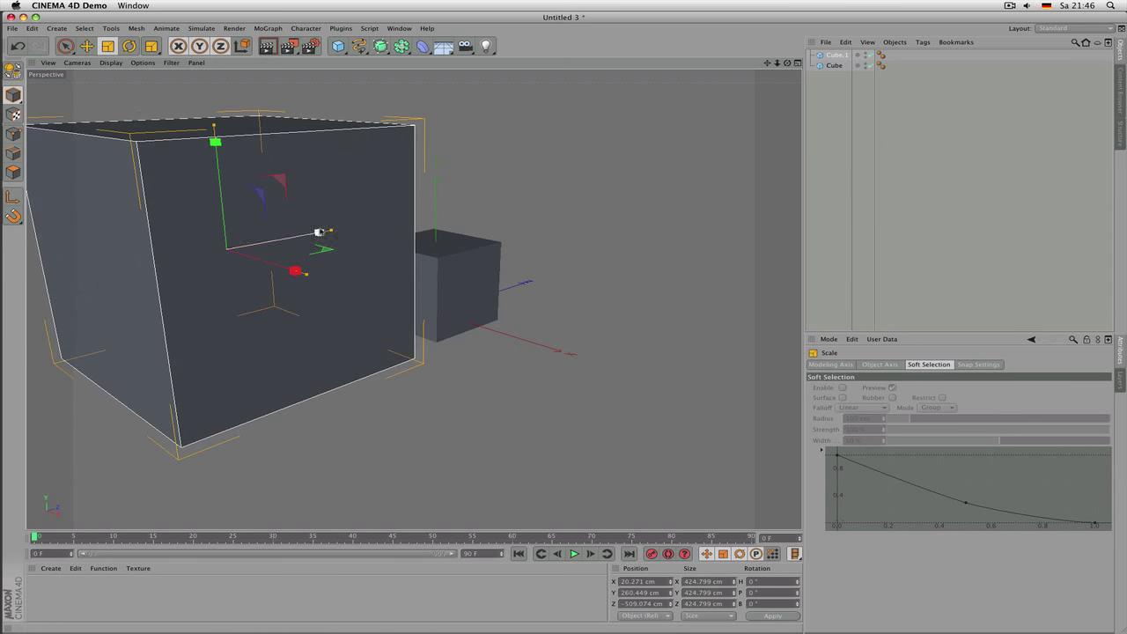
{"action": "left_click_drag", "start_coordinate": [320, 232], "coordinate": [269, 249]}
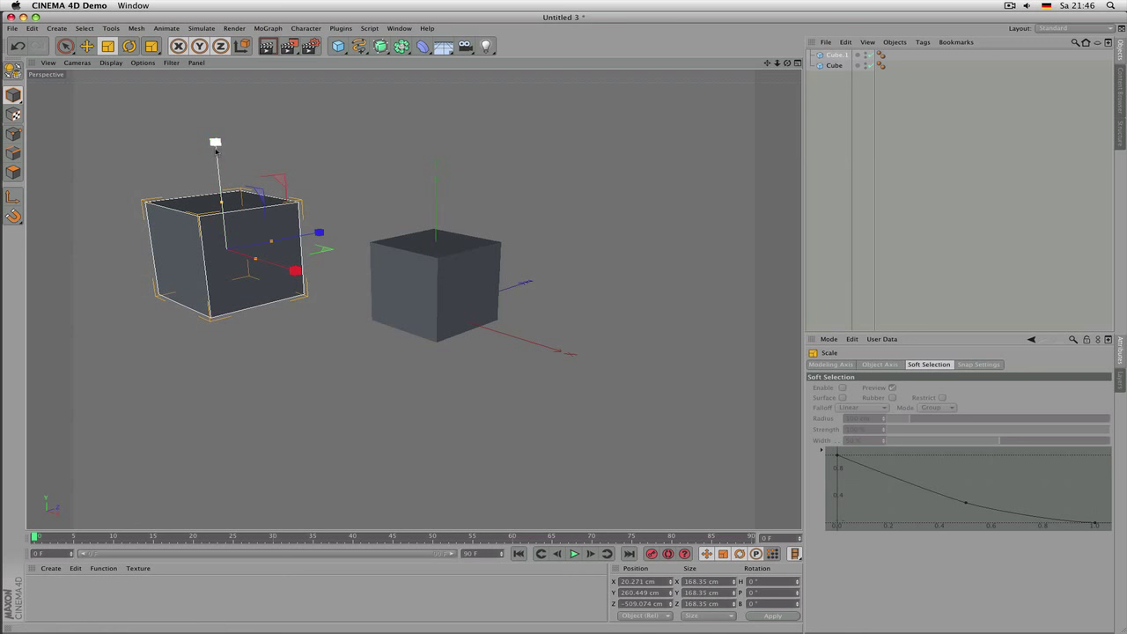
{"action": "left_click_drag", "start_coordinate": [216, 146], "coordinate": [214, 97]}
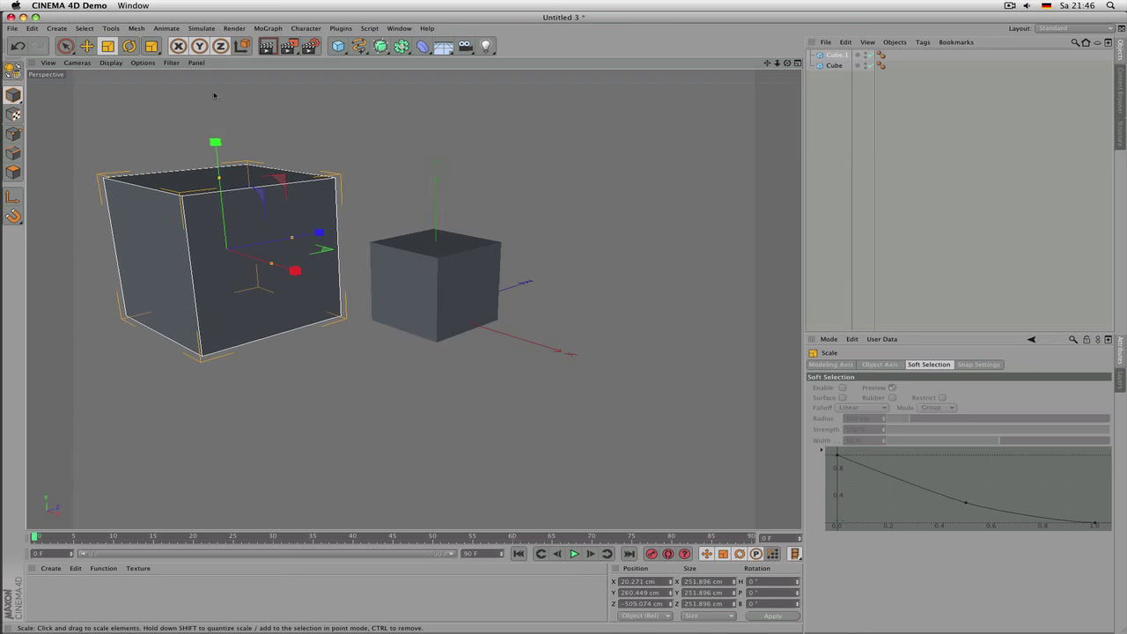
{"action": "left_click", "coordinate": [129, 46]}
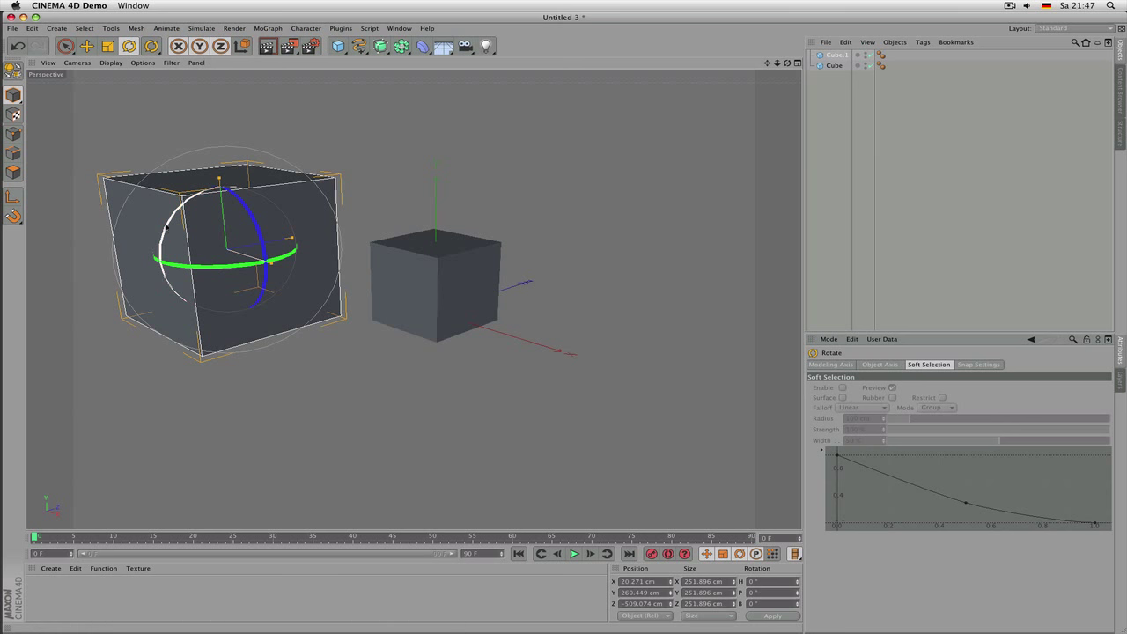
Step: Try a rotation on Cube.1, undo it, then lower the cube to Y 226.729 cm
{"action": "left_click_drag", "start_coordinate": [167, 227], "coordinate": [254, 207]}
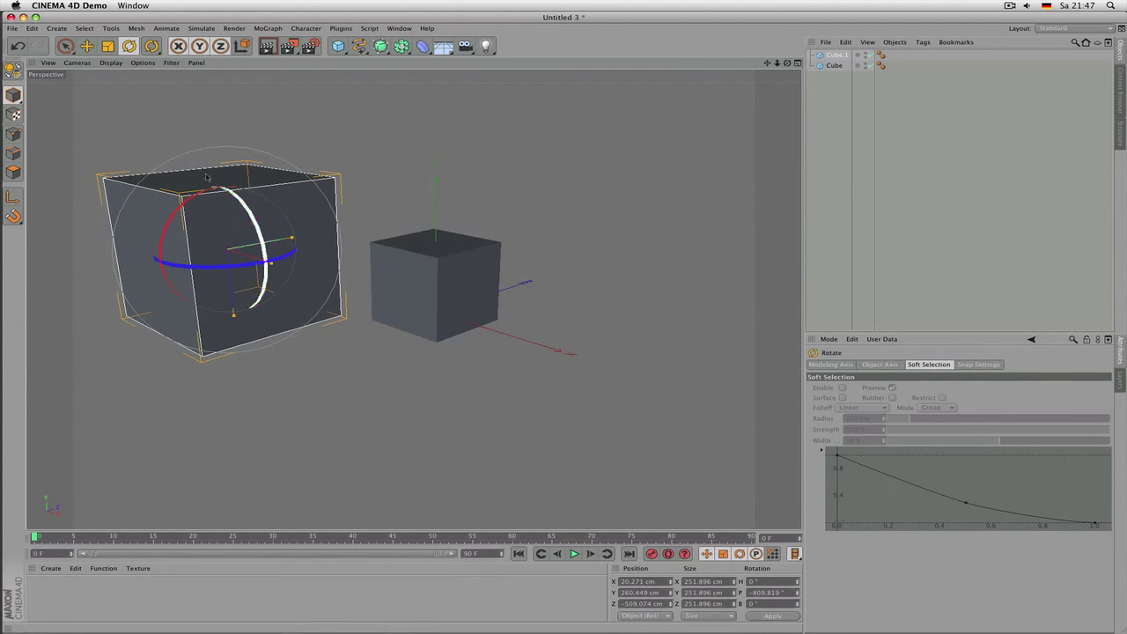
{"action": "left_click", "coordinate": [19, 54]}
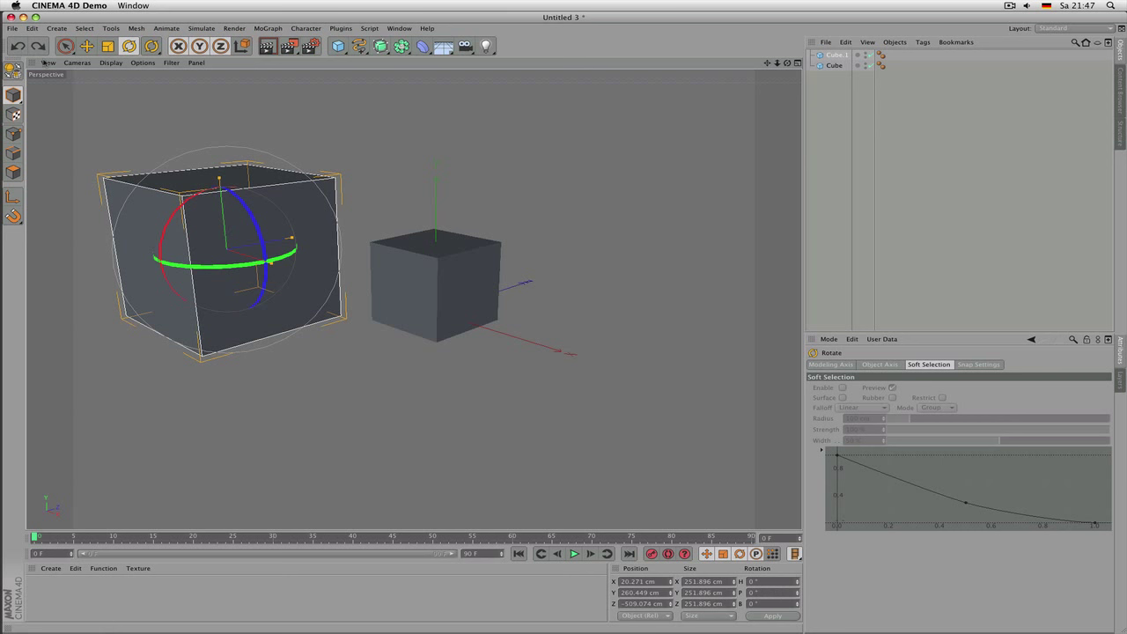
{"action": "left_click", "coordinate": [87, 46]}
{"action": "left_click_drag", "start_coordinate": [220, 149], "coordinate": [241, 169]}
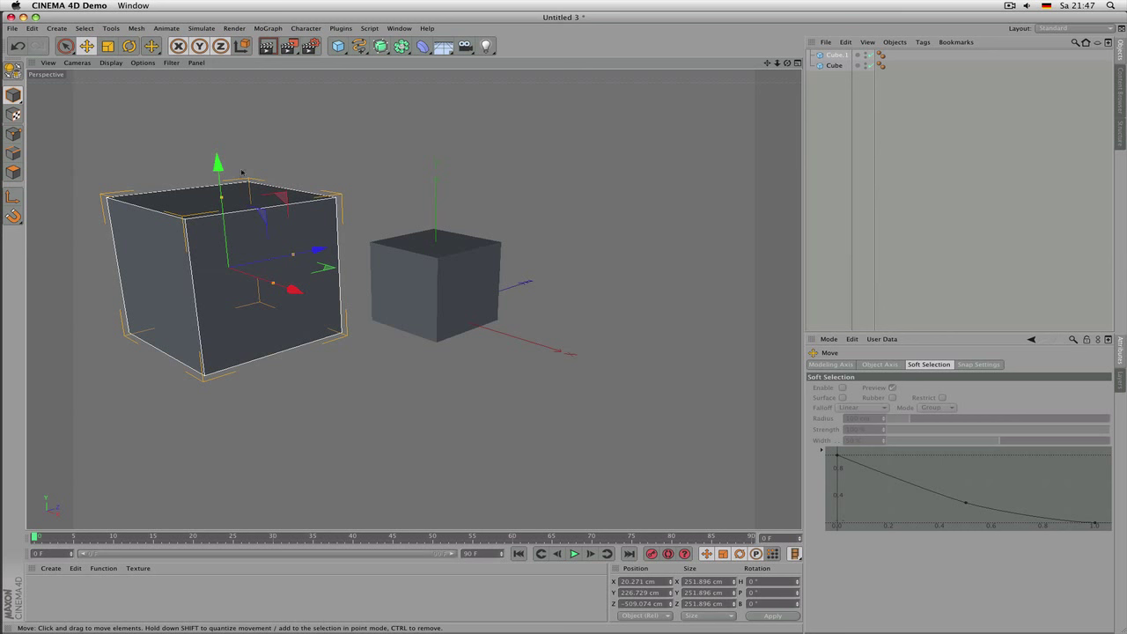
Step: Raise Cube.1 slightly, then scale it uniformly to 339.707 cm per side
{"action": "left_click_drag", "start_coordinate": [218, 163], "coordinate": [234, 144]}
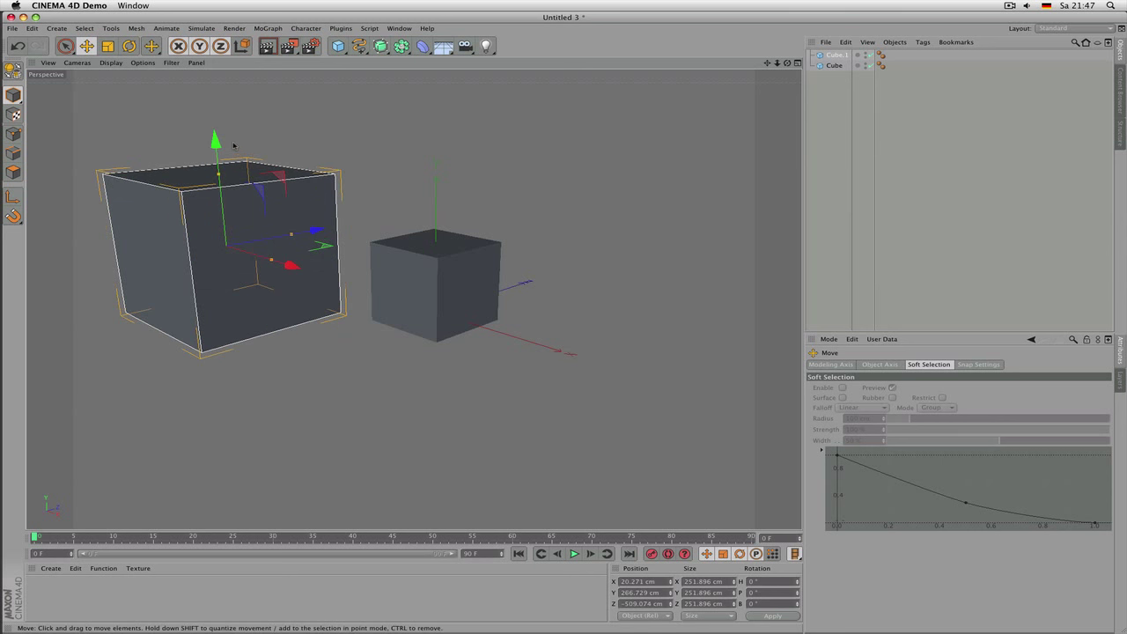
{"action": "left_click", "coordinate": [107, 46]}
{"action": "left_click_drag", "start_coordinate": [339, 165], "coordinate": [416, 141]}
{"action": "mouse_move", "coordinate": [323, 230]}
{"action": "left_mouse_down"}
{"action": "mouse_move", "coordinate": [435, 208]}
{"action": "mouse_move", "coordinate": [327, 226]}
{"action": "mouse_move", "coordinate": [299, 247]}
{"action": "mouse_move", "coordinate": [340, 236]}
{"action": "left_mouse_up"}
Step: Test a pitch tilt on Cube.1, then shrink it to 271.766 cm per side
{"action": "left_click", "coordinate": [132, 49]}
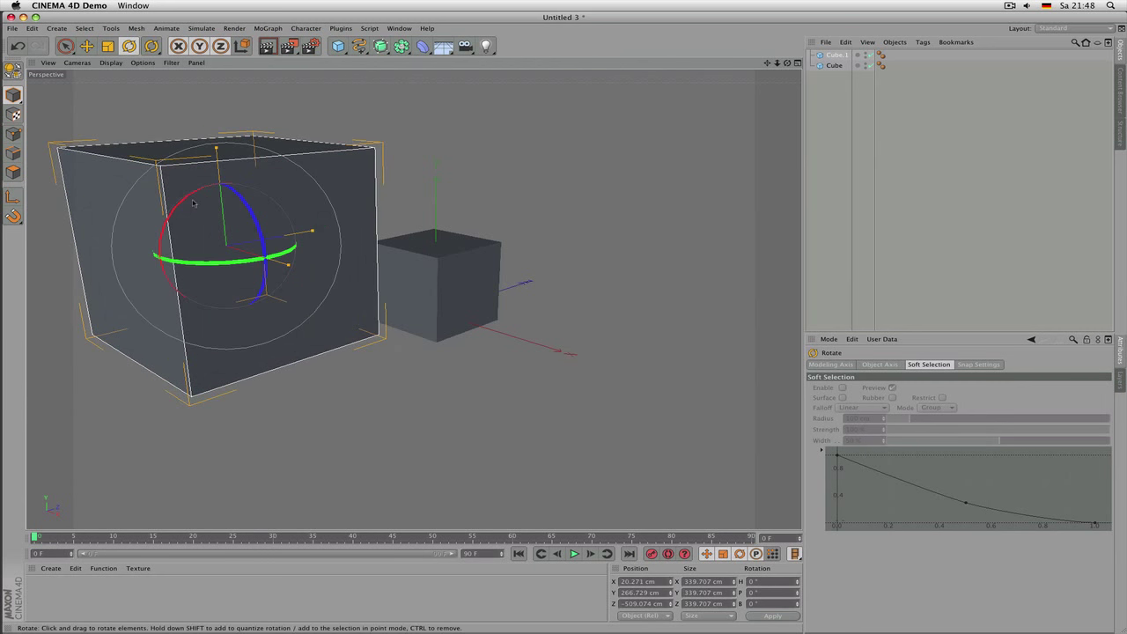
{"action": "mouse_move", "coordinate": [184, 206]}
{"action": "left_mouse_down"}
{"action": "mouse_move", "coordinate": [255, 196]}
{"action": "mouse_move", "coordinate": [218, 195]}
{"action": "mouse_move", "coordinate": [181, 220]}
{"action": "mouse_move", "coordinate": [200, 209]}
{"action": "mouse_move", "coordinate": [188, 213]}
{"action": "left_mouse_up"}
{"action": "key", "text": "t"}
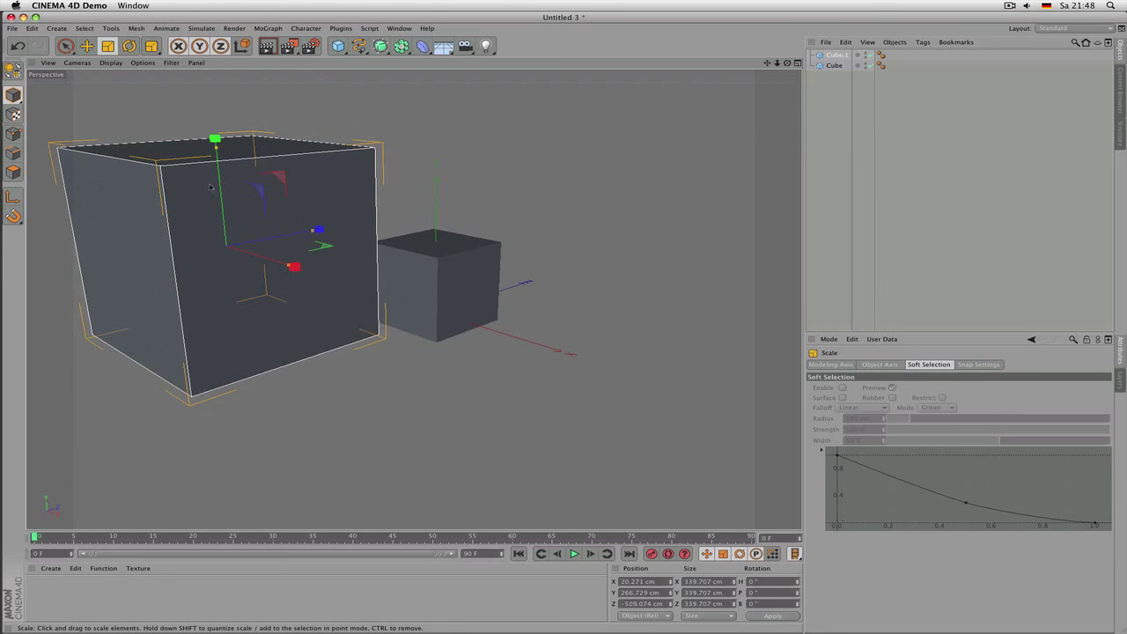
{"action": "mouse_move", "coordinate": [222, 168]}
{"action": "left_mouse_down"}
{"action": "mouse_move", "coordinate": [222, 210]}
{"action": "mouse_move", "coordinate": [219, 184]}
{"action": "left_mouse_up"}
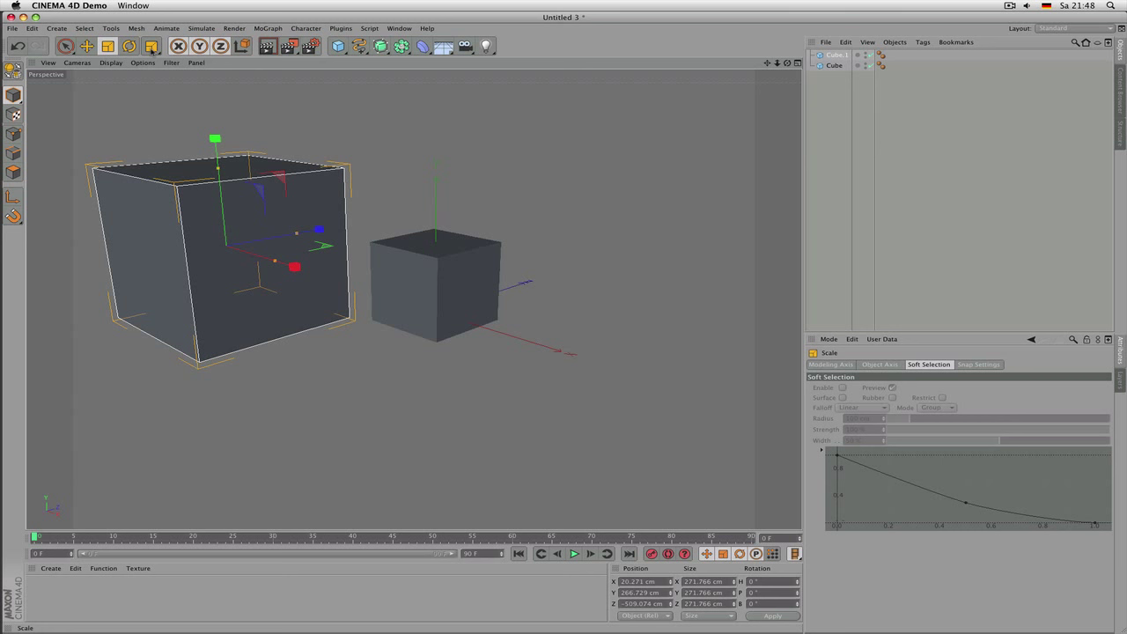
{"action": "left_click", "coordinate": [152, 48]}
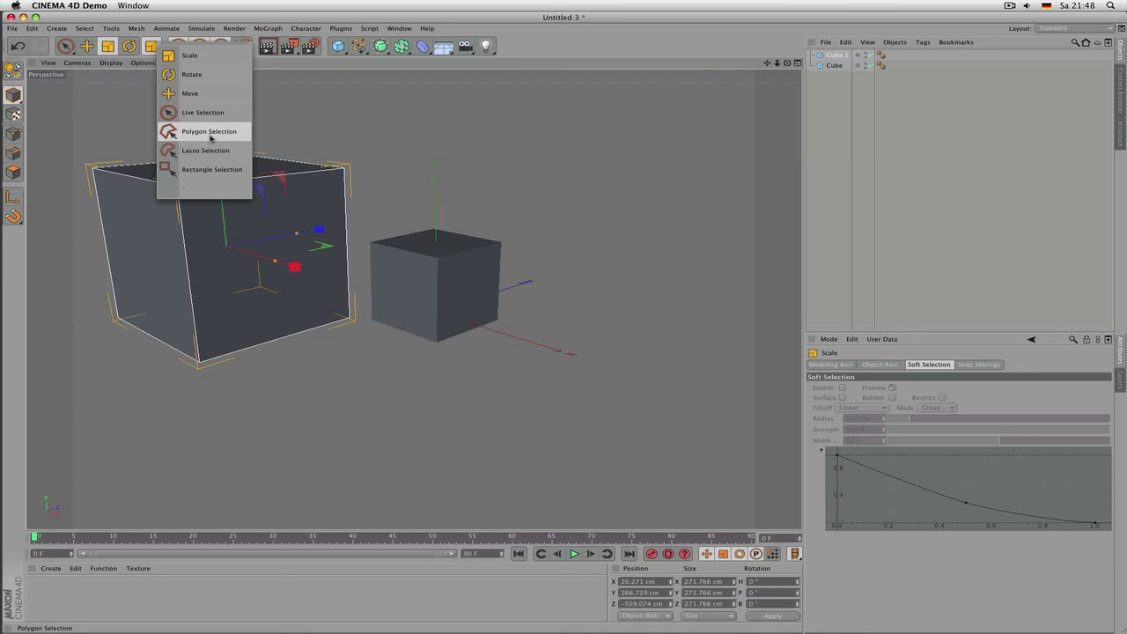
Step: Outline the small 200 cm Cube with Polygon Selection so it becomes the active object
{"action": "left_click", "coordinate": [219, 134]}
{"action": "left_click", "coordinate": [243, 341]}
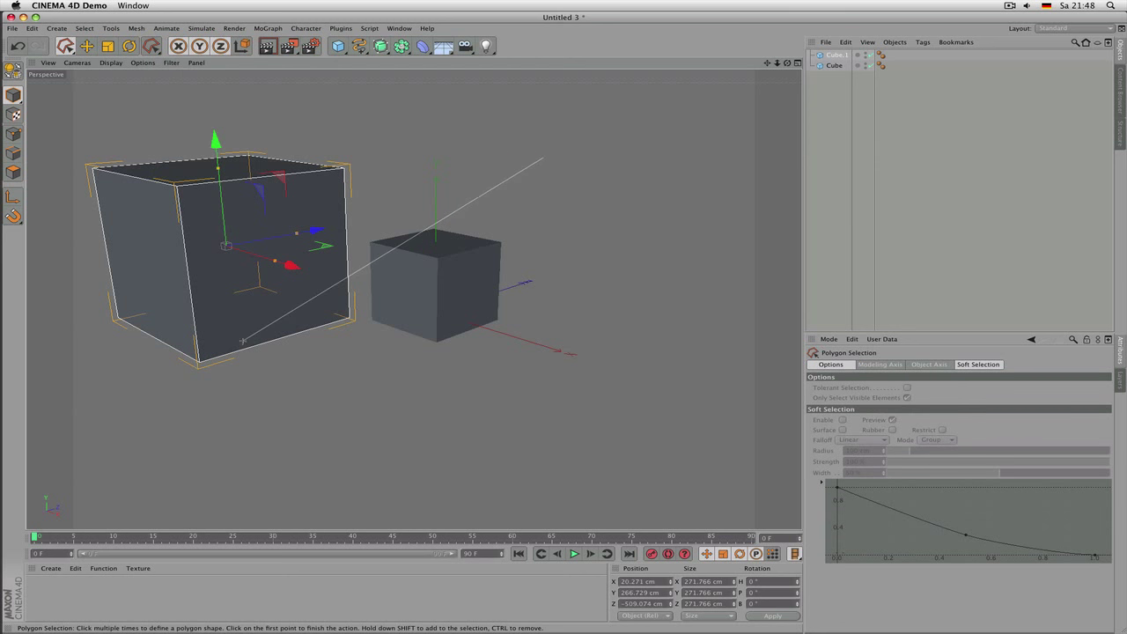
{"action": "left_click", "coordinate": [542, 158]}
{"action": "left_click", "coordinate": [660, 214]}
{"action": "left_click", "coordinate": [479, 402]}
{"action": "left_click", "coordinate": [514, 148]}
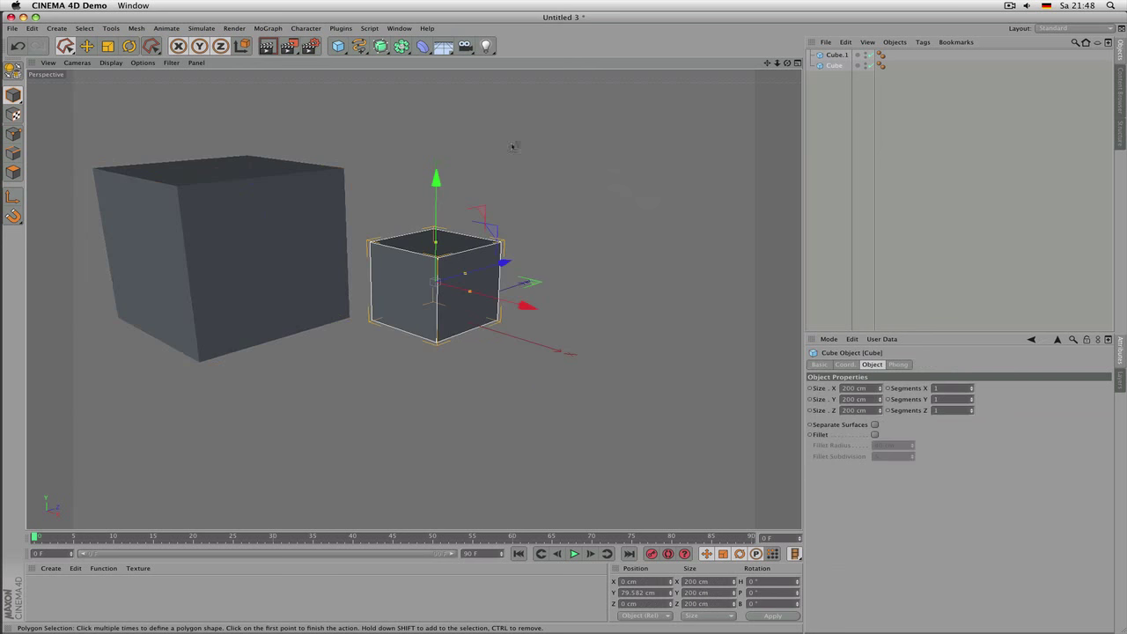
{"action": "left_click", "coordinate": [151, 48]}
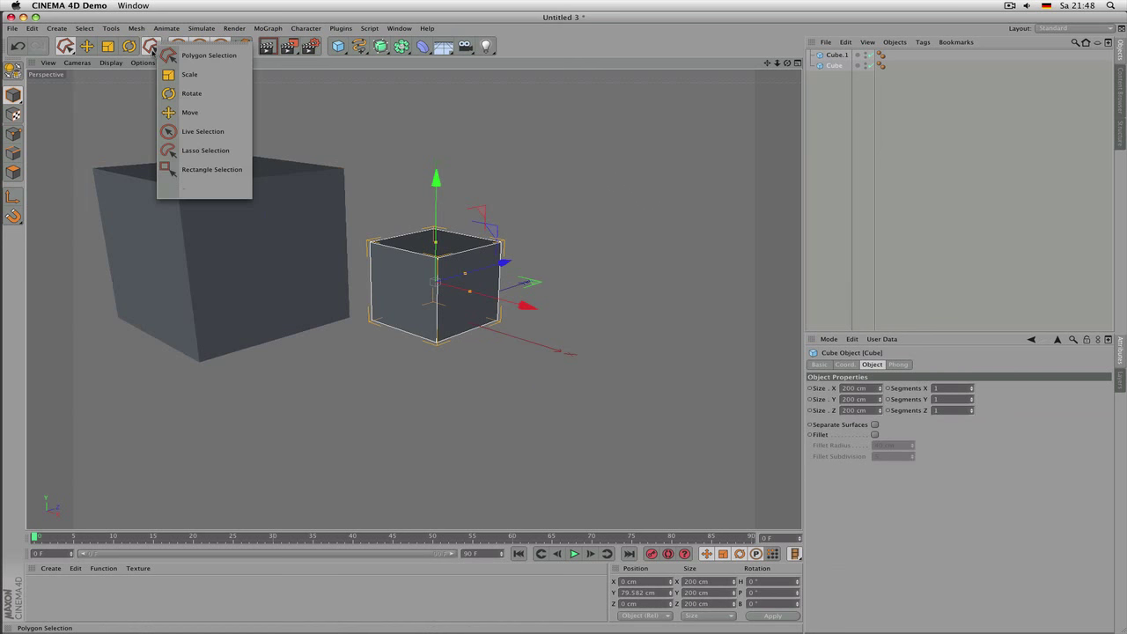
{"action": "left_click", "coordinate": [188, 58]}
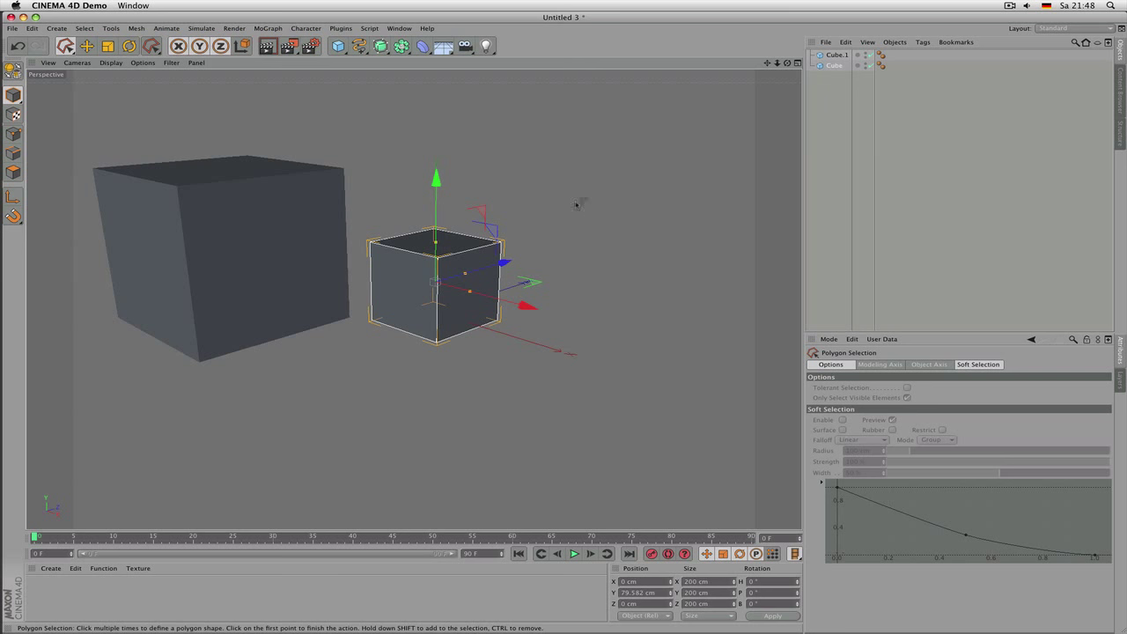
{"action": "key", "text": "e"}
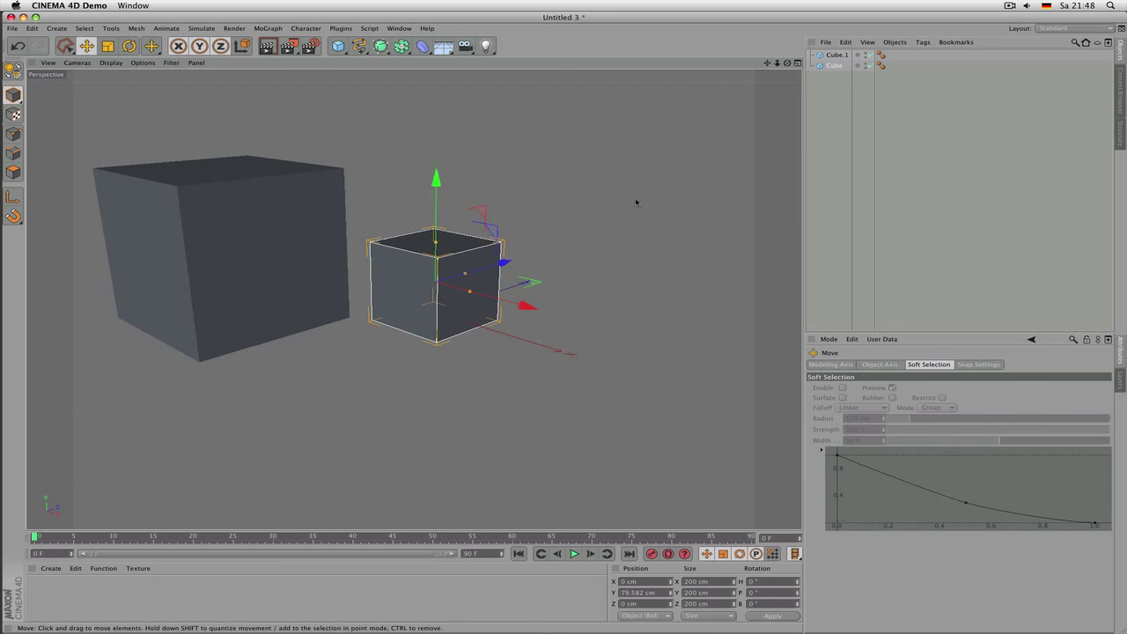
Step: Move the small Cube using X/Y axis locks to X 300.8, Y 183.1, Z -193.5 cm
{"action": "left_click_drag", "start_coordinate": [633, 181], "coordinate": [589, 133]}
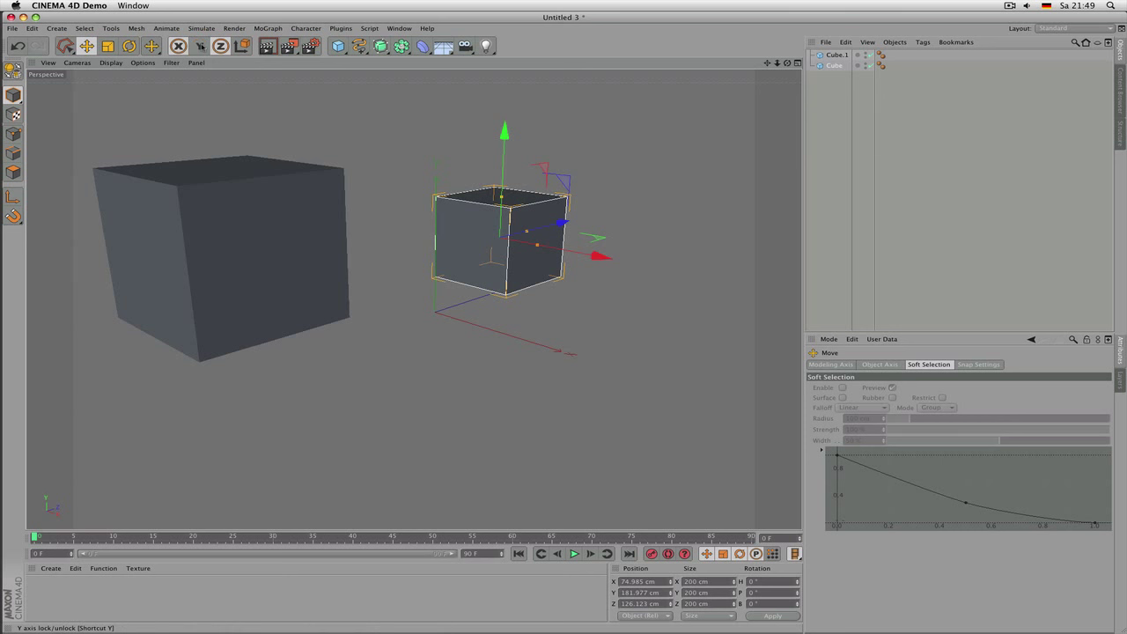
{"action": "left_click", "coordinate": [201, 48]}
{"action": "left_click_drag", "start_coordinate": [327, 115], "coordinate": [569, 141]}
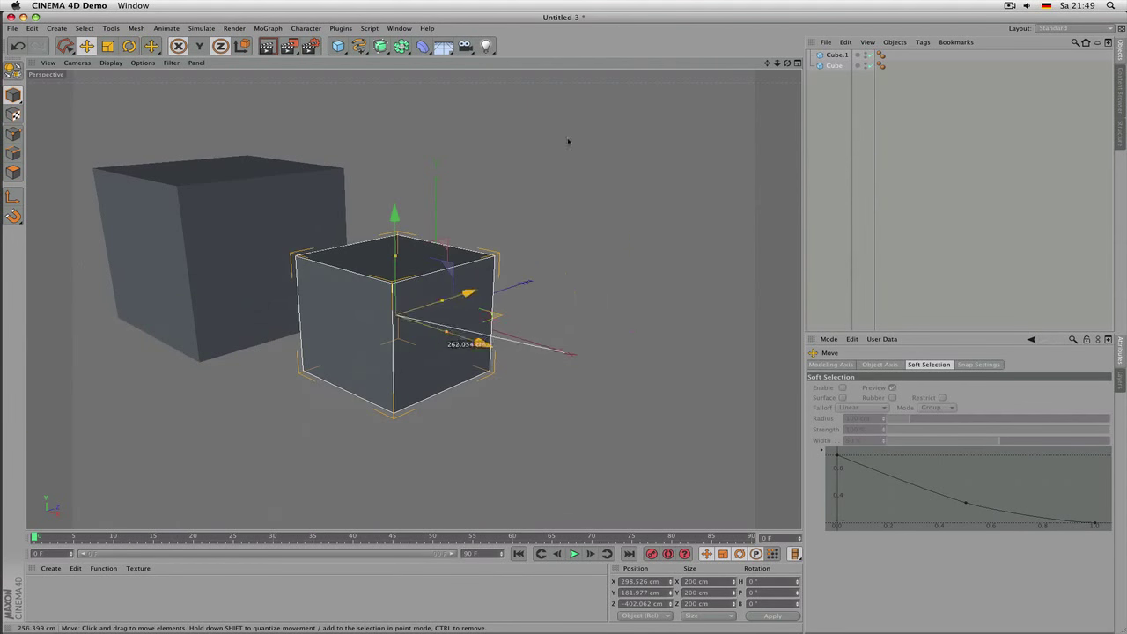
{"action": "left_click", "coordinate": [178, 46]}
{"action": "left_click_drag", "start_coordinate": [251, 143], "coordinate": [176, 255]}
{"action": "left_click_drag", "start_coordinate": [551, 202], "coordinate": [492, 236]}
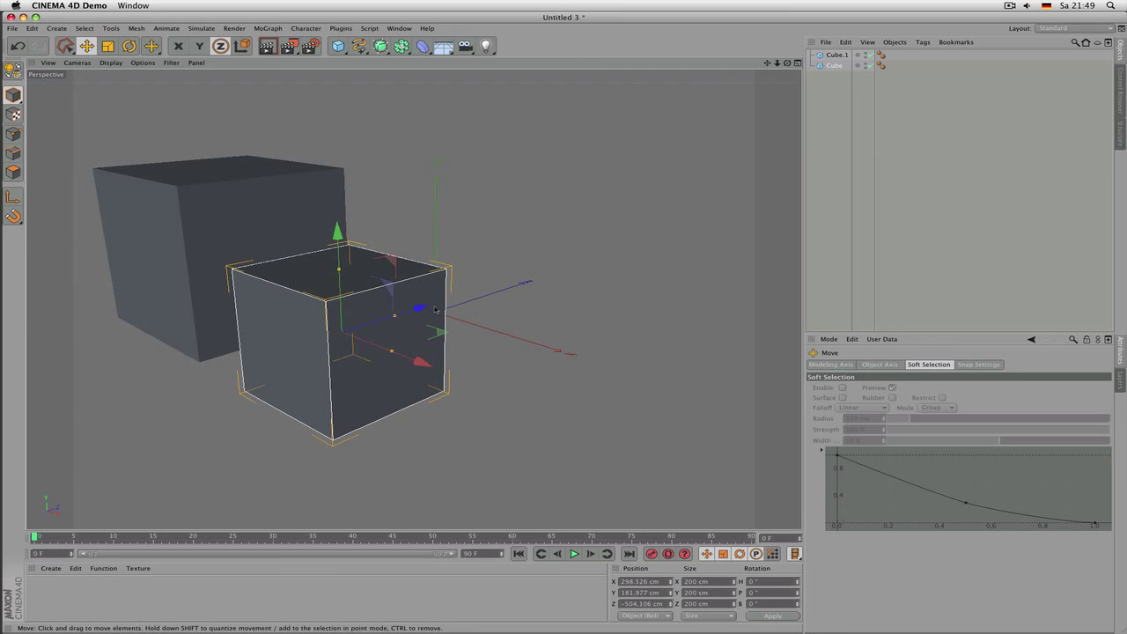
{"action": "left_click_drag", "start_coordinate": [486, 227], "coordinate": [567, 178]}
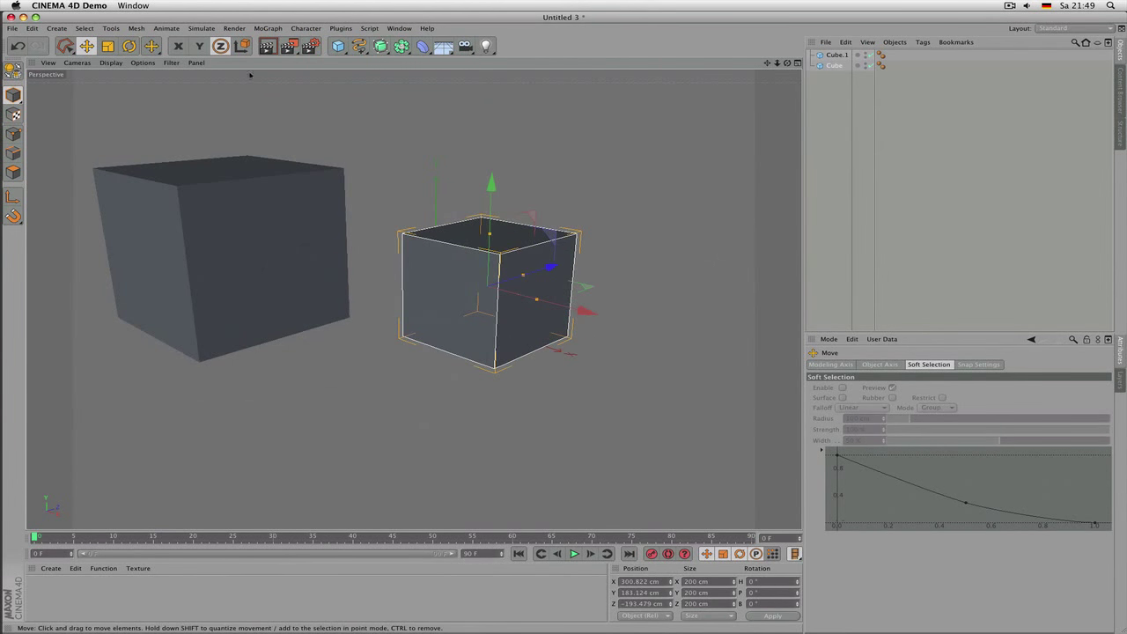
{"action": "left_click", "coordinate": [178, 46]}
{"action": "left_click", "coordinate": [199, 46]}
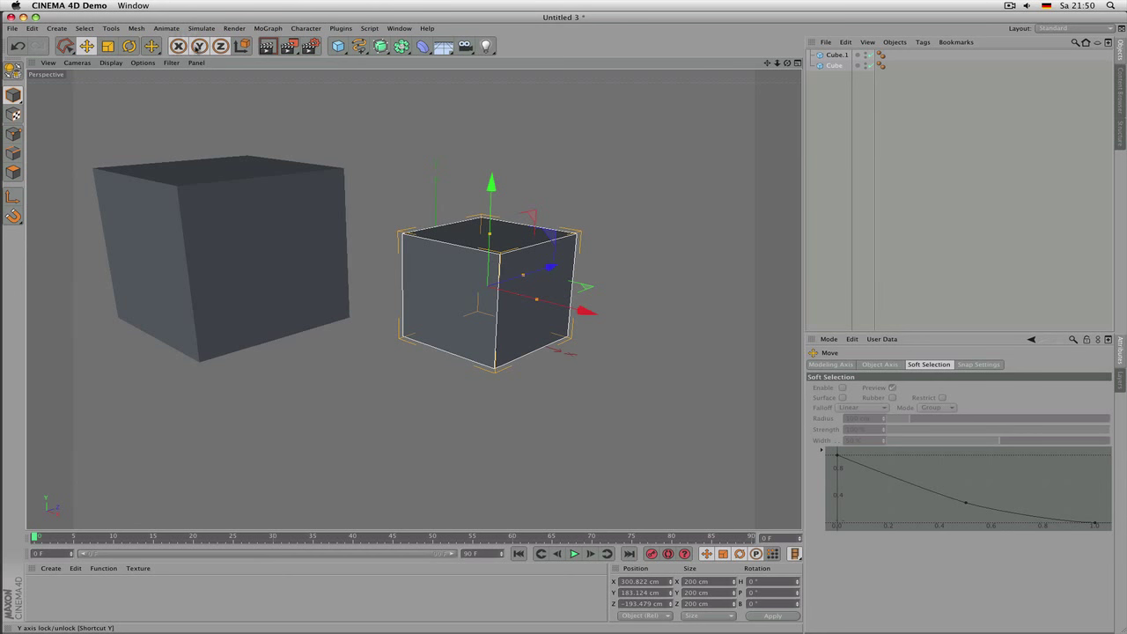
{"action": "left_click", "coordinate": [65, 47]}
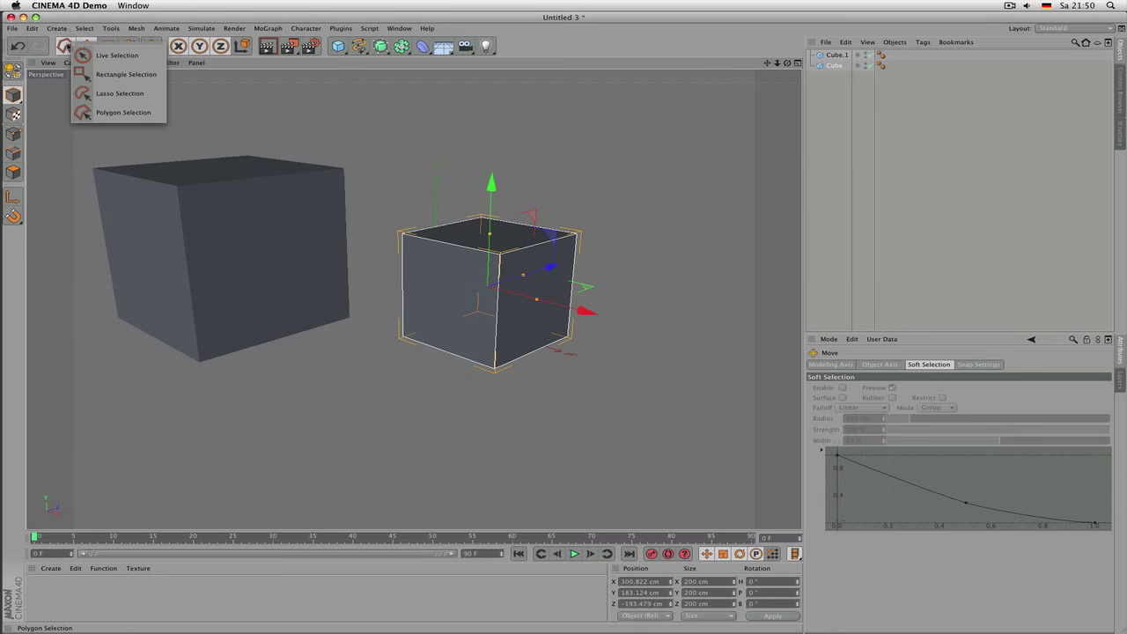
{"action": "left_click", "coordinate": [113, 56]}
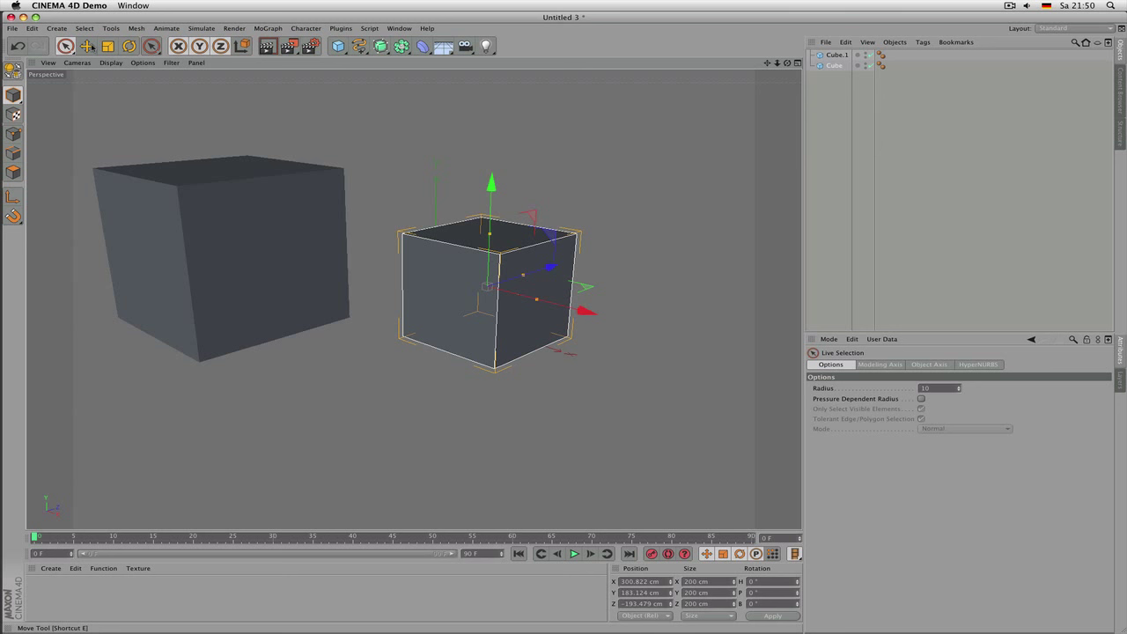
{"action": "left_click", "coordinate": [88, 46]}
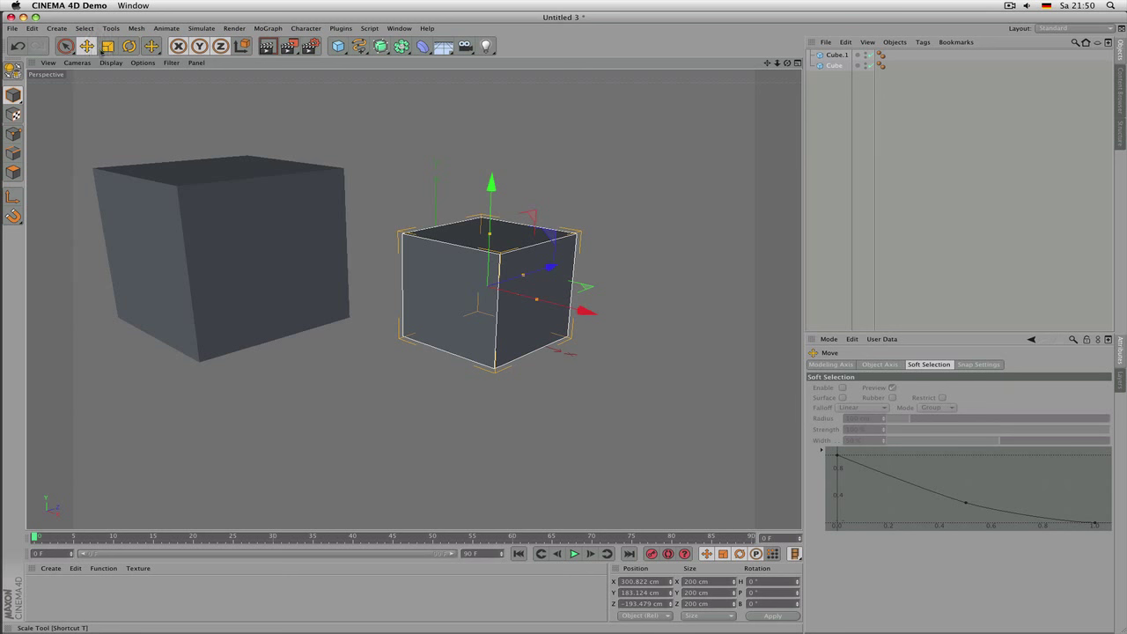
{"action": "key", "text": "r"}
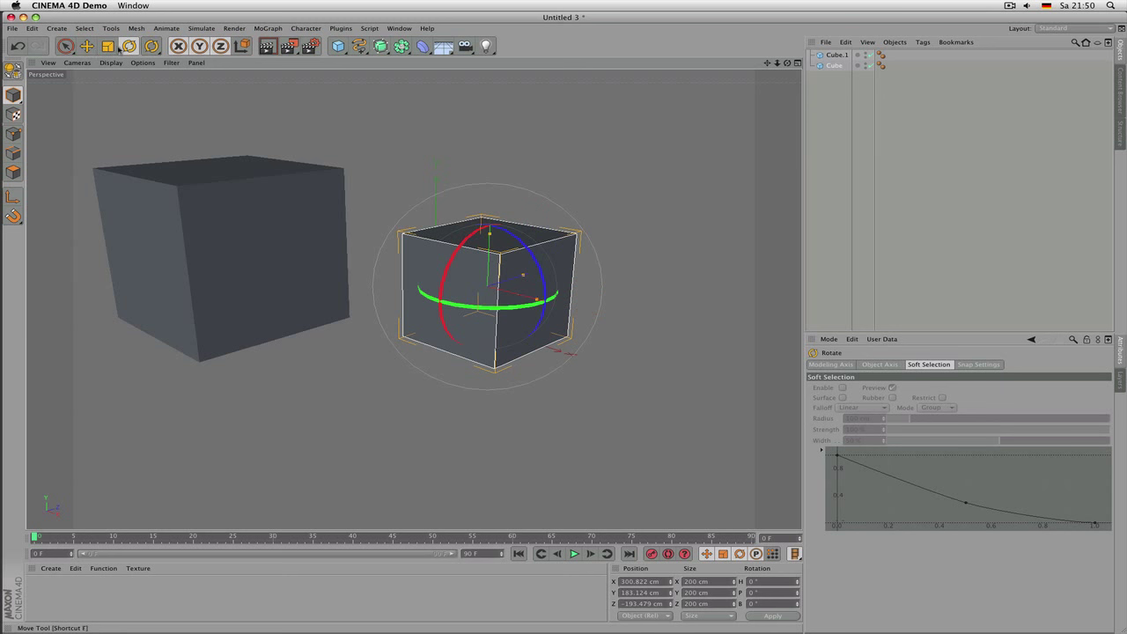
Step: Move the small Cube lower and to the right
{"action": "left_click", "coordinate": [104, 49]}
{"action": "left_click", "coordinate": [129, 47]}
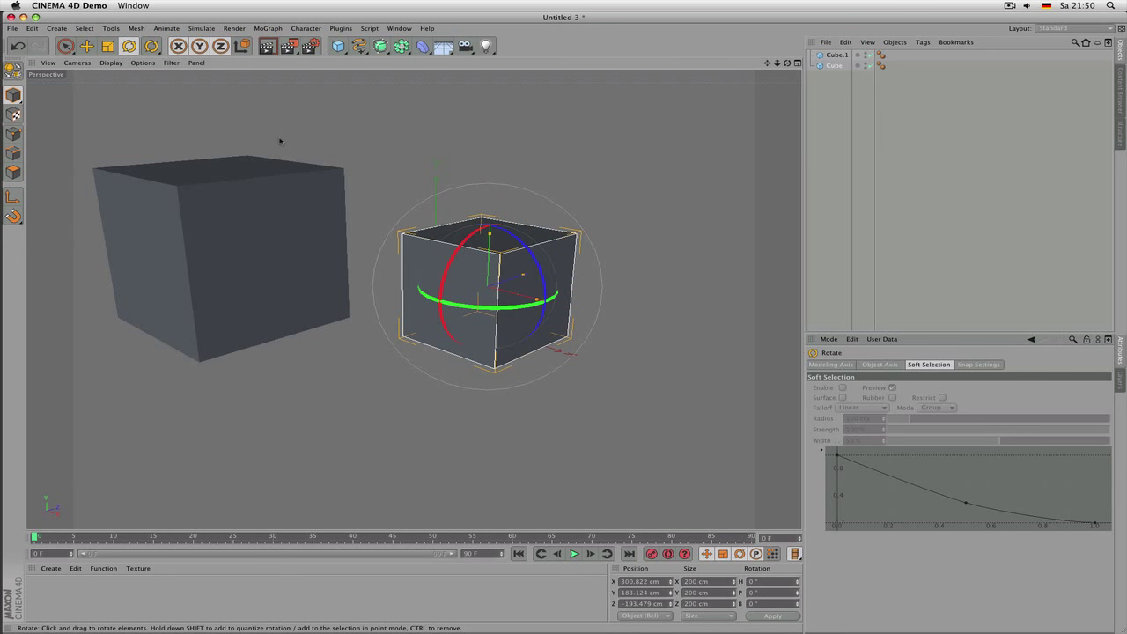
{"action": "key", "text": "e"}
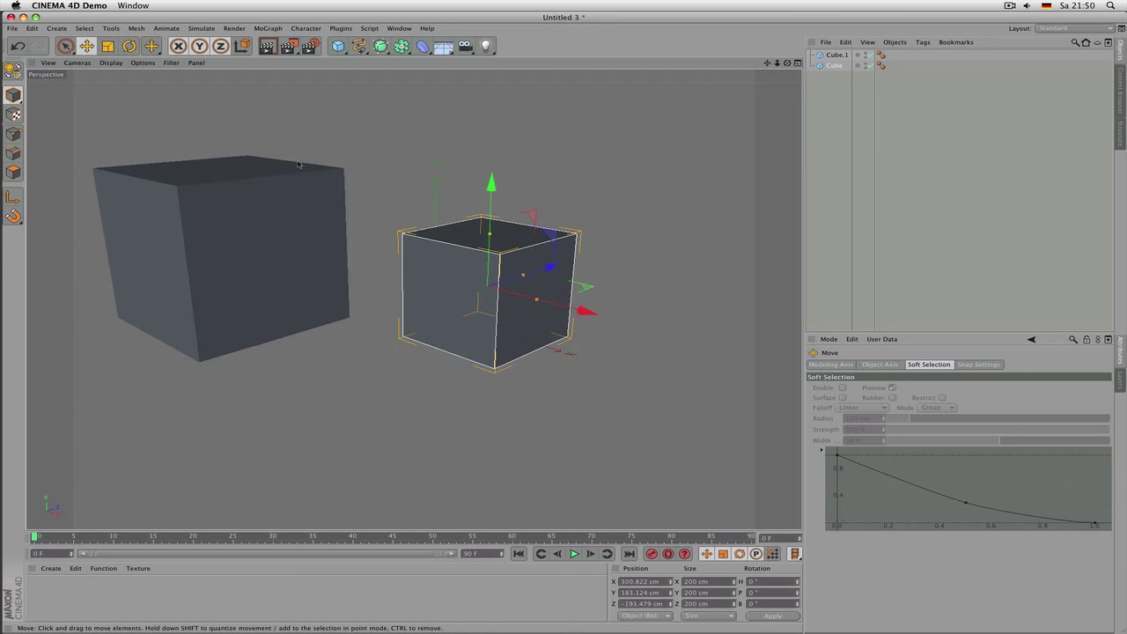
{"action": "left_click_drag", "start_coordinate": [298, 164], "coordinate": [371, 207]}
Step: Reposition the small Cube, ending at 204.309 cm and H 36.5°, P 28°, B -52.7°
{"action": "key", "text": "t"}
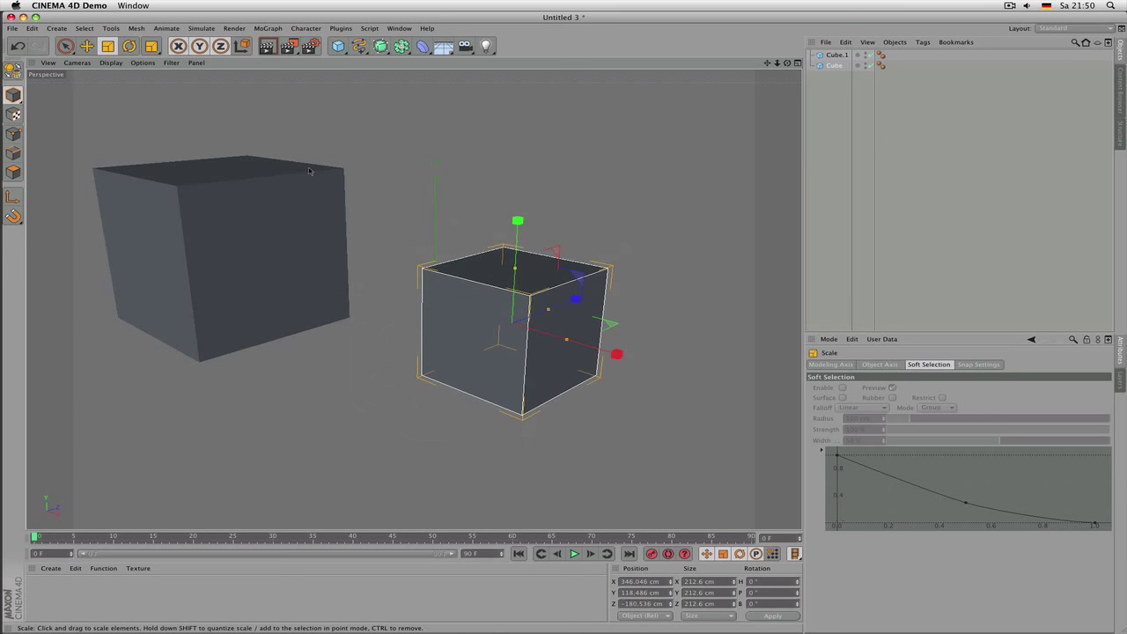
{"action": "key", "text": "r"}
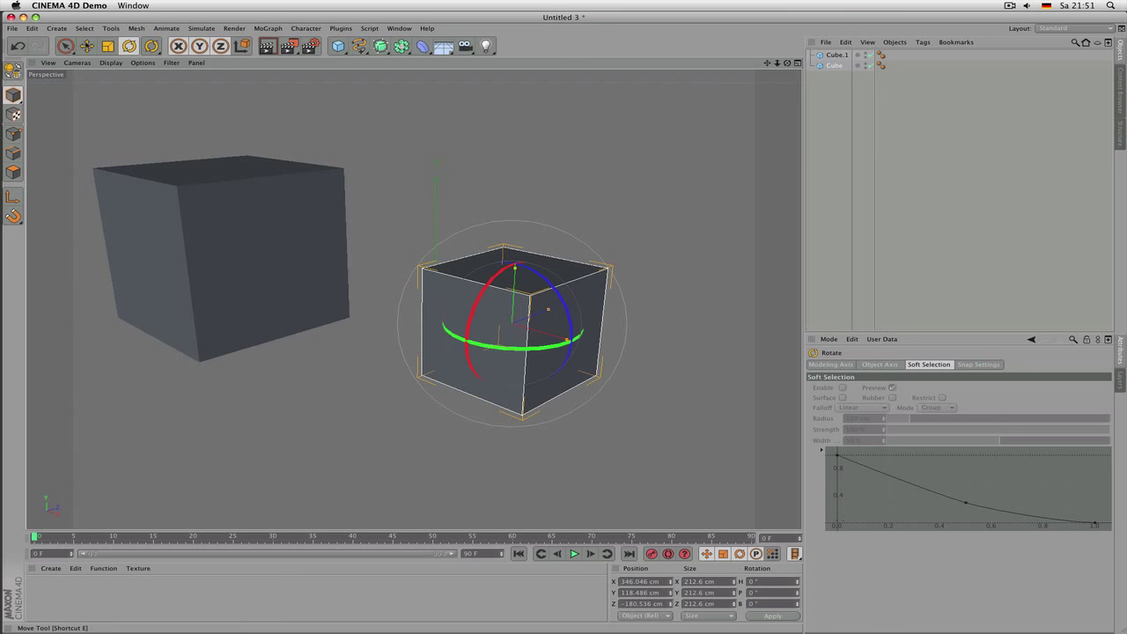
{"action": "left_click", "coordinate": [86, 46]}
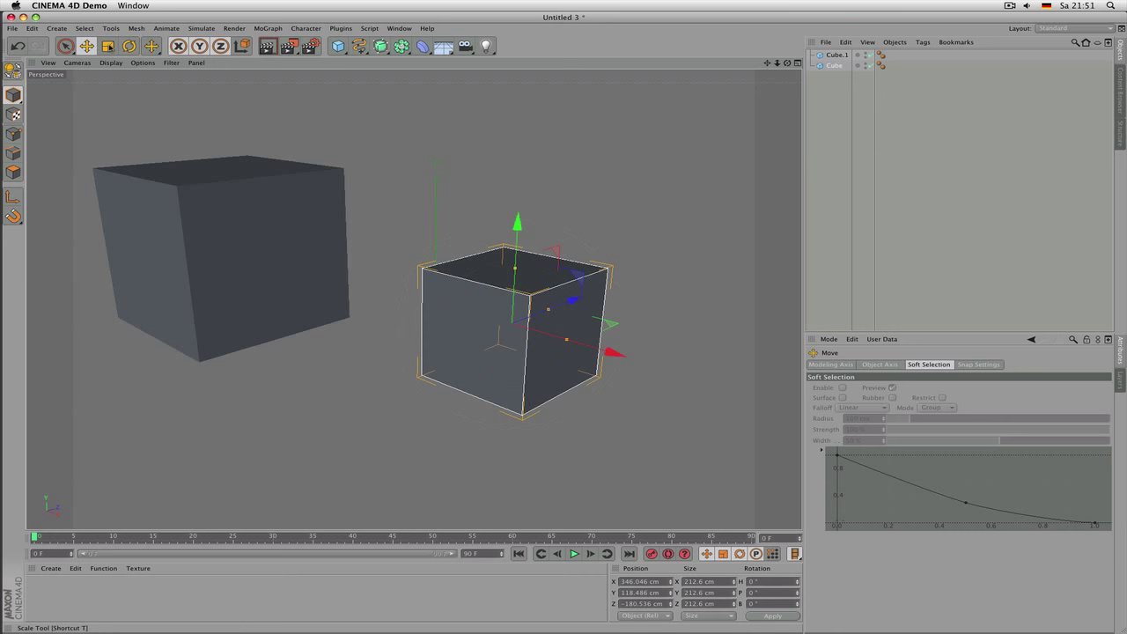
{"action": "left_click", "coordinate": [107, 45]}
{"action": "left_click", "coordinate": [129, 46]}
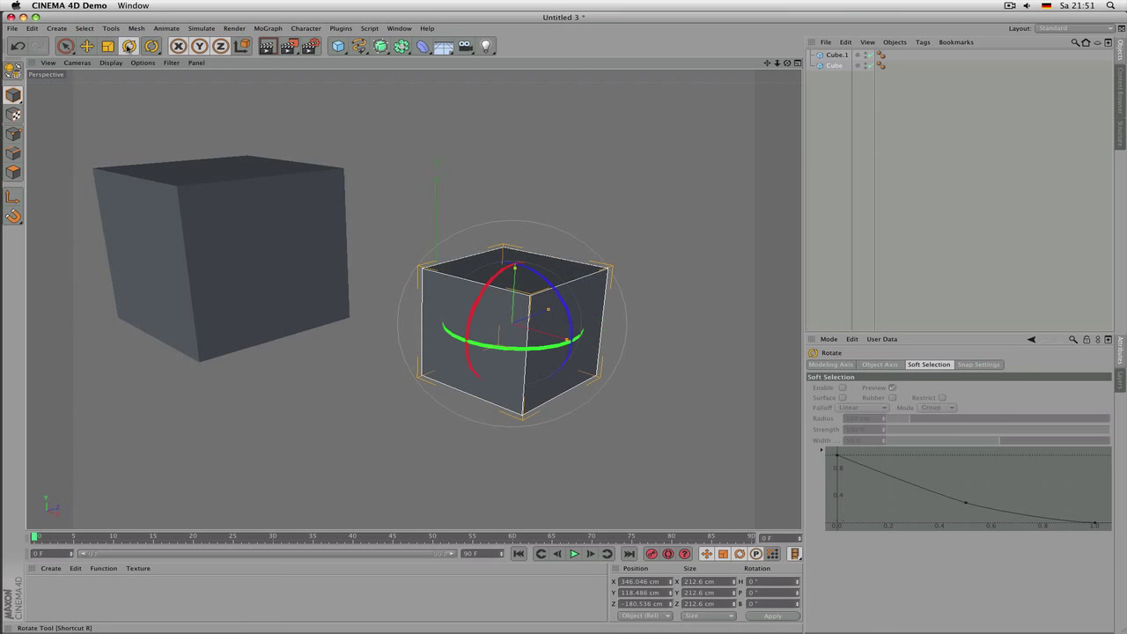
{"action": "key", "text": "e"}
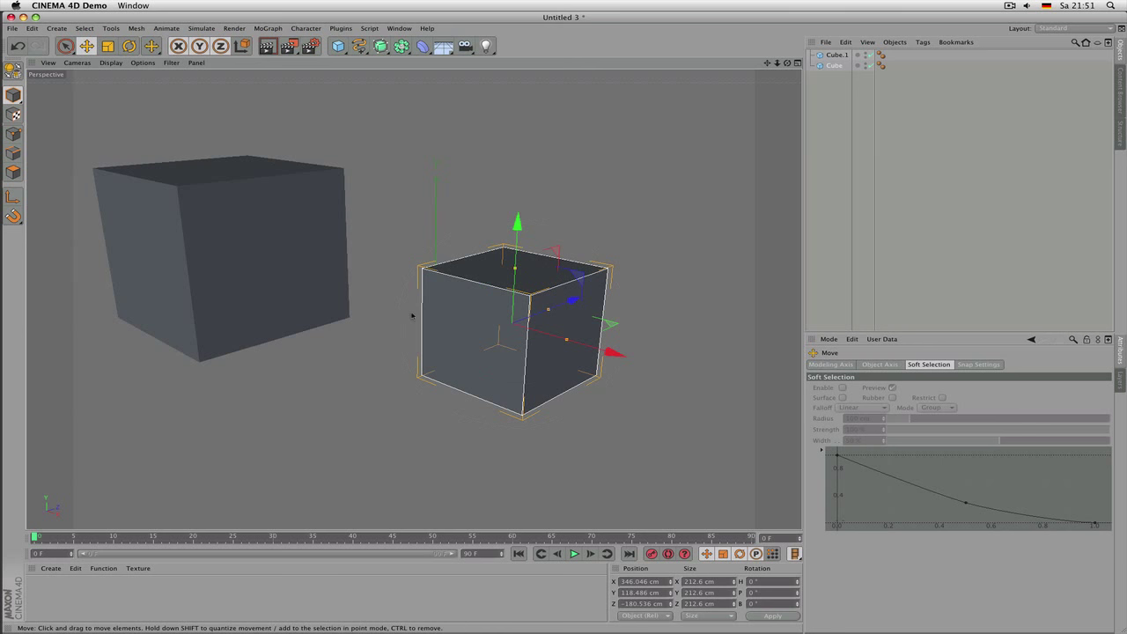
{"action": "left_click_drag", "start_coordinate": [411, 316], "coordinate": [480, 370]}
{"action": "key", "text": "r"}
{"action": "key", "text": "t"}
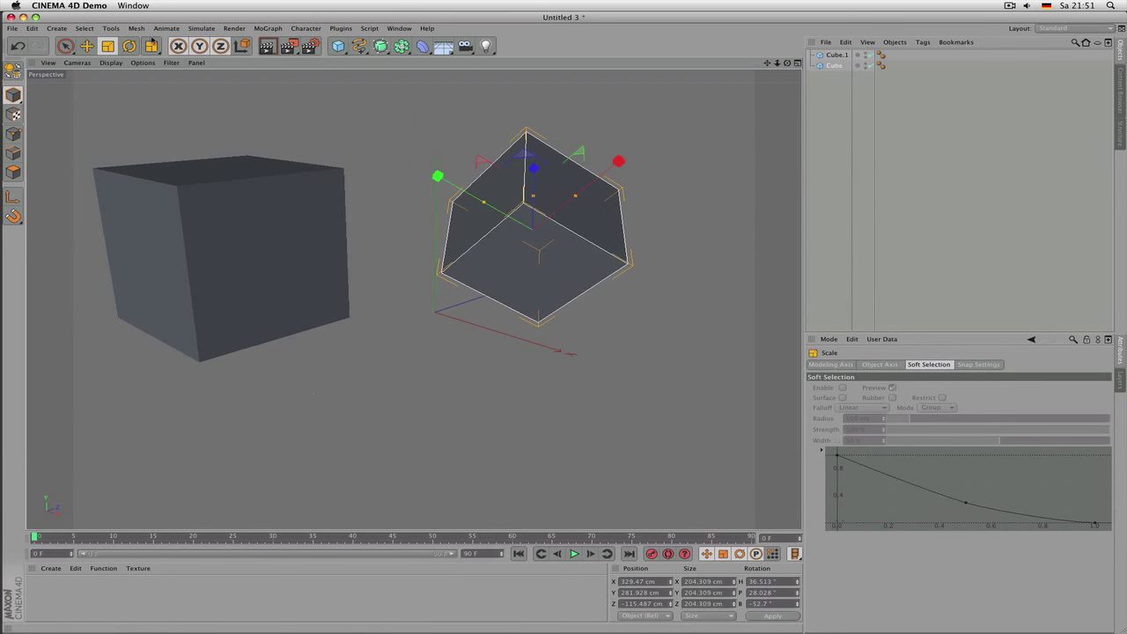
{"action": "left_click", "coordinate": [179, 47]}
Step: Nudge the tilted small Cube once more, then delete it, leaving only Cube.1
{"action": "key", "text": "z"}
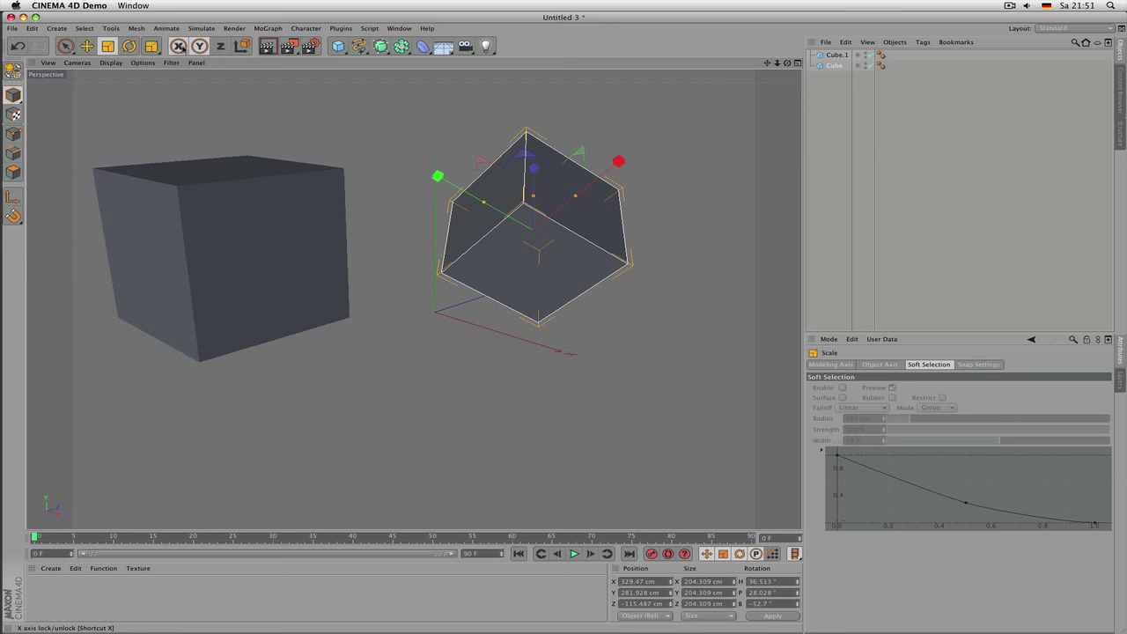
{"action": "key", "text": "z"}
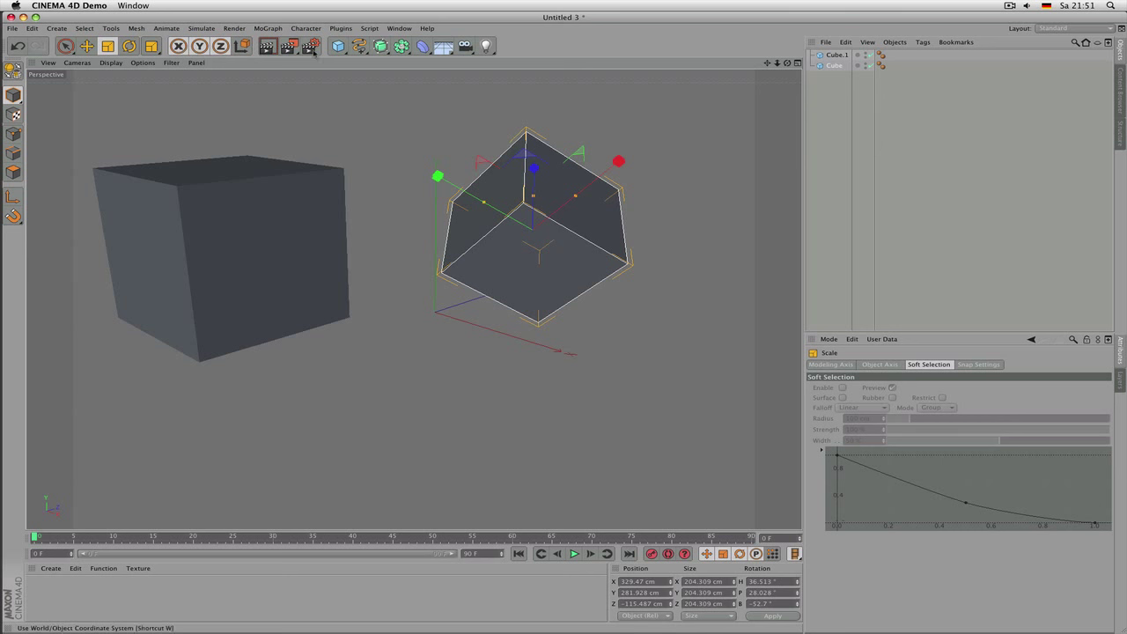
{"action": "key", "text": "e"}
{"action": "left_click_drag", "start_coordinate": [341, 194], "coordinate": [315, 192]}
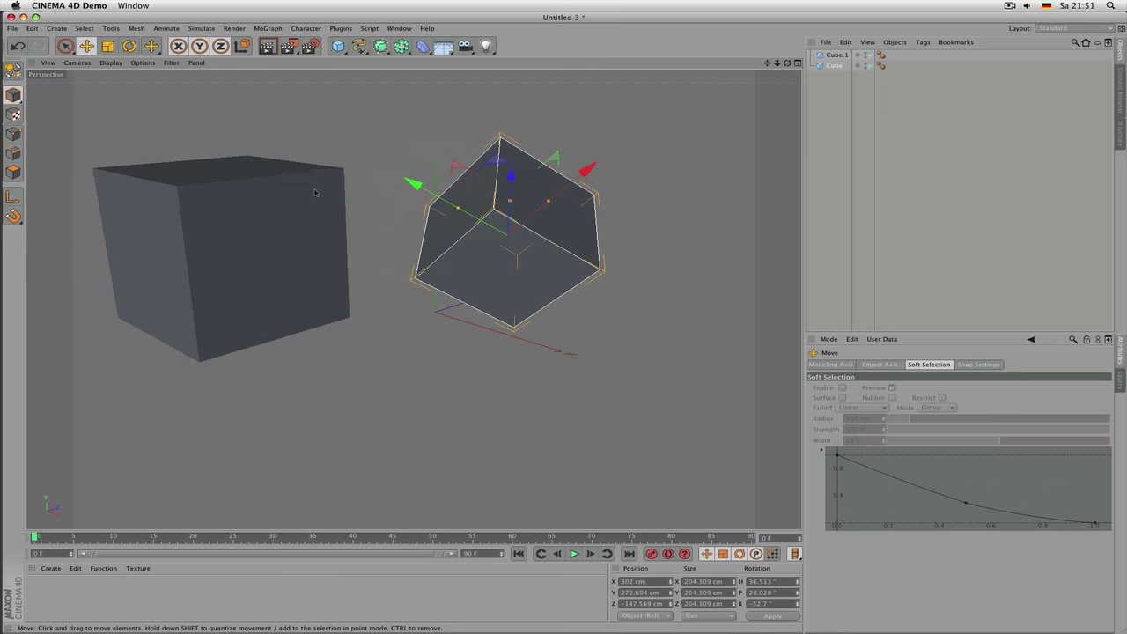
{"action": "left_click_drag", "start_coordinate": [362, 283], "coordinate": [405, 290], "text": "alt"}
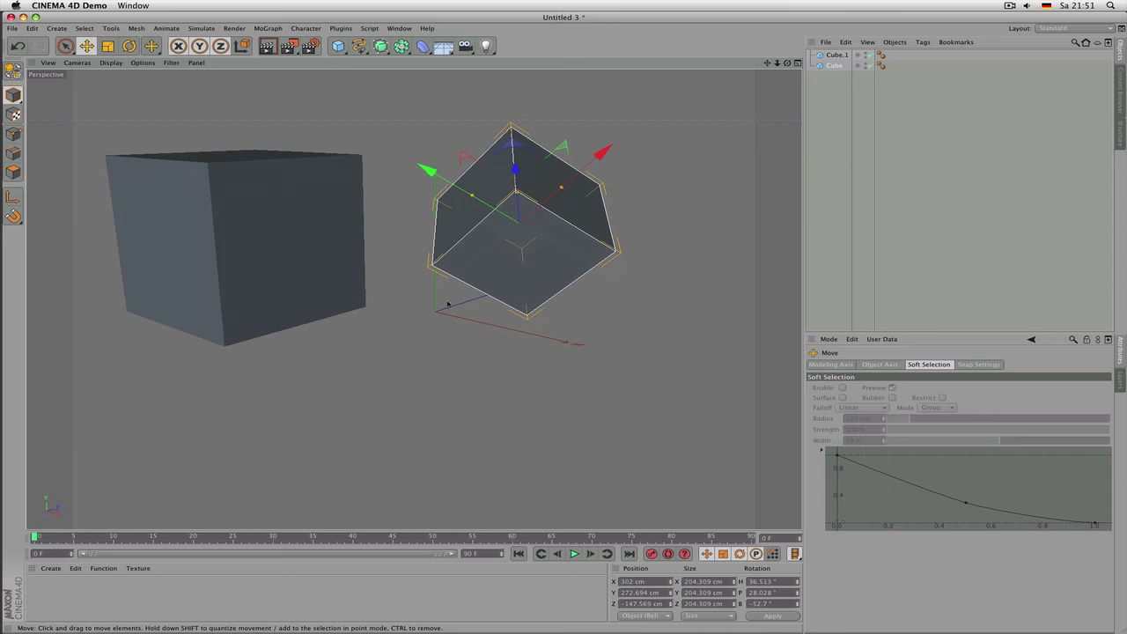
{"action": "key", "text": "Delete"}
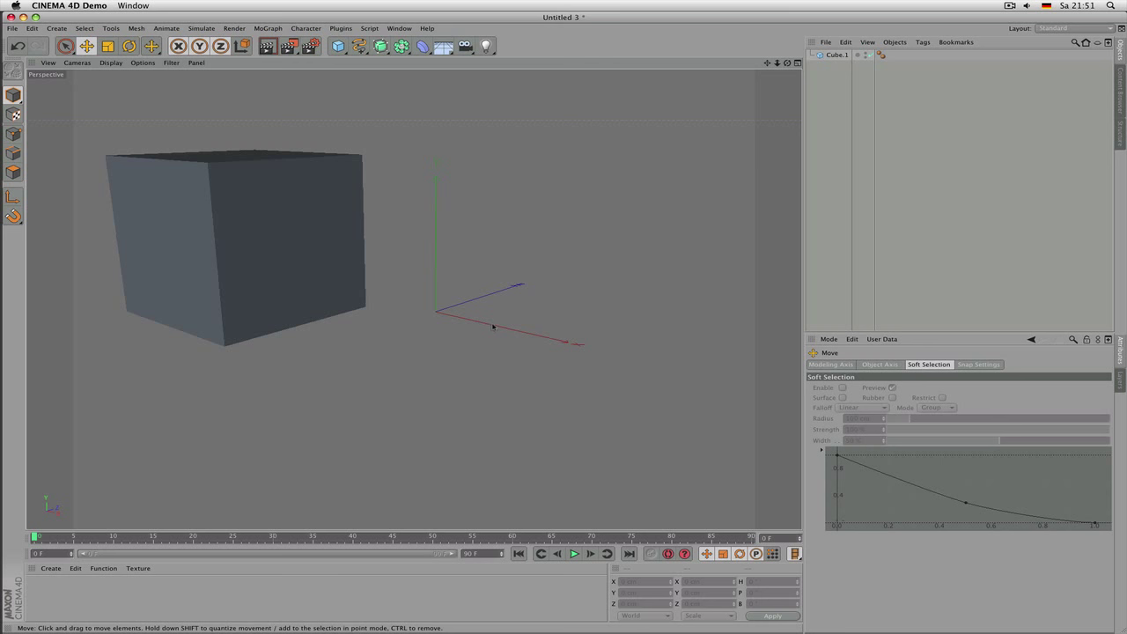
Step: Select Cube.1, test a move, and set the coordinate system to World
{"action": "left_click", "coordinate": [296, 230]}
{"action": "left_click_drag", "start_coordinate": [323, 341], "coordinate": [261, 306]}
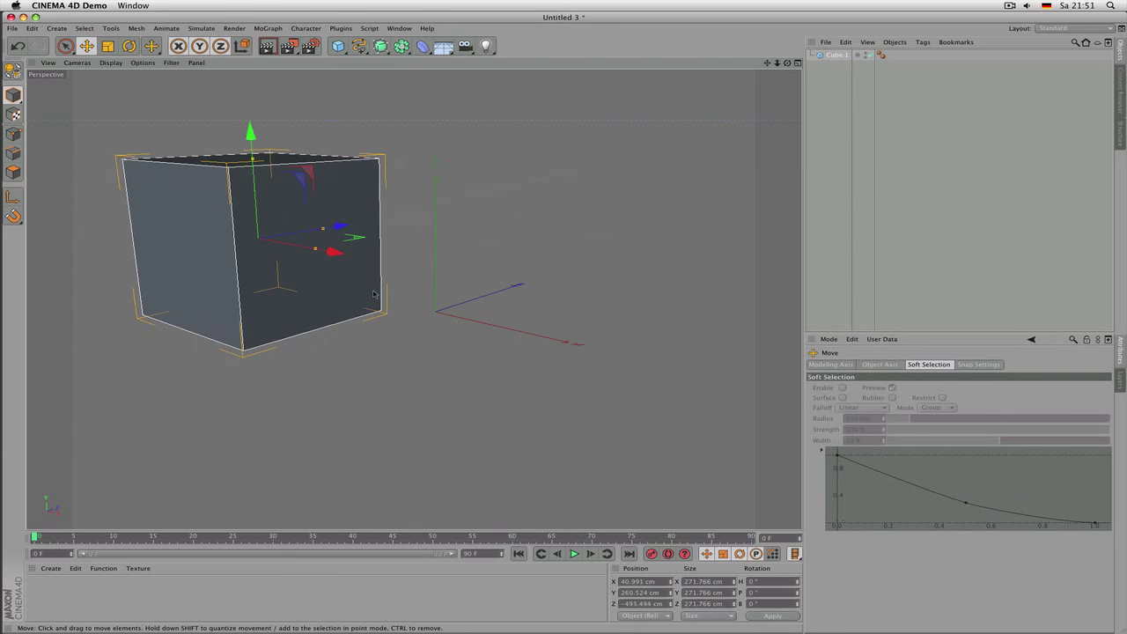
{"action": "left_click", "coordinate": [243, 47]}
{"action": "left_click", "coordinate": [242, 46]}
{"action": "left_click", "coordinate": [243, 47]}
{"action": "left_click", "coordinate": [242, 46]}
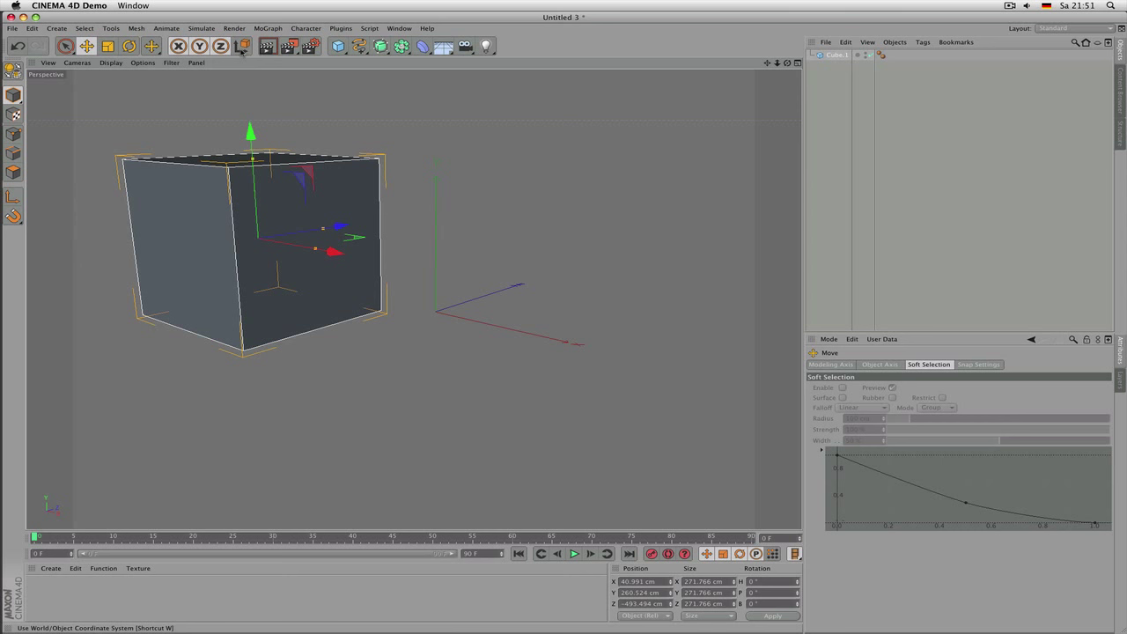
{"action": "left_click", "coordinate": [242, 46]}
{"action": "left_click", "coordinate": [243, 46]}
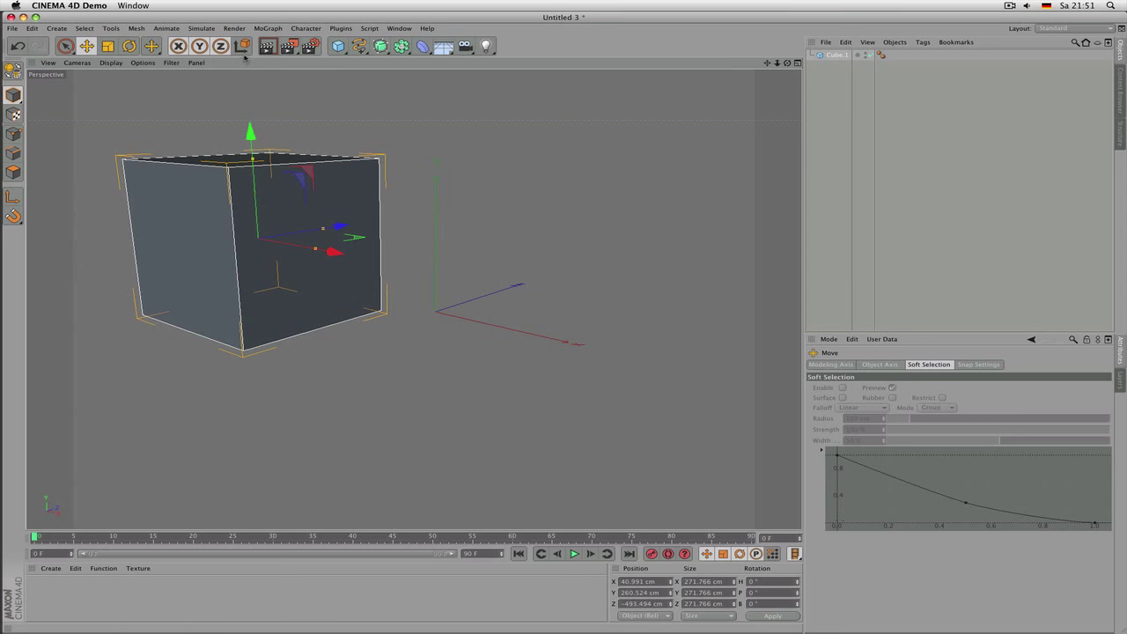
{"action": "left_click", "coordinate": [242, 47]}
{"action": "left_click", "coordinate": [242, 47]}
{"action": "key", "text": "w"}
{"action": "left_click", "coordinate": [273, 46]}
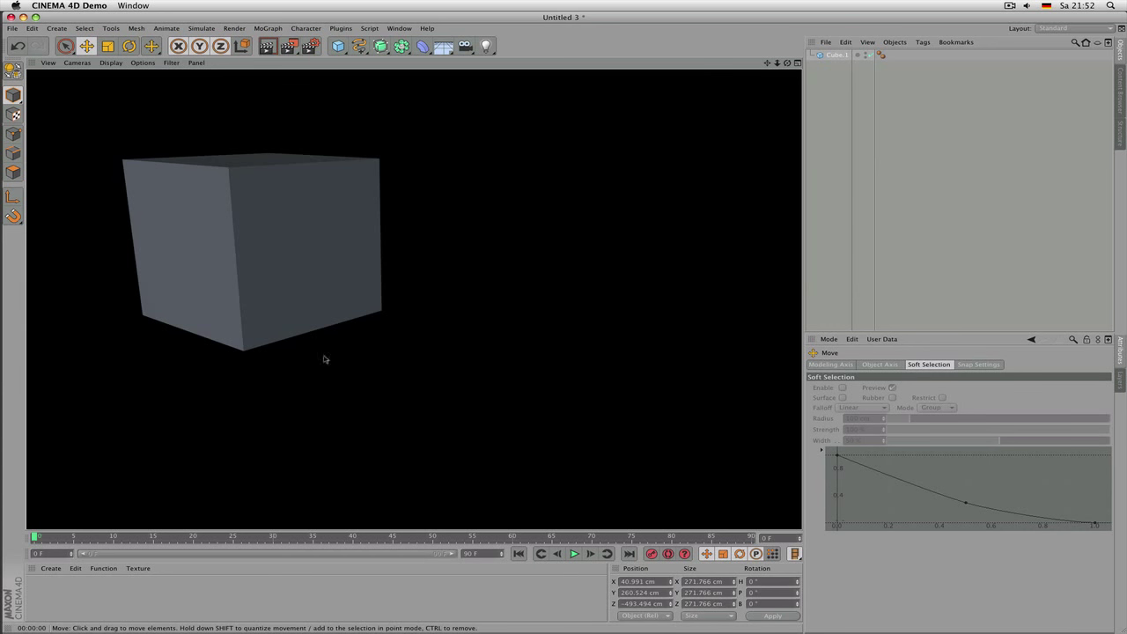
{"action": "left_click", "coordinate": [393, 281]}
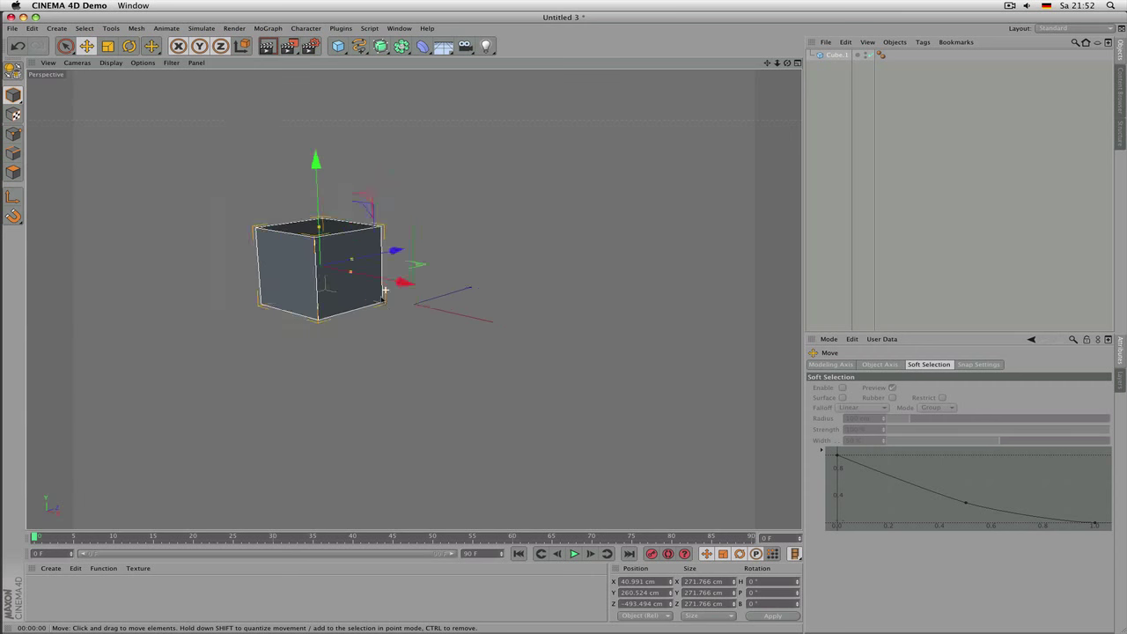
{"action": "left_click", "coordinate": [426, 196]}
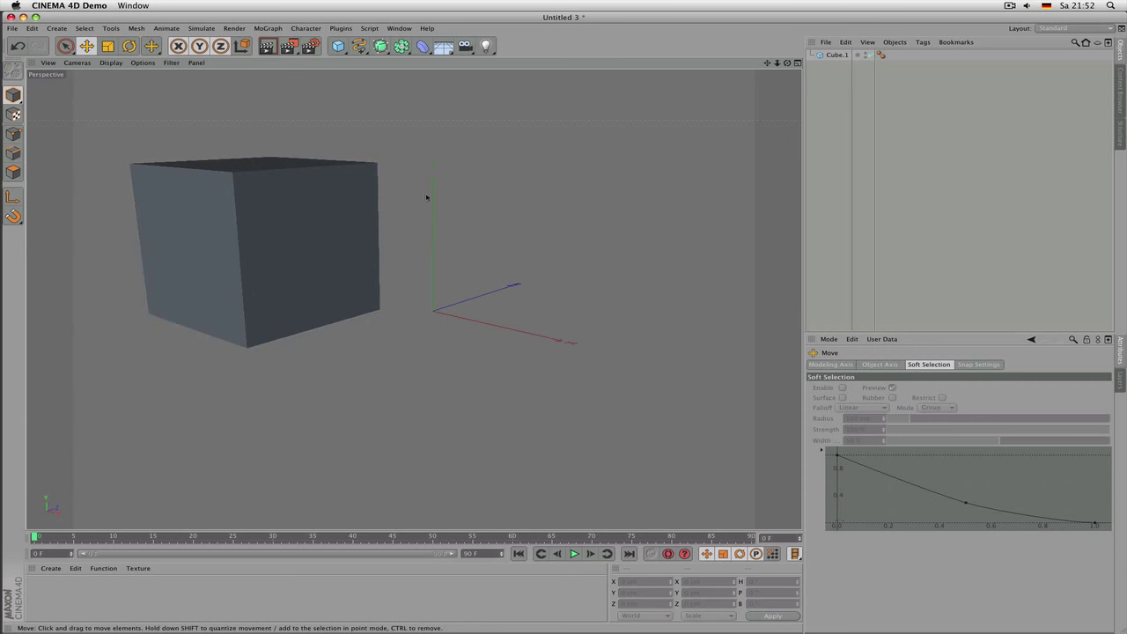
{"action": "left_click", "coordinate": [303, 214]}
{"action": "left_click", "coordinate": [297, 152]}
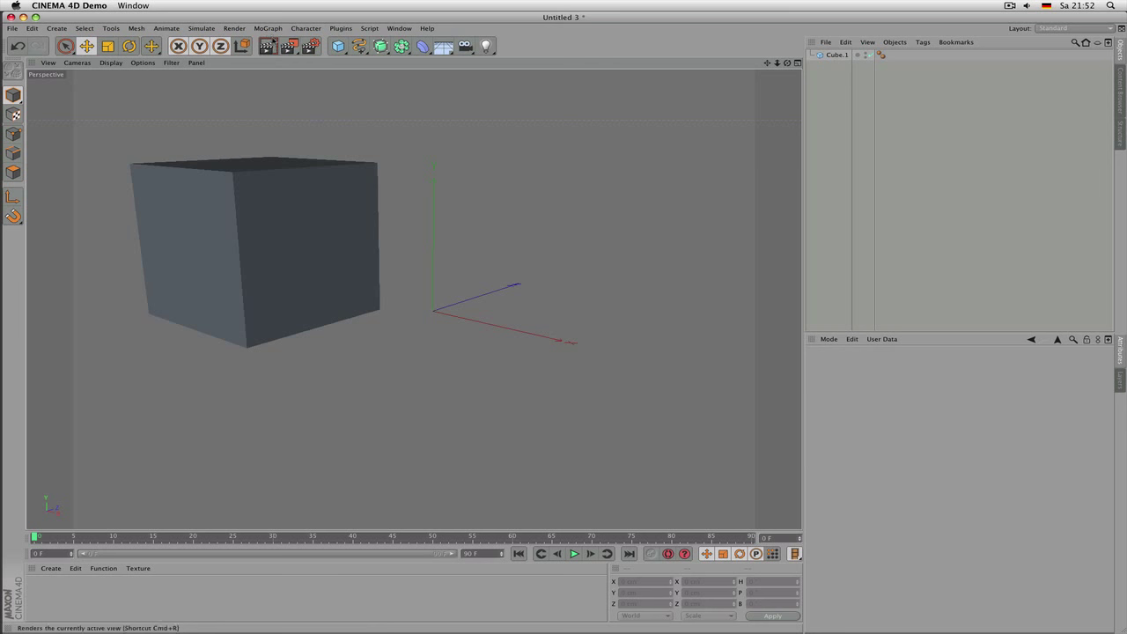
{"action": "left_click", "coordinate": [268, 46]}
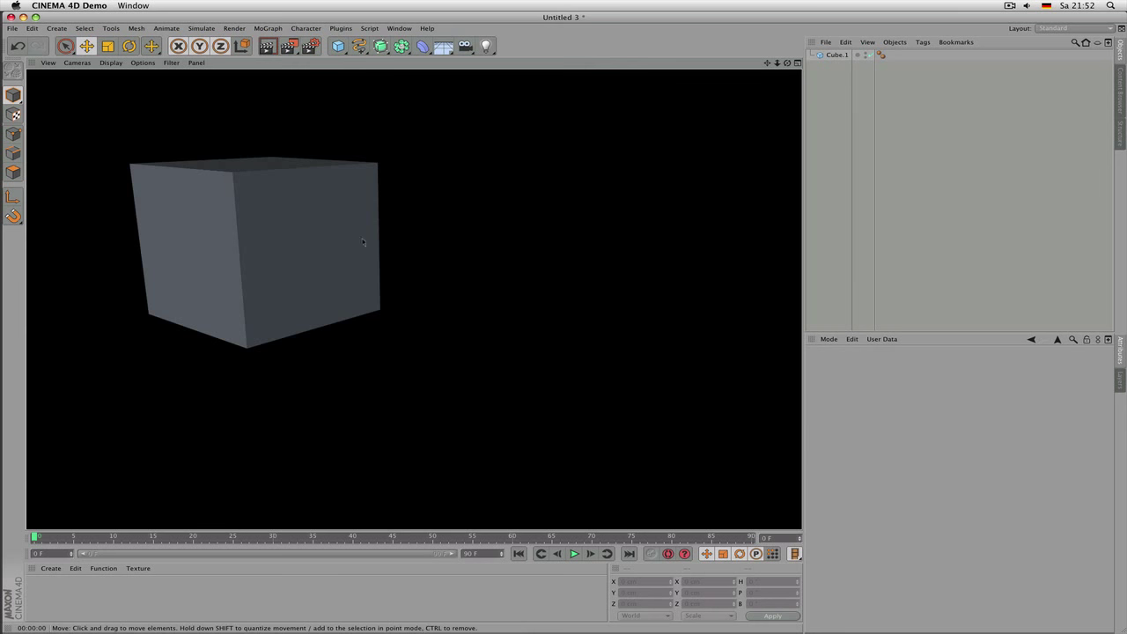
{"action": "left_click", "coordinate": [309, 121]}
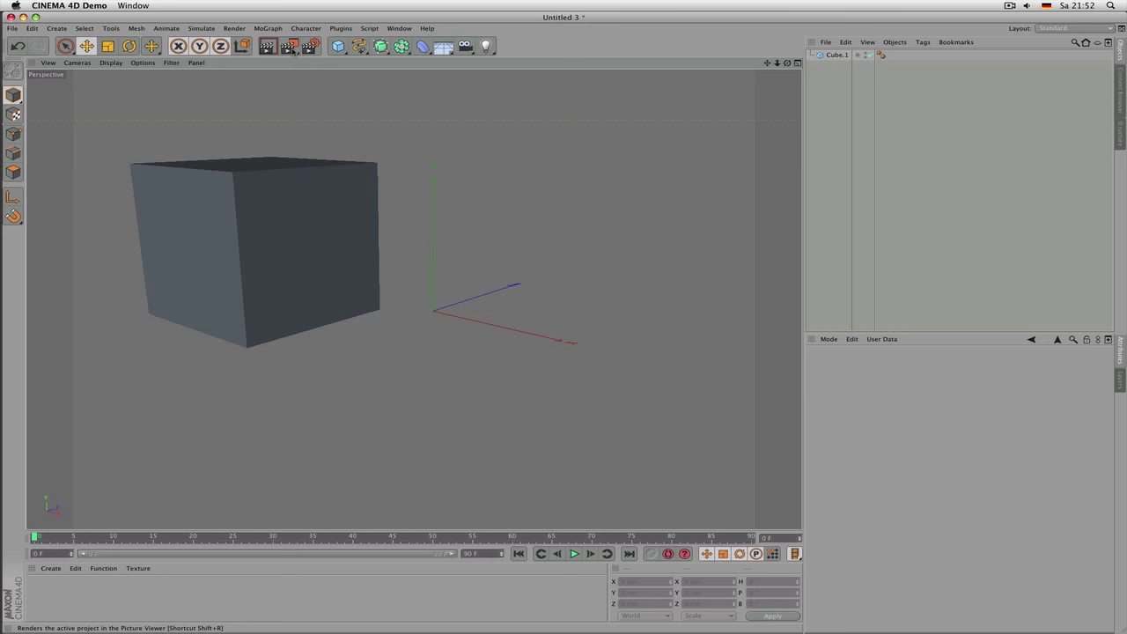
{"action": "left_click", "coordinate": [290, 47]}
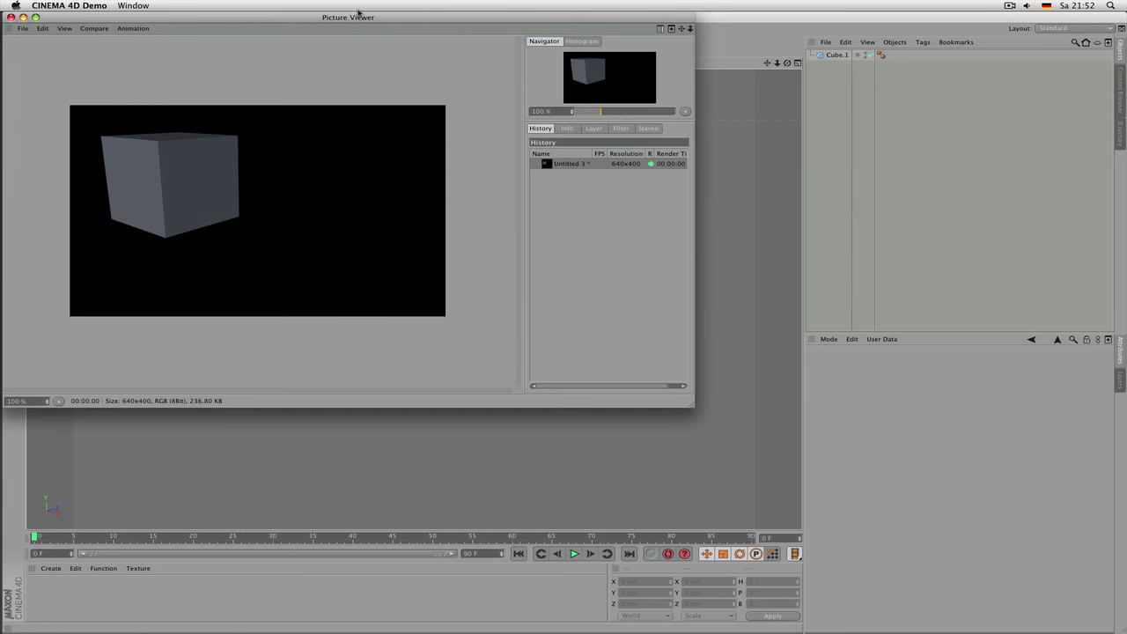
{"action": "left_click_drag", "start_coordinate": [355, 23], "coordinate": [418, 101]}
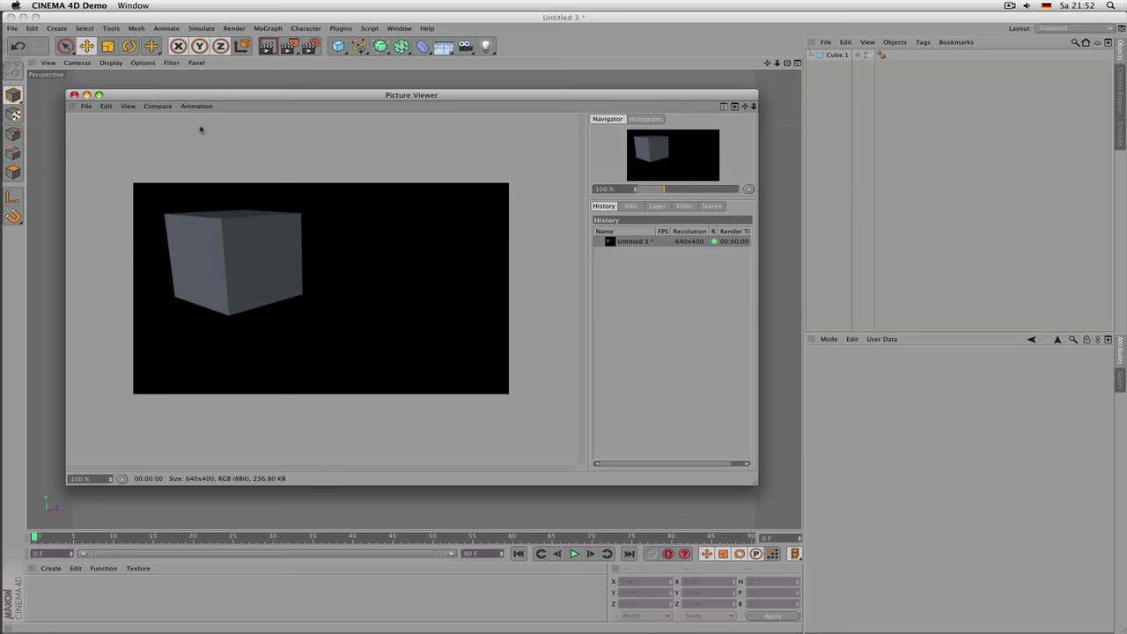
{"action": "left_click", "coordinate": [85, 107]}
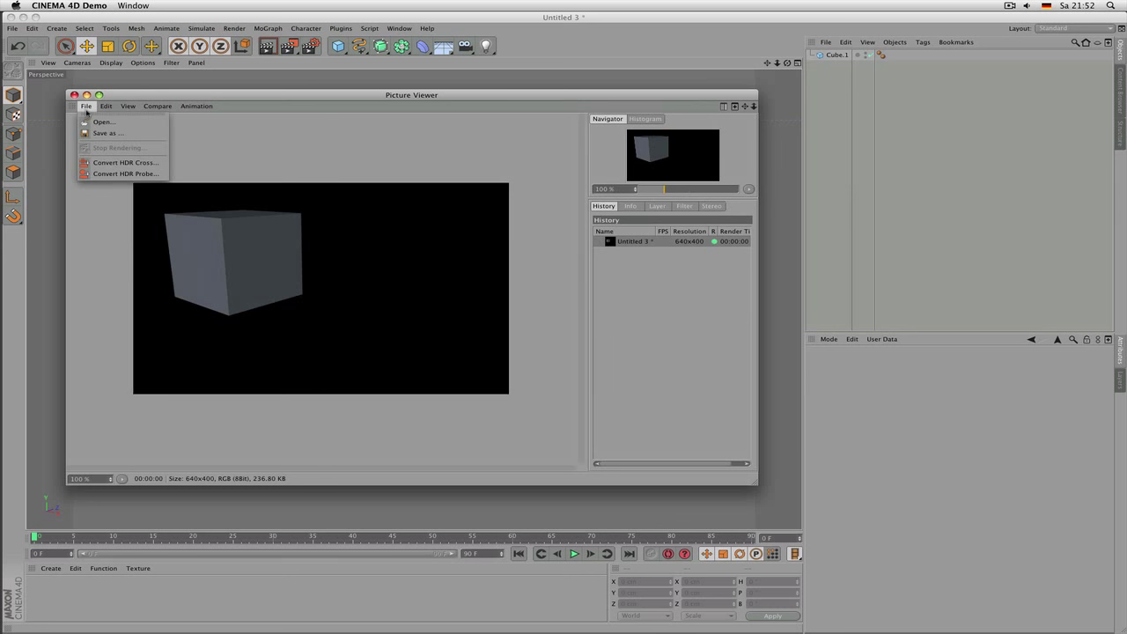
{"action": "left_click", "coordinate": [106, 134]}
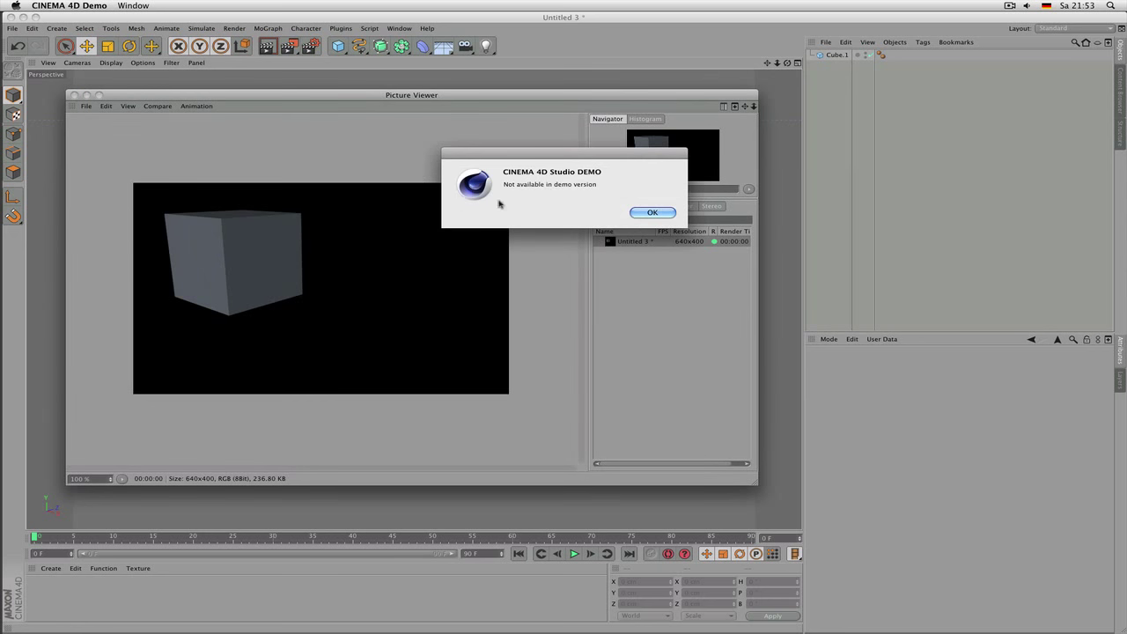
{"action": "left_click", "coordinate": [643, 214]}
{"action": "left_click", "coordinate": [87, 107]}
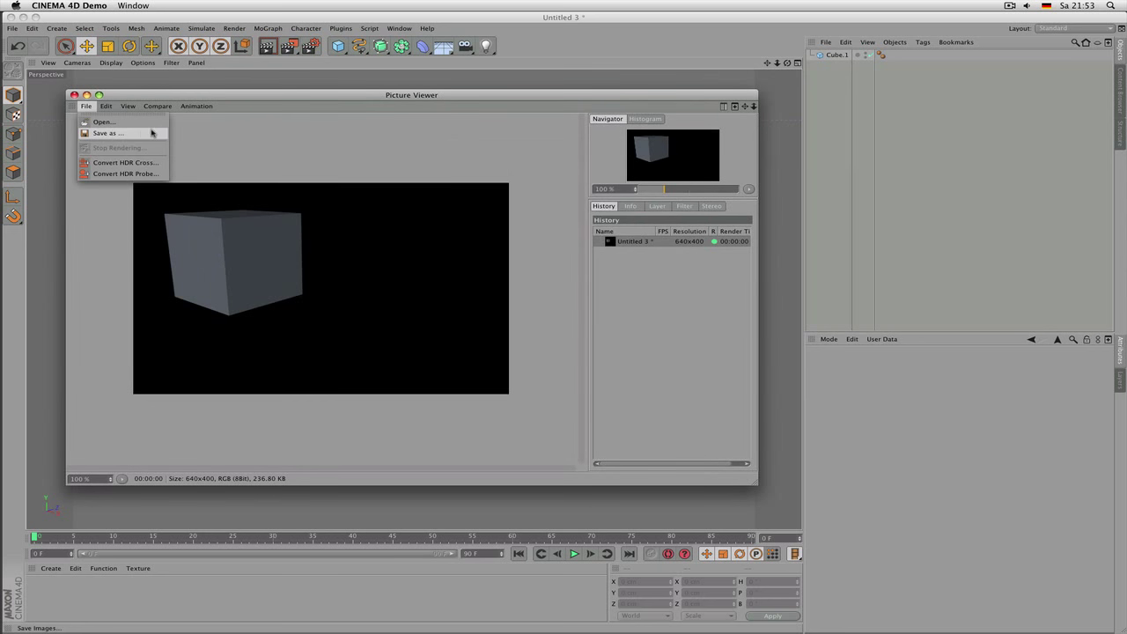
{"action": "key", "text": "Escape"}
{"action": "left_click", "coordinate": [74, 95]}
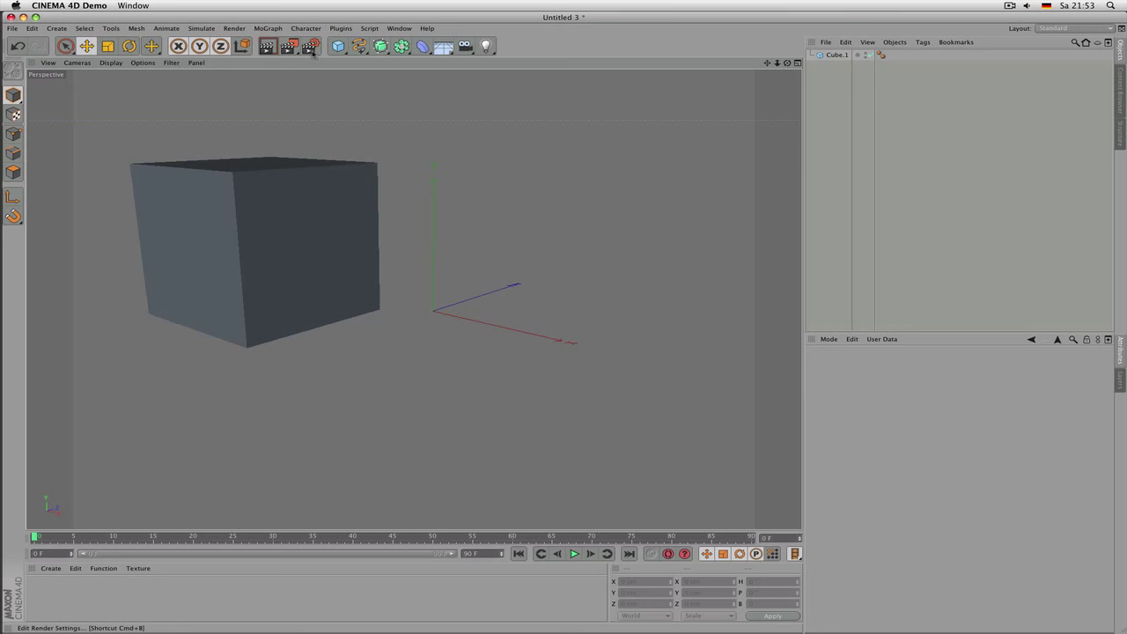
{"action": "left_click", "coordinate": [312, 49]}
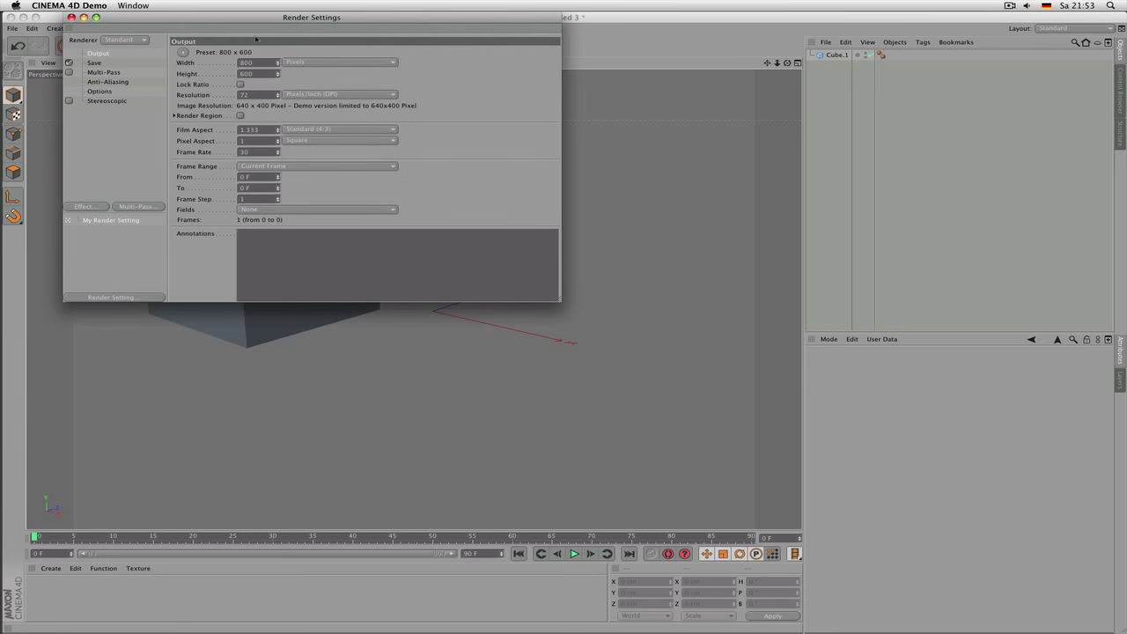
{"action": "left_click", "coordinate": [101, 65]}
{"action": "left_click", "coordinate": [103, 74]}
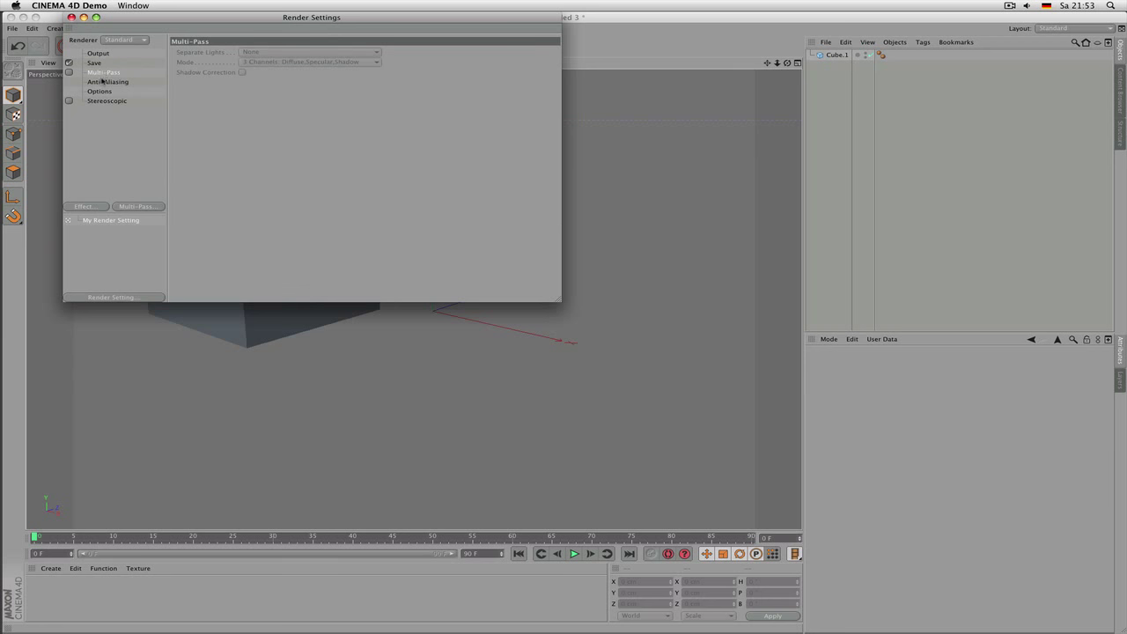
{"action": "left_click", "coordinate": [99, 63]}
{"action": "left_click", "coordinate": [99, 54]}
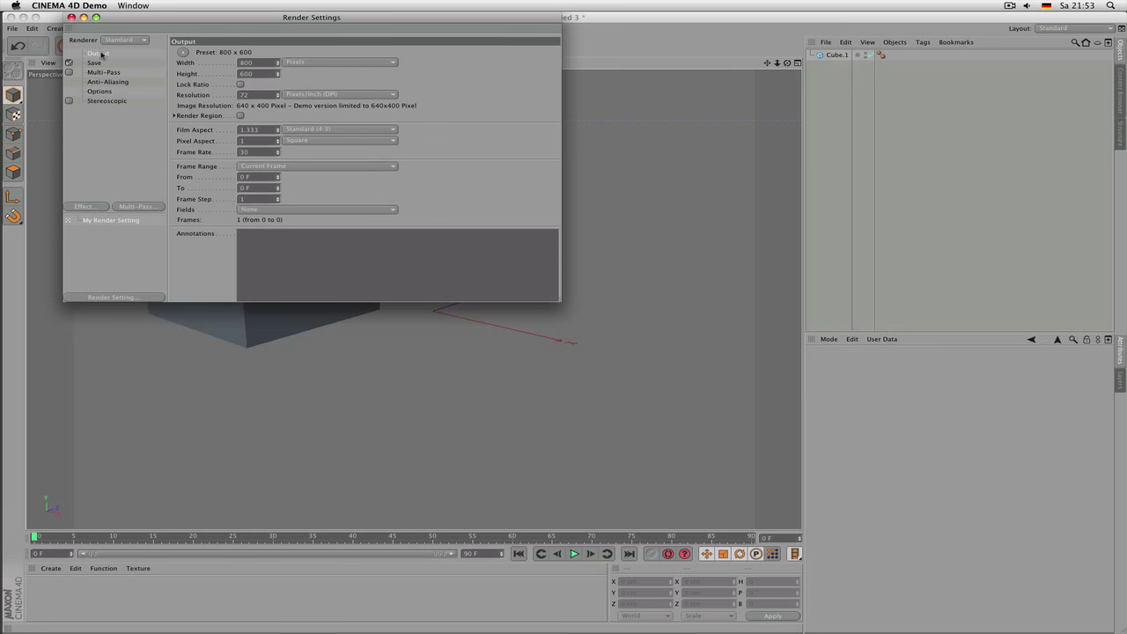
{"action": "left_click", "coordinate": [71, 17]}
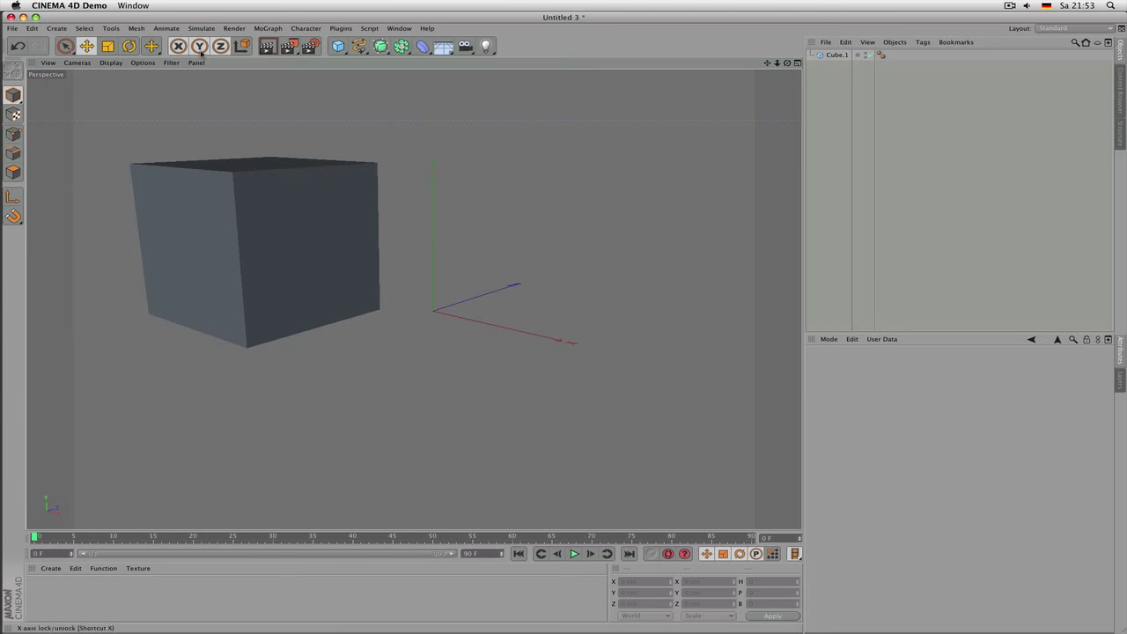
Step: Select Cube.1 in the viewport and delete it
{"action": "left_click", "coordinate": [290, 49]}
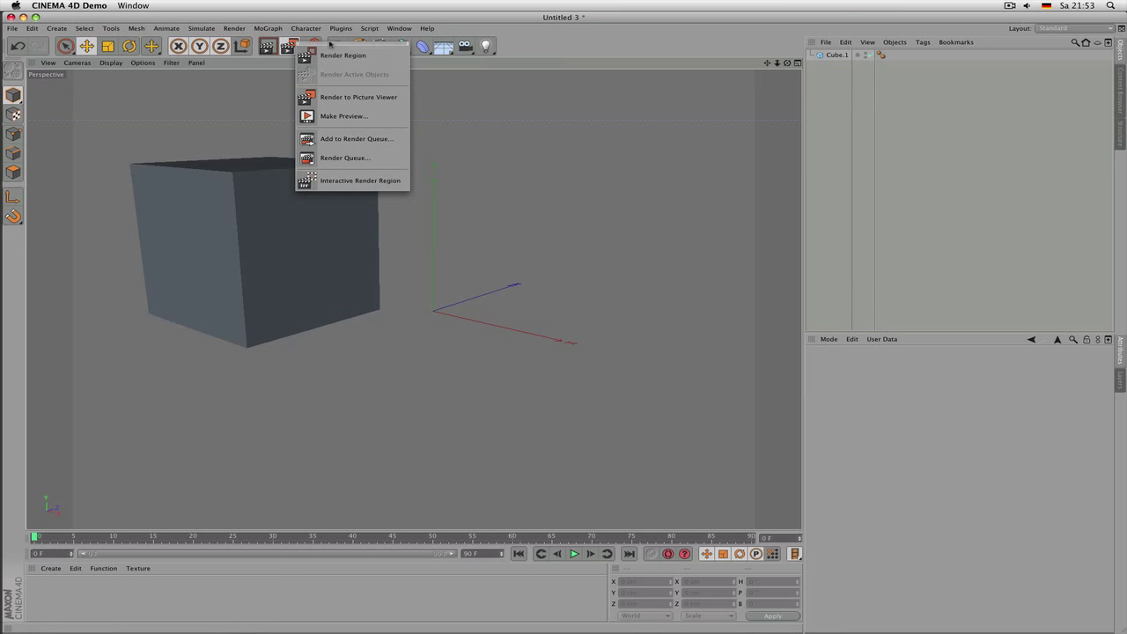
{"action": "left_click", "coordinate": [348, 172]}
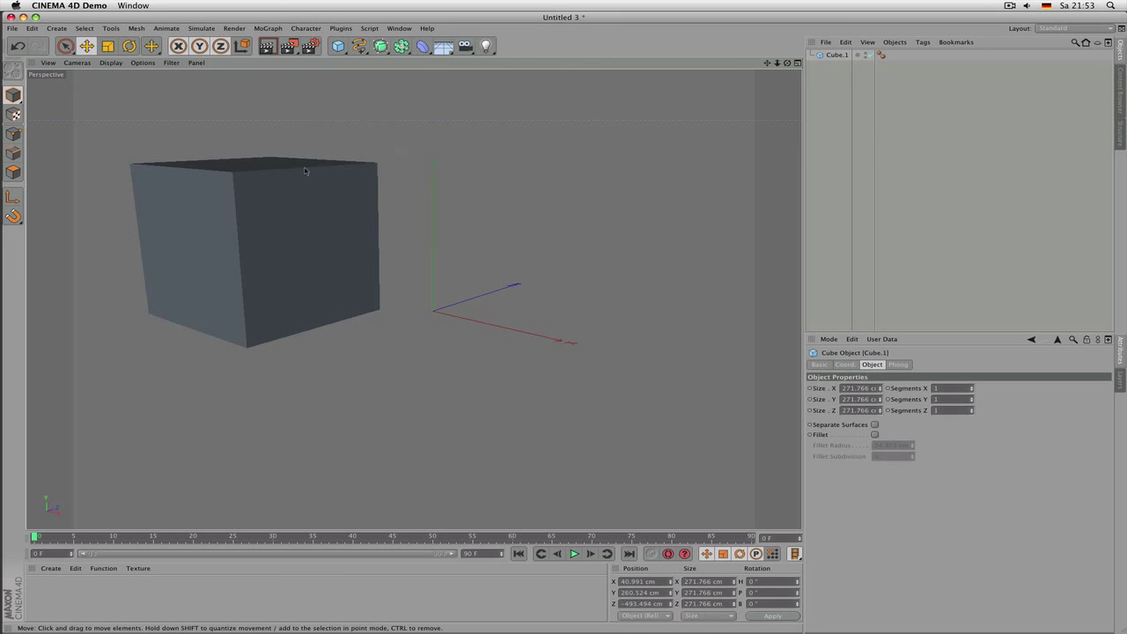
{"action": "key", "text": "Delete"}
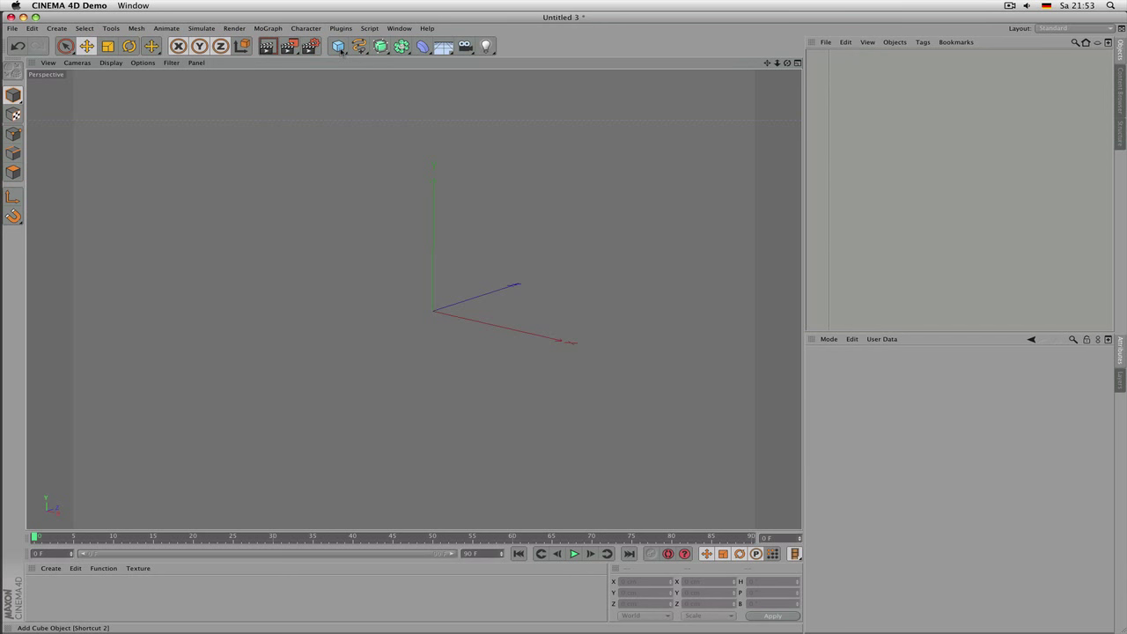
{"action": "left_click", "coordinate": [341, 51]}
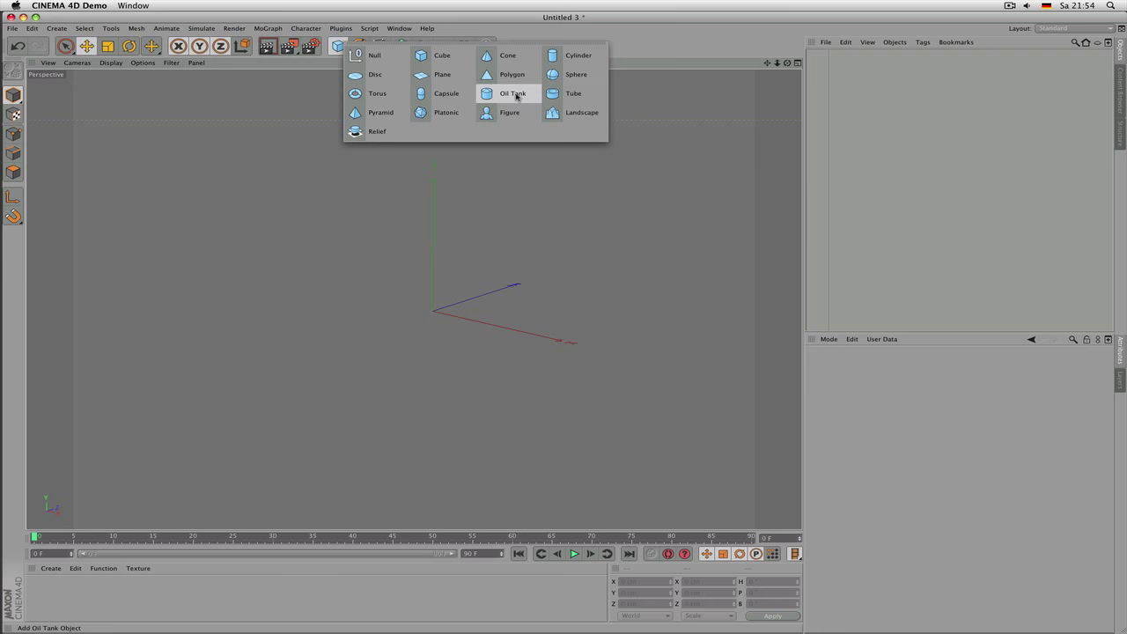
{"action": "left_click", "coordinate": [439, 57]}
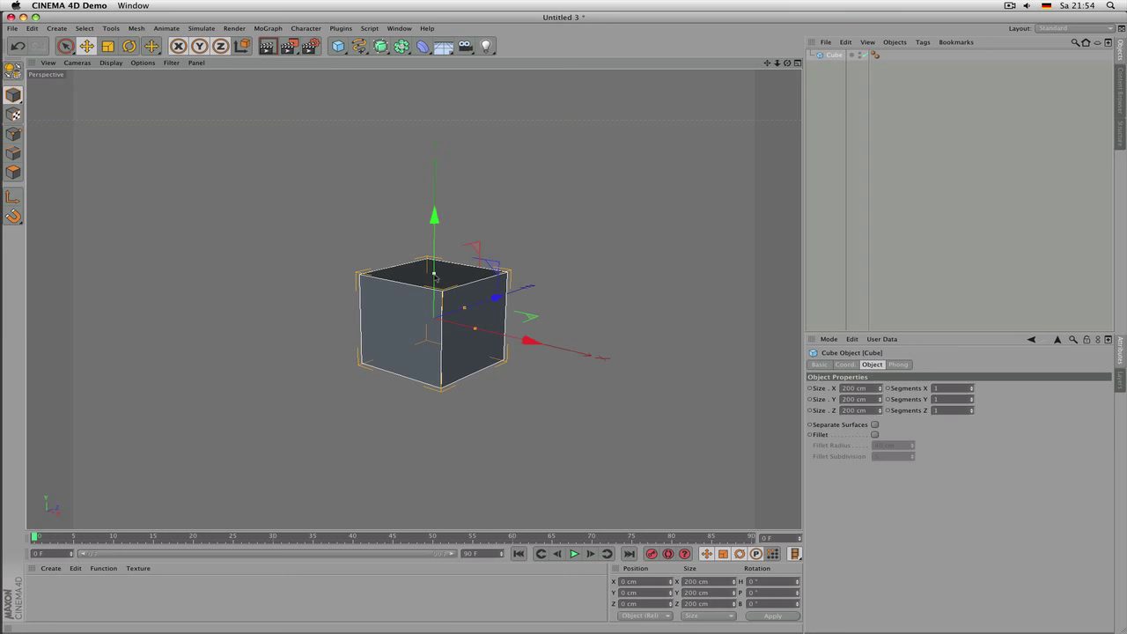
{"action": "left_click_drag", "start_coordinate": [434, 275], "coordinate": [581, 337]}
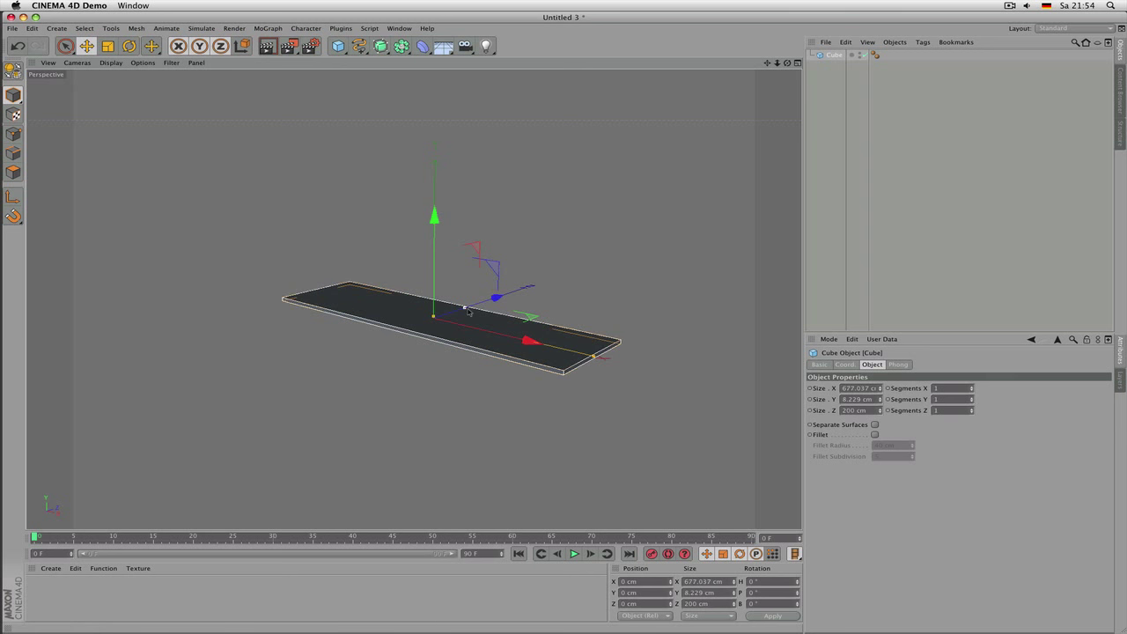
{"action": "left_click_drag", "start_coordinate": [465, 308], "coordinate": [491, 299]}
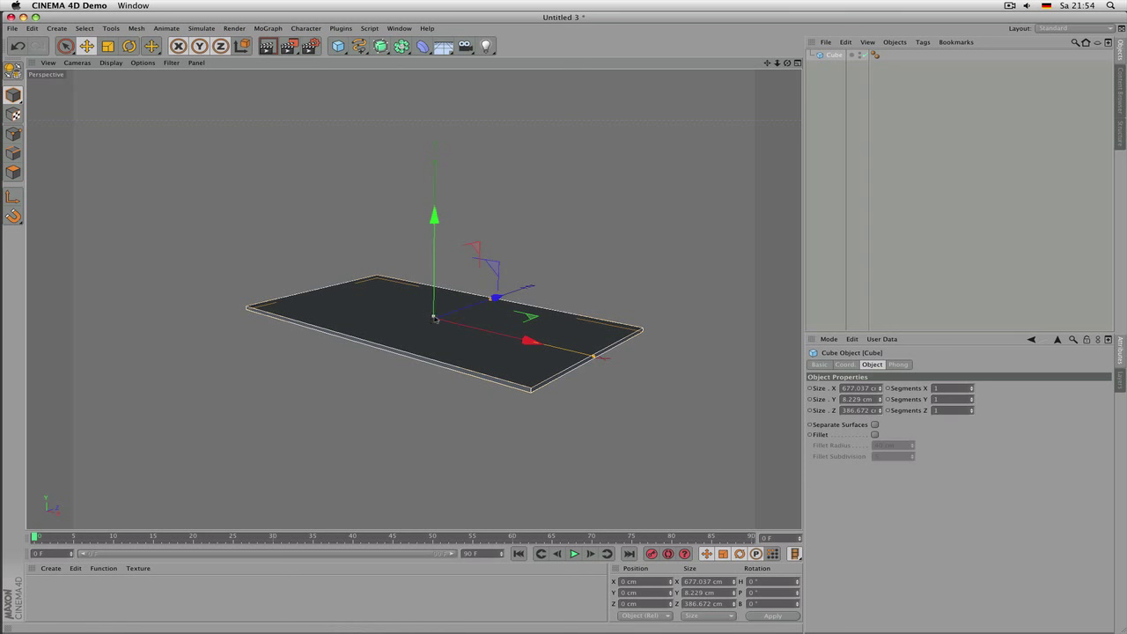
{"action": "left_click_drag", "start_coordinate": [434, 316], "coordinate": [435, 294]}
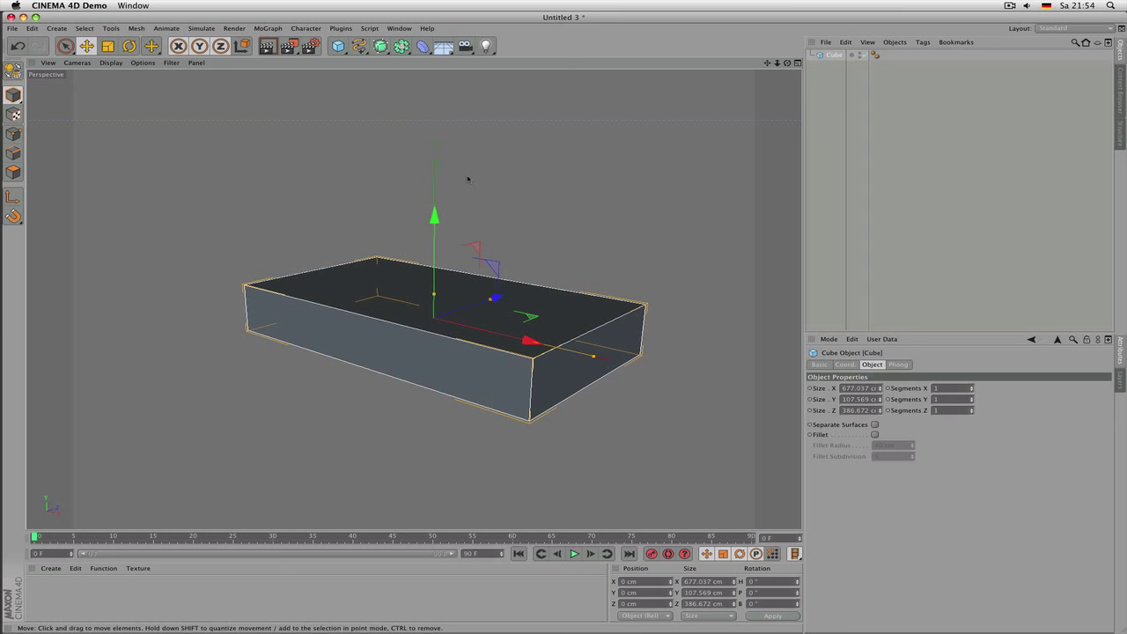
Step: Delete the box and draw a four-point B-Spline in the viewport
{"action": "key", "text": "Delete"}
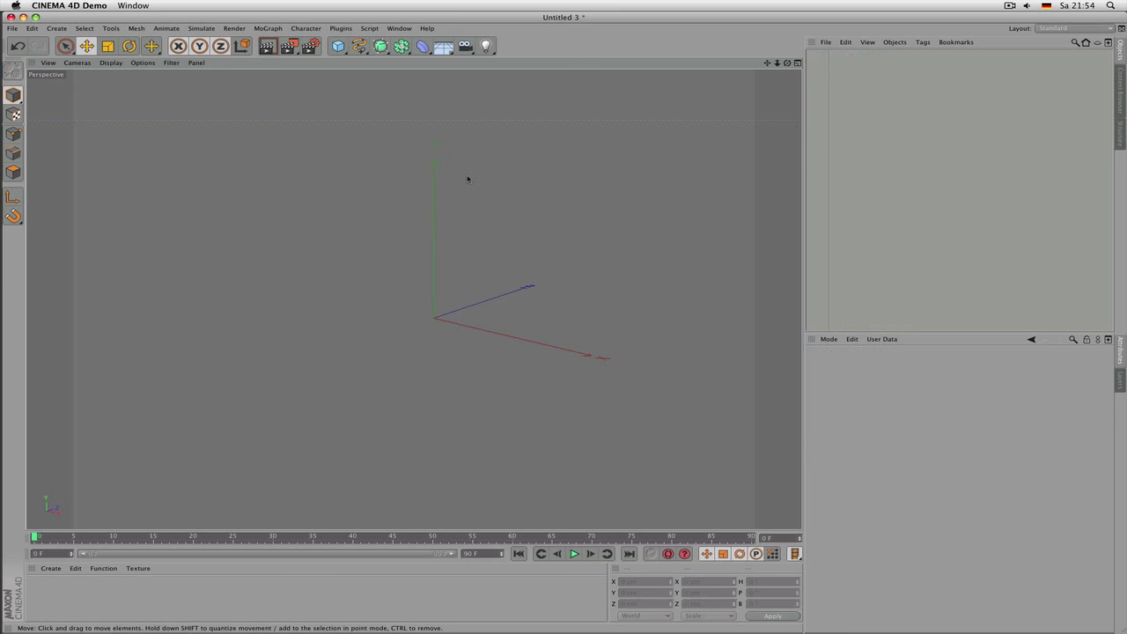
{"action": "left_click", "coordinate": [359, 49]}
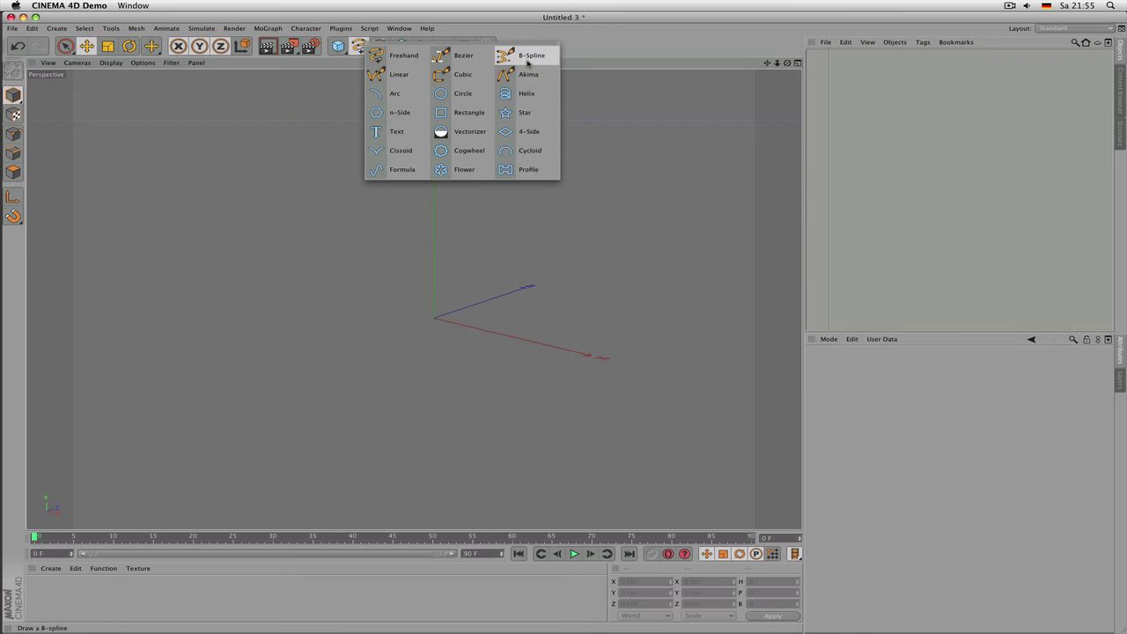
{"action": "left_click", "coordinate": [527, 59]}
{"action": "left_click", "coordinate": [306, 230]}
{"action": "left_click", "coordinate": [216, 370]}
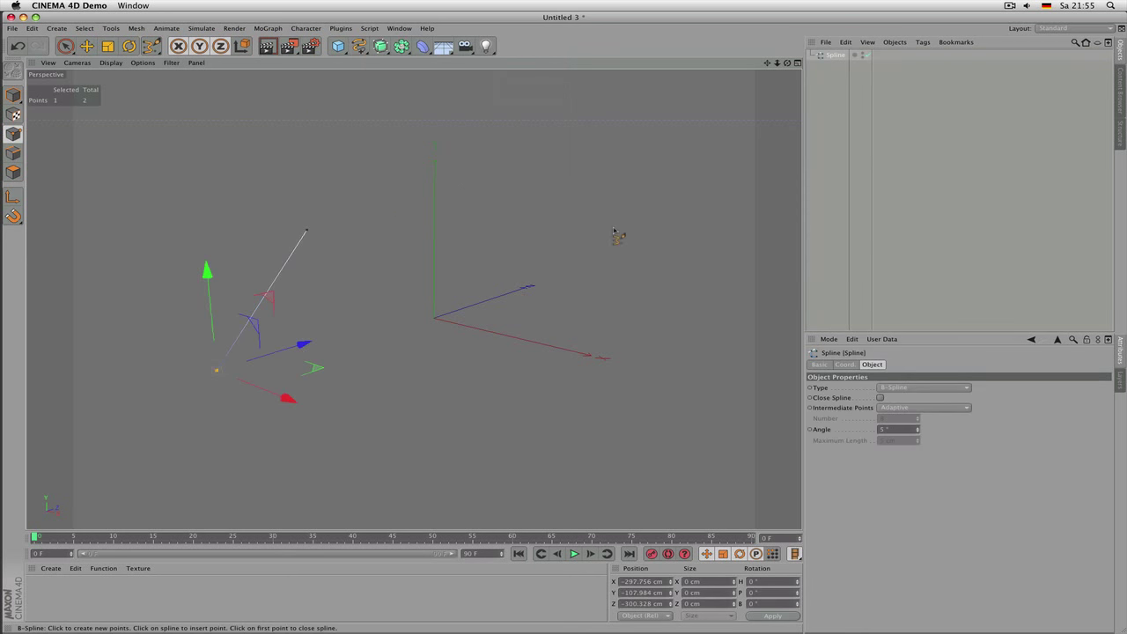
{"action": "left_click", "coordinate": [613, 228]}
{"action": "left_click", "coordinate": [493, 467]}
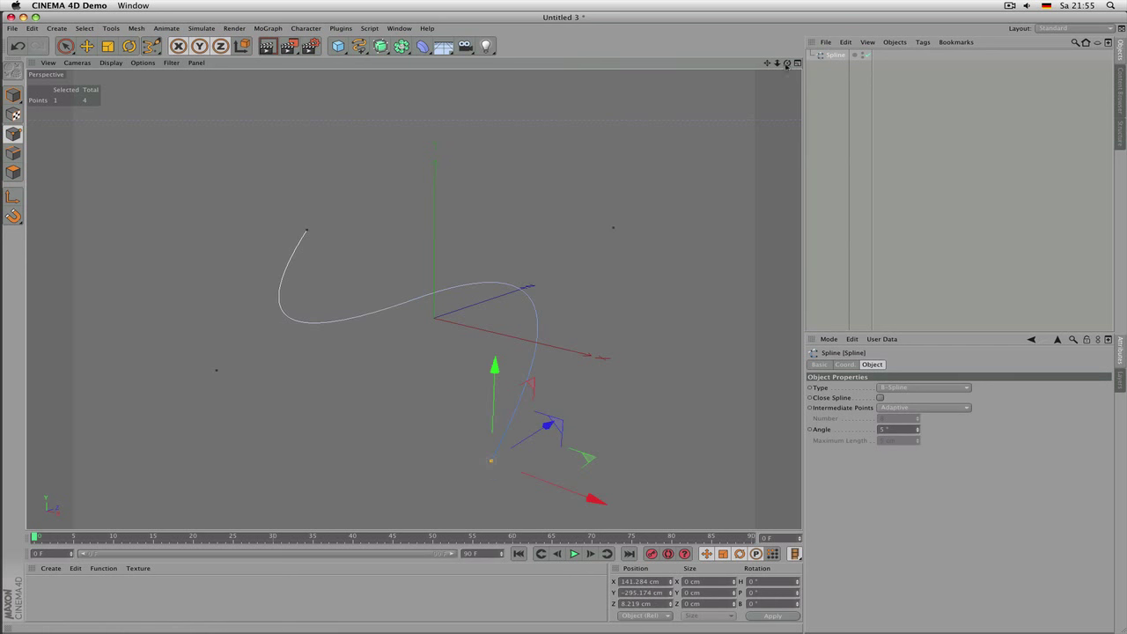
{"action": "left_click_drag", "start_coordinate": [787, 62], "coordinate": [413, 300]}
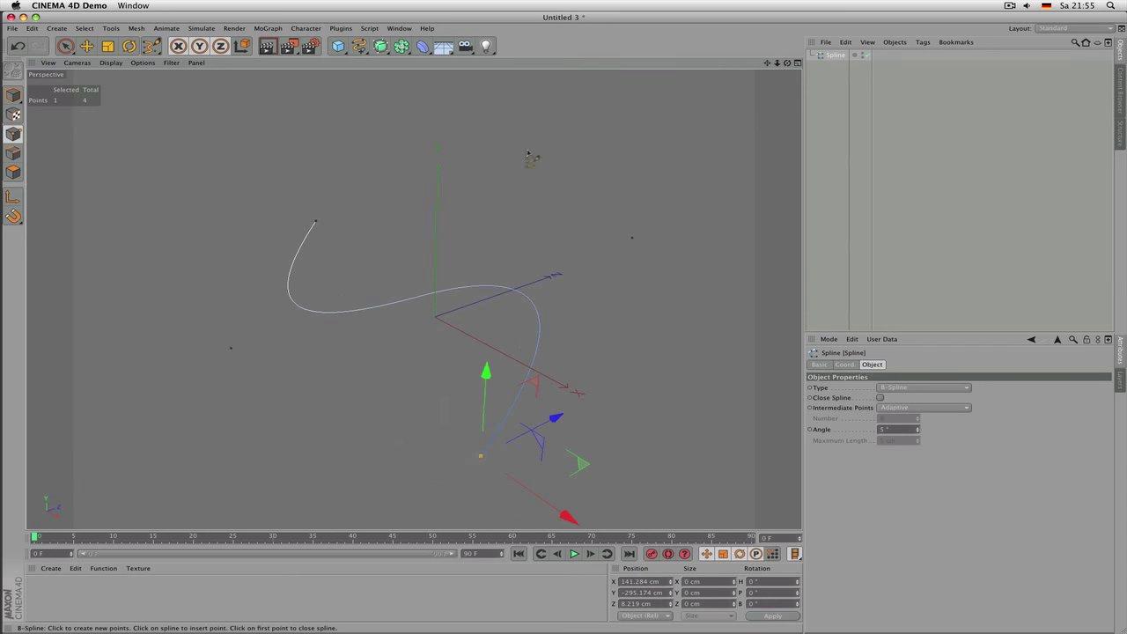
Step: Preview a render, then delete one spline point and the whole B-Spline
{"action": "left_click", "coordinate": [267, 46]}
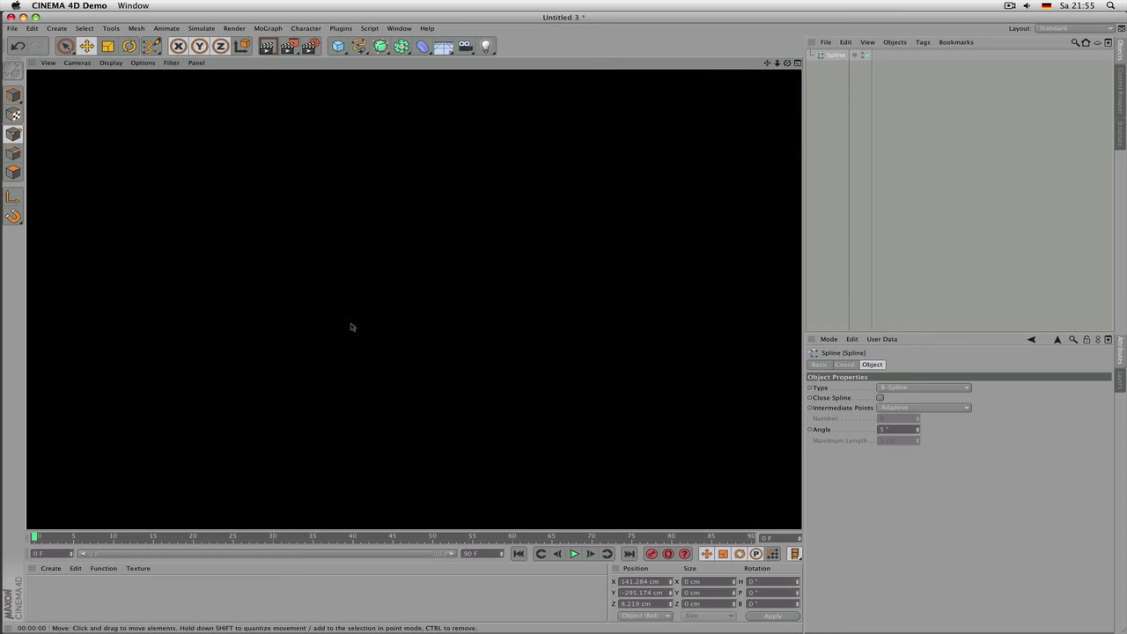
{"action": "left_click", "coordinate": [385, 248]}
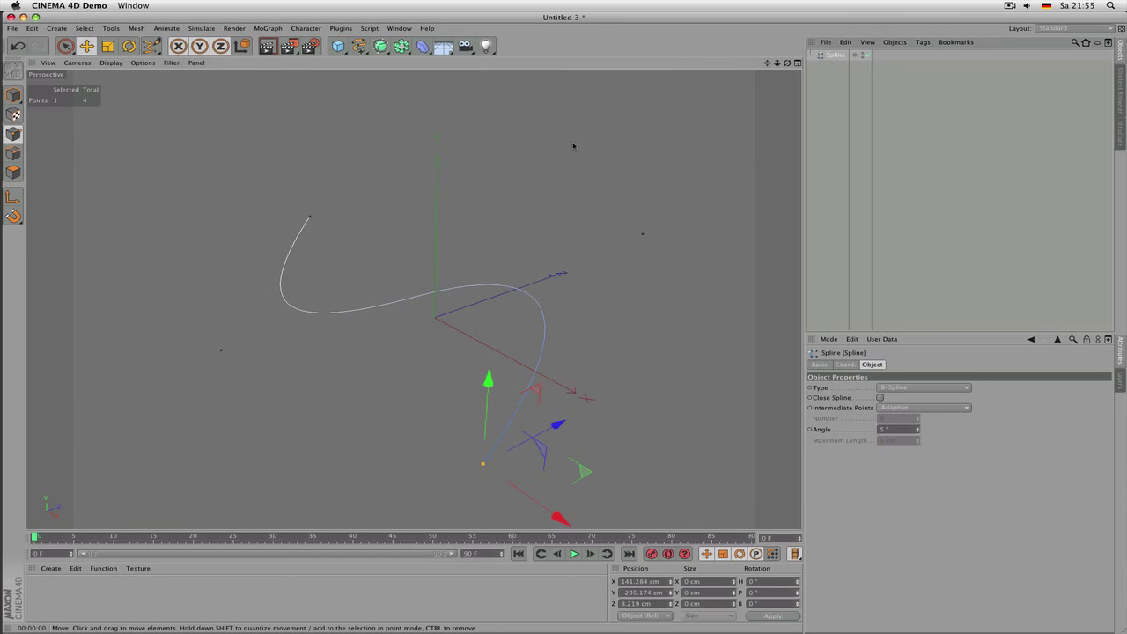
{"action": "key", "text": "Delete"}
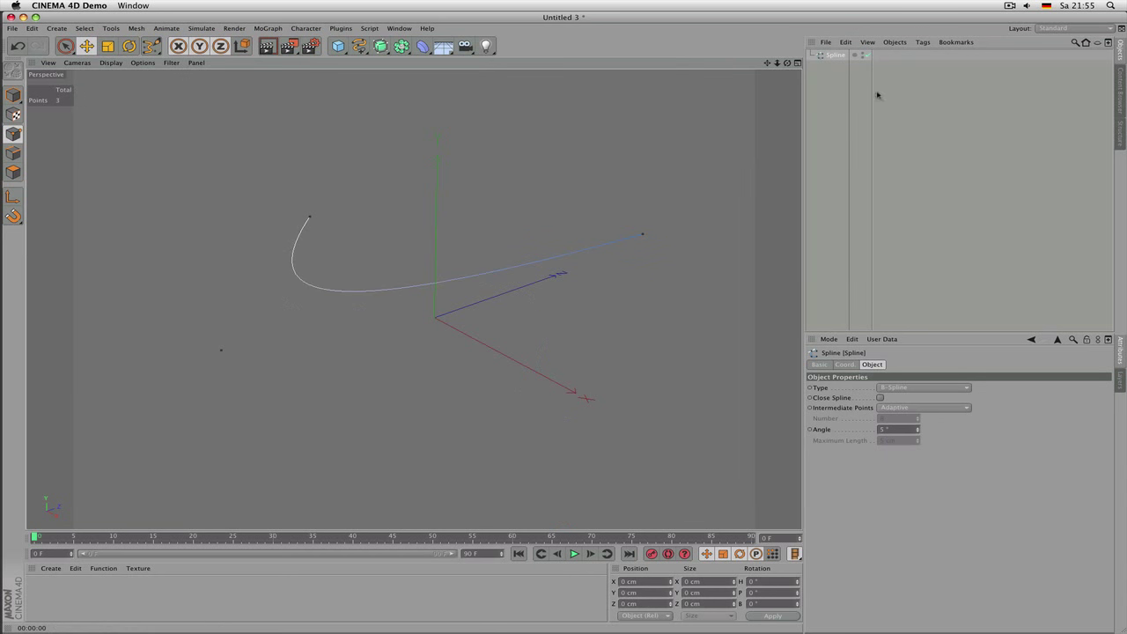
{"action": "key", "text": "Delete"}
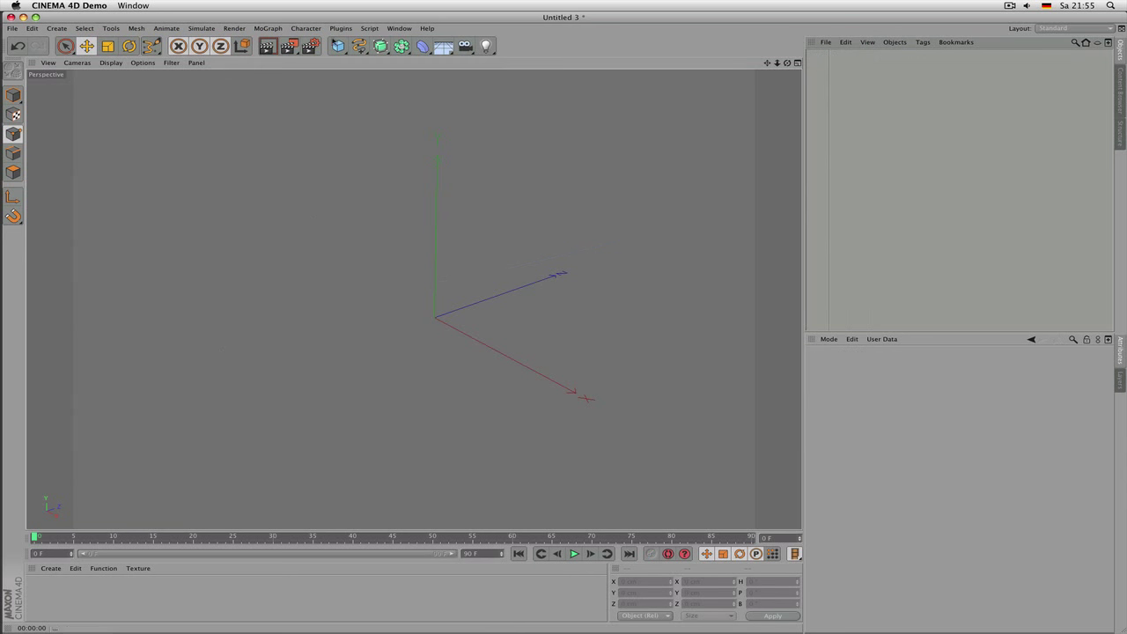
{"action": "left_click", "coordinate": [359, 46]}
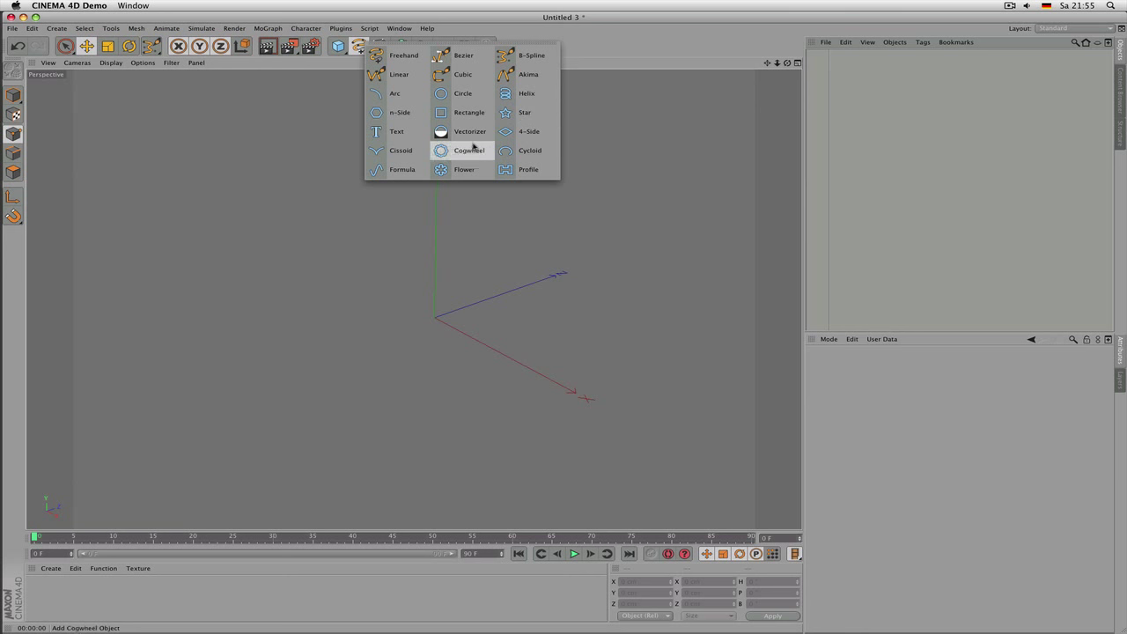
{"action": "left_click", "coordinate": [533, 114]}
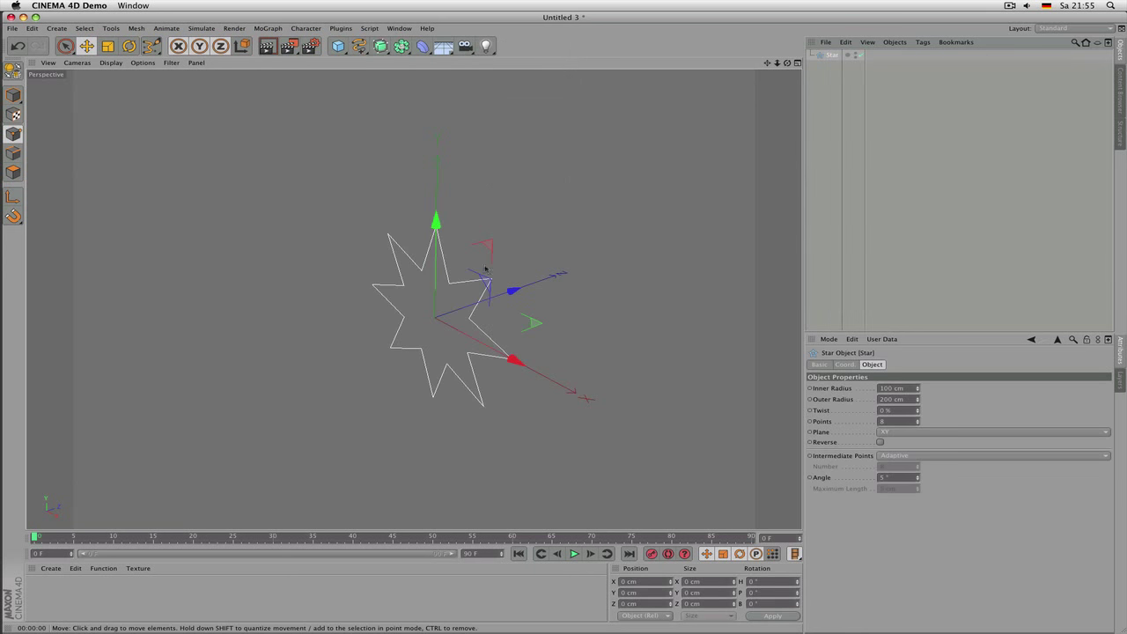
{"action": "left_click_drag", "start_coordinate": [493, 291], "coordinate": [413, 301], "text": "alt"}
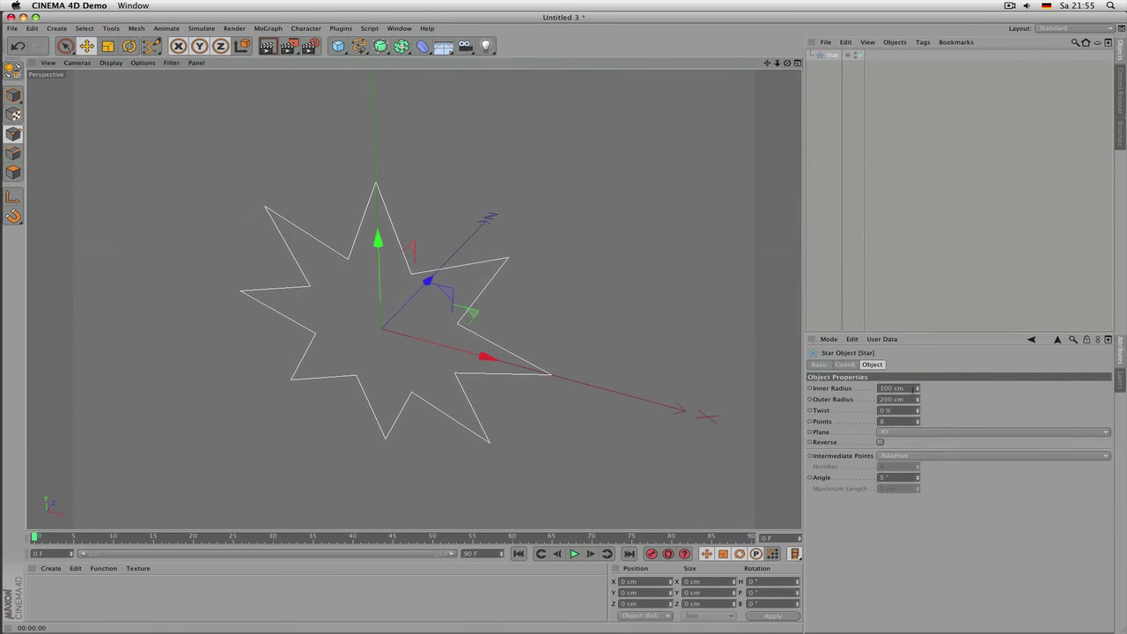
{"action": "left_click_drag", "start_coordinate": [919, 389], "coordinate": [919, 425]}
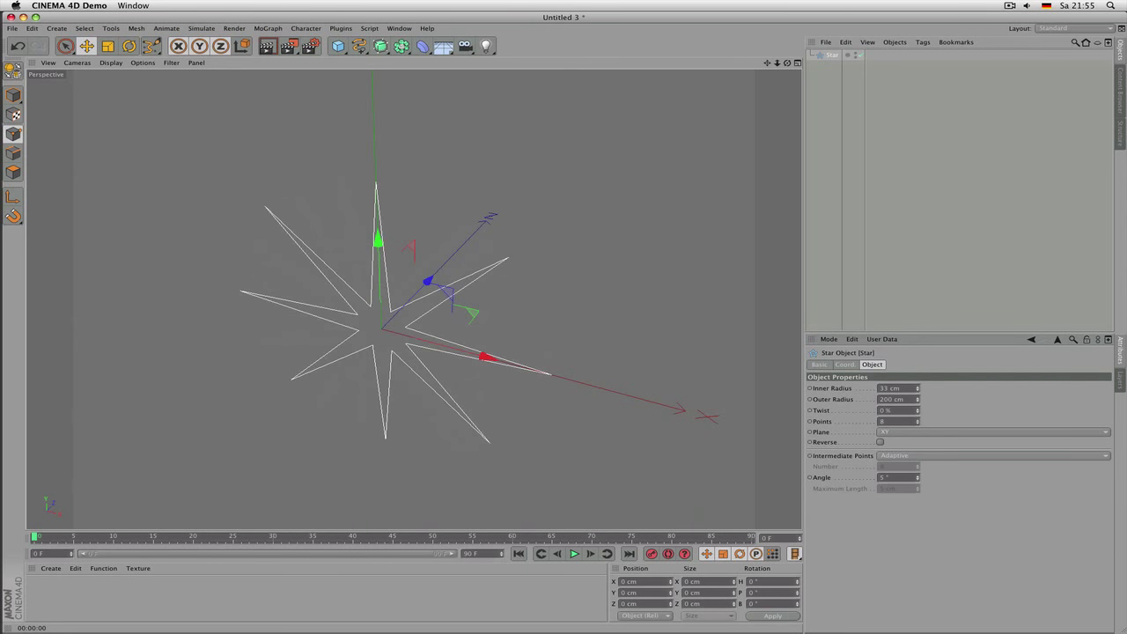
{"action": "left_click", "coordinate": [825, 56]}
{"action": "key", "text": "Delete"}
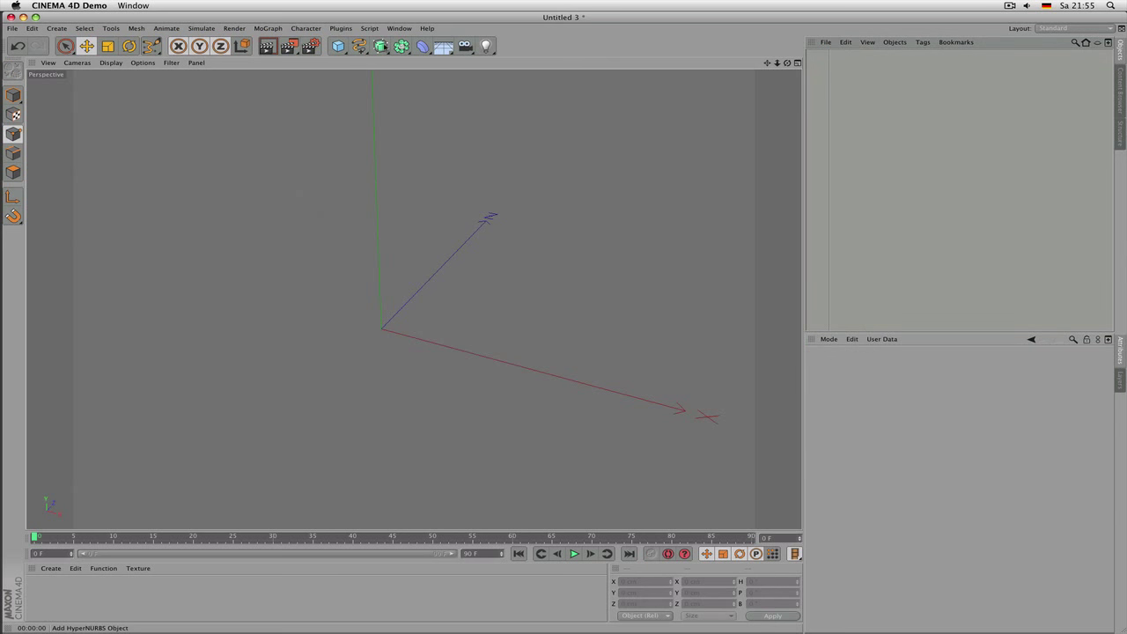
{"action": "left_click", "coordinate": [382, 45]}
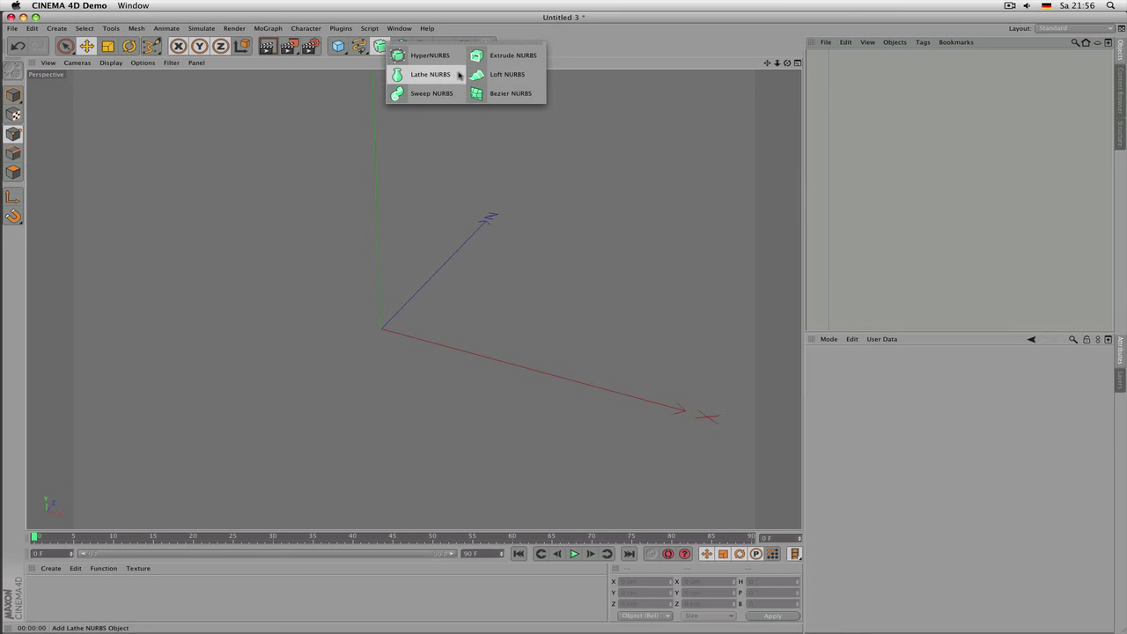
{"action": "left_click", "coordinate": [555, 38]}
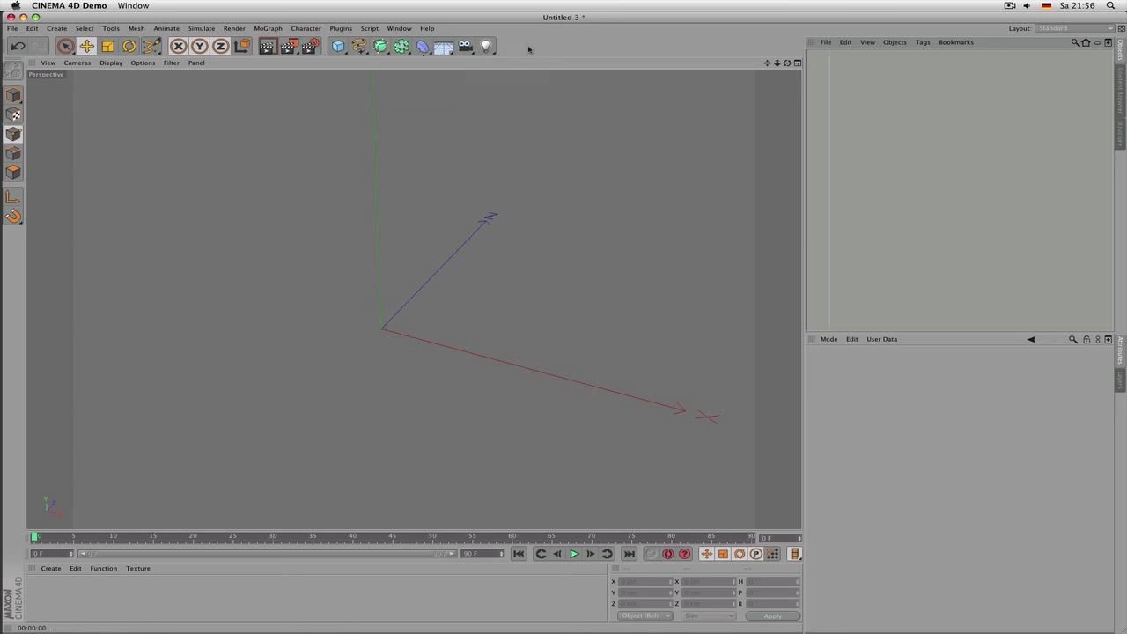
{"action": "left_click", "coordinate": [405, 50]}
{"action": "left_click", "coordinate": [339, 47]}
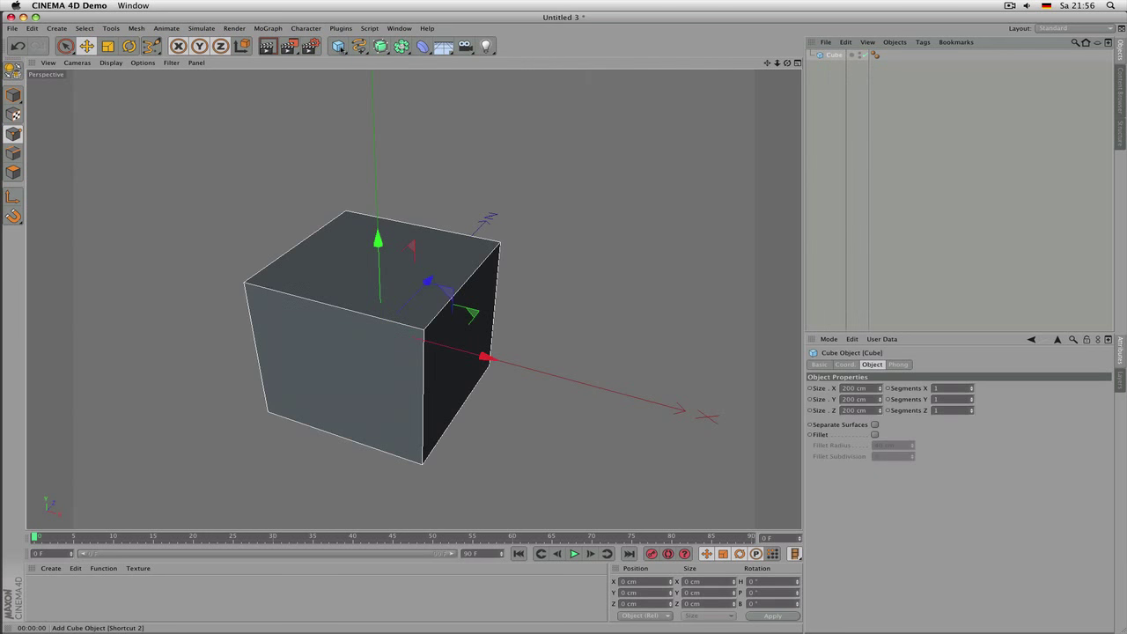
{"action": "left_click", "coordinate": [403, 47]}
{"action": "left_click_drag", "start_coordinate": [402, 47], "coordinate": [464, 53]}
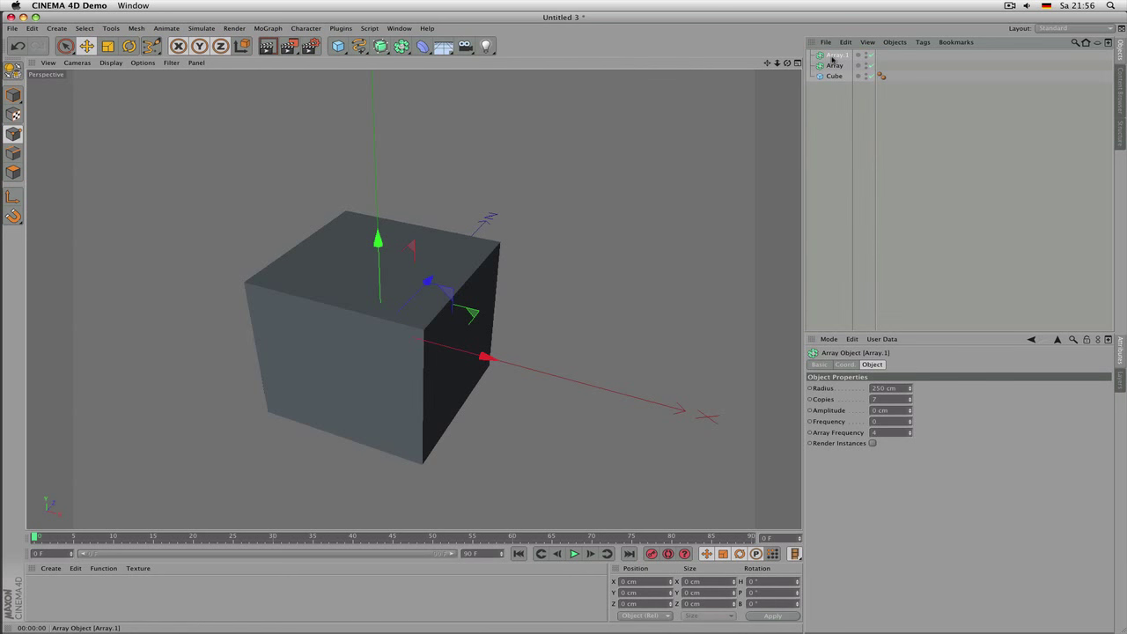
{"action": "key", "text": "Delete"}
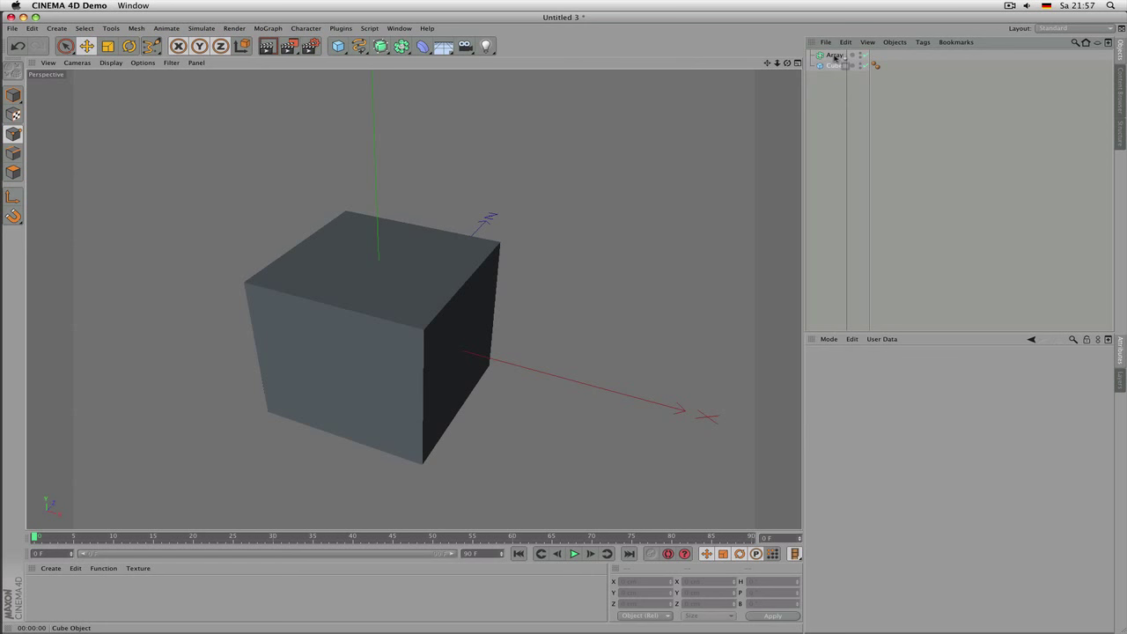
{"action": "left_click_drag", "start_coordinate": [835, 58], "coordinate": [837, 56]}
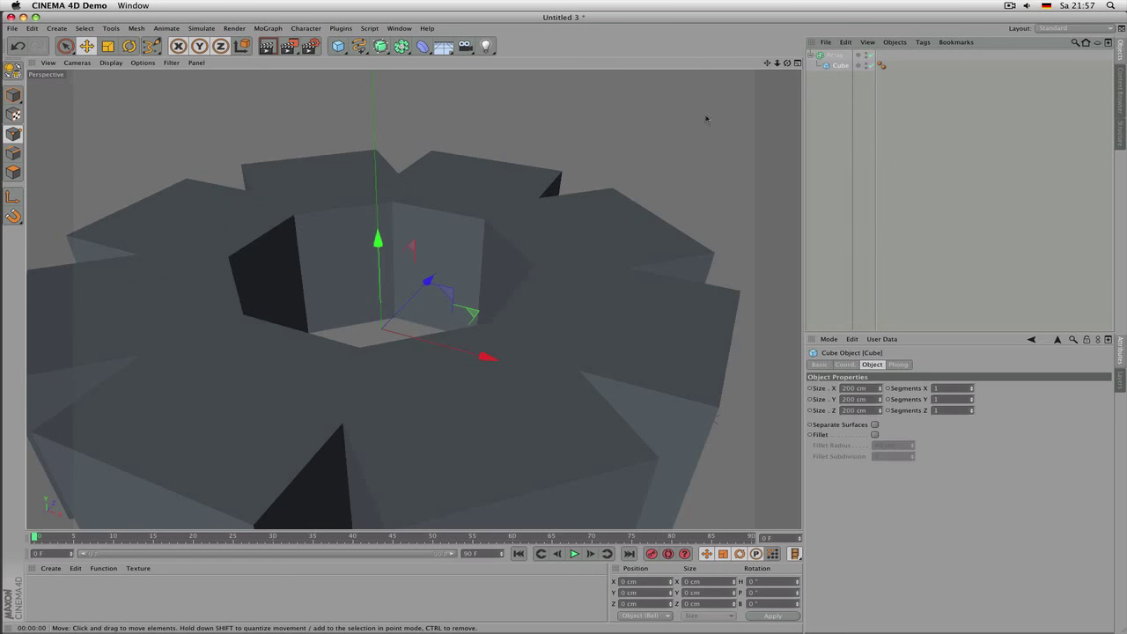
{"action": "scroll", "coordinate": [584, 225], "scroll_direction": "down", "scroll_amount": 3}
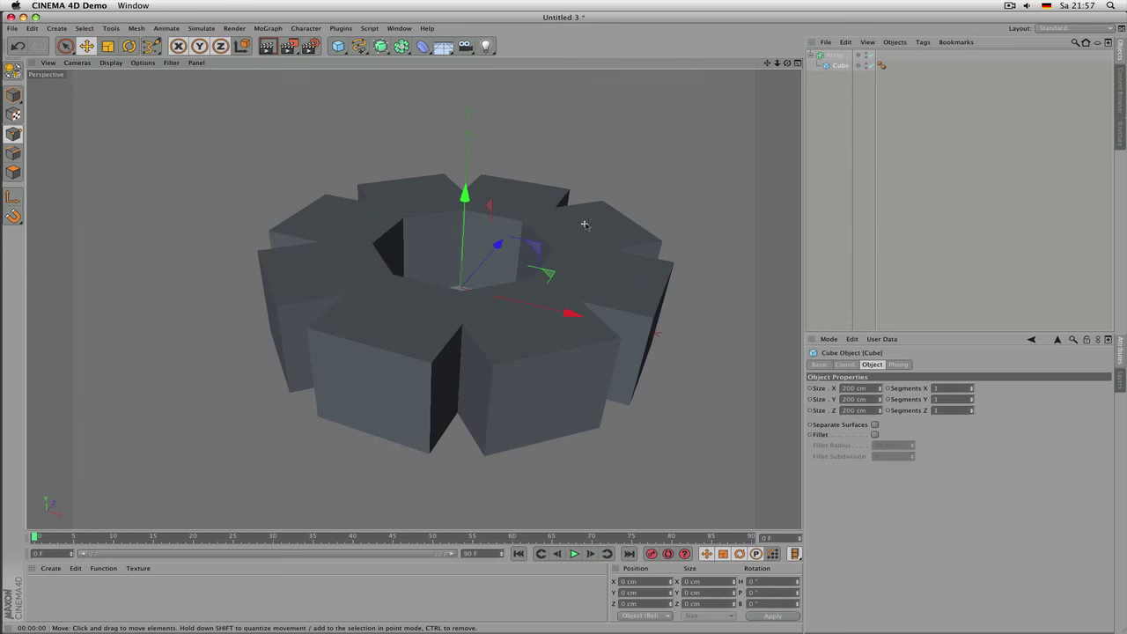
{"action": "left_click", "coordinate": [836, 55]}
{"action": "left_click_drag", "start_coordinate": [911, 389], "coordinate": [911, 331]}
{"action": "left_click", "coordinate": [401, 46]}
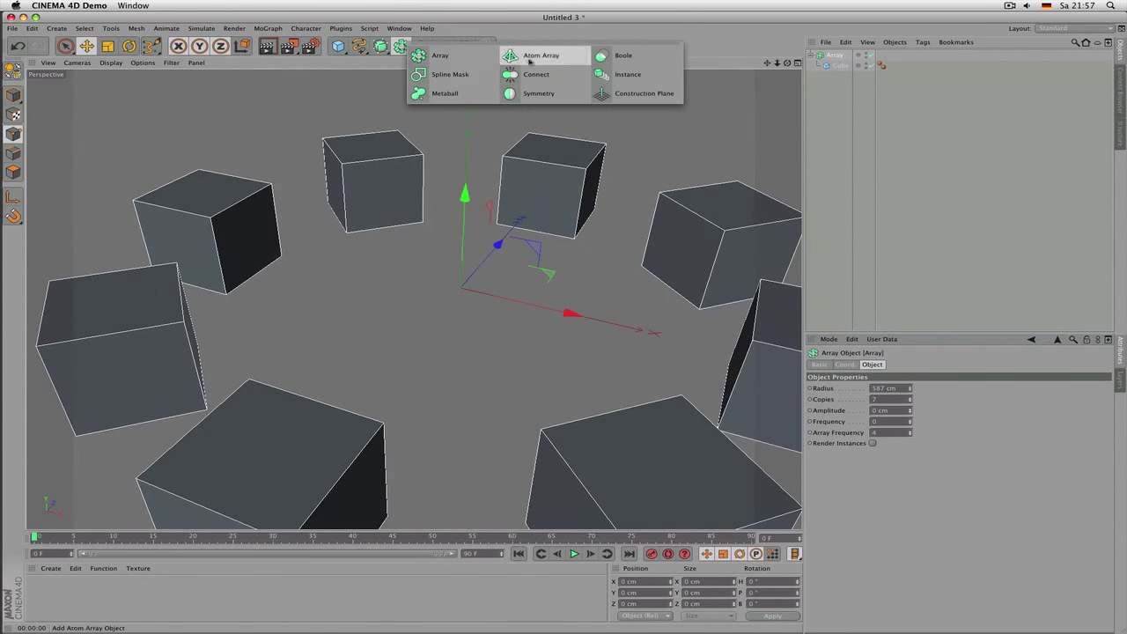
{"action": "left_click", "coordinate": [834, 56]}
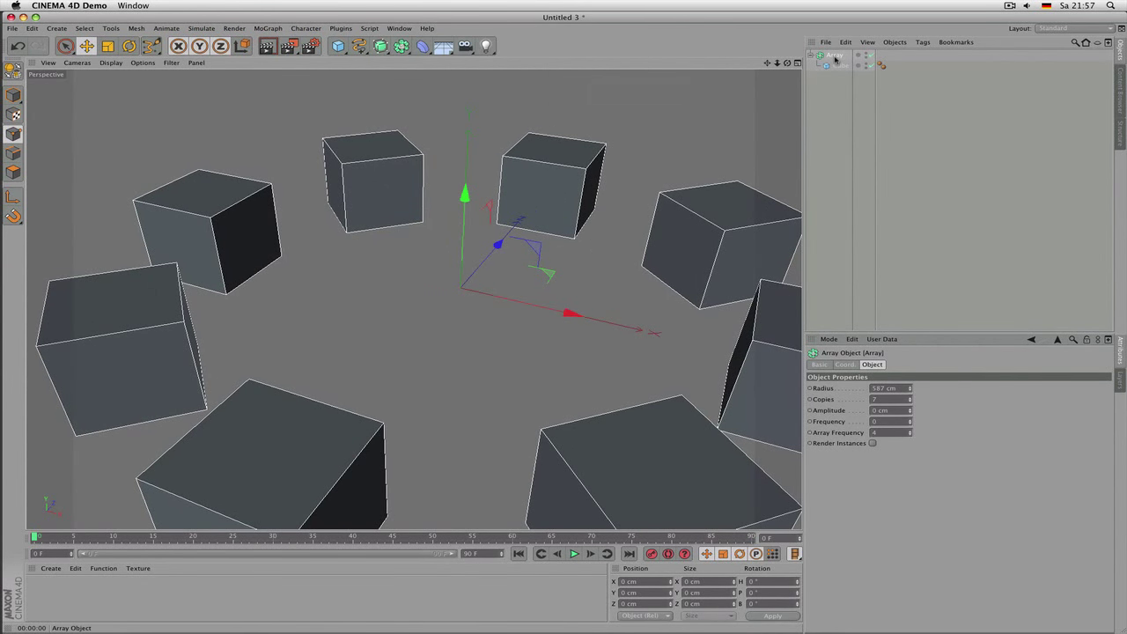
{"action": "key", "text": "Delete"}
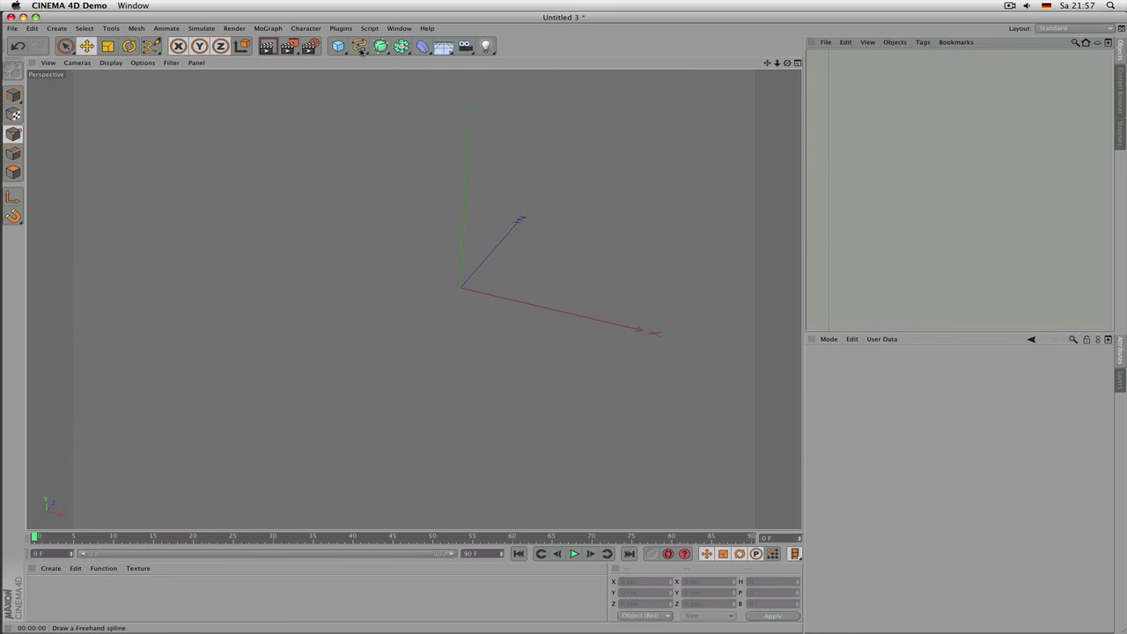
Step: Add a Twist deformer and a 457 cm tall Cube, then nest the Twist under the Cube
{"action": "left_click", "coordinate": [423, 46]}
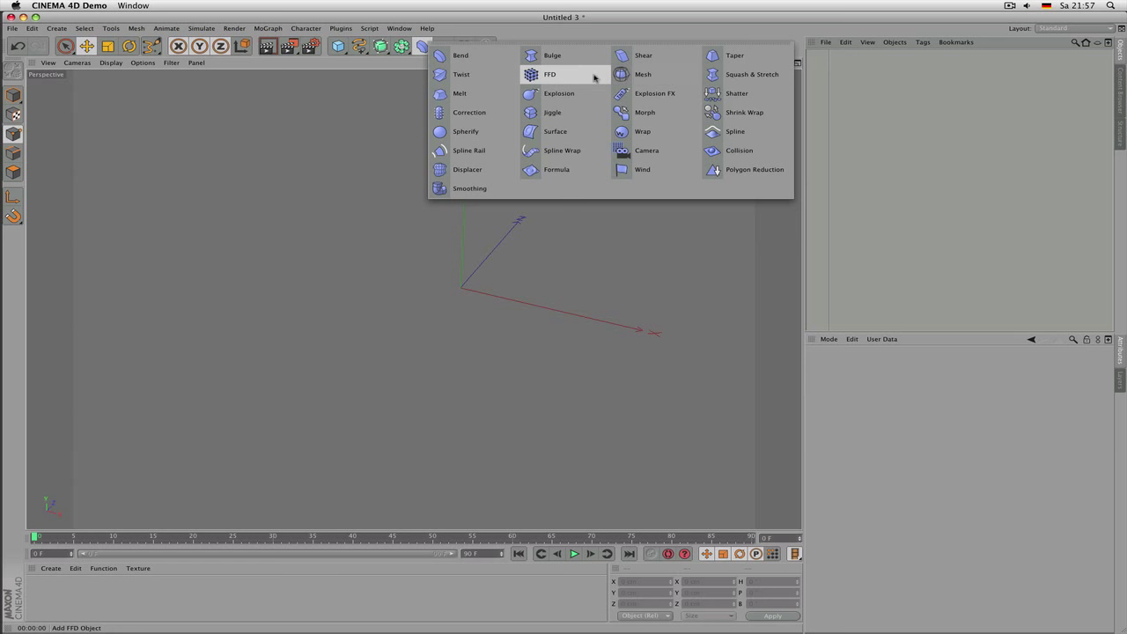
{"action": "left_click", "coordinate": [480, 76]}
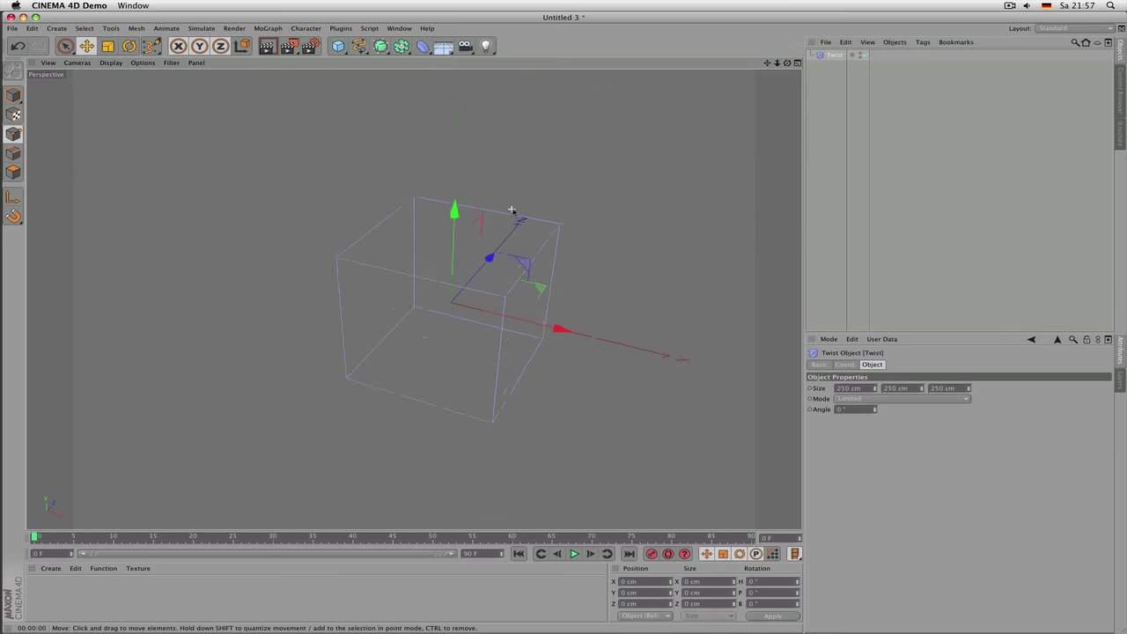
{"action": "scroll", "coordinate": [512, 209], "scroll_direction": "up", "scroll_amount": 2}
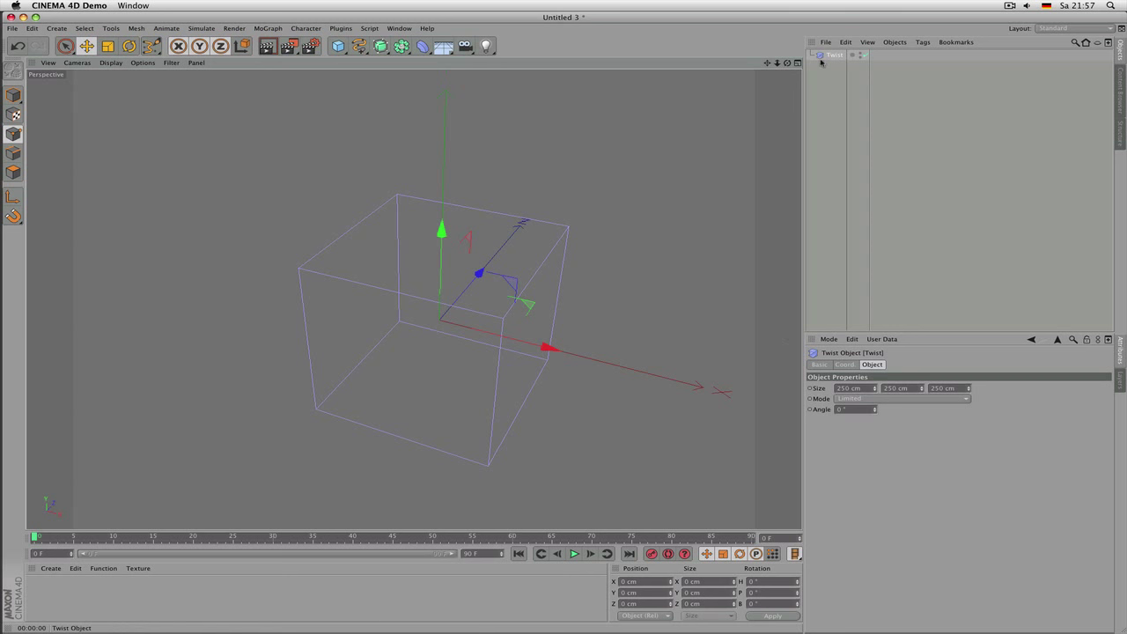
{"action": "left_click", "coordinate": [338, 46]}
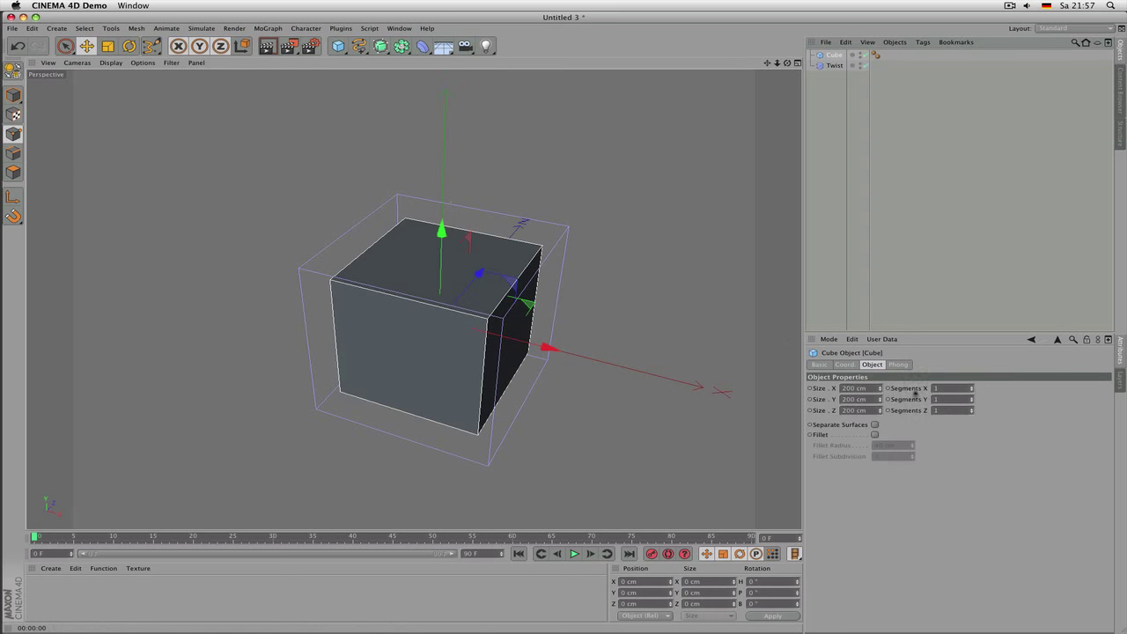
{"action": "scroll", "coordinate": [942, 399], "scroll_direction": "up", "scroll_amount": 14}
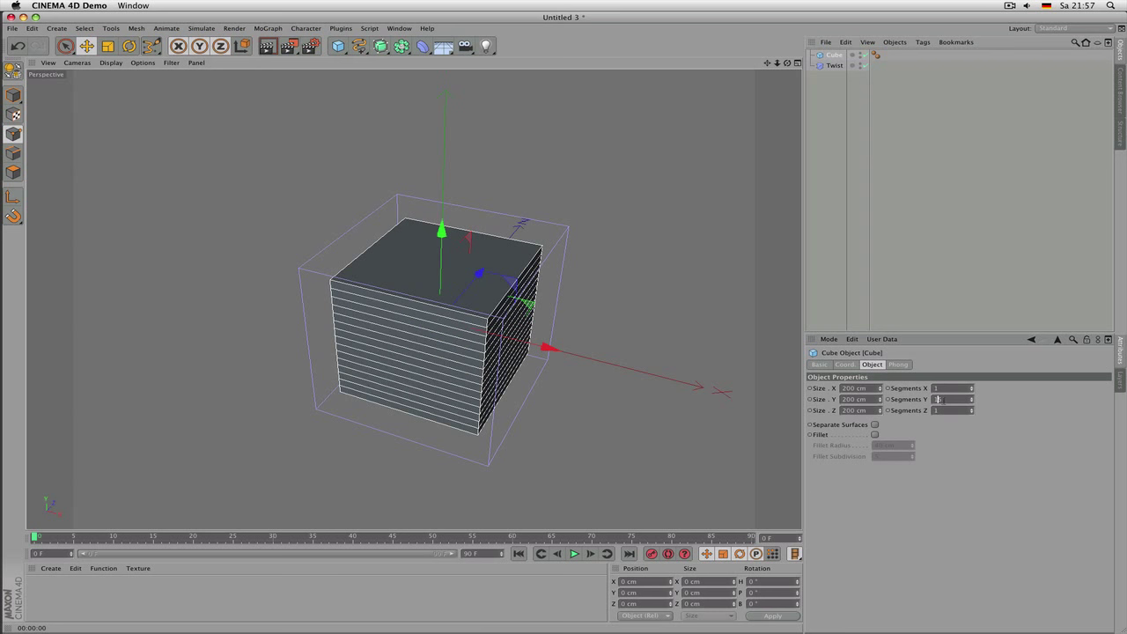
{"action": "mouse_move", "coordinate": [880, 400]}
{"action": "left_mouse_down"}
{"action": "mouse_move", "coordinate": [894, 425]}
{"action": "mouse_move", "coordinate": [860, 416]}
{"action": "mouse_move", "coordinate": [877, 391]}
{"action": "mouse_move", "coordinate": [875, 402]}
{"action": "left_mouse_up"}
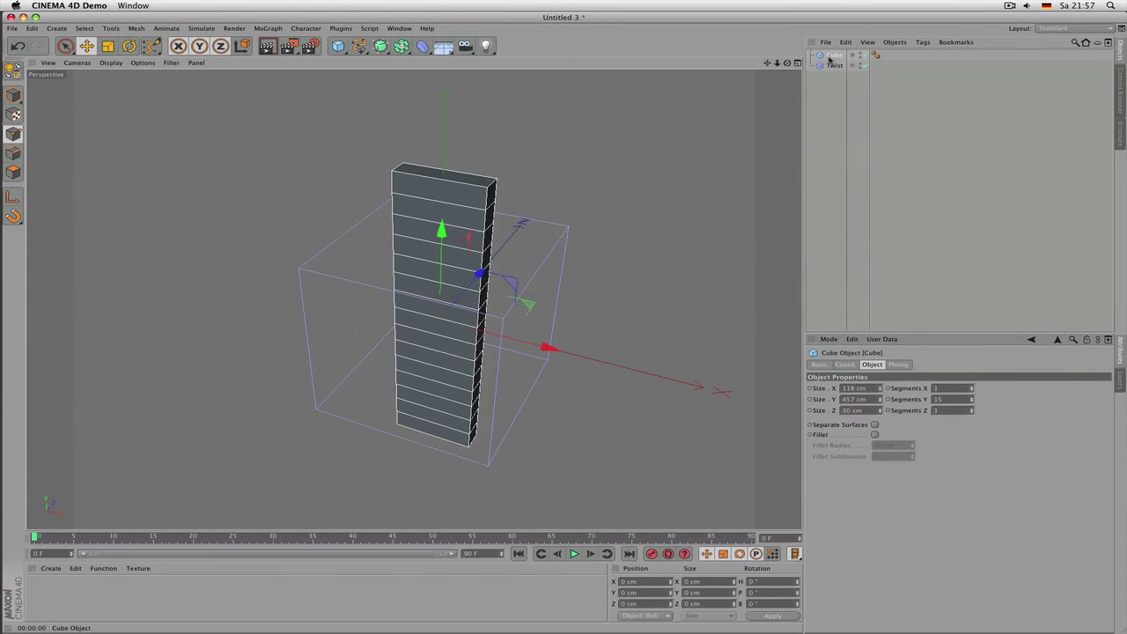
{"action": "mouse_move", "coordinate": [830, 55]}
{"action": "left_mouse_down"}
{"action": "mouse_move", "coordinate": [844, 72]}
{"action": "mouse_move", "coordinate": [845, 55]}
{"action": "mouse_move", "coordinate": [843, 66]}
{"action": "left_mouse_up"}
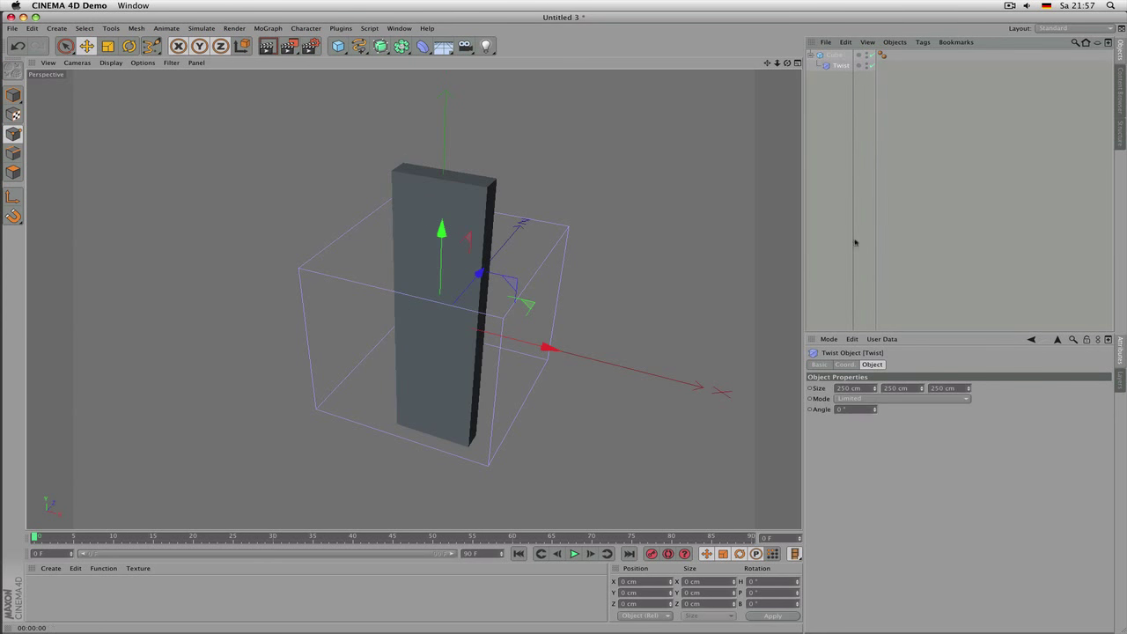
Step: Twist the box to 381° and orbit the view around it
{"action": "left_click_drag", "start_coordinate": [875, 410], "coordinate": [923, 410]}
{"action": "left_click_drag", "start_coordinate": [789, 65], "coordinate": [670, 70]}
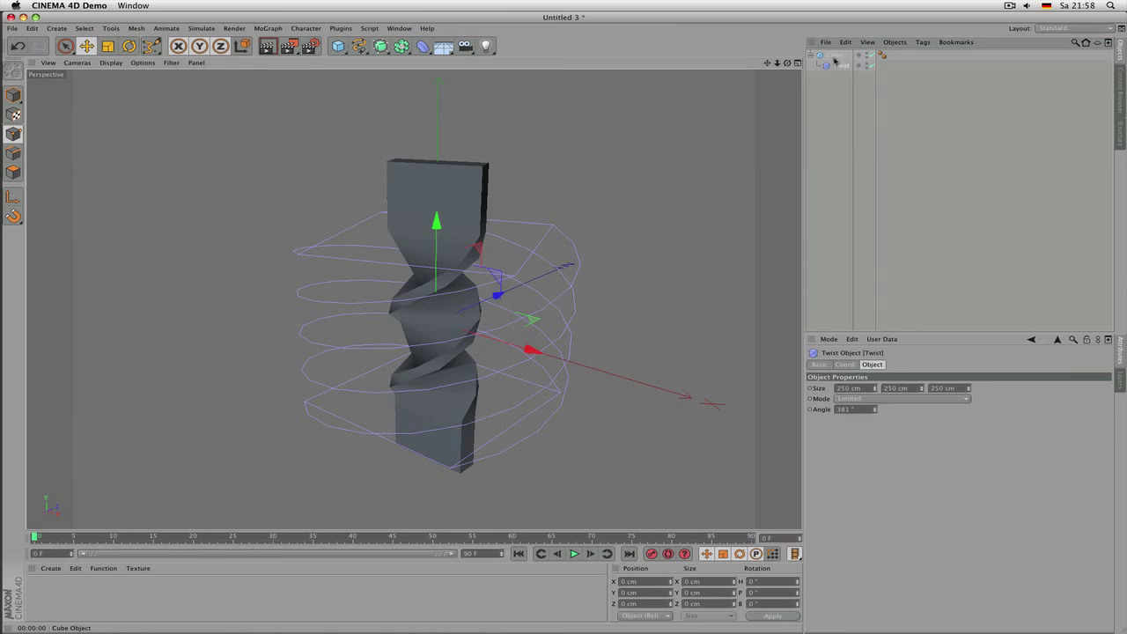
{"action": "left_click", "coordinate": [338, 46]}
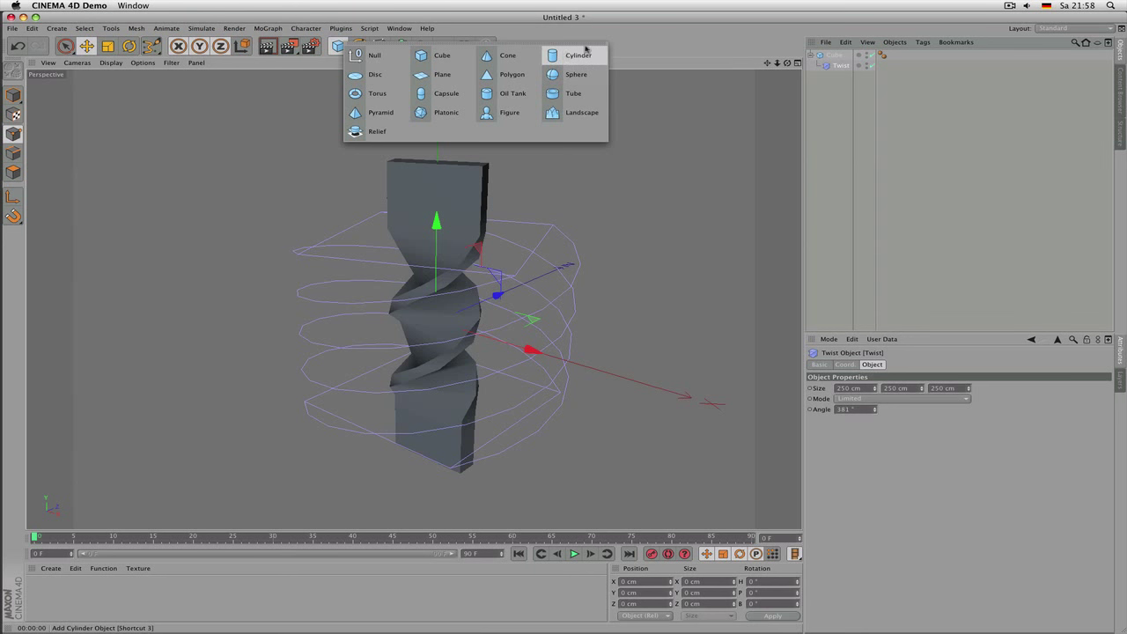
Step: Give the Cube 7 width segments and narrow its width to 116 cm
{"action": "left_click", "coordinate": [833, 56]}
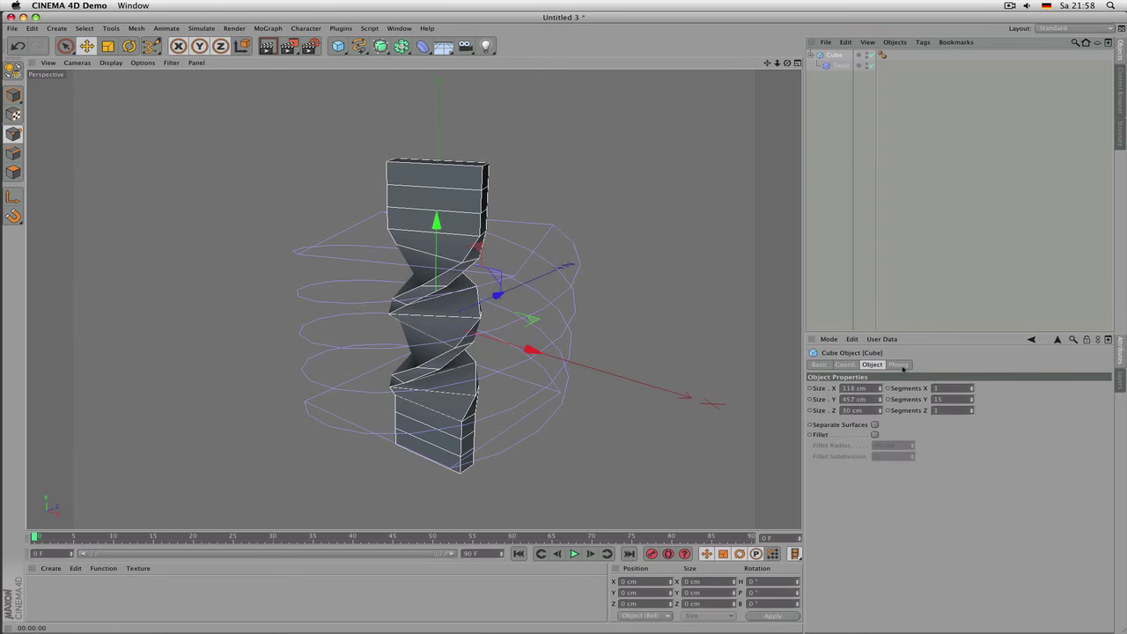
{"action": "mouse_move", "coordinate": [973, 389]}
{"action": "left_mouse_down"}
{"action": "mouse_move", "coordinate": [973, 377]}
{"action": "mouse_move", "coordinate": [972, 411]}
{"action": "left_mouse_up"}
{"action": "mouse_move", "coordinate": [880, 389]}
{"action": "left_mouse_down"}
{"action": "mouse_move", "coordinate": [880, 375]}
{"action": "mouse_move", "coordinate": [880, 390]}
{"action": "left_mouse_up"}
Step: Delete the Cube together with its Twist deformer
{"action": "left_click", "coordinate": [842, 66]}
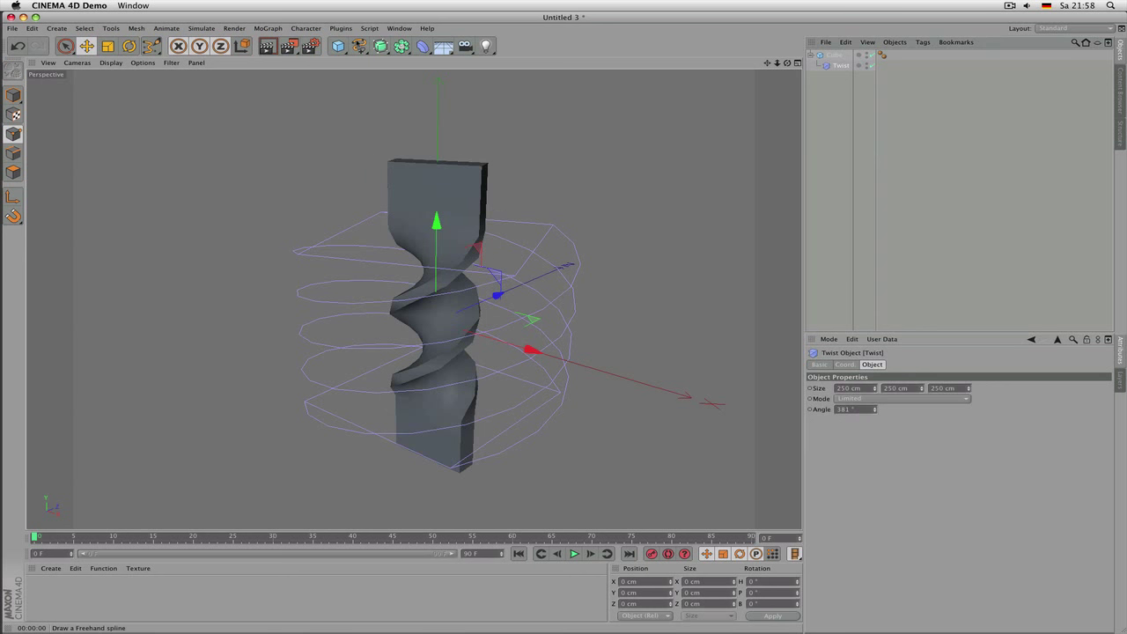
{"action": "left_click", "coordinate": [400, 46]}
{"action": "left_click", "coordinate": [832, 57]}
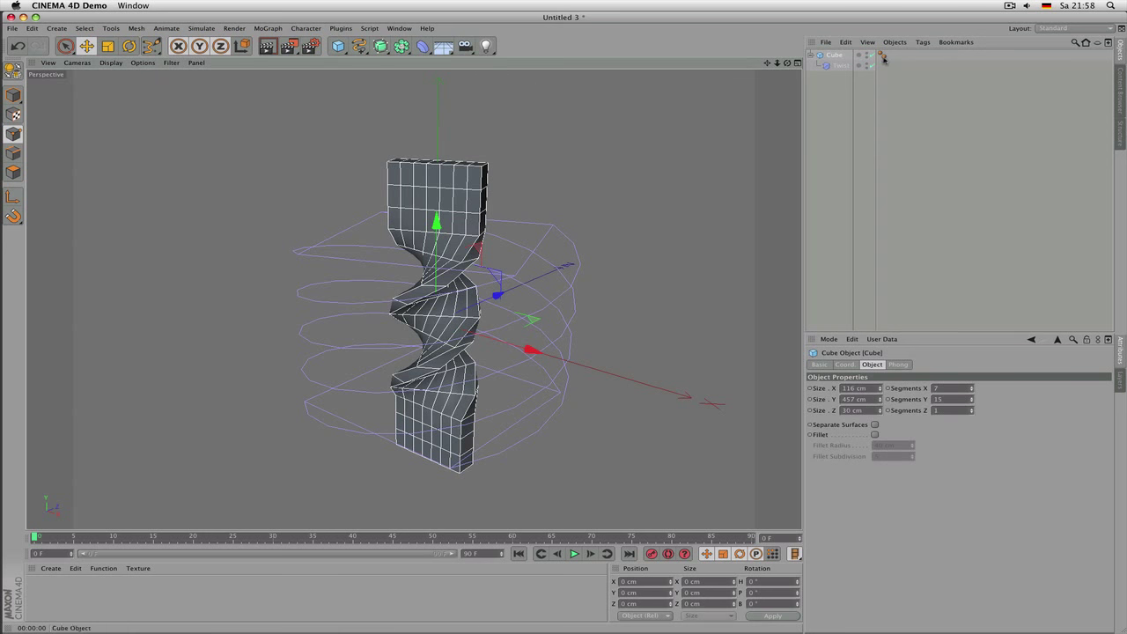
{"action": "key", "text": "Delete"}
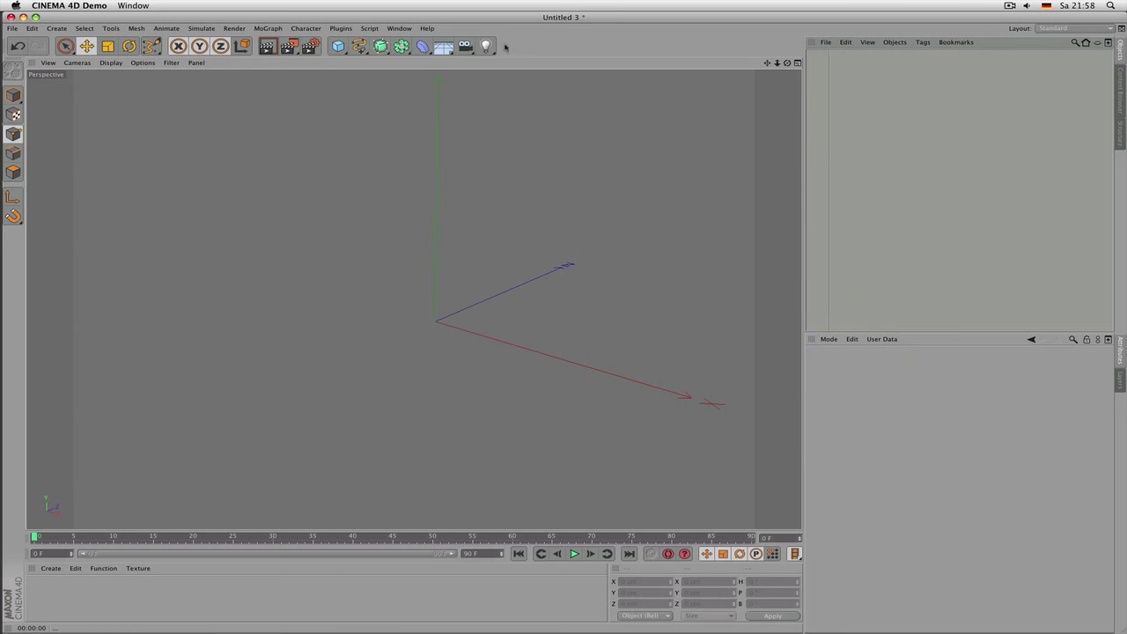
{"action": "left_click", "coordinate": [441, 47]}
{"action": "left_click", "coordinate": [443, 47]}
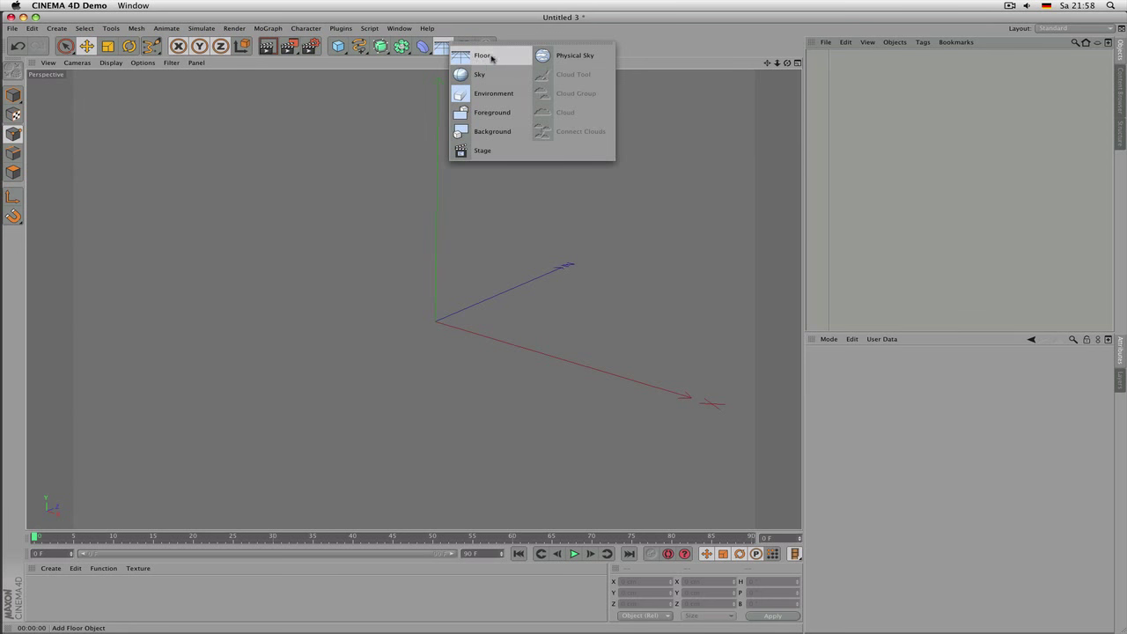
{"action": "left_click", "coordinate": [490, 58]}
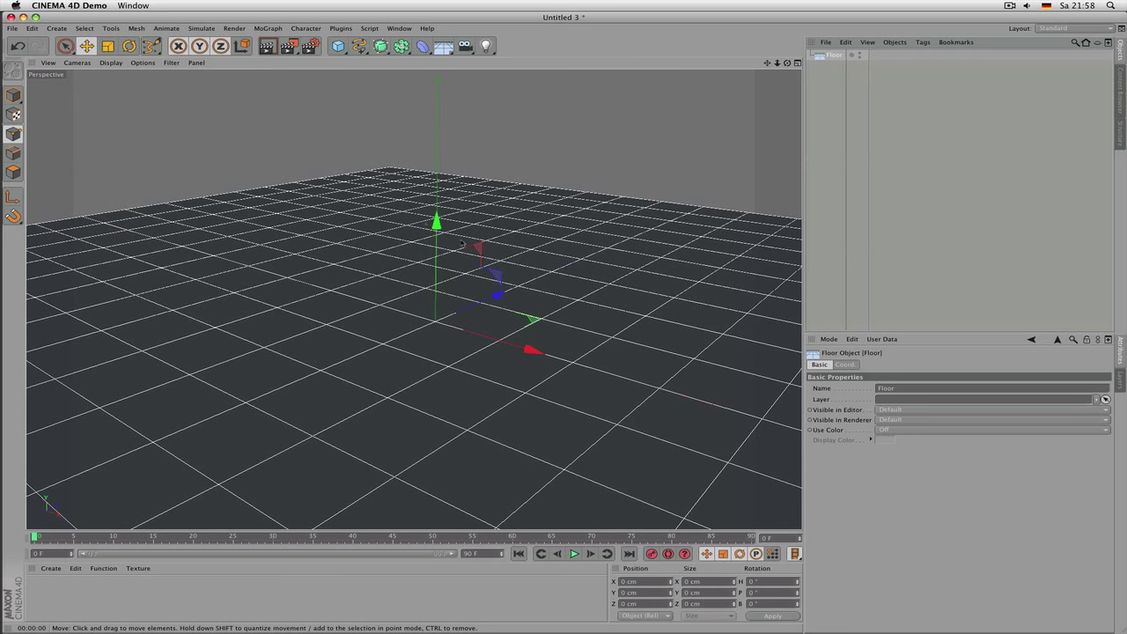
{"action": "left_click_drag", "start_coordinate": [462, 244], "coordinate": [476, 233], "text": "alt"}
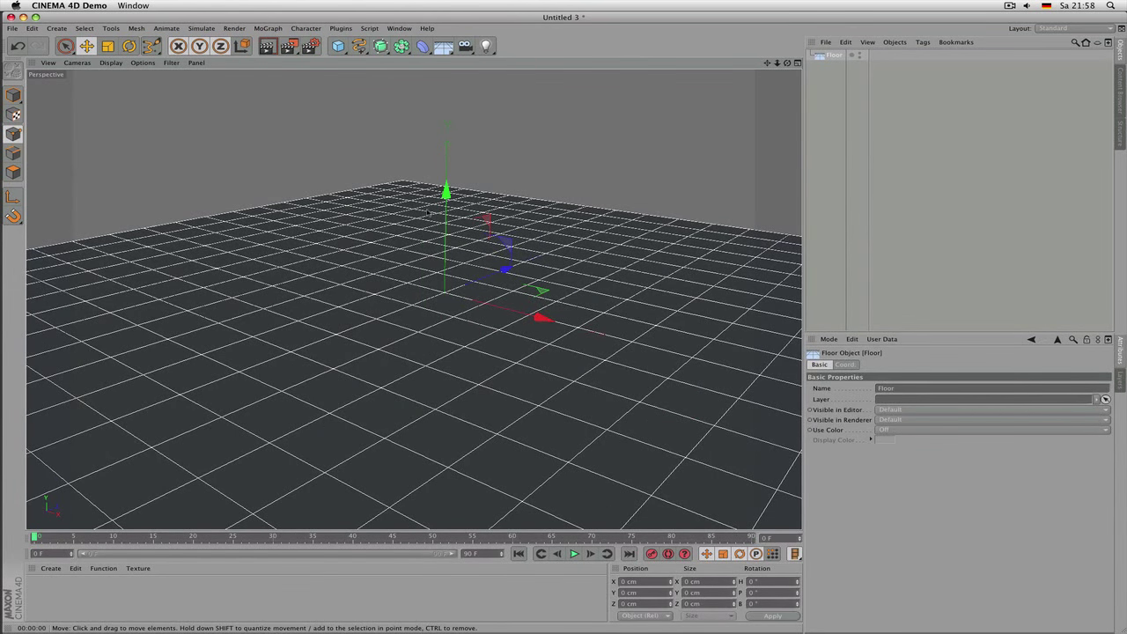
{"action": "scroll", "coordinate": [428, 214], "scroll_direction": "up", "scroll_amount": 5}
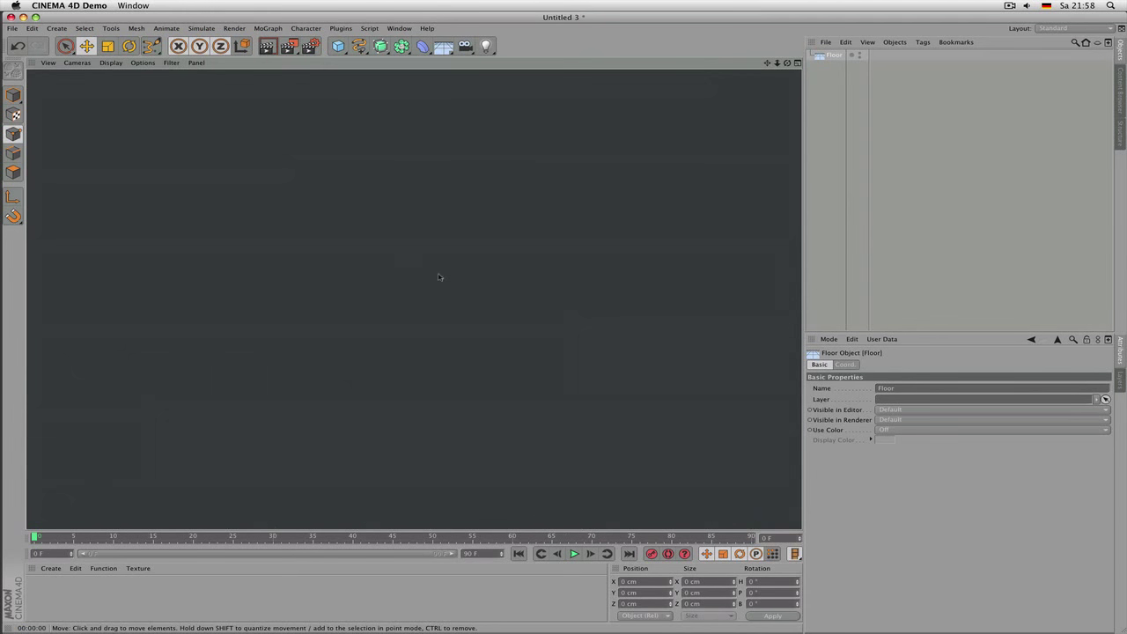
{"action": "scroll", "coordinate": [439, 277], "scroll_direction": "down", "scroll_amount": 5}
{"action": "left_click_drag", "start_coordinate": [460, 221], "coordinate": [466, 215], "text": "alt"}
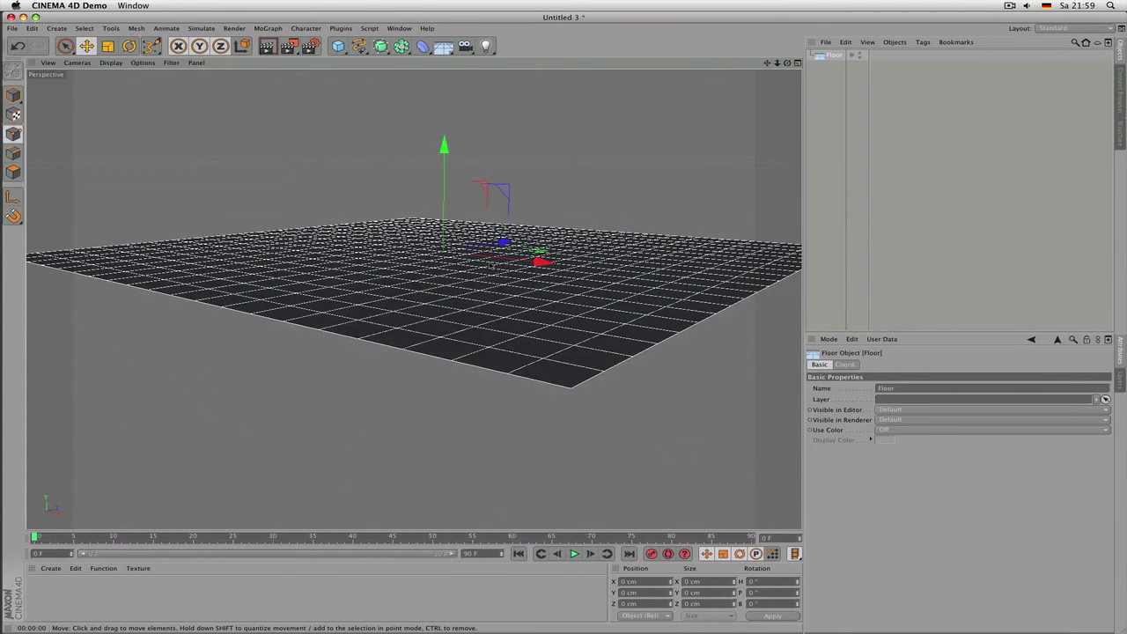
{"action": "left_click_drag", "start_coordinate": [492, 263], "coordinate": [350, 176], "text": "alt"}
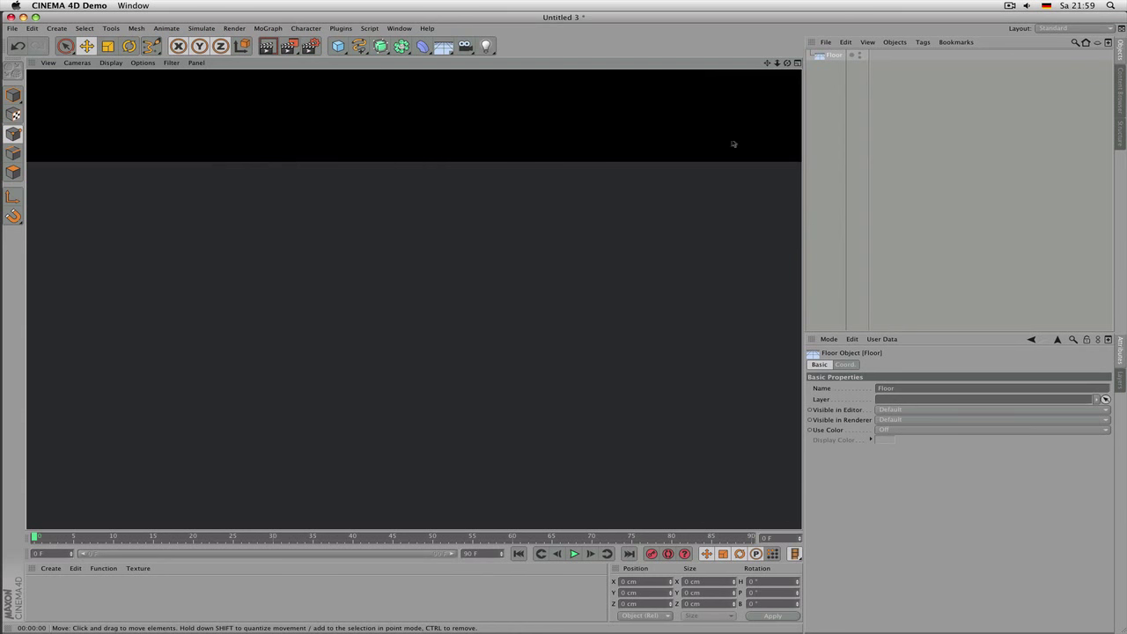
{"action": "key", "text": "h"}
{"action": "key", "text": "Delete"}
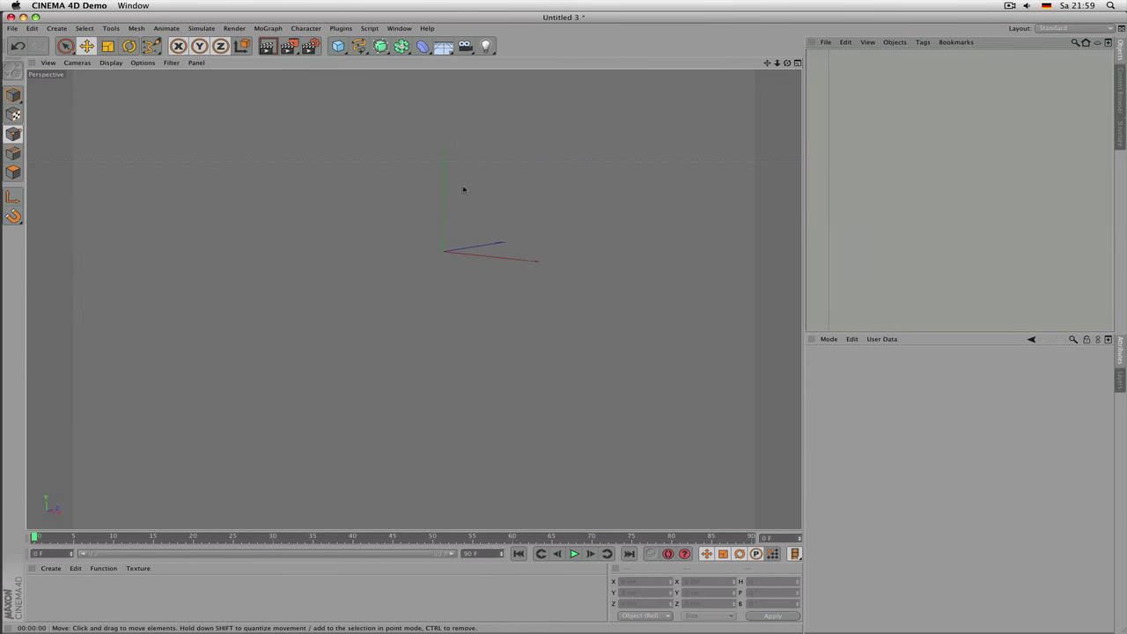
{"action": "mouse_move", "coordinate": [464, 189]}
{"action": "left_mouse_down", "text": "alt"}
{"action": "mouse_move", "coordinate": [413, 297]}
{"action": "mouse_move", "coordinate": [468, 184]}
{"action": "left_mouse_up", "text": "alt"}
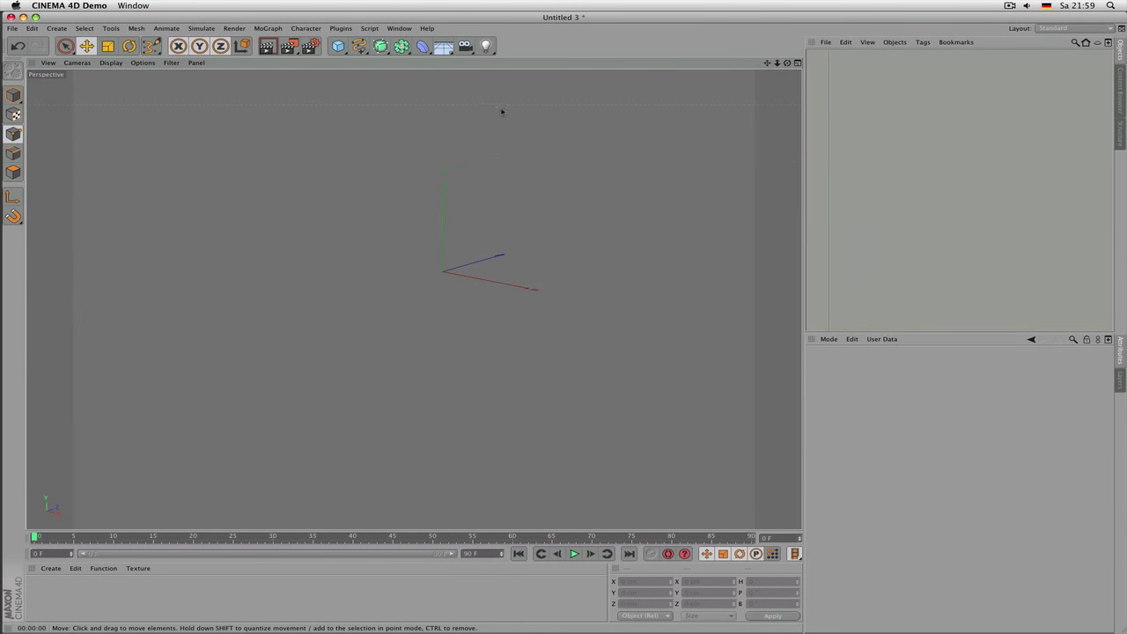
{"action": "left_click", "coordinate": [466, 51]}
{"action": "left_click_drag", "start_coordinate": [569, 269], "coordinate": [324, 407], "text": "alt"}
{"action": "left_click", "coordinate": [465, 46]}
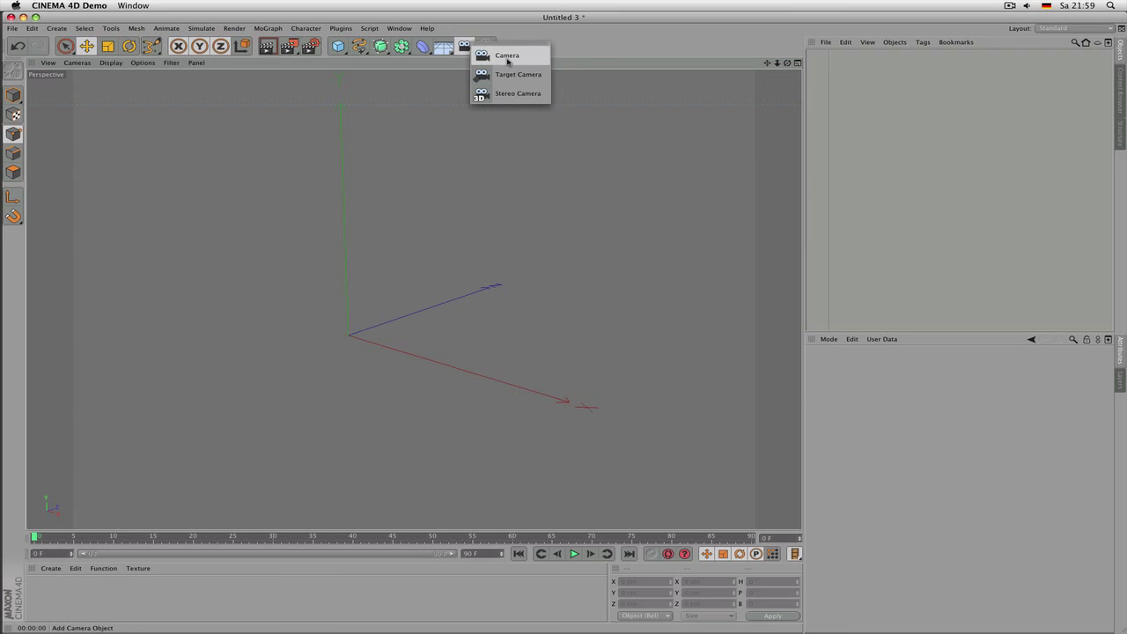
{"action": "left_click", "coordinate": [507, 56]}
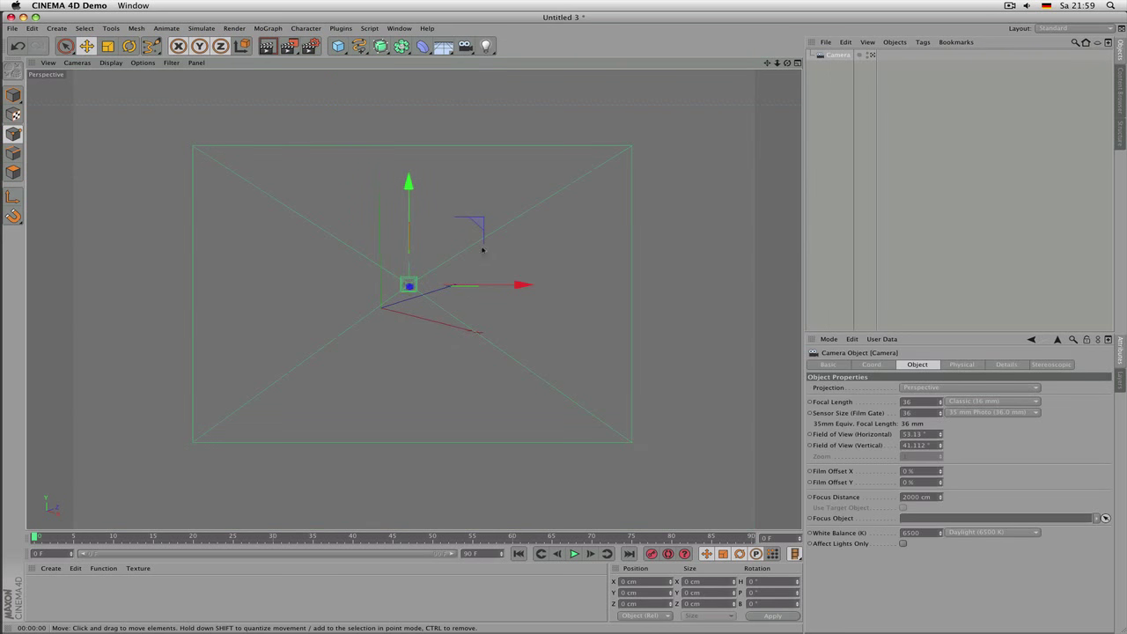
{"action": "left_click_drag", "start_coordinate": [782, 73], "coordinate": [782, 71]}
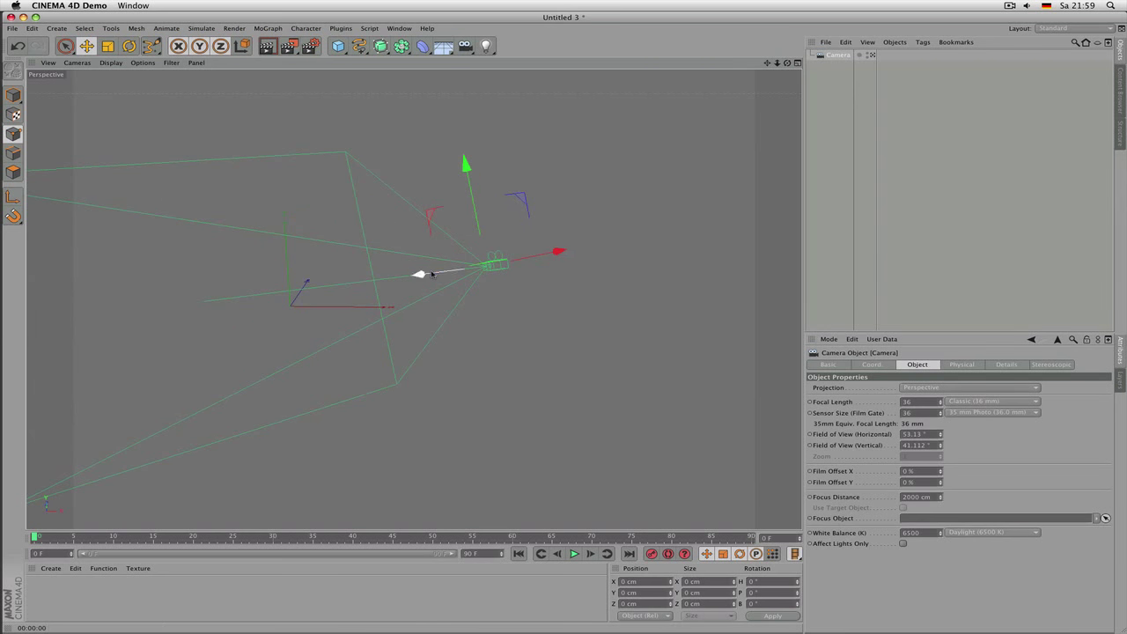
{"action": "mouse_move", "coordinate": [420, 275]}
{"action": "left_mouse_down"}
{"action": "mouse_move", "coordinate": [379, 287]}
{"action": "mouse_move", "coordinate": [426, 283]}
{"action": "left_mouse_up"}
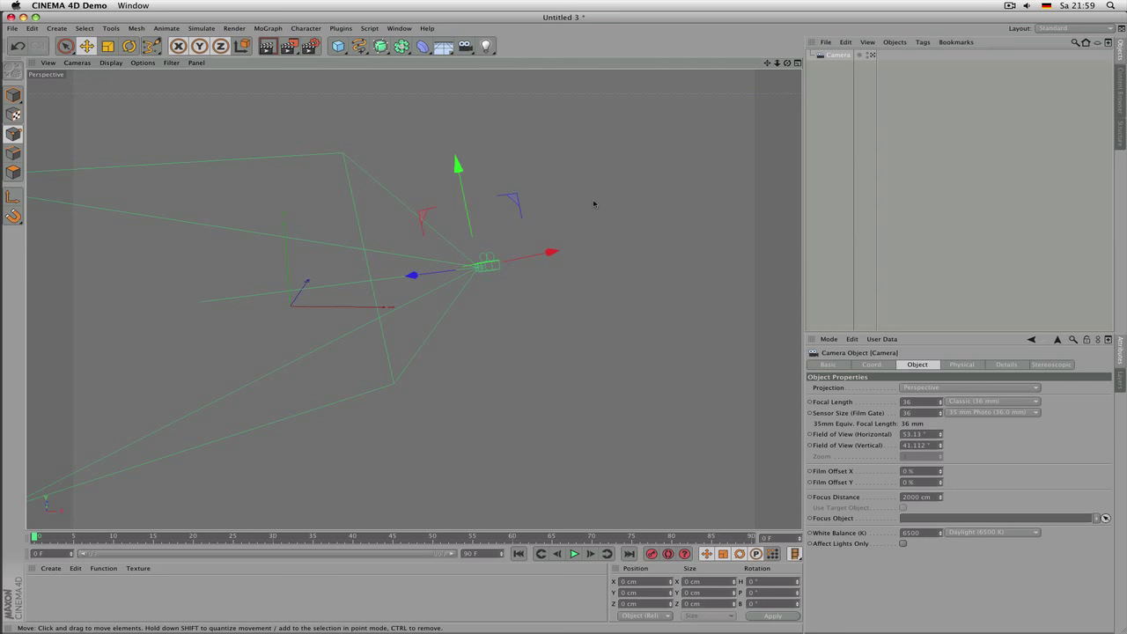
Step: Delete the camera, then add a cube and a point light raised above and beside it
{"action": "key", "text": "Delete"}
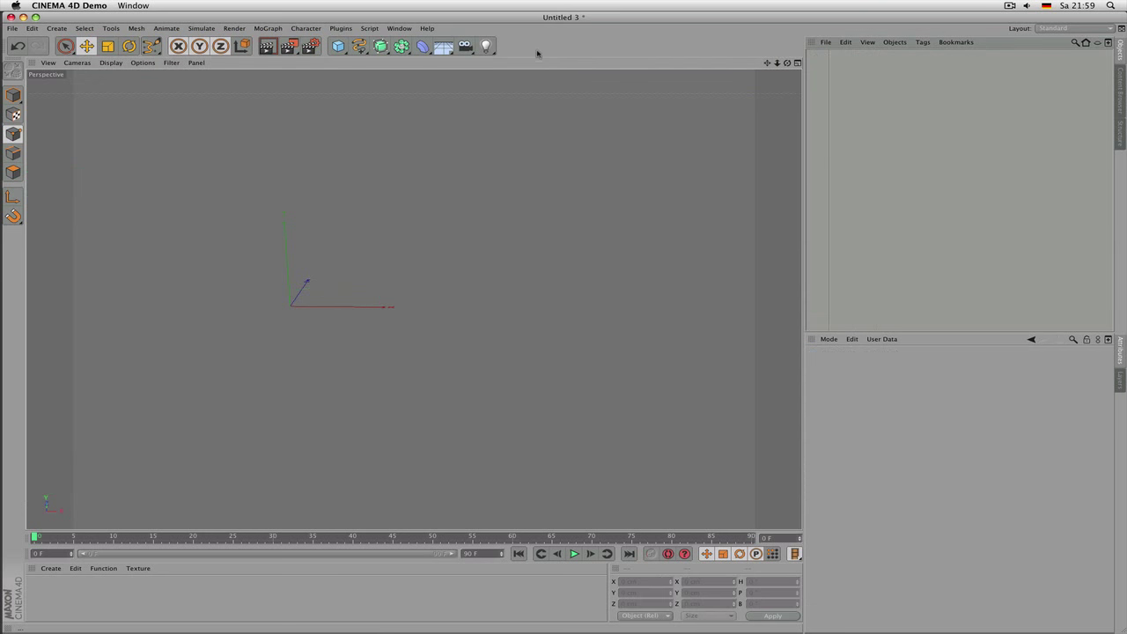
{"action": "scroll", "coordinate": [250, 272], "scroll_direction": "up", "scroll_amount": 3}
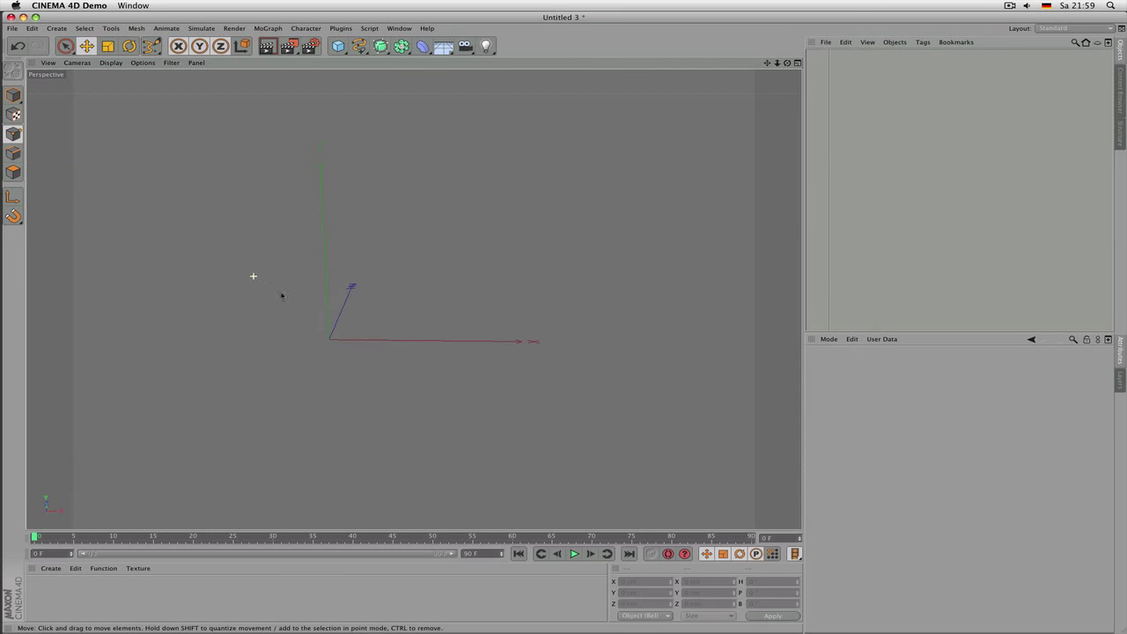
{"action": "left_click", "coordinate": [489, 49]}
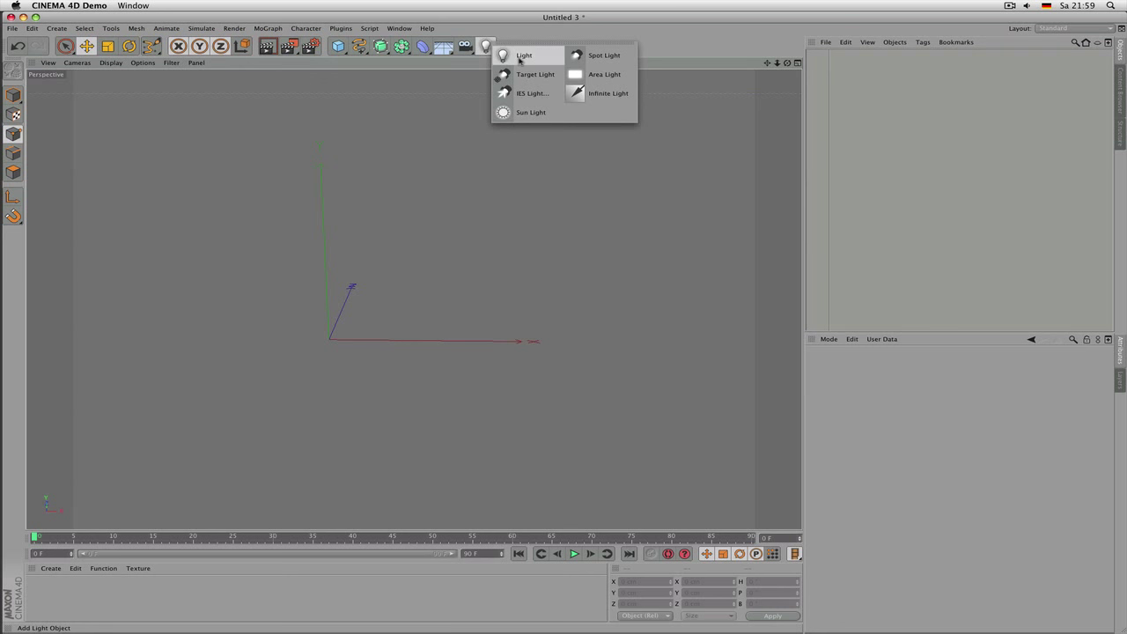
{"action": "left_click", "coordinate": [338, 46]}
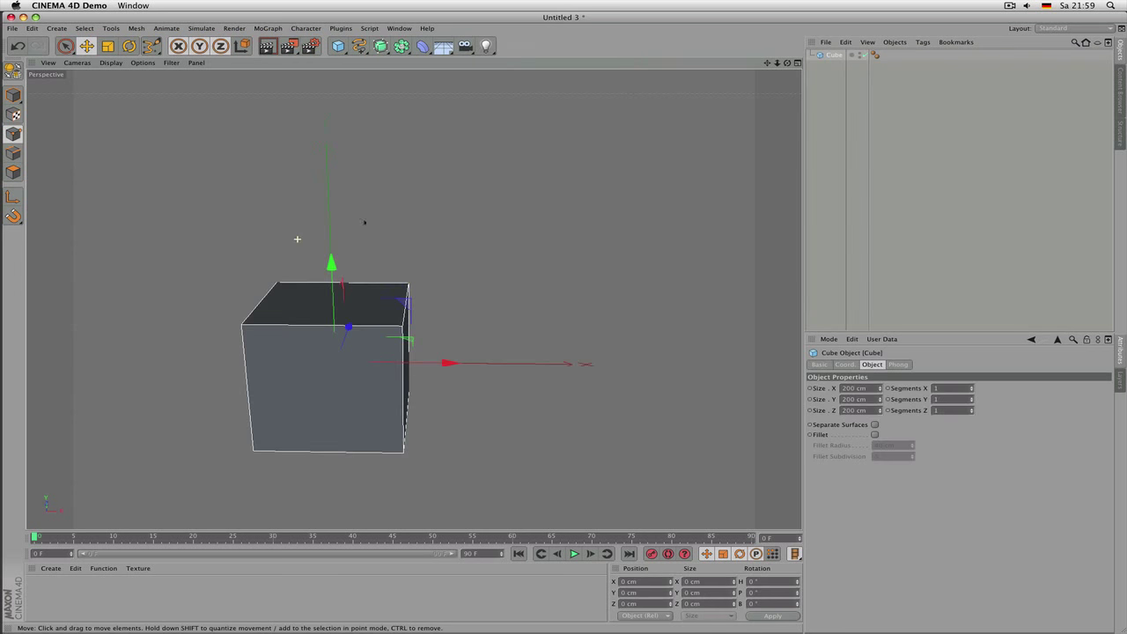
{"action": "left_click", "coordinate": [485, 47]}
{"action": "left_click_drag", "start_coordinate": [332, 262], "coordinate": [332, 97]}
{"action": "left_click_drag", "start_coordinate": [442, 162], "coordinate": [676, 163]}
Step: Orbit and repeatedly zoom in and out to inspect the cube and light
{"action": "left_click_drag", "start_coordinate": [645, 277], "coordinate": [375, 251], "text": "alt"}
{"action": "scroll", "coordinate": [322, 328], "scroll_direction": "down", "scroll_amount": 3}
{"action": "scroll", "coordinate": [352, 352], "scroll_direction": "up", "scroll_amount": 3}
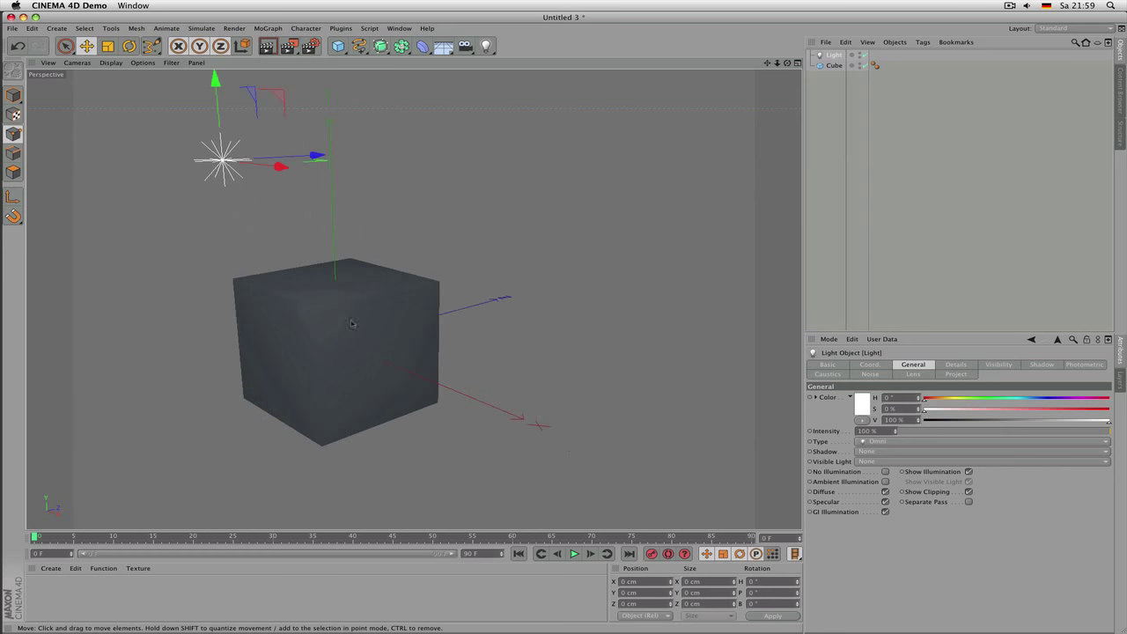
{"action": "scroll", "coordinate": [490, 307], "scroll_direction": "down", "scroll_amount": 3}
{"action": "scroll", "coordinate": [408, 297], "scroll_direction": "up", "scroll_amount": 4}
{"action": "scroll", "coordinate": [408, 297], "scroll_direction": "up", "scroll_amount": 2}
{"action": "scroll", "coordinate": [463, 304], "scroll_direction": "down", "scroll_amount": 4}
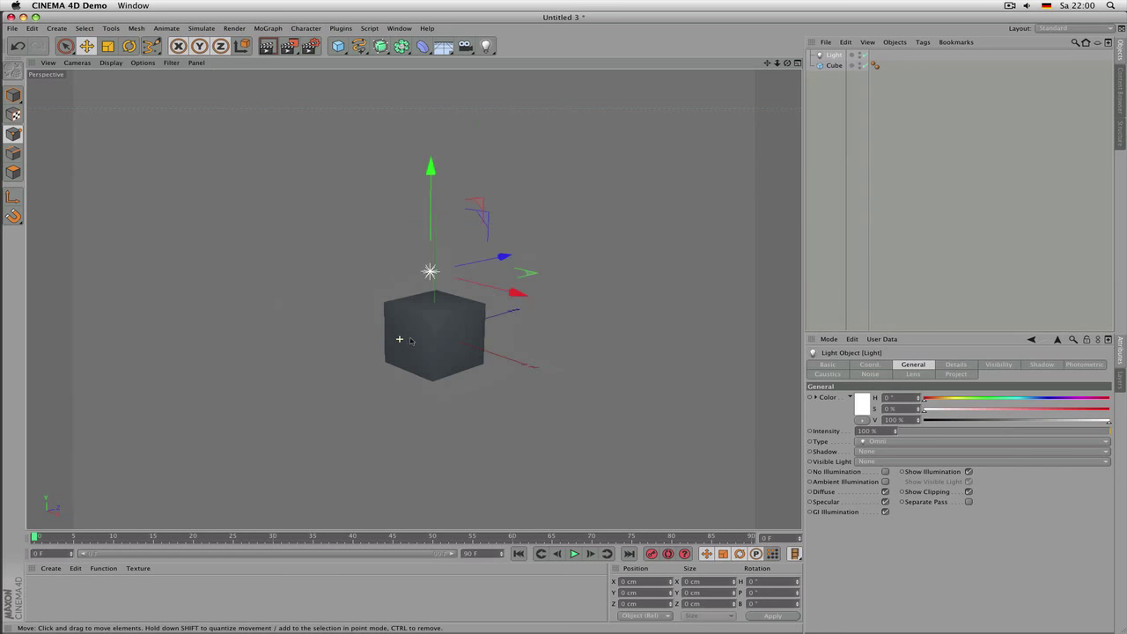
{"action": "scroll", "coordinate": [323, 207], "scroll_direction": "up", "scroll_amount": 2}
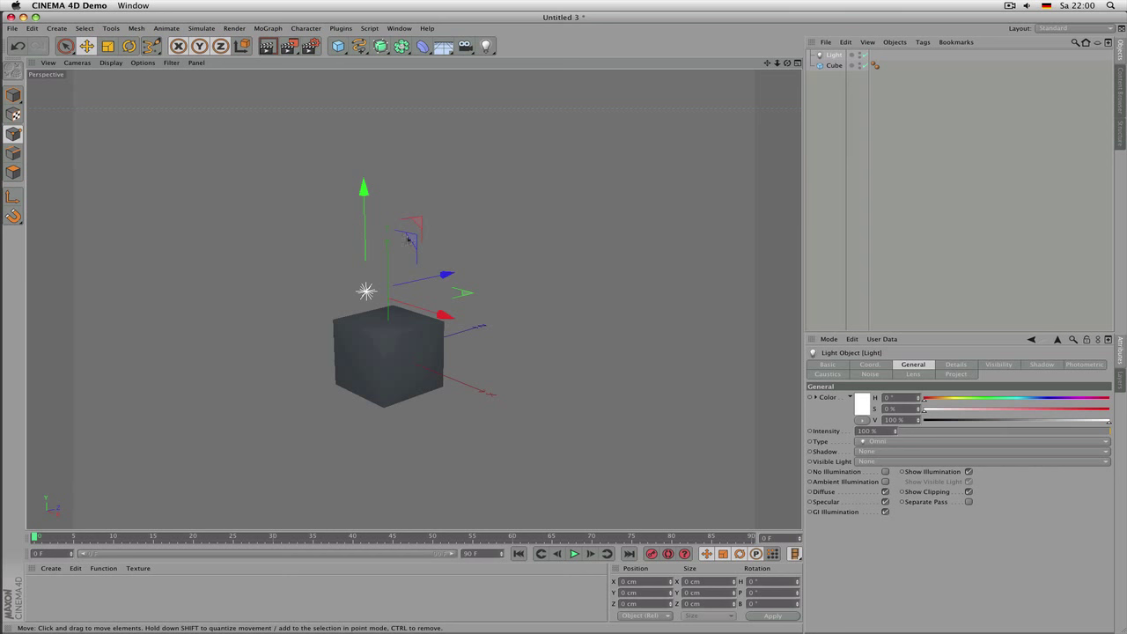
{"action": "scroll", "coordinate": [336, 315], "scroll_direction": "down", "scroll_amount": 2}
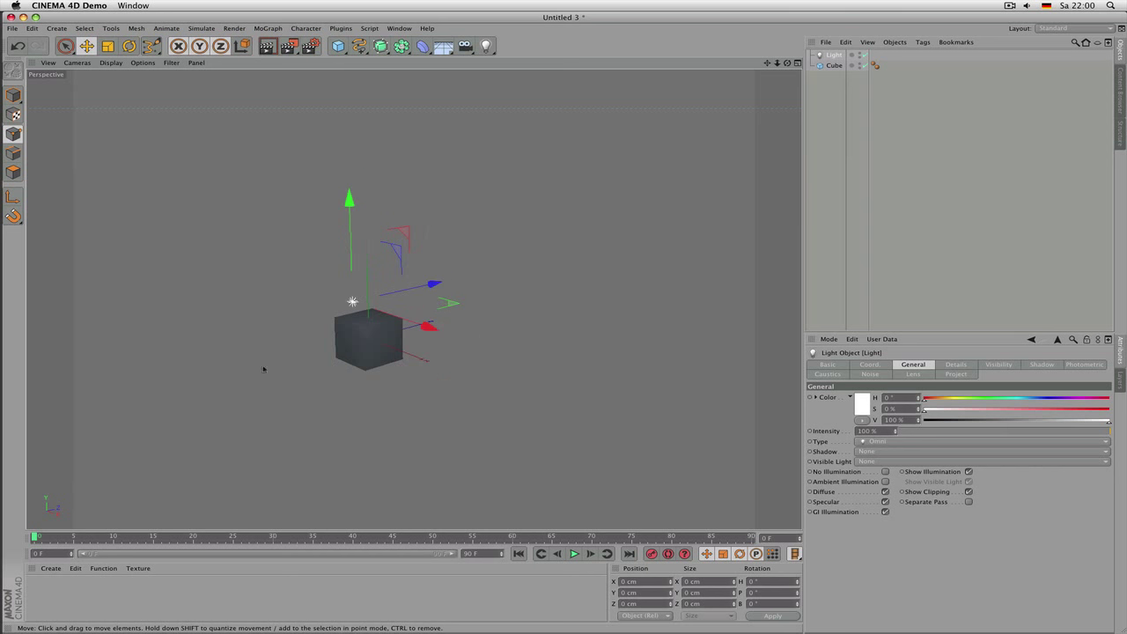
{"action": "scroll", "coordinate": [263, 368], "scroll_direction": "down", "scroll_amount": 1}
{"action": "scroll", "coordinate": [337, 338], "scroll_direction": "up", "scroll_amount": 4}
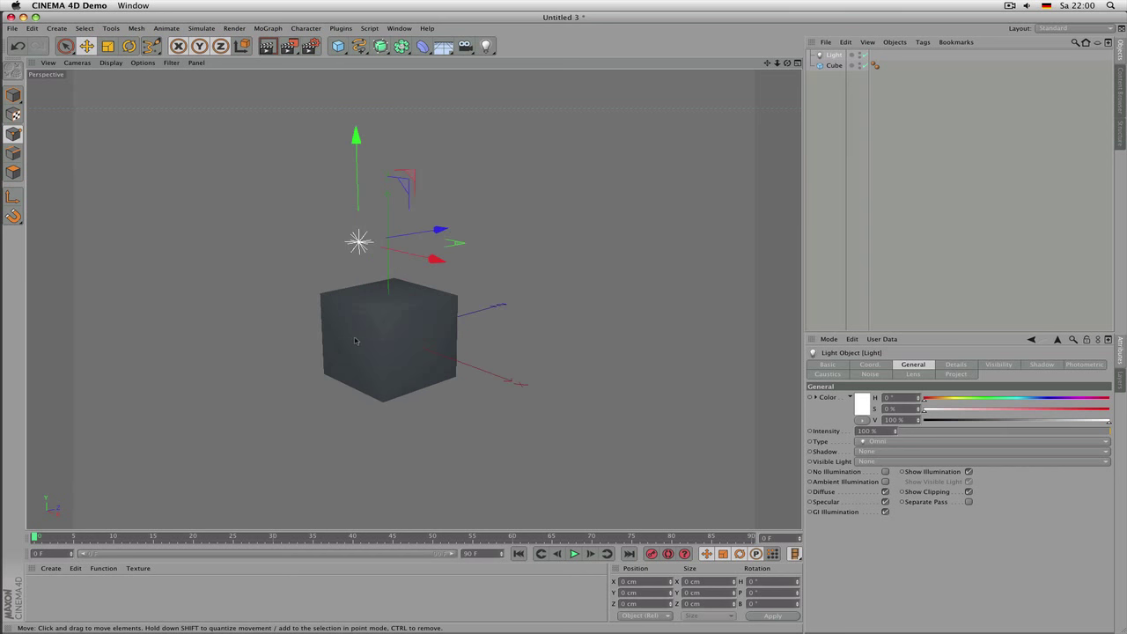
{"action": "scroll", "coordinate": [338, 350], "scroll_direction": "down", "scroll_amount": 1}
{"action": "scroll", "coordinate": [363, 332], "scroll_direction": "down", "scroll_amount": 3}
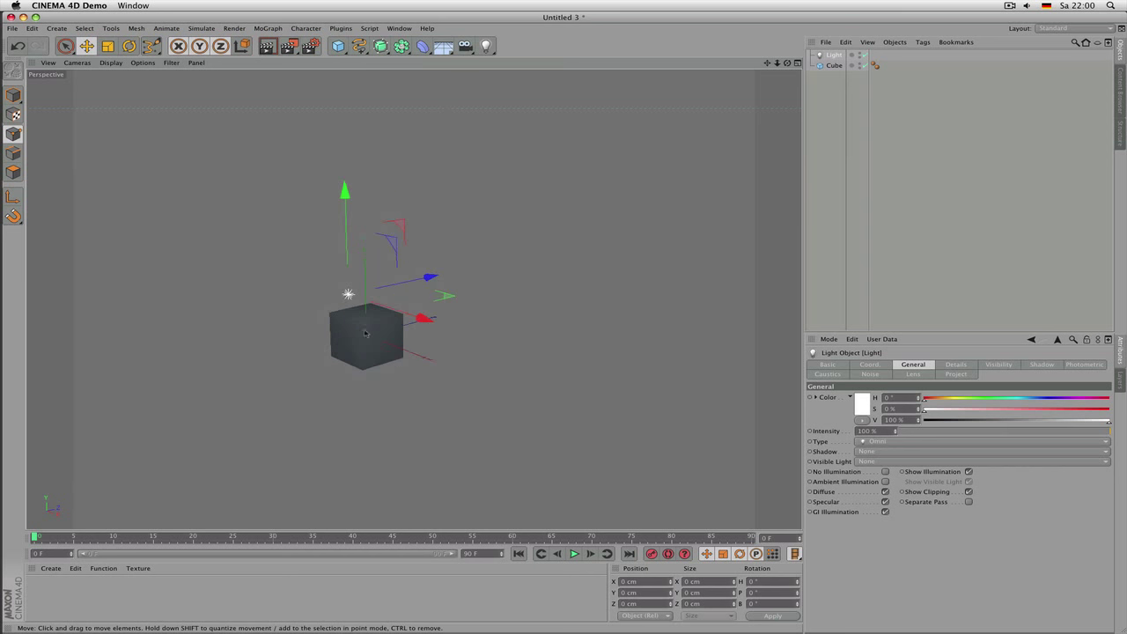
{"action": "scroll", "coordinate": [363, 332], "scroll_direction": "up", "scroll_amount": 3}
{"action": "scroll", "coordinate": [362, 332], "scroll_direction": "up", "scroll_amount": 2}
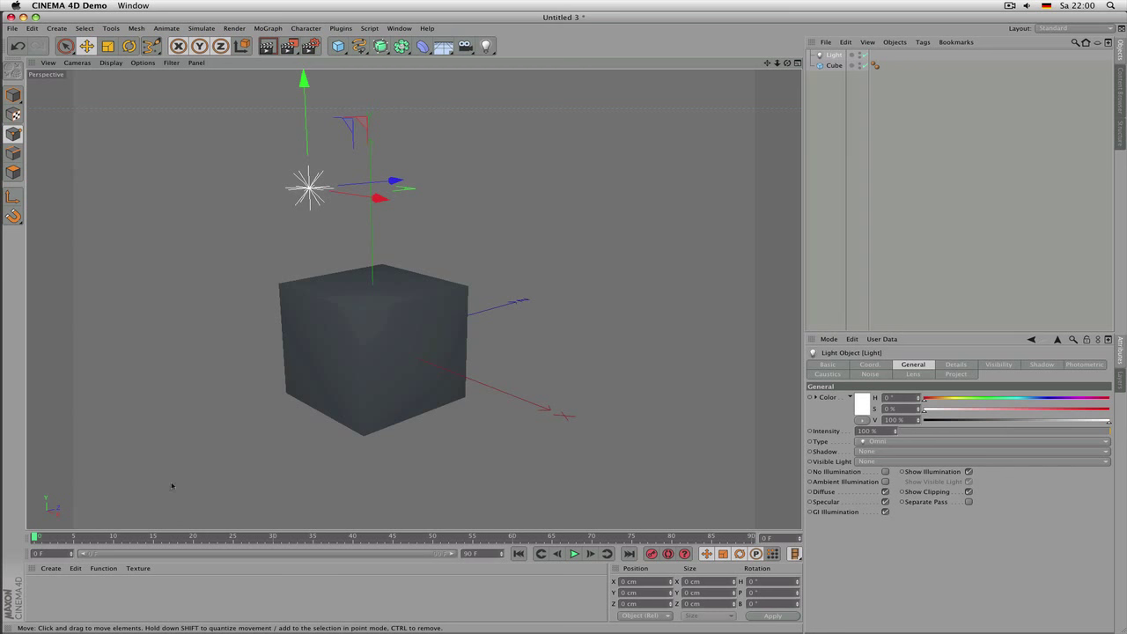
{"action": "scroll", "coordinate": [389, 326], "scroll_direction": "down", "scroll_amount": 3}
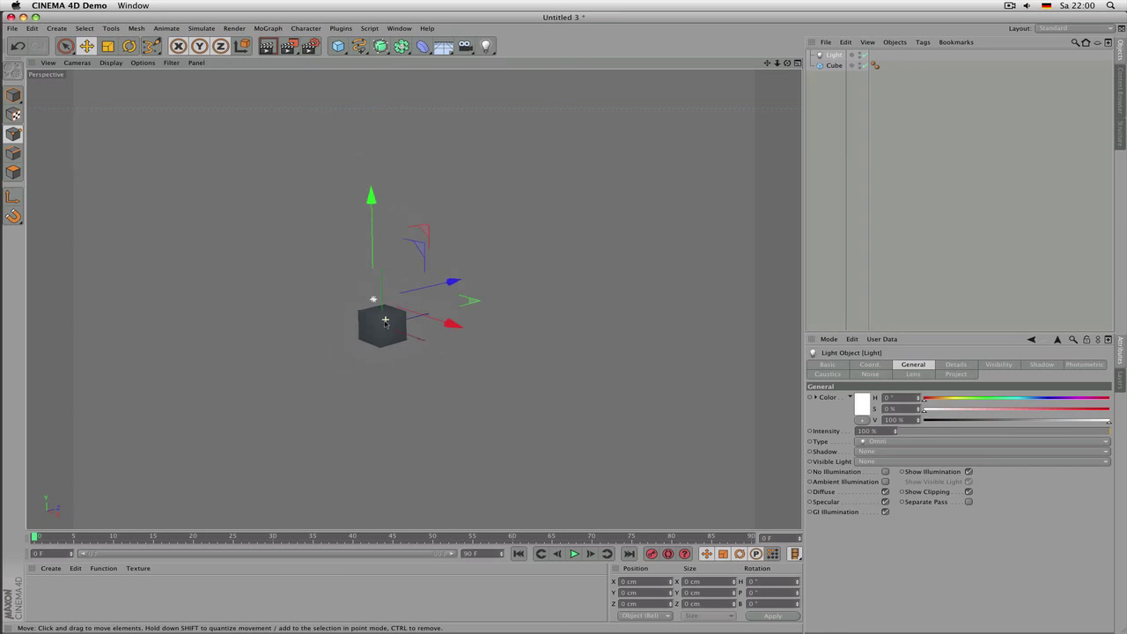
{"action": "scroll", "coordinate": [386, 319], "scroll_direction": "up", "scroll_amount": 3}
{"action": "scroll", "coordinate": [384, 309], "scroll_direction": "up", "scroll_amount": 10}
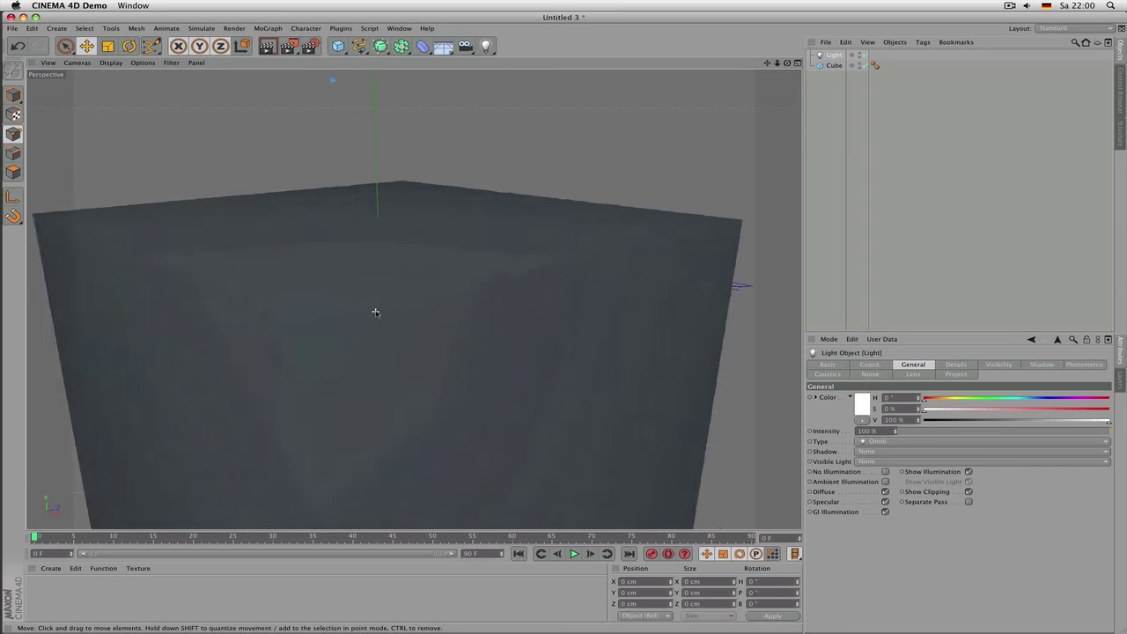
{"action": "scroll", "coordinate": [376, 315], "scroll_direction": "down", "scroll_amount": 8}
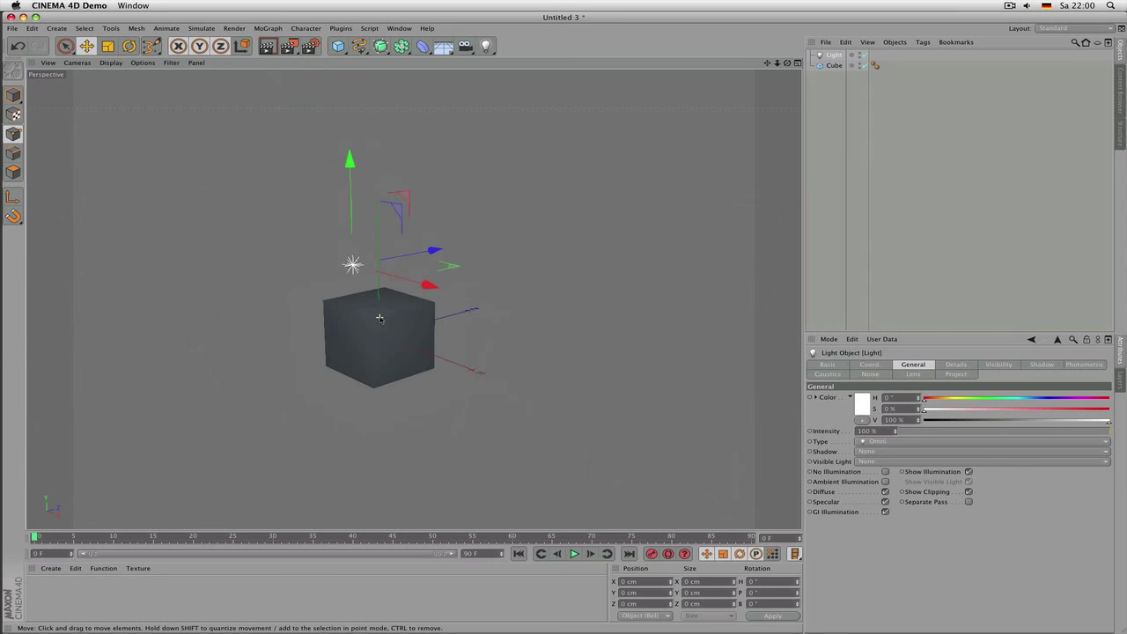
{"action": "scroll", "coordinate": [380, 319], "scroll_direction": "up", "scroll_amount": 3}
{"action": "scroll", "coordinate": [380, 319], "scroll_direction": "up", "scroll_amount": 5}
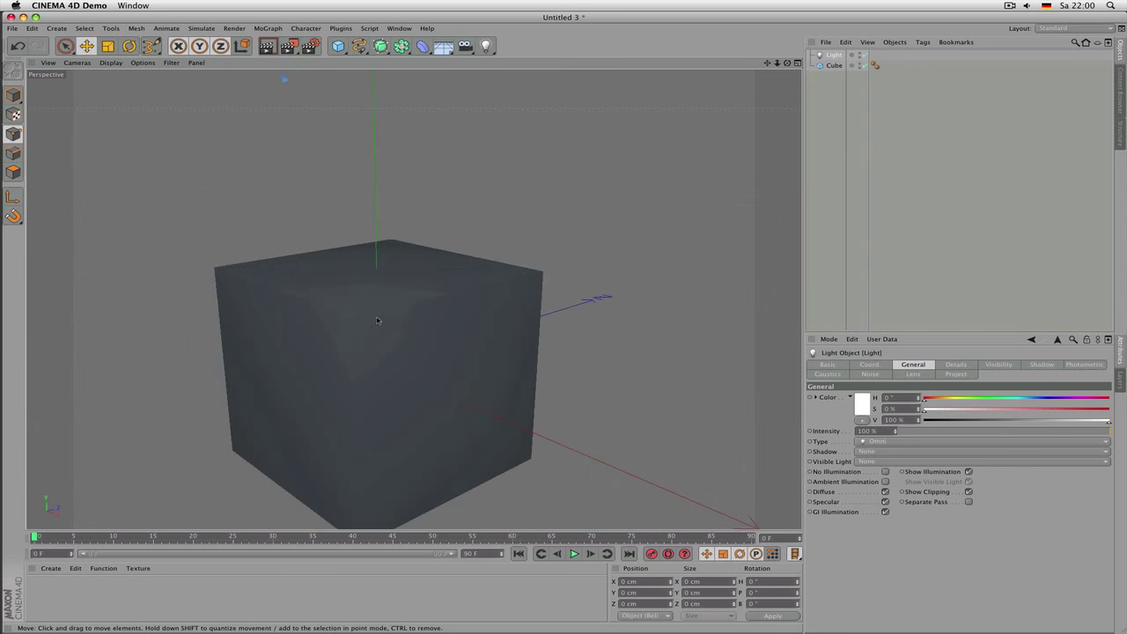
{"action": "scroll", "coordinate": [377, 323], "scroll_direction": "down", "scroll_amount": 6}
{"action": "scroll", "coordinate": [374, 329], "scroll_direction": "down", "scroll_amount": 3}
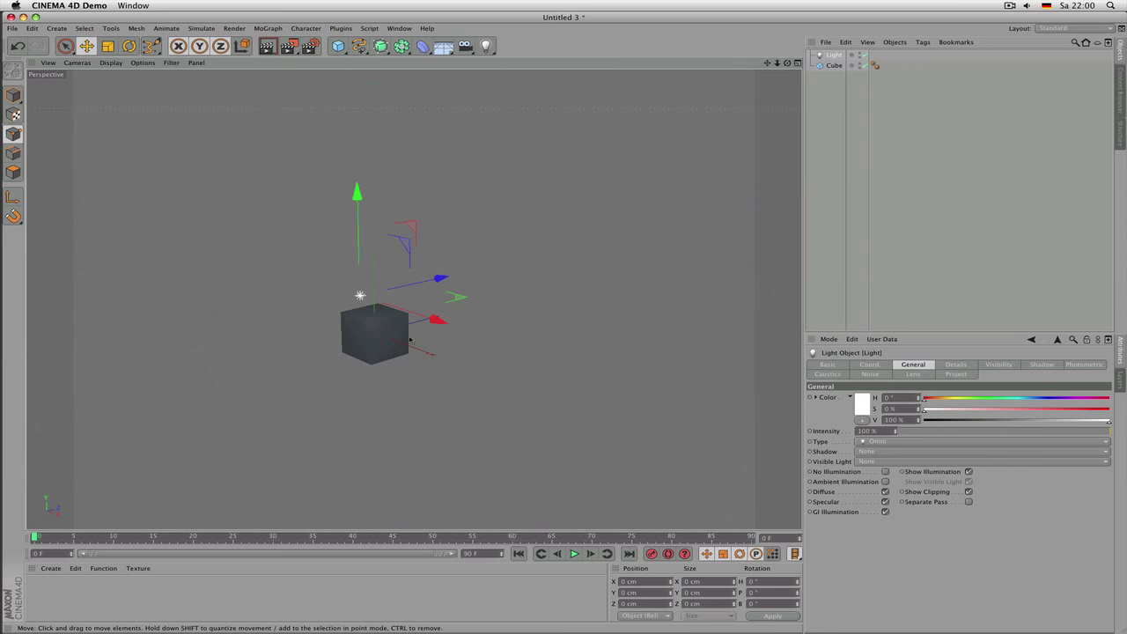
{"action": "scroll", "coordinate": [410, 339], "scroll_direction": "down", "scroll_amount": 2}
{"action": "scroll", "coordinate": [599, 312], "scroll_direction": "up", "scroll_amount": 8}
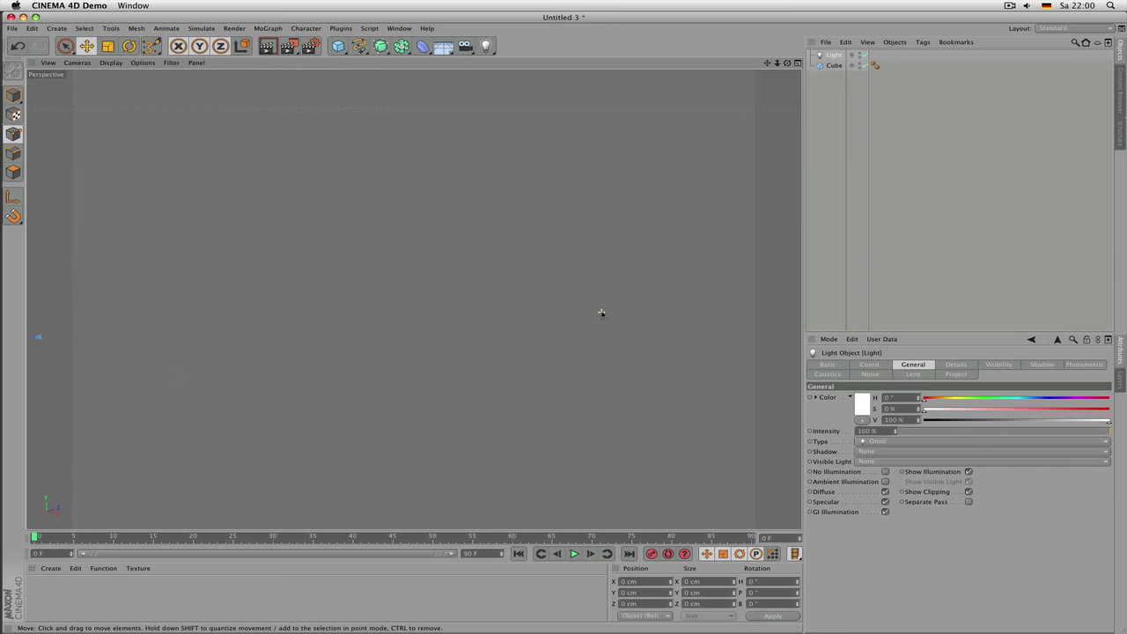
{"action": "scroll", "coordinate": [602, 314], "scroll_direction": "down", "scroll_amount": 5}
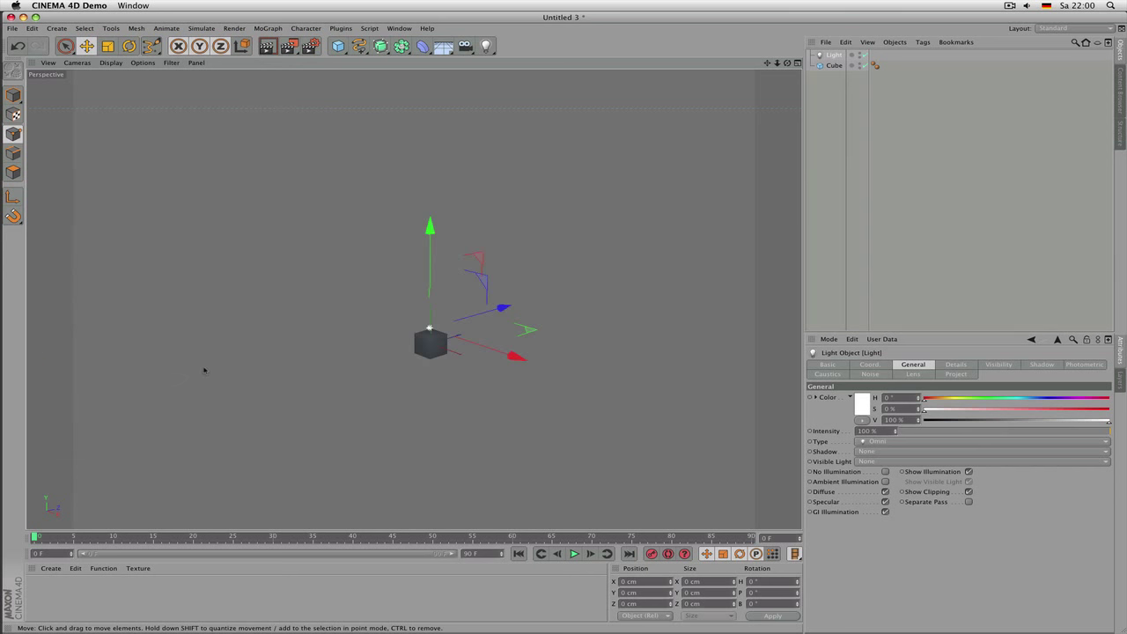
{"action": "scroll", "coordinate": [211, 340], "scroll_direction": "up", "scroll_amount": 6}
{"action": "scroll", "coordinate": [228, 335], "scroll_direction": "down", "scroll_amount": 5}
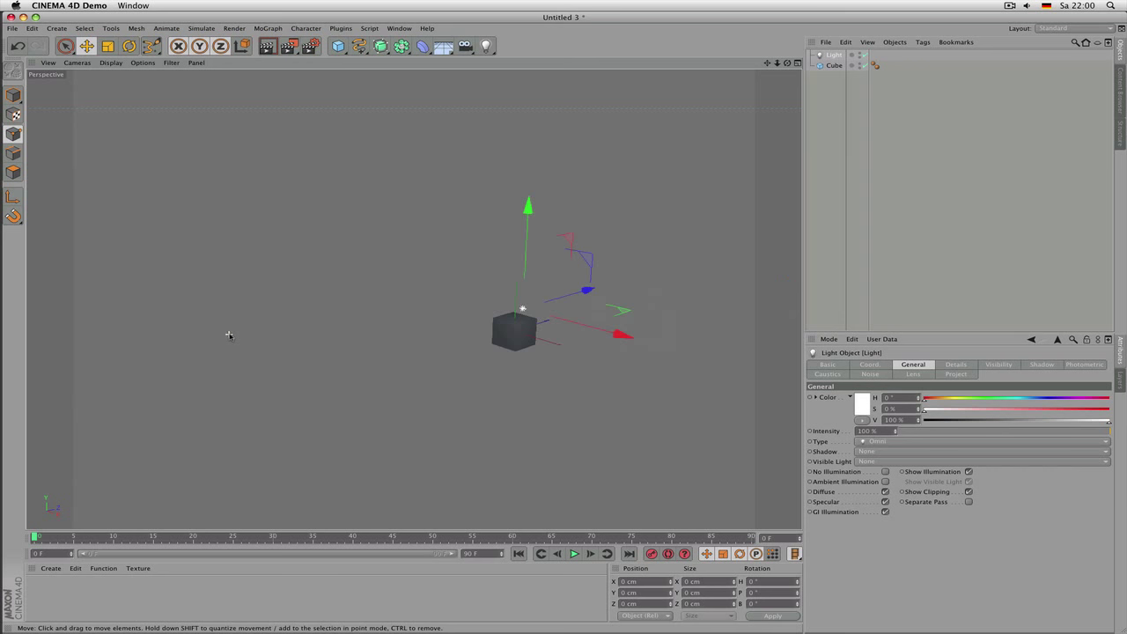
{"action": "scroll", "coordinate": [228, 335], "scroll_direction": "down", "scroll_amount": 3}
{"action": "scroll", "coordinate": [343, 294], "scroll_direction": "up", "scroll_amount": 10}
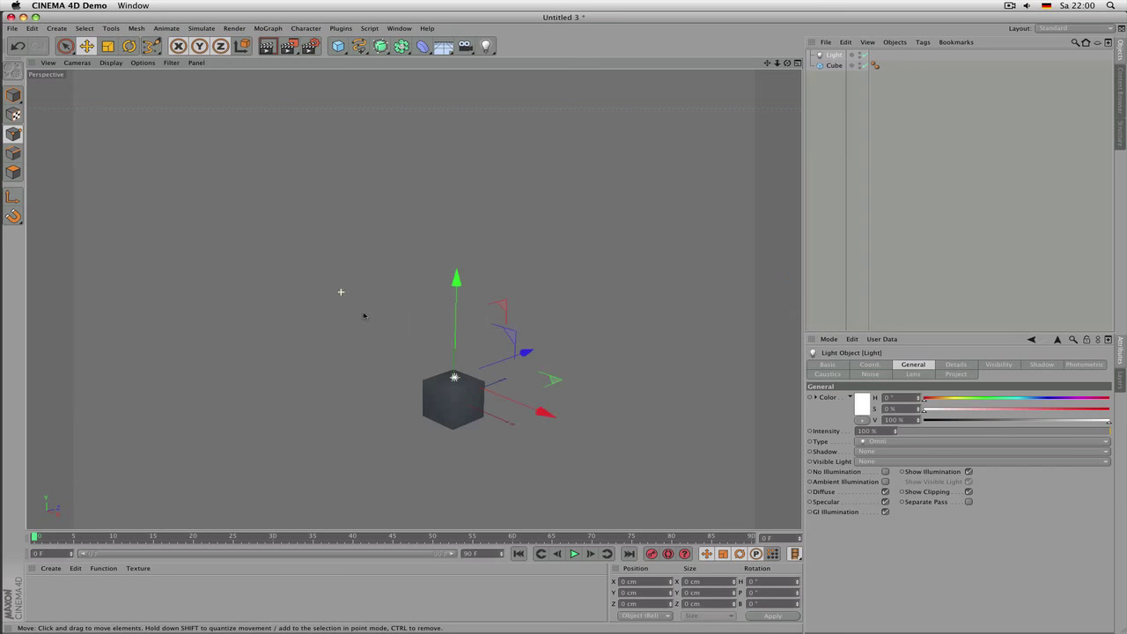
{"action": "scroll", "coordinate": [424, 383], "scroll_direction": "down", "scroll_amount": 8}
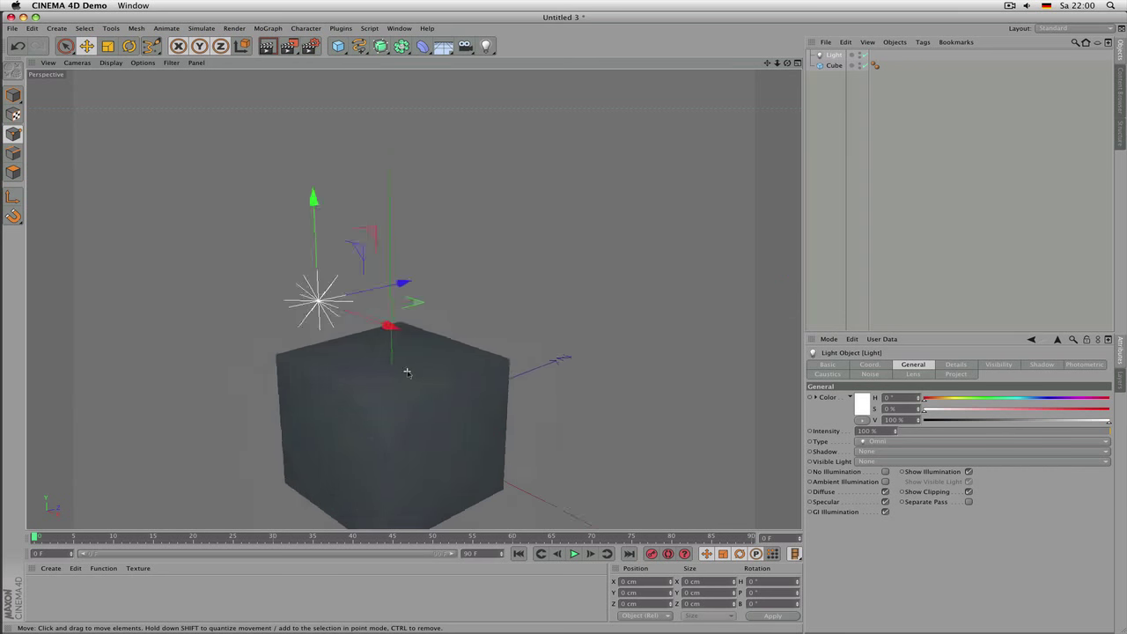
Step: Add a second cube, move it to the upper left, and delete the light
{"action": "left_click", "coordinate": [340, 47]}
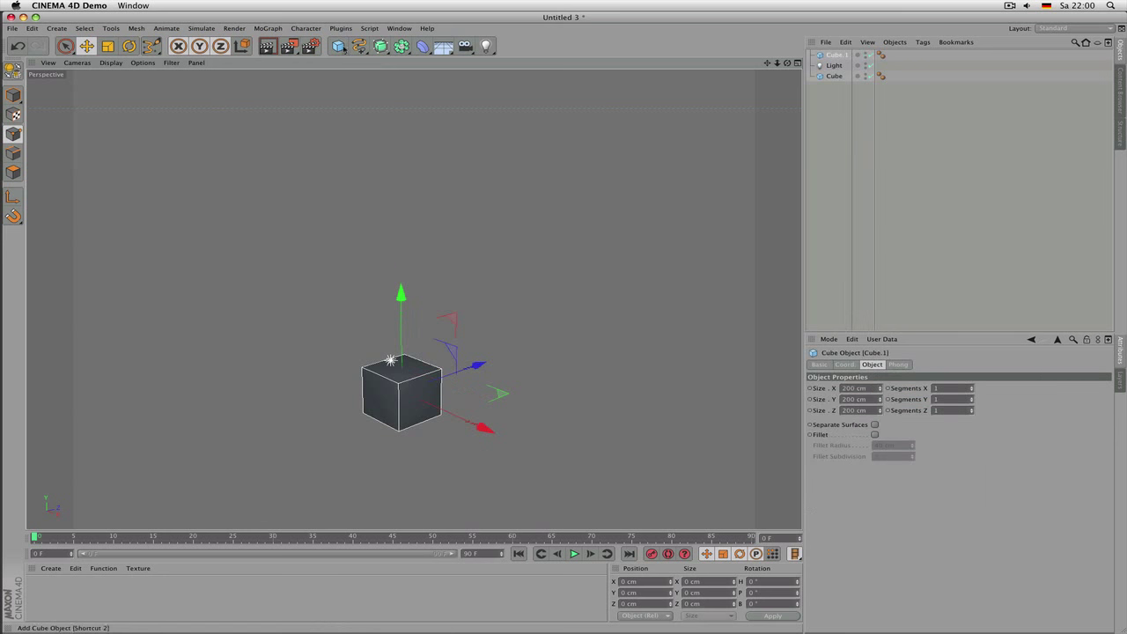
{"action": "left_click_drag", "start_coordinate": [609, 337], "coordinate": [369, 215]}
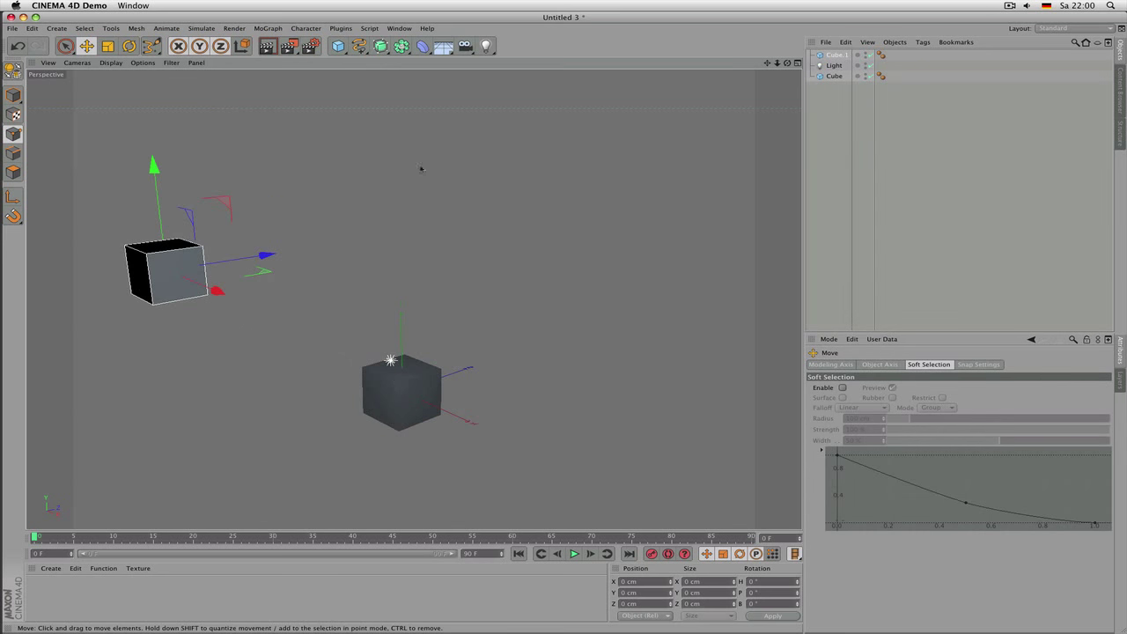
{"action": "left_click", "coordinate": [834, 66]}
{"action": "key", "text": "Delete"}
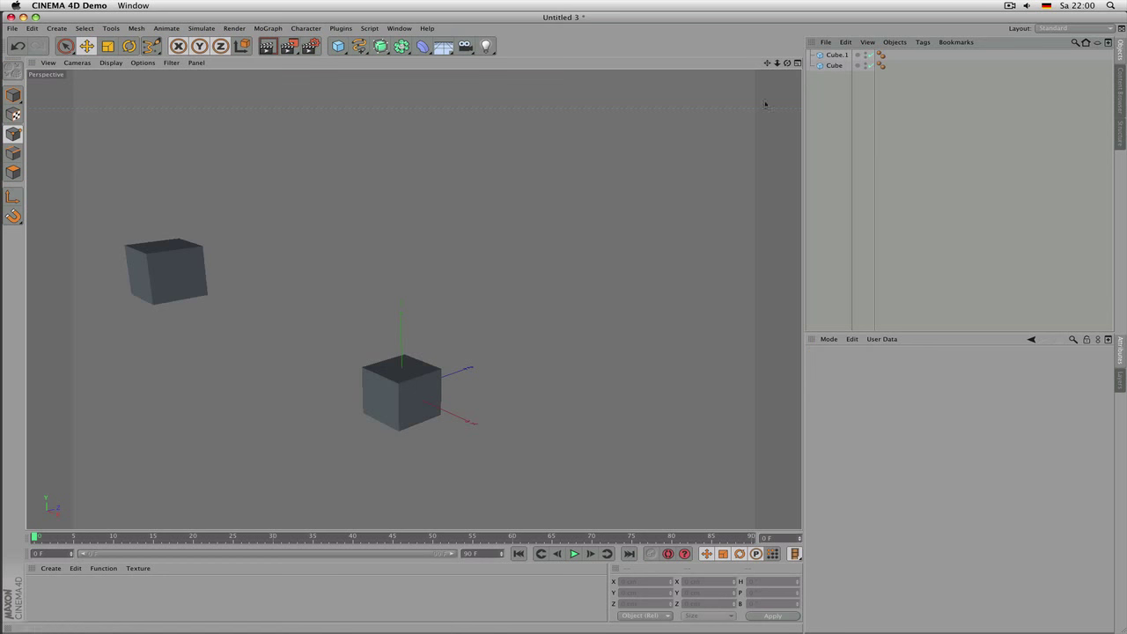
Step: Zoom in and out on the two cubes, then select the upper-left cube
{"action": "scroll", "coordinate": [178, 273], "scroll_direction": "up", "scroll_amount": 10}
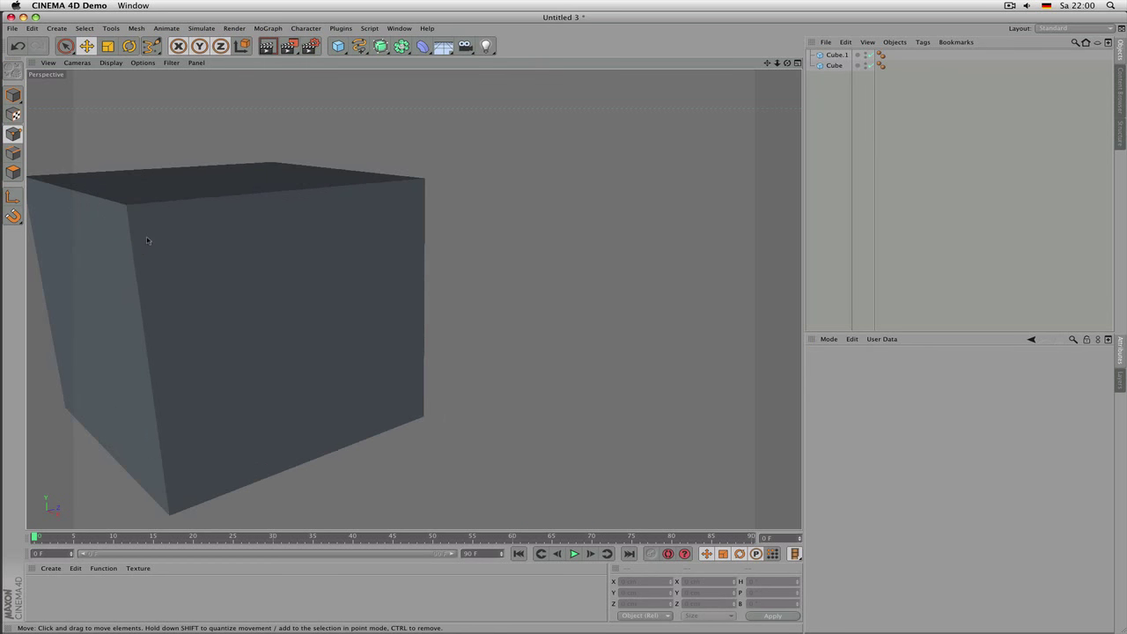
{"action": "scroll", "coordinate": [155, 232], "scroll_direction": "down", "scroll_amount": 10}
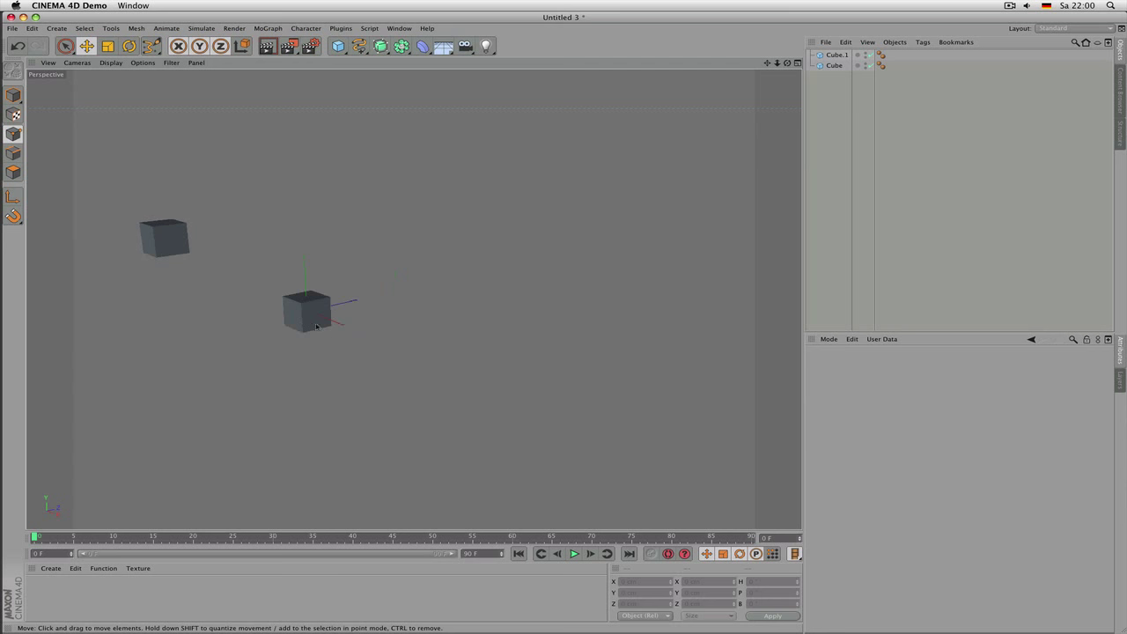
{"action": "scroll", "coordinate": [308, 314], "scroll_direction": "up", "scroll_amount": 8}
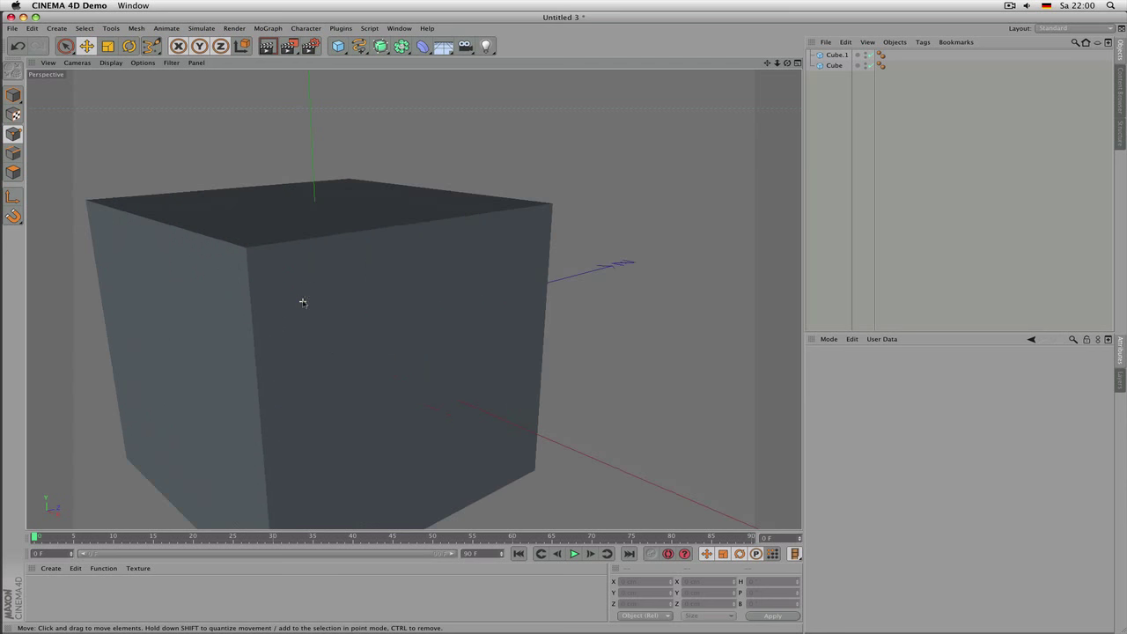
{"action": "scroll", "coordinate": [309, 307], "scroll_direction": "down", "scroll_amount": 8}
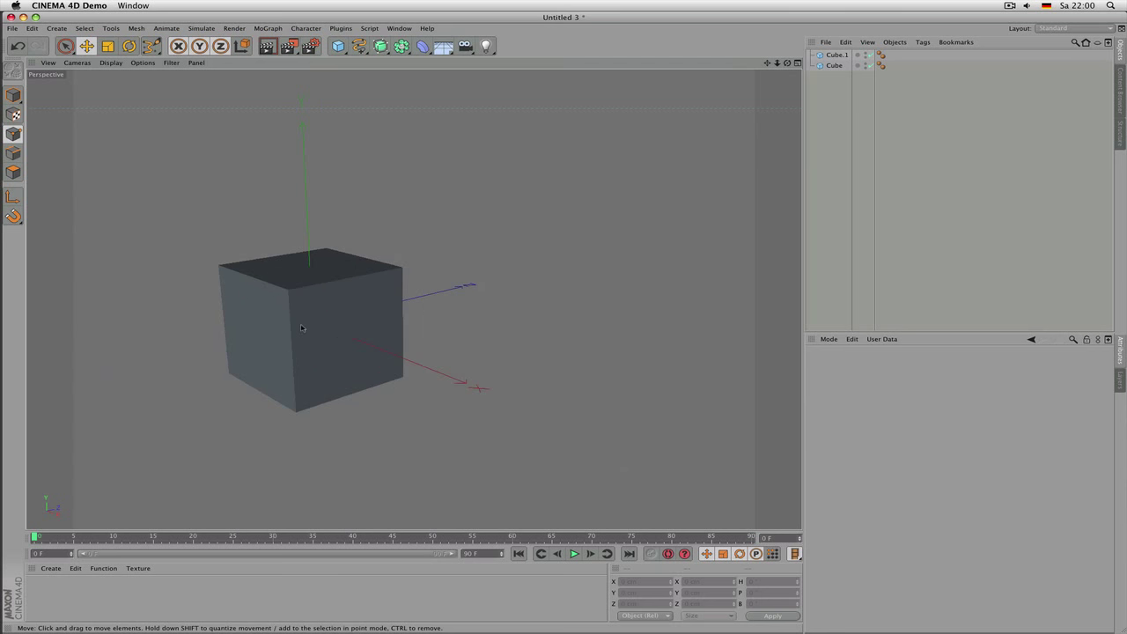
{"action": "scroll", "coordinate": [308, 319], "scroll_direction": "down", "scroll_amount": 2}
{"action": "scroll", "coordinate": [316, 324], "scroll_direction": "down", "scroll_amount": 3}
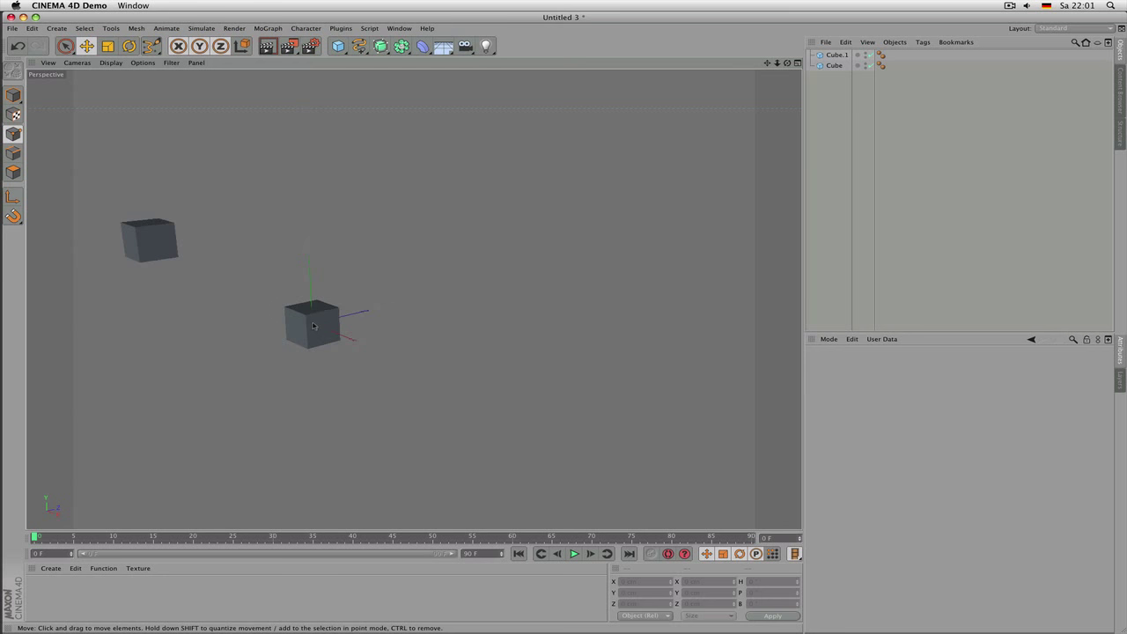
{"action": "scroll", "coordinate": [312, 324], "scroll_direction": "up", "scroll_amount": 8}
{"action": "scroll", "coordinate": [307, 318], "scroll_direction": "down", "scroll_amount": 4}
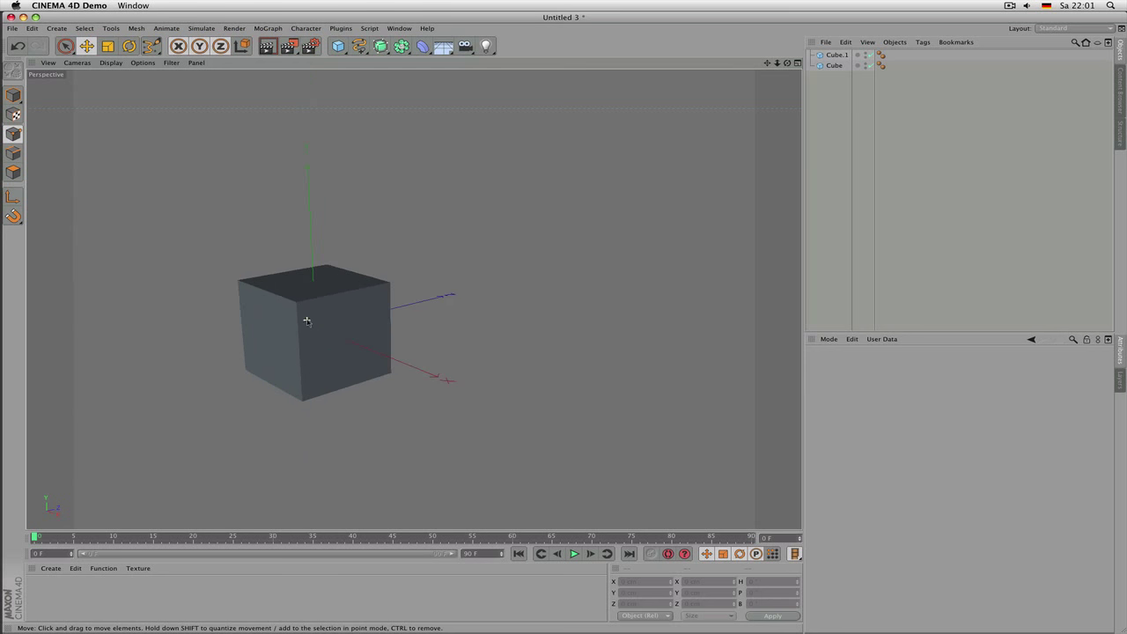
{"action": "scroll", "coordinate": [308, 320], "scroll_direction": "down", "scroll_amount": 8}
{"action": "scroll", "coordinate": [170, 268], "scroll_direction": "up", "scroll_amount": 4}
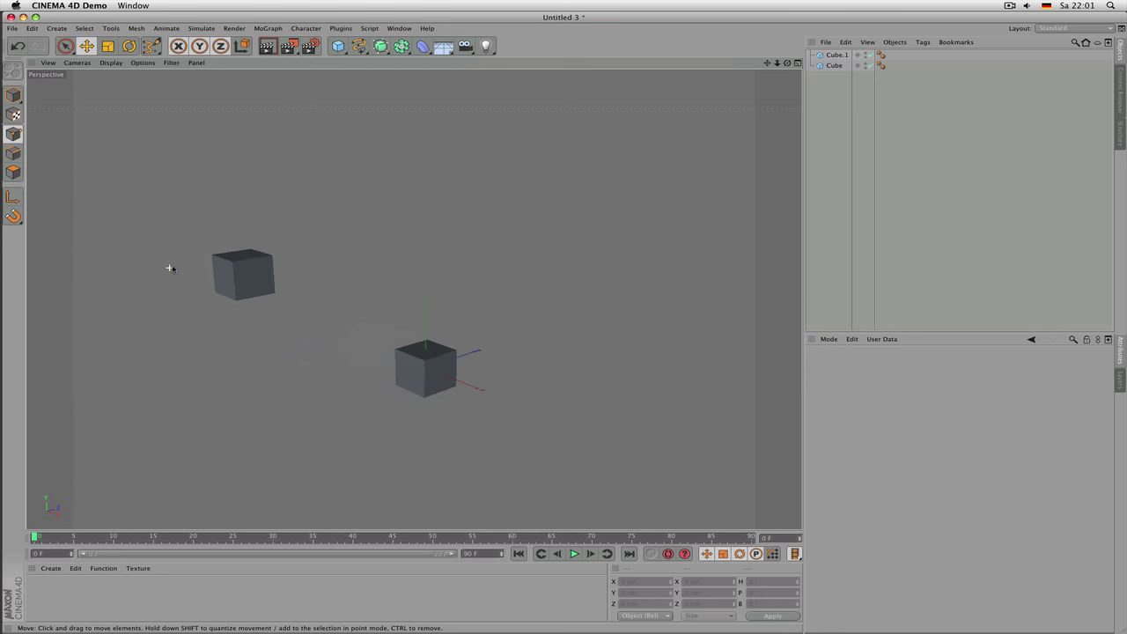
{"action": "scroll", "coordinate": [236, 275], "scroll_direction": "up", "scroll_amount": 4}
{"action": "left_click", "coordinate": [236, 273]}
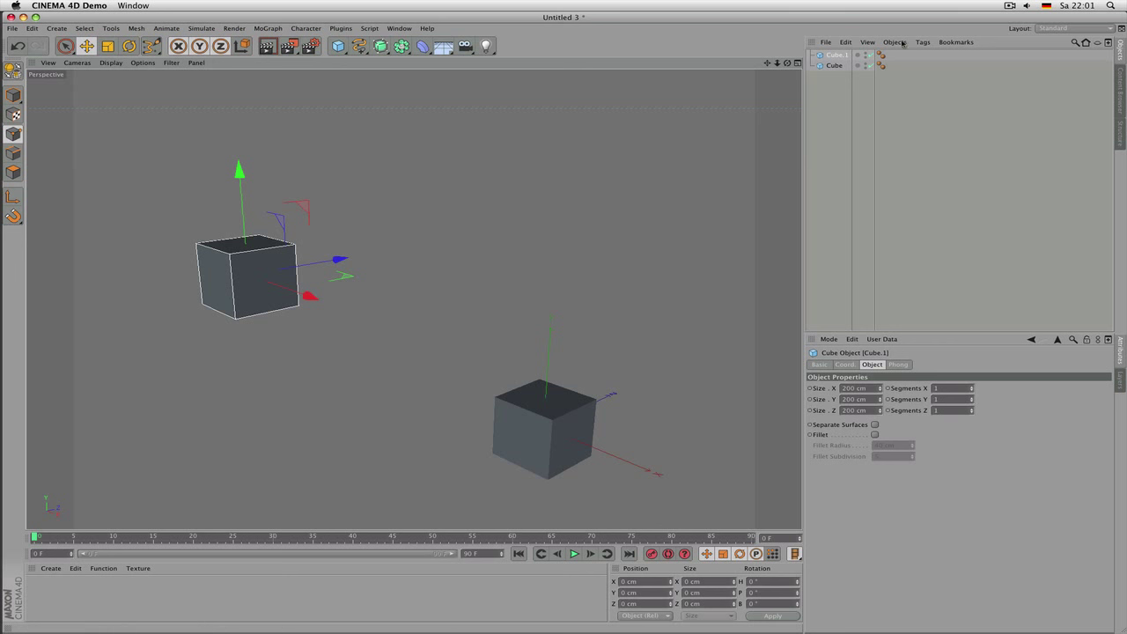
Step: Delete the upper-left cube, frame the remaining cube with H, and orbit to view it from above
{"action": "key", "text": "Delete"}
{"action": "key", "text": "h"}
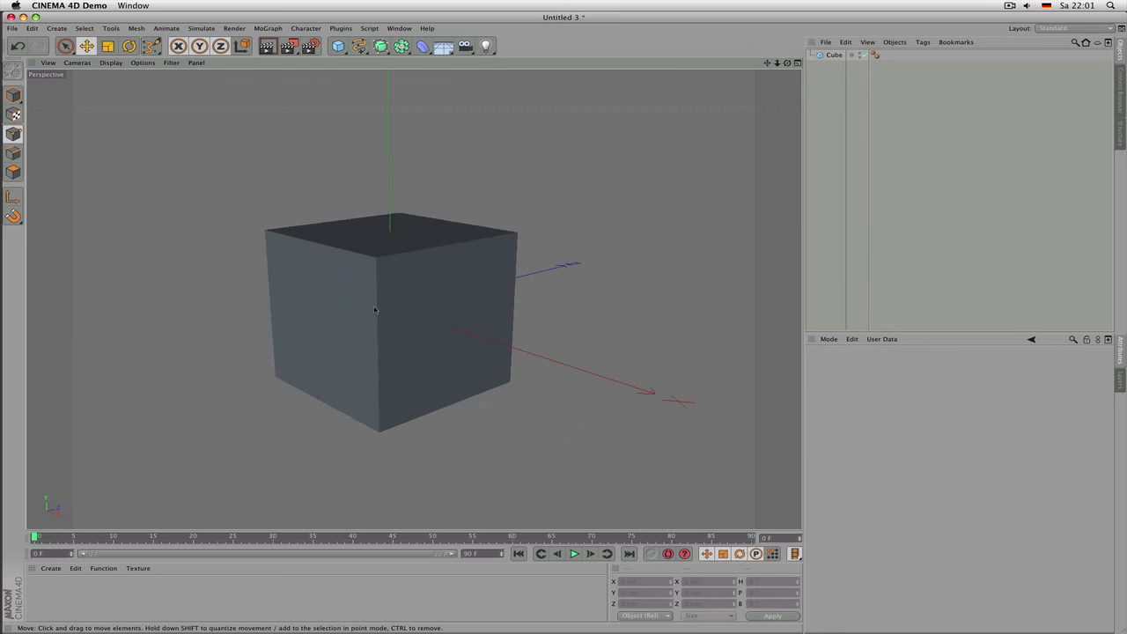
{"action": "left_click_drag", "start_coordinate": [374, 309], "coordinate": [317, 347], "text": "alt"}
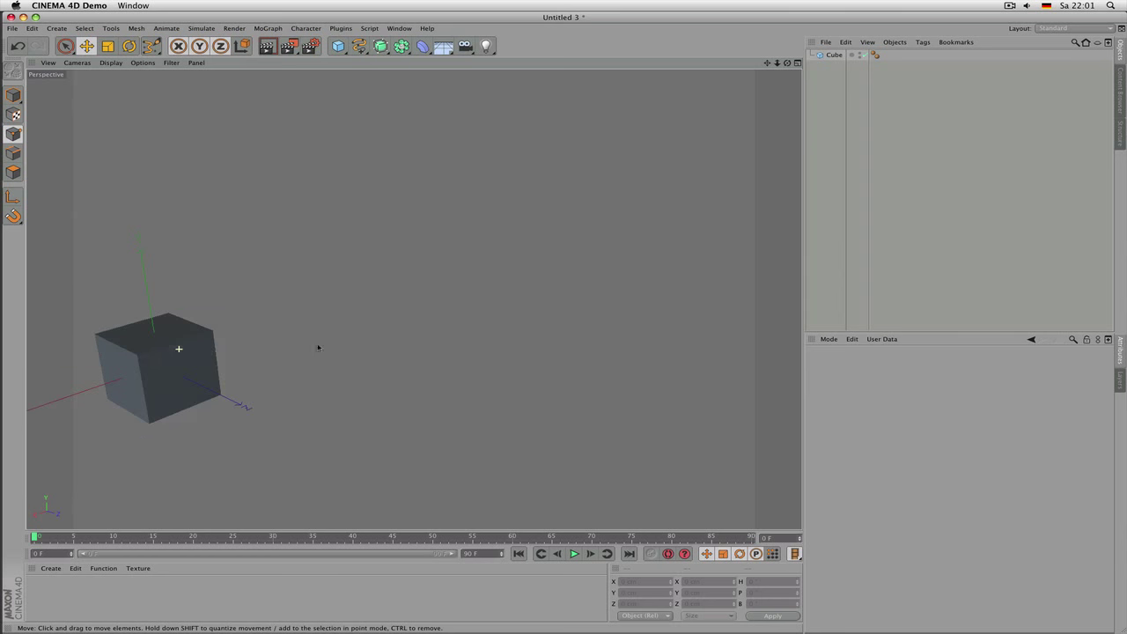
{"action": "left_click_drag", "start_coordinate": [151, 358], "coordinate": [404, 374], "text": "alt"}
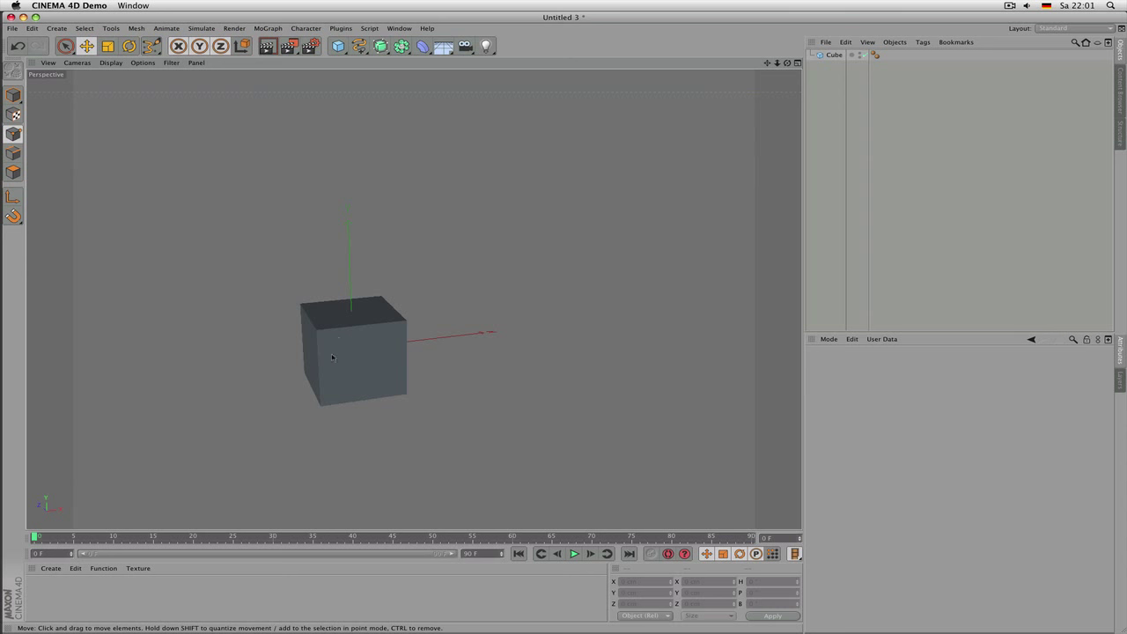
{"action": "left_click_drag", "start_coordinate": [325, 265], "coordinate": [403, 280], "text": "alt"}
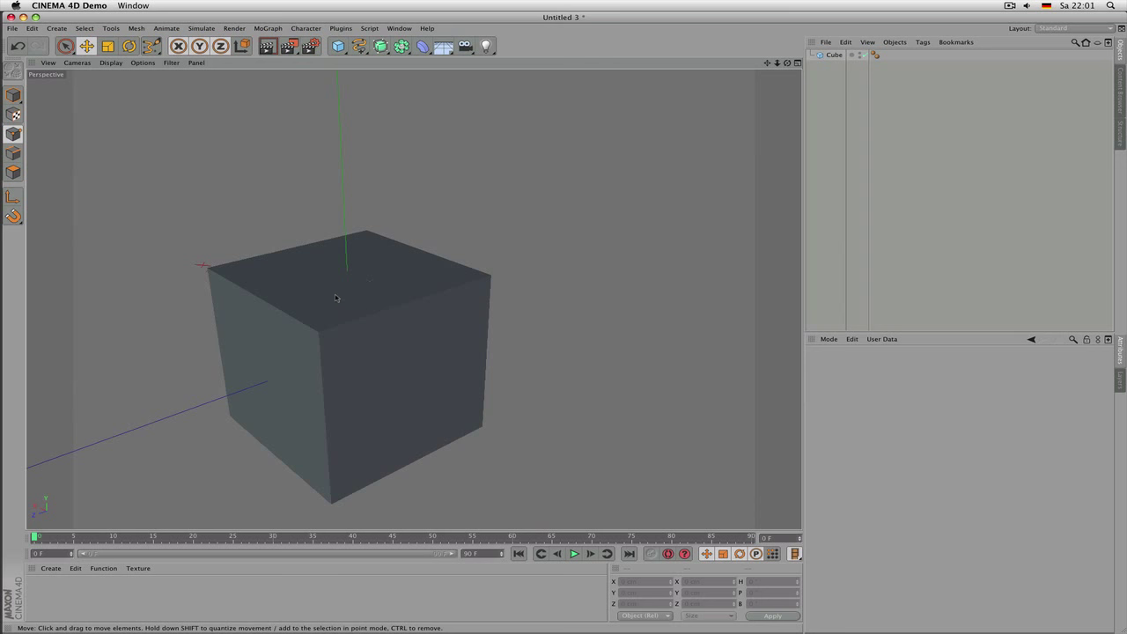
{"action": "left_click_drag", "start_coordinate": [269, 321], "coordinate": [348, 306], "text": "alt"}
Step: Pan the cube to the left and zoom in and out on it
{"action": "middle_click_drag", "start_coordinate": [528, 301], "coordinate": [365, 285], "text": "alt"}
{"action": "scroll", "coordinate": [410, 262], "scroll_direction": "down", "scroll_amount": 5}
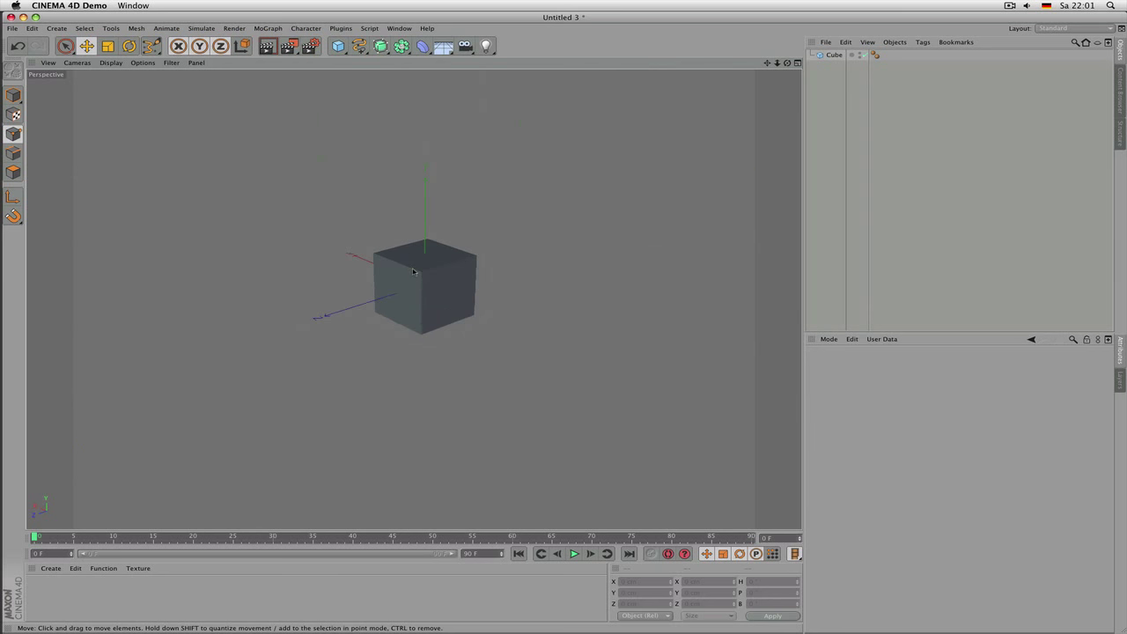
{"action": "scroll", "coordinate": [414, 270], "scroll_direction": "down", "scroll_amount": 2}
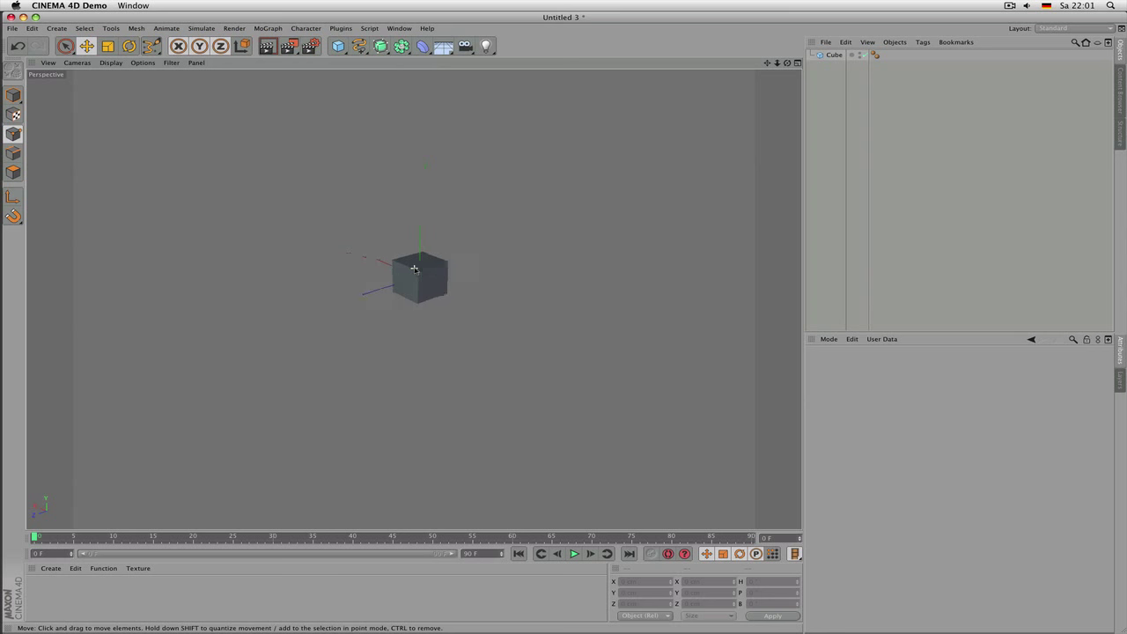
{"action": "scroll", "coordinate": [418, 271], "scroll_direction": "up", "scroll_amount": 10}
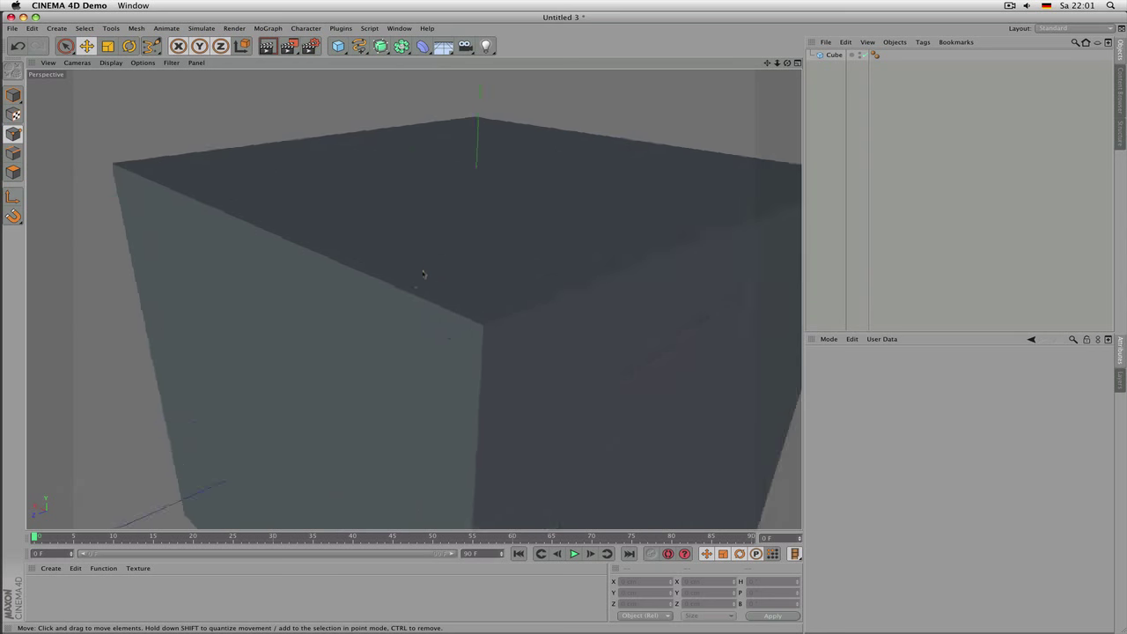
{"action": "scroll", "coordinate": [423, 274], "scroll_direction": "up", "scroll_amount": 3}
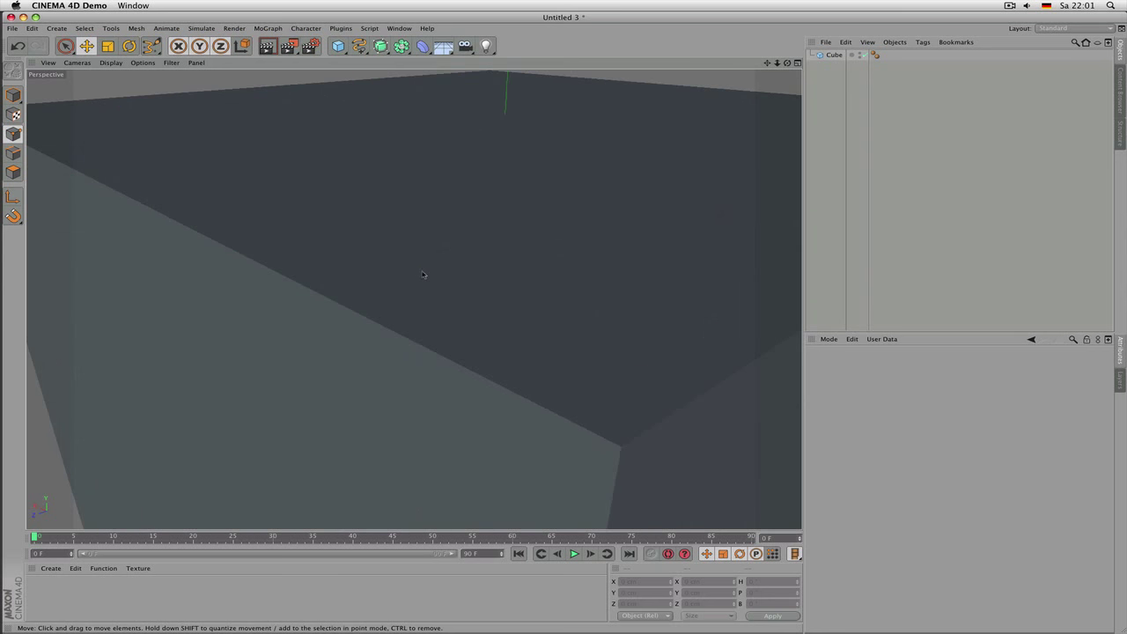
{"action": "scroll", "coordinate": [423, 274], "scroll_direction": "down", "scroll_amount": 12}
{"action": "scroll", "coordinate": [423, 274], "scroll_direction": "down", "scroll_amount": 4}
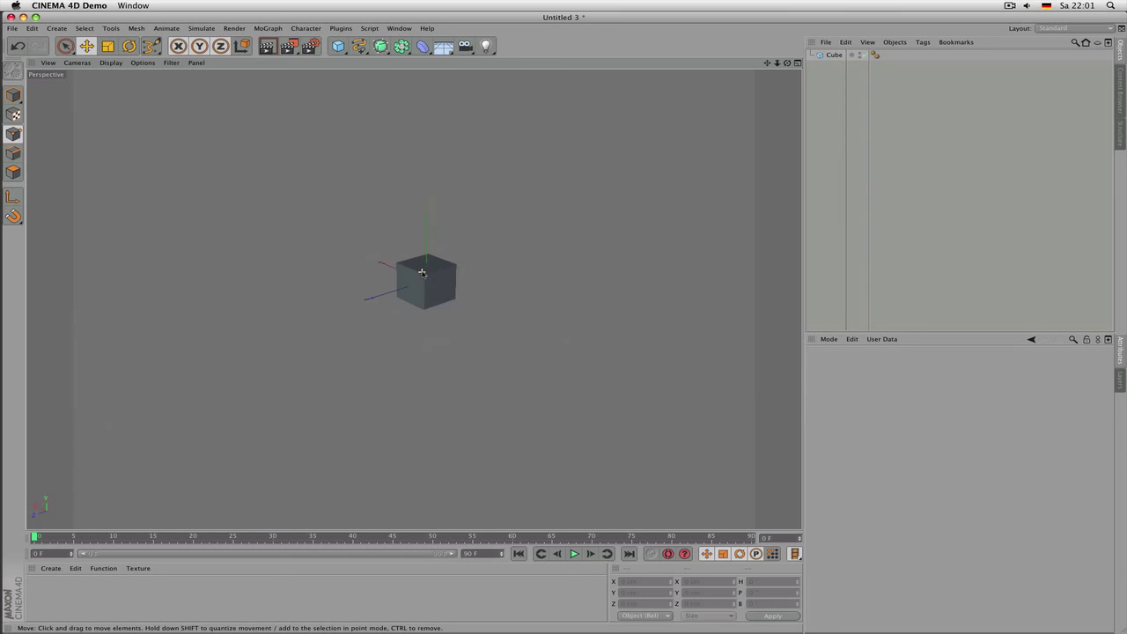
{"action": "scroll", "coordinate": [423, 274], "scroll_direction": "up", "scroll_amount": 7}
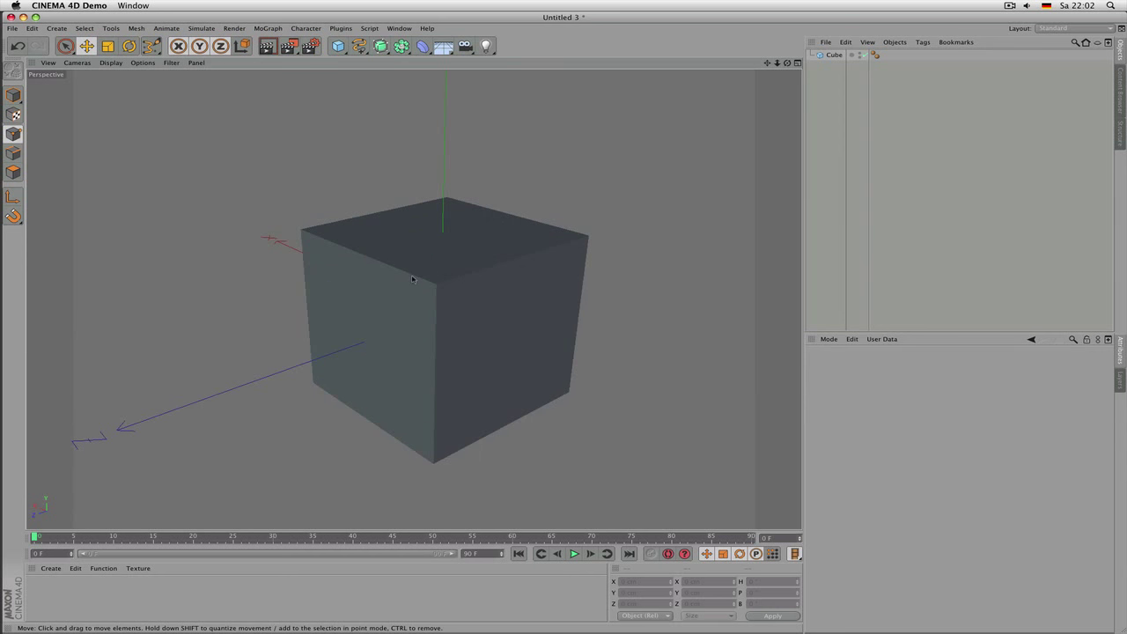
Step: Zoom, orbit and pan around the single cube, ending on a close view of it
{"action": "right_click_drag", "start_coordinate": [414, 280], "coordinate": [201, 335], "text": "alt"}
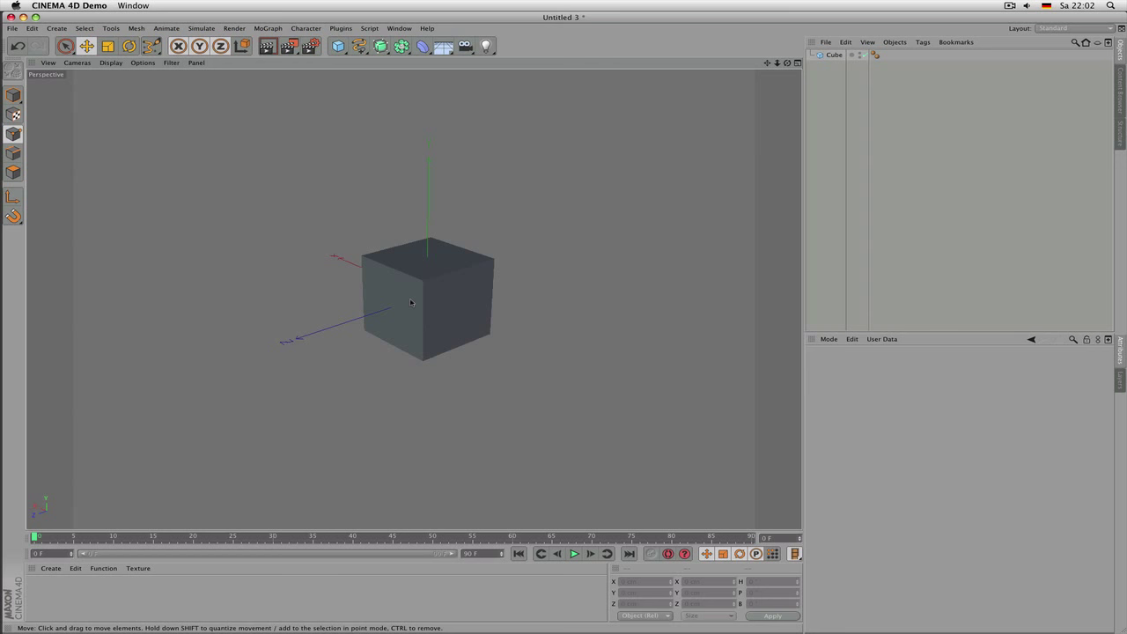
{"action": "right_click_drag", "start_coordinate": [411, 303], "coordinate": [490, 308], "text": "alt"}
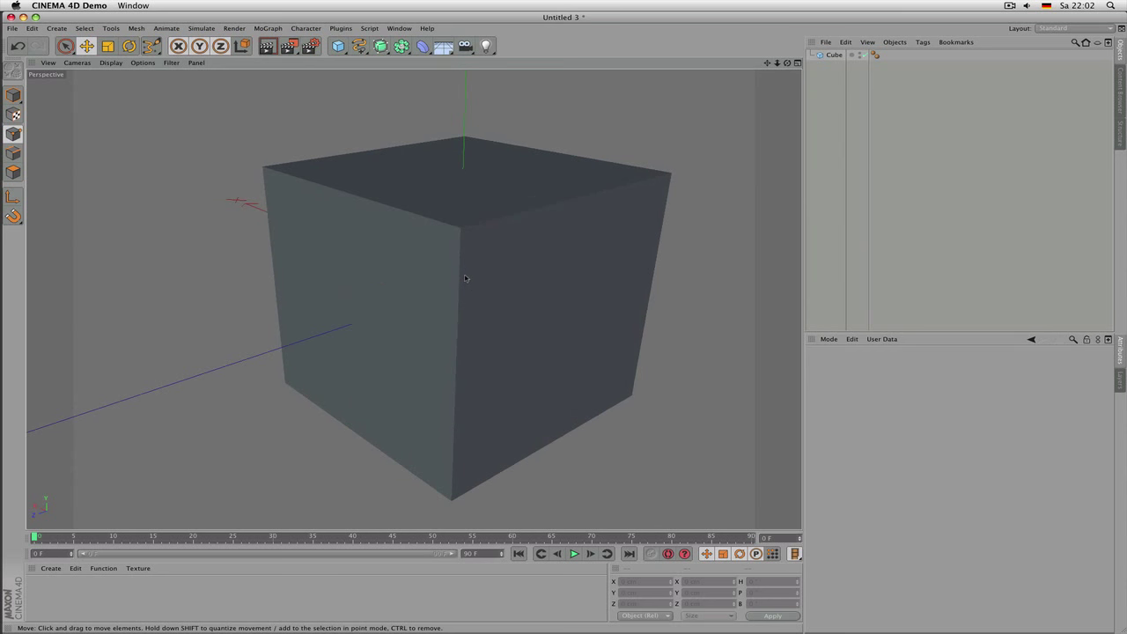
{"action": "left_click_drag", "start_coordinate": [466, 279], "coordinate": [458, 328], "text": "alt"}
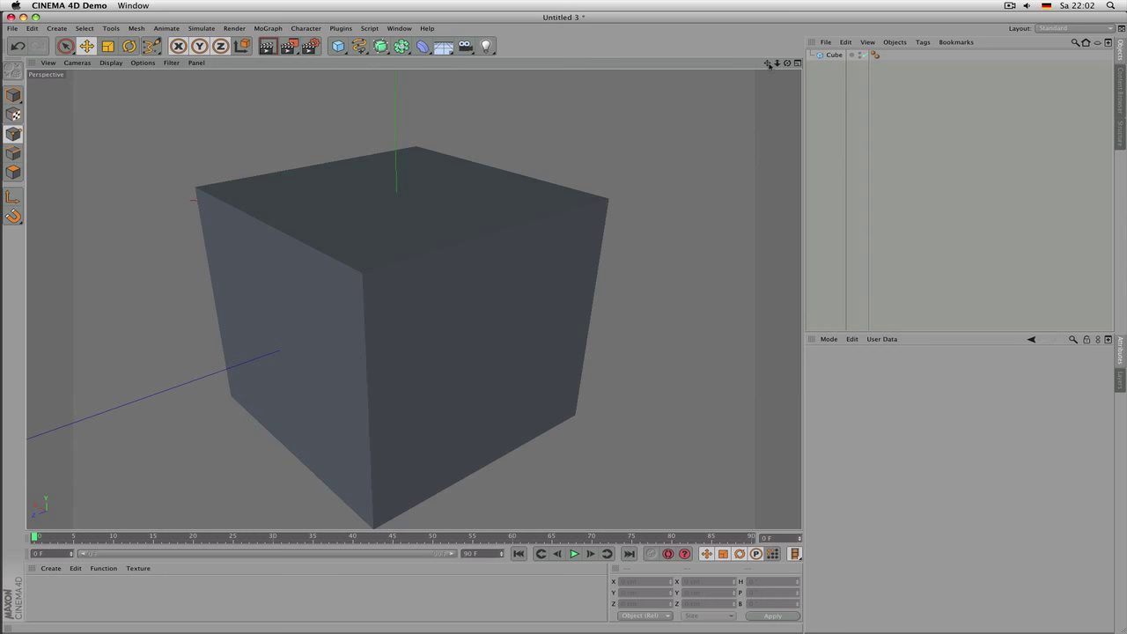
{"action": "left_click_drag", "start_coordinate": [769, 65], "coordinate": [414, 300]}
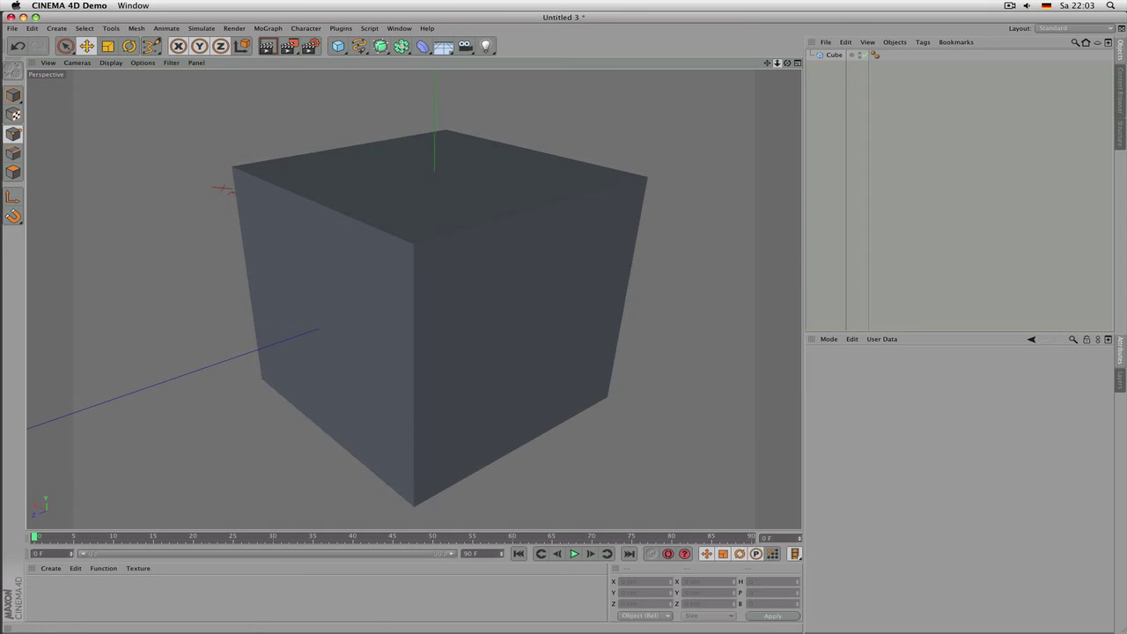
{"action": "left_click_drag", "start_coordinate": [777, 62], "coordinate": [464, 227]}
{"action": "scroll", "coordinate": [465, 227], "scroll_direction": "down", "scroll_amount": 3}
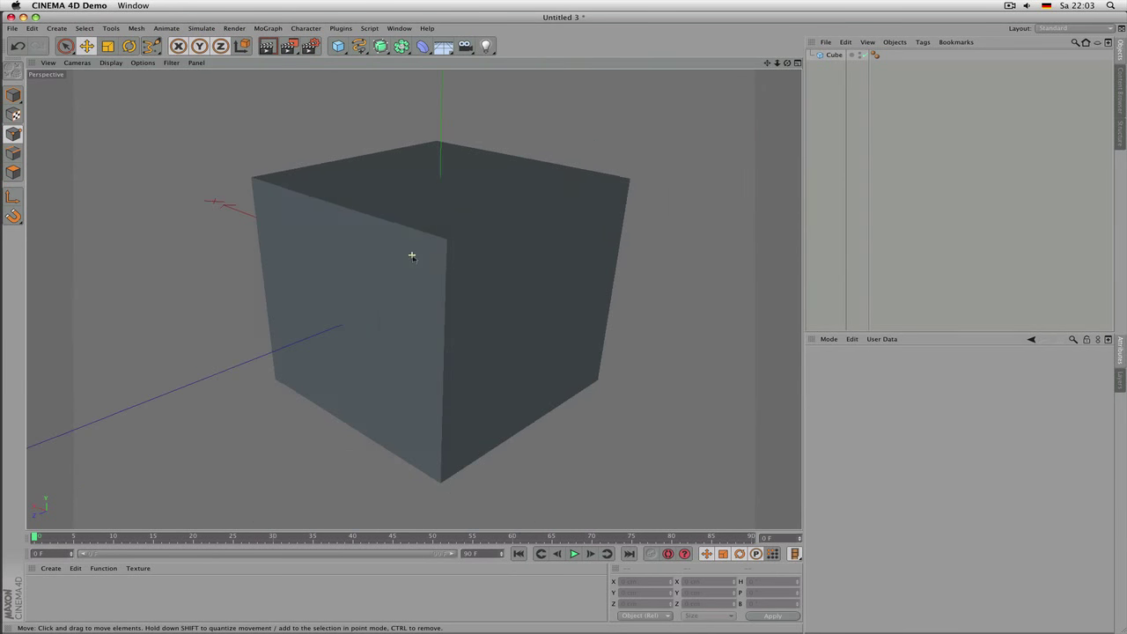
{"action": "left_click_drag", "start_coordinate": [411, 252], "coordinate": [476, 252], "text": "alt"}
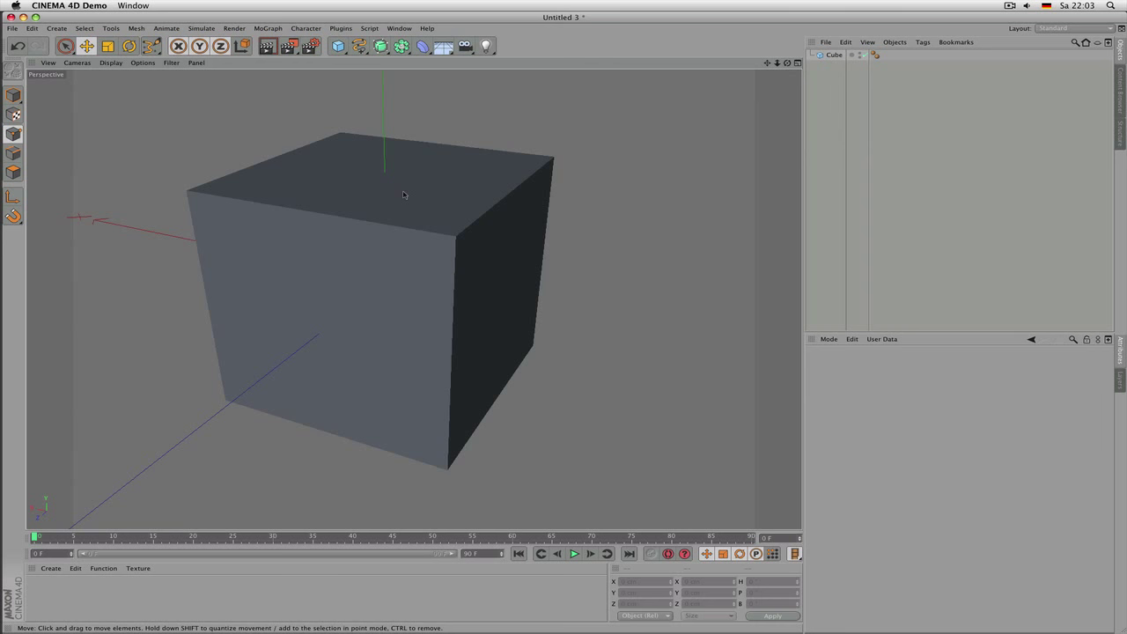
Step: Toggle between the single Perspective view and the four-view layout, ending in four views
{"action": "middle_click", "coordinate": [404, 195]}
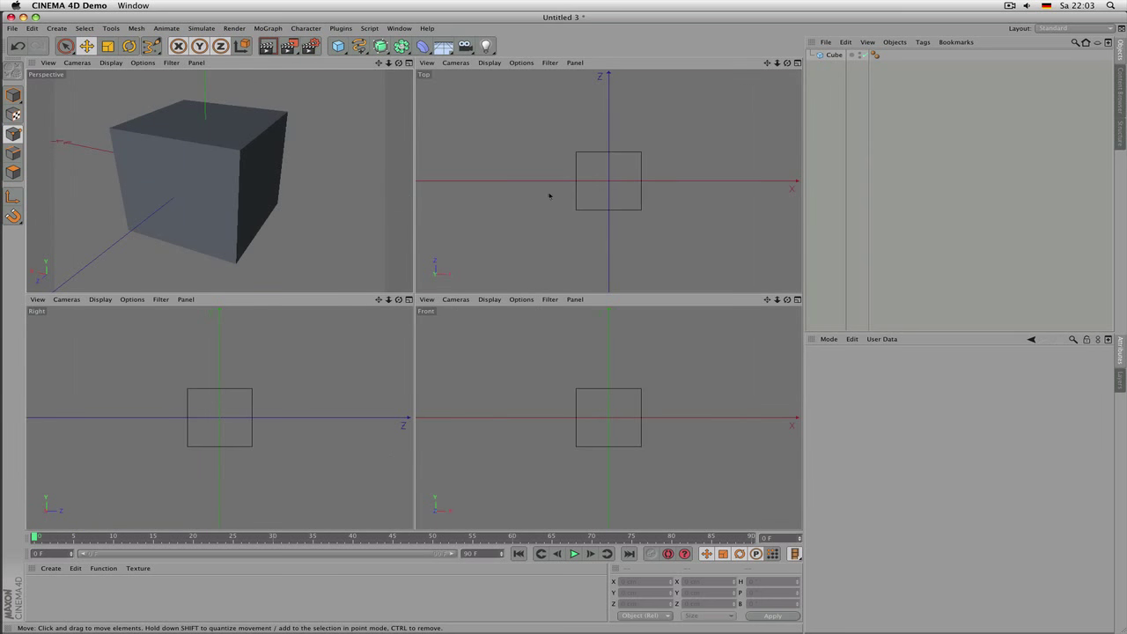
{"action": "middle_click", "coordinate": [331, 147]}
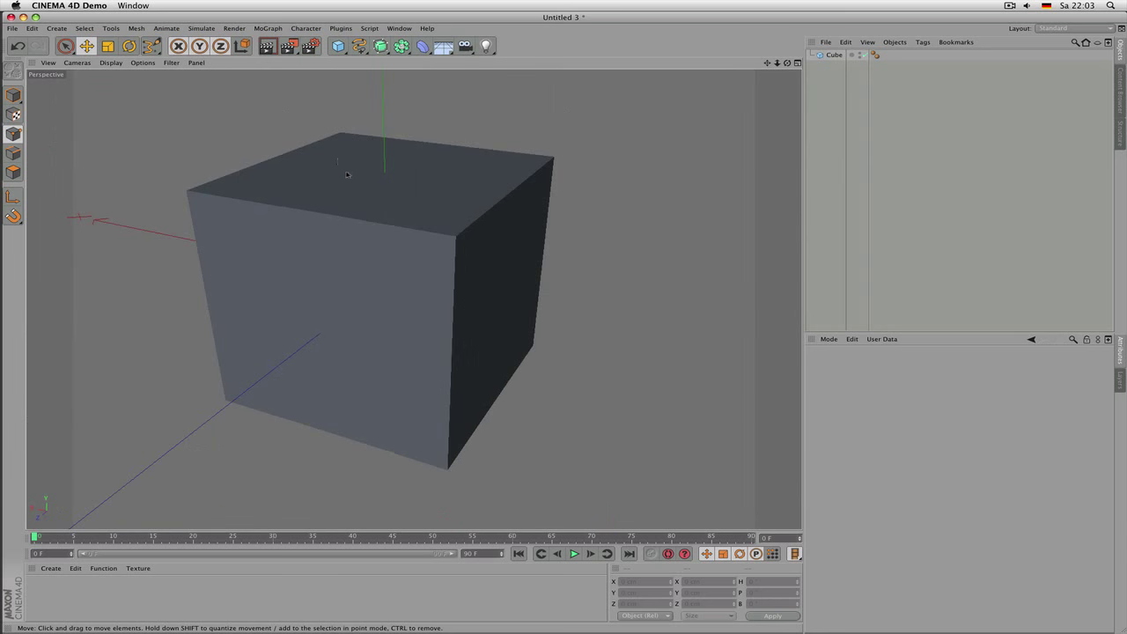
{"action": "middle_click", "coordinate": [347, 175]}
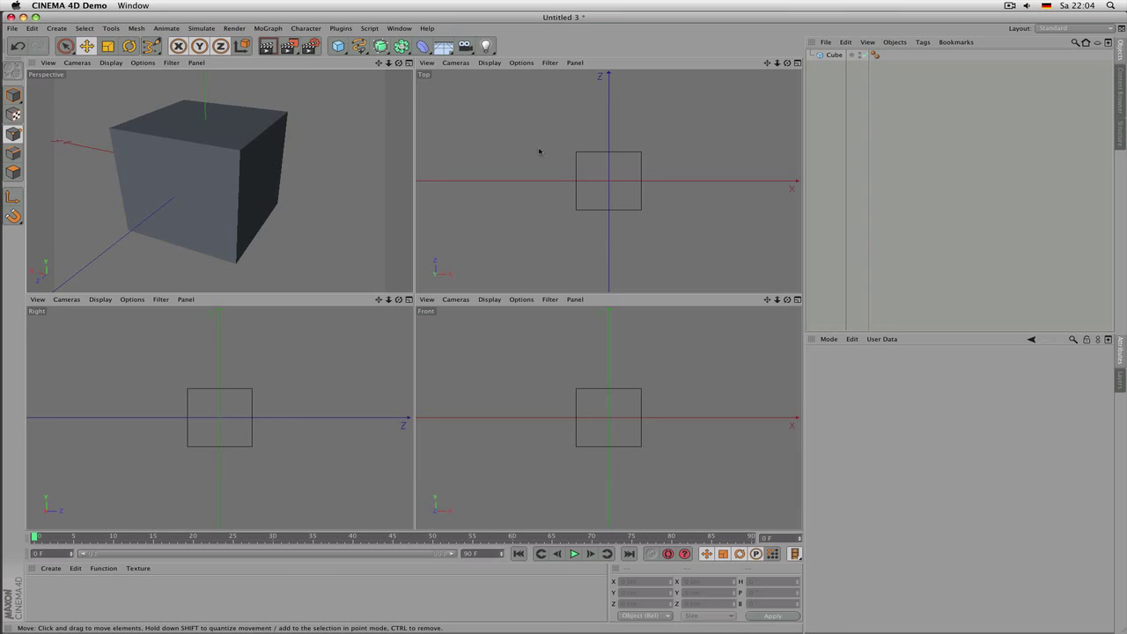
Step: Maximize the Top and Front views in turn, restoring the four-view layout after each
{"action": "middle_click", "coordinate": [540, 152]}
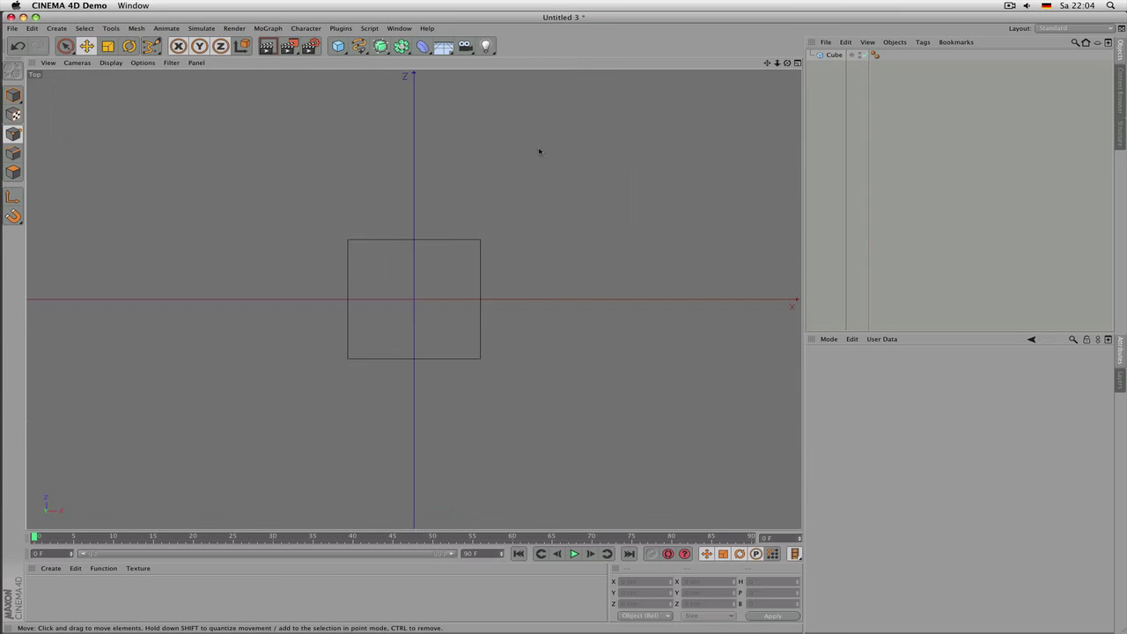
{"action": "middle_click", "coordinate": [367, 115]}
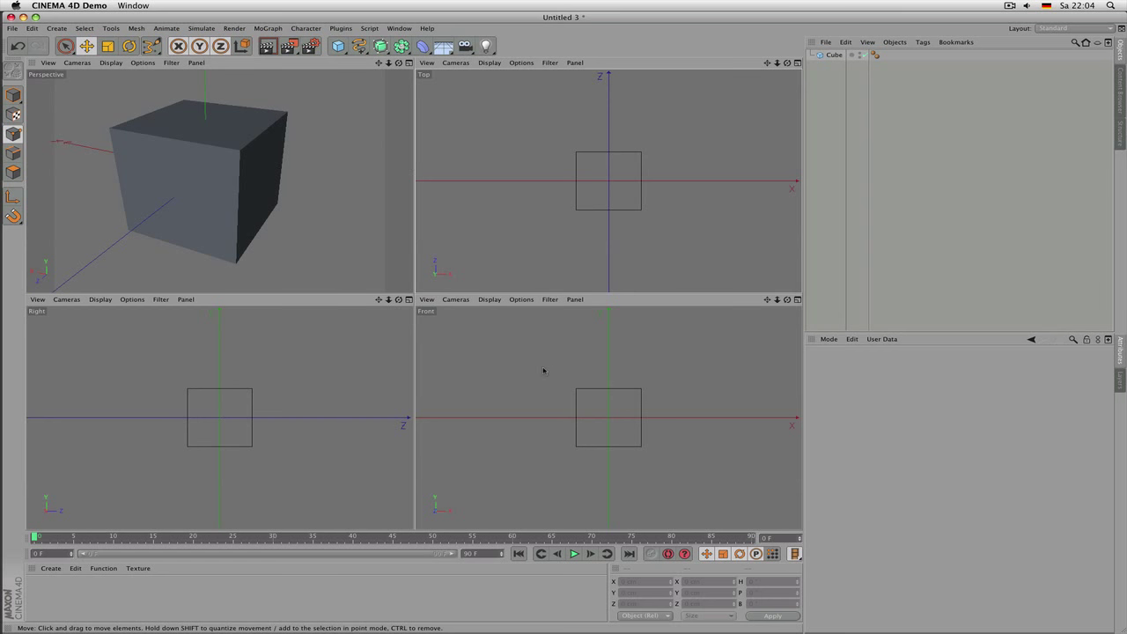
{"action": "middle_click", "coordinate": [543, 371]}
{"action": "middle_click", "coordinate": [542, 370]}
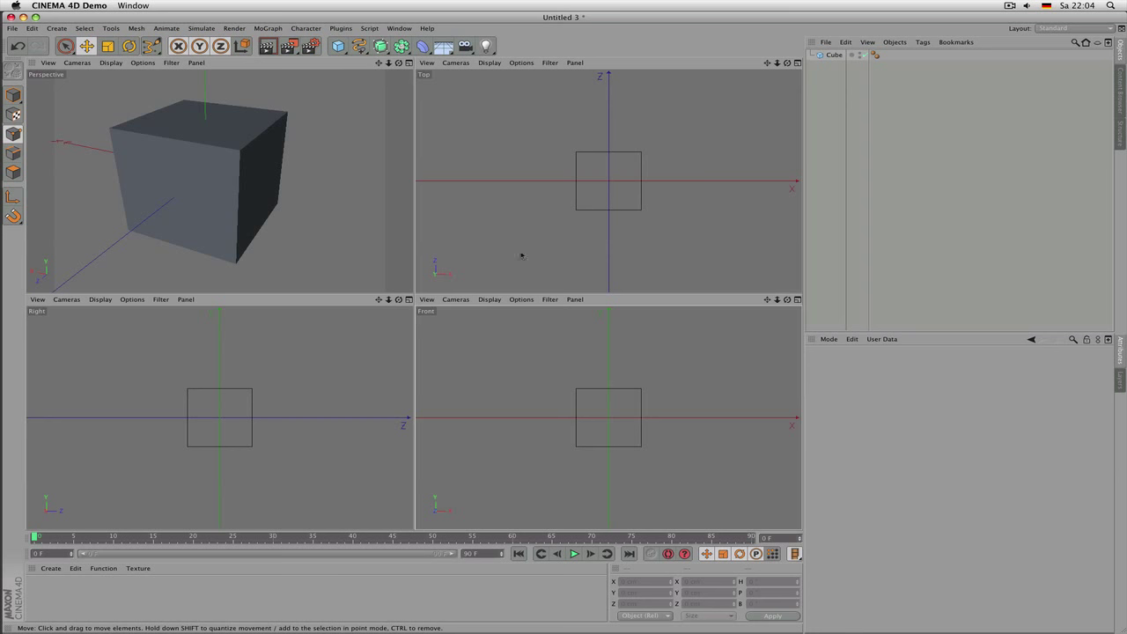
{"action": "middle_click", "coordinate": [519, 233]}
{"action": "middle_click", "coordinate": [518, 244]}
{"action": "middle_click", "coordinate": [517, 420]}
{"action": "middle_click", "coordinate": [518, 420]}
Step: Try the Right view maximized, then leave Perspective maximized and zoomed in on the cube
{"action": "middle_click", "coordinate": [237, 205]}
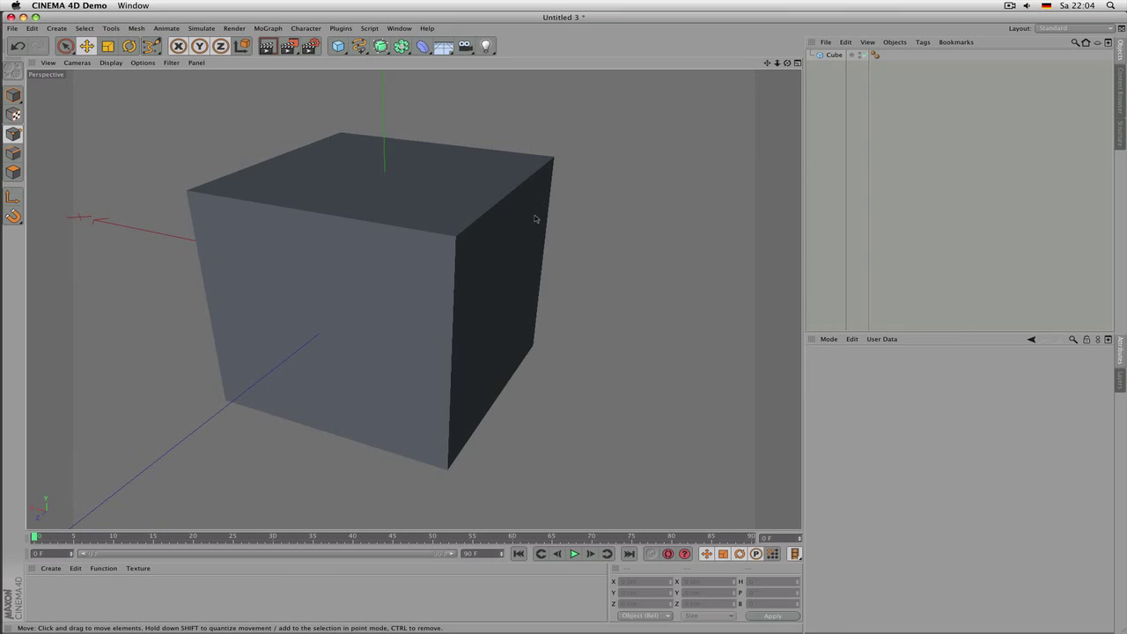
{"action": "scroll", "coordinate": [559, 216], "scroll_direction": "down", "scroll_amount": 3}
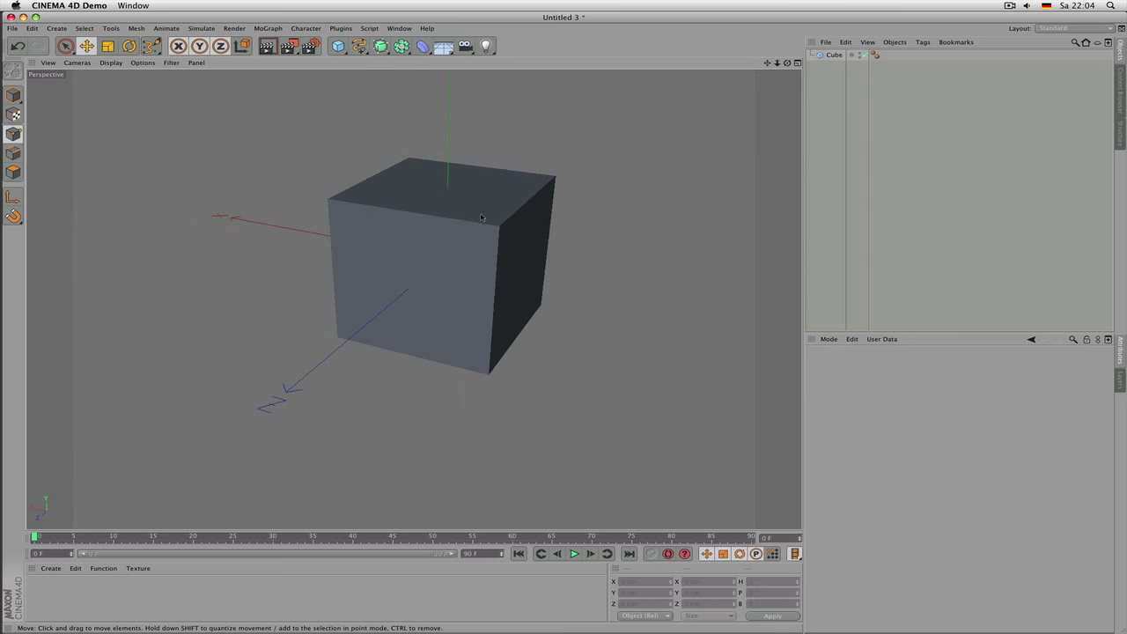
{"action": "left_click", "coordinate": [798, 64]}
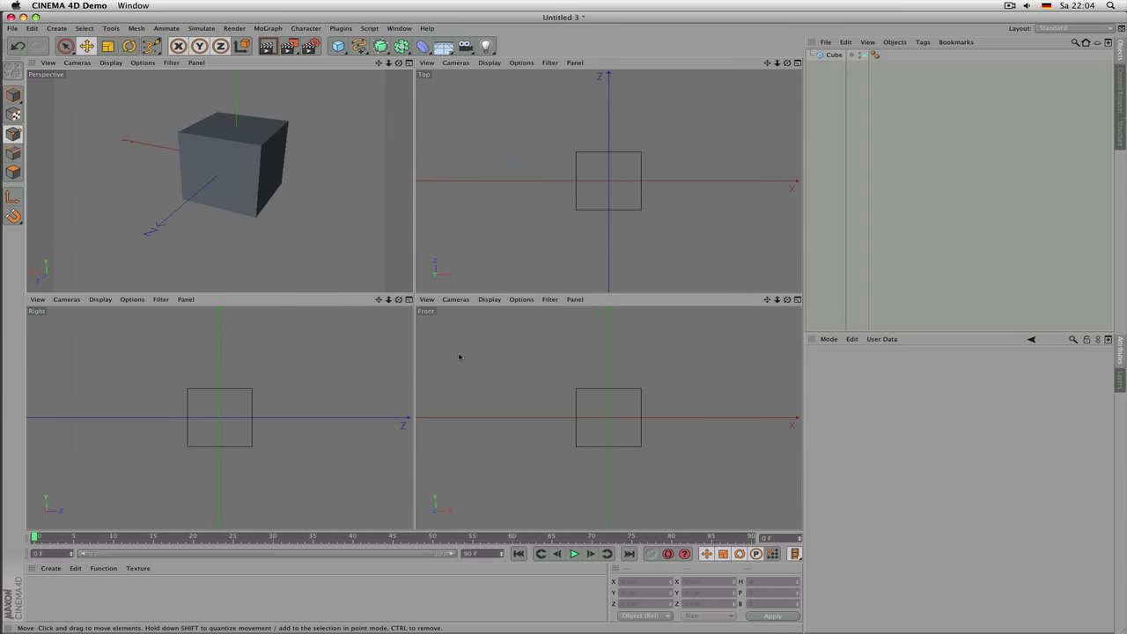
{"action": "left_click", "coordinate": [409, 300]}
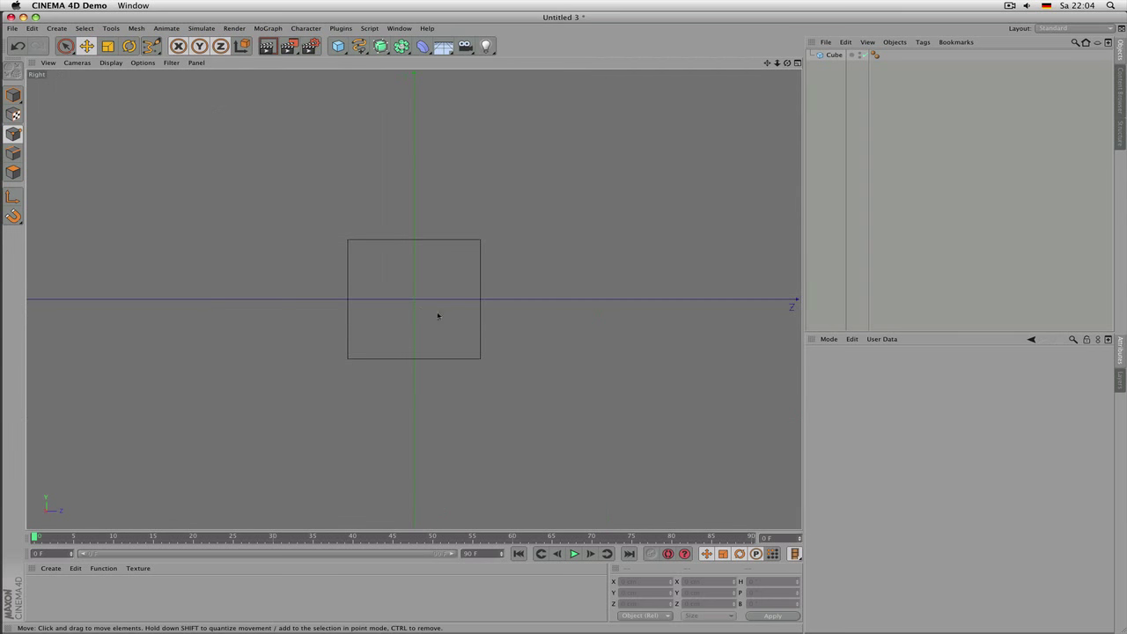
{"action": "left_click", "coordinate": [798, 63]}
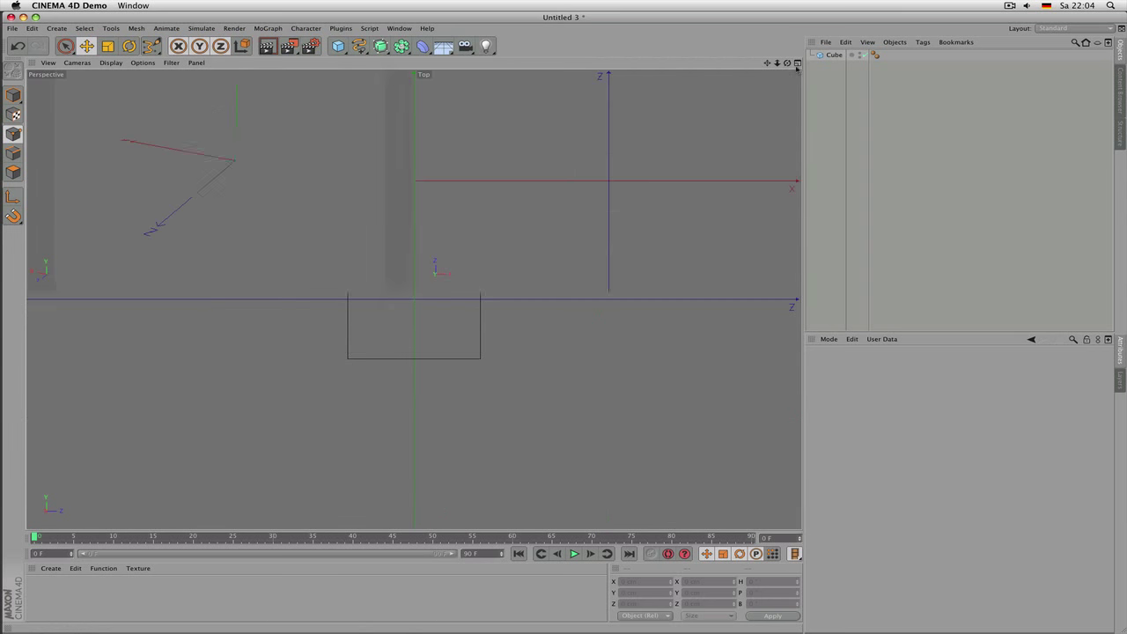
{"action": "middle_click", "coordinate": [202, 217]}
{"action": "scroll", "coordinate": [554, 166], "scroll_direction": "up", "scroll_amount": 2}
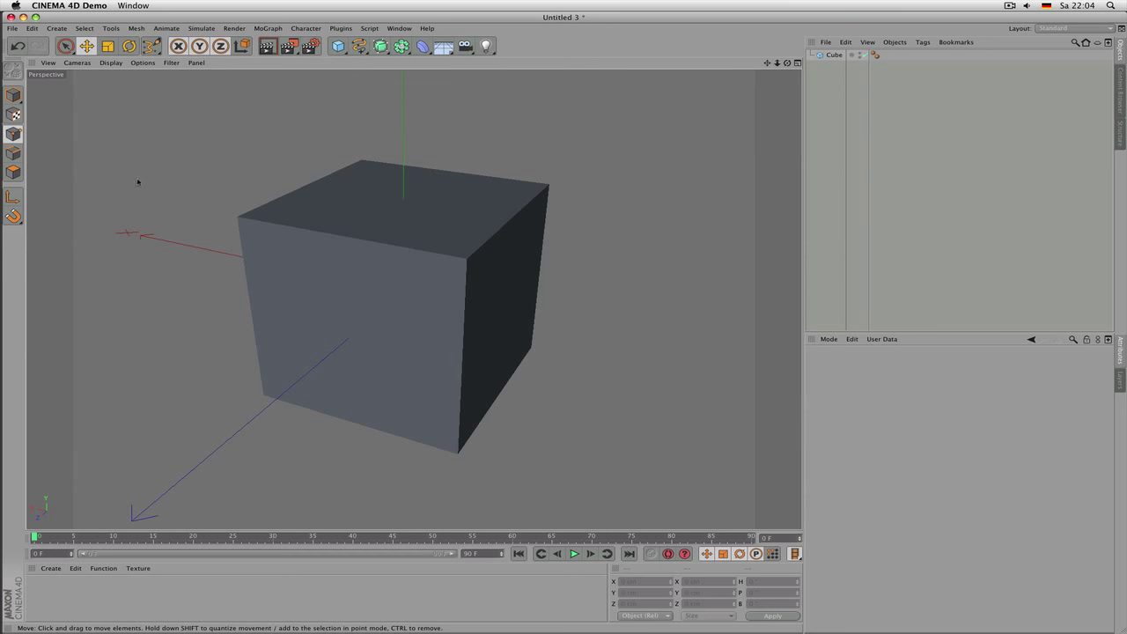
{"action": "left_click", "coordinate": [51, 64]}
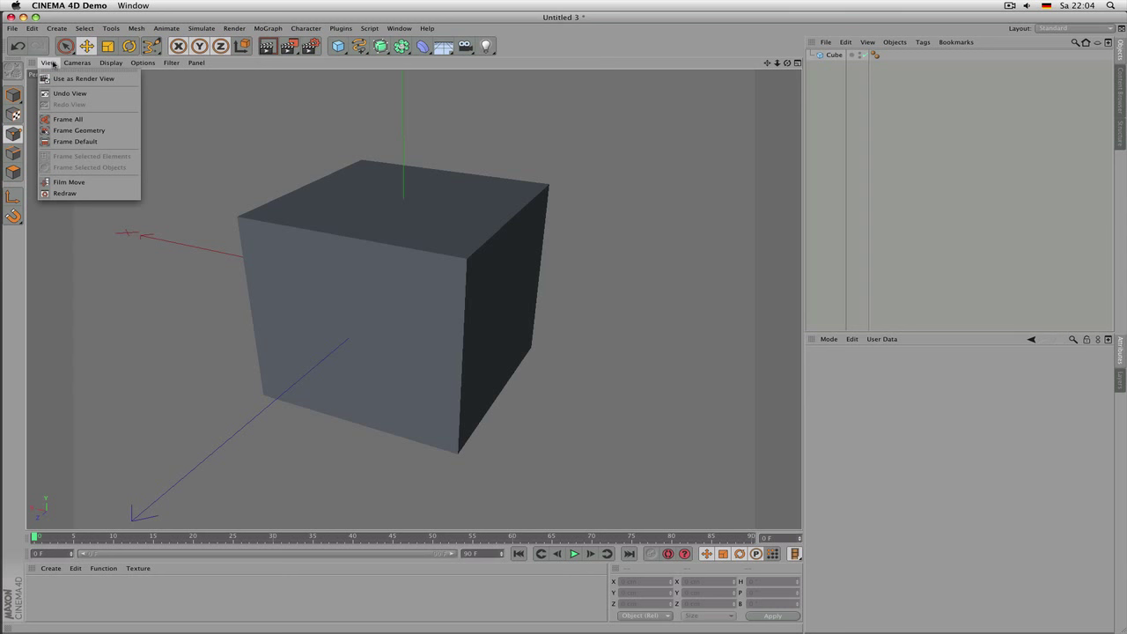
Step: Create a Camera object from the toolbar after browsing the View and Cameras menus
{"action": "mouse_move", "coordinate": [66, 65]}
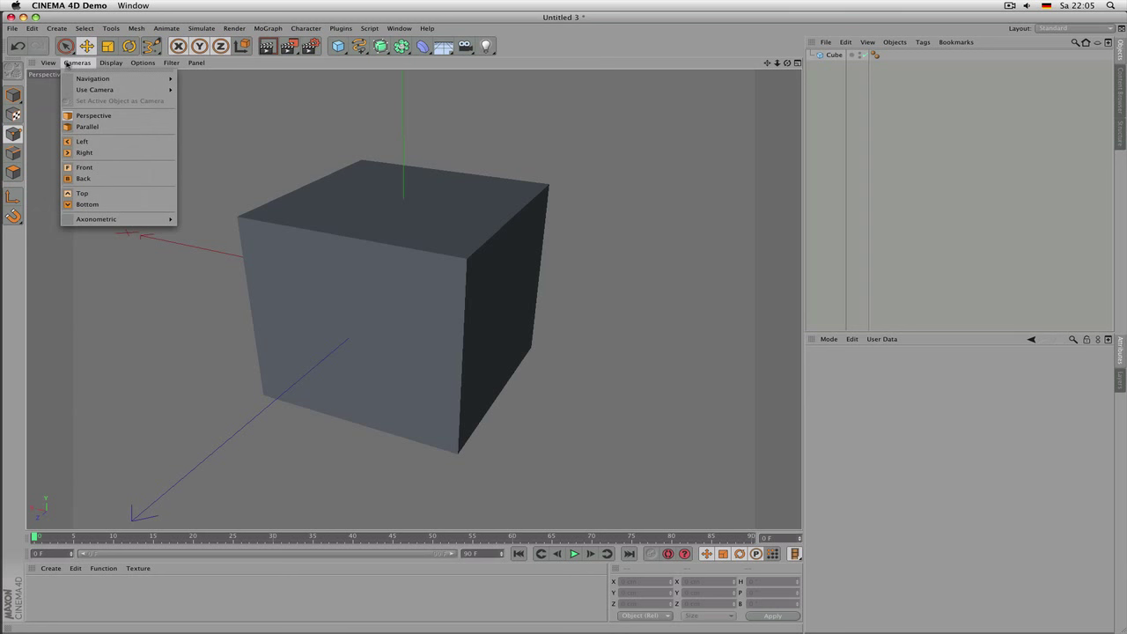
{"action": "mouse_move", "coordinate": [81, 83]}
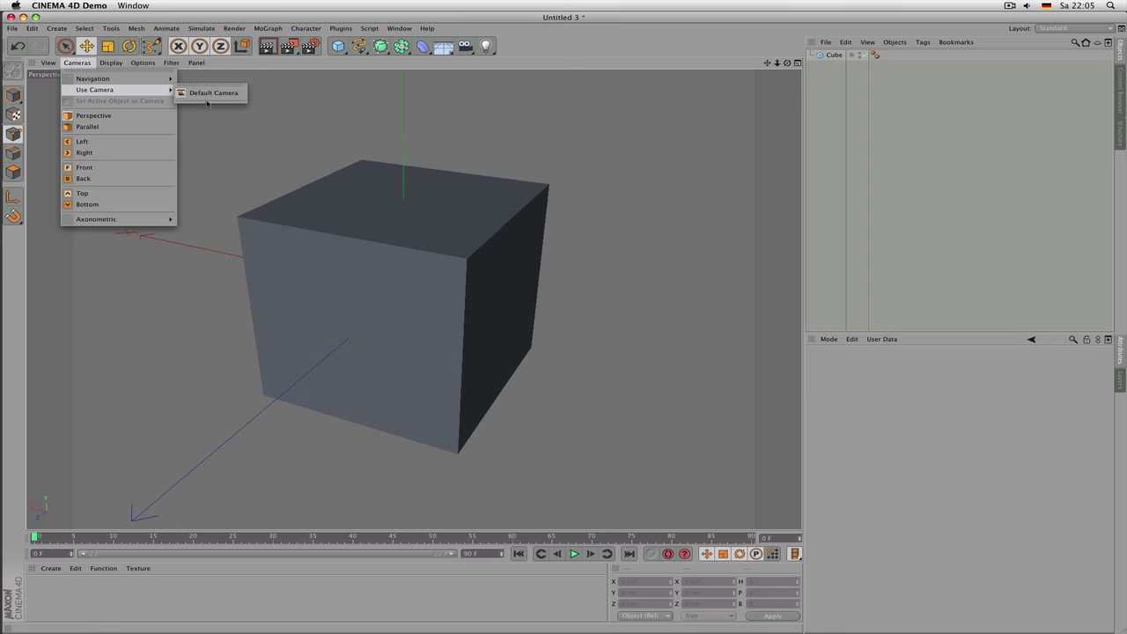
{"action": "left_click", "coordinate": [393, 65]}
Step: Zoom out and orbit, then look through the new Camera via Cameras > Use Camera
{"action": "left_click", "coordinate": [465, 45]}
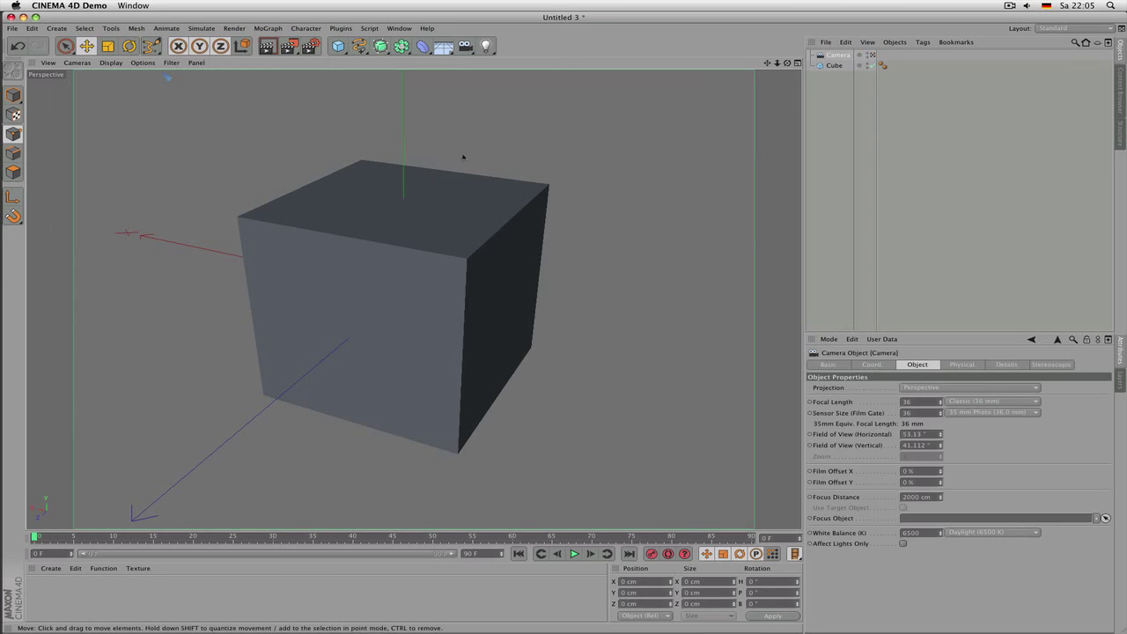
{"action": "scroll", "coordinate": [464, 157], "scroll_direction": "down", "scroll_amount": 5}
{"action": "left_click_drag", "start_coordinate": [787, 63], "coordinate": [667, 136]}
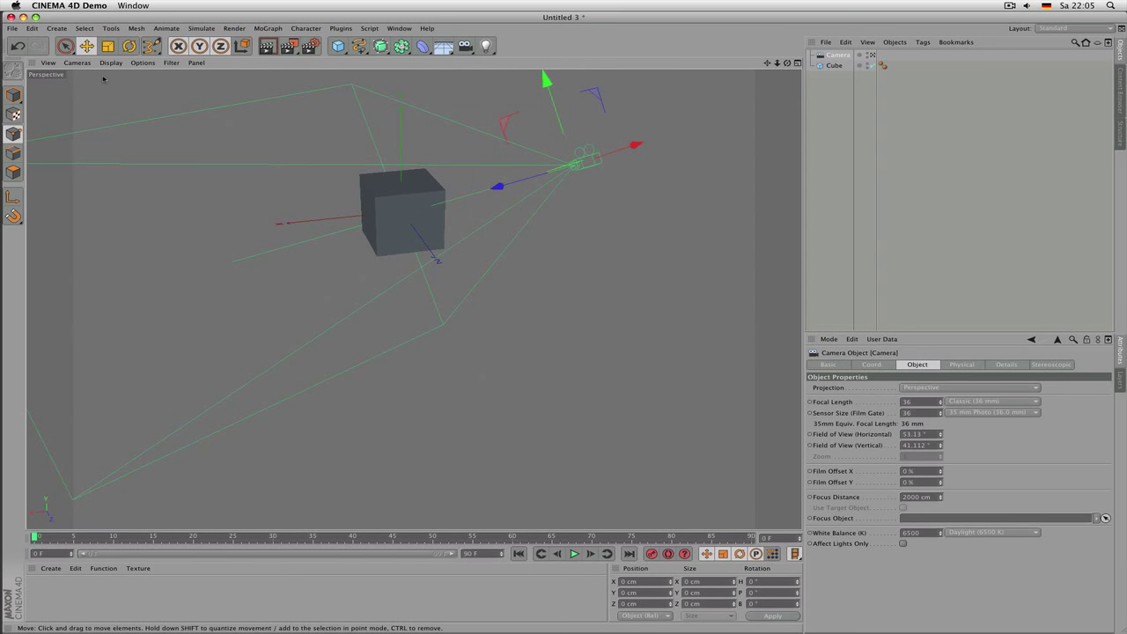
{"action": "left_click", "coordinate": [77, 63]}
{"action": "mouse_move", "coordinate": [84, 90]}
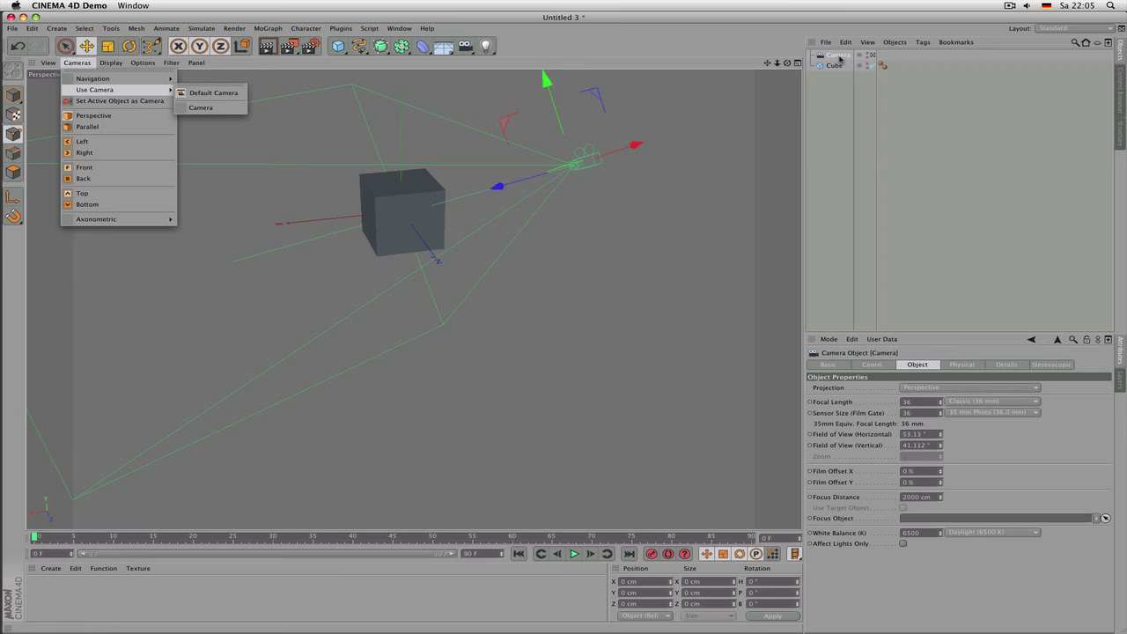
{"action": "left_click", "coordinate": [218, 108]}
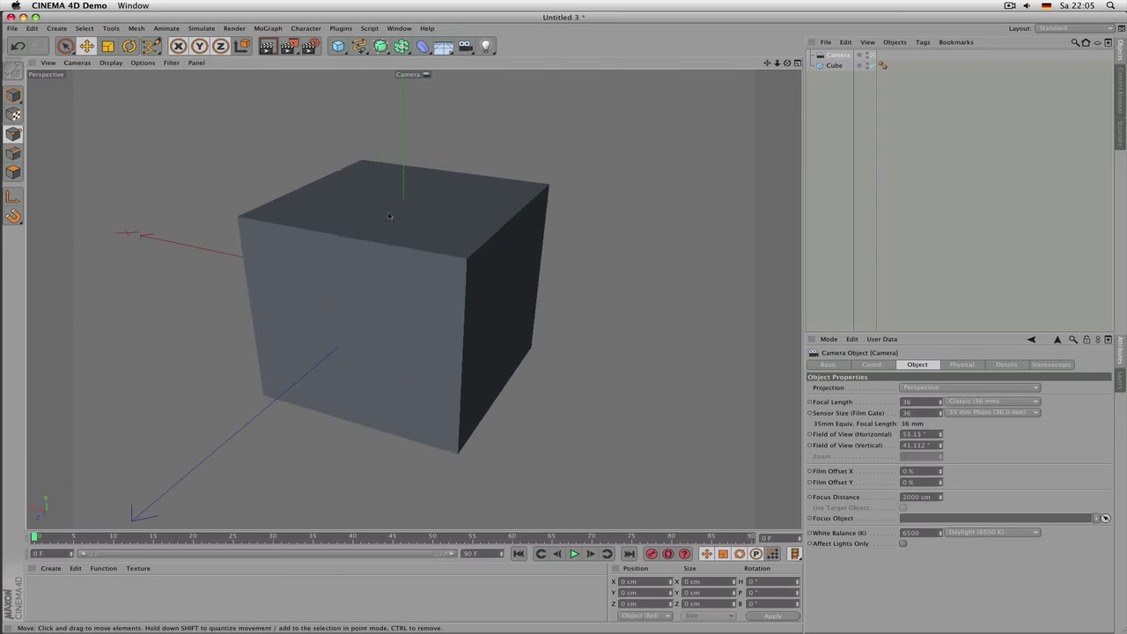
Step: Return to the Default Camera and orbit closer to view the cube from above
{"action": "left_click", "coordinate": [88, 65]}
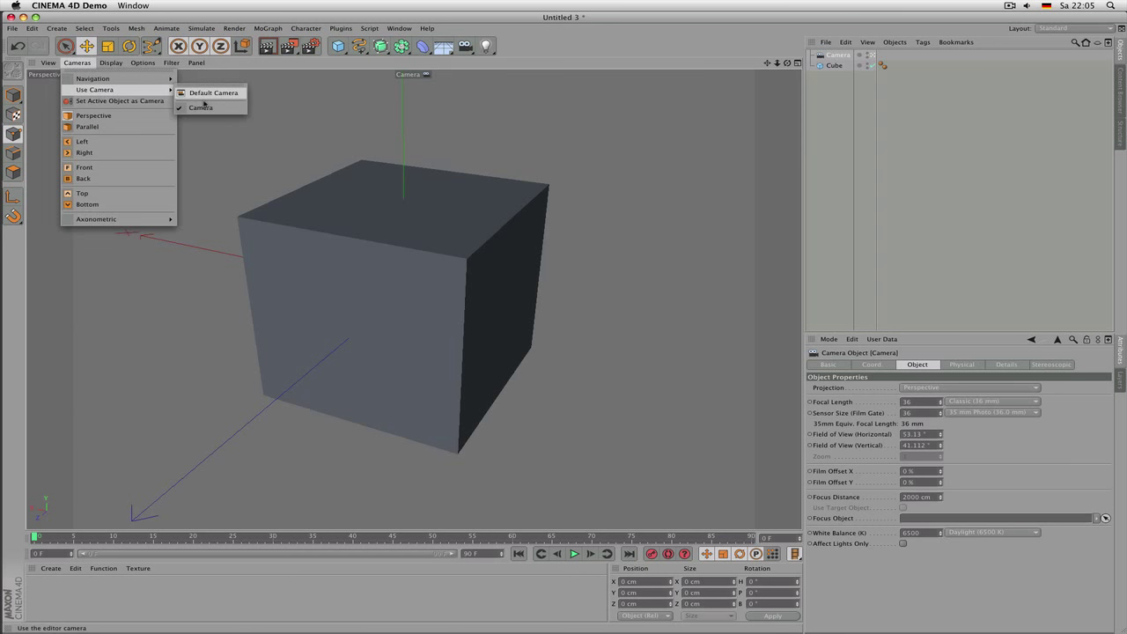
{"action": "left_click", "coordinate": [219, 93]}
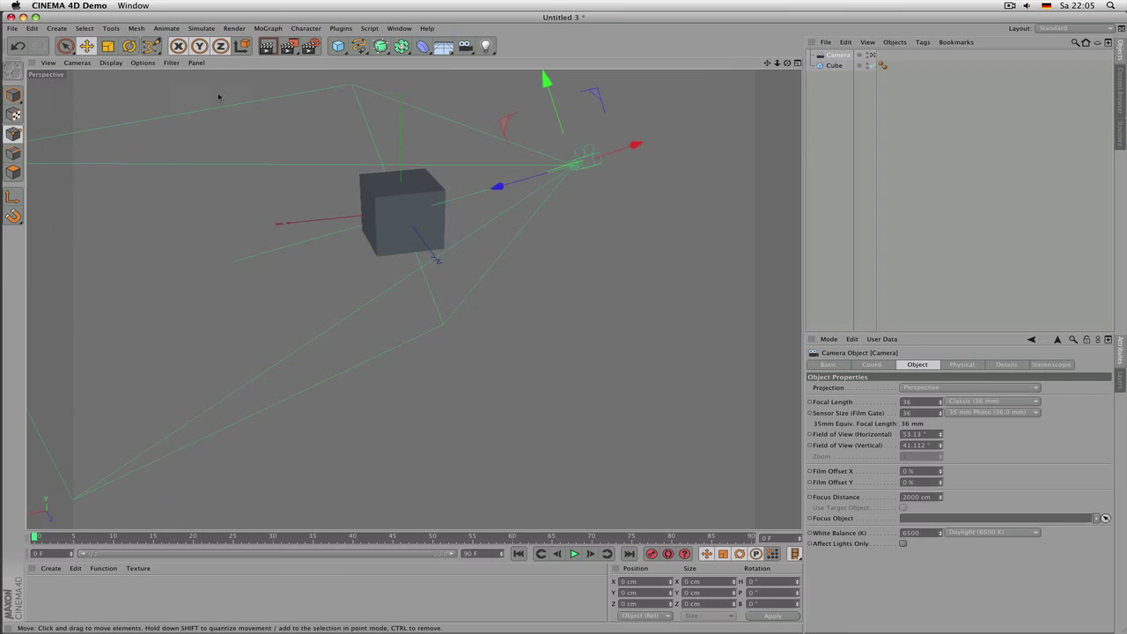
{"action": "left_click_drag", "start_coordinate": [218, 96], "coordinate": [385, 208], "text": "alt"}
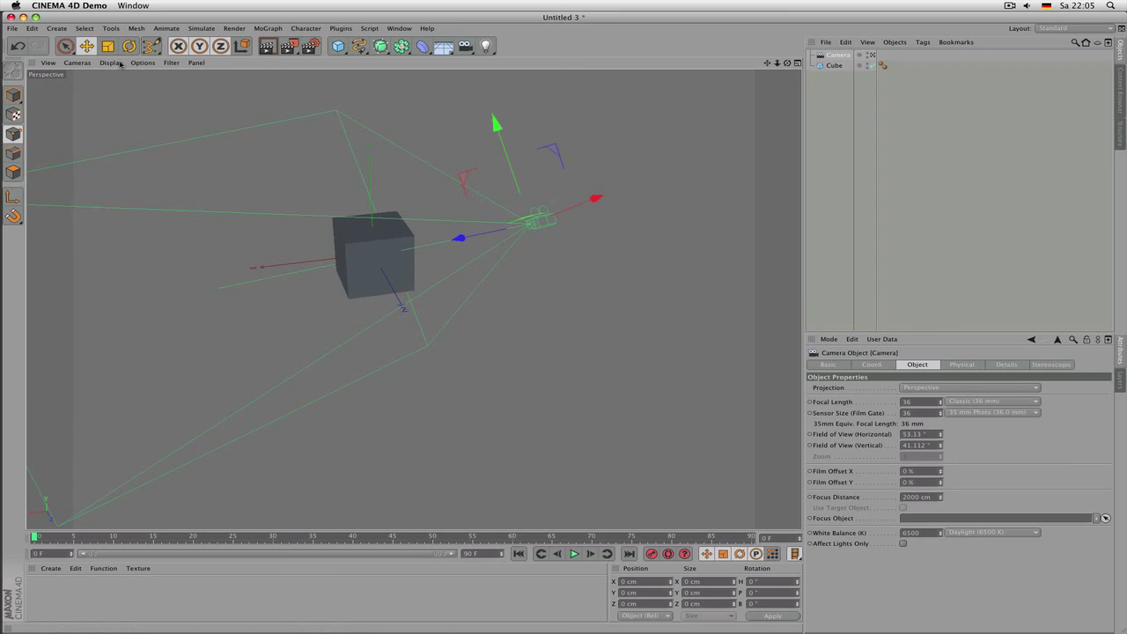
{"action": "scroll", "coordinate": [318, 156], "scroll_direction": "up", "scroll_amount": 3}
{"action": "left_click_drag", "start_coordinate": [318, 156], "coordinate": [431, 270], "text": "alt"}
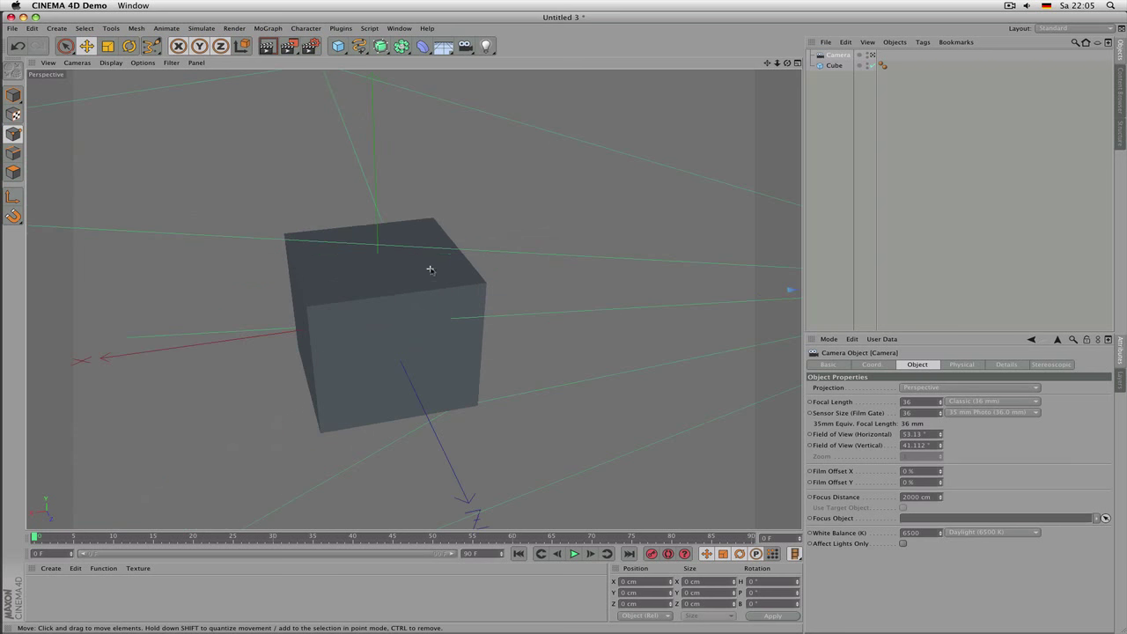
{"action": "left_click", "coordinate": [114, 64]}
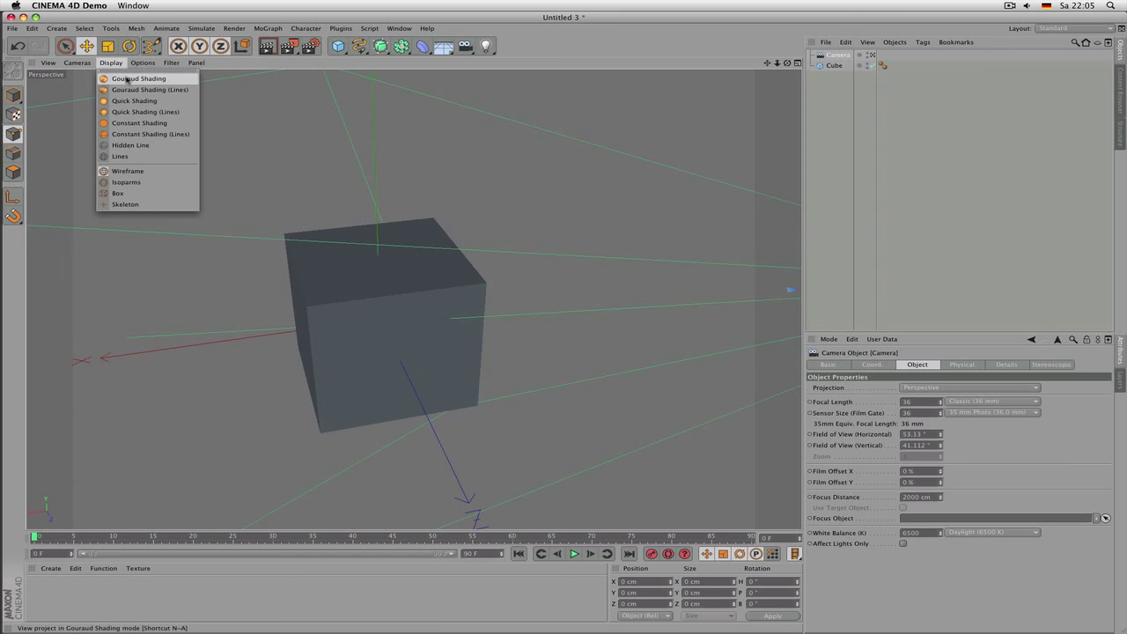
Step: Try shaded-with-lines display, then Gouraud Shading and Gouraud Shading (Lines)
{"action": "left_click", "coordinate": [185, 93]}
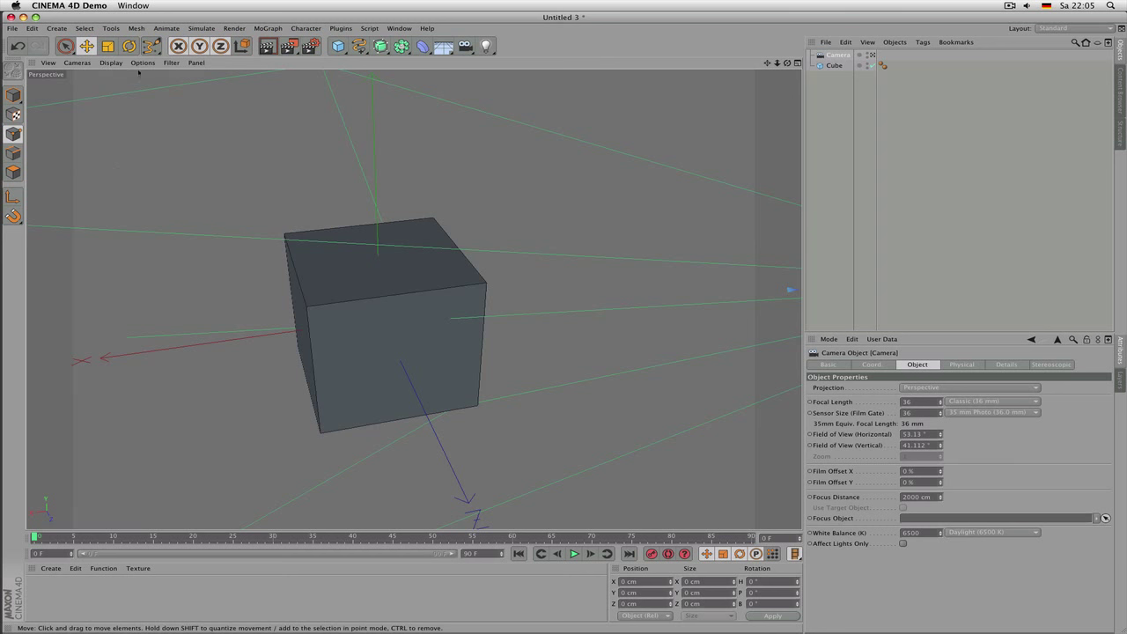
{"action": "left_click", "coordinate": [111, 63]}
{"action": "left_click", "coordinate": [132, 78]}
{"action": "left_click", "coordinate": [111, 62]}
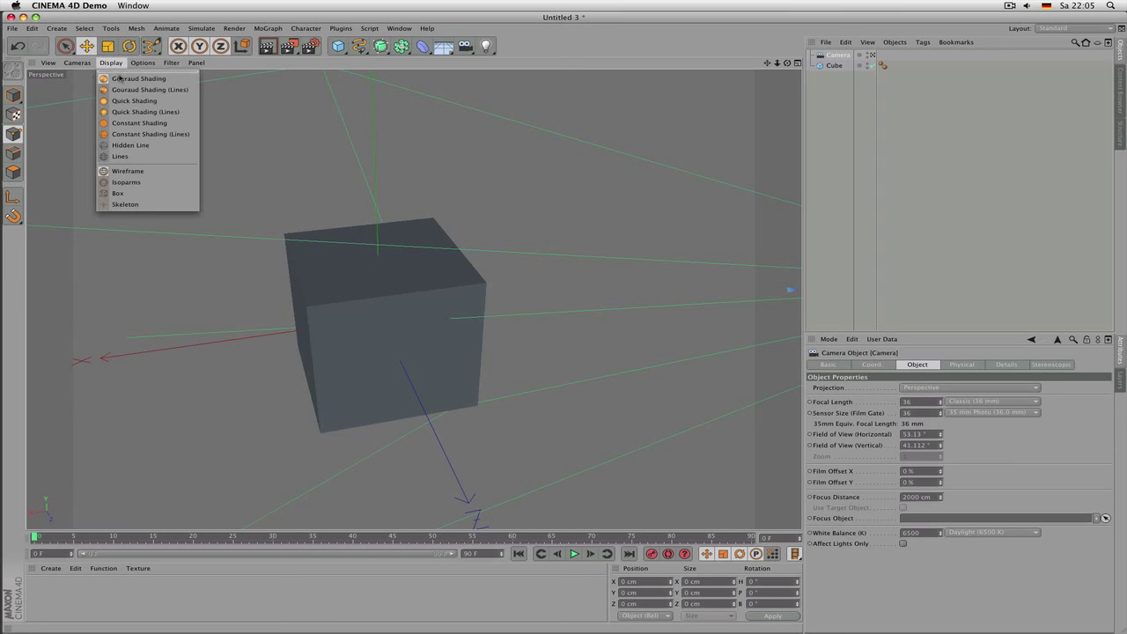
{"action": "left_click", "coordinate": [145, 89]}
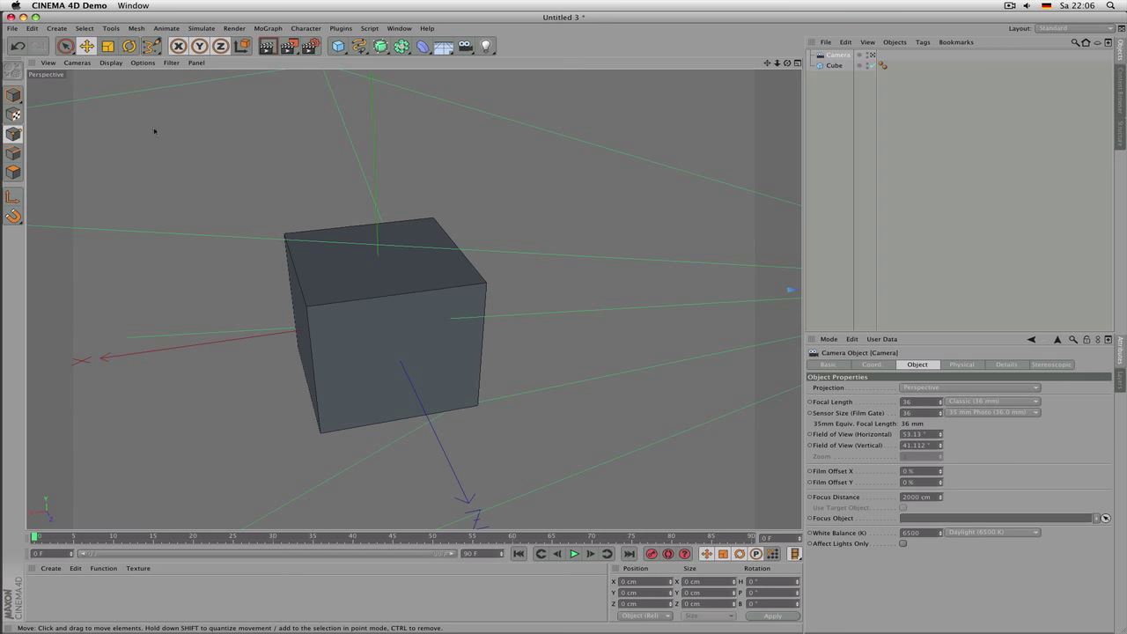
Step: Switch to Quick Shading, orbit closer, then use Quick Shading (Lines)
{"action": "left_click", "coordinate": [113, 63]}
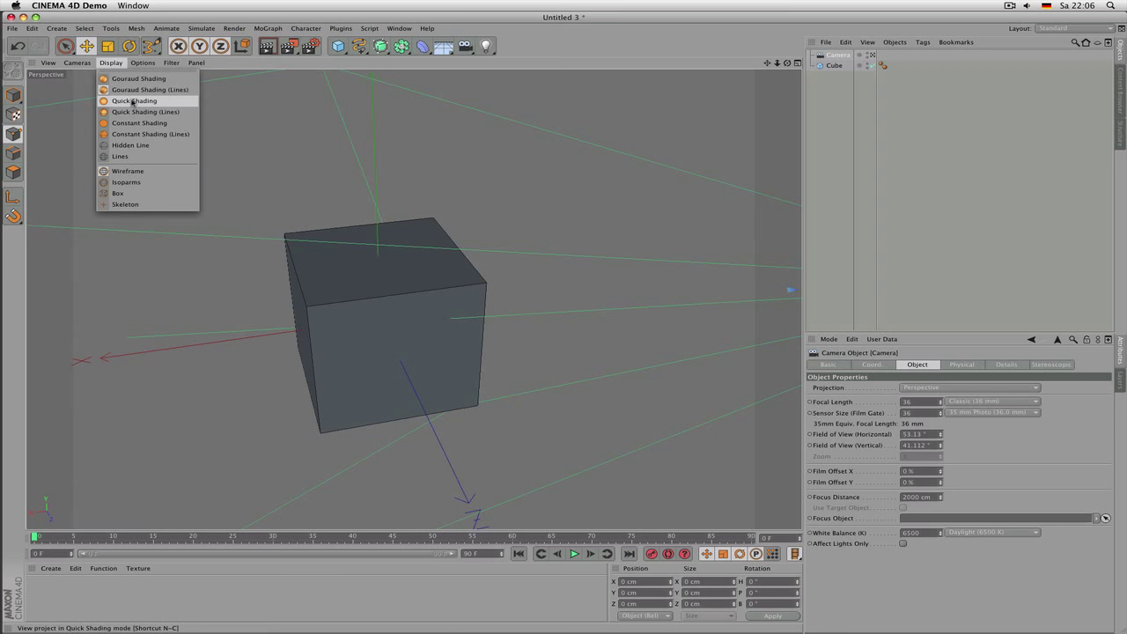
{"action": "left_click", "coordinate": [132, 102]}
{"action": "left_click_drag", "start_coordinate": [300, 264], "coordinate": [356, 285], "text": "alt"}
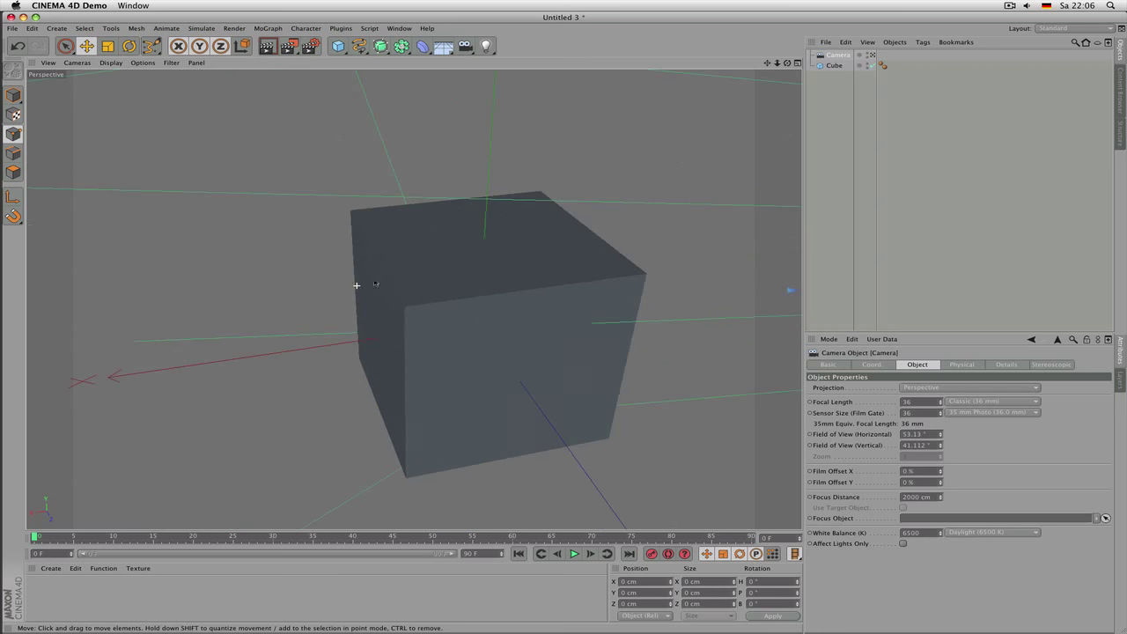
{"action": "left_click", "coordinate": [114, 64]}
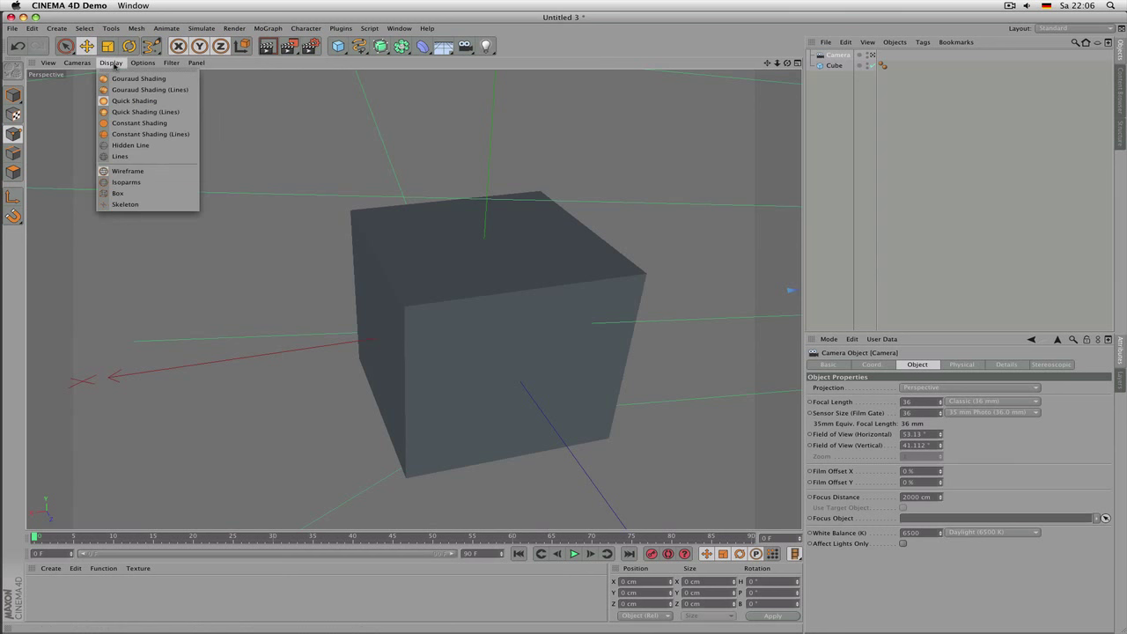
{"action": "left_click", "coordinate": [125, 114]}
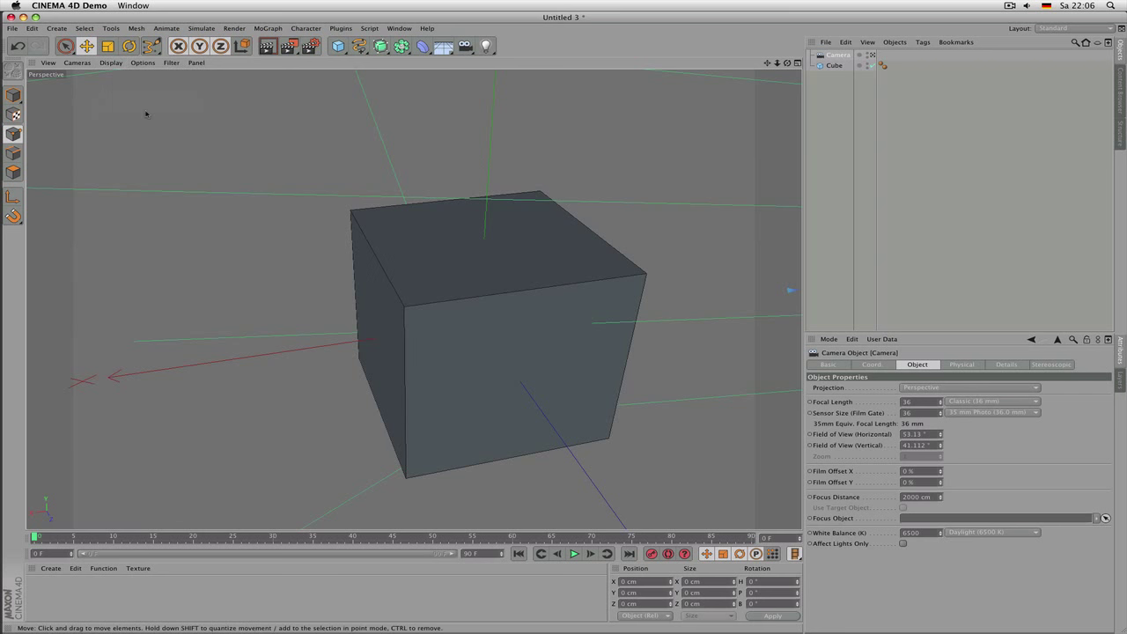
{"action": "scroll", "coordinate": [441, 226], "scroll_direction": "down", "scroll_amount": 2}
{"action": "scroll", "coordinate": [443, 215], "scroll_direction": "up", "scroll_amount": 2}
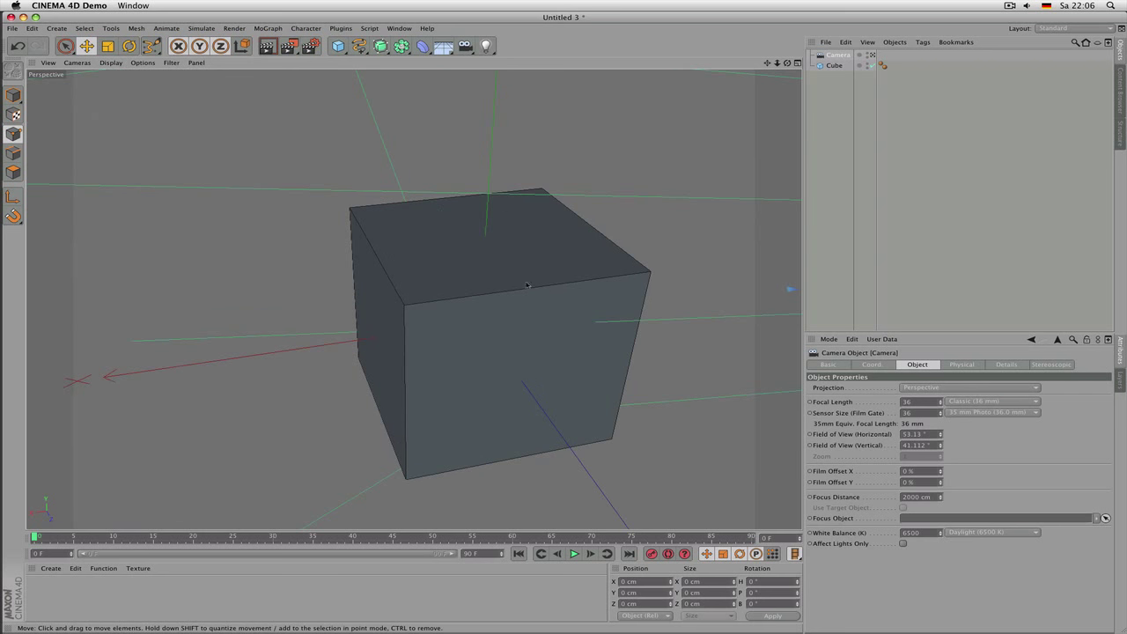
Step: Try Constant Shading and Constant Shading (Lines), then settle on Hidden Line and orbit
{"action": "left_click", "coordinate": [111, 63]}
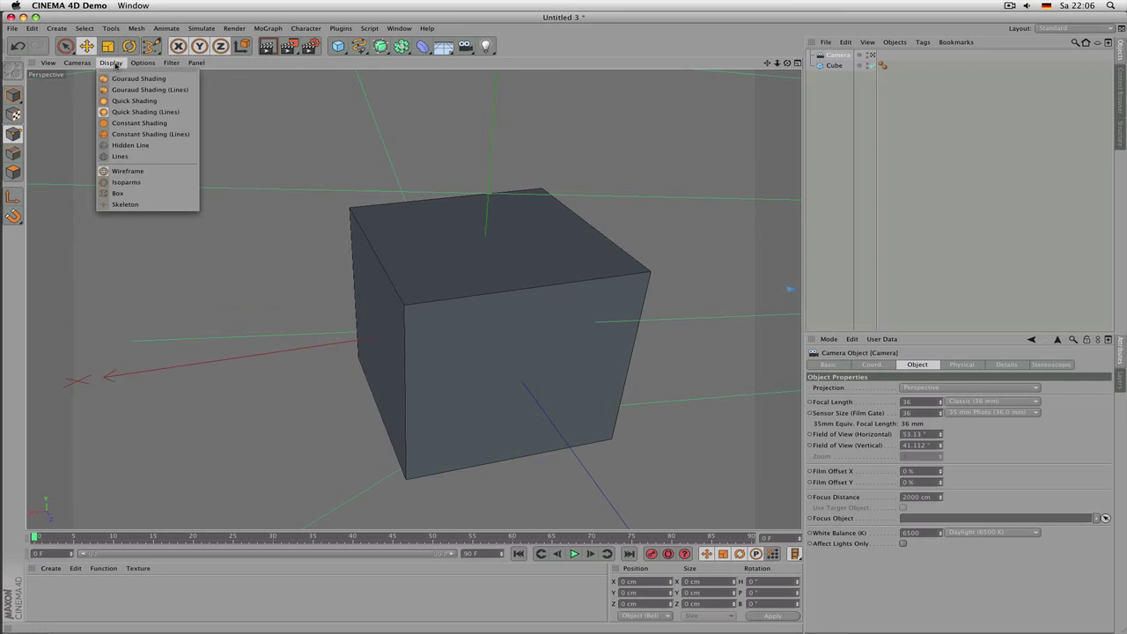
{"action": "left_click", "coordinate": [130, 123]}
{"action": "left_click_drag", "start_coordinate": [496, 293], "coordinate": [487, 258], "text": "alt"}
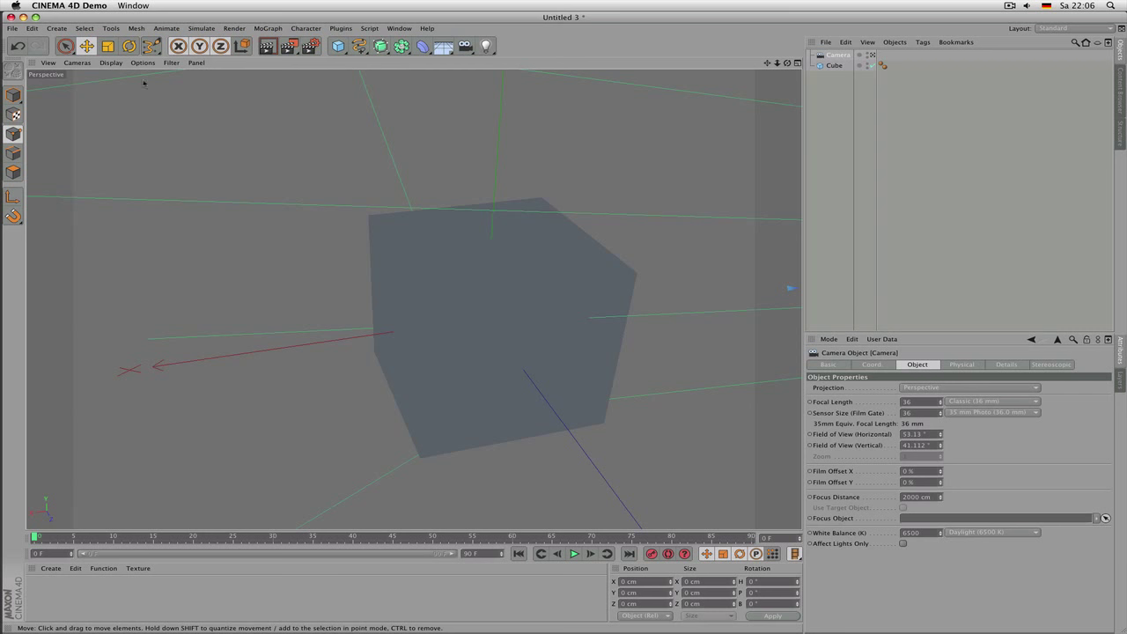
{"action": "left_click", "coordinate": [121, 65]}
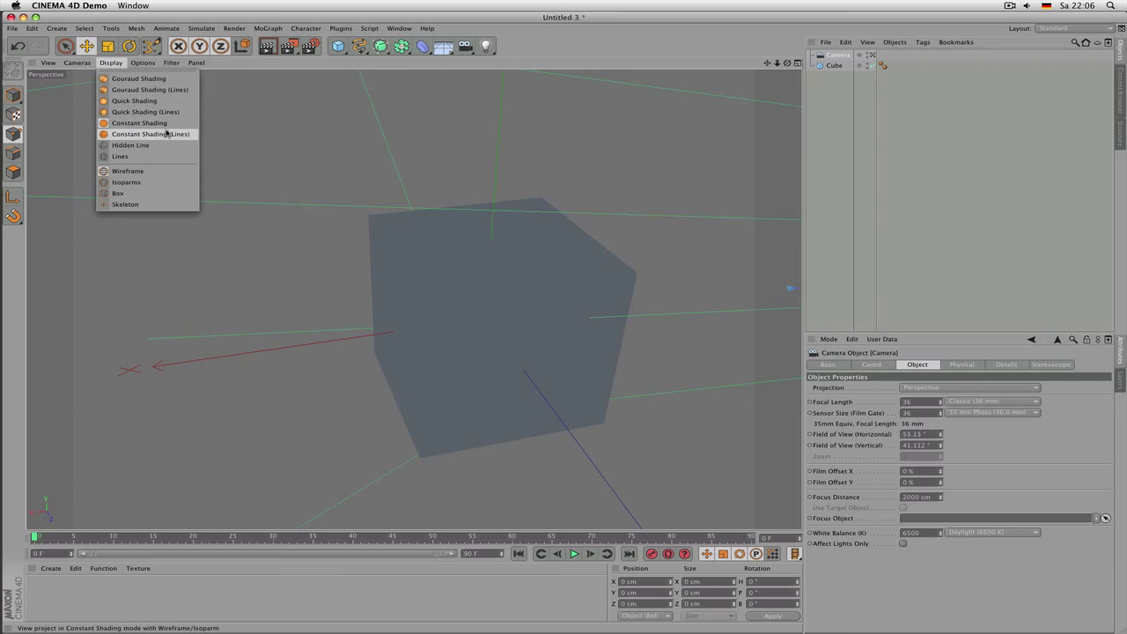
{"action": "left_click", "coordinate": [152, 134]}
{"action": "left_click", "coordinate": [111, 63]}
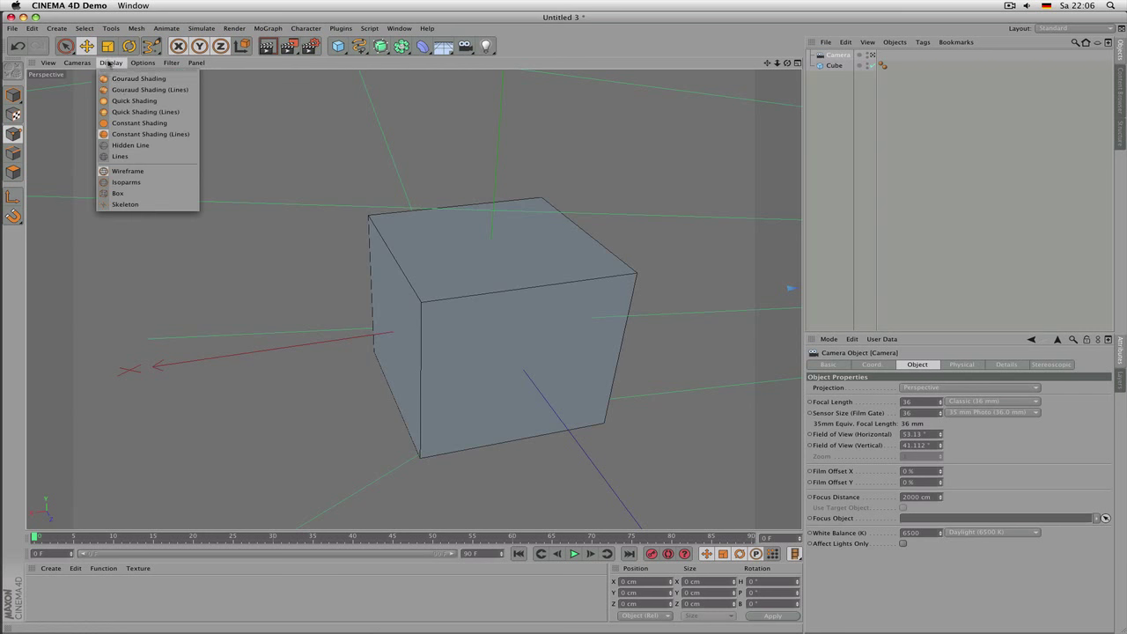
{"action": "left_click", "coordinate": [142, 145]}
{"action": "left_click_drag", "start_coordinate": [239, 174], "coordinate": [451, 277], "text": "alt"}
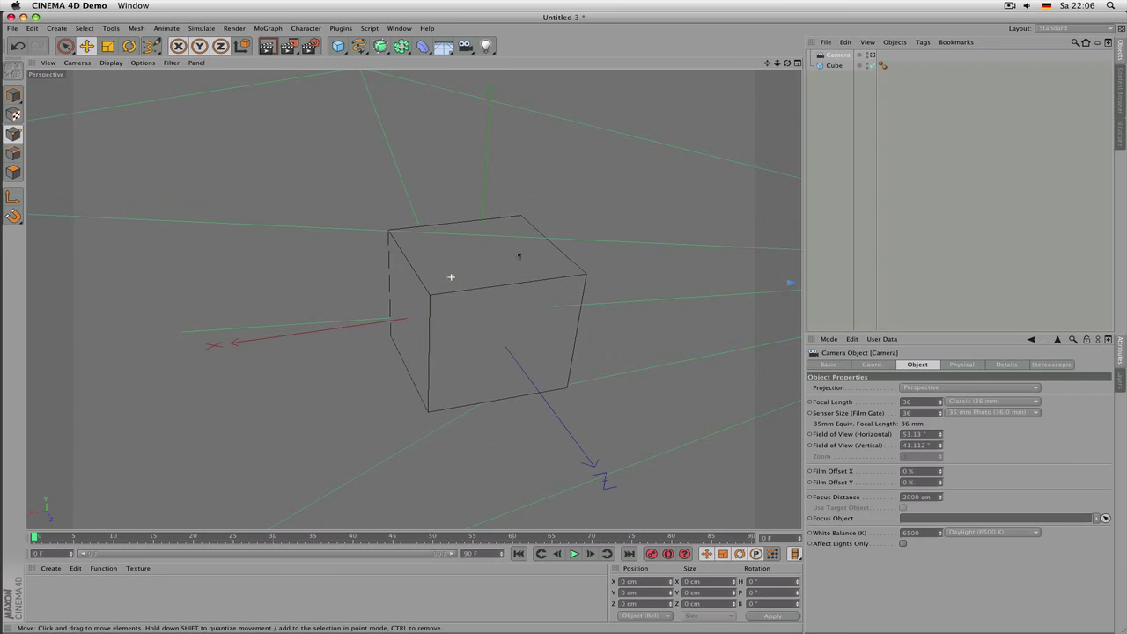
{"action": "left_click_drag", "start_coordinate": [788, 63], "coordinate": [706, 69]}
{"action": "left_click_drag", "start_coordinate": [413, 299], "coordinate": [448, 232], "text": "alt"}
Step: Switch the Perspective view to Lines display, zoom, and delete the Camera object
{"action": "left_click", "coordinate": [111, 62]}
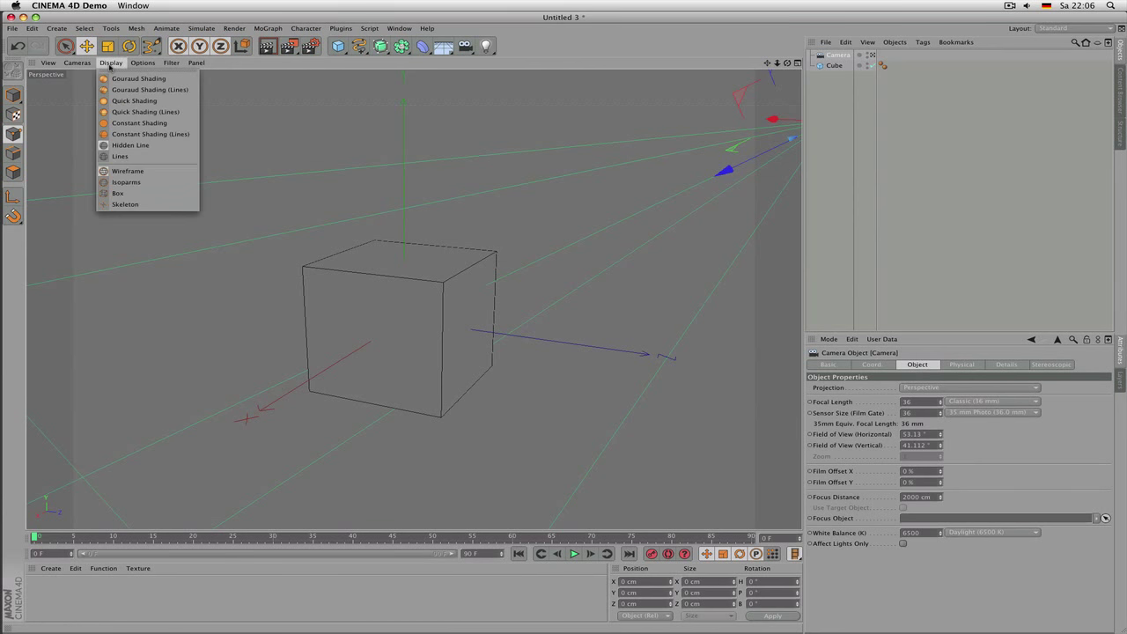
{"action": "left_click", "coordinate": [132, 155]}
{"action": "scroll", "coordinate": [430, 305], "scroll_direction": "up", "scroll_amount": 3}
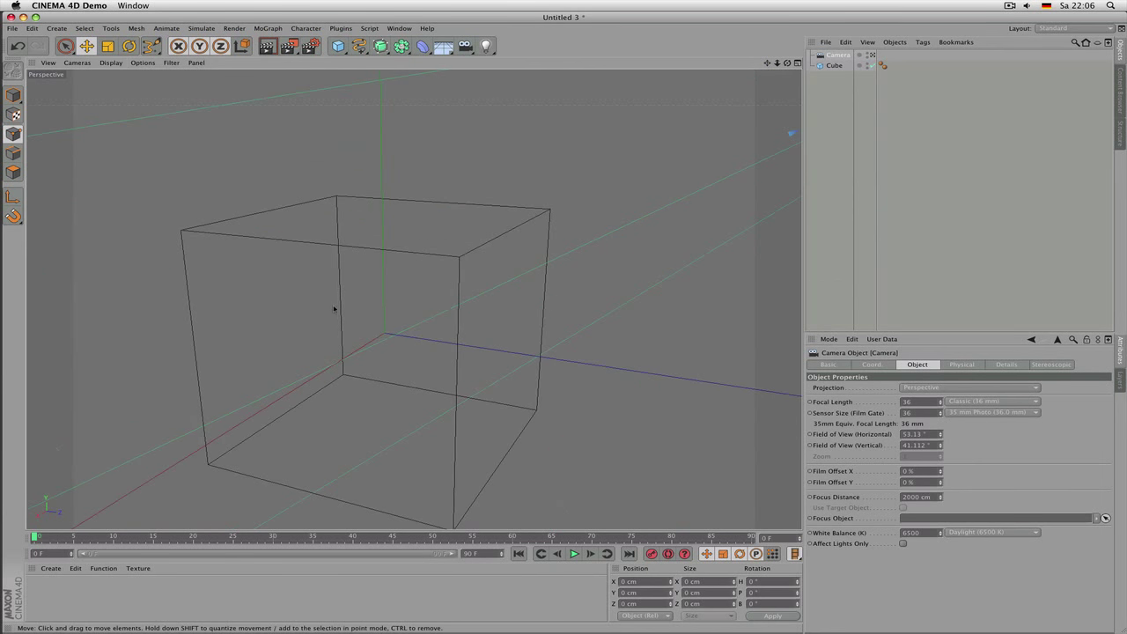
{"action": "scroll", "coordinate": [333, 309], "scroll_direction": "down", "scroll_amount": 5}
{"action": "scroll", "coordinate": [344, 309], "scroll_direction": "up", "scroll_amount": 3}
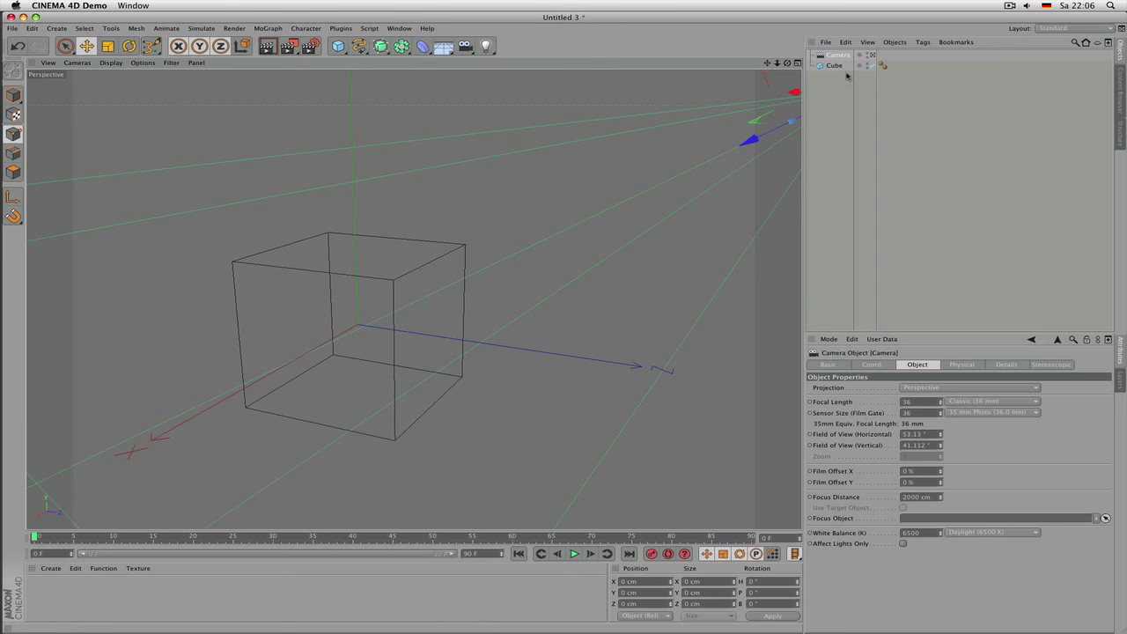
{"action": "key", "text": "Delete"}
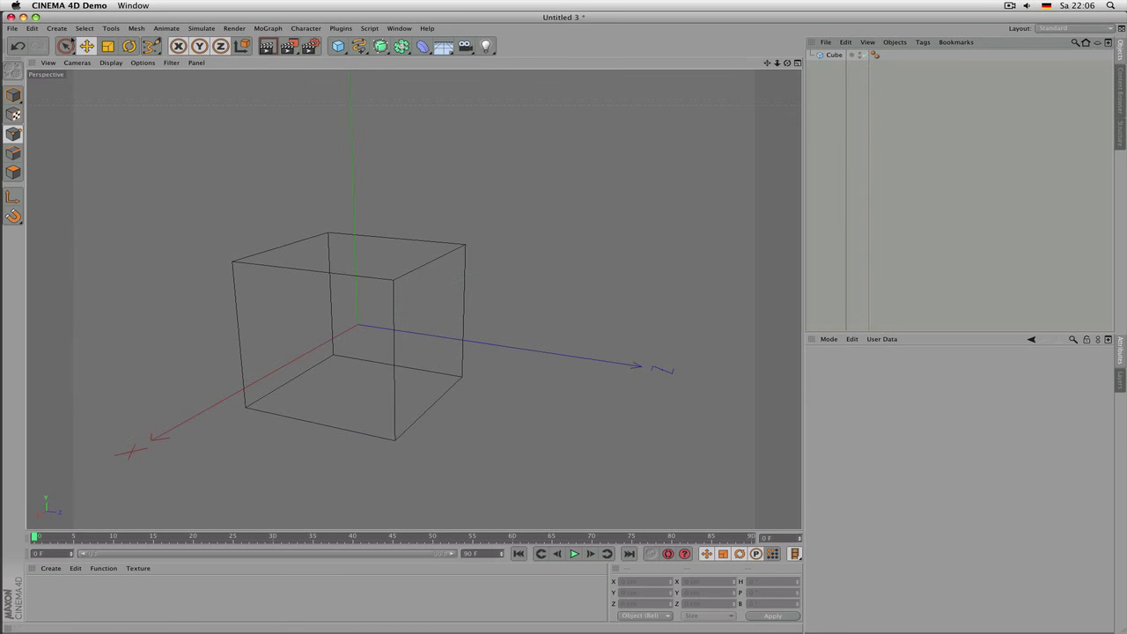
Step: Cycle the Perspective view through Gouraud Shading, Hidden Line, Gouraud again, Box and Wireframe
{"action": "left_click", "coordinate": [110, 63]}
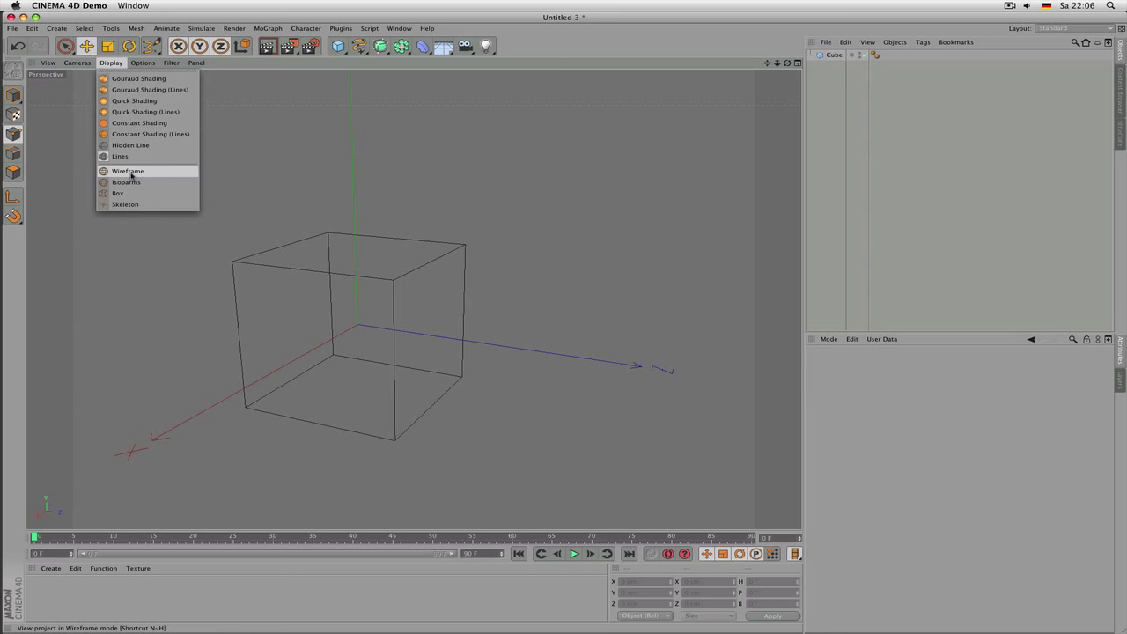
{"action": "left_click", "coordinate": [141, 84]}
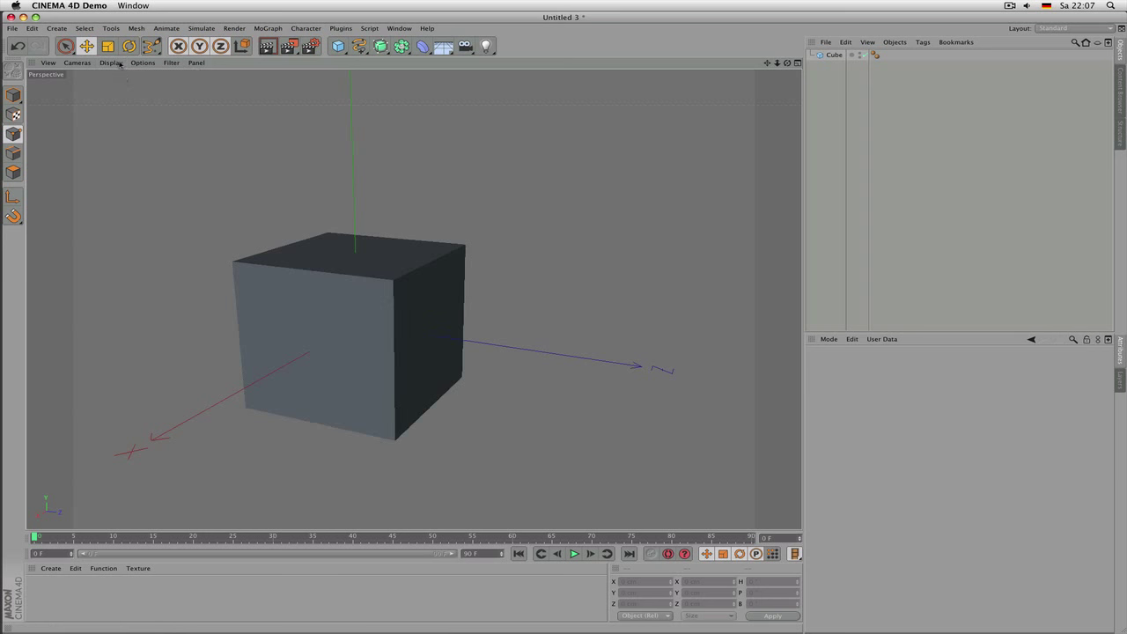
{"action": "left_click", "coordinate": [111, 62]}
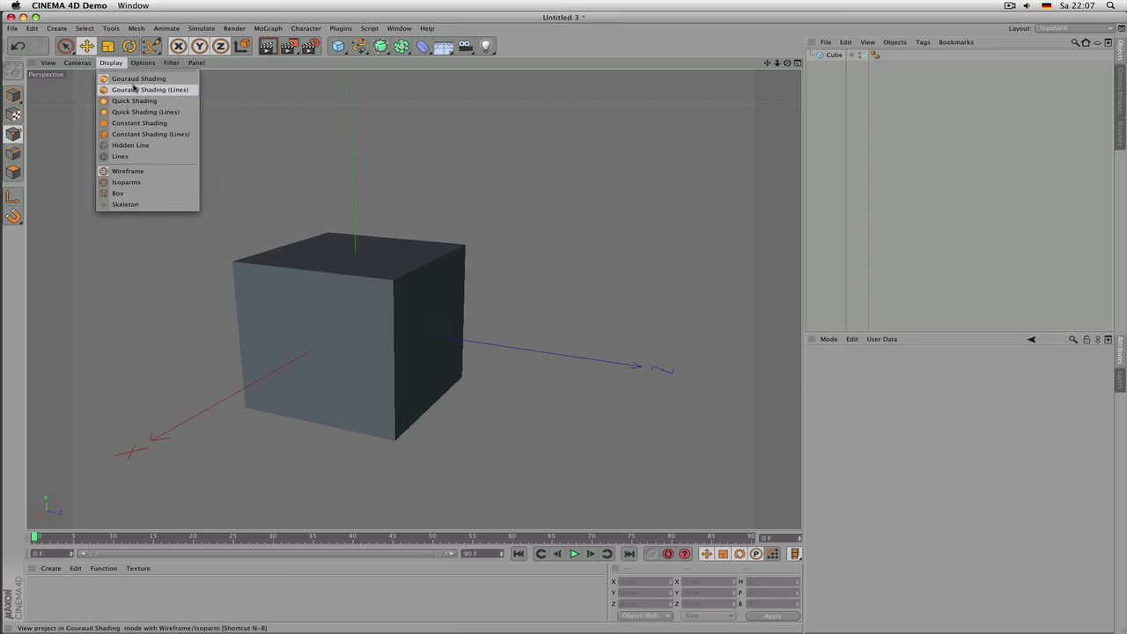
{"action": "left_click", "coordinate": [145, 145]}
{"action": "left_click", "coordinate": [121, 64]}
{"action": "left_click", "coordinate": [132, 79]}
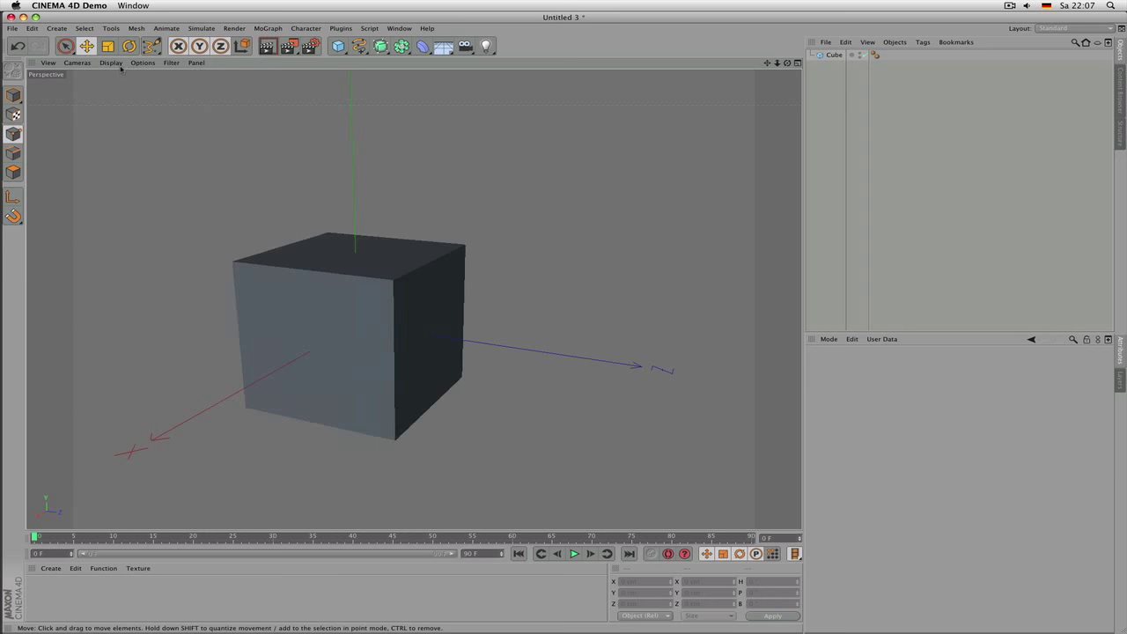
{"action": "left_click", "coordinate": [111, 63]}
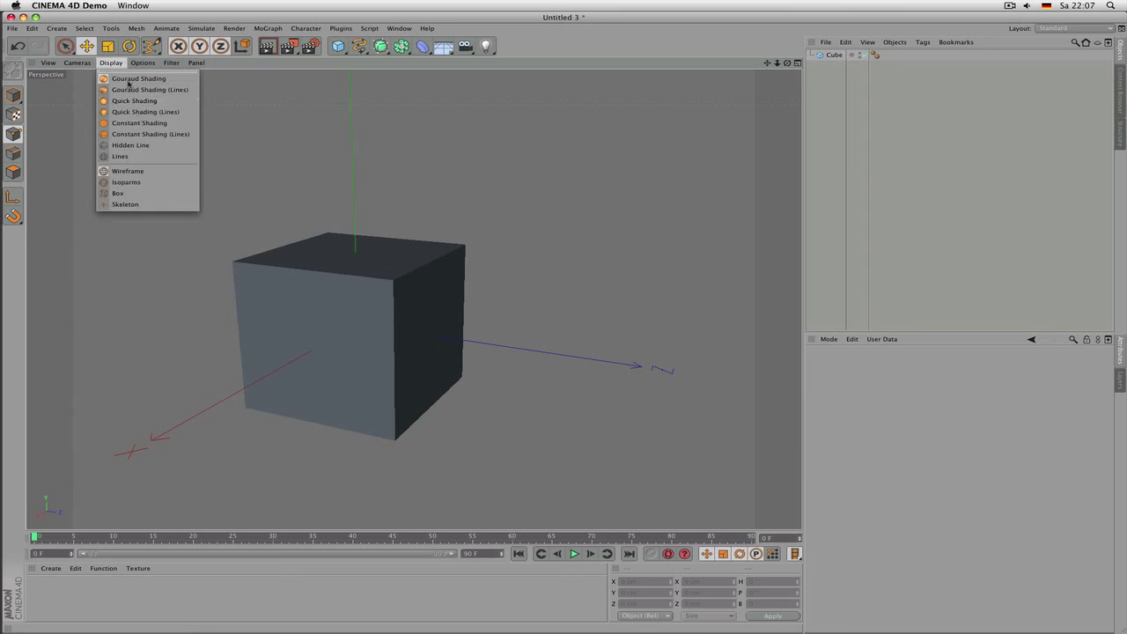
{"action": "left_click", "coordinate": [128, 193]}
{"action": "left_click", "coordinate": [111, 63]}
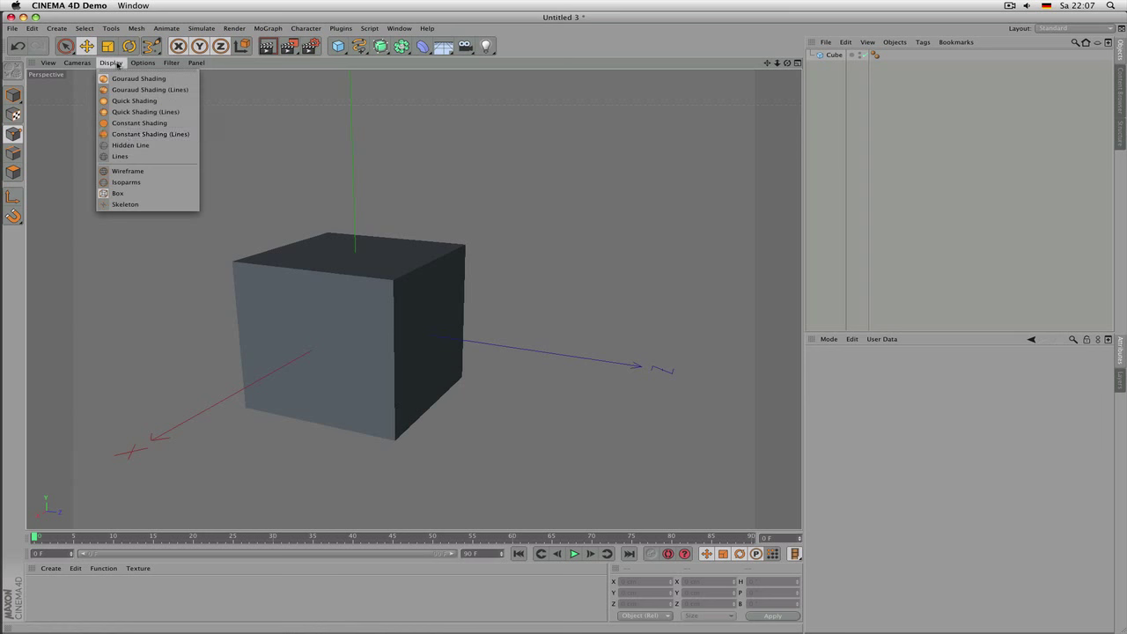
{"action": "left_click", "coordinate": [135, 171]}
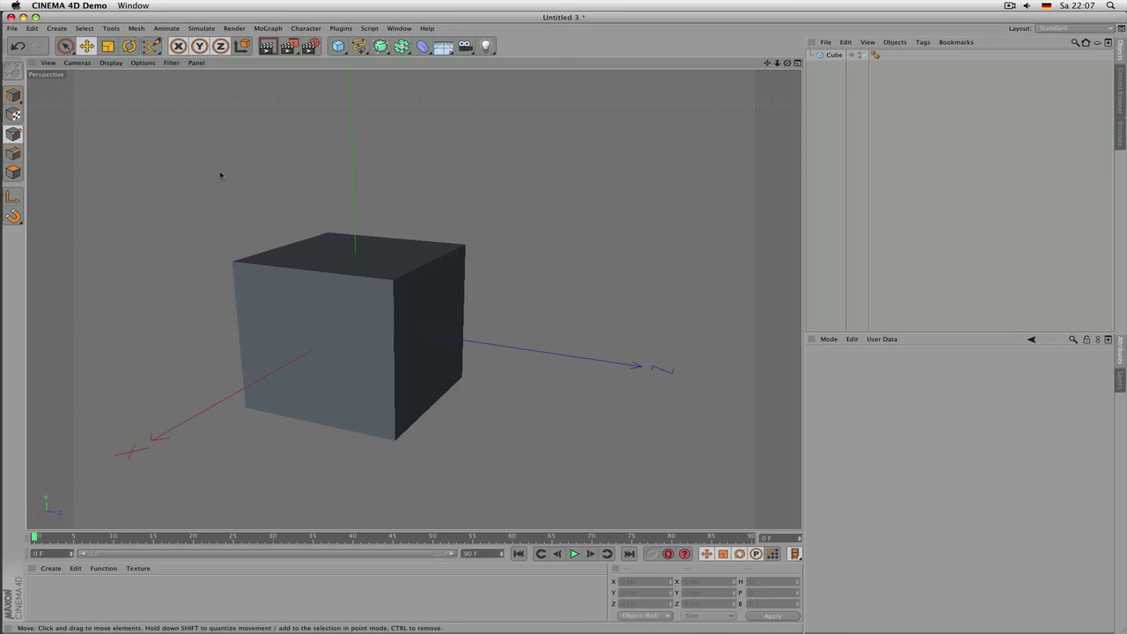
Step: Restore the four-view layout, check the Top view's Display menu, and select the Cube
{"action": "middle_click", "coordinate": [246, 182]}
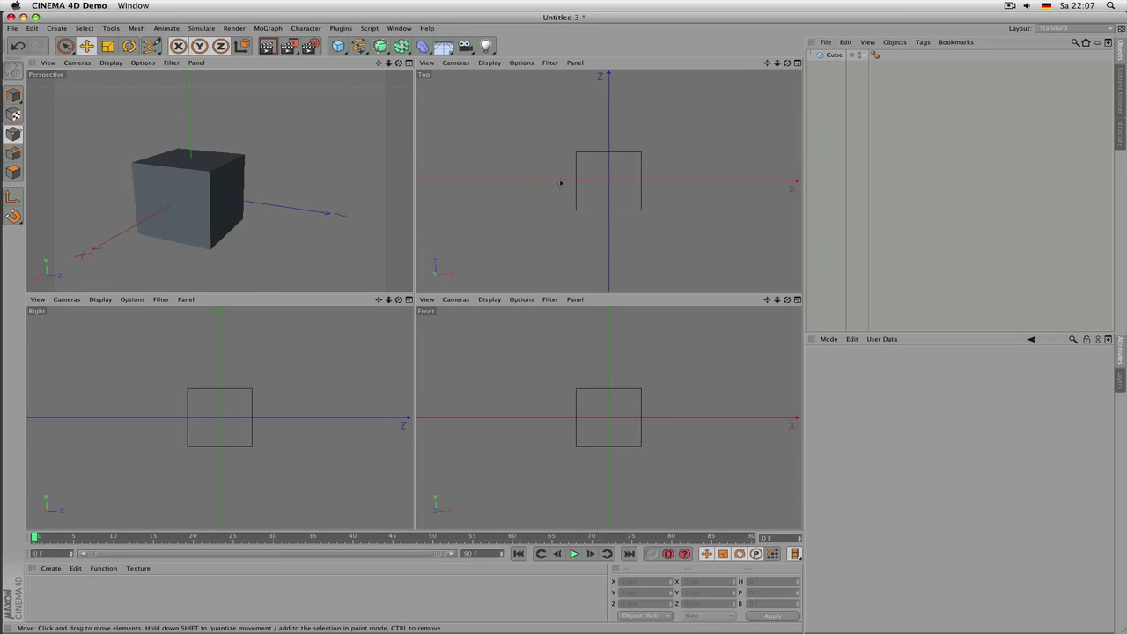
{"action": "left_click", "coordinate": [490, 63]}
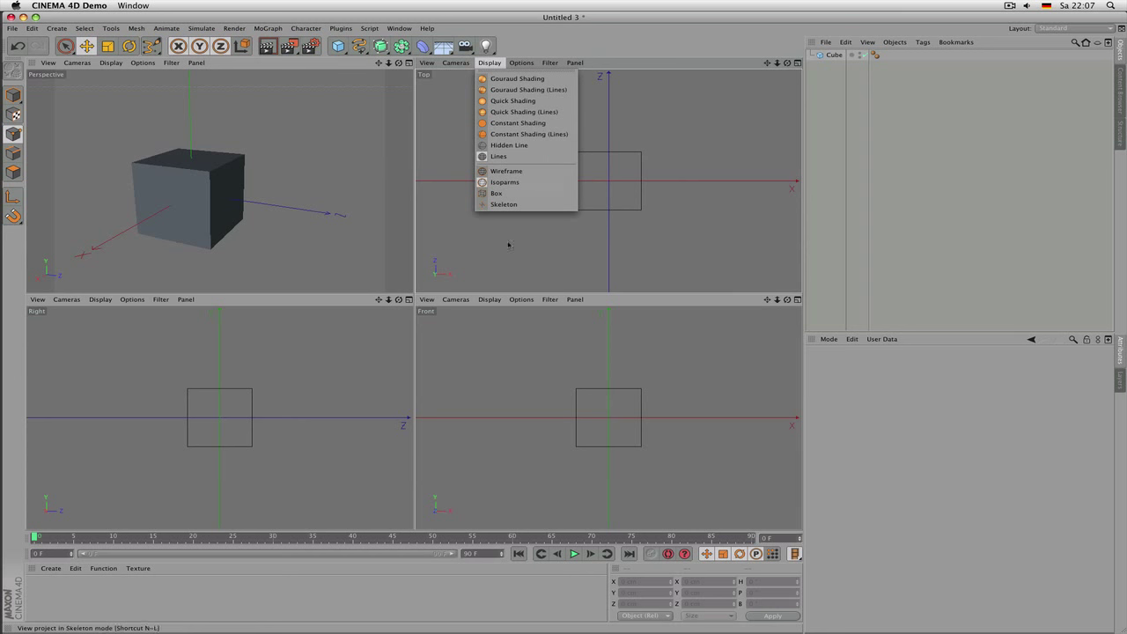
{"action": "left_click", "coordinate": [491, 303]}
{"action": "left_click", "coordinate": [489, 63]}
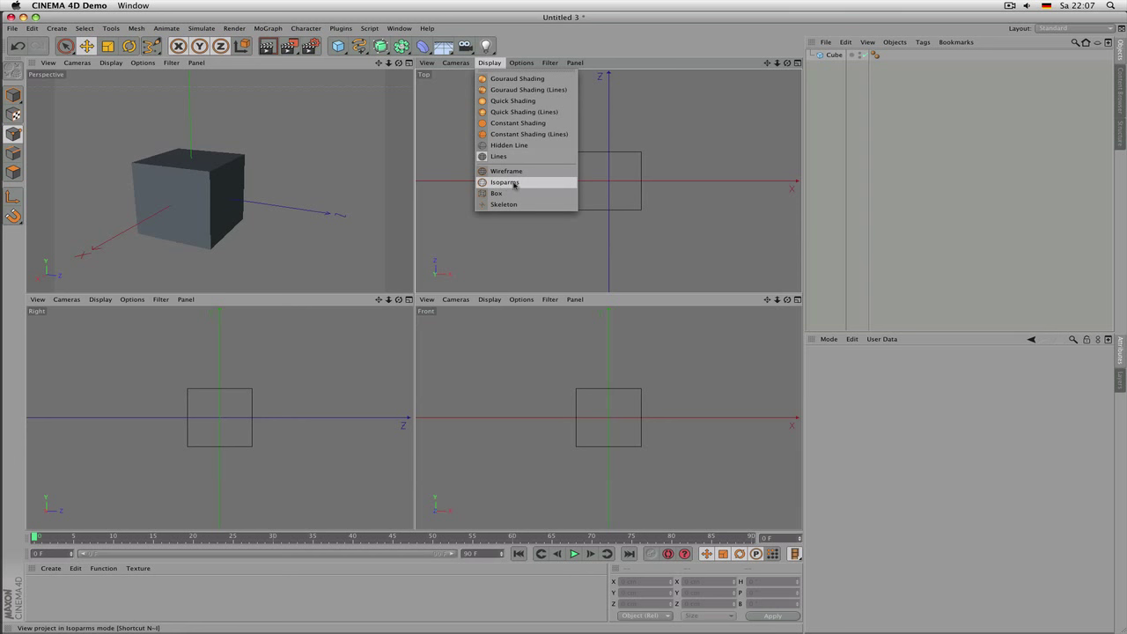
{"action": "left_click", "coordinate": [832, 56]}
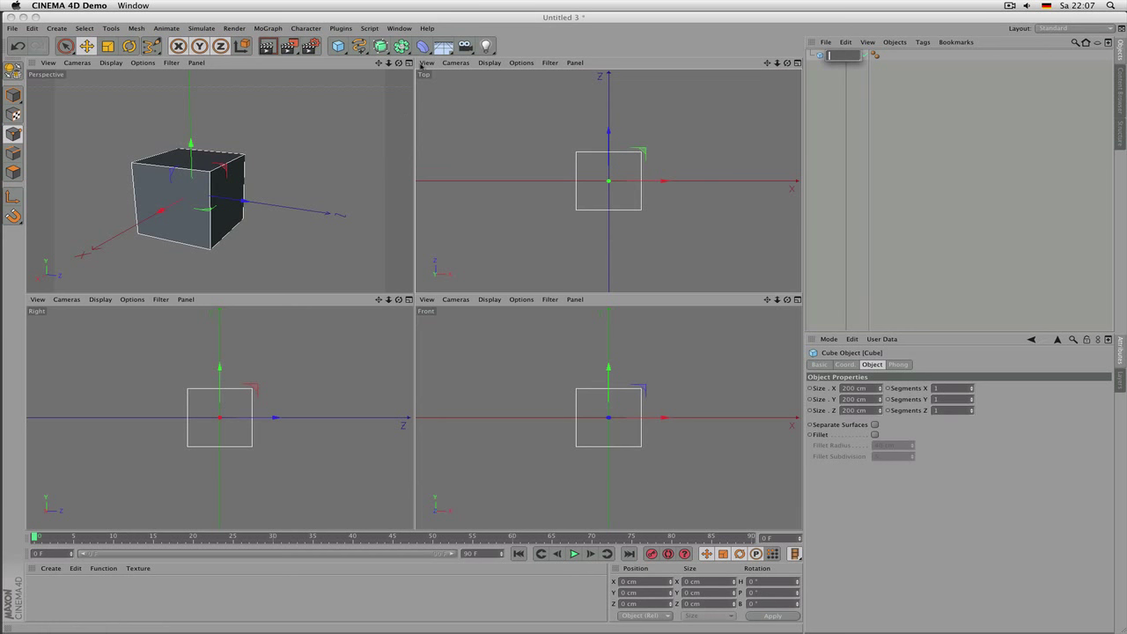
{"action": "left_click", "coordinate": [819, 90]}
{"action": "left_click", "coordinate": [817, 55]}
Step: Delete the Cube and add a Sphere primitive from the object list
{"action": "key", "text": "Delete"}
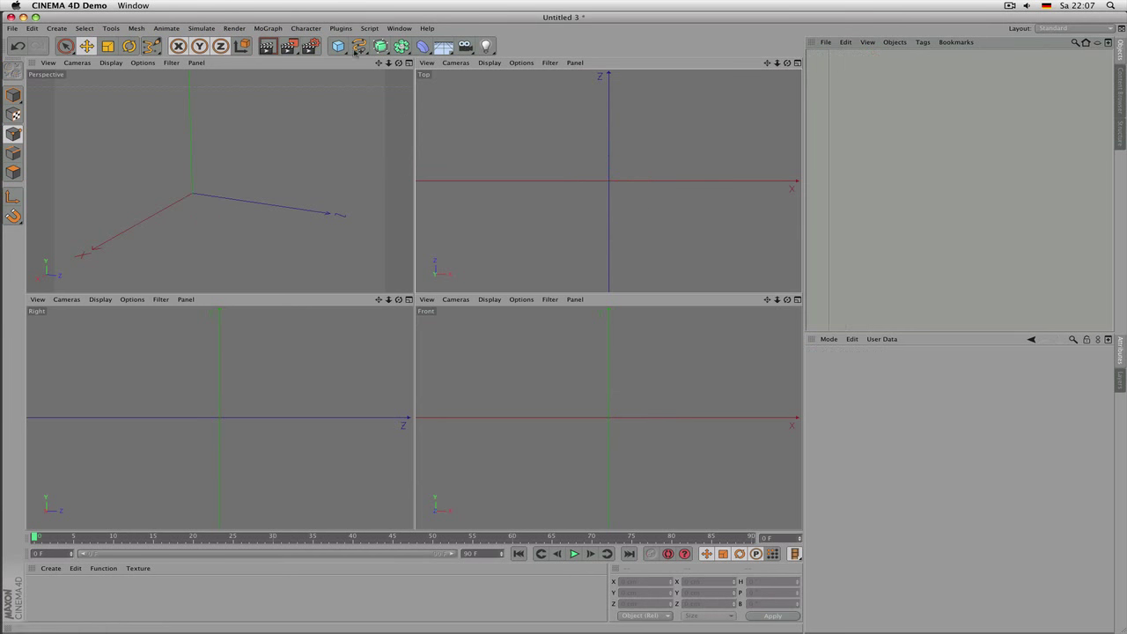
{"action": "left_click", "coordinate": [339, 46]}
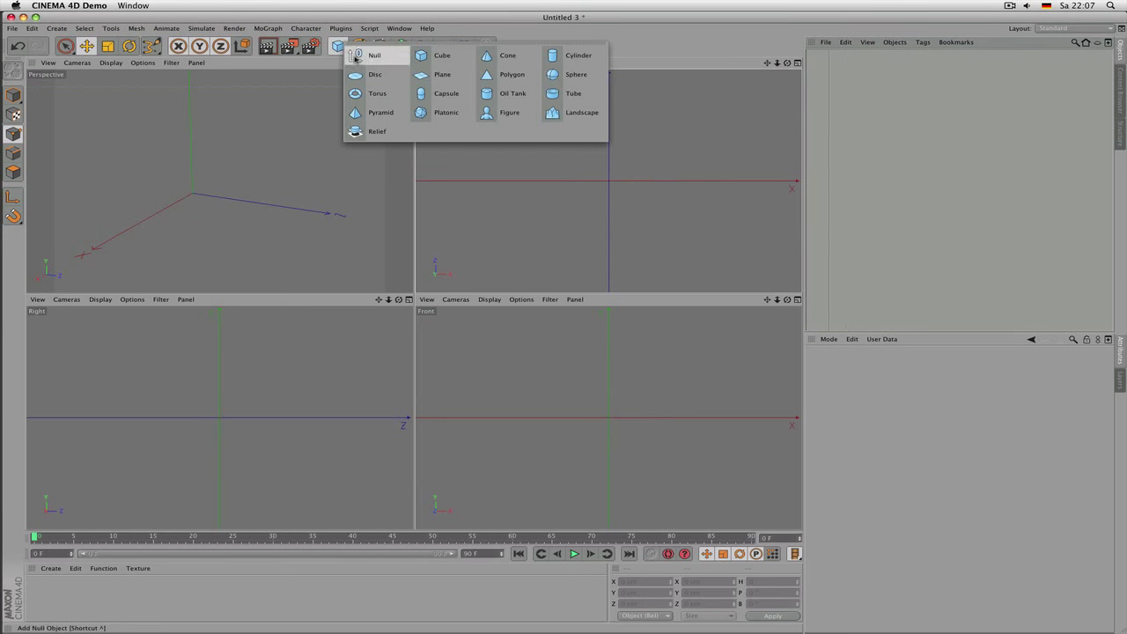
{"action": "left_click", "coordinate": [575, 75]}
{"action": "scroll", "coordinate": [199, 195], "scroll_direction": "up", "scroll_amount": 5}
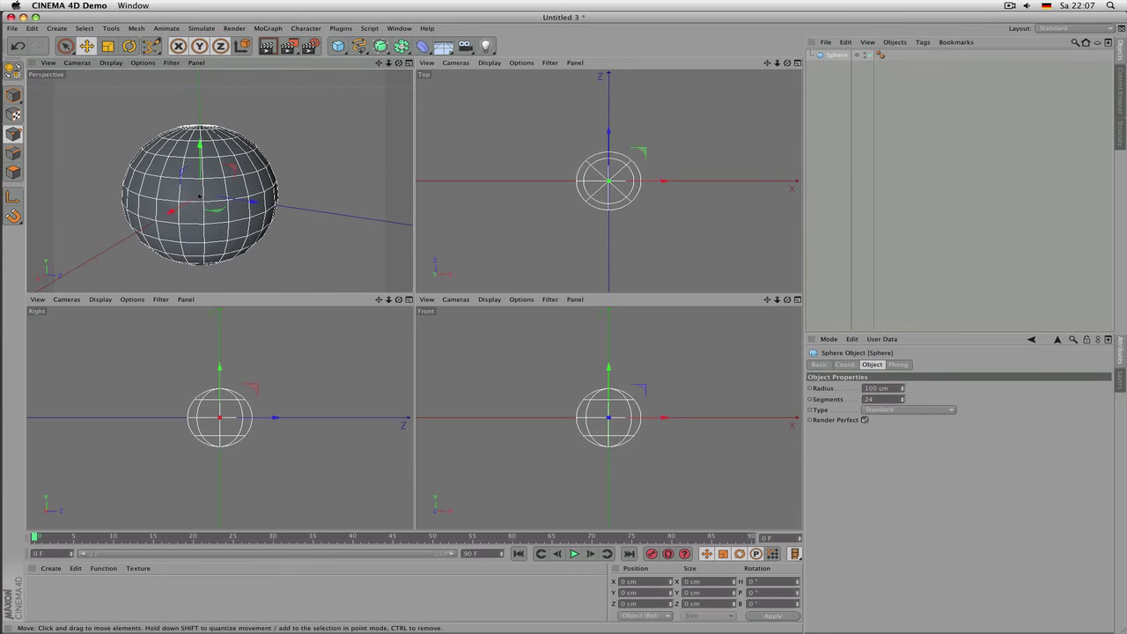
Step: Set Perspective to Gouraud Shading (Lines), orbit around the sphere, and zoom the Top view
{"action": "left_click", "coordinate": [111, 63]}
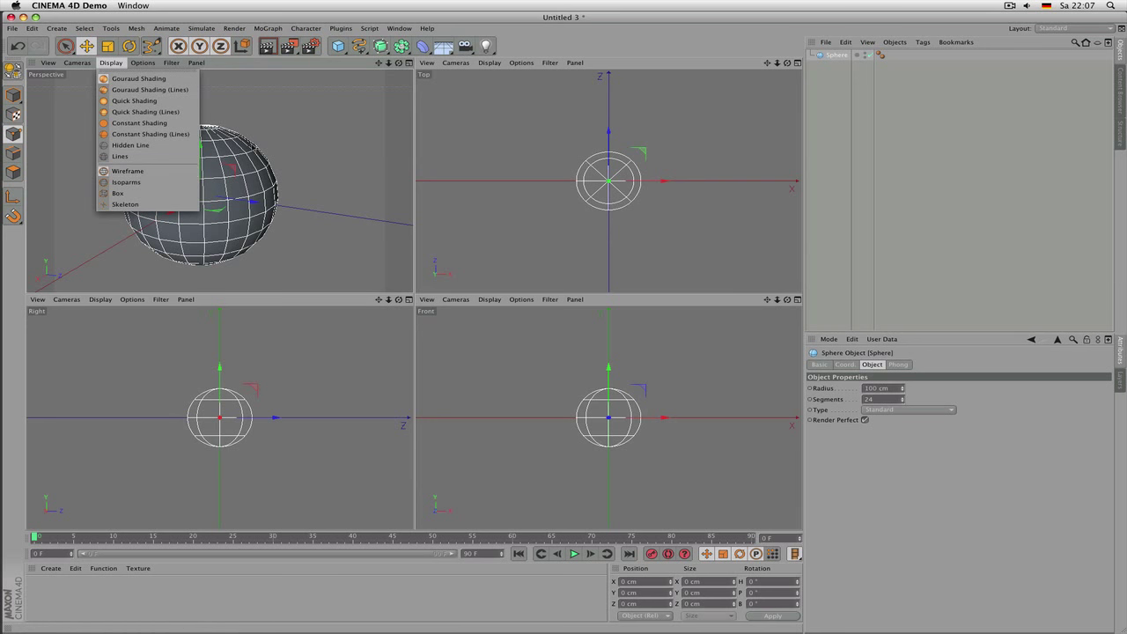
{"action": "left_click", "coordinate": [306, 133]}
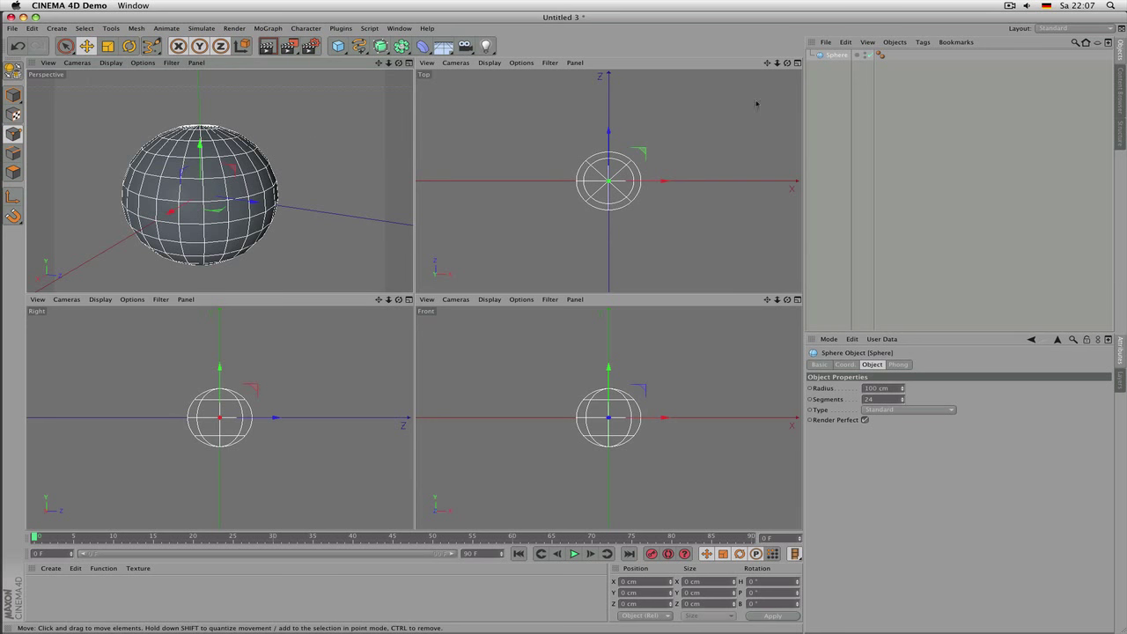
{"action": "left_click", "coordinate": [828, 104]}
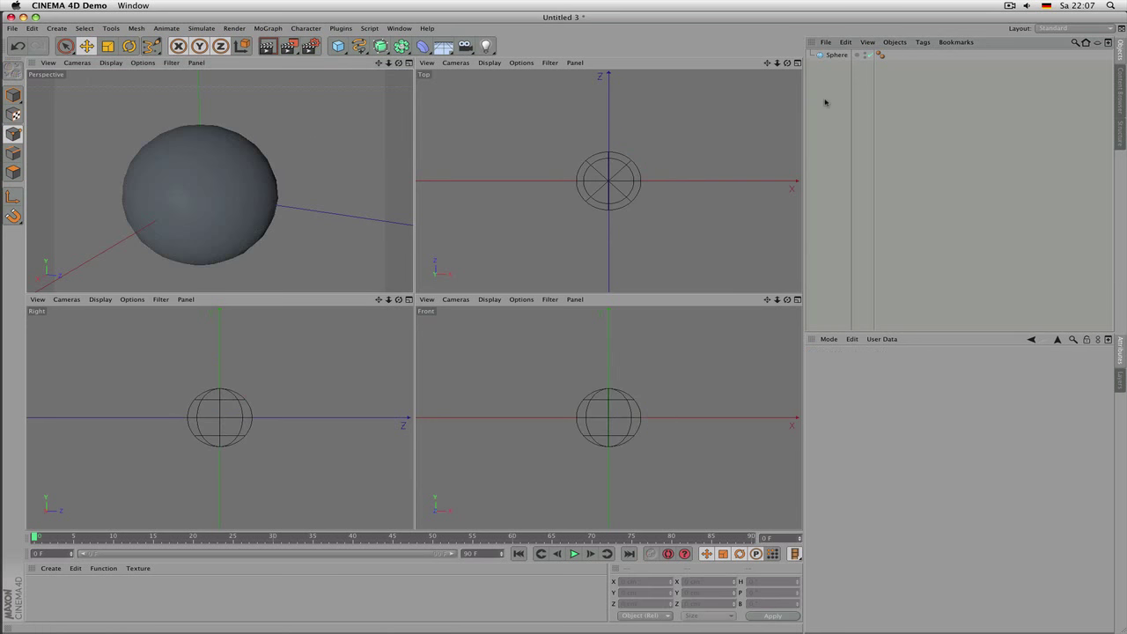
{"action": "left_click", "coordinate": [112, 63]}
{"action": "left_click", "coordinate": [132, 85]}
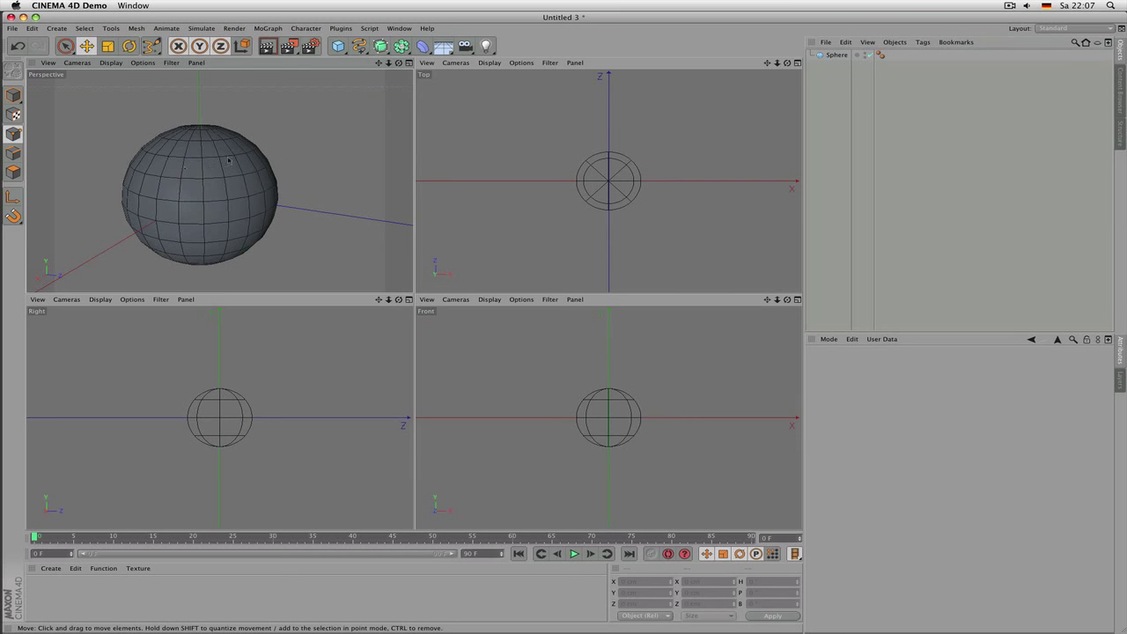
{"action": "left_click_drag", "start_coordinate": [220, 181], "coordinate": [220, 182], "text": "alt"}
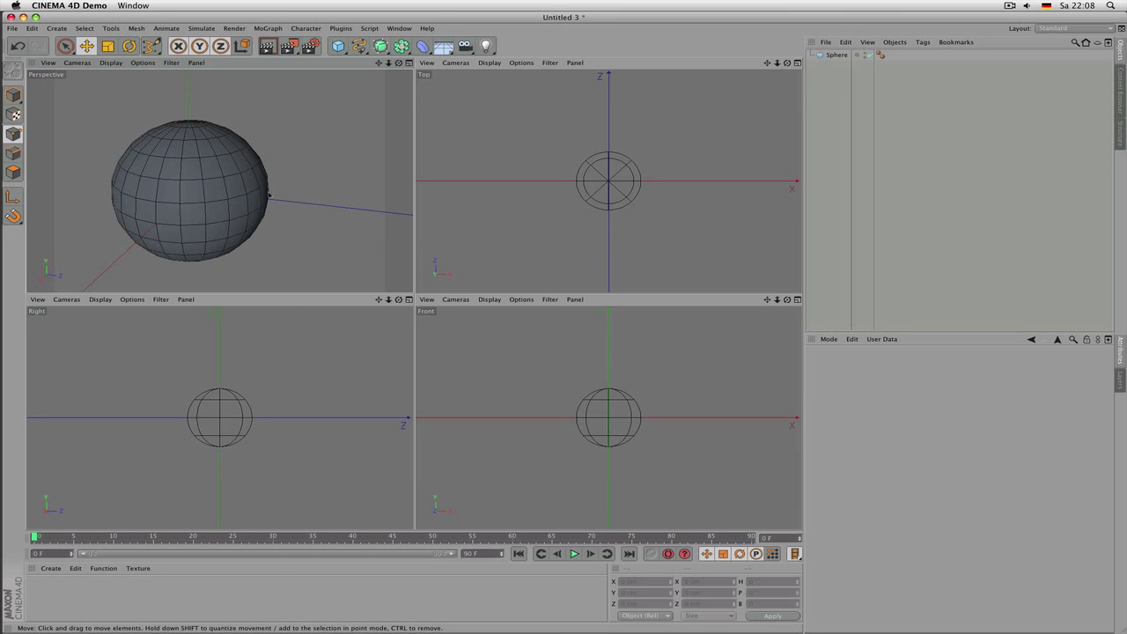
{"action": "scroll", "coordinate": [624, 167], "scroll_direction": "up", "scroll_amount": 3}
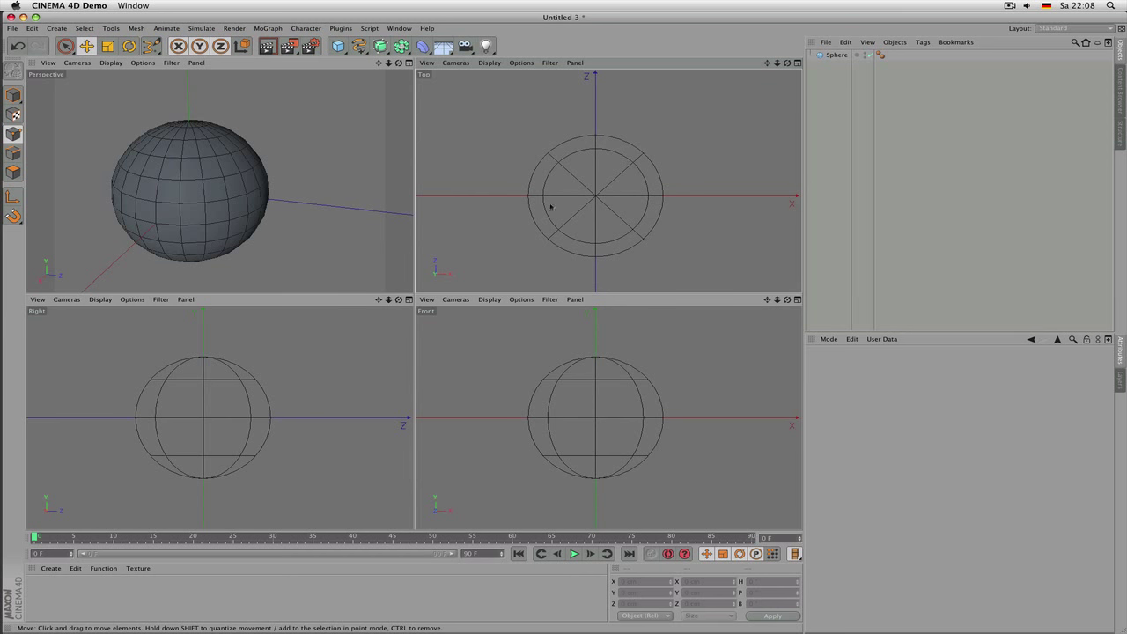
Step: Set the Top view to Wireframe, then Gouraud Shading (Lines), finally plain Lines
{"action": "left_click", "coordinate": [490, 62]}
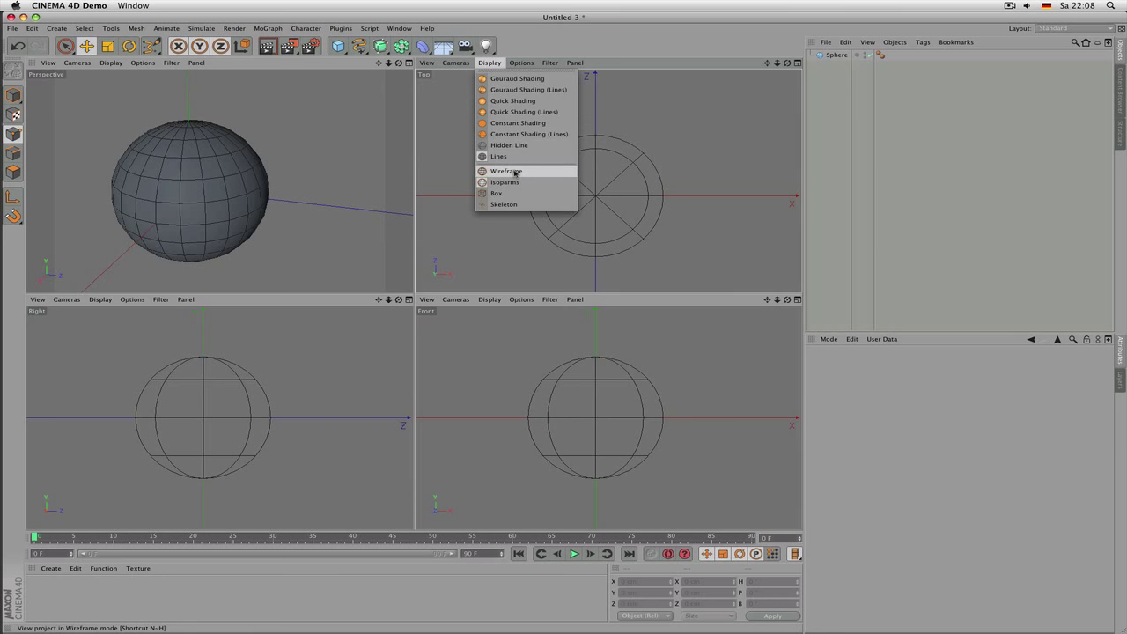
{"action": "left_click", "coordinate": [546, 172]}
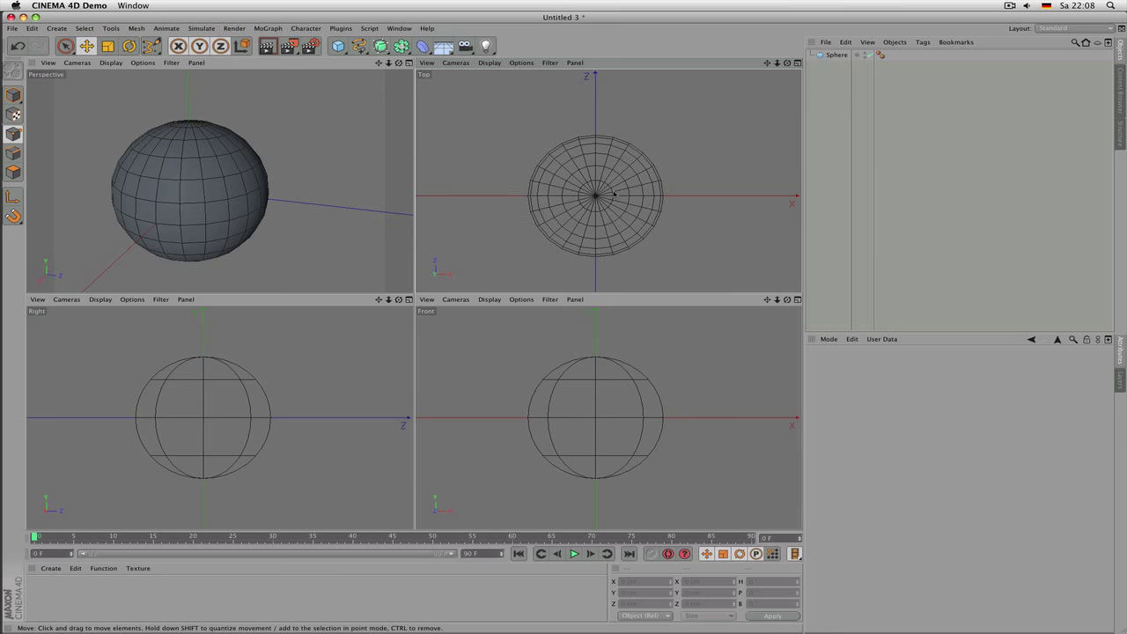
{"action": "scroll", "coordinate": [615, 194], "scroll_direction": "up", "scroll_amount": 2}
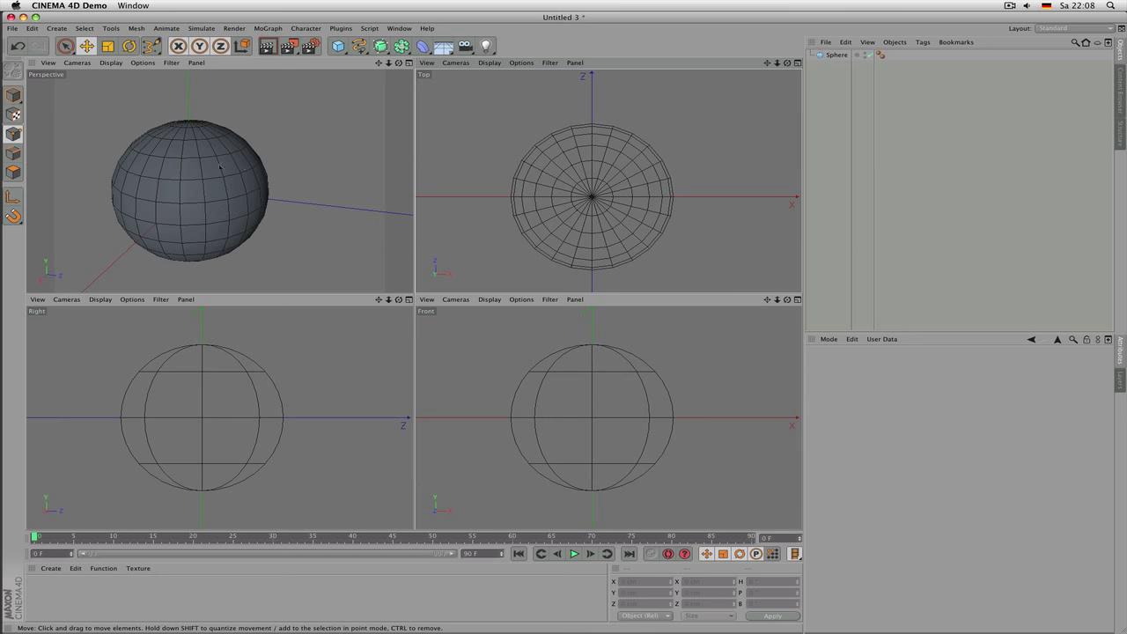
{"action": "left_click", "coordinate": [490, 63]}
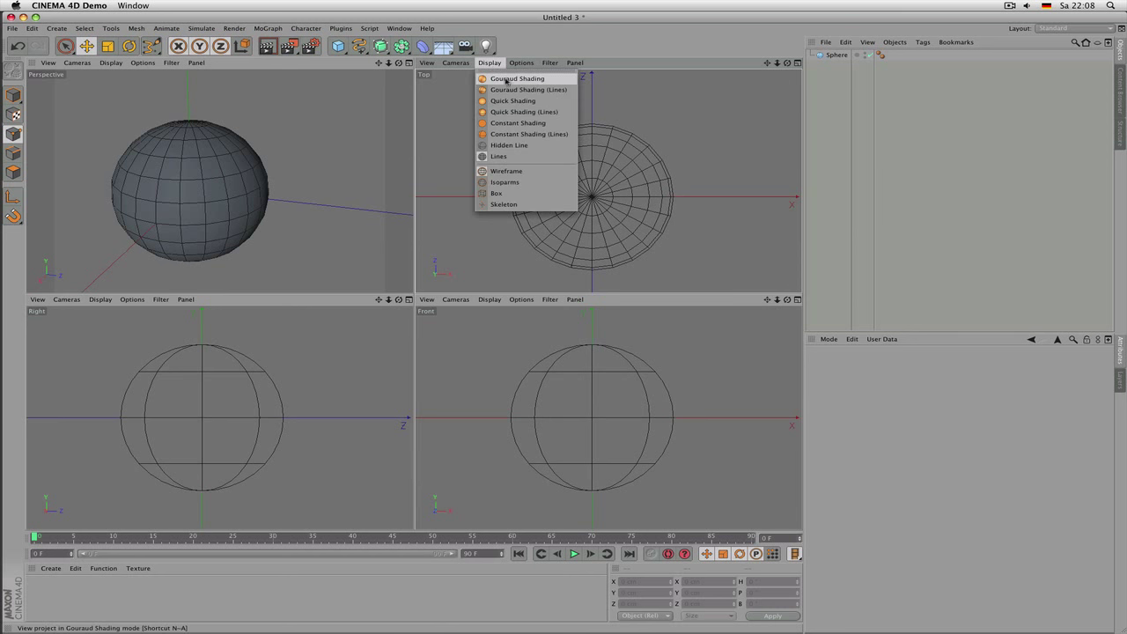
{"action": "left_click", "coordinate": [533, 90]}
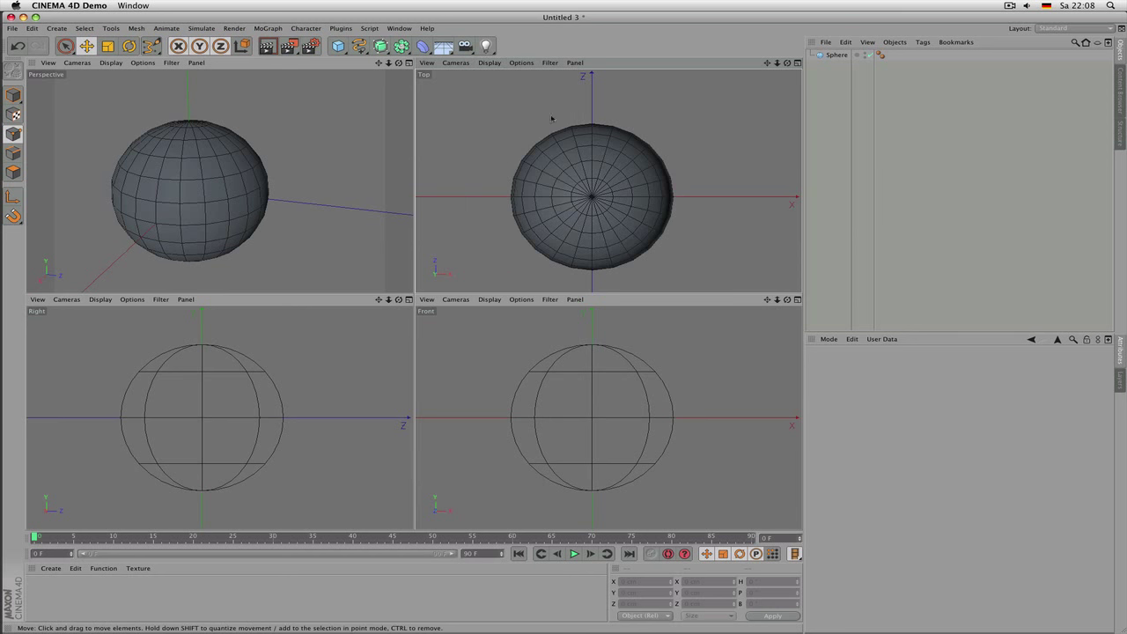
{"action": "left_click", "coordinate": [488, 63]}
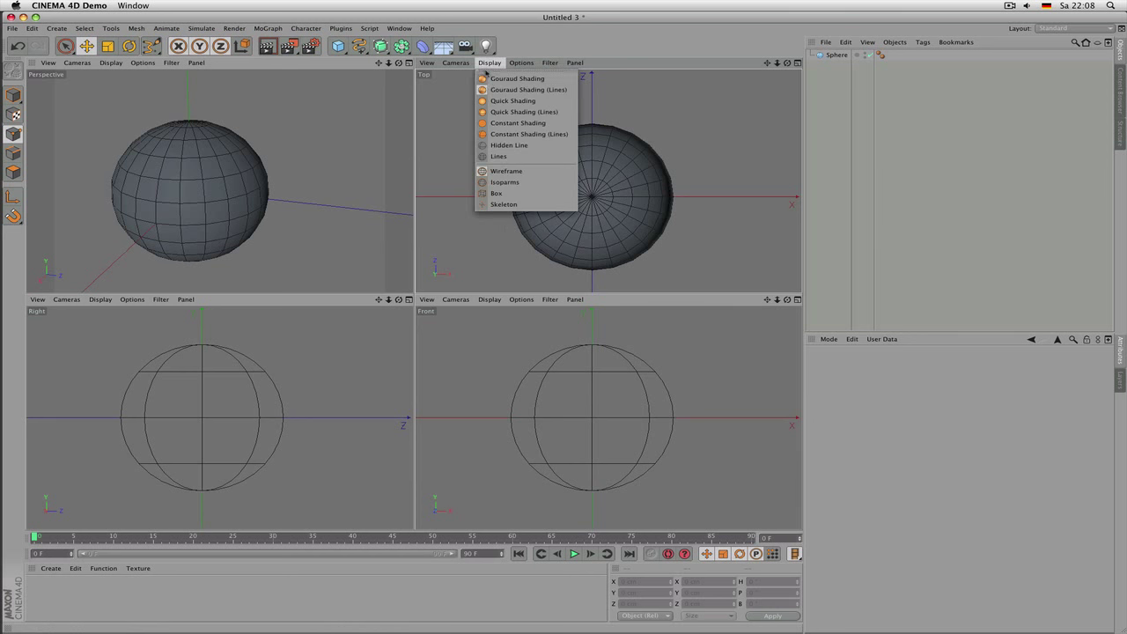
{"action": "left_click", "coordinate": [502, 156]}
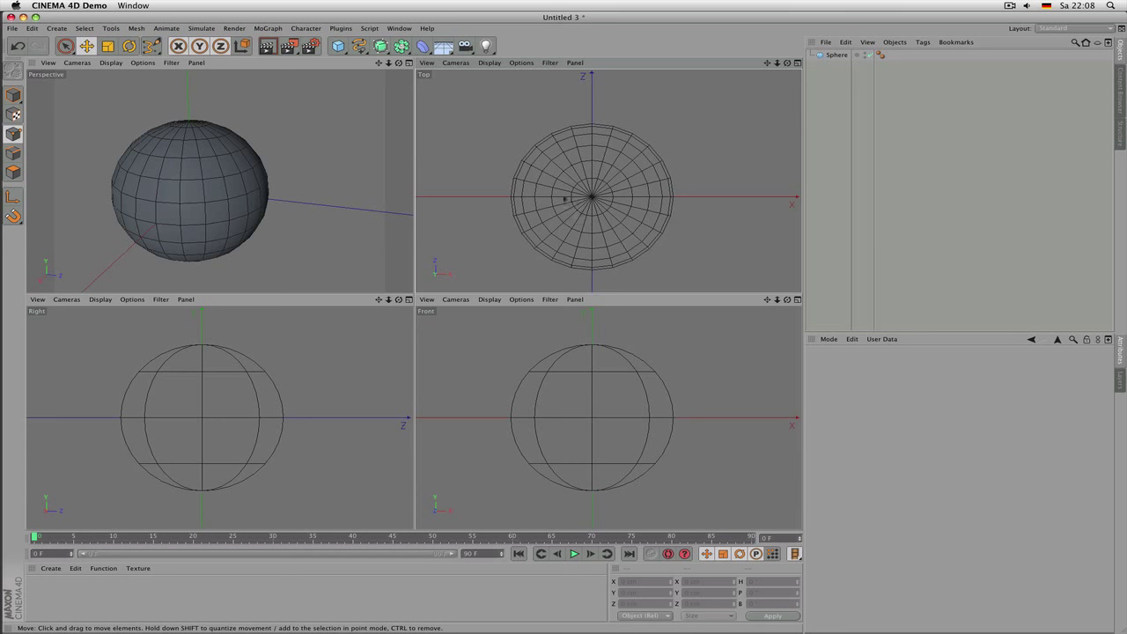
{"action": "left_click", "coordinate": [149, 65]}
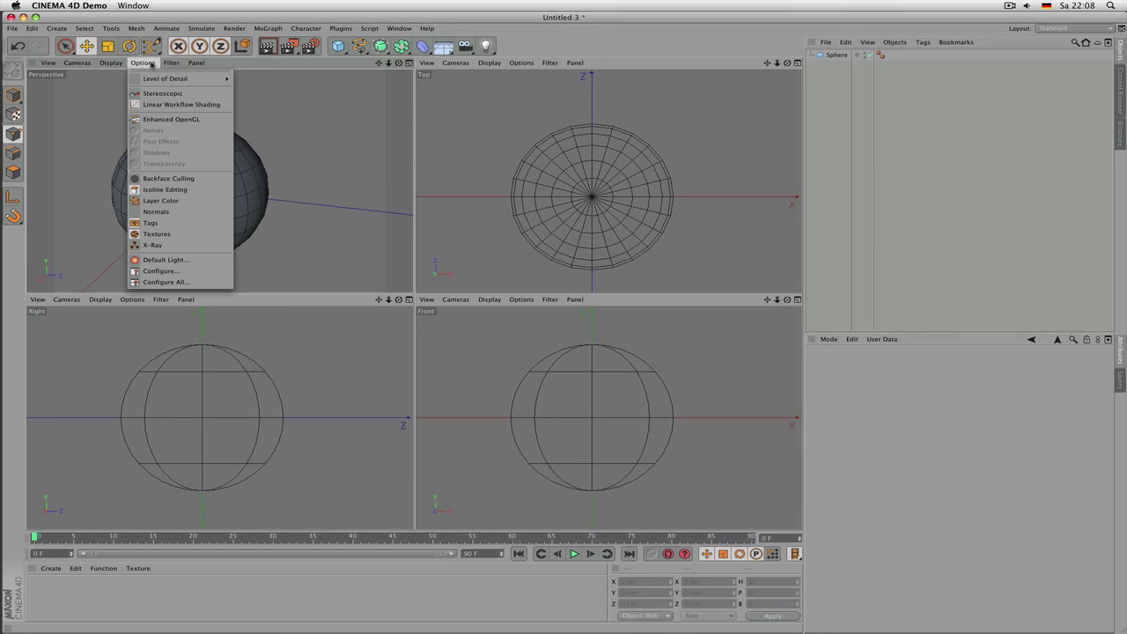
{"action": "left_click", "coordinate": [168, 63]}
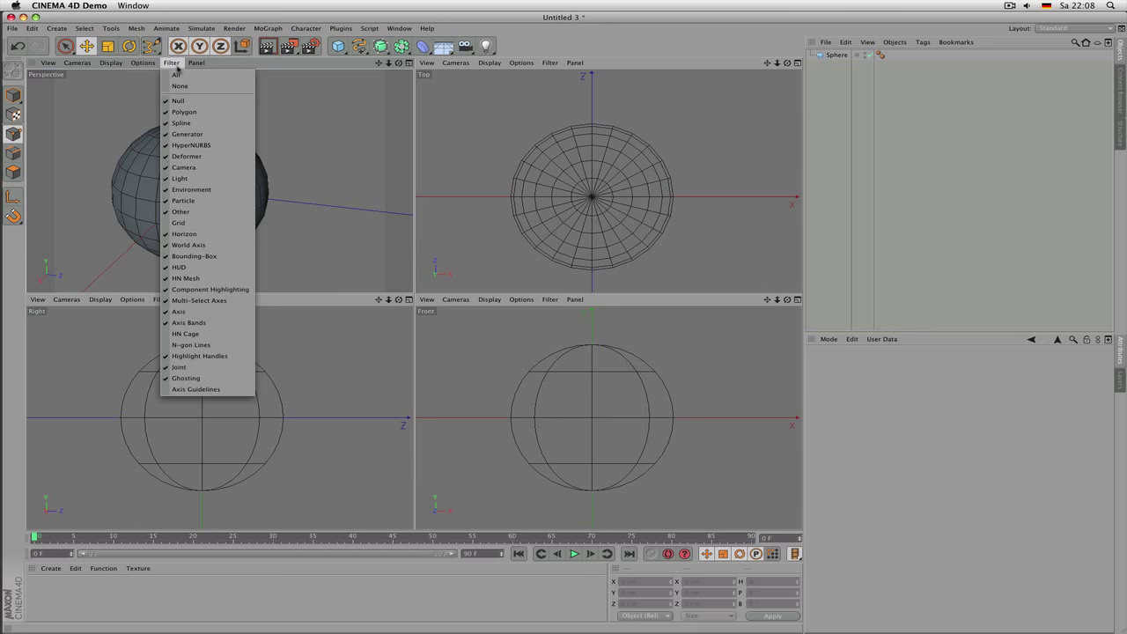
{"action": "left_click", "coordinate": [176, 68]}
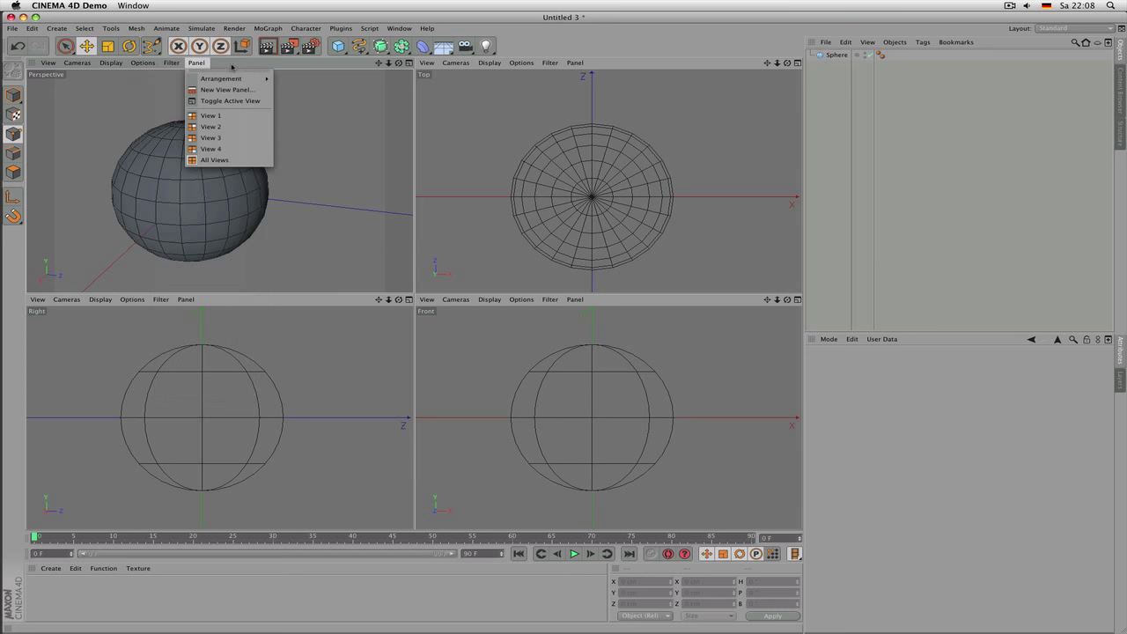
Step: Add a Camera, orbit to see it, and hide cameras by unchecking Filter > Camera
{"action": "left_click", "coordinate": [465, 46]}
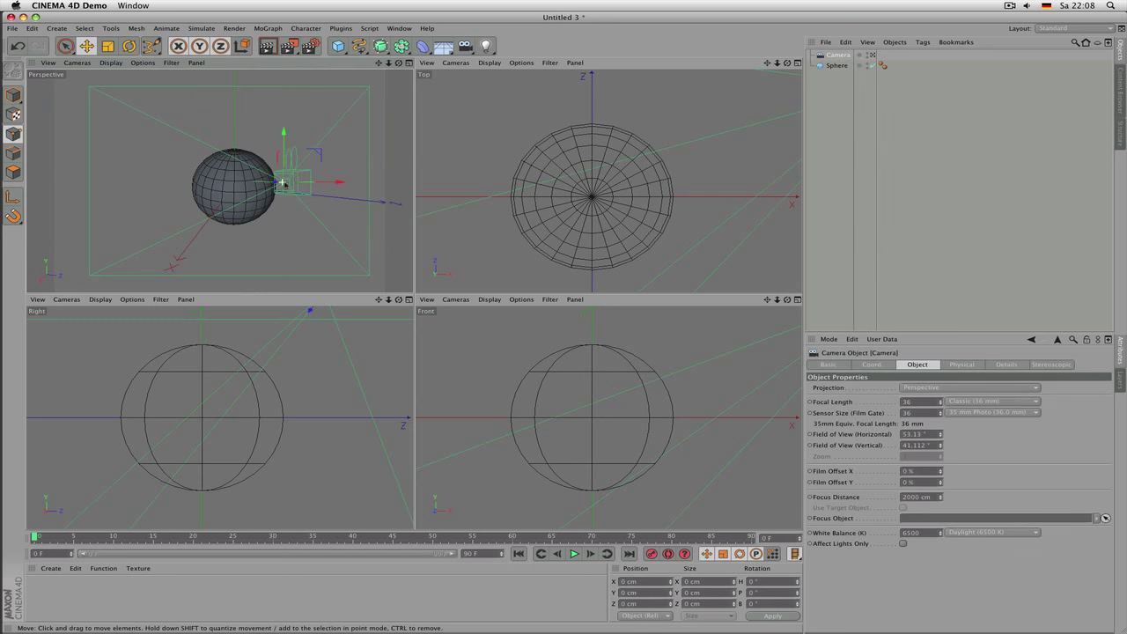
{"action": "left_click_drag", "start_coordinate": [399, 63], "coordinate": [150, 185]}
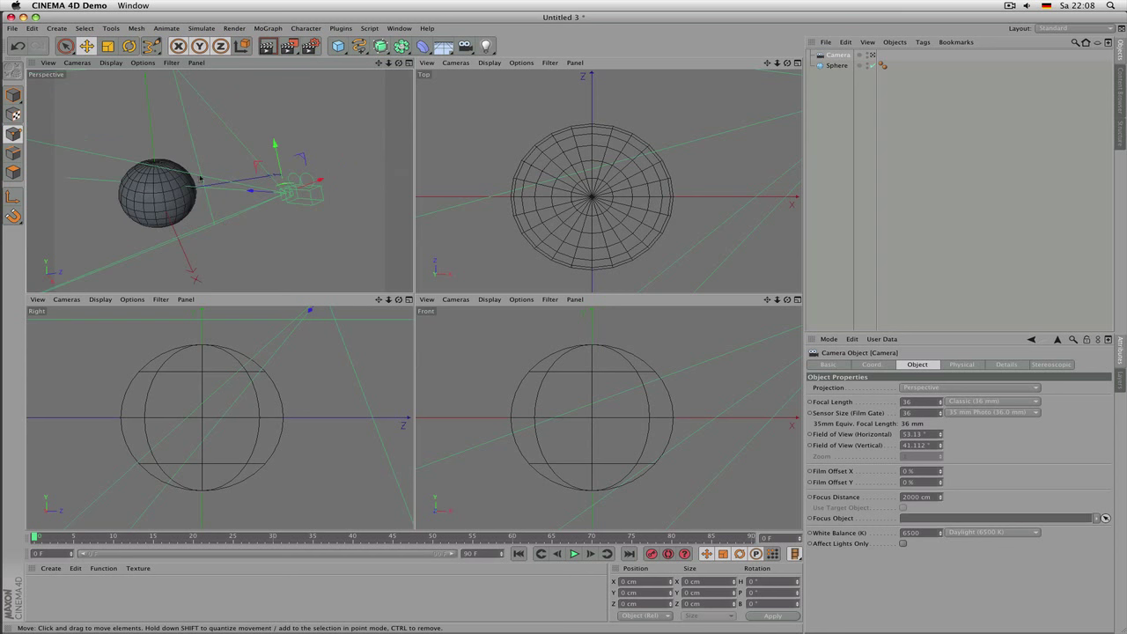
{"action": "left_click", "coordinate": [142, 63]}
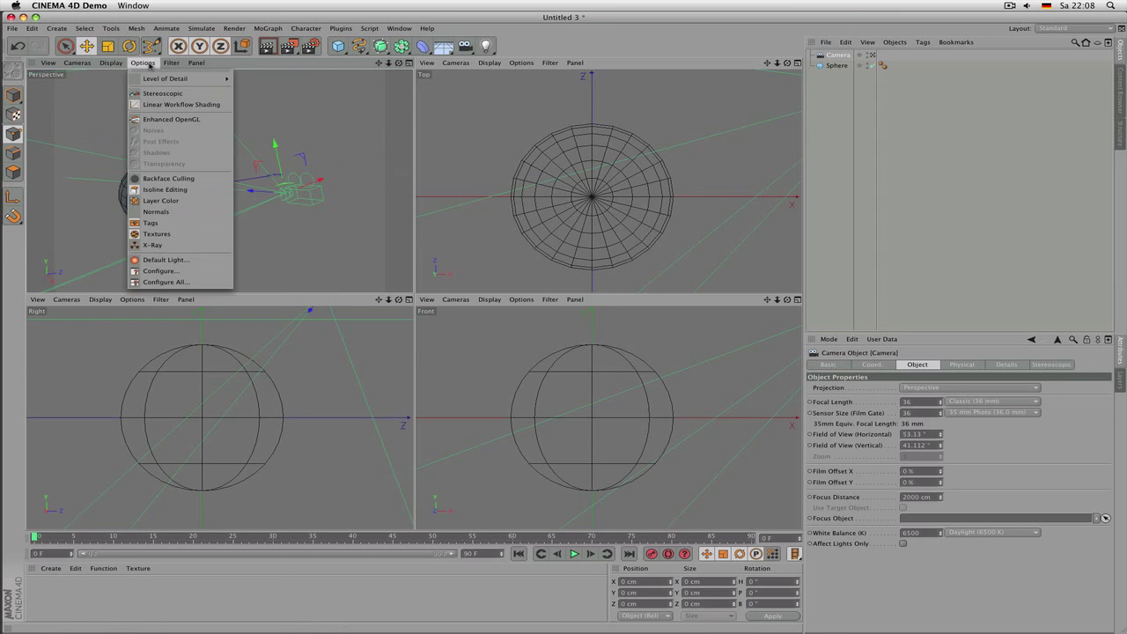
{"action": "mouse_move", "coordinate": [167, 63]}
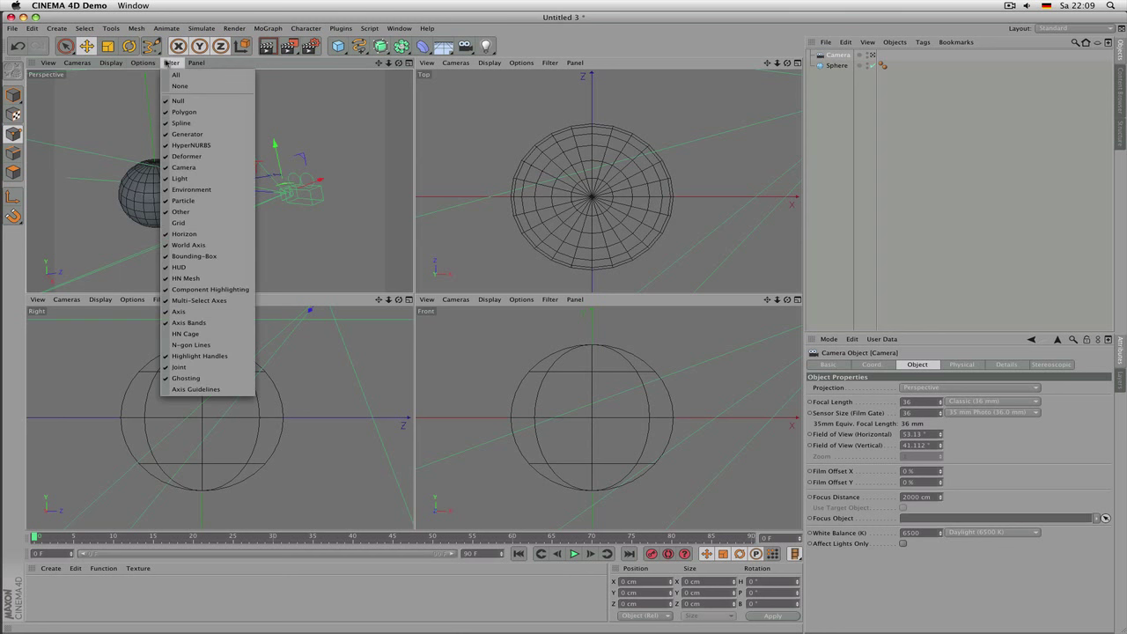
{"action": "left_click", "coordinate": [192, 170]}
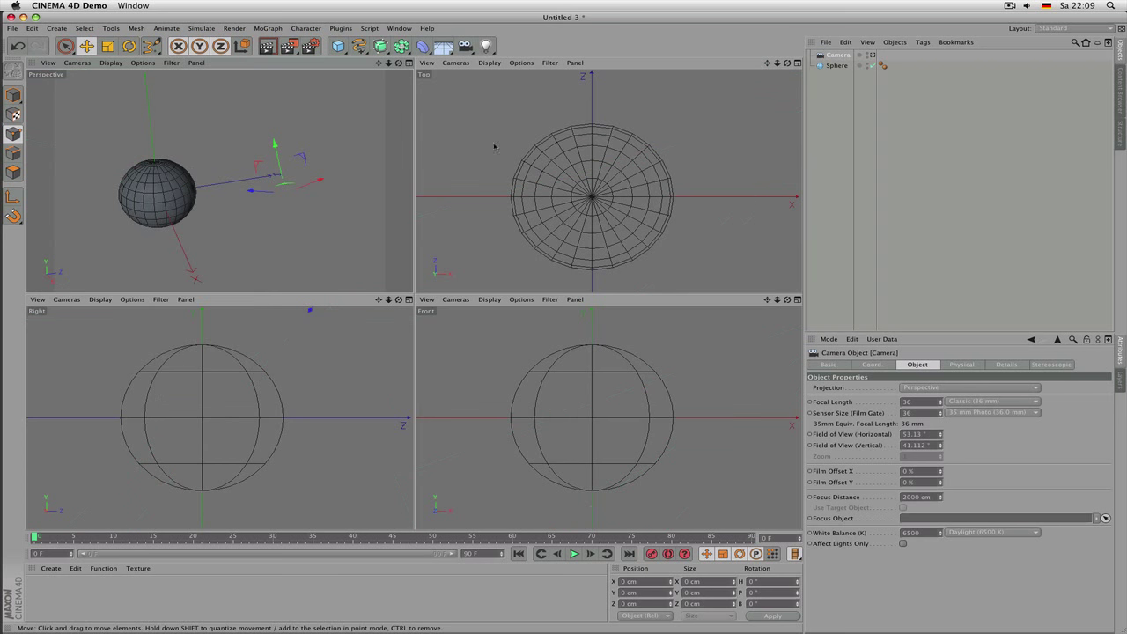
{"action": "left_click", "coordinate": [303, 133]}
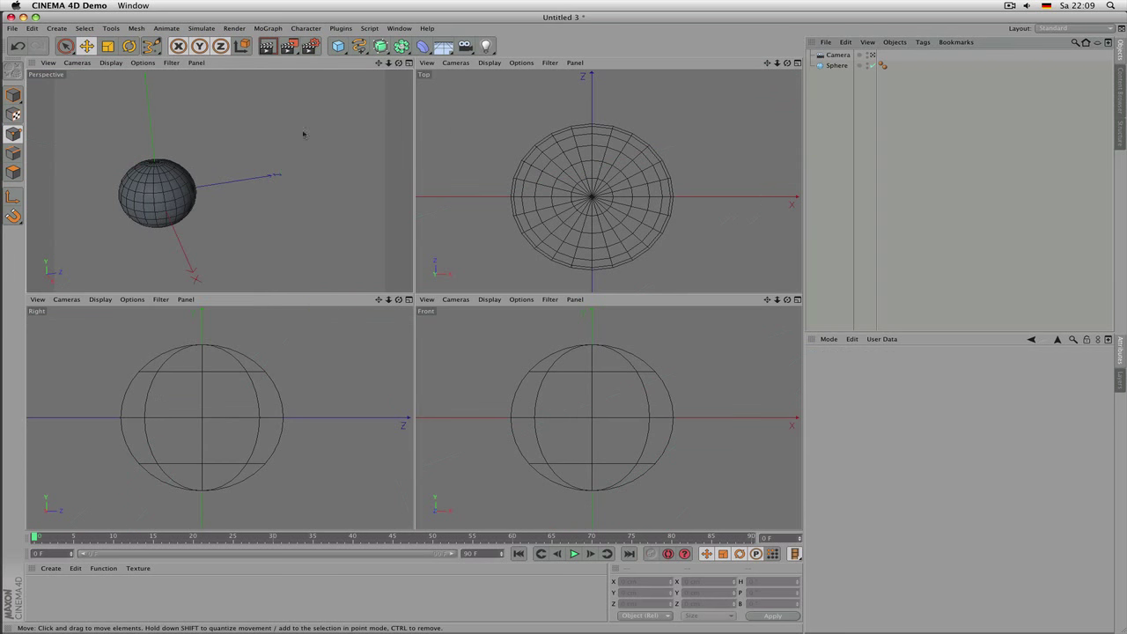
Step: Re-check Filter > Camera to show cameras again and reselect the Camera object
{"action": "left_click", "coordinate": [171, 62]}
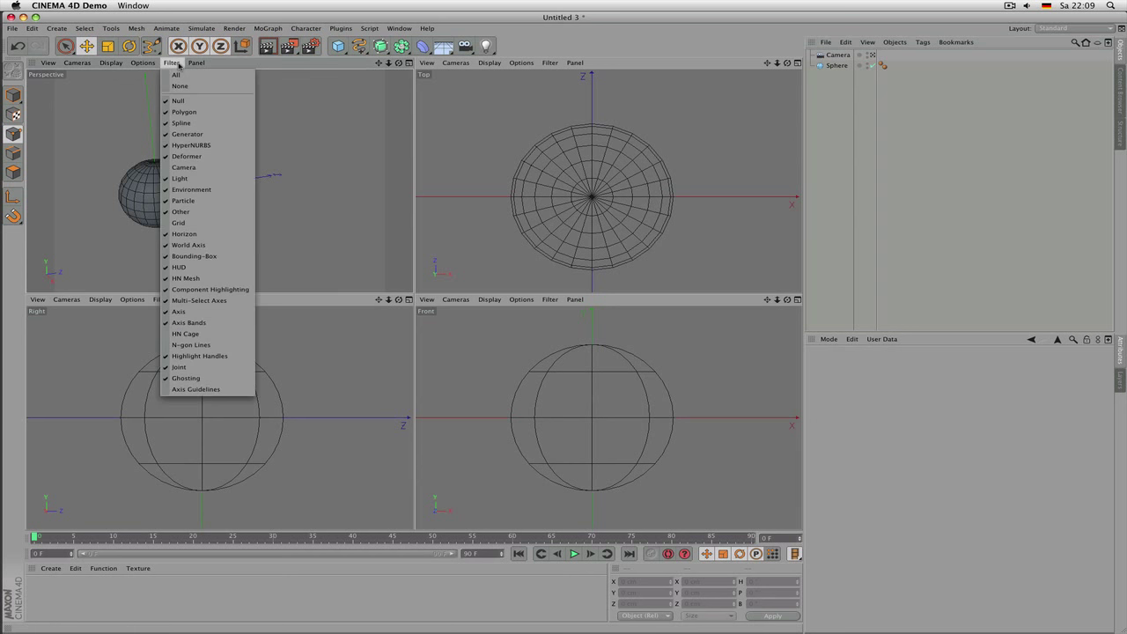
{"action": "left_click", "coordinate": [212, 169]}
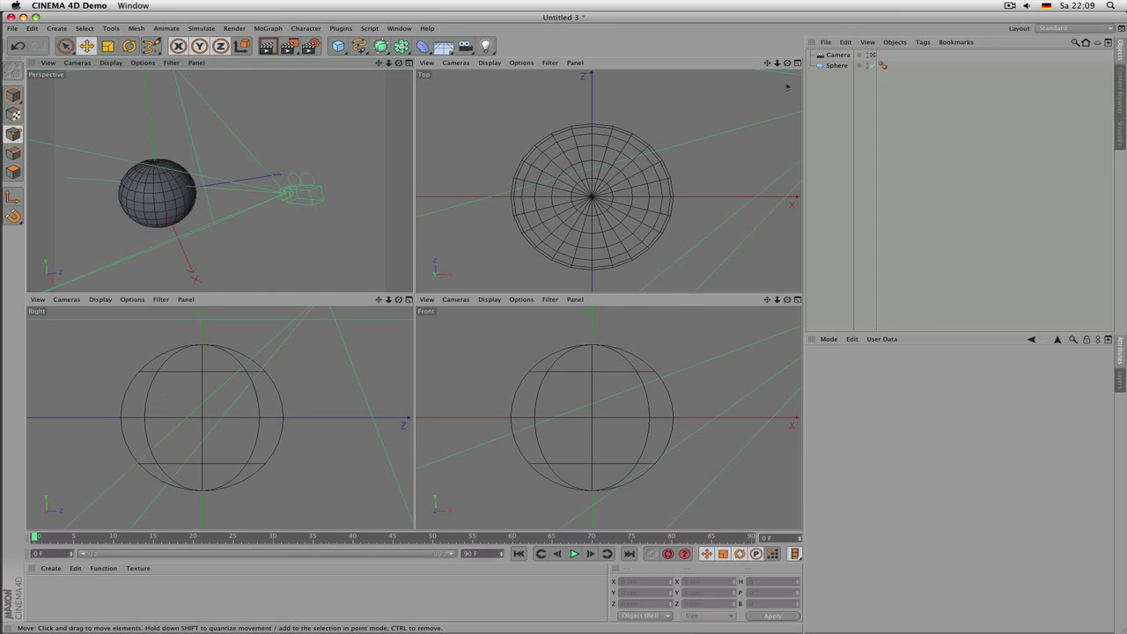
{"action": "left_click", "coordinate": [838, 55]}
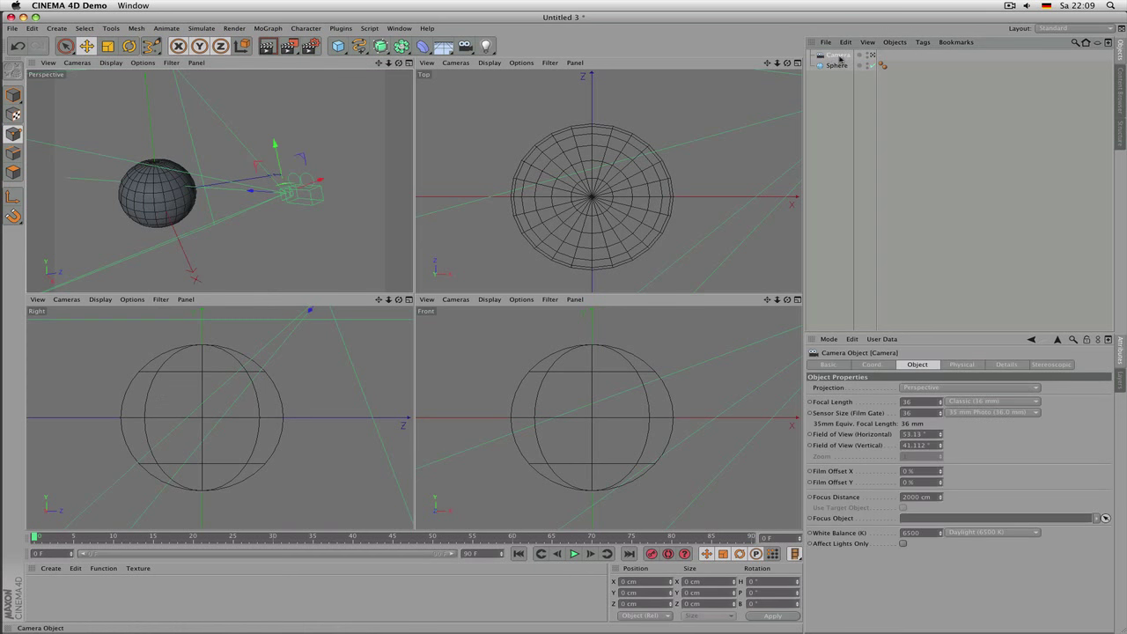
{"action": "left_click", "coordinate": [170, 62]}
{"action": "mouse_move", "coordinate": [194, 63]}
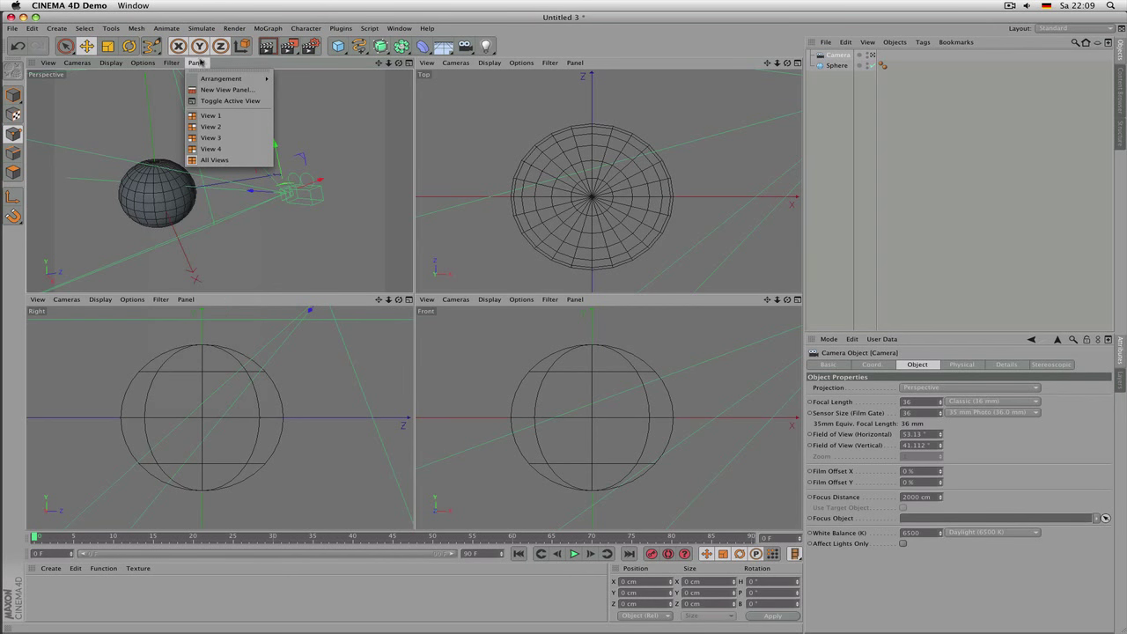
Step: Switch the viewport to the 4 Views Left Split layout
{"action": "mouse_move", "coordinate": [212, 81]}
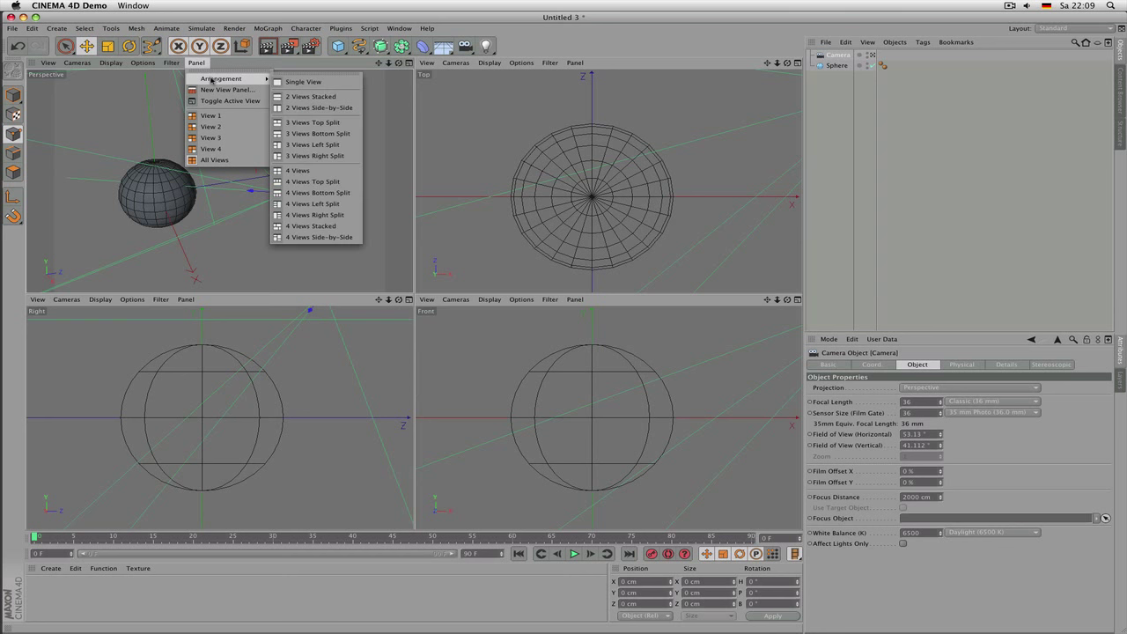
{"action": "left_click", "coordinate": [741, 41]}
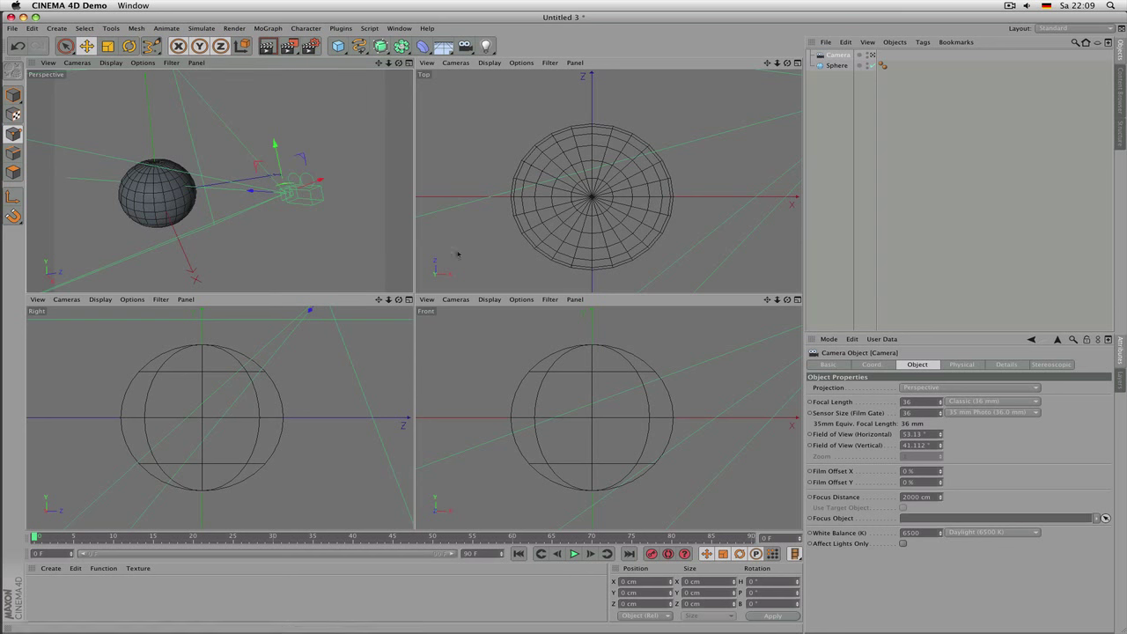
{"action": "left_click", "coordinate": [172, 63]}
{"action": "mouse_move", "coordinate": [206, 79]}
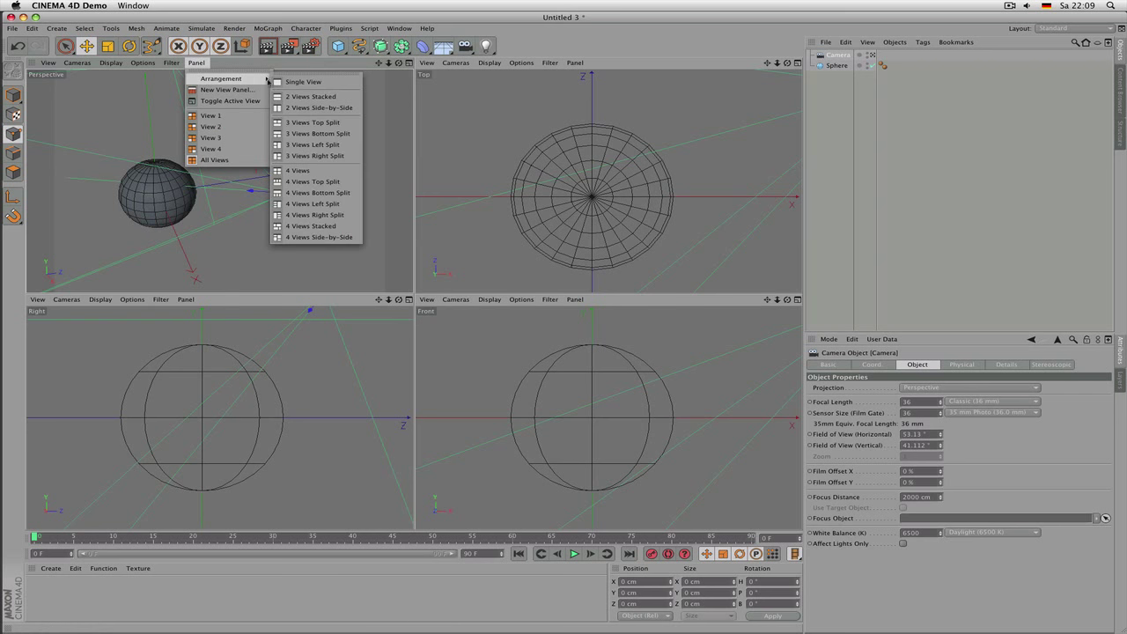
{"action": "left_click", "coordinate": [301, 97]}
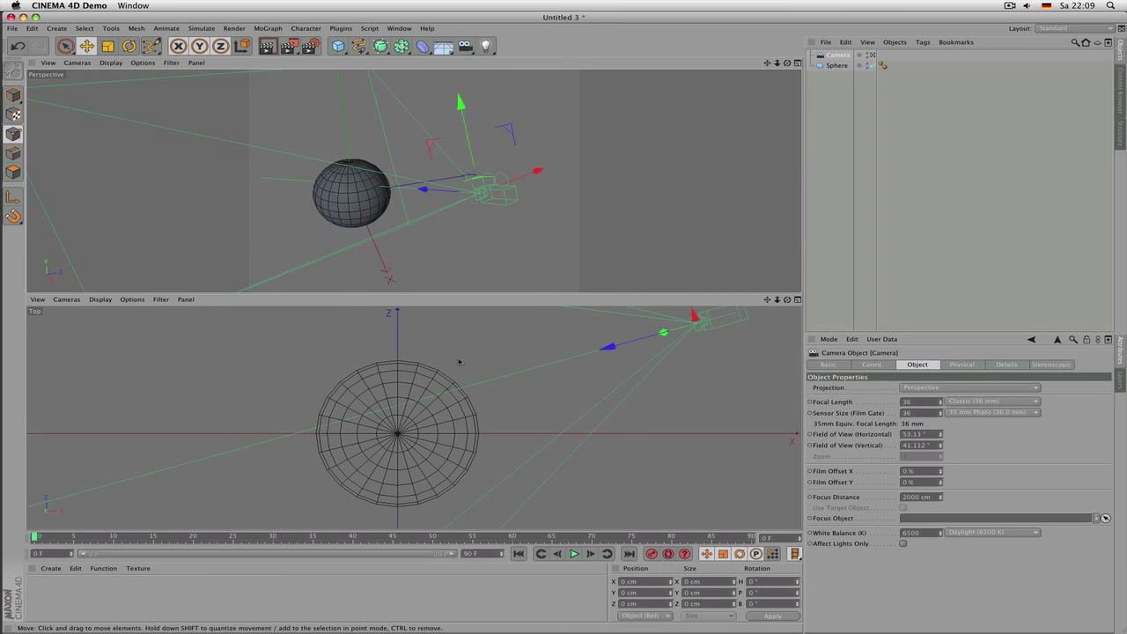
{"action": "left_click", "coordinate": [204, 64]}
{"action": "mouse_move", "coordinate": [208, 79]}
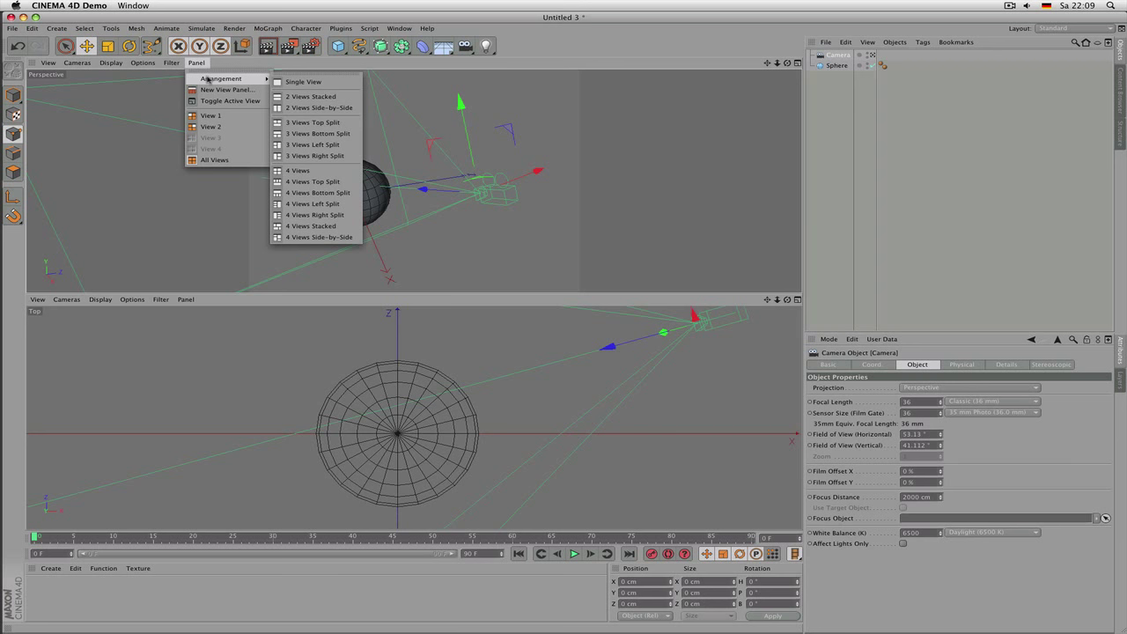
{"action": "left_click", "coordinate": [328, 205]}
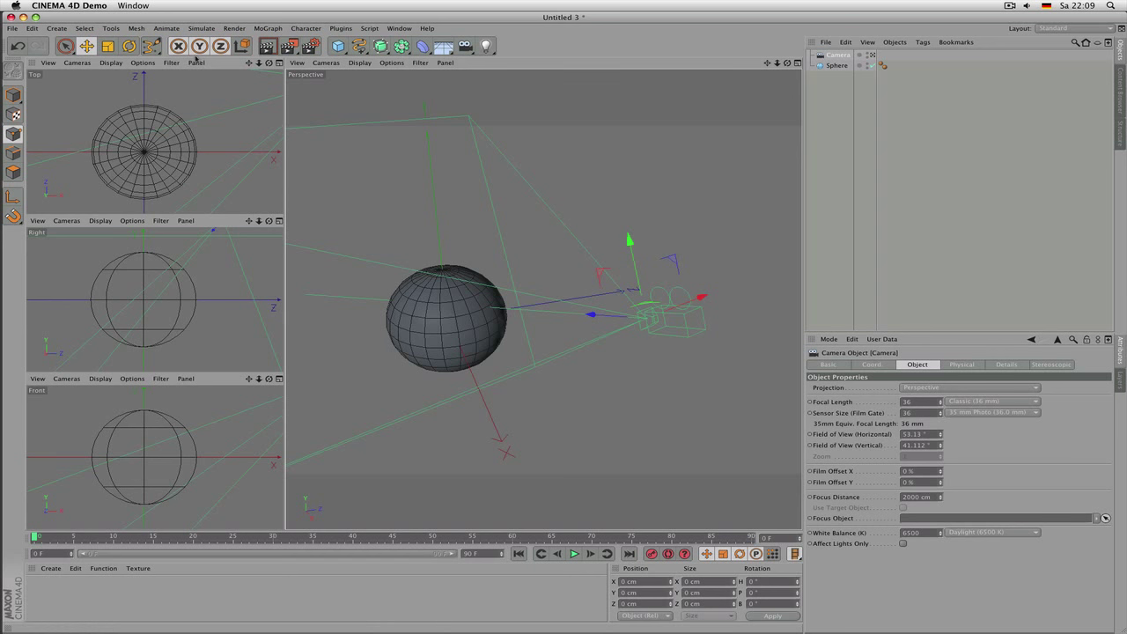
Step: Return to the even 4 Views layout, then maximize the Perspective view
{"action": "left_click", "coordinate": [197, 63]}
{"action": "mouse_move", "coordinate": [212, 79]}
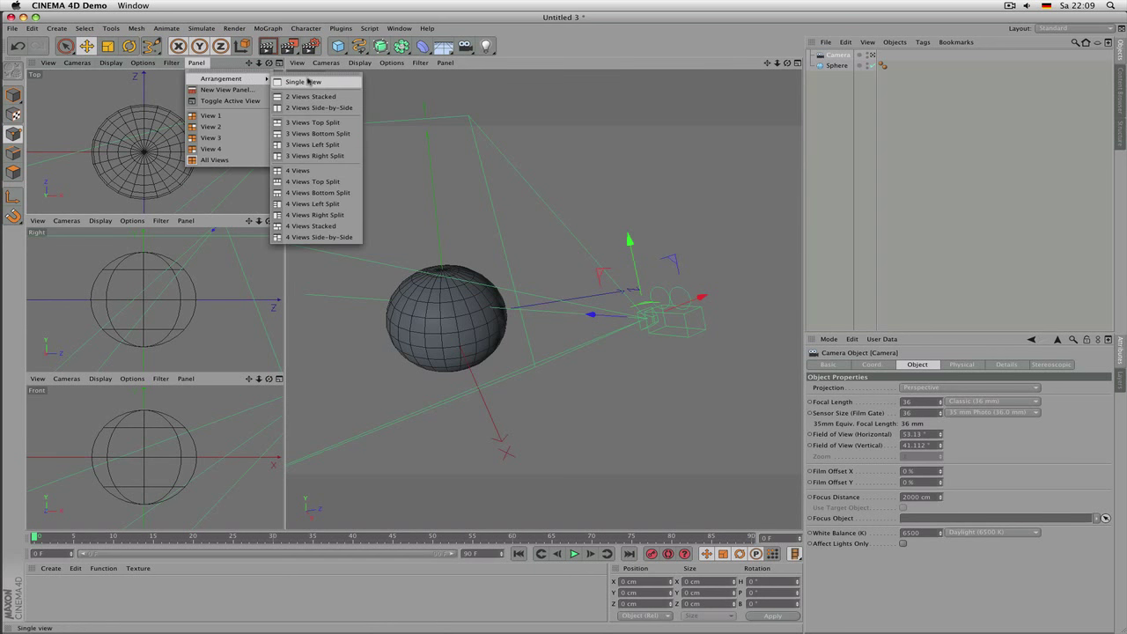
{"action": "left_click", "coordinate": [326, 174]}
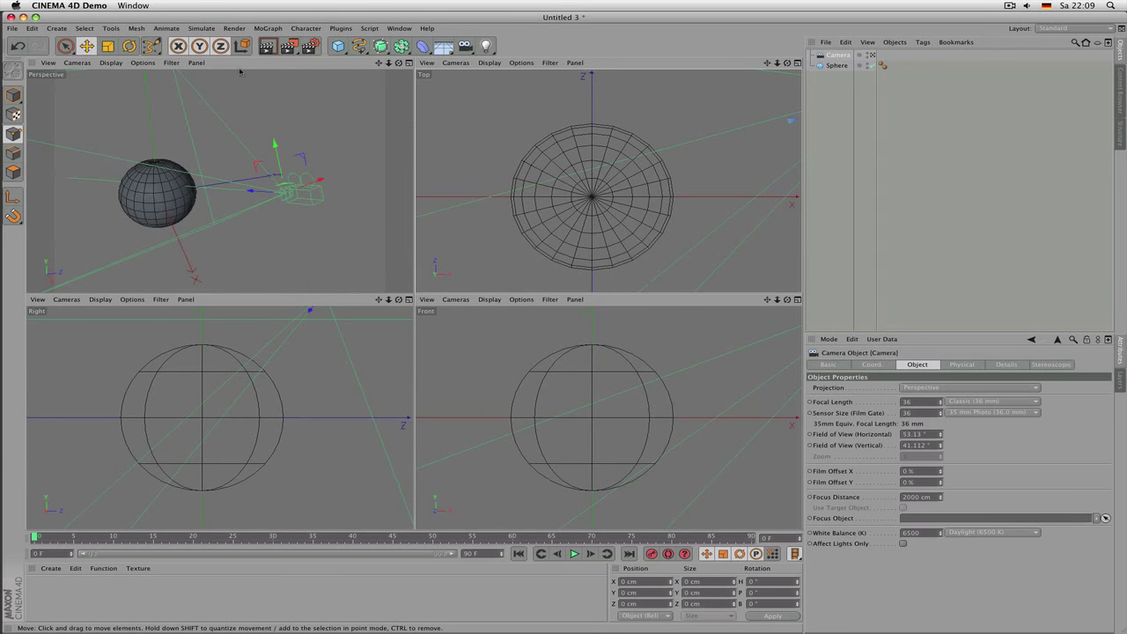
{"action": "middle_click", "coordinate": [298, 123]}
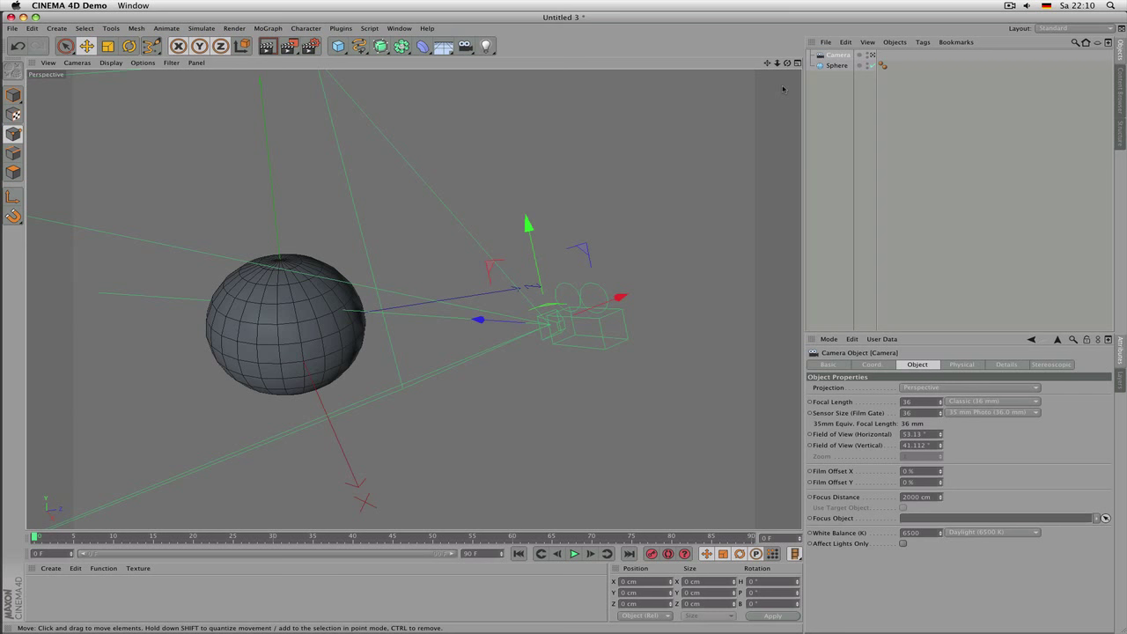
Step: Select the Sphere in the Object Manager
{"action": "left_click", "coordinate": [837, 65]}
{"action": "key", "text": "super+z"}
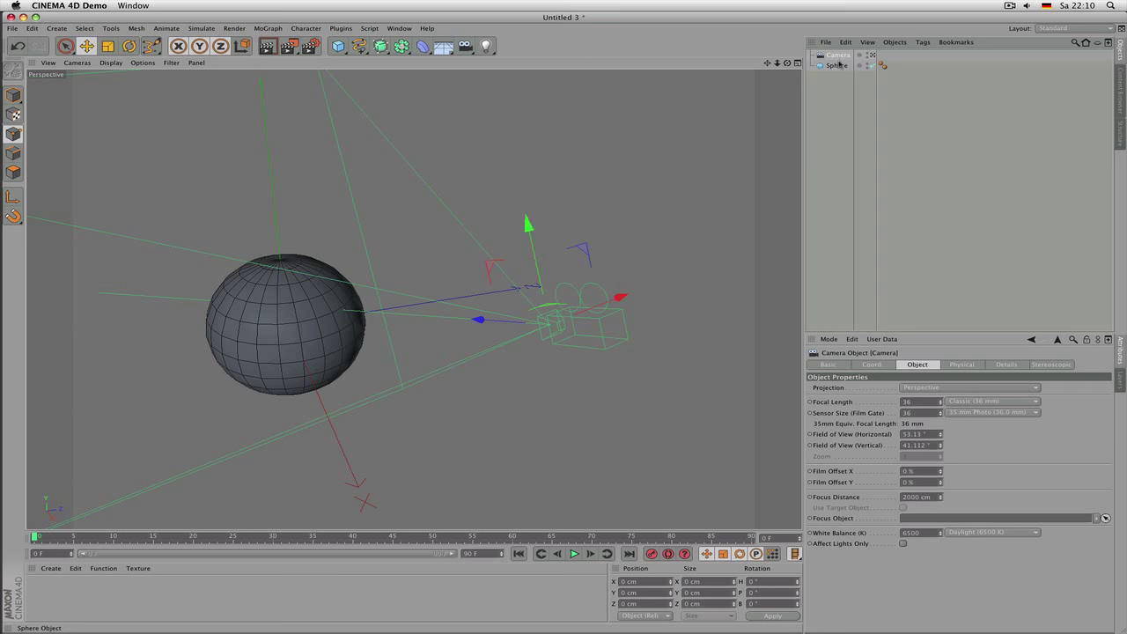
{"action": "left_click", "coordinate": [837, 65]}
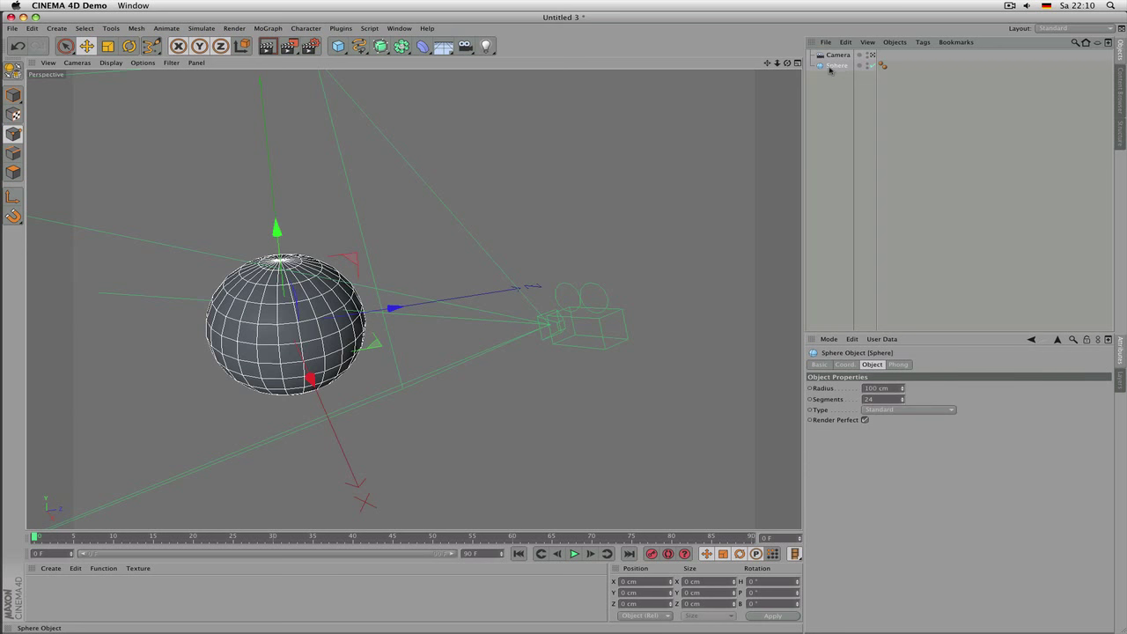
Step: Rename the Sphere object to 'ball'
{"action": "double_click", "coordinate": [838, 66]}
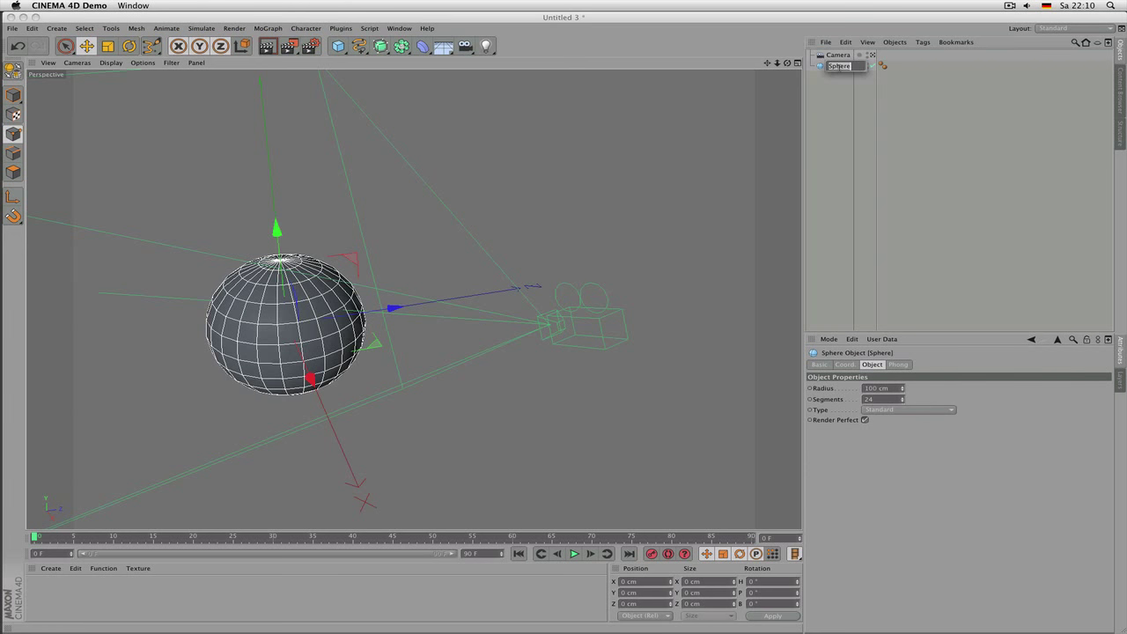
{"action": "type", "text": "ball"}
{"action": "key", "text": "Return"}
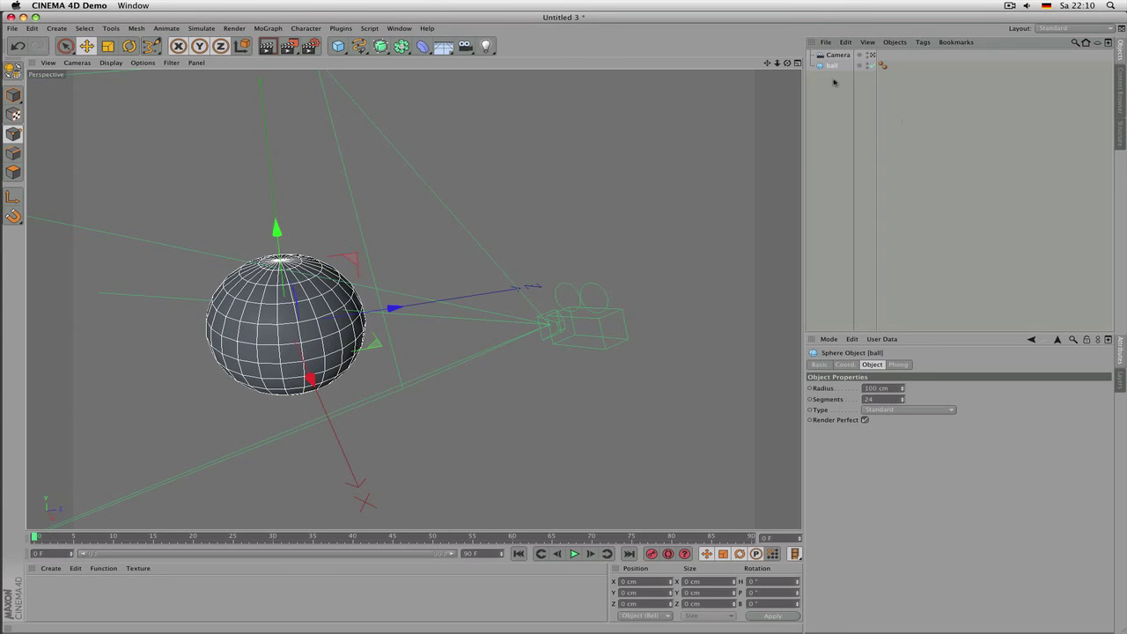
Step: Alternate the selection between Camera and ball, ending with the Camera selected
{"action": "left_click", "coordinate": [837, 56]}
{"action": "left_click", "coordinate": [833, 65]}
{"action": "left_click", "coordinate": [837, 56]}
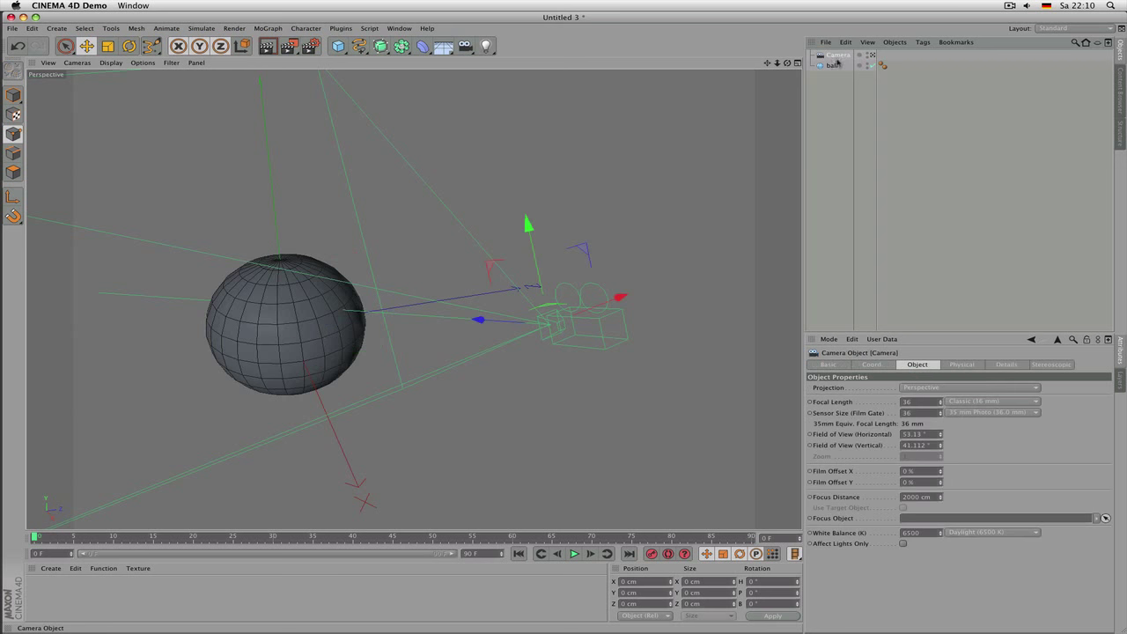
{"action": "left_click", "coordinate": [835, 66]}
{"action": "left_click", "coordinate": [832, 56]}
Step: Delete the Camera and the ball, then orbit the view to a new angle
{"action": "key", "text": "Delete"}
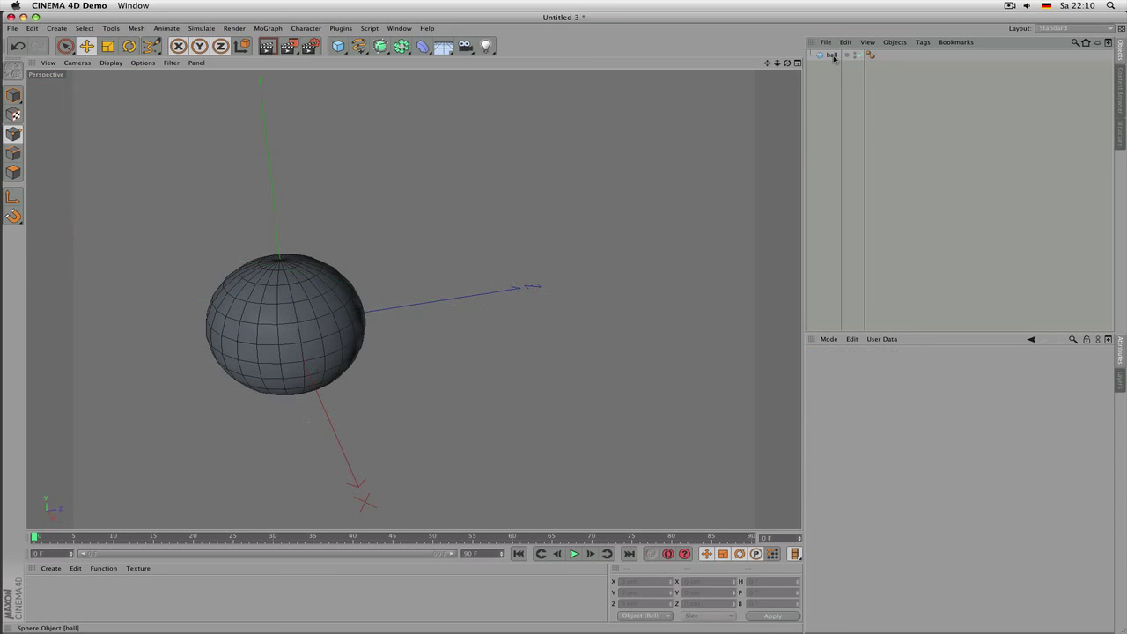
{"action": "left_click", "coordinate": [834, 57]}
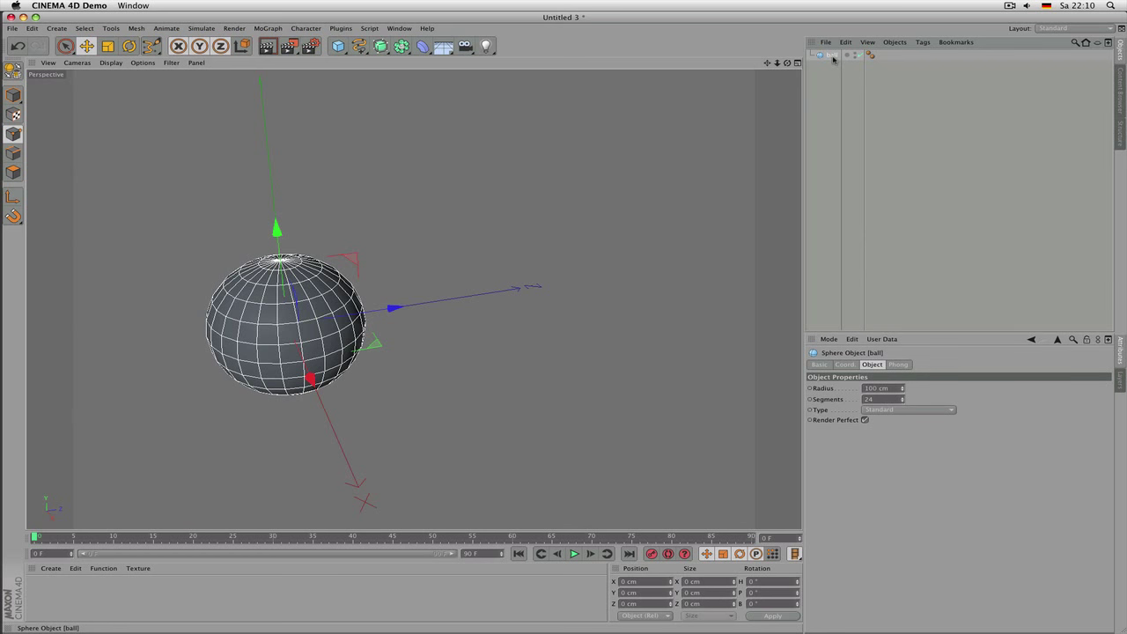
{"action": "key", "text": "Delete"}
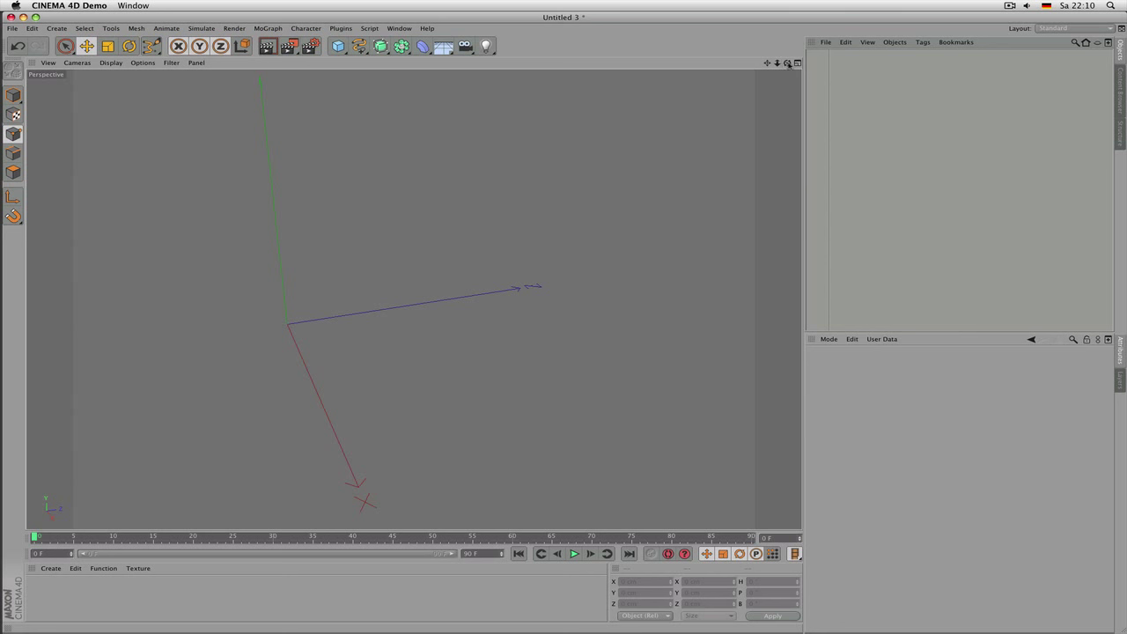
{"action": "left_click_drag", "start_coordinate": [787, 62], "coordinate": [679, 75]}
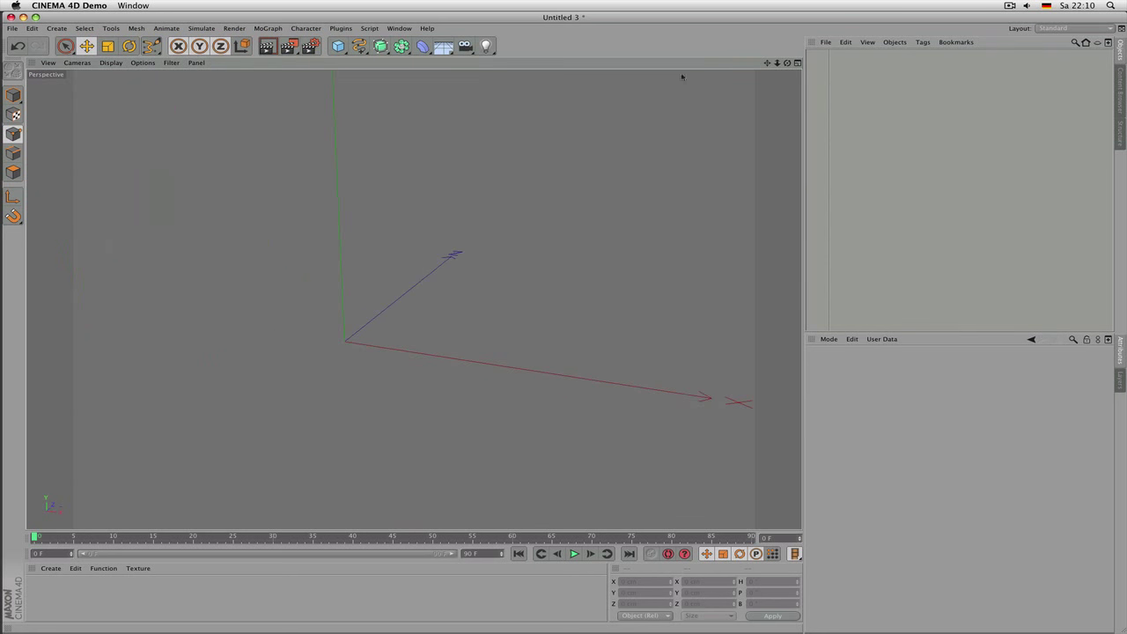
Step: Add a default Cube, Ctrl-drag a copy to the right, and place Cube.1 below Cube
{"action": "left_click", "coordinate": [339, 46]}
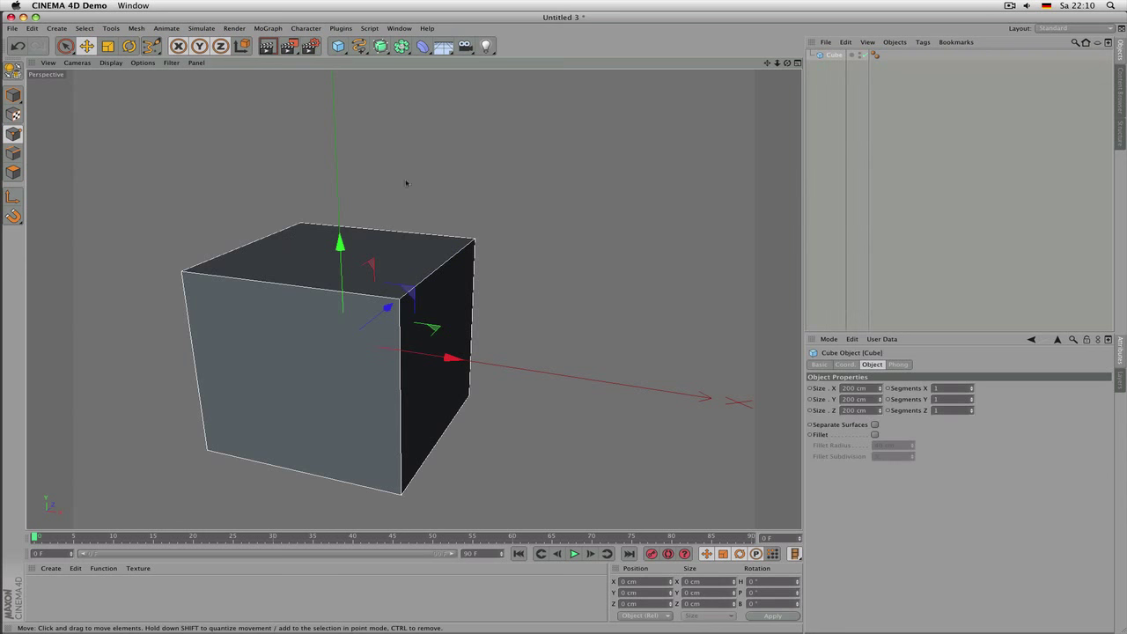
{"action": "scroll", "coordinate": [401, 190], "scroll_direction": "down", "scroll_amount": 3}
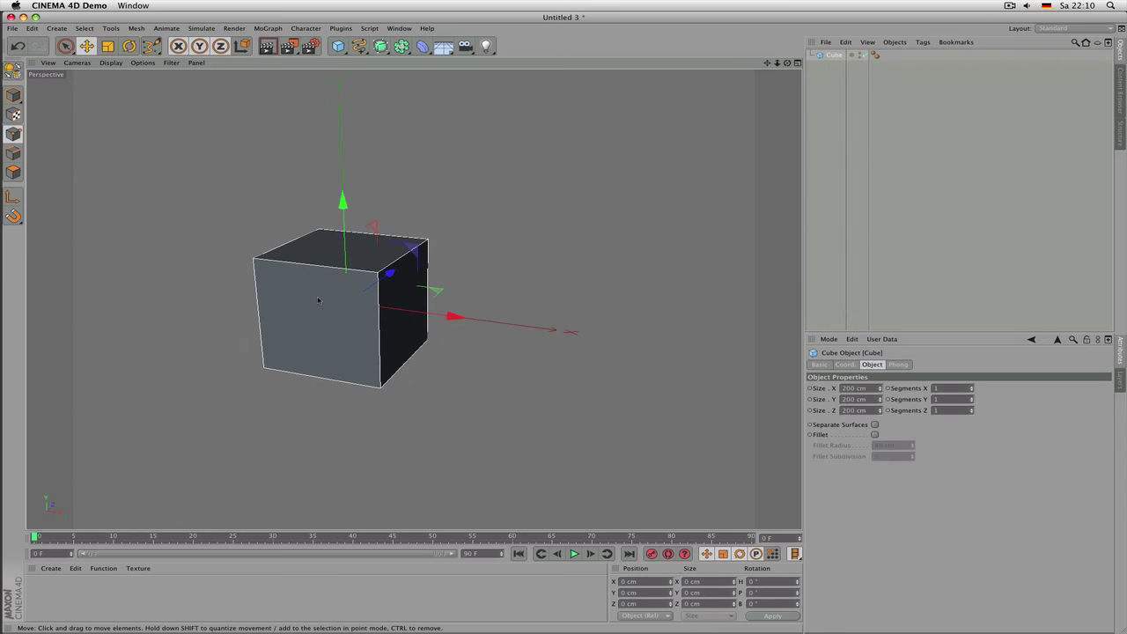
{"action": "left_click_drag", "start_coordinate": [318, 301], "coordinate": [582, 202], "text": "ctrl"}
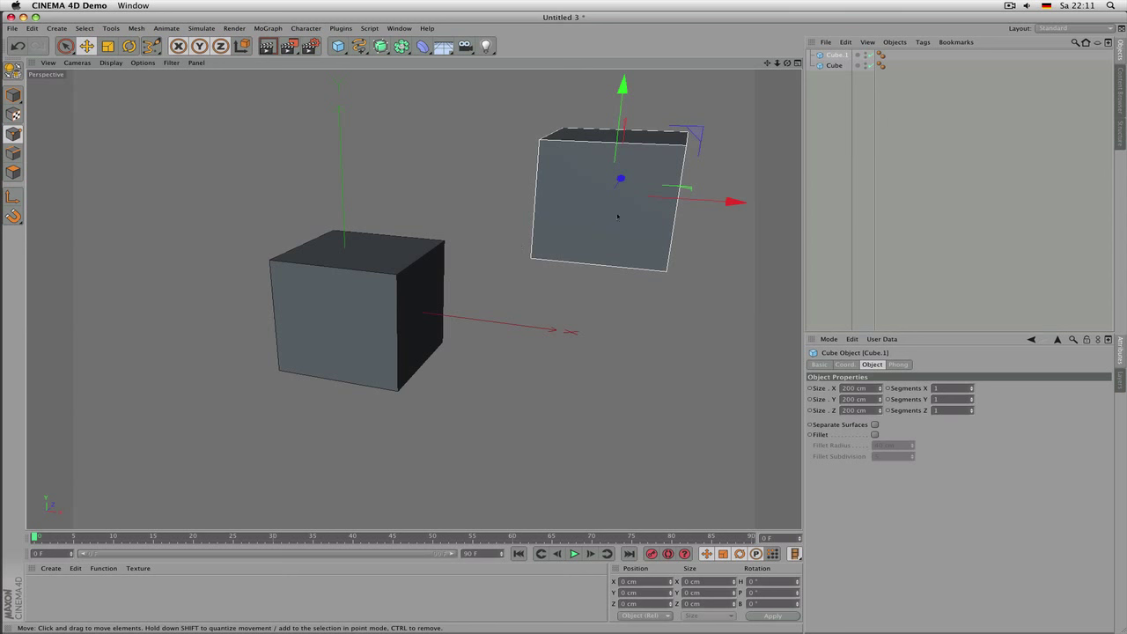
{"action": "left_click_drag", "start_coordinate": [834, 54], "coordinate": [835, 71]}
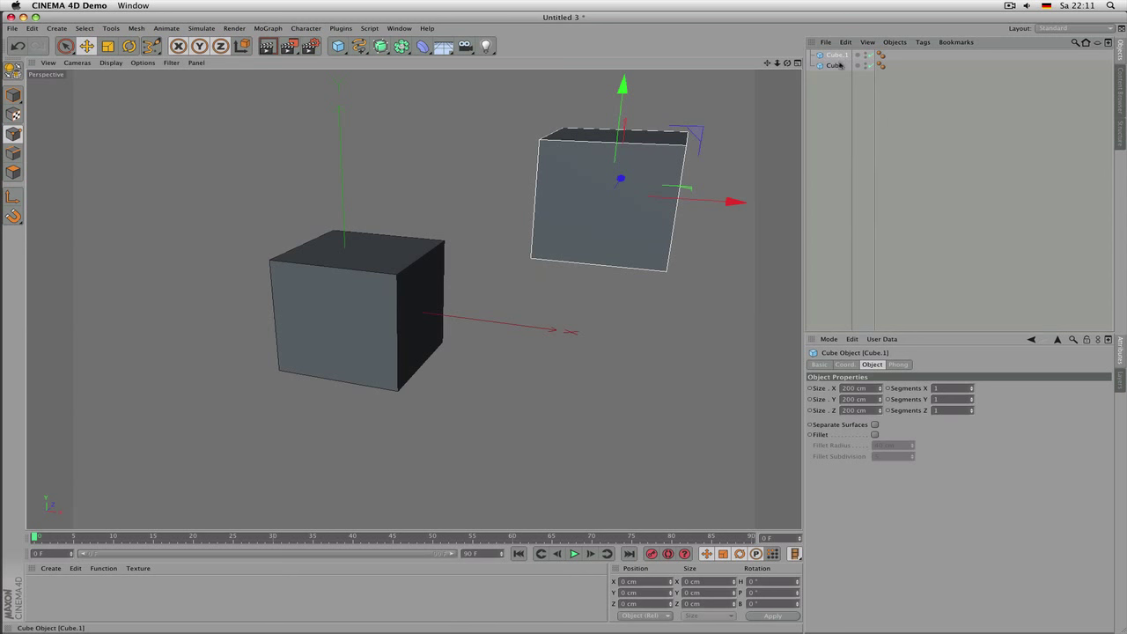
{"action": "left_click", "coordinate": [834, 56]}
{"action": "left_click", "coordinate": [836, 66]}
Step: Copy Cube.1 into a third cube, Cube.2, and move it down-right
{"action": "left_click_drag", "start_coordinate": [840, 68], "coordinate": [831, 112]}
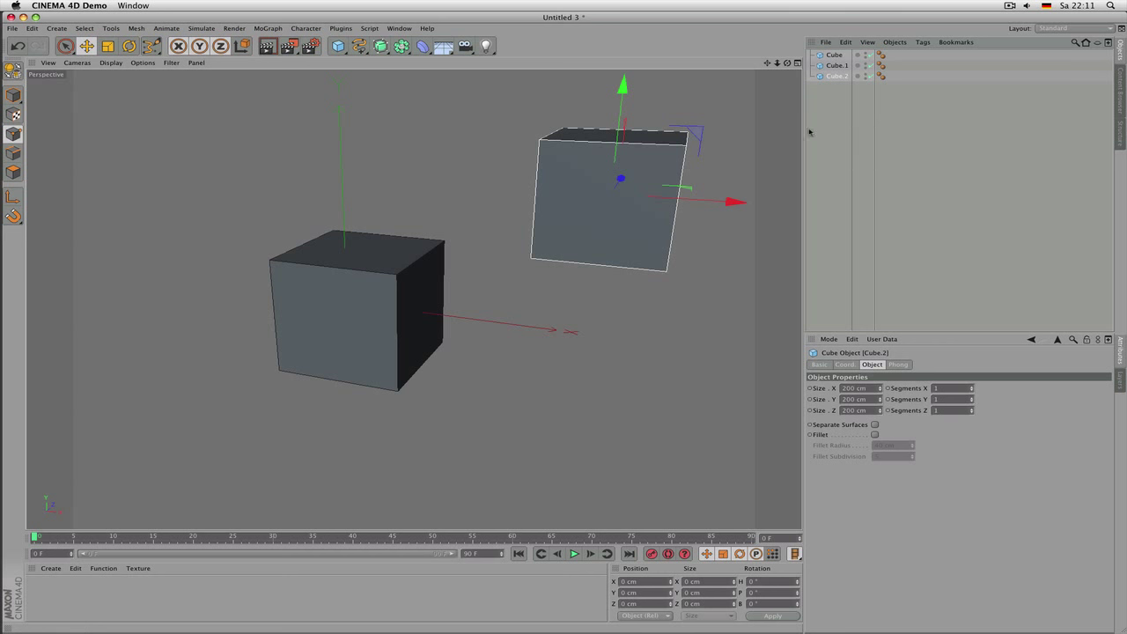
{"action": "left_click_drag", "start_coordinate": [626, 300], "coordinate": [632, 489]}
{"action": "scroll", "coordinate": [569, 384], "scroll_direction": "down", "scroll_amount": 3}
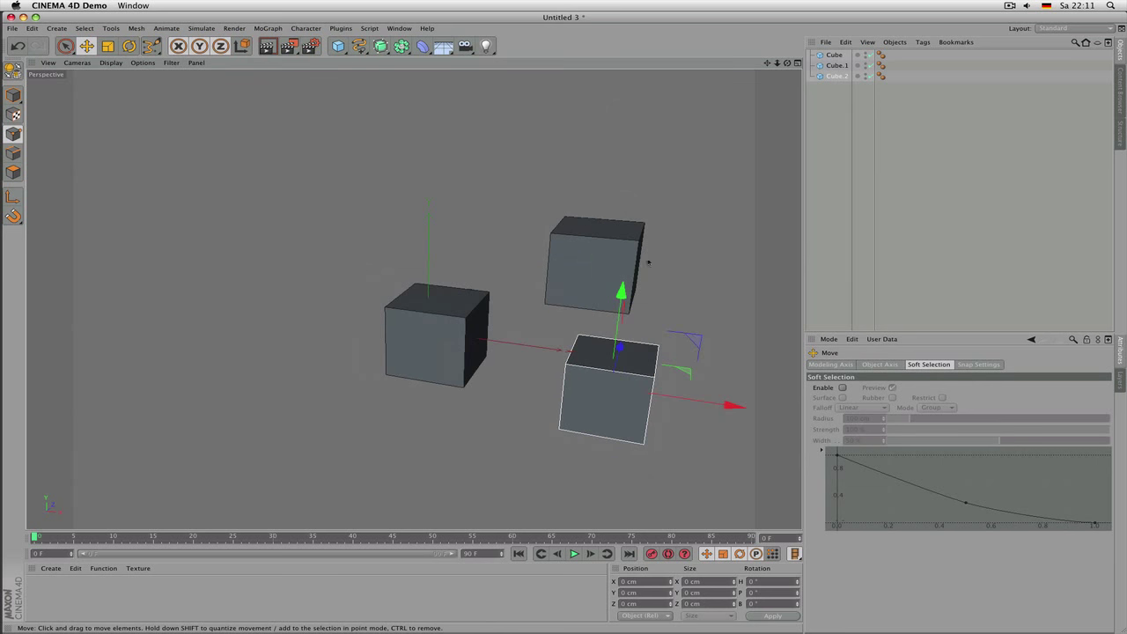
{"action": "left_click", "coordinate": [835, 59]}
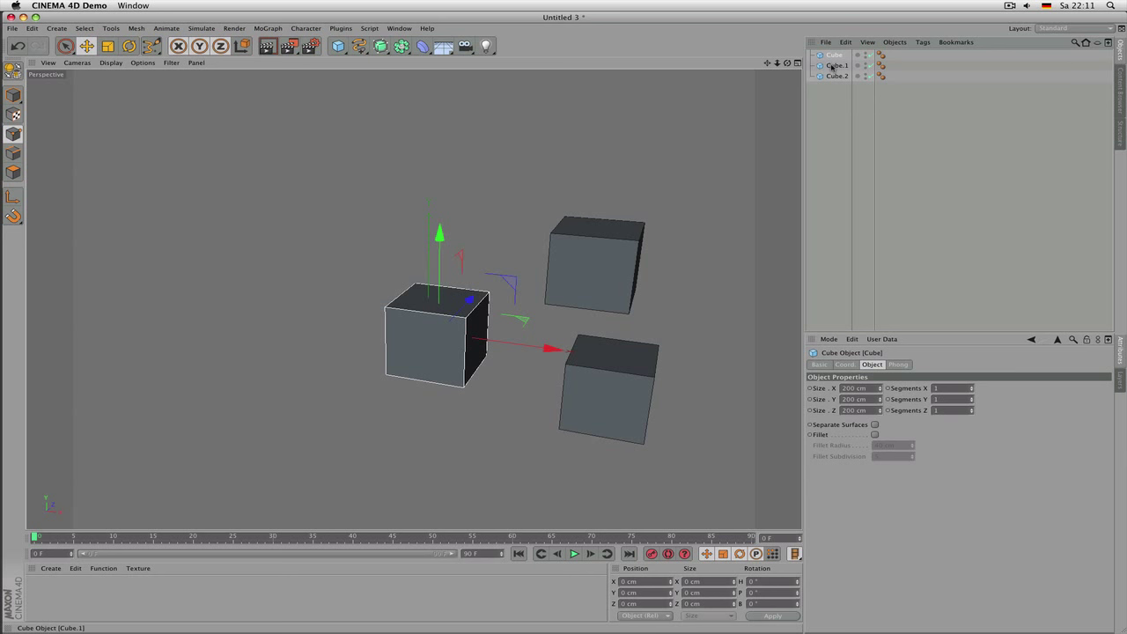
{"action": "left_click", "coordinate": [833, 66], "text": "shift"}
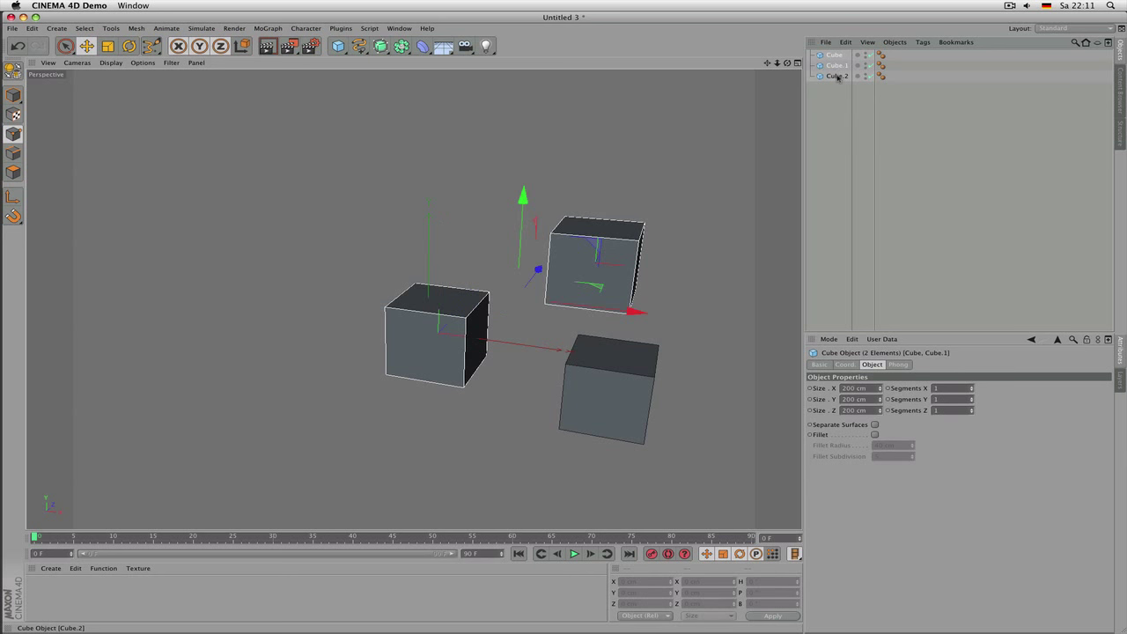
{"action": "left_click", "coordinate": [835, 76], "text": "shift"}
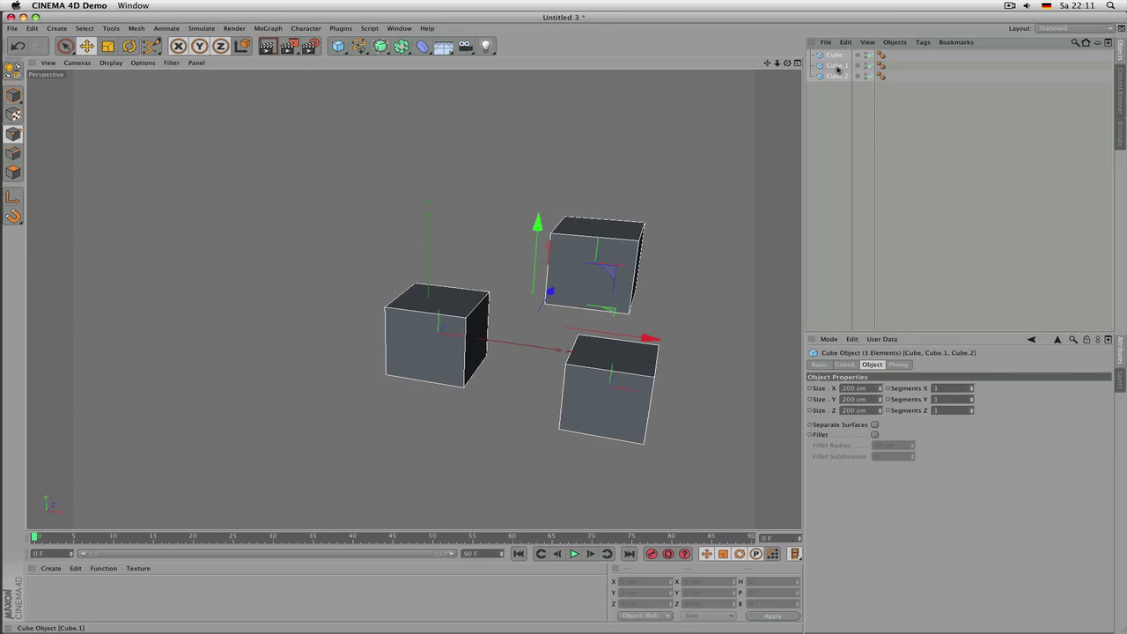
{"action": "left_click", "coordinate": [837, 66], "text": "ctrl"}
{"action": "left_click", "coordinate": [837, 55], "text": "ctrl"}
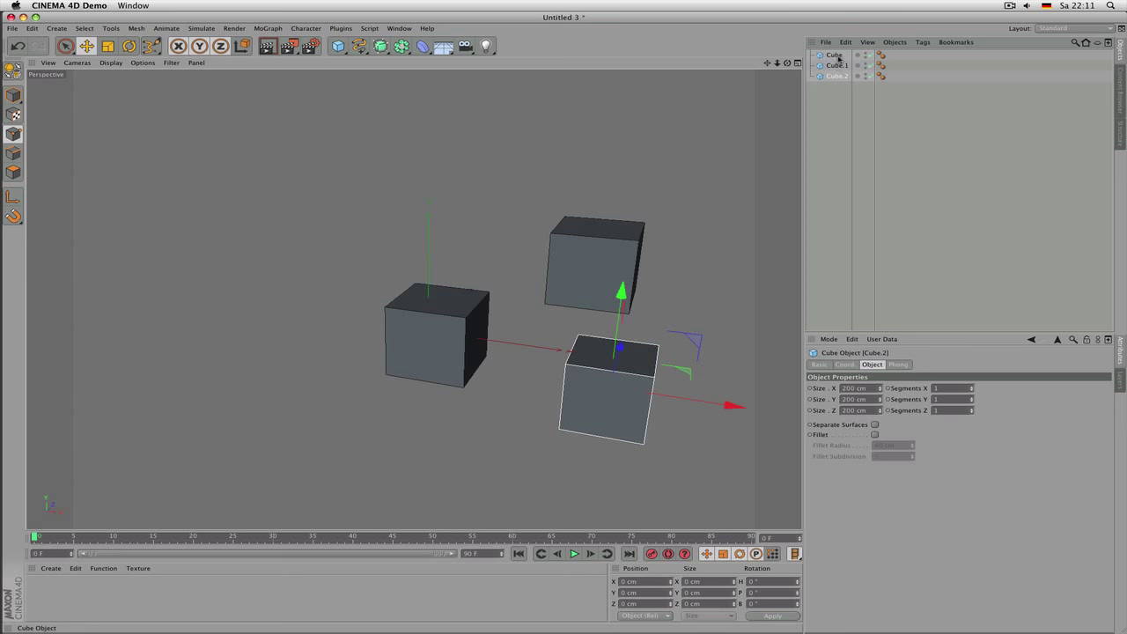
{"action": "left_click", "coordinate": [837, 55], "text": "shift"}
{"action": "left_click", "coordinate": [839, 67], "text": "shift"}
{"action": "left_click", "coordinate": [835, 77], "text": "ctrl"}
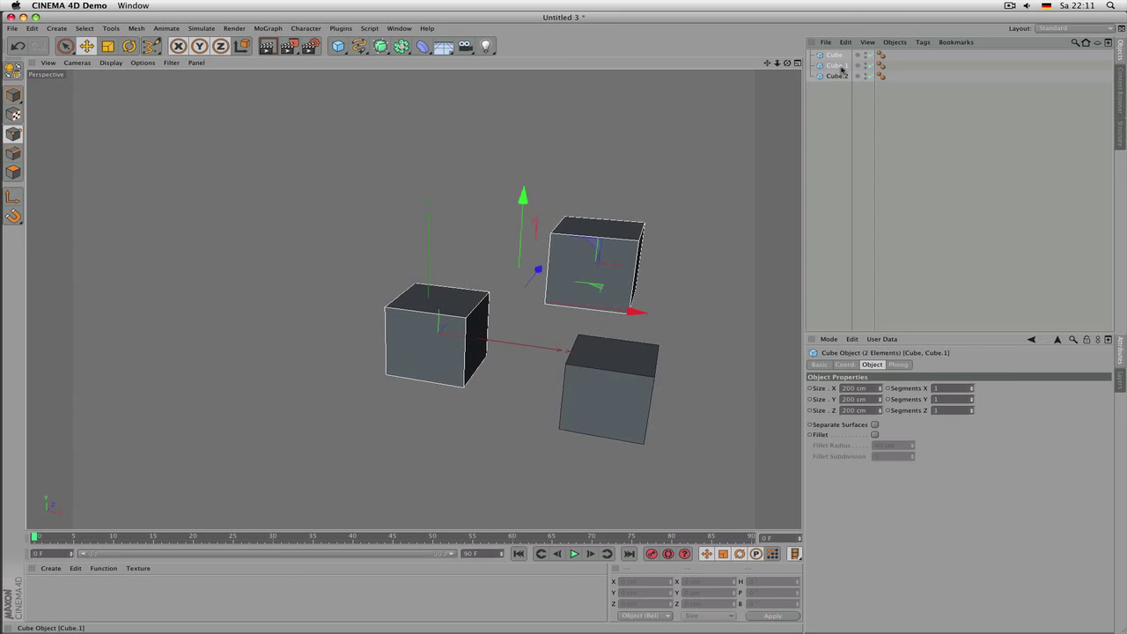
{"action": "left_click", "coordinate": [836, 66], "text": "ctrl"}
{"action": "left_click", "coordinate": [837, 56], "text": "ctrl"}
{"action": "double_click", "coordinate": [837, 56]}
{"action": "left_click", "coordinate": [837, 66], "text": "shift"}
{"action": "left_click", "coordinate": [836, 66], "text": "ctrl"}
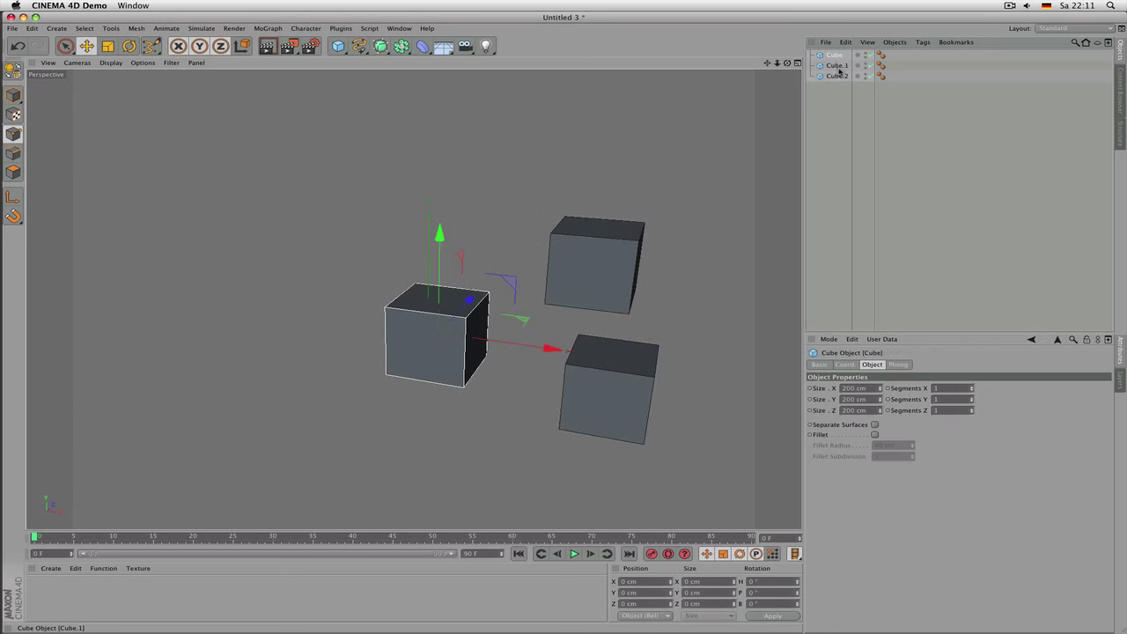
{"action": "left_click", "coordinate": [836, 55], "text": "ctrl"}
{"action": "left_click", "coordinate": [837, 55]}
{"action": "left_click", "coordinate": [838, 66], "text": "shift"}
{"action": "left_click", "coordinate": [837, 76], "text": "shift"}
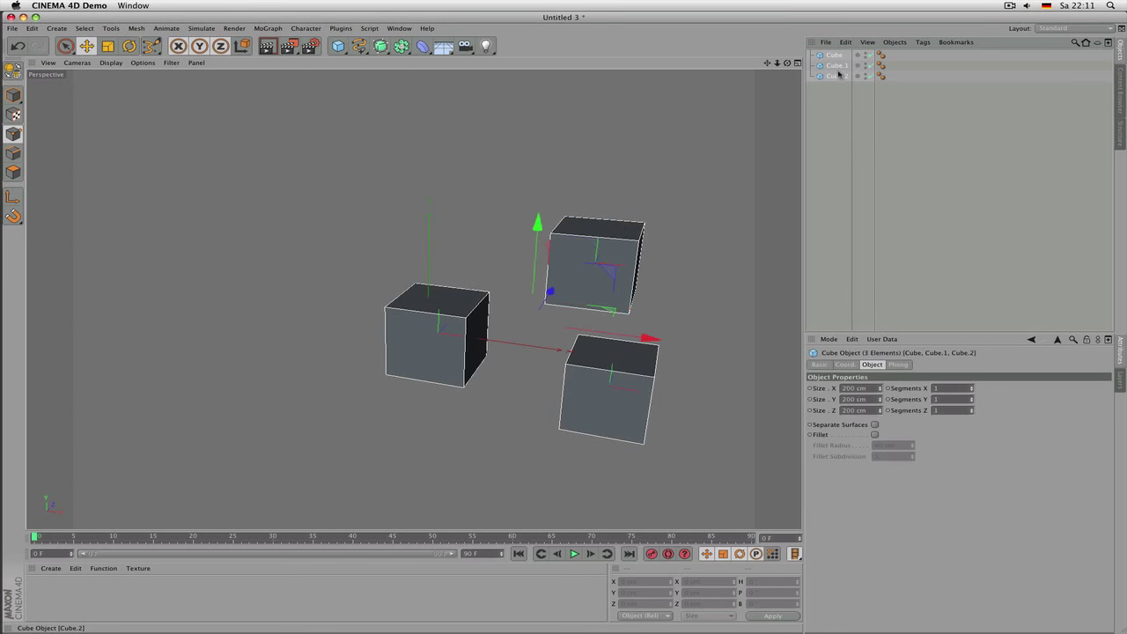
{"action": "left_click", "coordinate": [840, 76], "text": "ctrl"}
{"action": "left_click", "coordinate": [841, 76], "text": "shift"}
{"action": "left_click", "coordinate": [841, 76], "text": "ctrl"}
{"action": "left_click", "coordinate": [838, 67], "text": "ctrl"}
{"action": "left_click", "coordinate": [838, 76]}
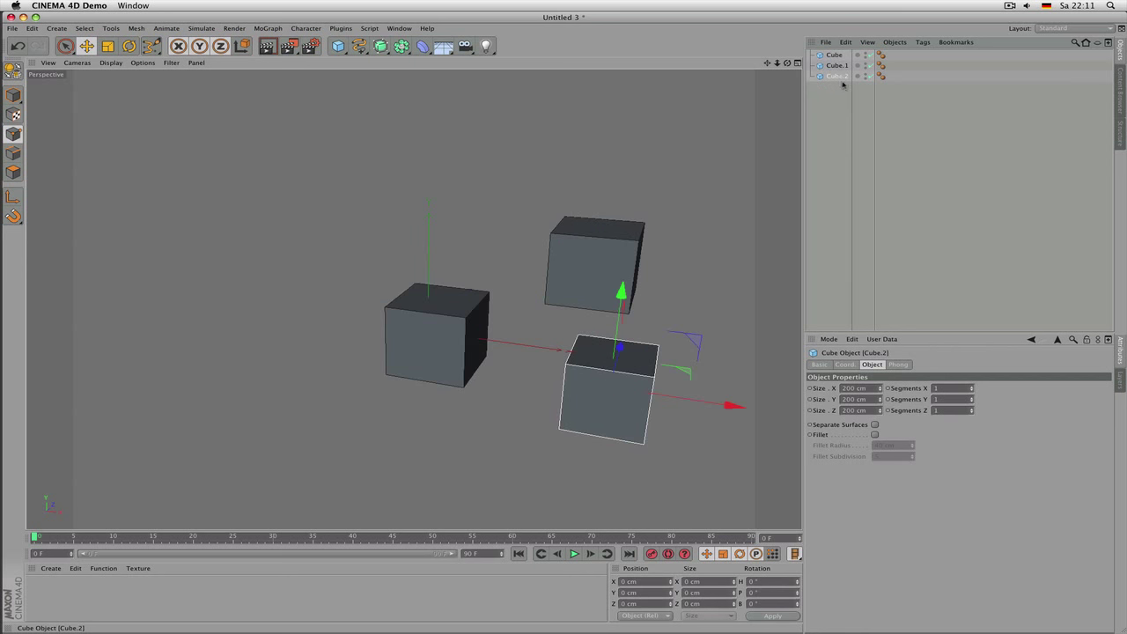
{"action": "key", "text": "Up"}
{"action": "key", "text": "Up"}
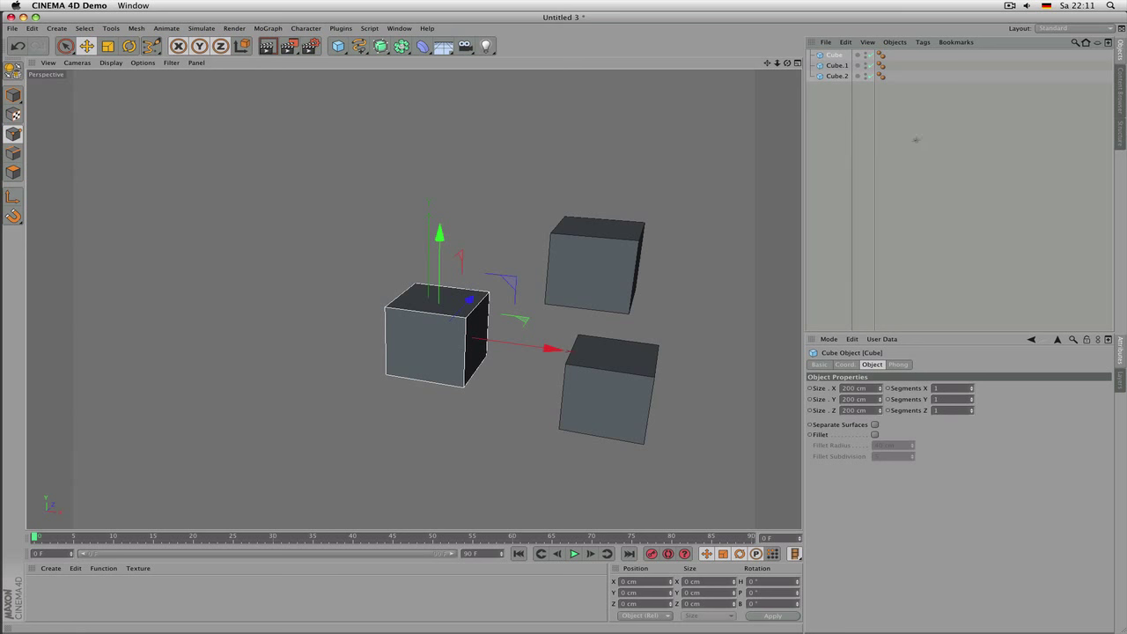
{"action": "left_click_drag", "start_coordinate": [916, 141], "coordinate": [823, 51]}
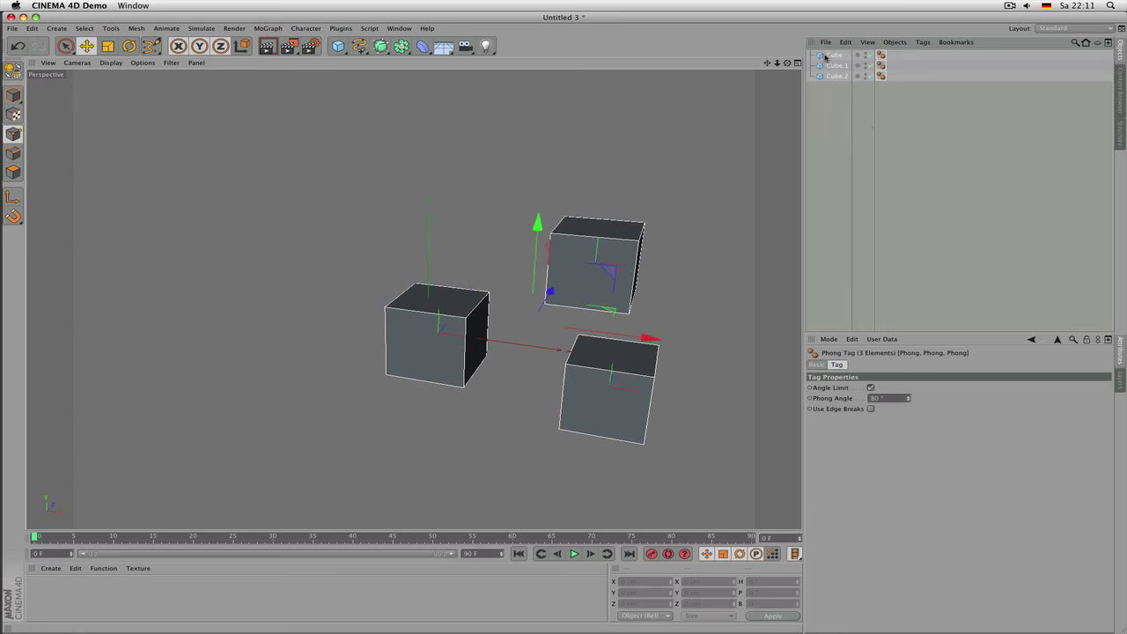
{"action": "left_click", "coordinate": [893, 121]}
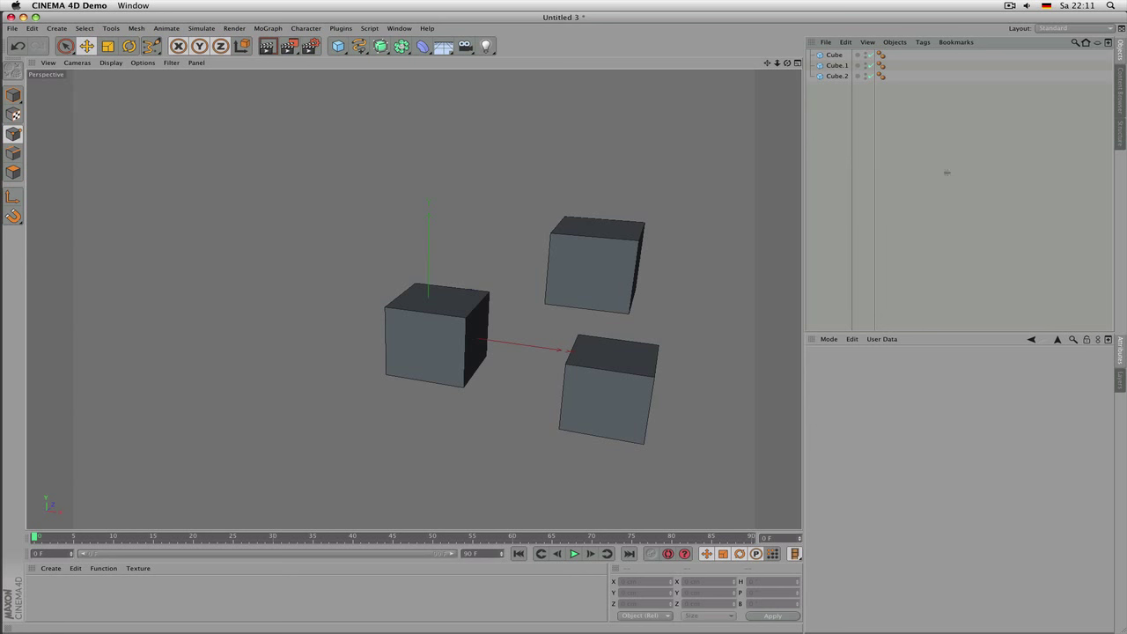
{"action": "left_click_drag", "start_coordinate": [950, 176], "coordinate": [819, 55]}
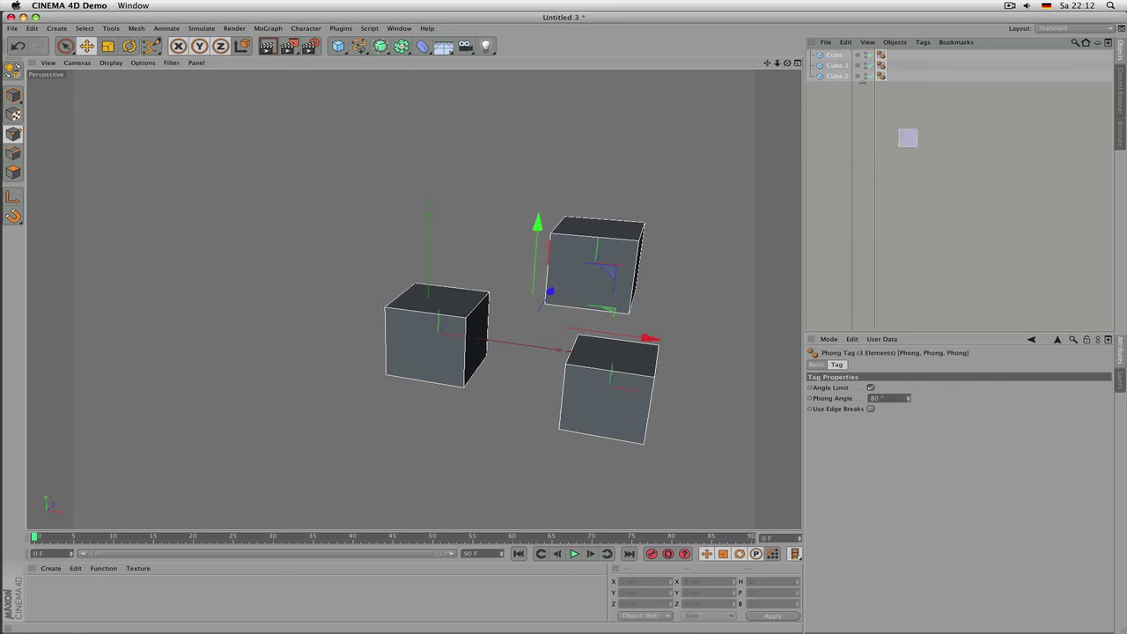
{"action": "left_click_drag", "start_coordinate": [918, 148], "coordinate": [816, 53]}
{"action": "left_click", "coordinate": [869, 129]}
{"action": "left_click_drag", "start_coordinate": [913, 144], "coordinate": [812, 50]}
{"action": "left_click", "coordinate": [838, 99]}
{"action": "left_click", "coordinate": [837, 58]}
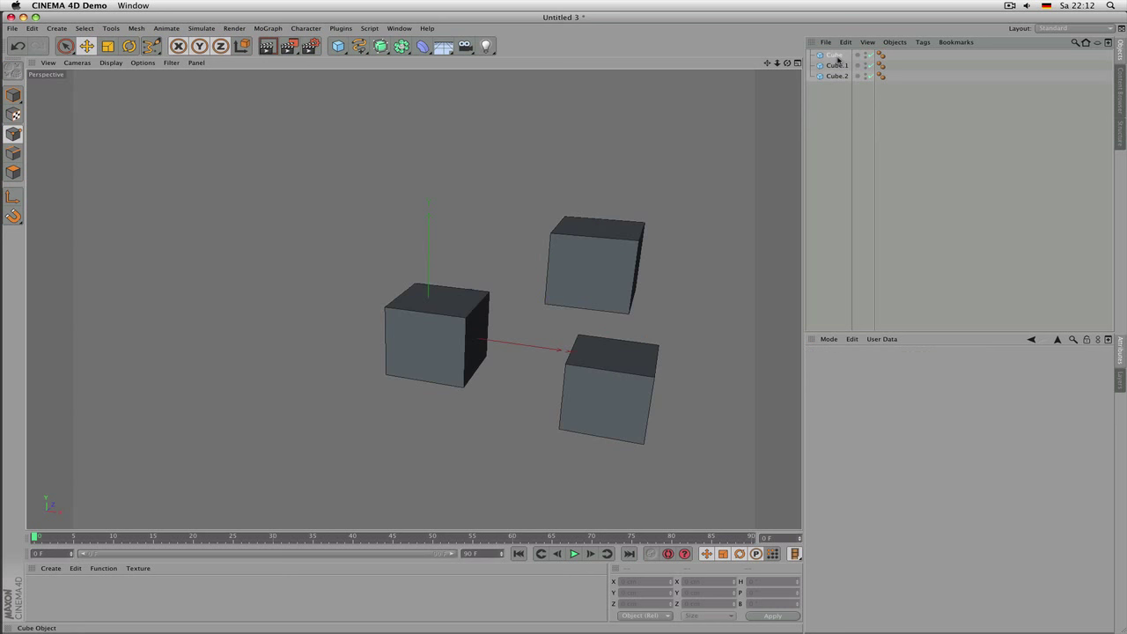
{"action": "left_click", "coordinate": [837, 66]}
{"action": "left_click", "coordinate": [837, 76]}
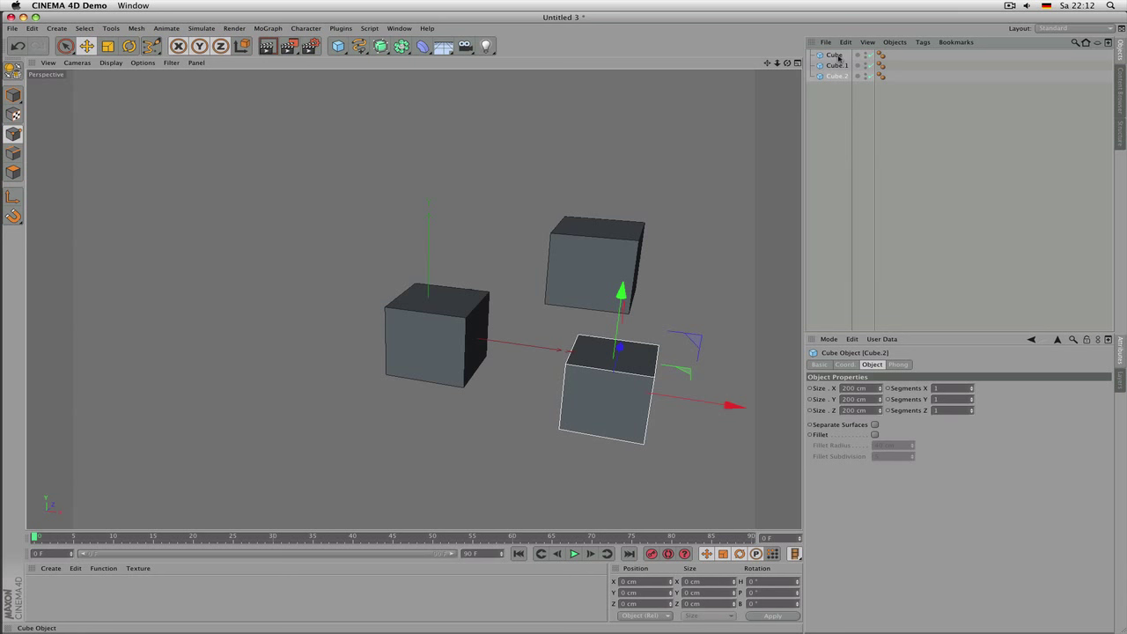
{"action": "left_click", "coordinate": [837, 57]}
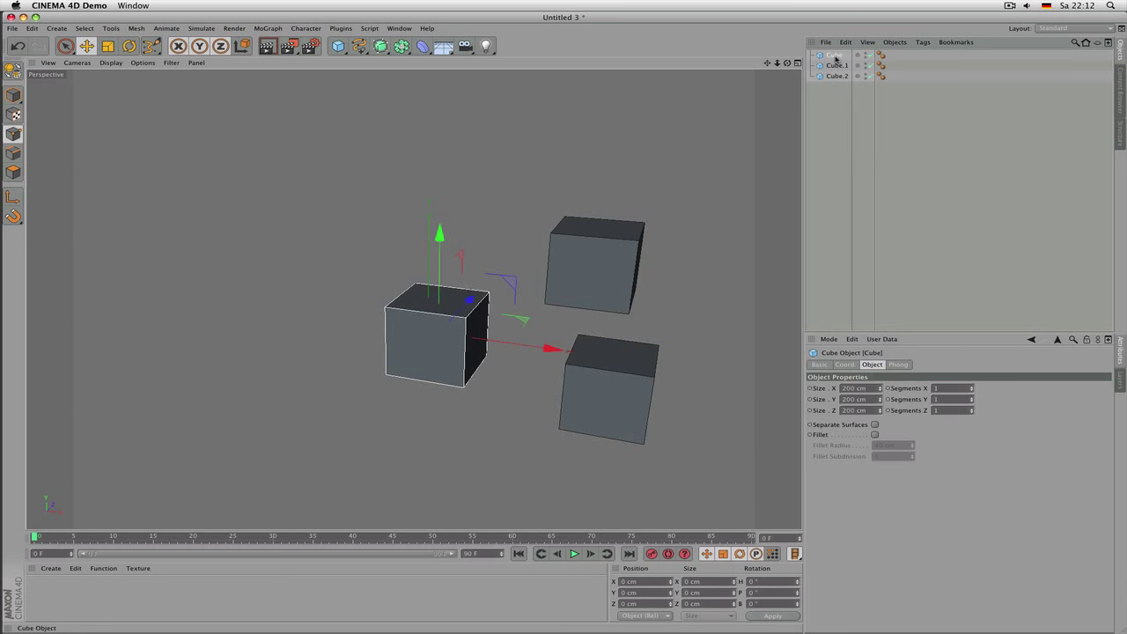
Step: Rename the three cubes riegh, trhtg and rthrth
{"action": "double_click", "coordinate": [835, 55]}
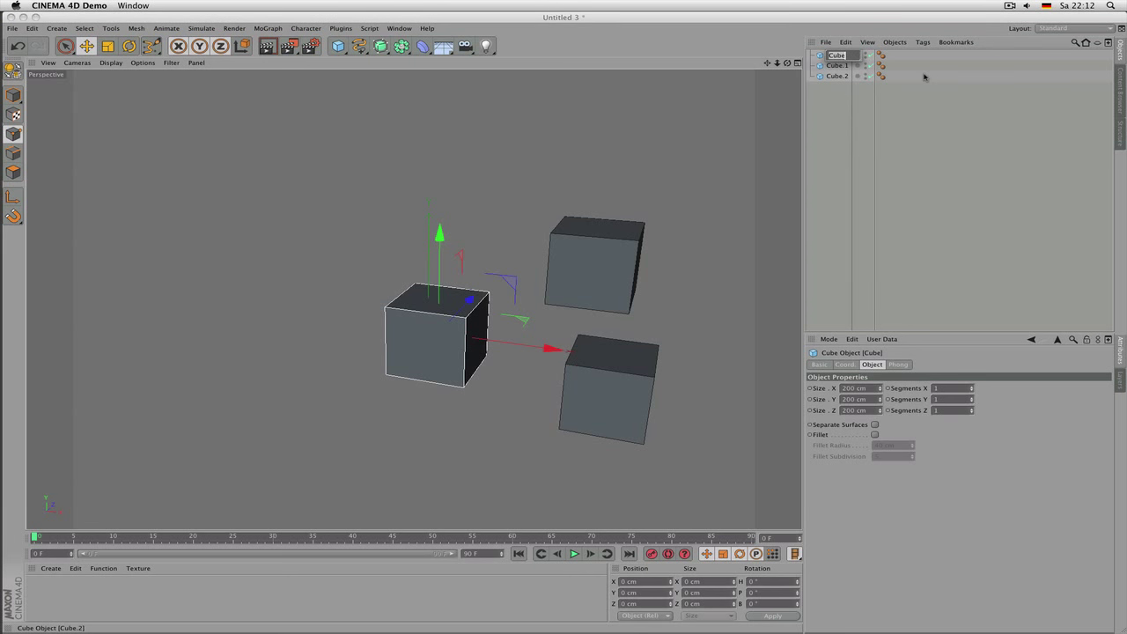
{"action": "type", "text": "right"}
{"action": "key", "text": "Tab"}
{"action": "type", "text": "trhtg"}
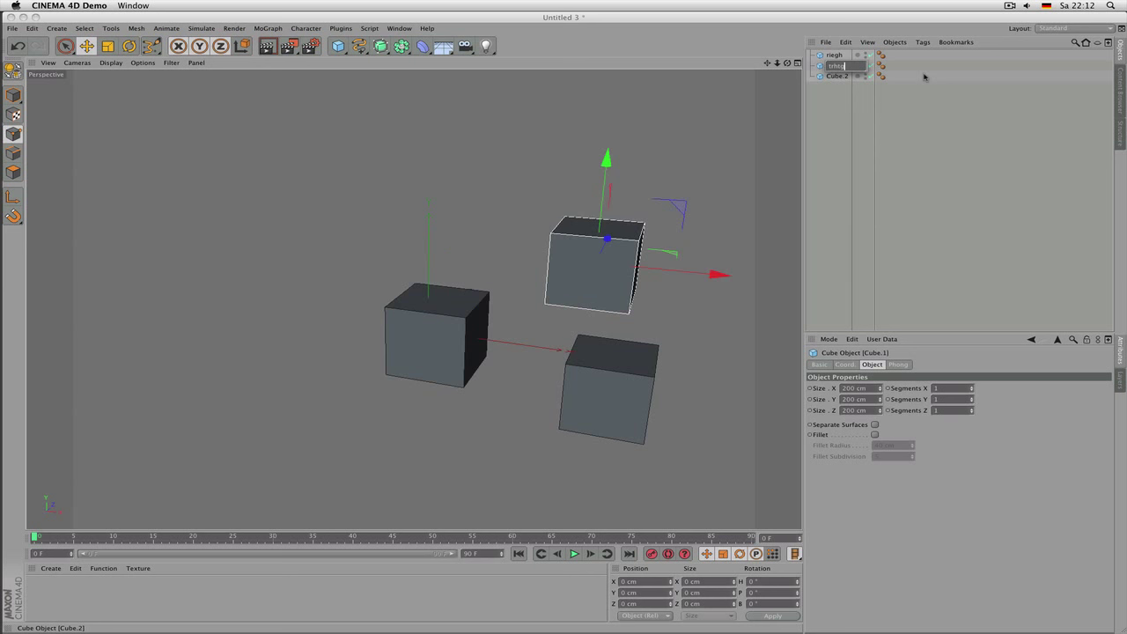
{"action": "key", "text": "Tab"}
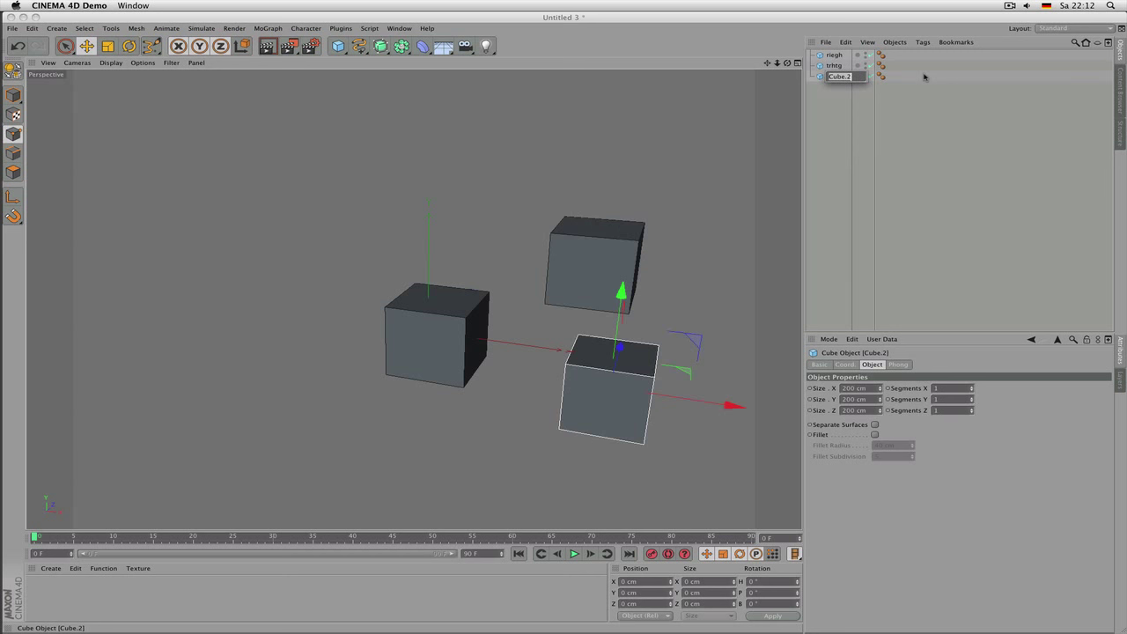
{"action": "type", "text": "rthrt"}
{"action": "type", "text": "h"}
{"action": "key", "text": "Return"}
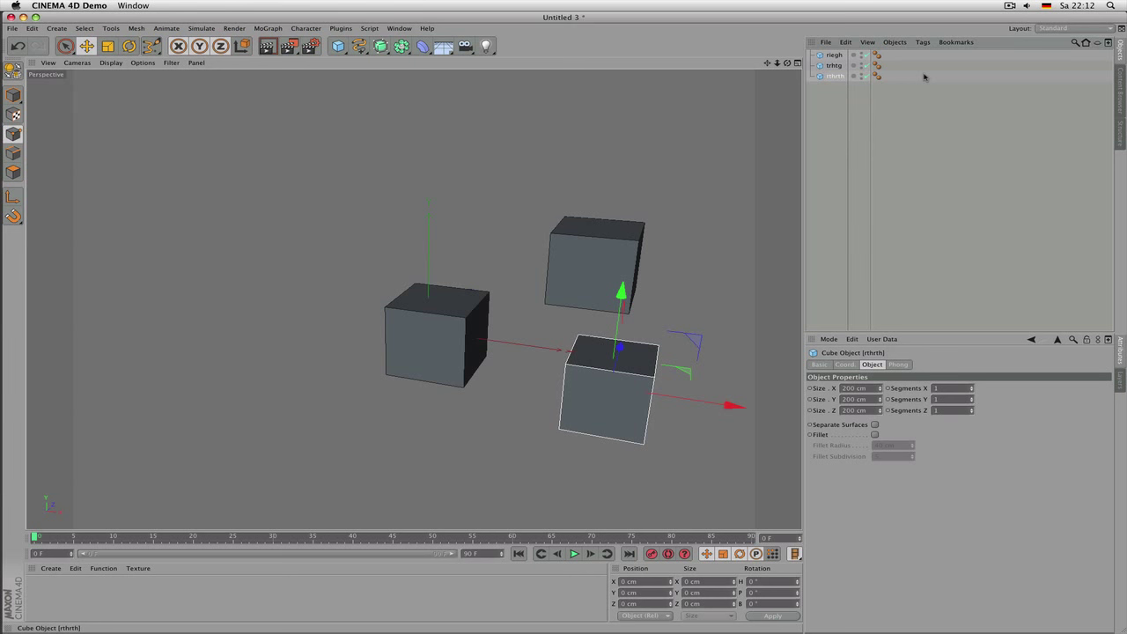
Step: Step the selection through the cubes with the arrow keys, ending on riegh
{"action": "key", "text": "Up"}
{"action": "key", "text": "Up"}
{"action": "key", "text": "Down"}
{"action": "key", "text": "Down"}
{"action": "key", "text": "Up"}
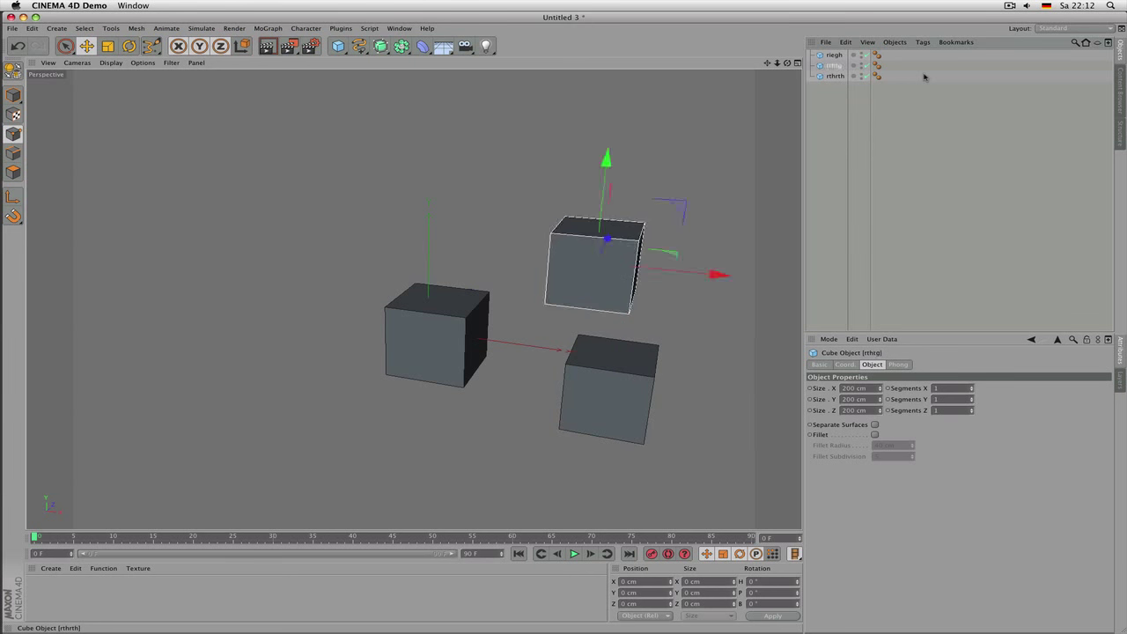
{"action": "key", "text": "Up"}
{"action": "key", "text": "Down"}
{"action": "key", "text": "Down"}
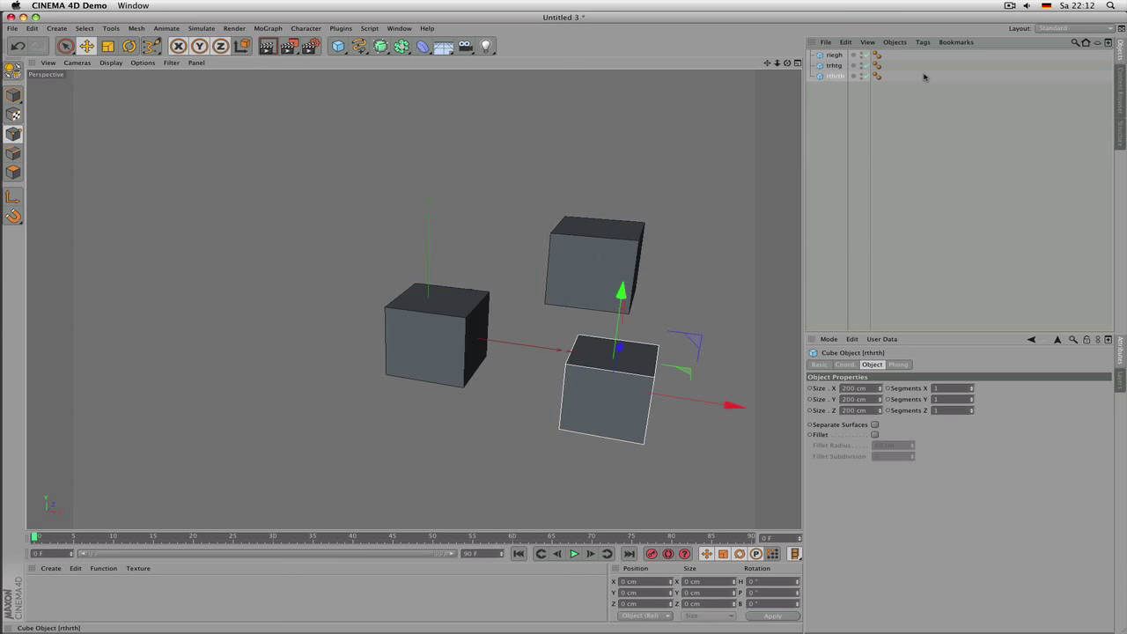
{"action": "key", "text": "Up"}
{"action": "key", "text": "Up"}
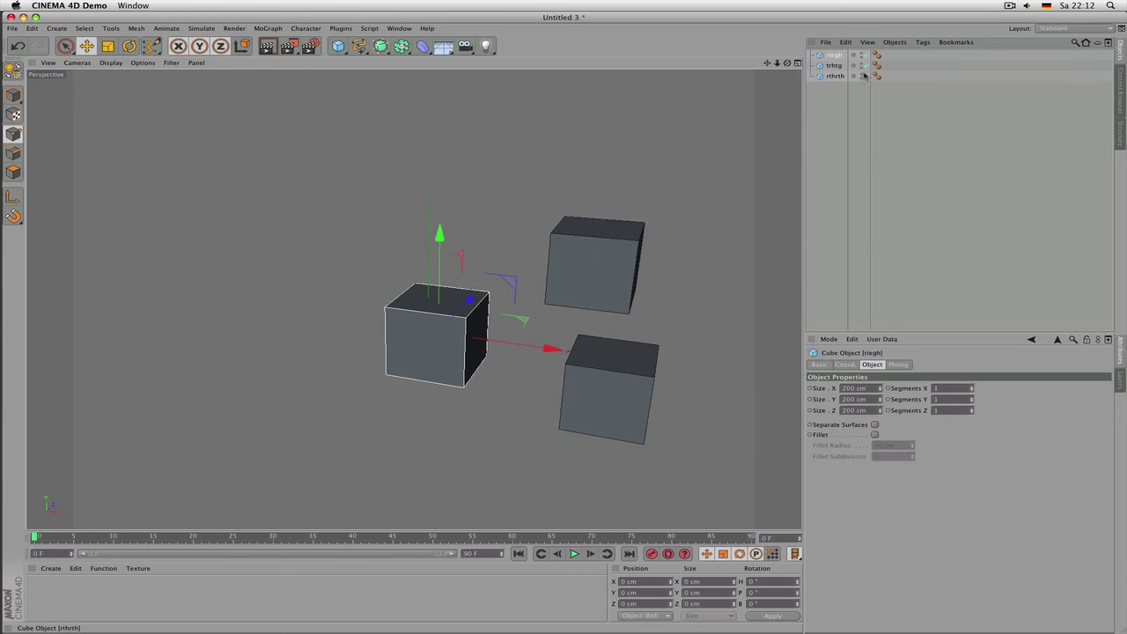
Step: Check the trhtg and rthrth cubes, then marquee-select all three cubes
{"action": "left_click", "coordinate": [833, 66]}
{"action": "left_click", "coordinate": [836, 76]}
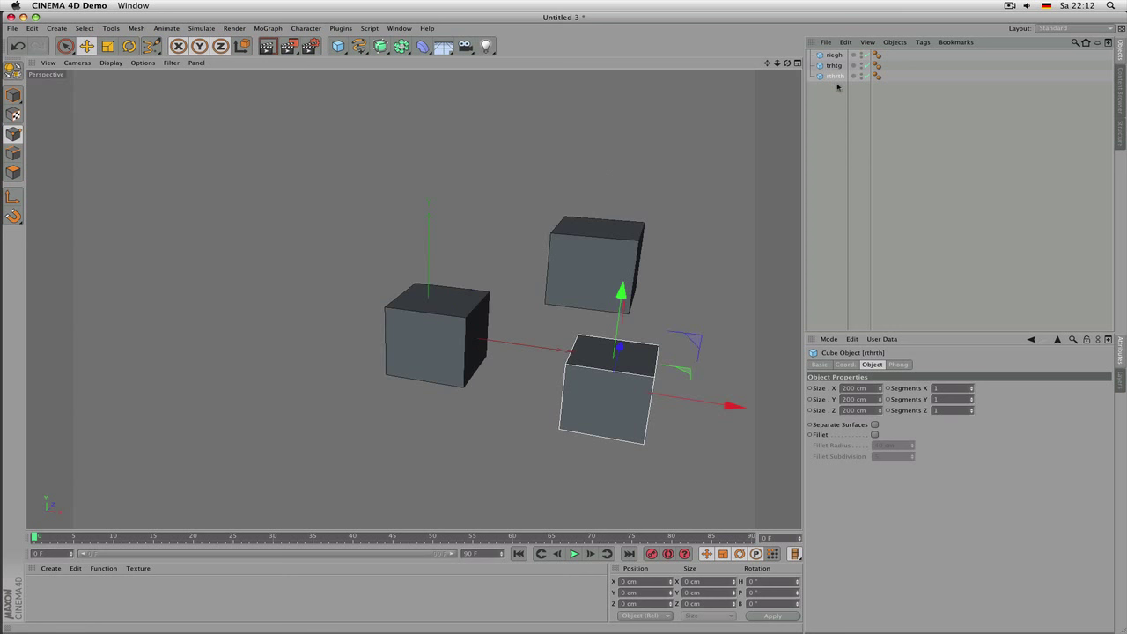
{"action": "key", "text": "Up"}
{"action": "key", "text": "Up"}
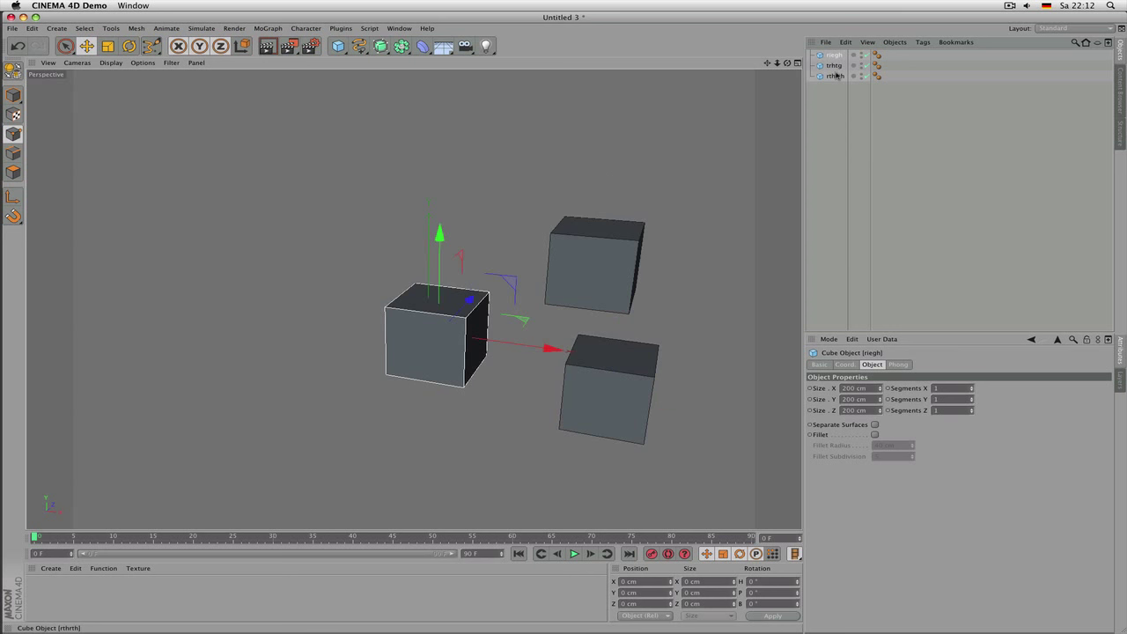
{"action": "left_click", "coordinate": [833, 66]}
{"action": "left_click", "coordinate": [836, 76]}
{"action": "left_click_drag", "start_coordinate": [842, 105], "coordinate": [819, 51]}
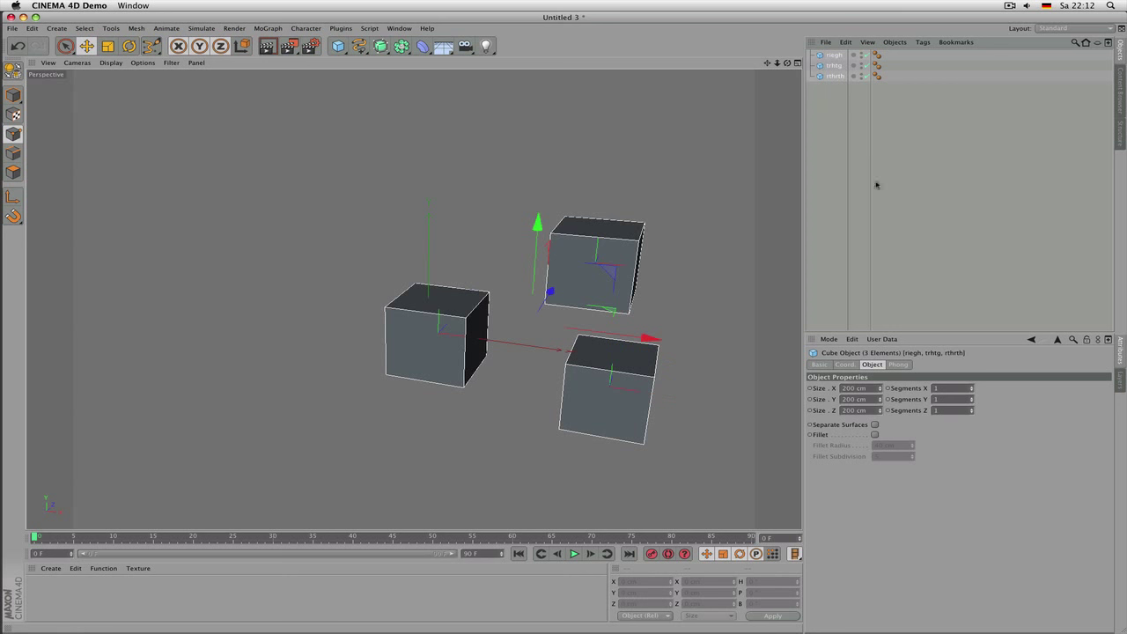
Step: Enter 'room' as the Name in the Basic tab for all three selected cubes
{"action": "left_click", "coordinate": [821, 365]}
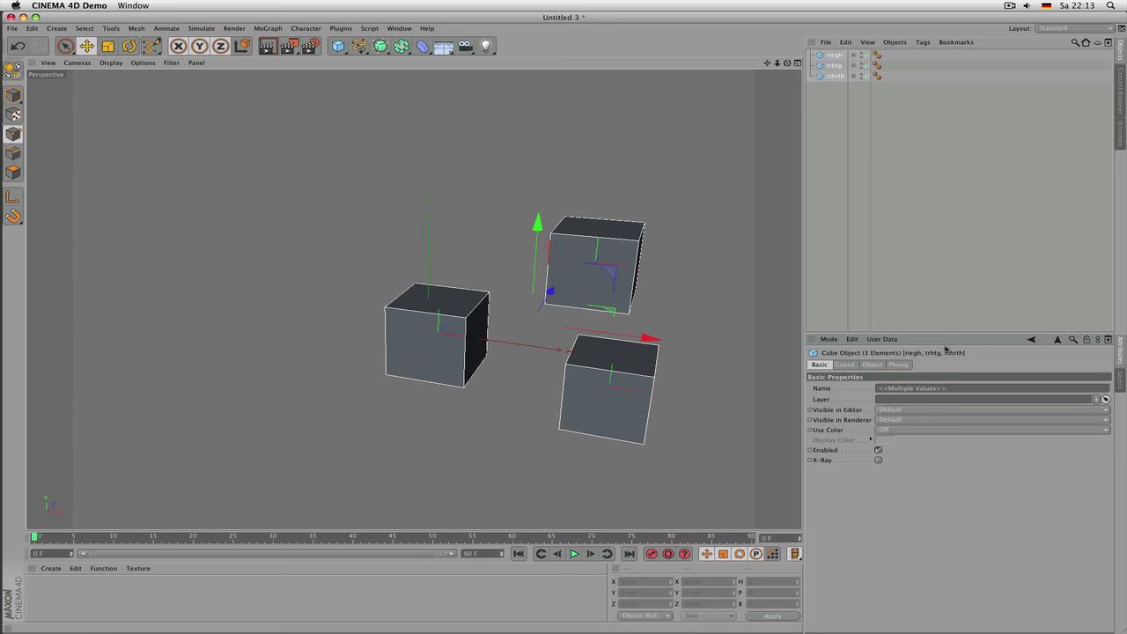
{"action": "left_click", "coordinate": [933, 388]}
{"action": "type", "text": "room"}
{"action": "key", "text": "Return"}
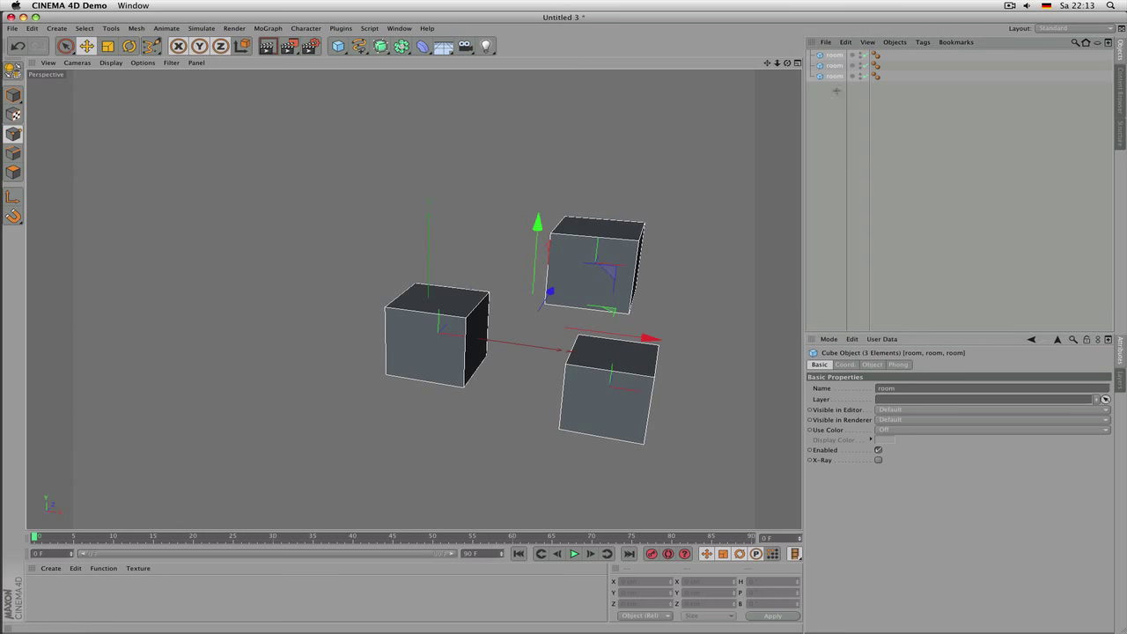
Step: Check each room cube in the Object Manager, ending with the first one selected
{"action": "left_click", "coordinate": [837, 93]}
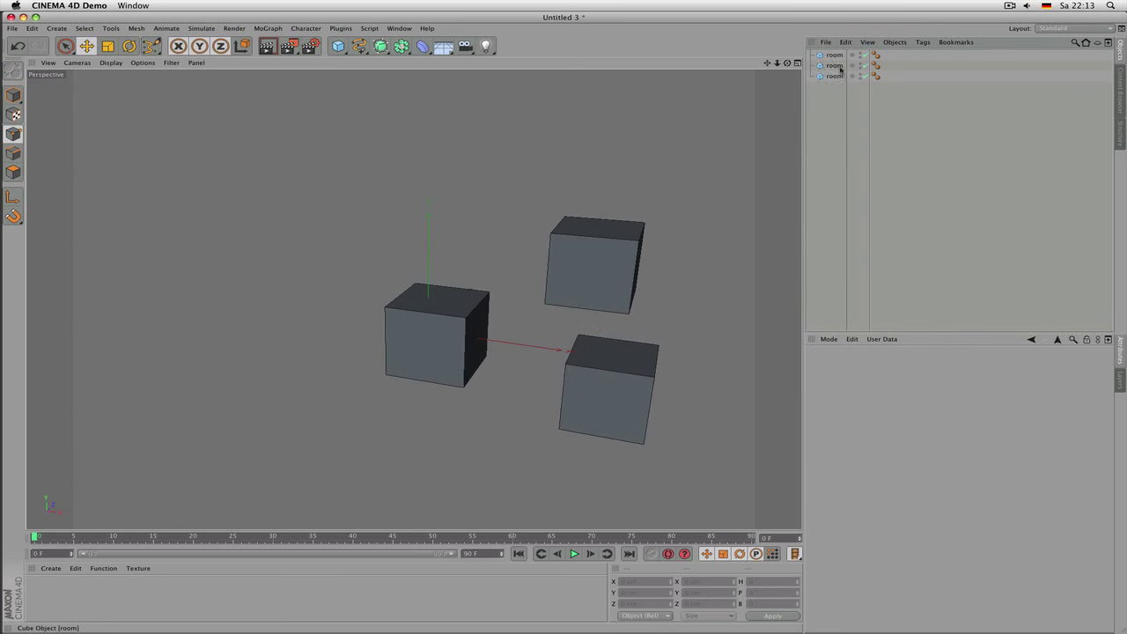
{"action": "left_click", "coordinate": [840, 67]}
{"action": "left_click", "coordinate": [840, 98]}
{"action": "left_click", "coordinate": [834, 56]}
{"action": "left_click", "coordinate": [838, 65]}
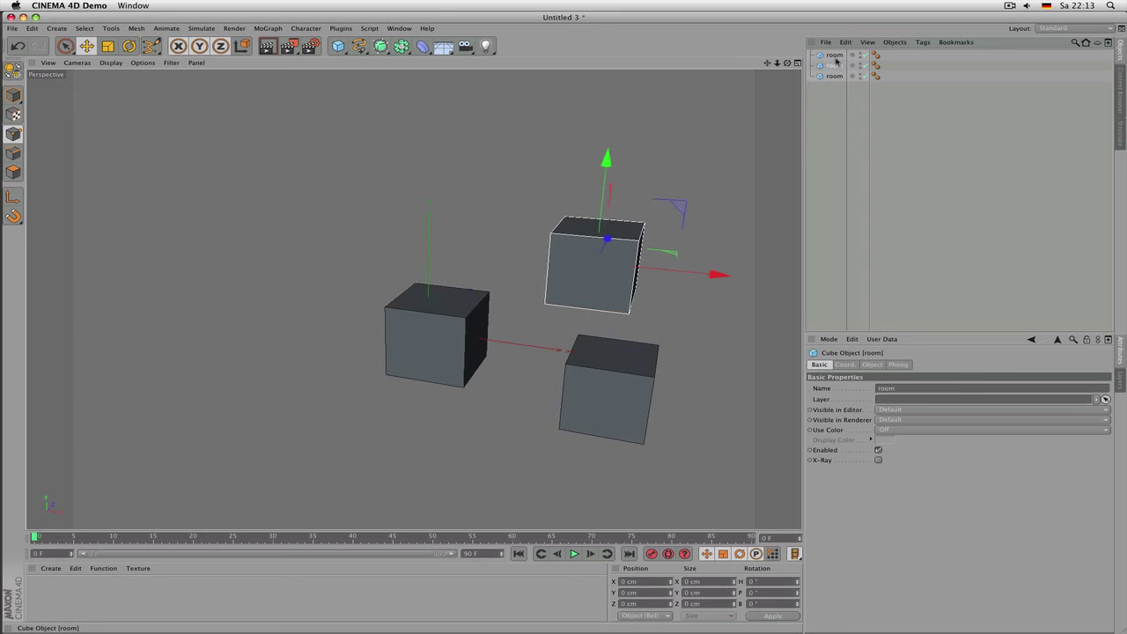
{"action": "left_click", "coordinate": [835, 56]}
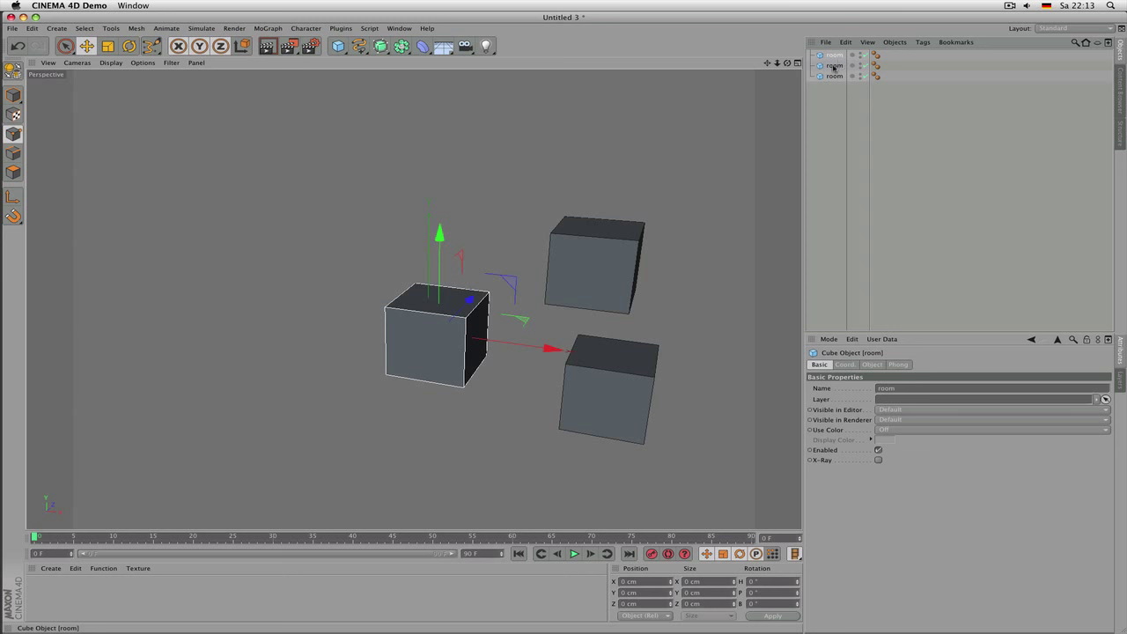
{"action": "left_click", "coordinate": [835, 65]}
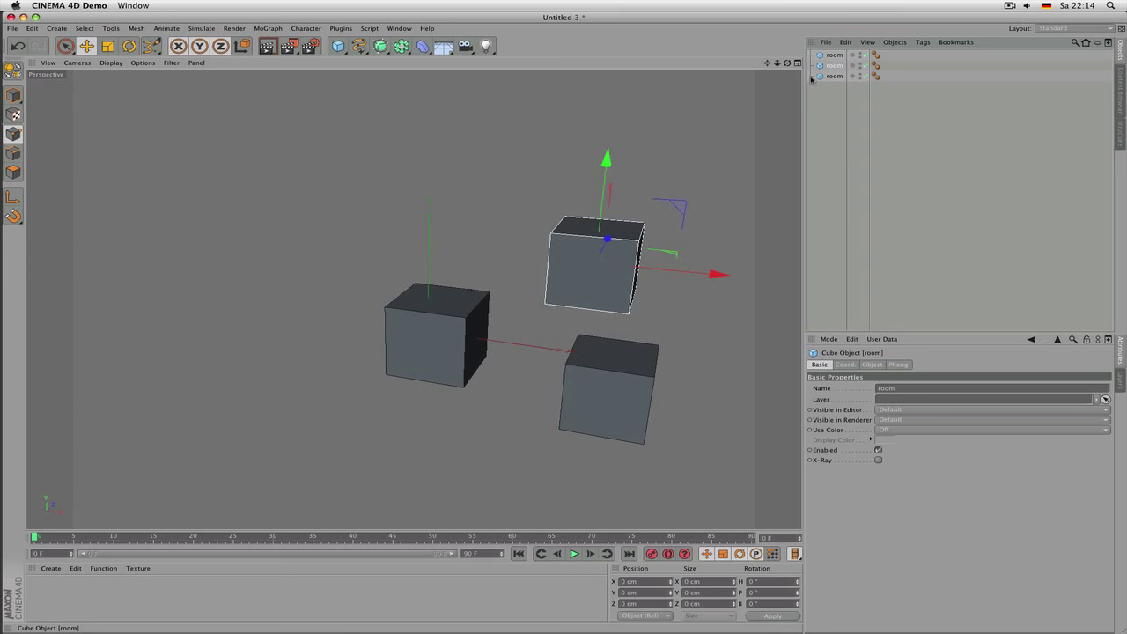
{"action": "left_click", "coordinate": [834, 76]}
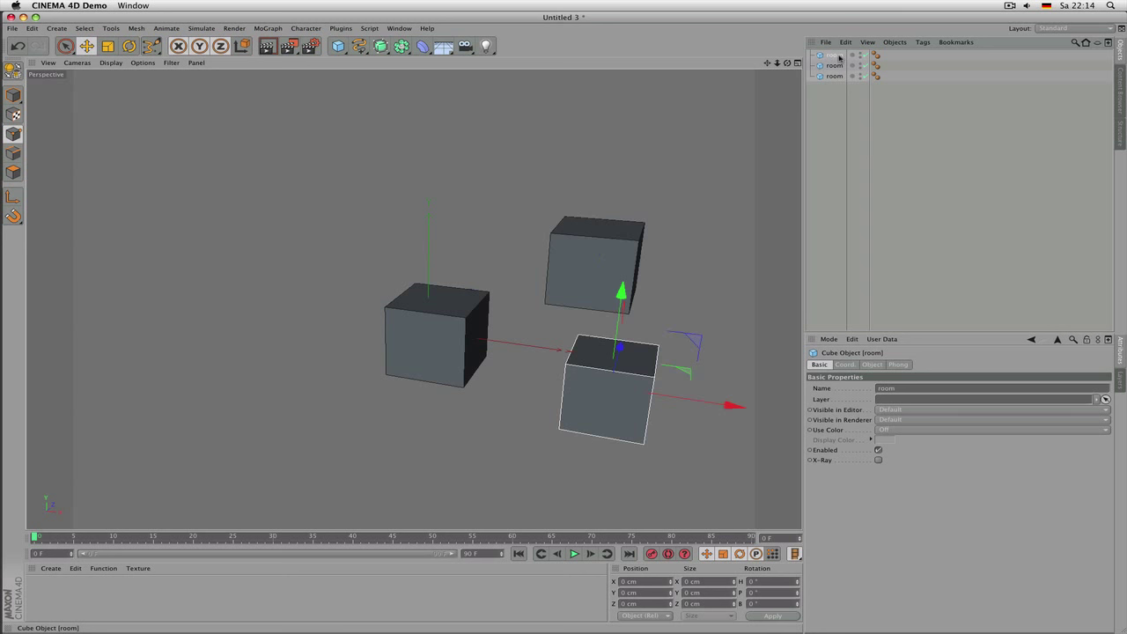
{"action": "left_click", "coordinate": [834, 55]}
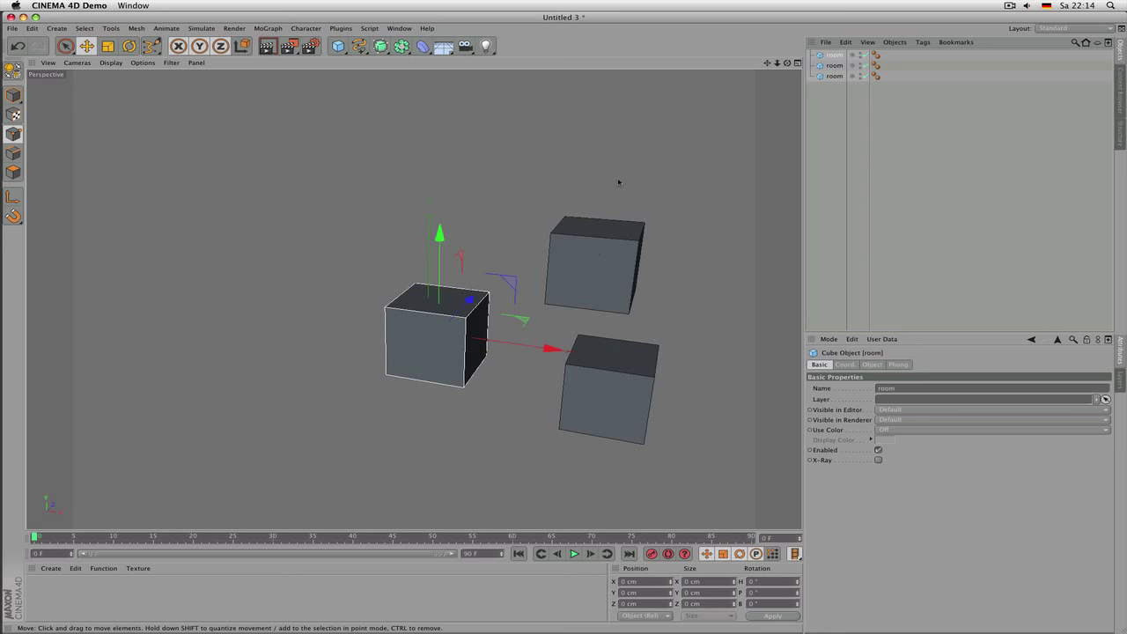
Step: Move the left cube up and to the left with the Move tool
{"action": "key", "text": "e"}
{"action": "left_click_drag", "start_coordinate": [614, 180], "coordinate": [574, 84]}
{"action": "left_click", "coordinate": [823, 66]}
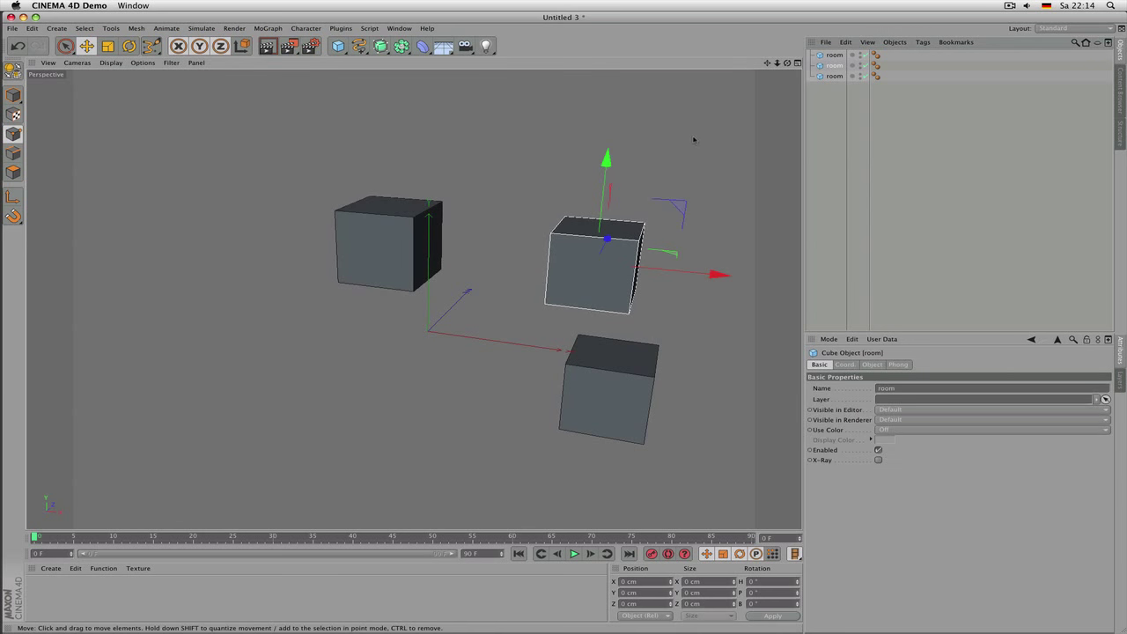
{"action": "left_click", "coordinate": [834, 56]}
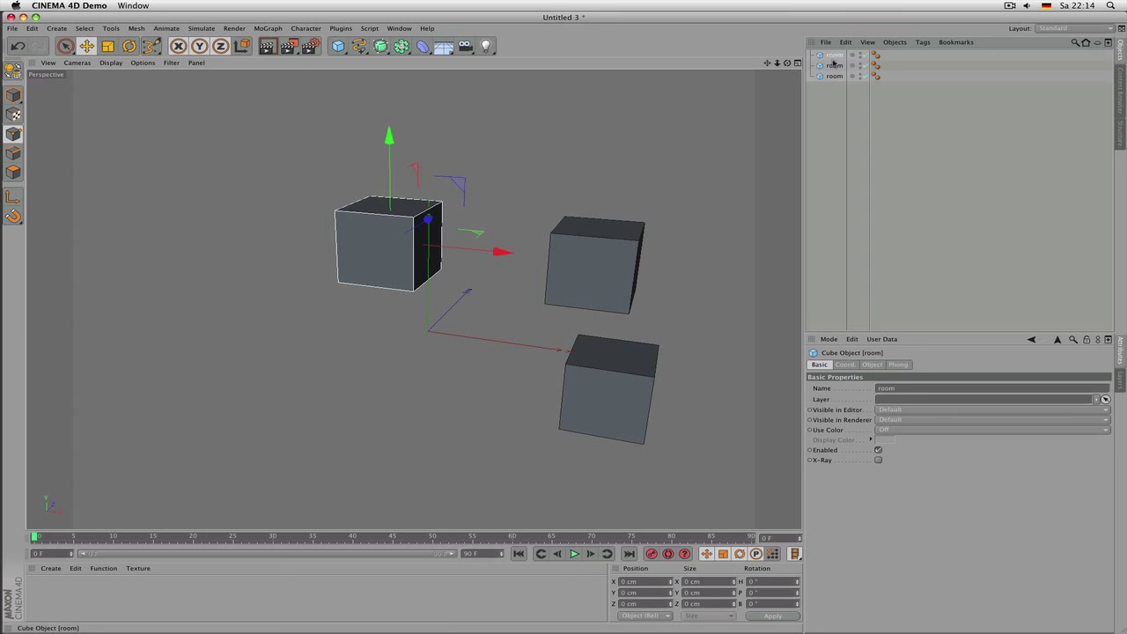
Step: Rename the three cubes a, b and c
{"action": "double_click", "coordinate": [834, 55]}
{"action": "type", "text": "a"}
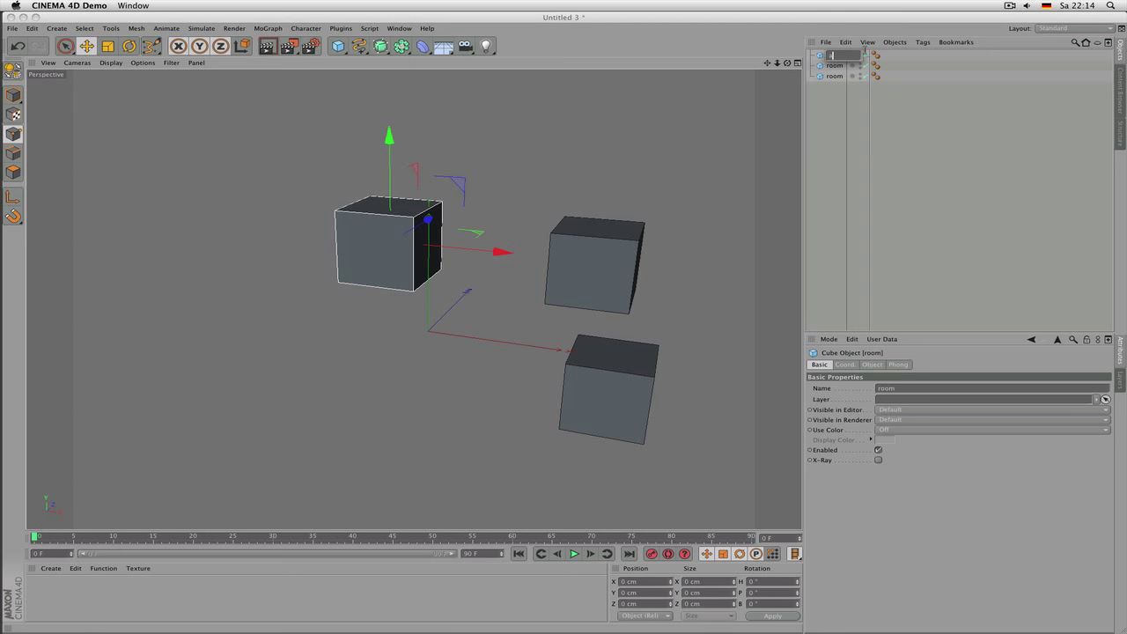
{"action": "key", "text": "Tab"}
{"action": "type", "text": "b"}
{"action": "key", "text": "Tab"}
{"action": "type", "text": "c"}
{"action": "key", "text": "Return"}
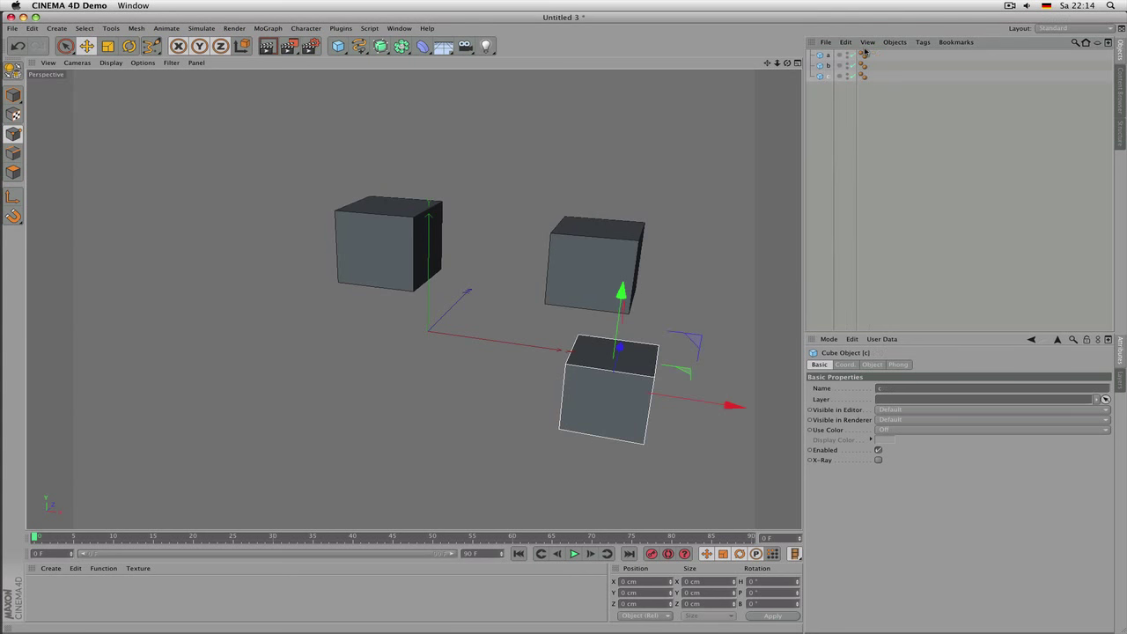
Step: Drag cube b onto cube a to make it a child
{"action": "left_click", "coordinate": [387, 247]}
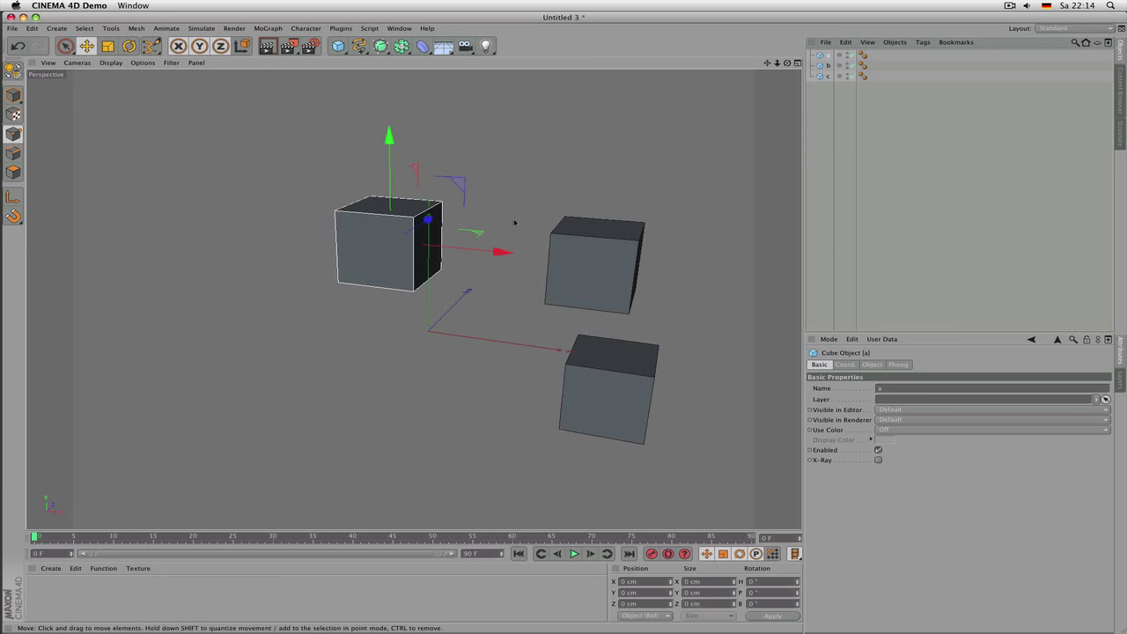
{"action": "left_click", "coordinate": [828, 66]}
{"action": "left_click", "coordinate": [828, 56]}
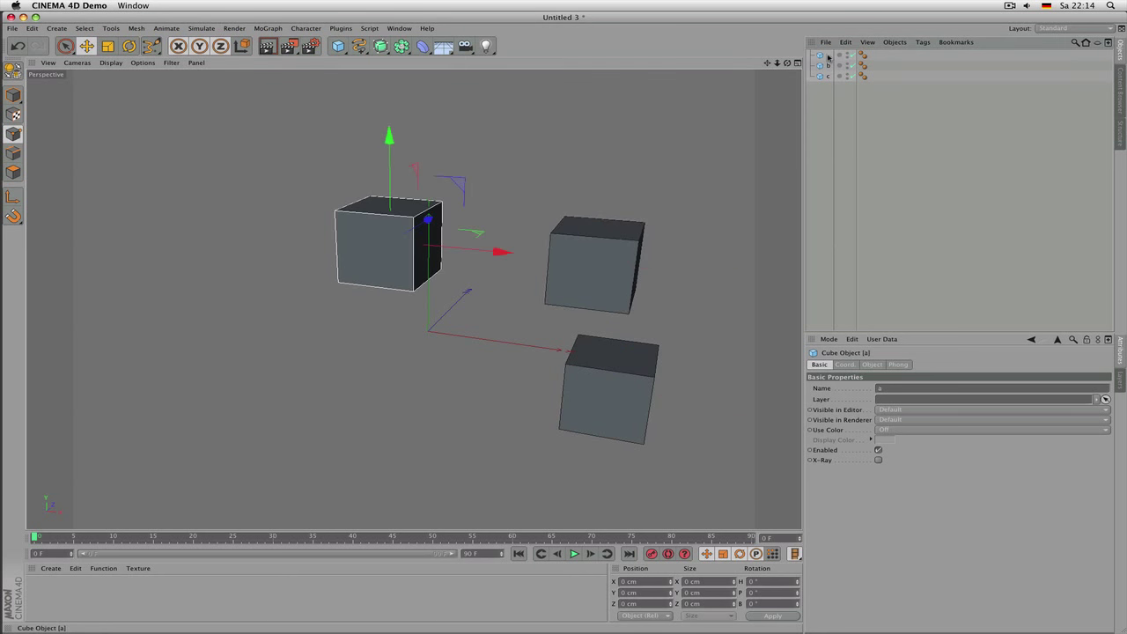
{"action": "left_click", "coordinate": [828, 66]}
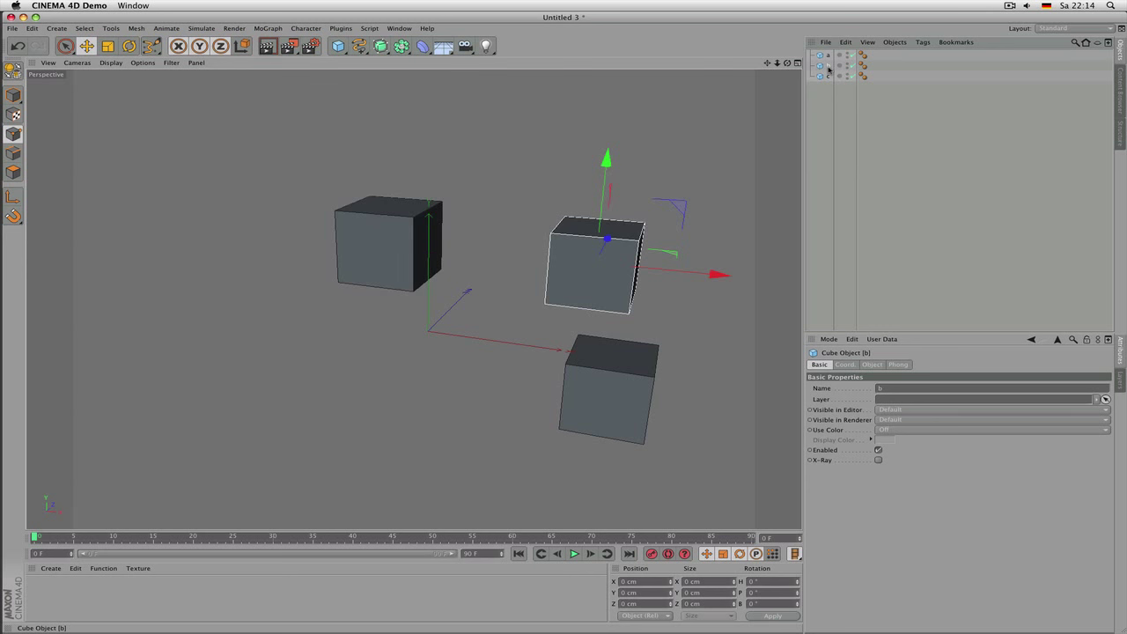
{"action": "left_click_drag", "start_coordinate": [829, 69], "coordinate": [829, 59]}
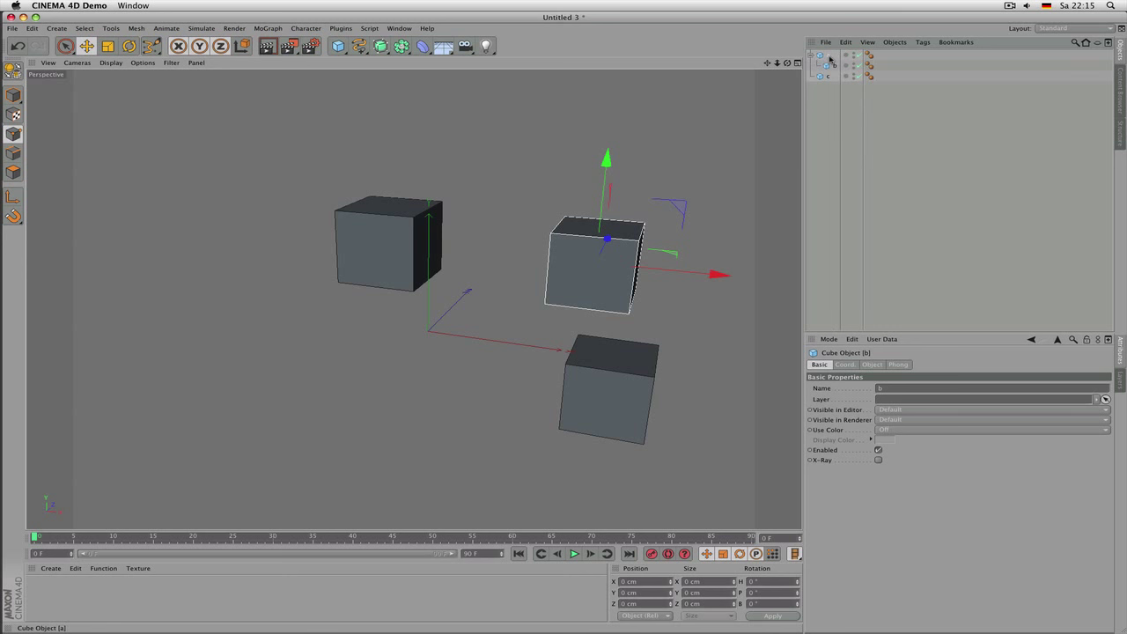
Step: Check cubes a and b in the hierarchy, ending with cube a selected
{"action": "left_click", "coordinate": [828, 55]}
{"action": "left_click", "coordinate": [835, 65]}
{"action": "left_click", "coordinate": [826, 58]}
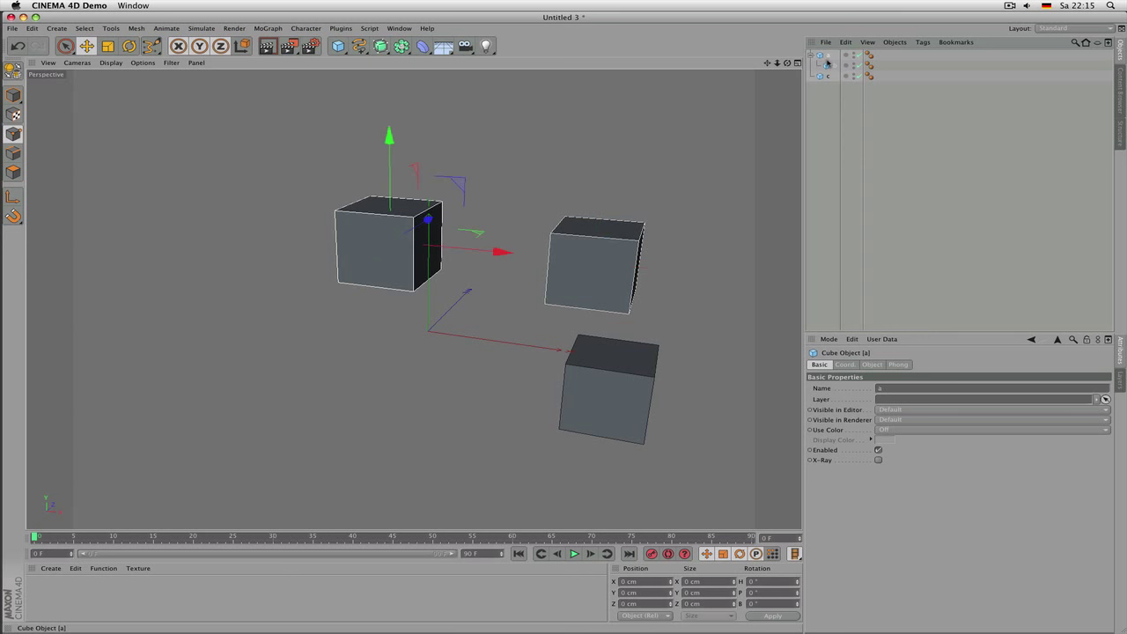
{"action": "left_click", "coordinate": [829, 67]}
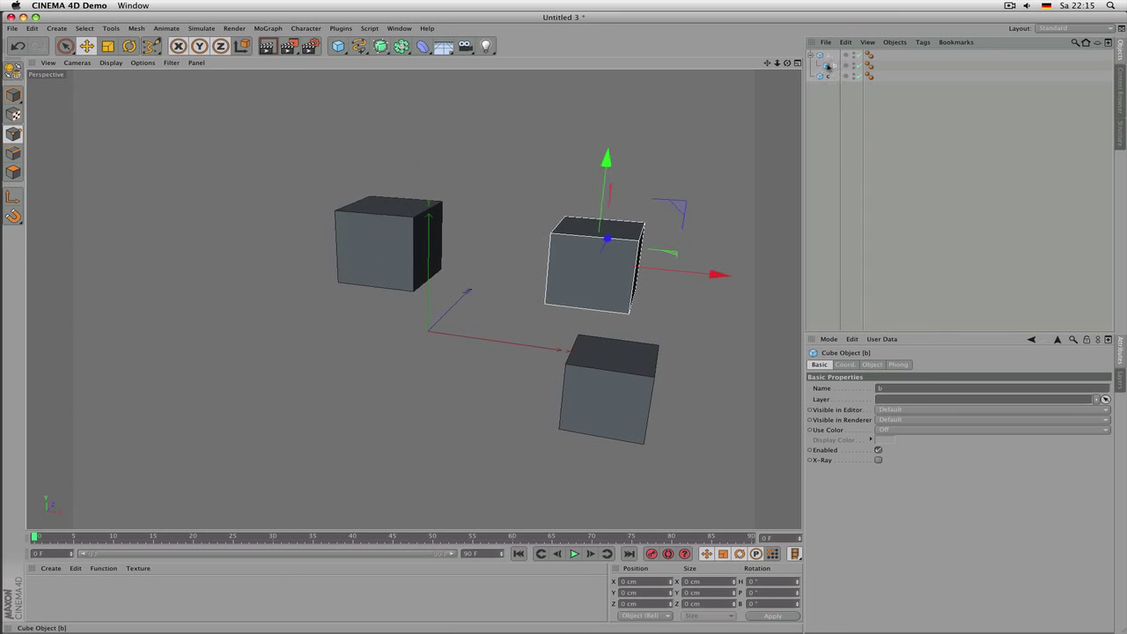
{"action": "left_click", "coordinate": [825, 56]}
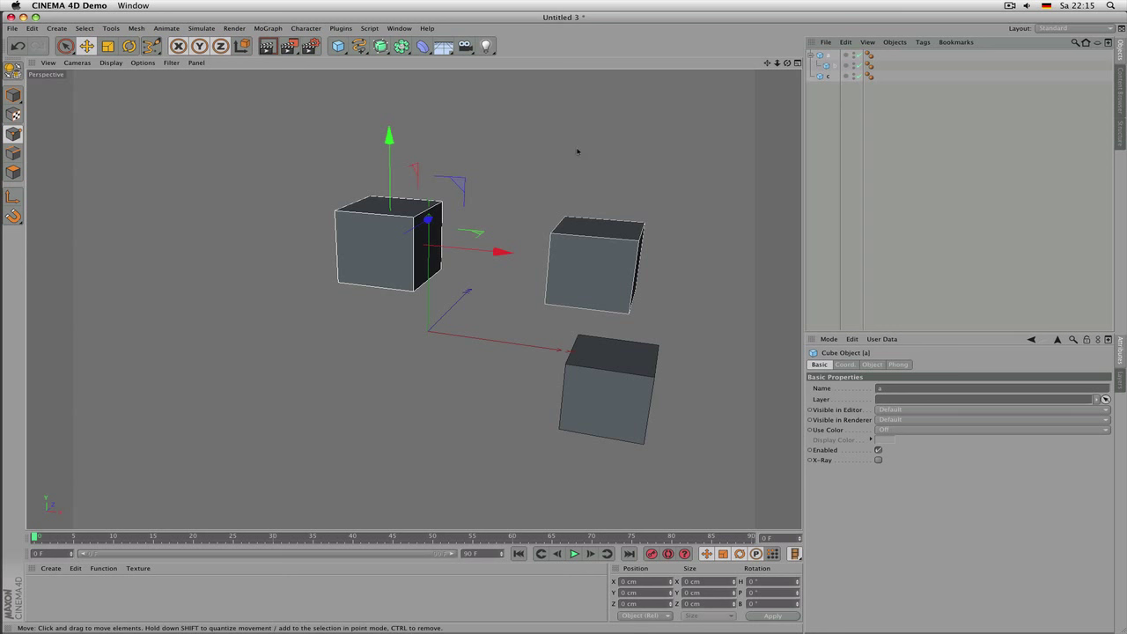
{"action": "left_click", "coordinate": [825, 56], "text": "ctrl"}
{"action": "left_click", "coordinate": [825, 56]}
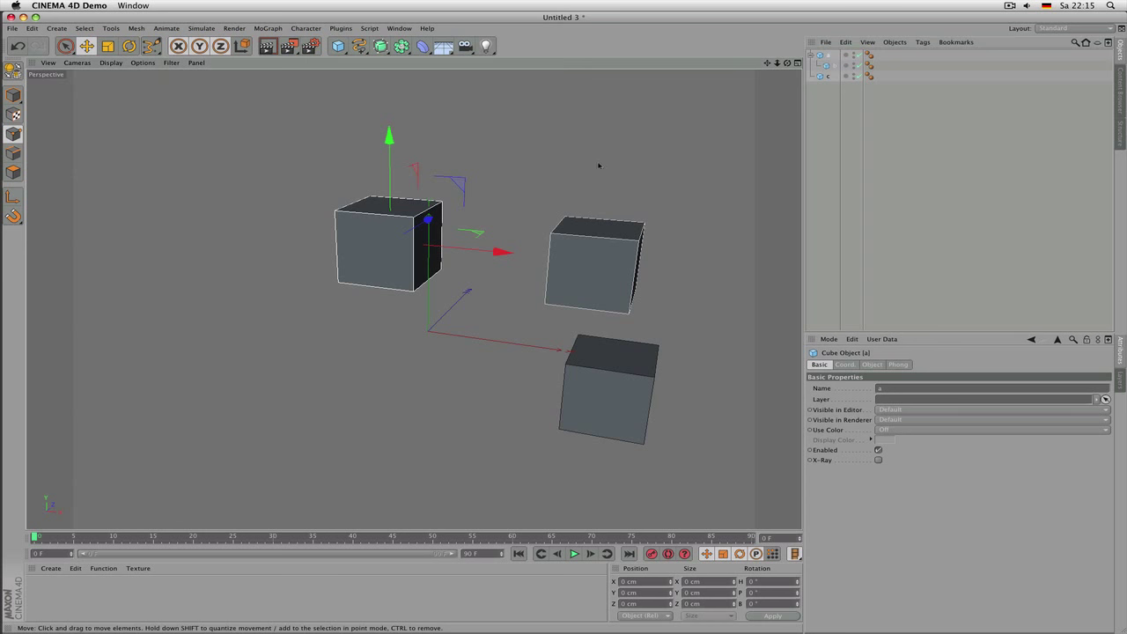
Step: Move cube a with its child b, and try rotating them before undoing it
{"action": "key", "text": "e"}
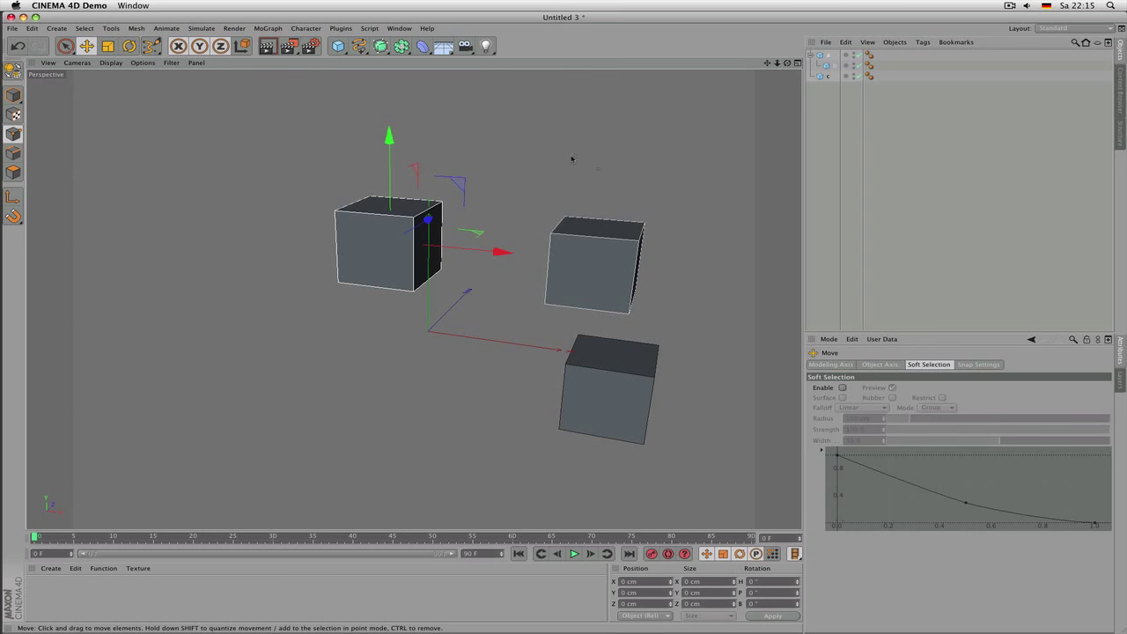
{"action": "left_click_drag", "start_coordinate": [572, 159], "coordinate": [547, 179]}
{"action": "key", "text": "t"}
{"action": "key", "text": "r"}
{"action": "left_click_drag", "start_coordinate": [501, 151], "coordinate": [486, 220]}
{"action": "key", "text": "super+z"}
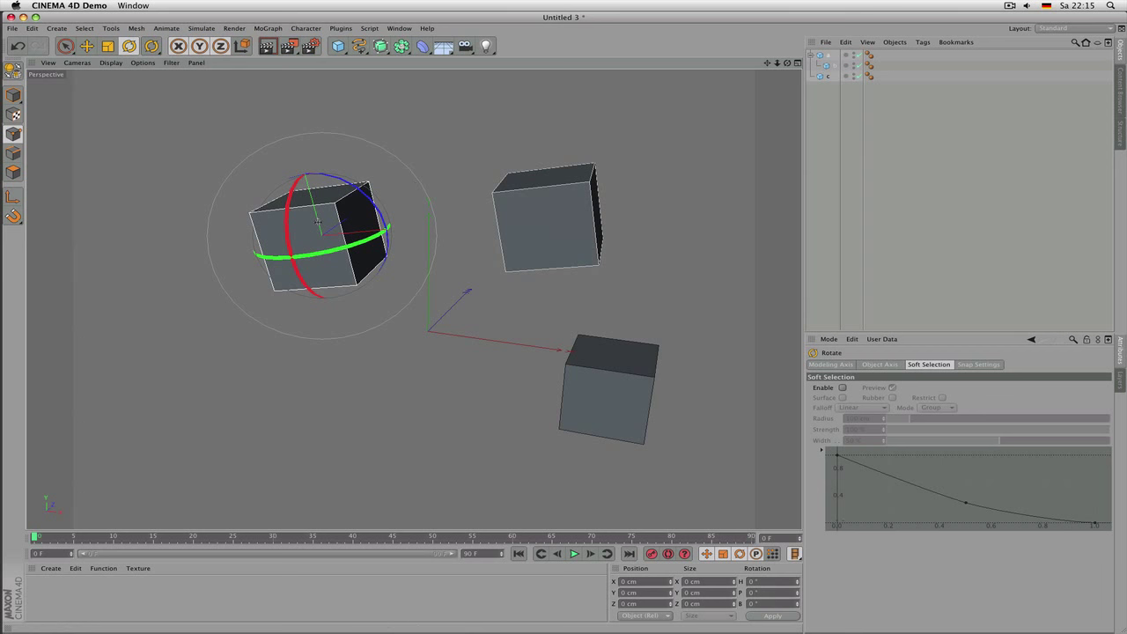
Step: Select cube b and move it down, then nudge it slightly right
{"action": "left_click", "coordinate": [829, 55]}
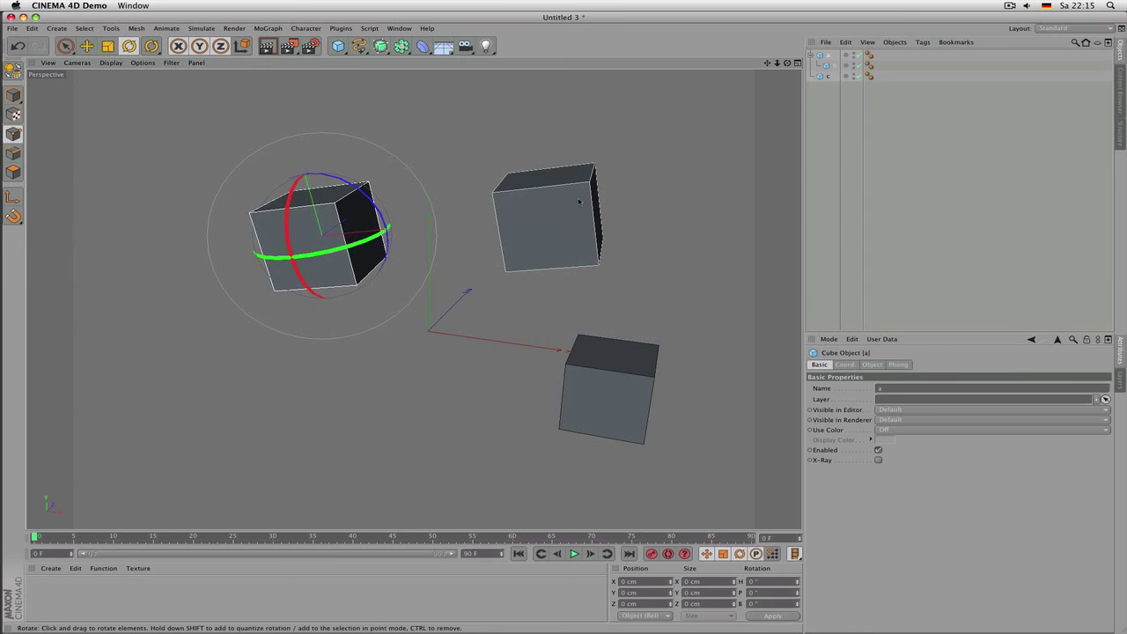
{"action": "left_click", "coordinate": [829, 66]}
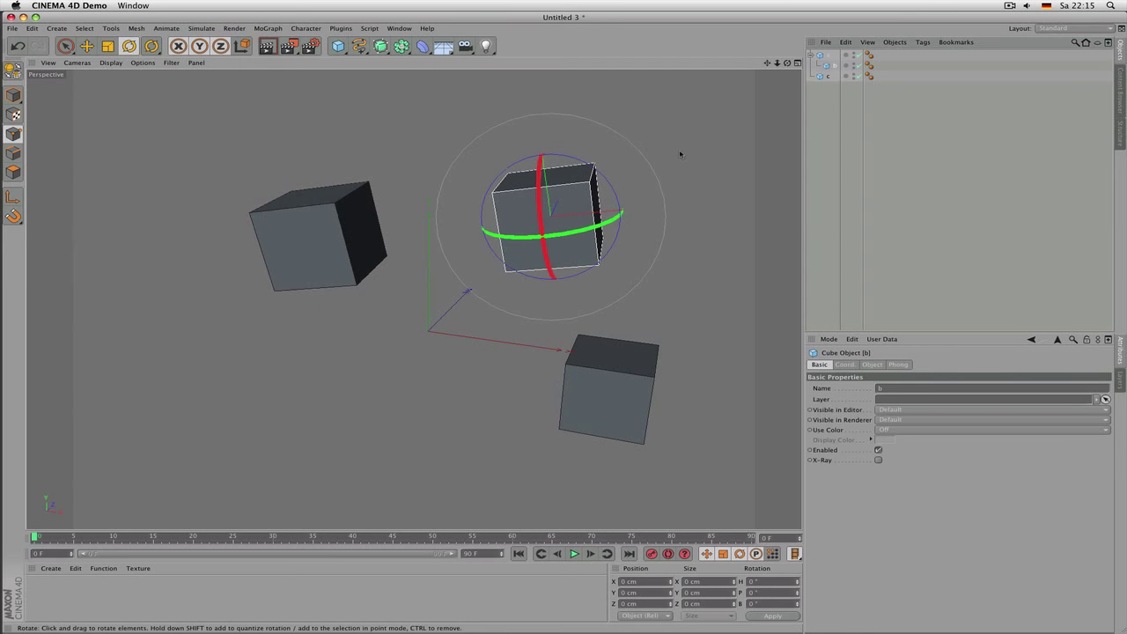
{"action": "left_click", "coordinate": [829, 55]}
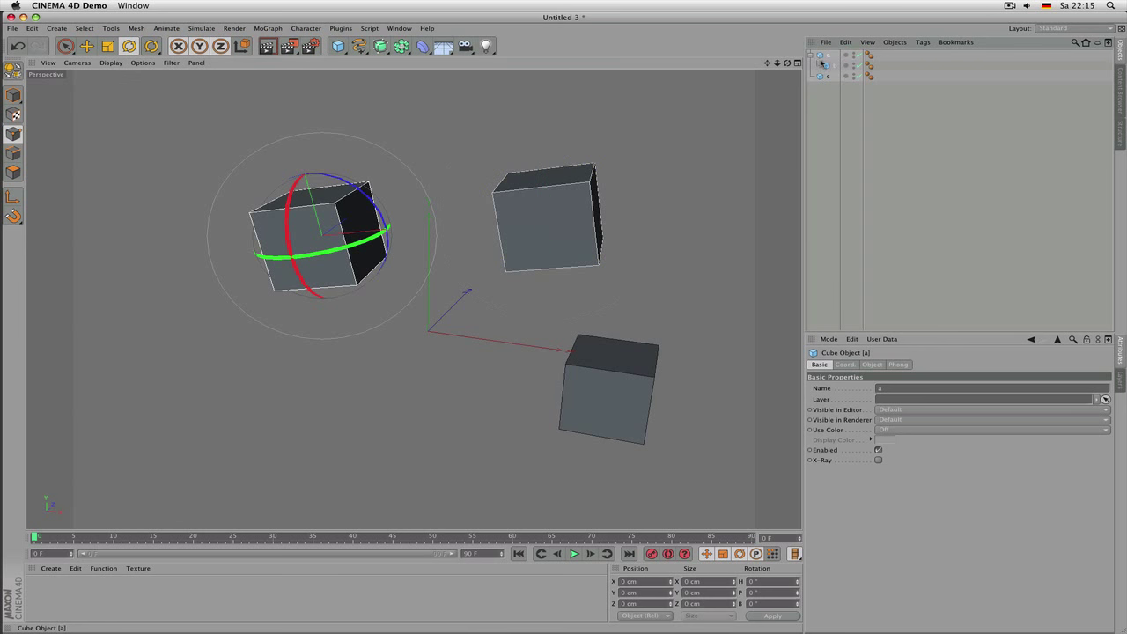
{"action": "left_click", "coordinate": [829, 66]}
{"action": "key", "text": "e"}
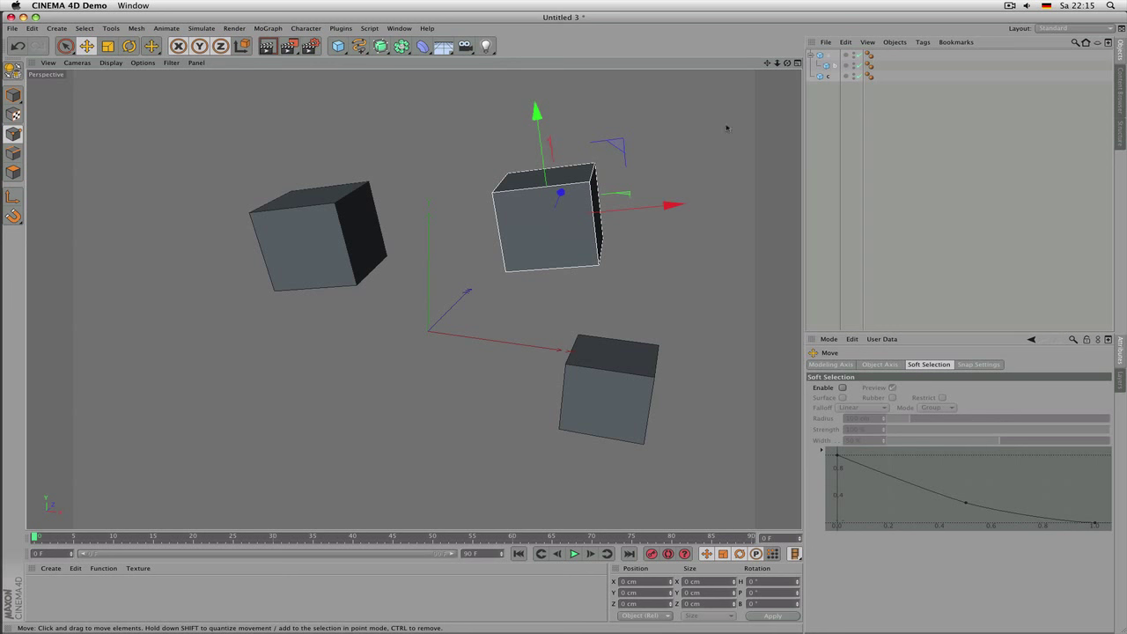
{"action": "left_click_drag", "start_coordinate": [694, 116], "coordinate": [598, 310]}
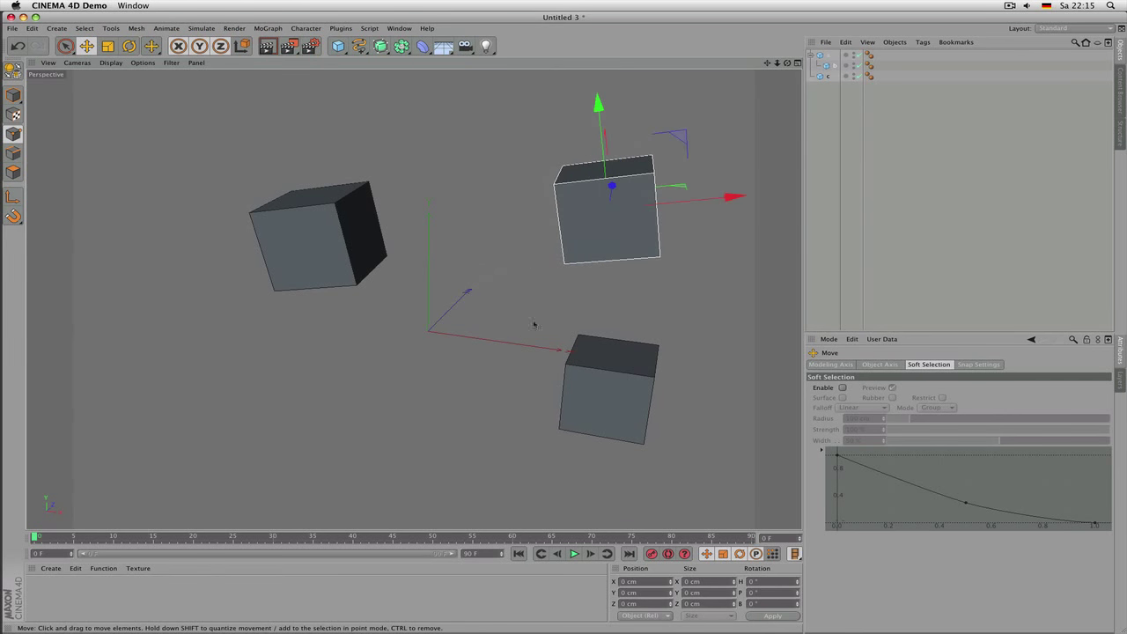
{"action": "left_click_drag", "start_coordinate": [534, 325], "coordinate": [560, 317]}
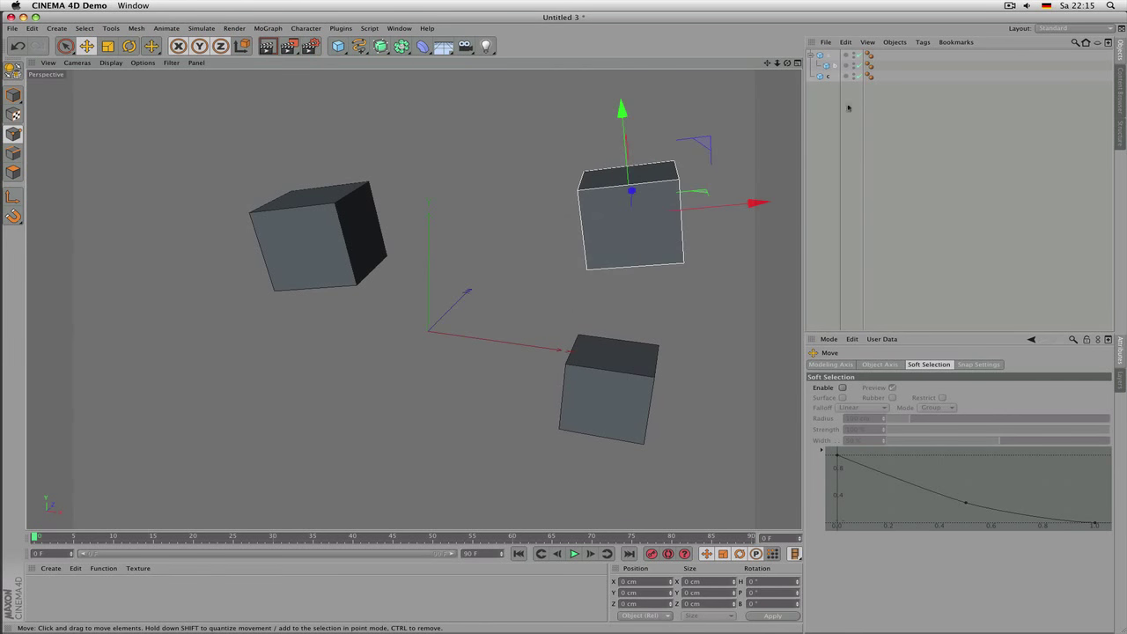
Step: Move parent cube a carrying b, then move b up-left and select cube c
{"action": "left_click", "coordinate": [832, 54]}
{"action": "left_click_drag", "start_coordinate": [405, 290], "coordinate": [383, 267]}
{"action": "left_click", "coordinate": [833, 65]}
{"action": "left_click_drag", "start_coordinate": [493, 288], "coordinate": [469, 254]}
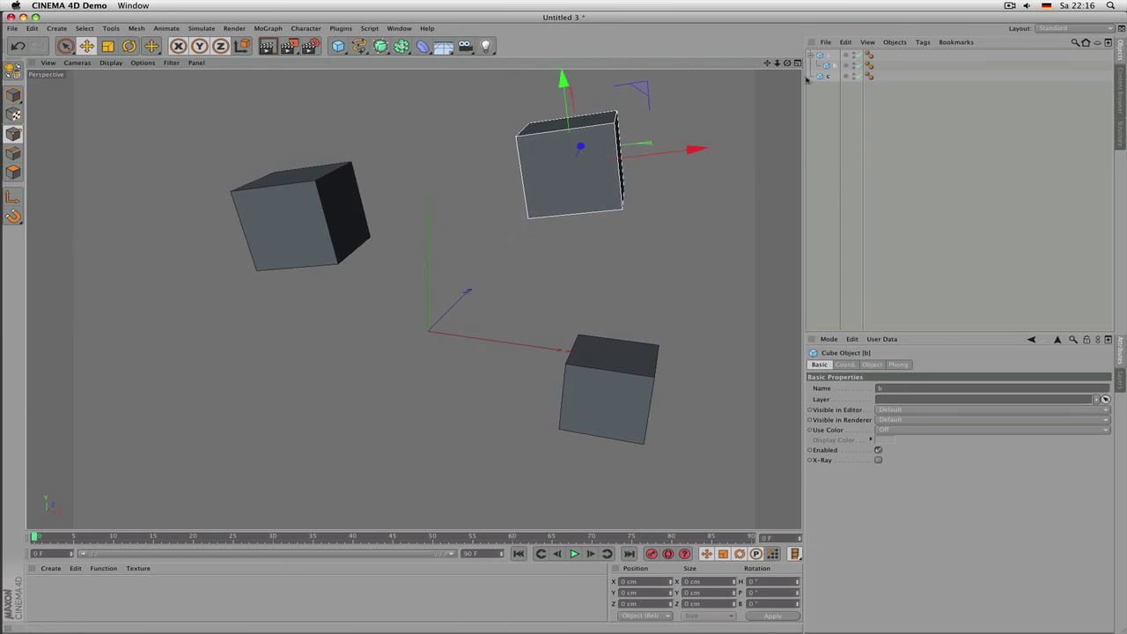
{"action": "left_click", "coordinate": [824, 77]}
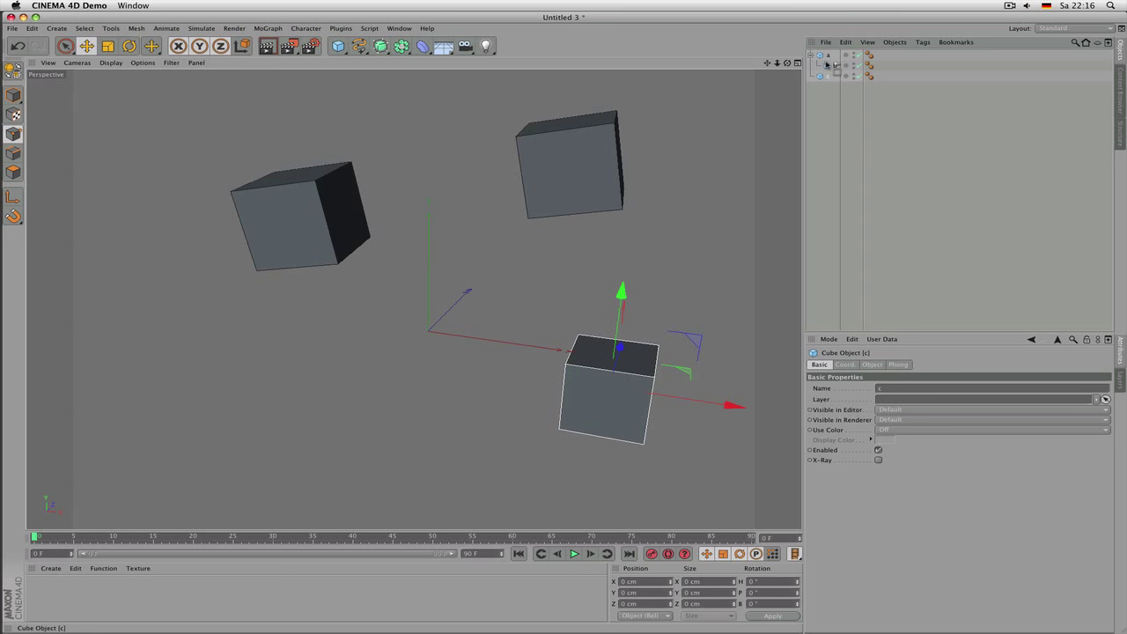
Step: Drag cube c onto the cube above to parent it
{"action": "left_click", "coordinate": [832, 76]}
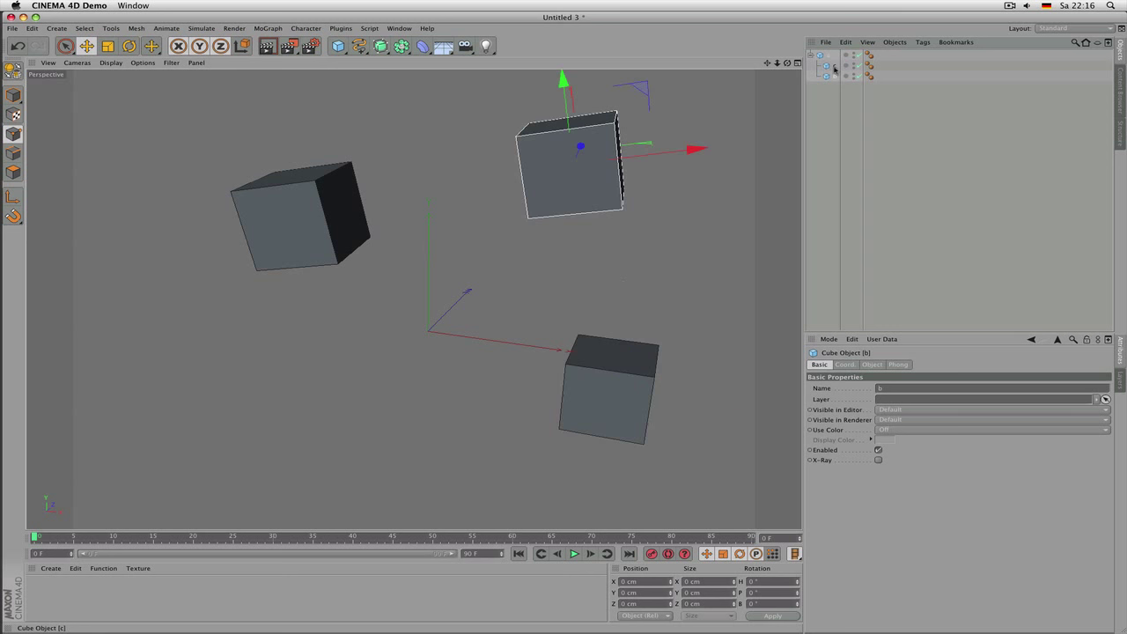
{"action": "left_click", "coordinate": [830, 68]}
{"action": "left_click", "coordinate": [832, 76]}
{"action": "left_click", "coordinate": [829, 69]}
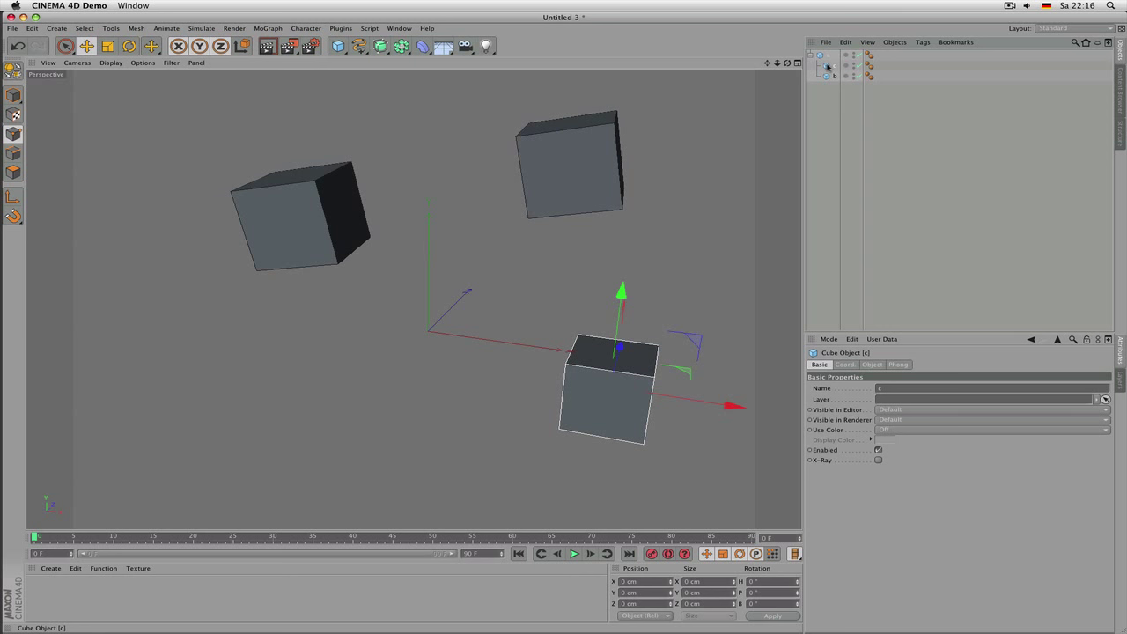
{"action": "left_click_drag", "start_coordinate": [829, 76], "coordinate": [825, 65]}
Step: Move cube a with its children, then move cube b down-left
{"action": "left_click", "coordinate": [828, 56]}
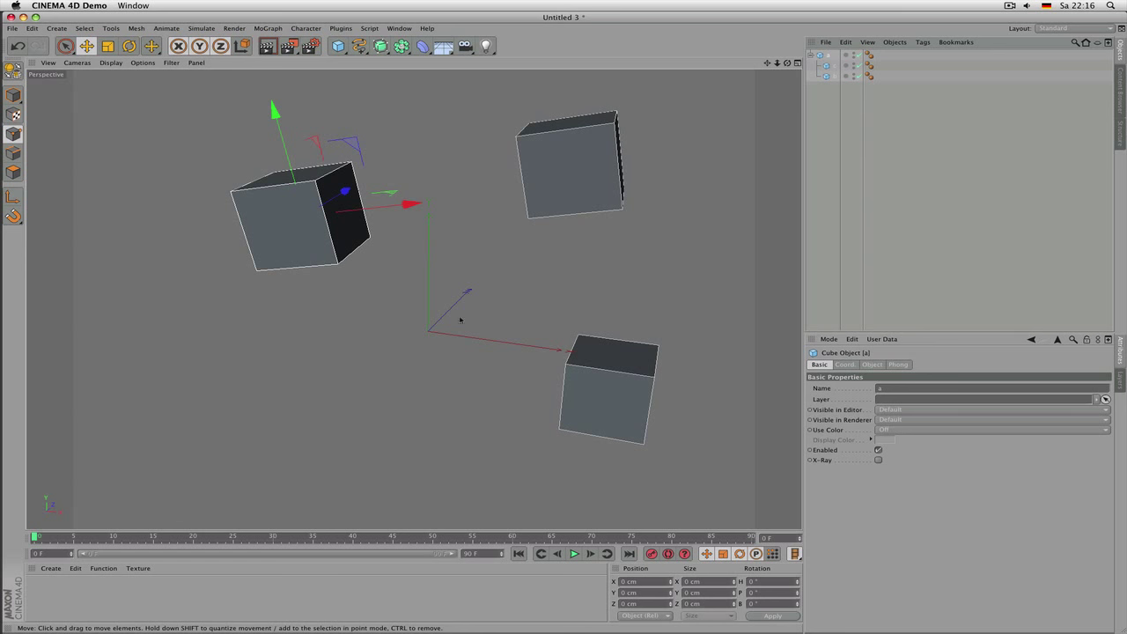
{"action": "left_click_drag", "start_coordinate": [459, 319], "coordinate": [523, 294]}
{"action": "left_click", "coordinate": [621, 189]}
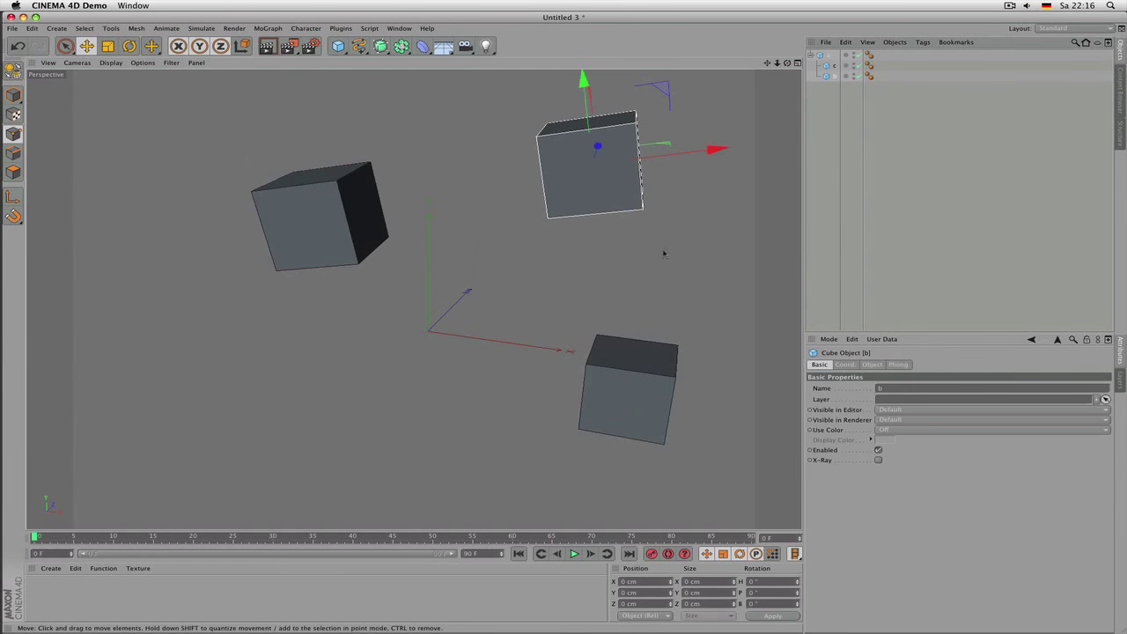
{"action": "left_click_drag", "start_coordinate": [617, 282], "coordinate": [574, 311]}
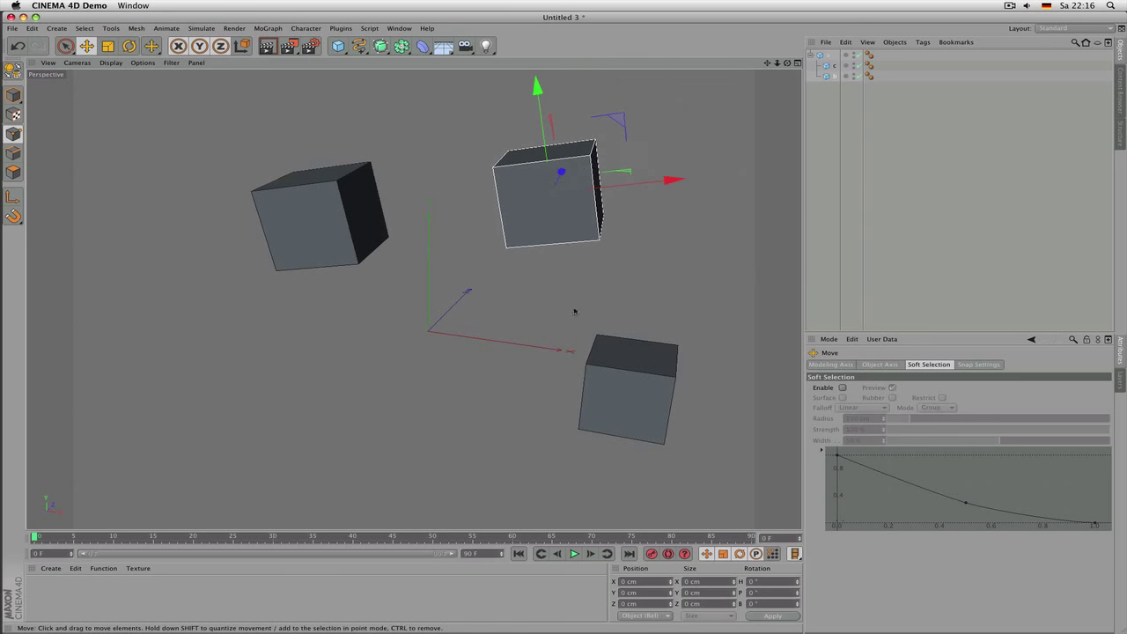
Step: Nest cube c under cube b, then select cube a
{"action": "left_click", "coordinate": [834, 66]}
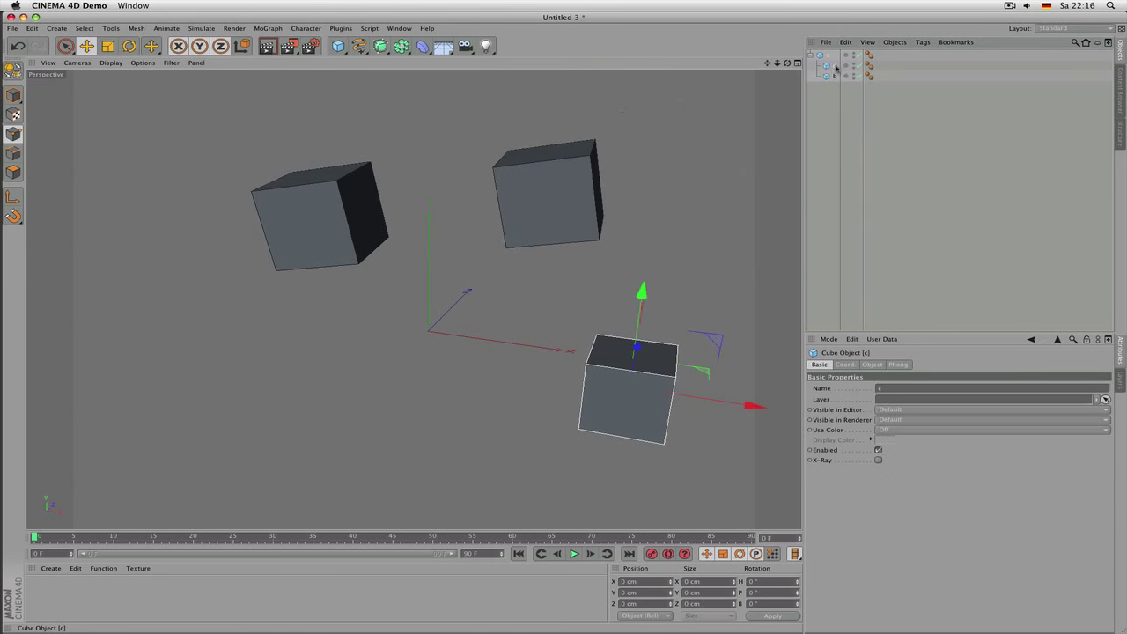
{"action": "left_click_drag", "start_coordinate": [829, 67], "coordinate": [834, 77]}
{"action": "left_click", "coordinate": [830, 66]}
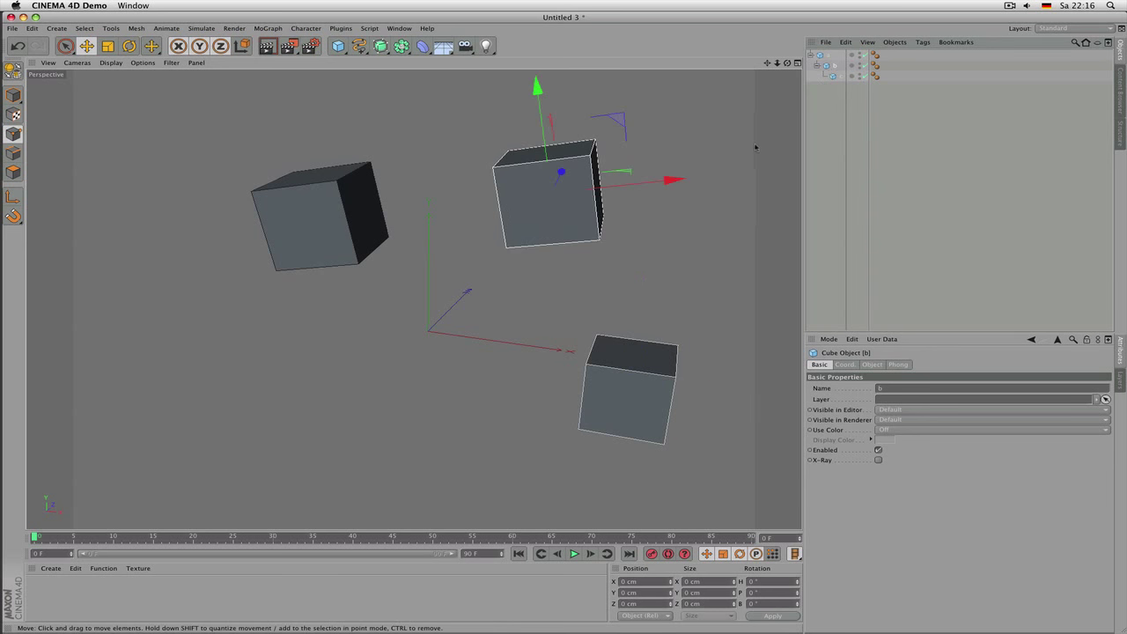
{"action": "left_click", "coordinate": [827, 55]}
Step: Move cube b carrying child c, then move cube c along its vertical axis
{"action": "left_click_drag", "start_coordinate": [636, 253], "coordinate": [608, 217], "text": "alt"}
{"action": "left_click", "coordinate": [572, 264]}
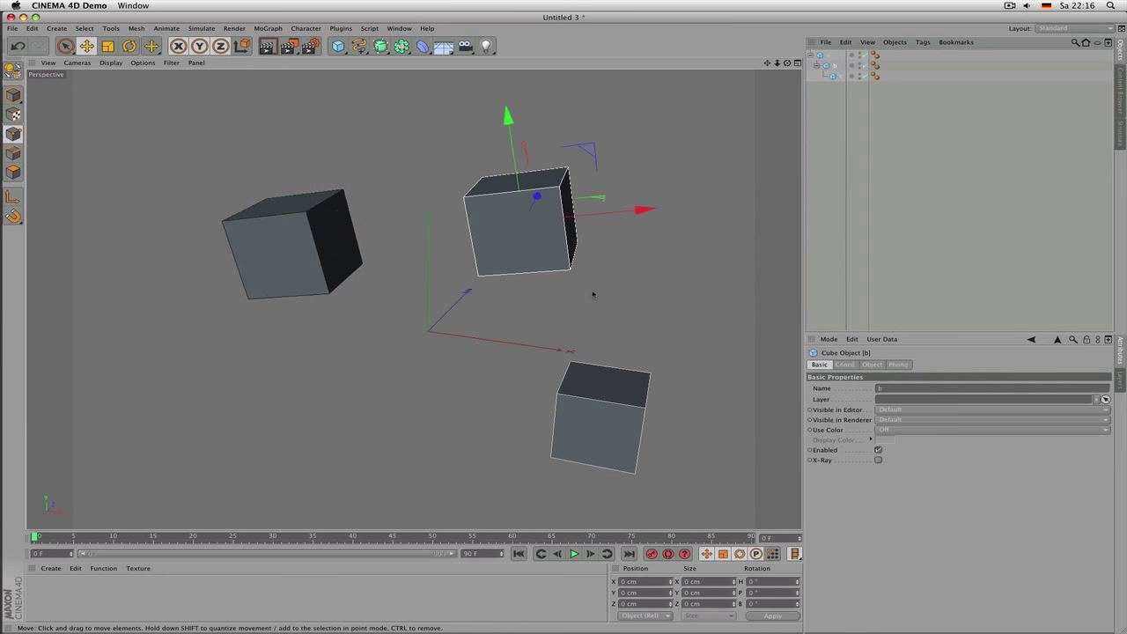
{"action": "left_click_drag", "start_coordinate": [594, 291], "coordinate": [593, 332]}
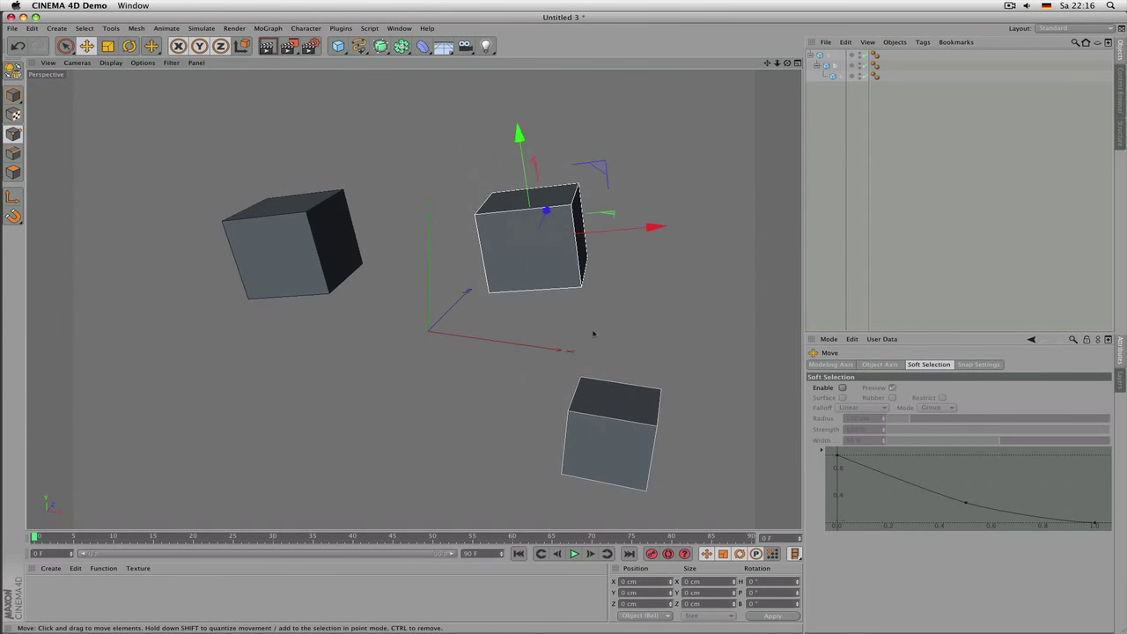
{"action": "left_click", "coordinate": [833, 76]}
{"action": "left_click_drag", "start_coordinate": [617, 370], "coordinate": [643, 436]}
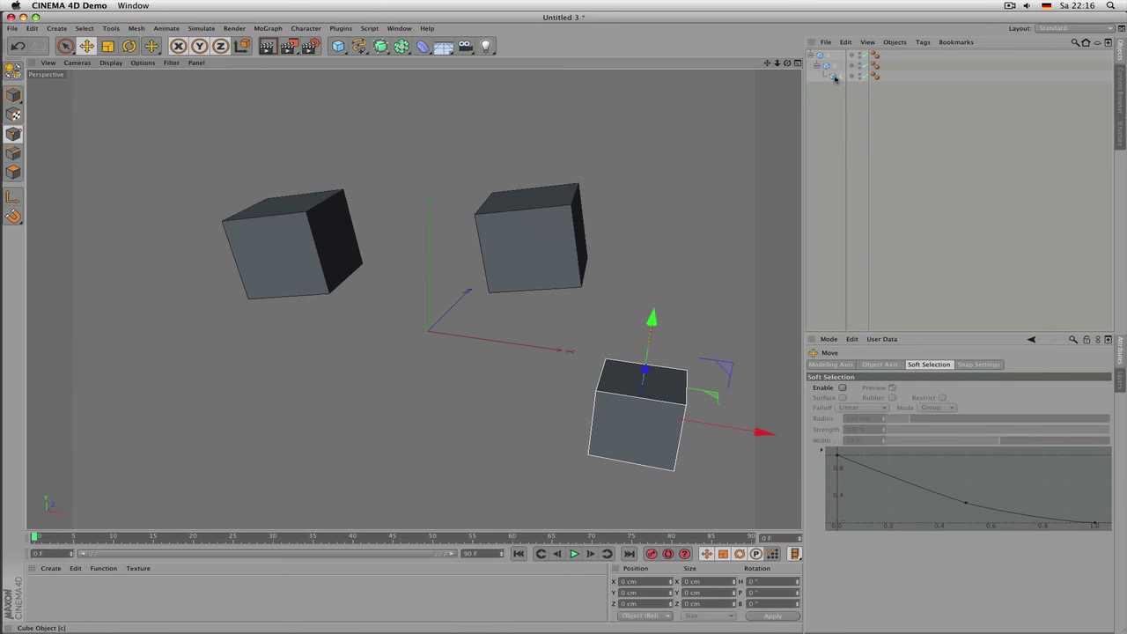
Step: Pull cube c out of its parent to the top level and place it first in the hierarchy
{"action": "left_click_drag", "start_coordinate": [836, 78], "coordinate": [832, 115]}
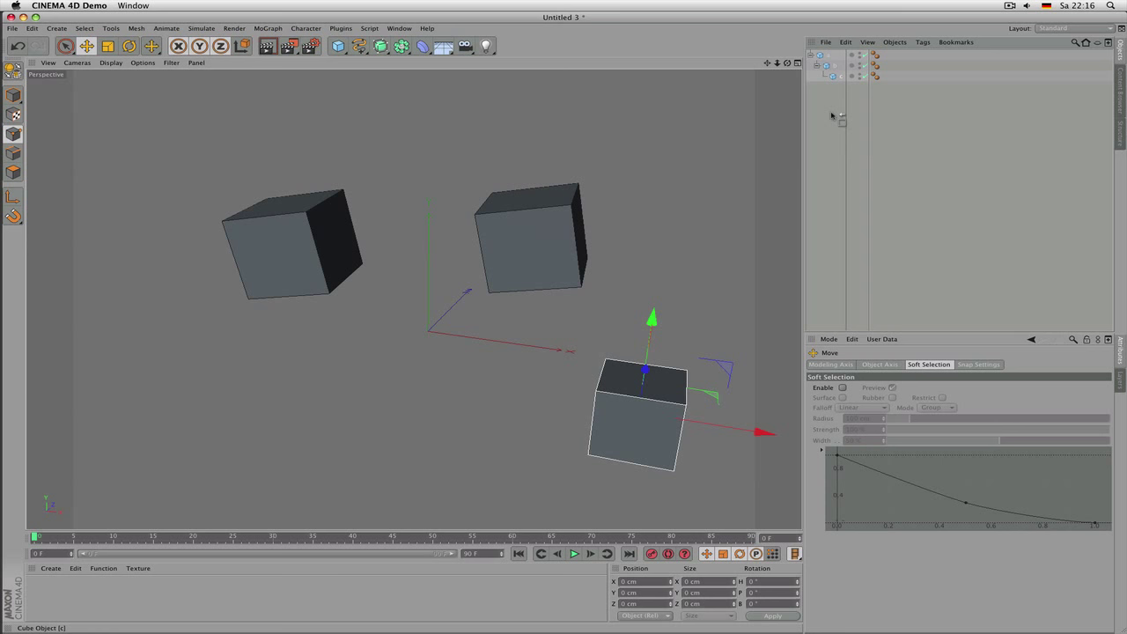
{"action": "left_click_drag", "start_coordinate": [832, 115], "coordinate": [834, 116]}
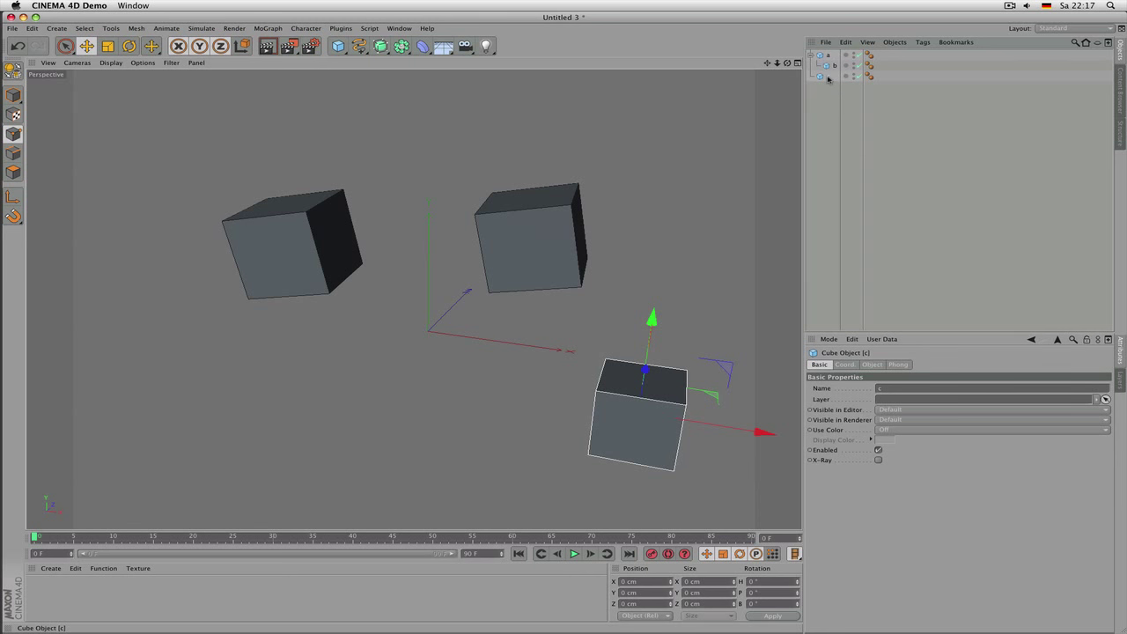
{"action": "left_click_drag", "start_coordinate": [828, 78], "coordinate": [830, 56]}
{"action": "left_click_drag", "start_coordinate": [821, 59], "coordinate": [822, 111]}
{"action": "left_click_drag", "start_coordinate": [816, 53], "coordinate": [819, 58]}
Step: Move cube c up and to the left in the viewport
{"action": "left_click", "coordinate": [828, 65]}
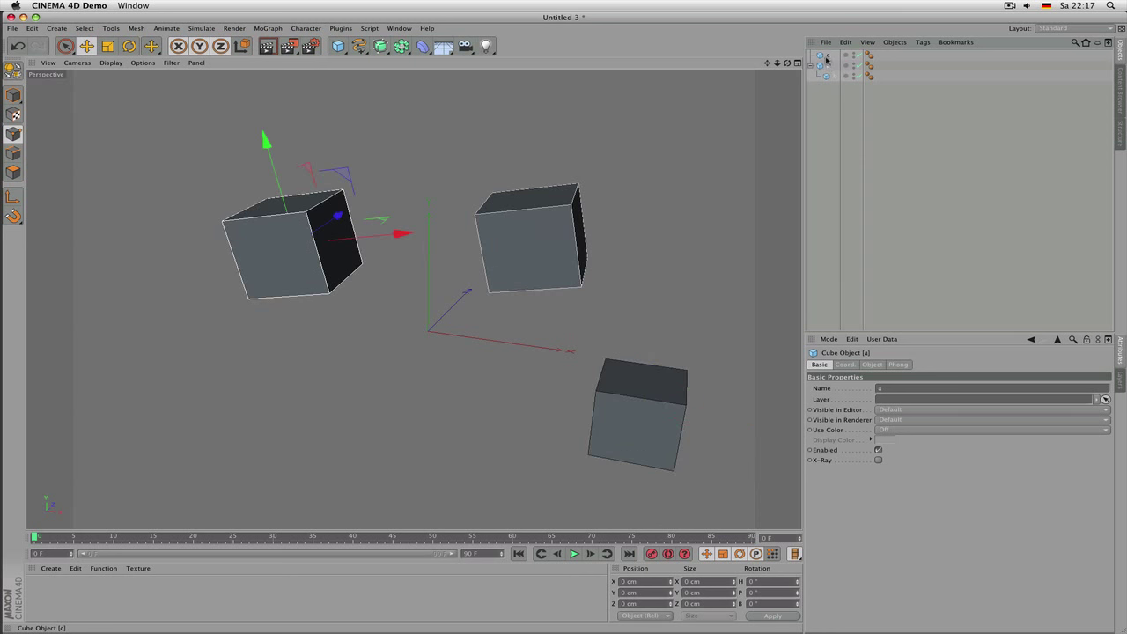
{"action": "left_click", "coordinate": [828, 55]}
{"action": "left_click_drag", "start_coordinate": [604, 230], "coordinate": [640, 91]}
Step: Take cube b out from under cube a so c, b and a sit at the top level
{"action": "left_click", "coordinate": [820, 66]}
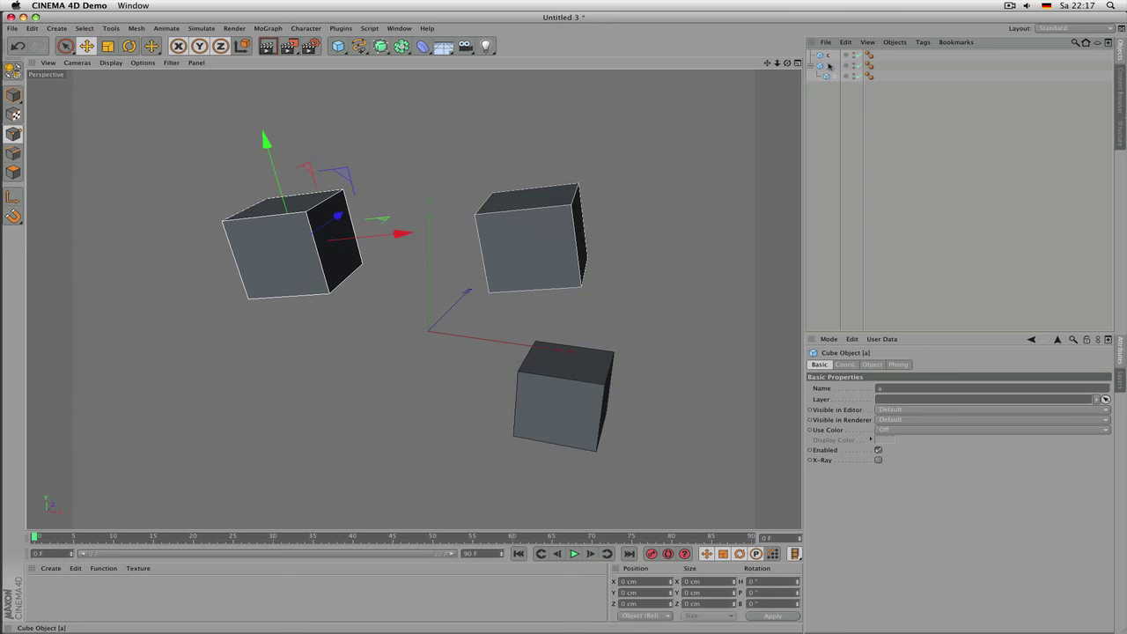
{"action": "left_click_drag", "start_coordinate": [825, 62], "coordinate": [827, 65]}
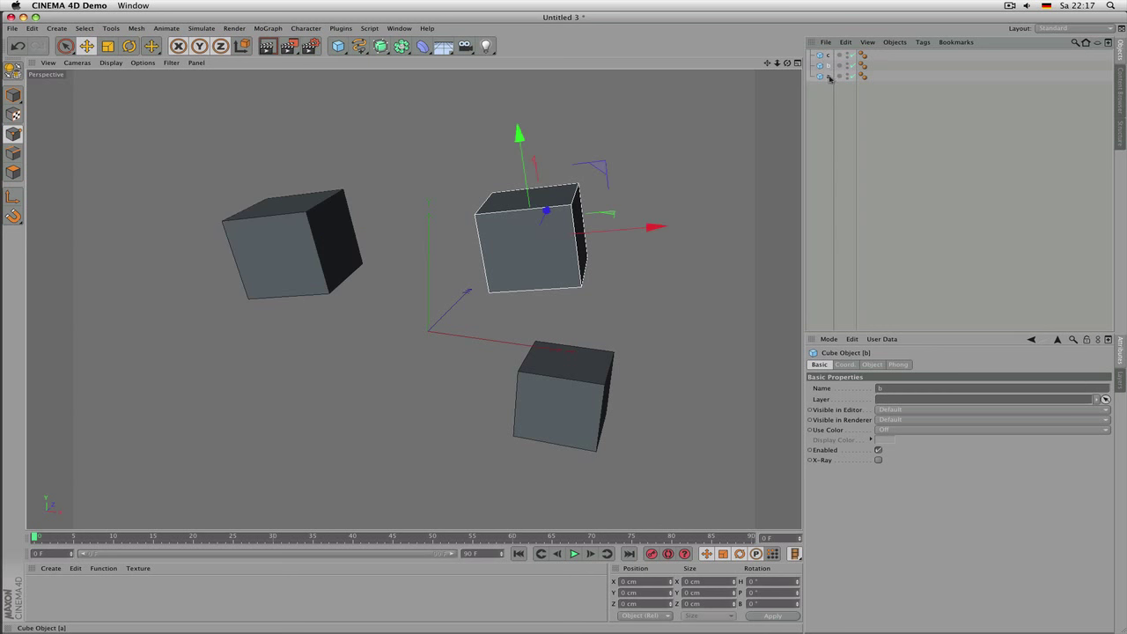
{"action": "left_click", "coordinate": [826, 55]}
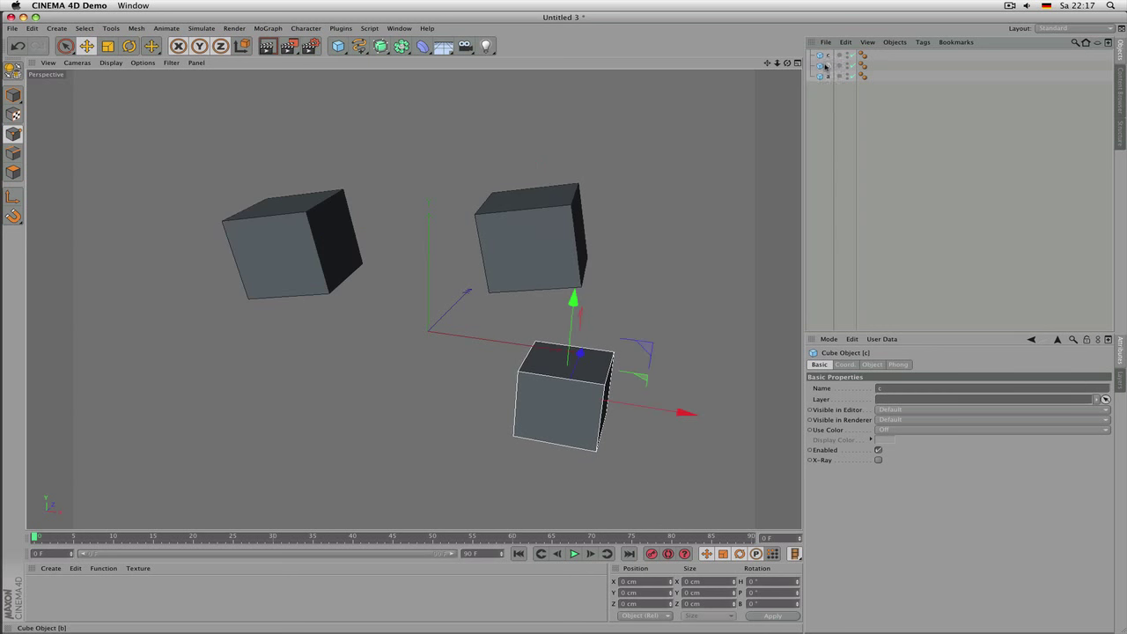
{"action": "left_click", "coordinate": [826, 66]}
{"action": "left_click", "coordinate": [826, 76]}
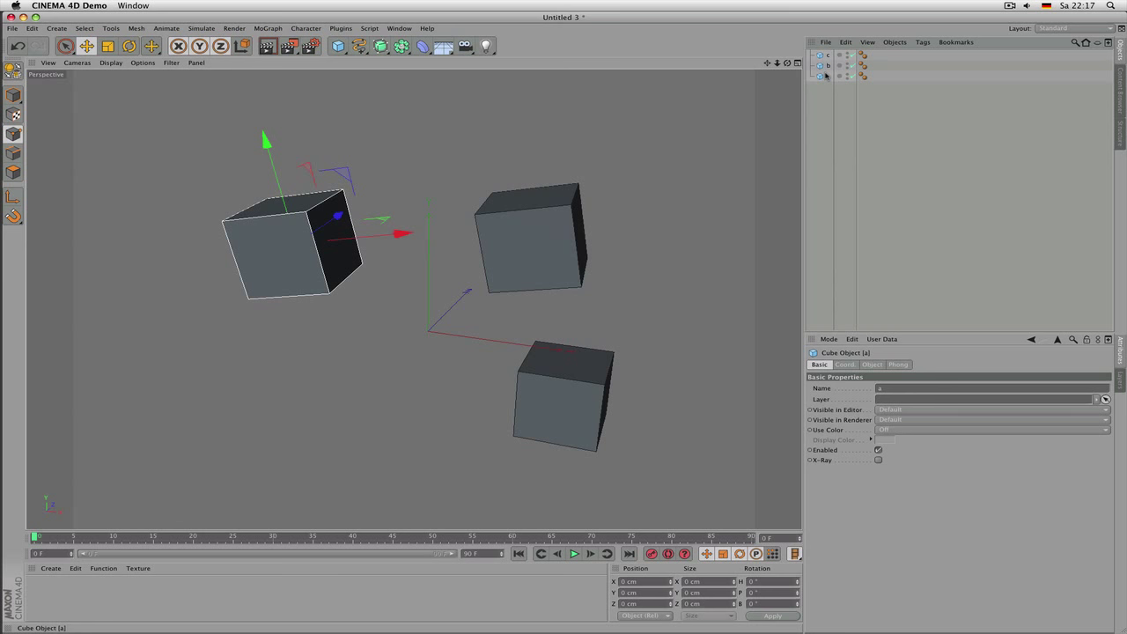
Step: Group the three selected cubes under a new Null with Alt+G and shift the group slightly
{"action": "left_click_drag", "start_coordinate": [902, 138], "coordinate": [818, 44]}
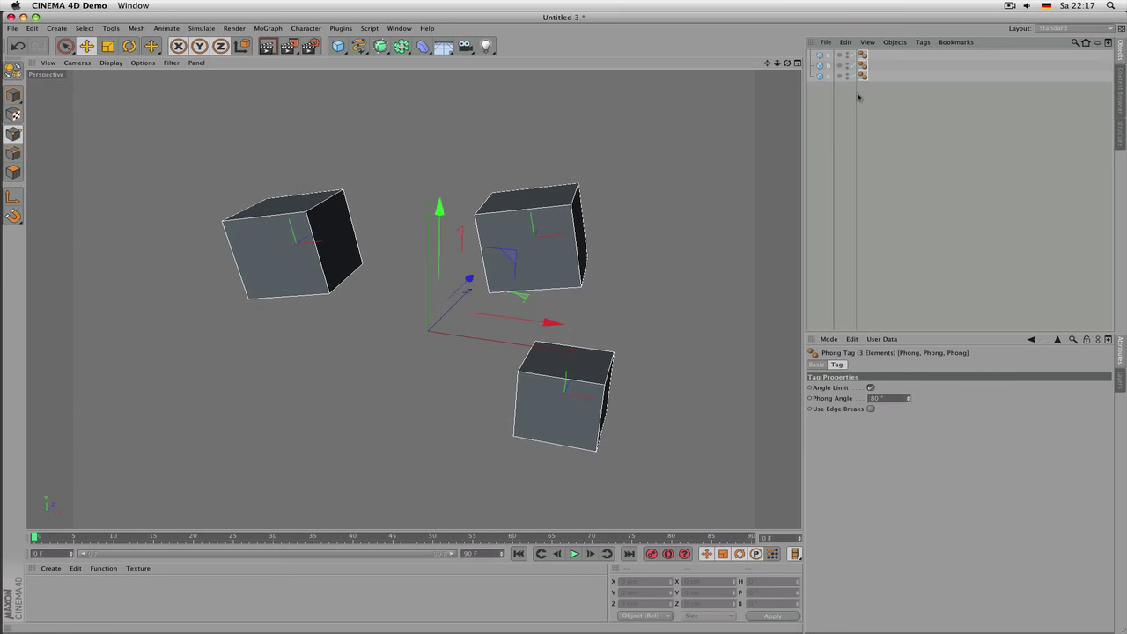
{"action": "key", "text": "alt+g"}
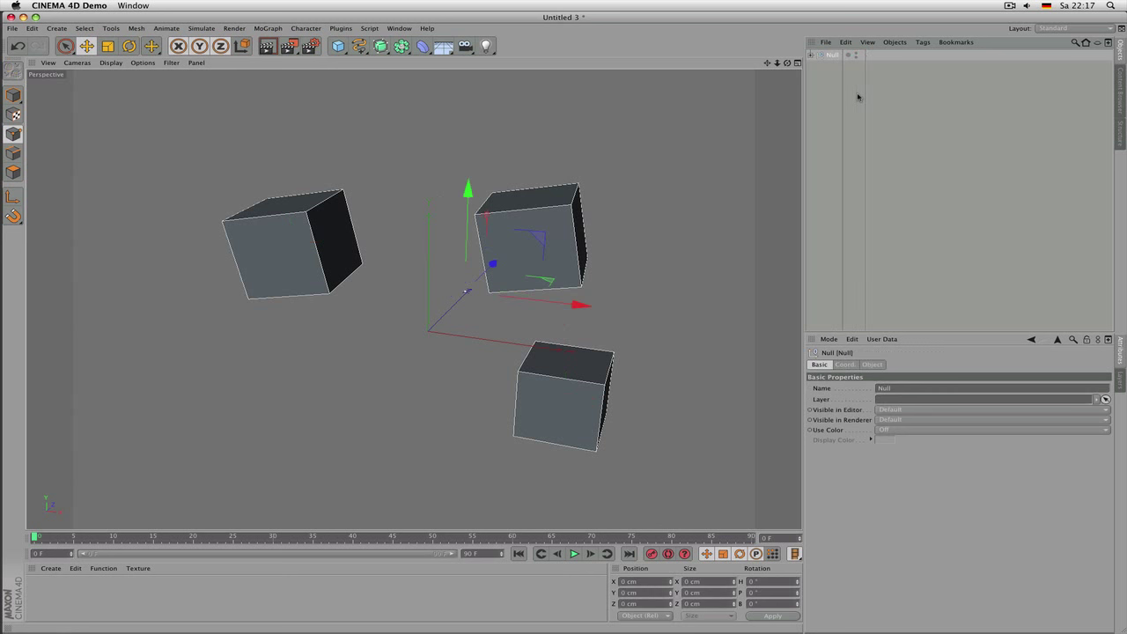
{"action": "left_click", "coordinate": [811, 55]}
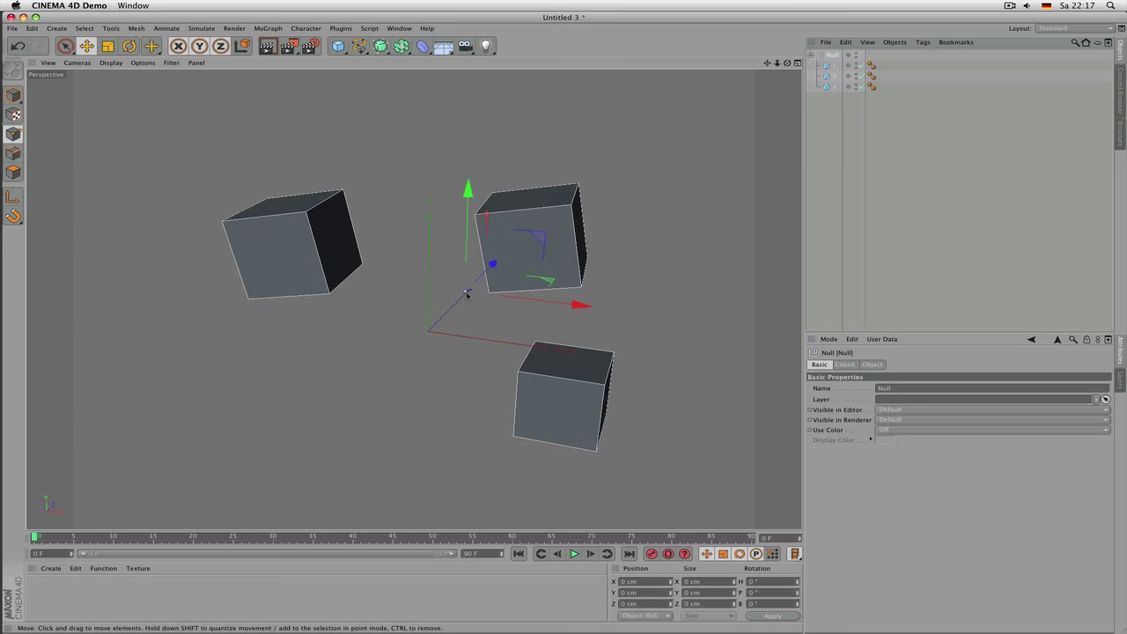
{"action": "mouse_move", "coordinate": [467, 294]}
{"action": "left_mouse_down"}
{"action": "mouse_move", "coordinate": [438, 317]}
{"action": "mouse_move", "coordinate": [452, 303]}
{"action": "left_mouse_up"}
Step: Rename the Null group to 'cubes'
{"action": "left_click", "coordinate": [832, 56]}
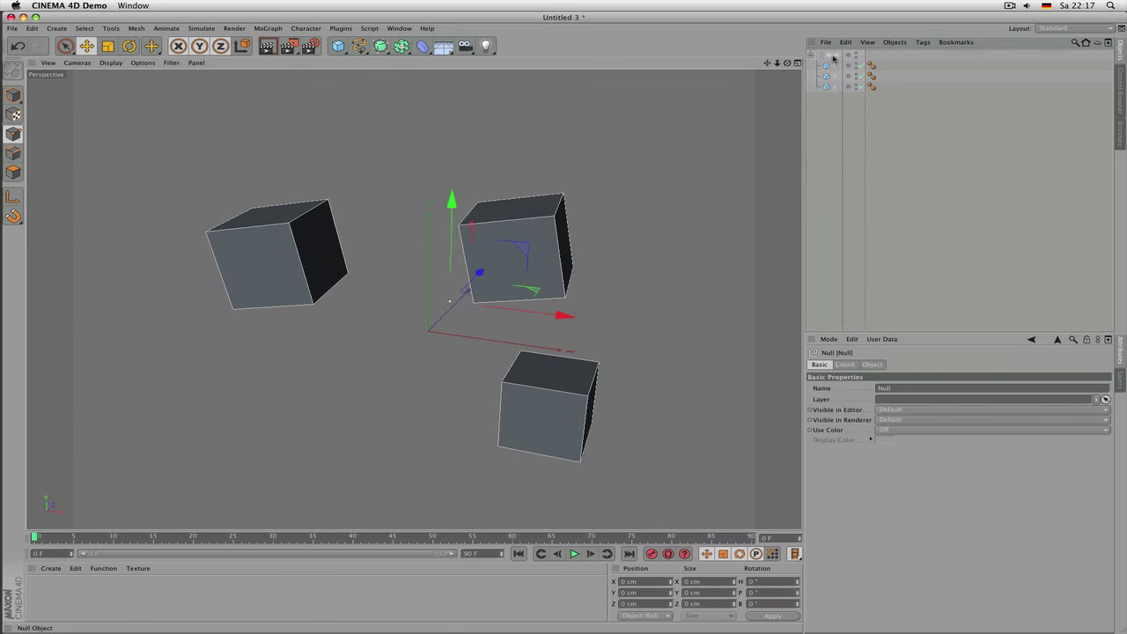
{"action": "type", "text": "cu"}
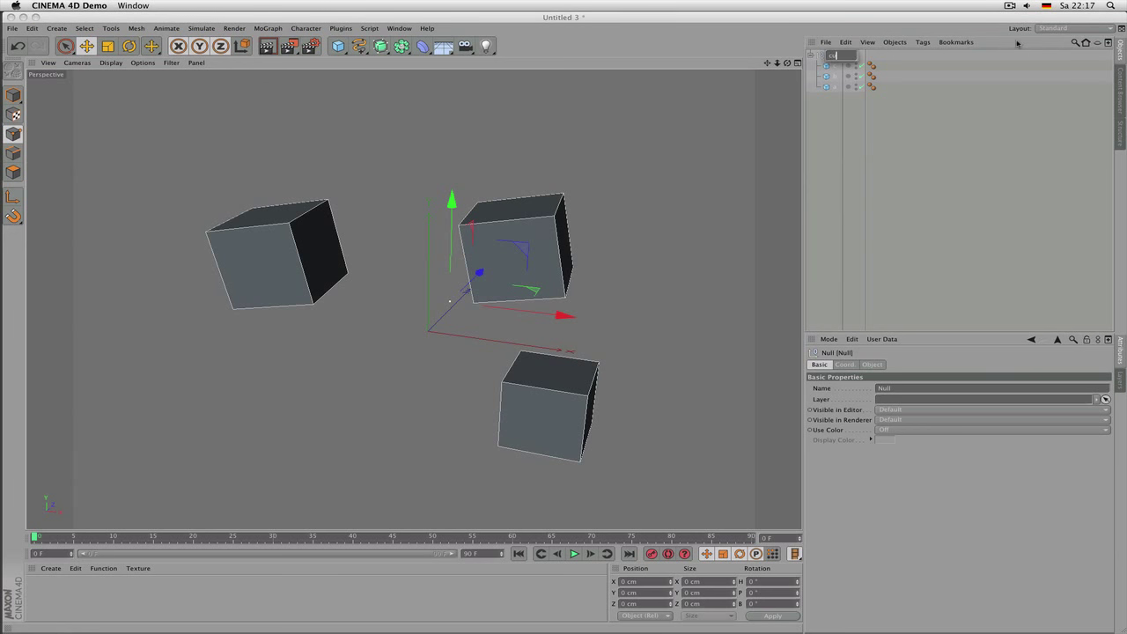
{"action": "type", "text": "bes"}
{"action": "key", "text": "Return"}
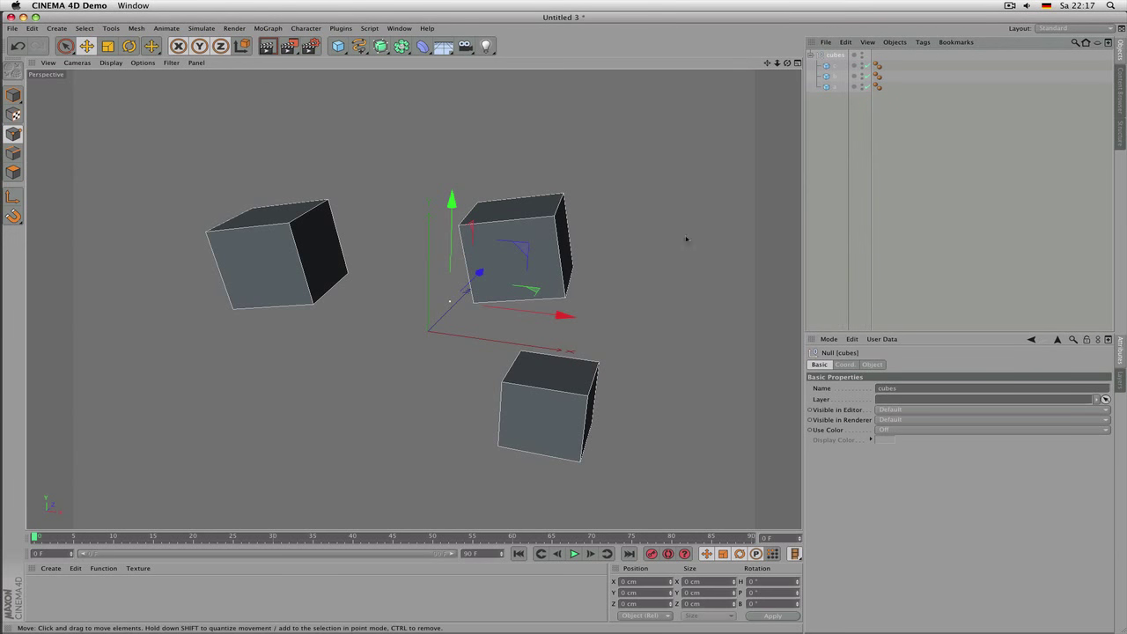
Step: Select the cubes Null and move the whole group to the left
{"action": "left_click", "coordinate": [501, 316]}
{"action": "left_click", "coordinate": [835, 76]}
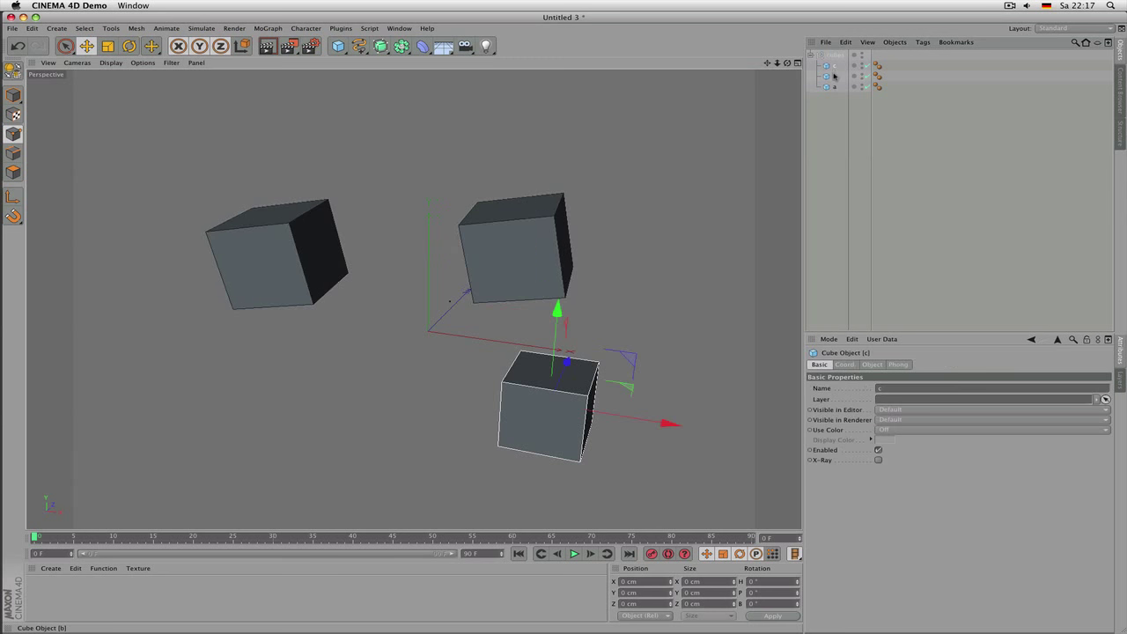
{"action": "left_click", "coordinate": [834, 83]}
{"action": "left_click", "coordinate": [835, 86]}
{"action": "left_click", "coordinate": [835, 75]}
{"action": "left_click", "coordinate": [834, 55]}
{"action": "left_click_drag", "start_coordinate": [584, 213], "coordinate": [509, 198]}
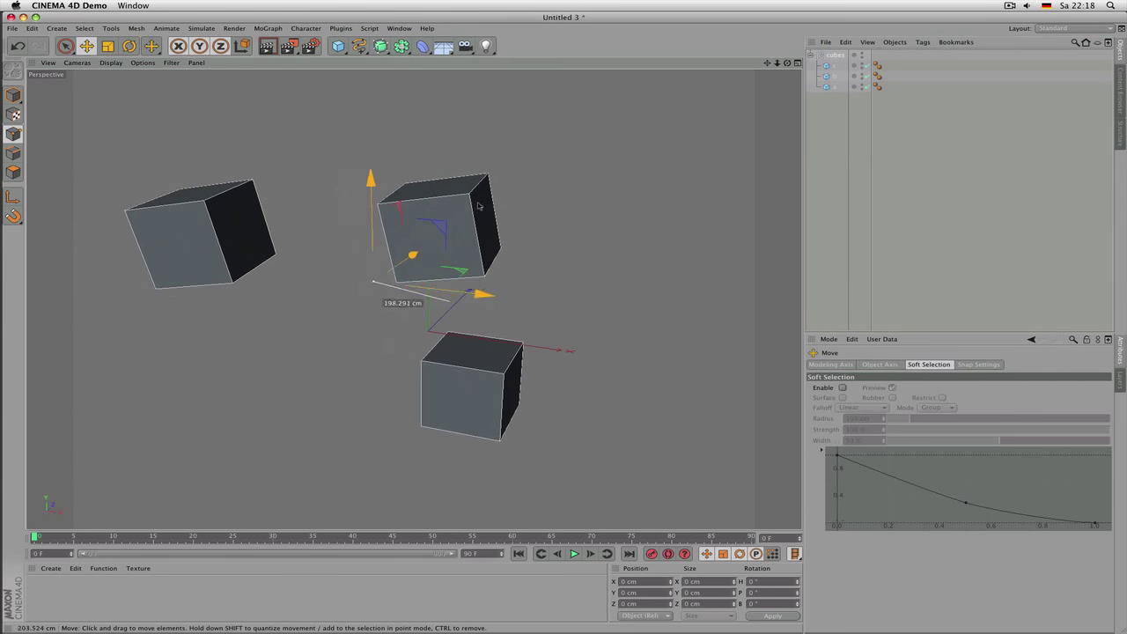
Step: Rotate the cubes group and scale it up to about 114%
{"action": "key", "text": "r"}
{"action": "left_click_drag", "start_coordinate": [518, 242], "coordinate": [611, 168]}
{"action": "key", "text": "t"}
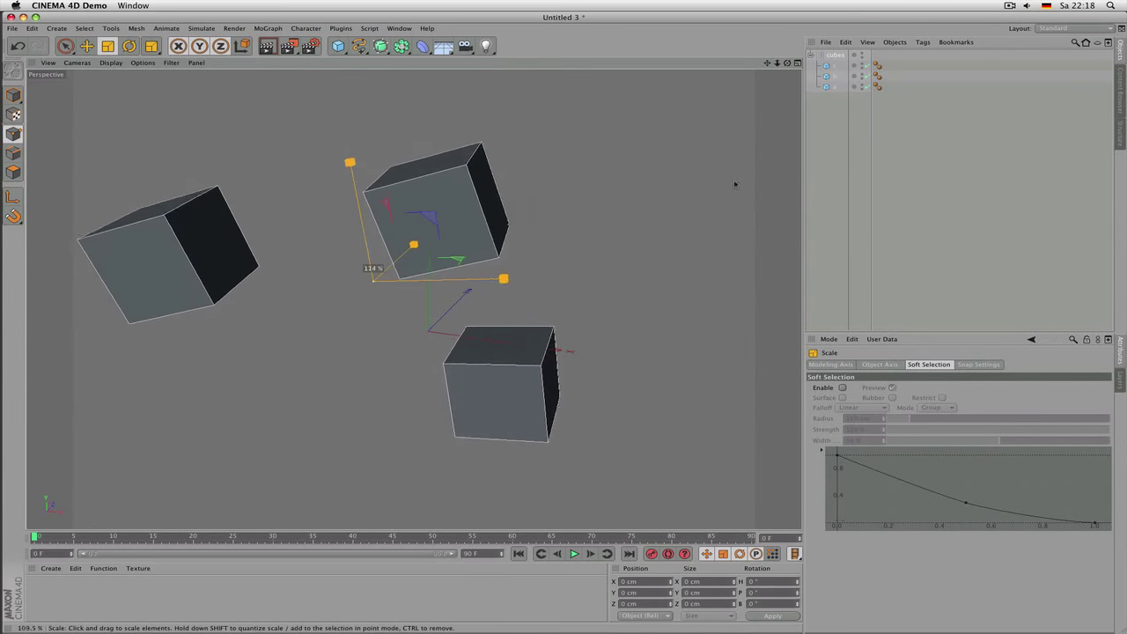
{"action": "left_click_drag", "start_coordinate": [735, 182], "coordinate": [740, 214]}
Step: Select cubes b, c and a in turn, then reselect the cubes group Null
{"action": "left_click", "coordinate": [835, 76]}
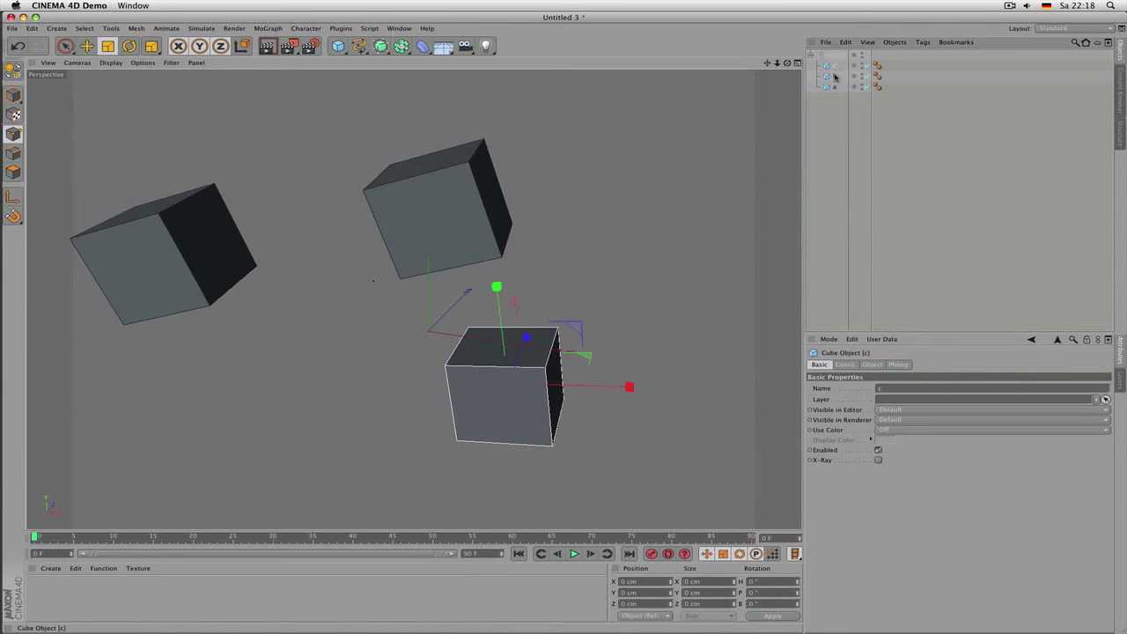
{"action": "left_click", "coordinate": [835, 66]}
{"action": "left_click", "coordinate": [835, 76]}
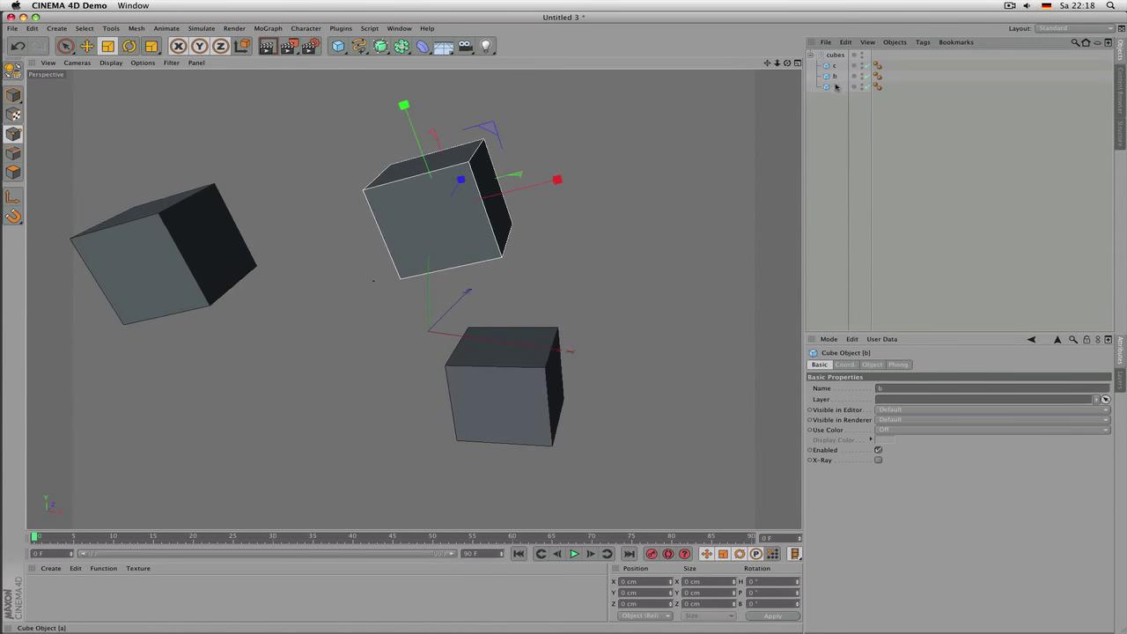
{"action": "left_click", "coordinate": [835, 87]}
{"action": "left_click", "coordinate": [835, 66]}
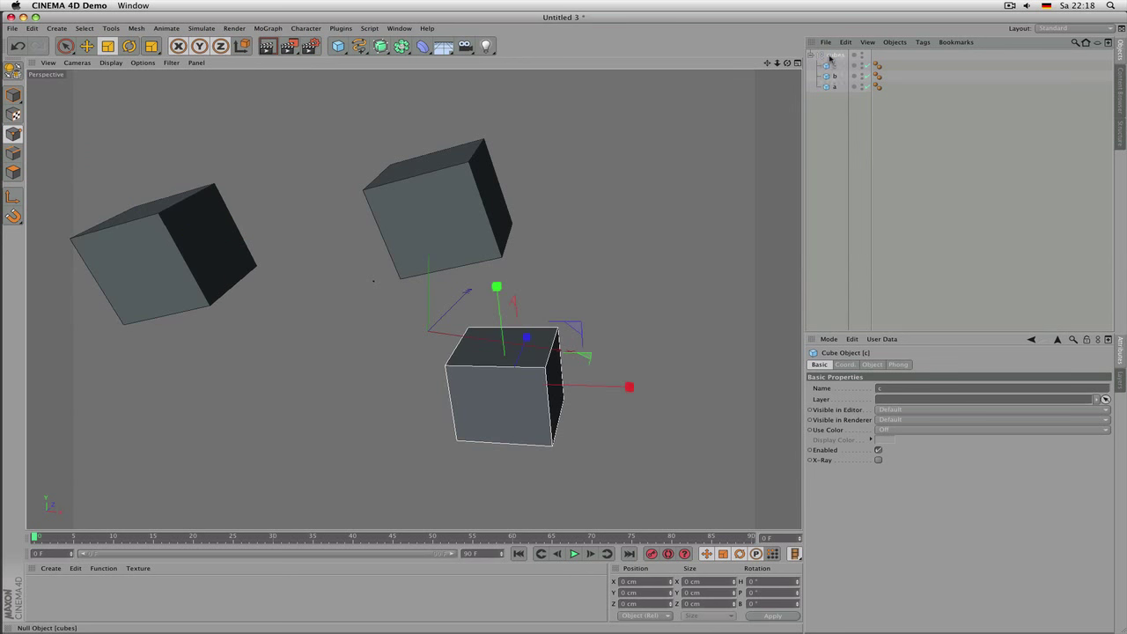
{"action": "left_click", "coordinate": [829, 57]}
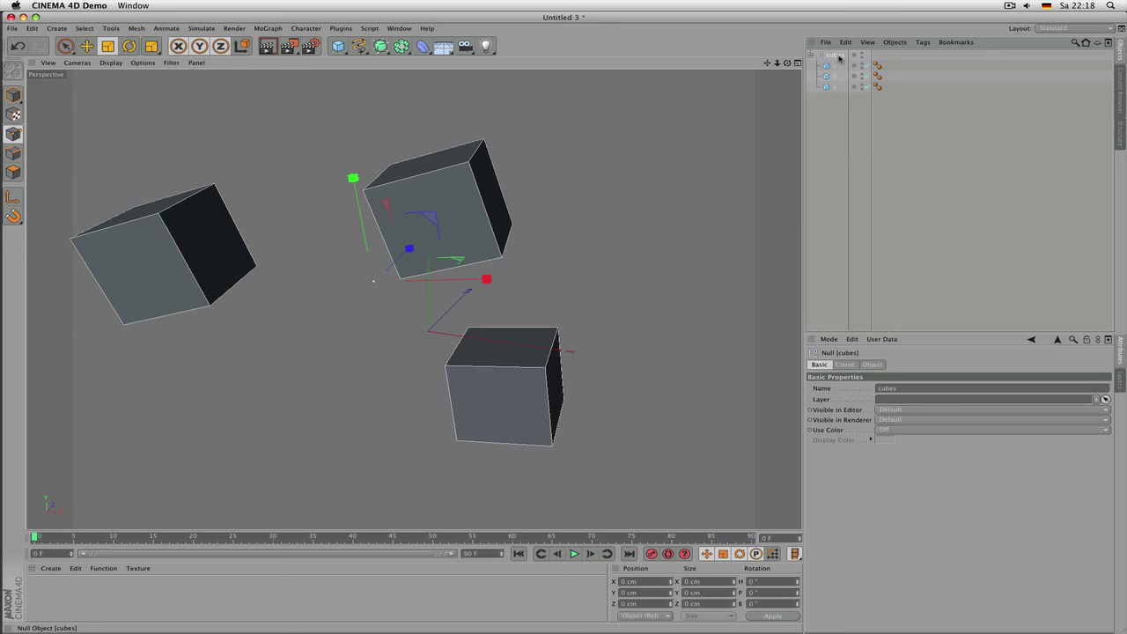
{"action": "double_click", "coordinate": [97, 604]}
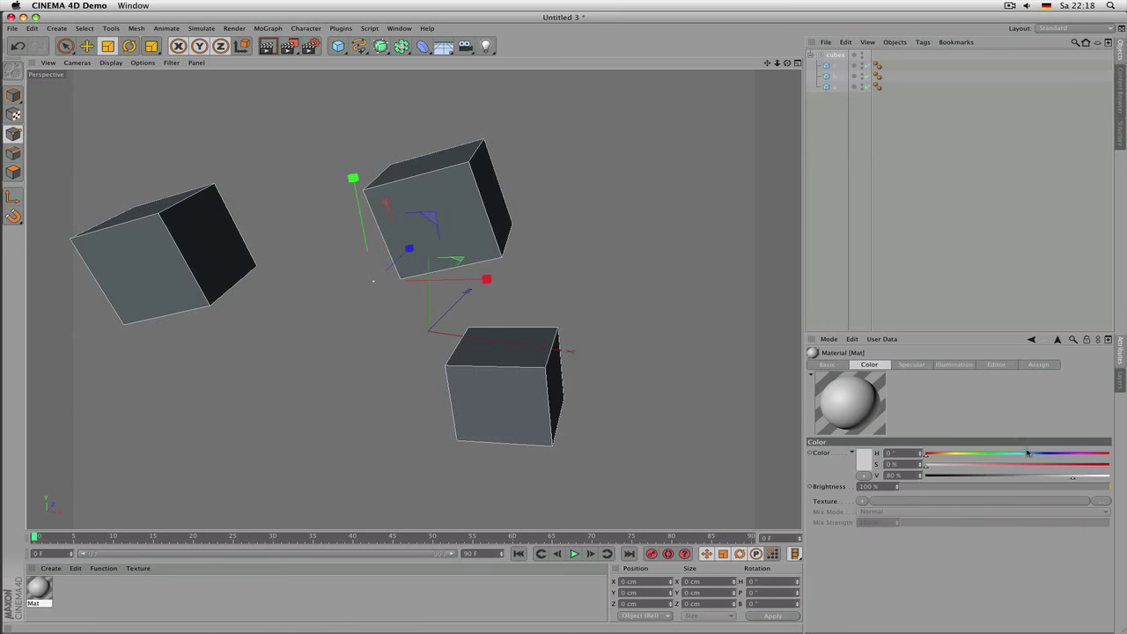
{"action": "left_click_drag", "start_coordinate": [1011, 465], "coordinate": [1061, 467]}
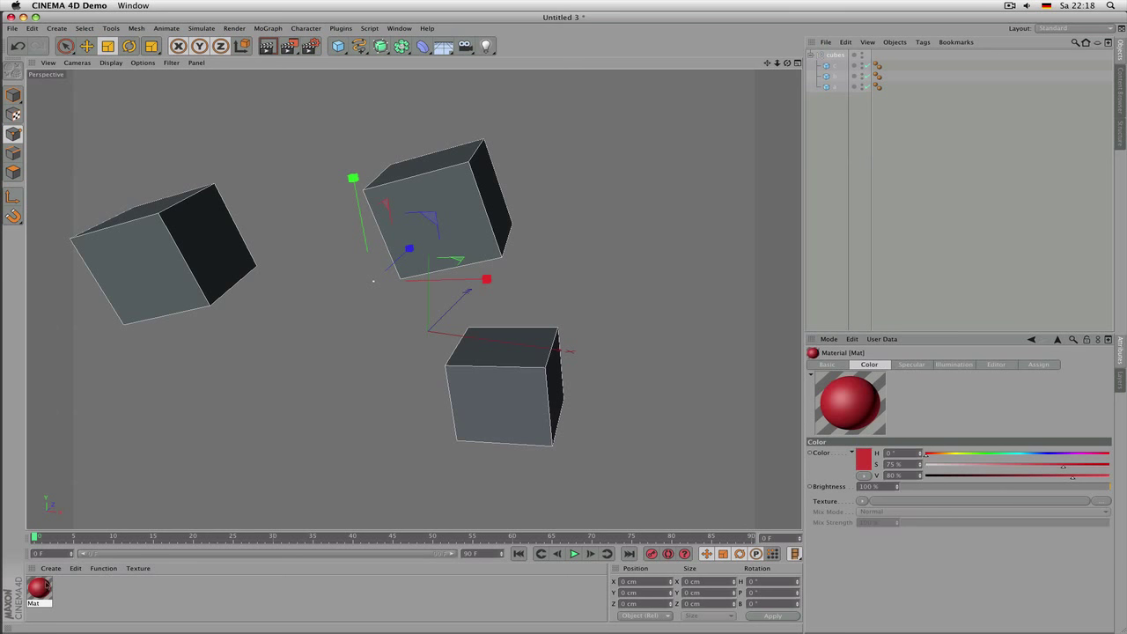
{"action": "left_click_drag", "start_coordinate": [46, 591], "coordinate": [841, 56]}
{"action": "left_click", "coordinate": [835, 66]}
{"action": "left_click", "coordinate": [835, 76]}
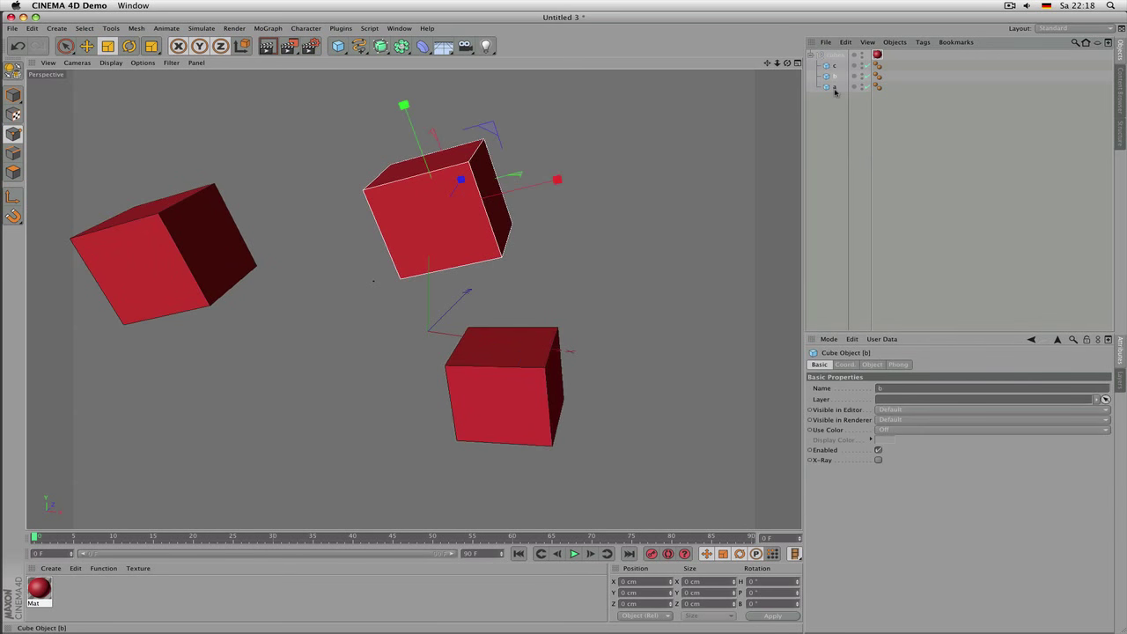
{"action": "left_click", "coordinate": [835, 87]}
{"action": "left_click", "coordinate": [835, 66]}
{"action": "left_click", "coordinate": [835, 75]}
{"action": "left_click", "coordinate": [835, 87]}
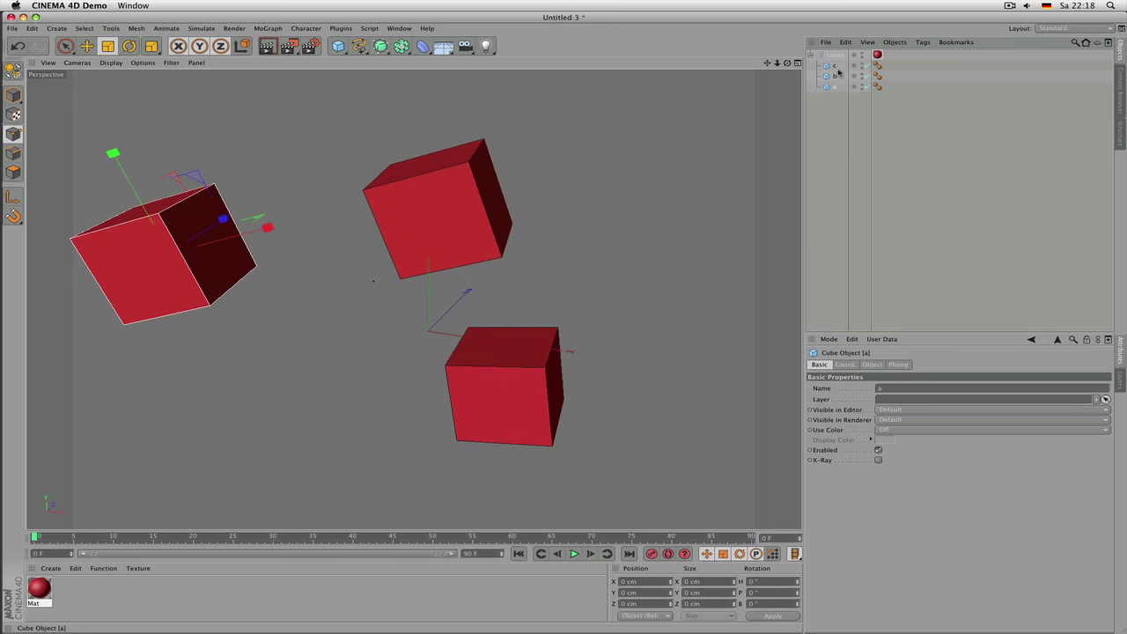
{"action": "left_click", "coordinate": [835, 66]}
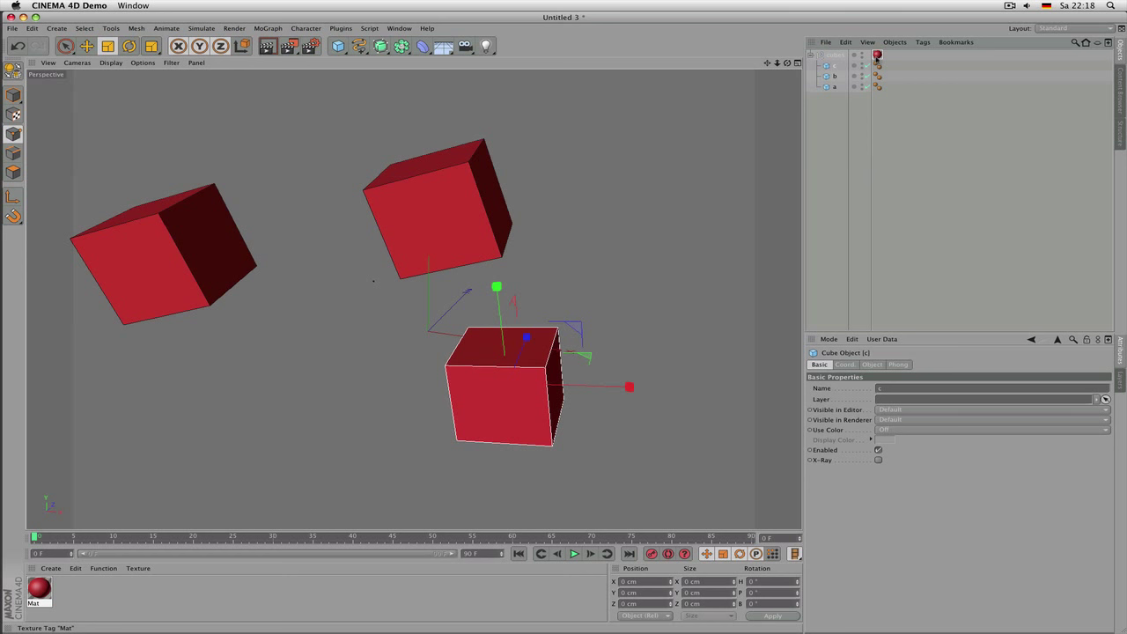
{"action": "left_click", "coordinate": [877, 55]}
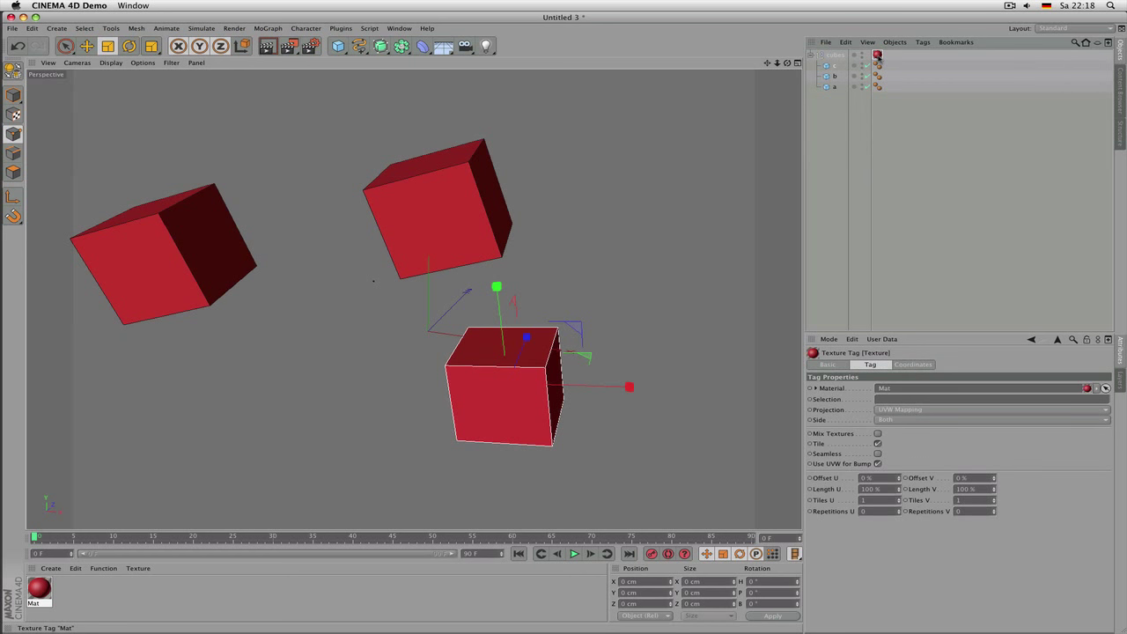
{"action": "left_click_drag", "start_coordinate": [877, 55], "coordinate": [889, 66]}
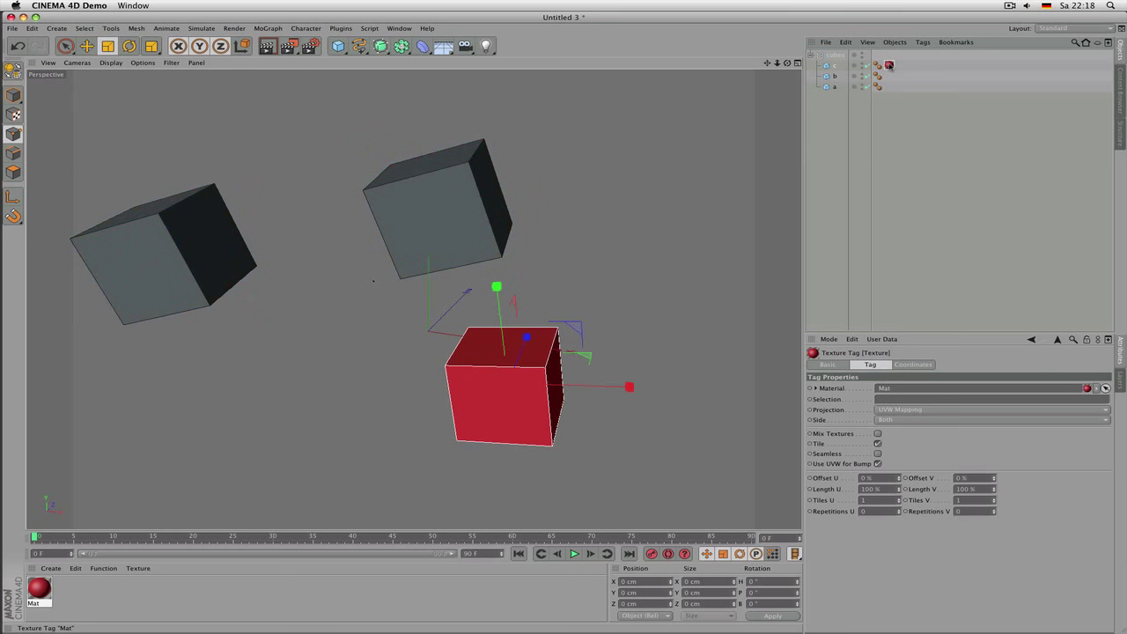
{"action": "left_click", "coordinate": [835, 67]}
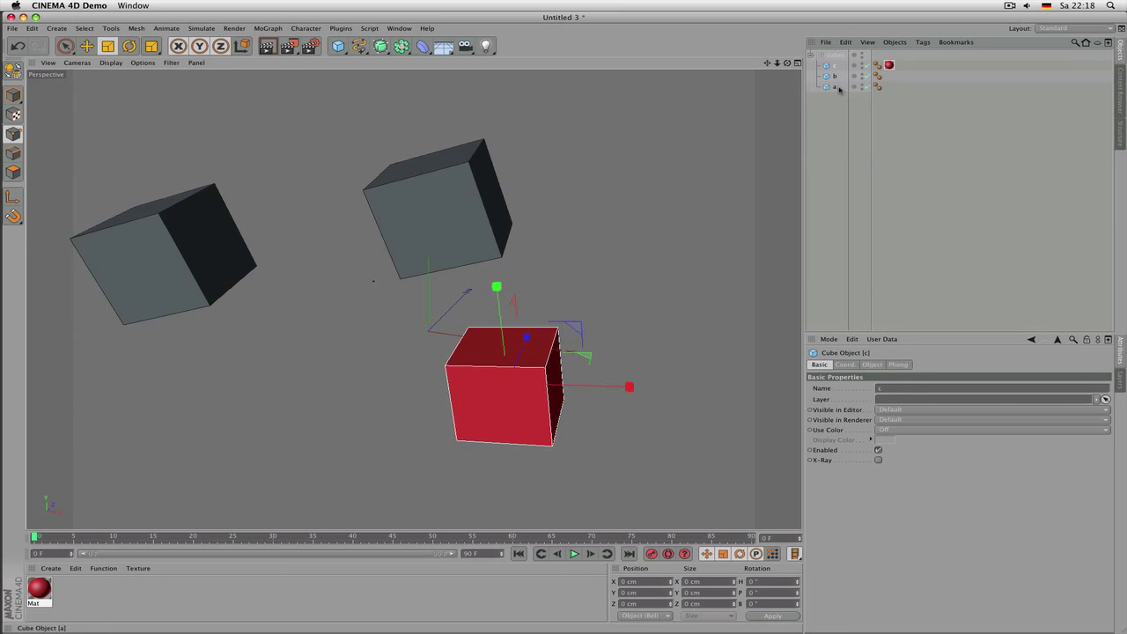
{"action": "left_click", "coordinate": [836, 87]}
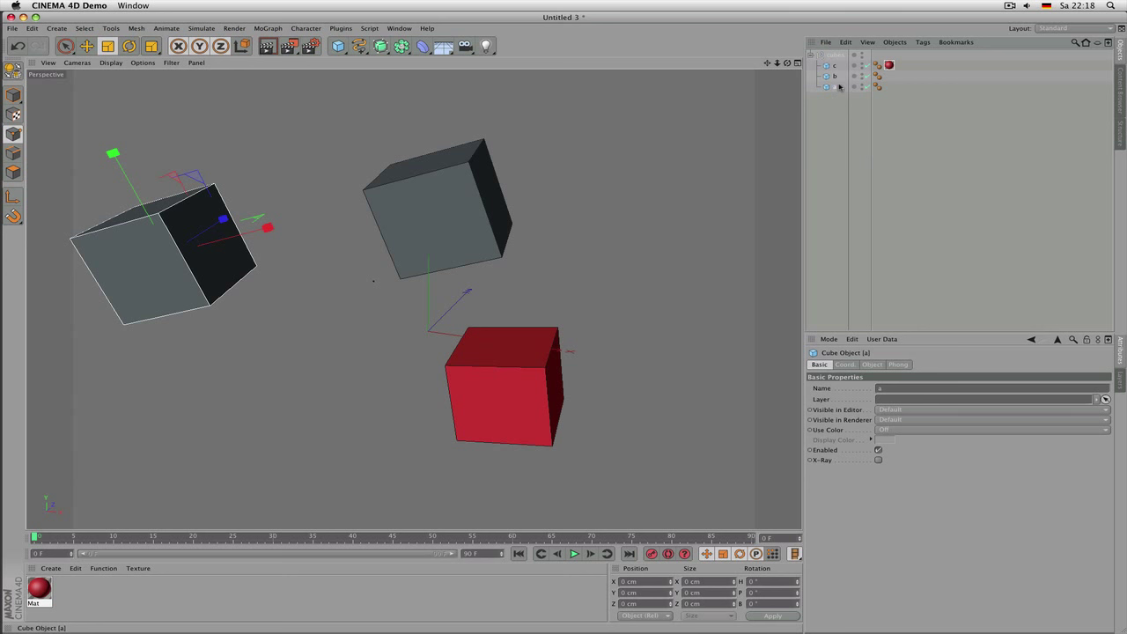
{"action": "left_click_drag", "start_coordinate": [888, 65], "coordinate": [892, 89], "text": "ctrl"}
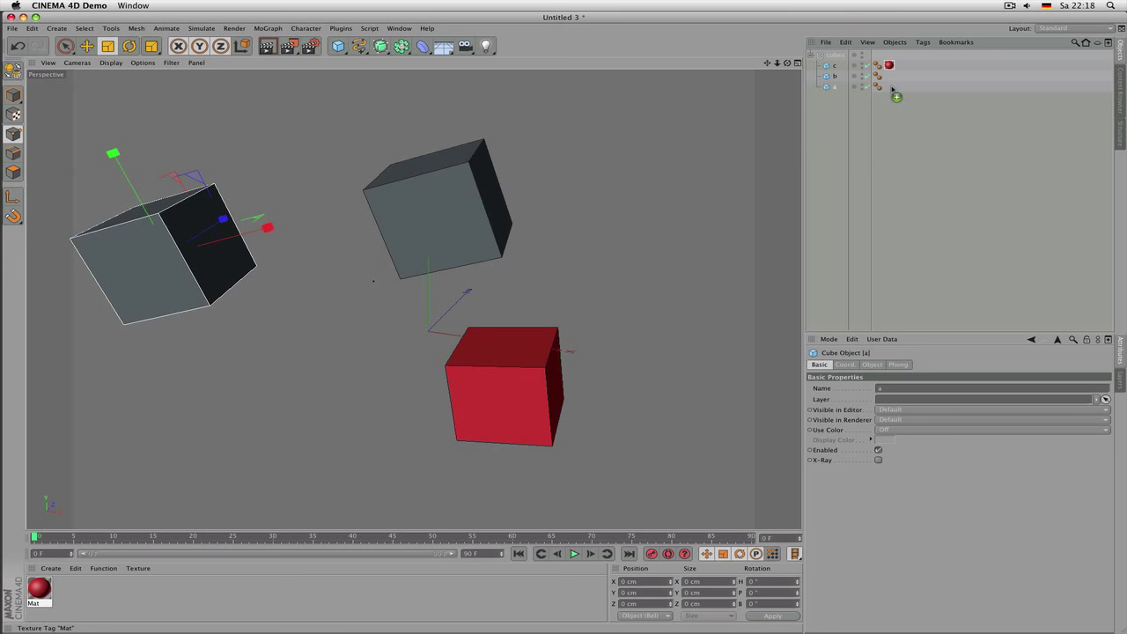
{"action": "left_click_drag", "start_coordinate": [892, 89], "coordinate": [890, 86], "text": "ctrl"}
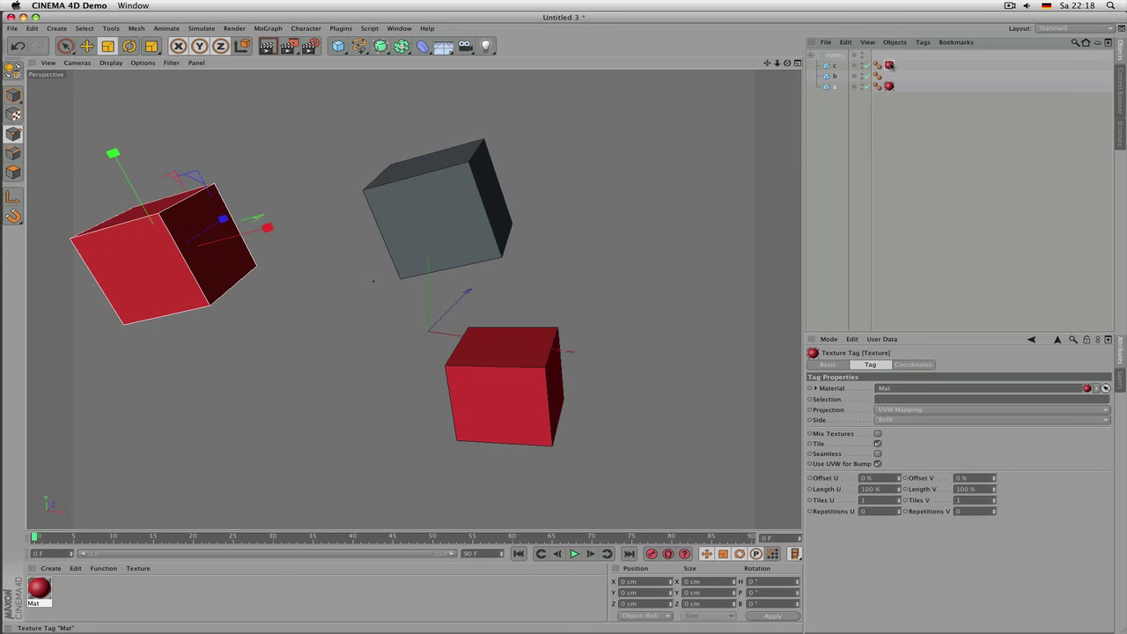
{"action": "key", "text": "Delete"}
{"action": "left_click", "coordinate": [888, 86]}
{"action": "key", "text": "Delete"}
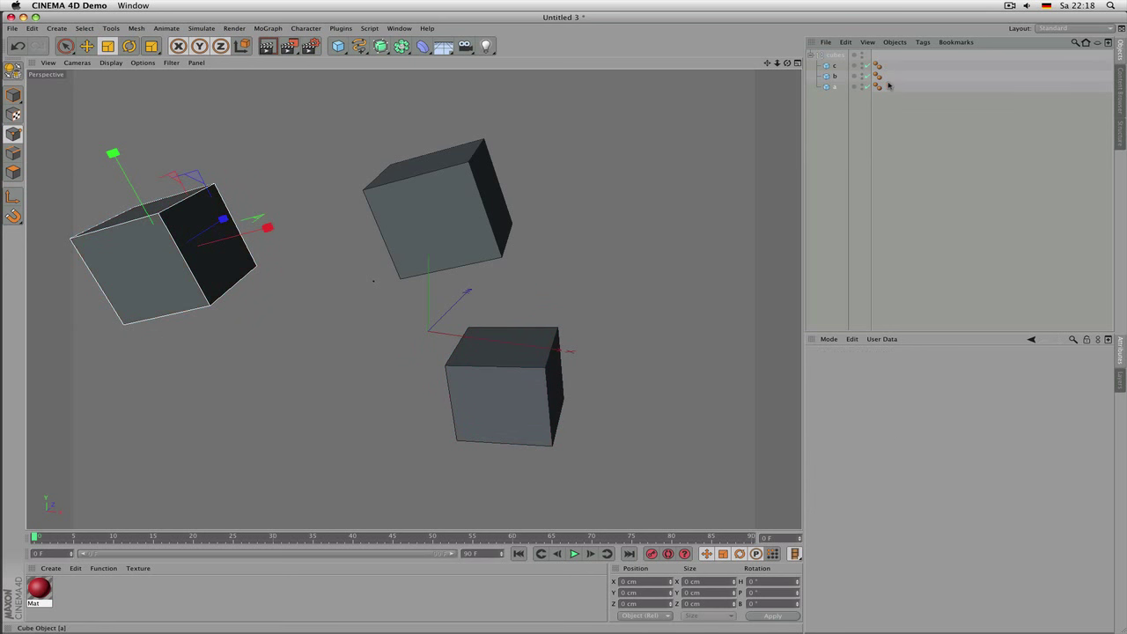
{"action": "left_click", "coordinate": [36, 592]}
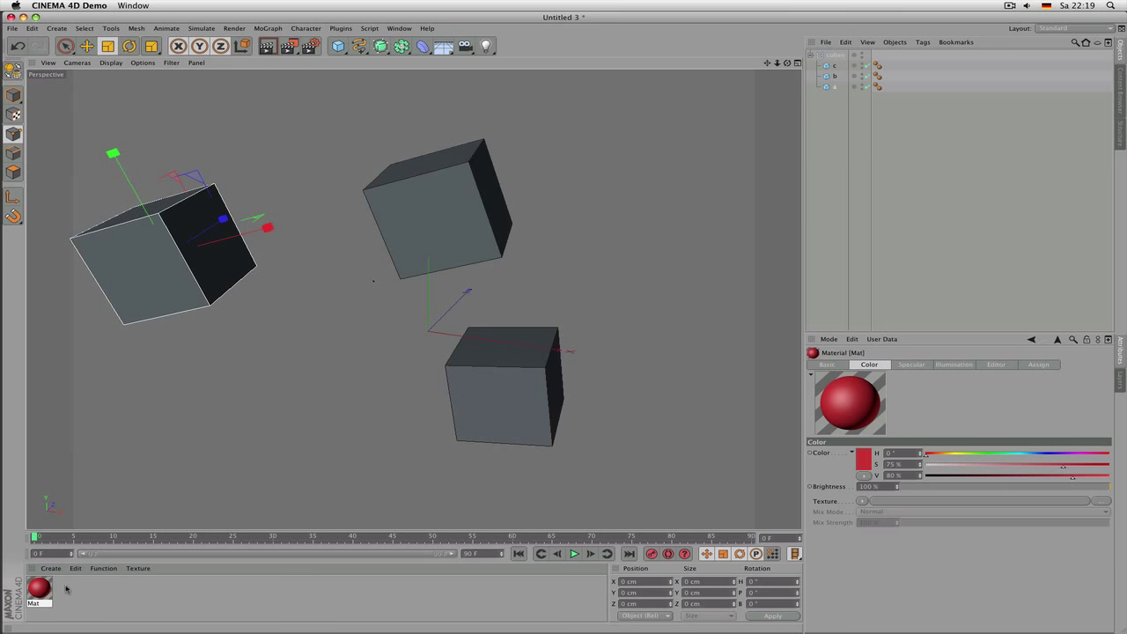
{"action": "key", "text": "Delete"}
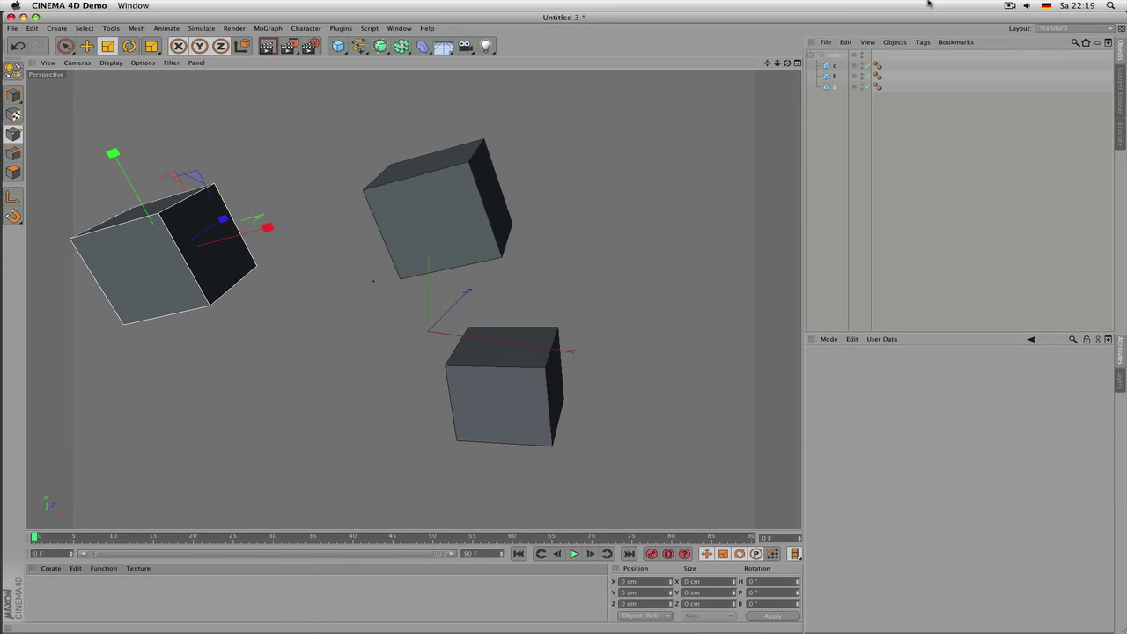
Step: Move cube c within the cubes group so the order is a, b, c, then collapse the group
{"action": "left_click", "coordinate": [836, 66]}
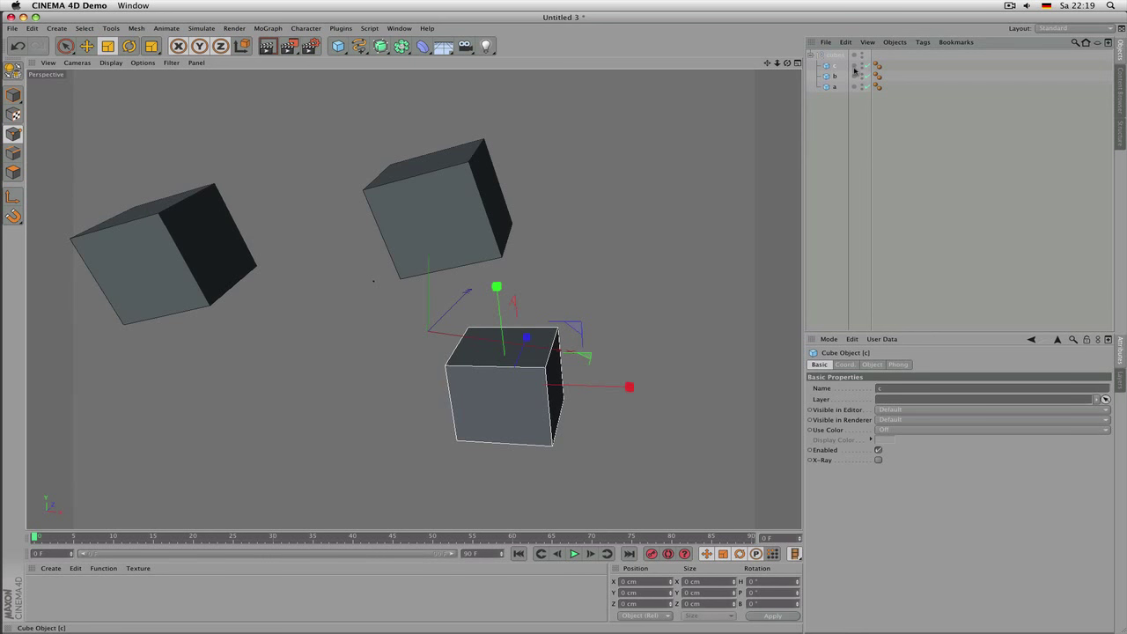
{"action": "left_click", "coordinate": [812, 56]}
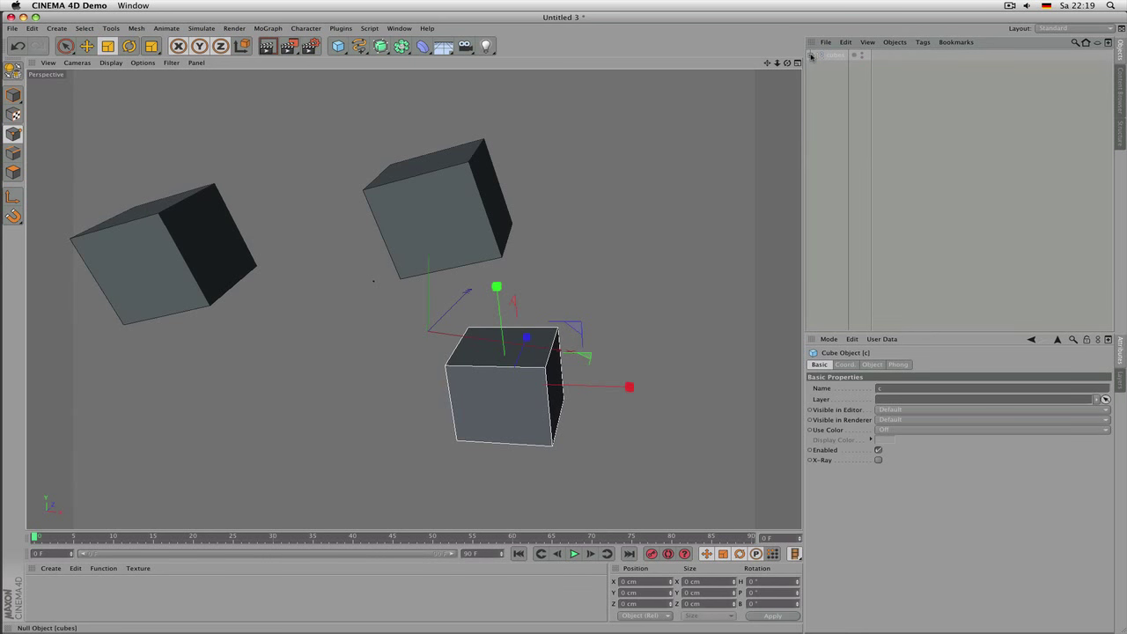
{"action": "left_click", "coordinate": [812, 55]}
{"action": "left_click", "coordinate": [837, 55]}
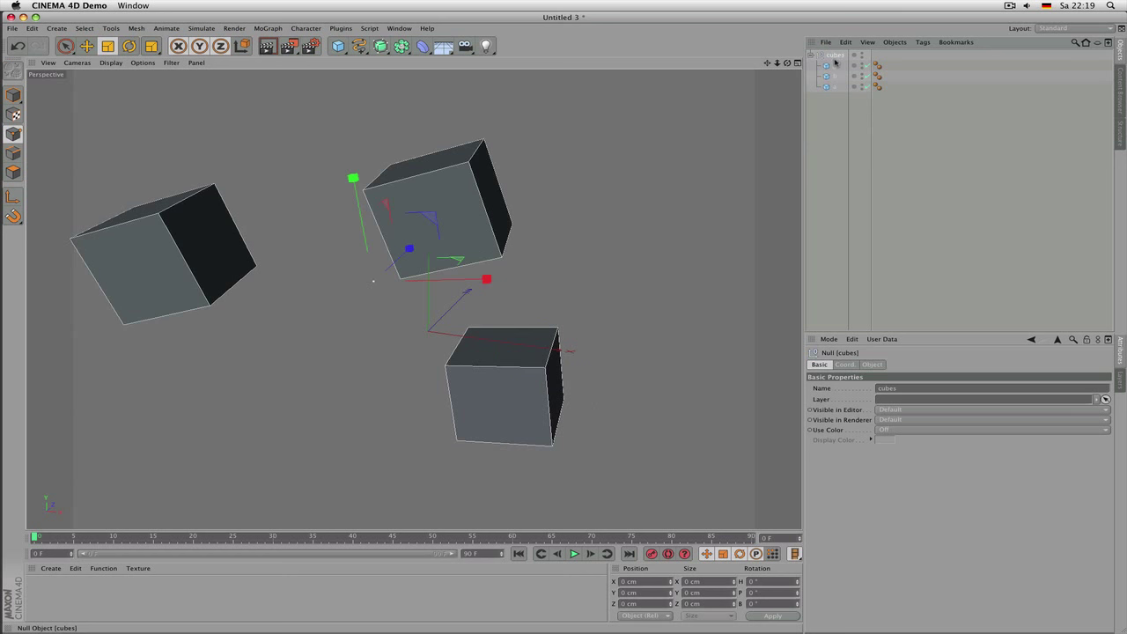
{"action": "left_click", "coordinate": [835, 67]}
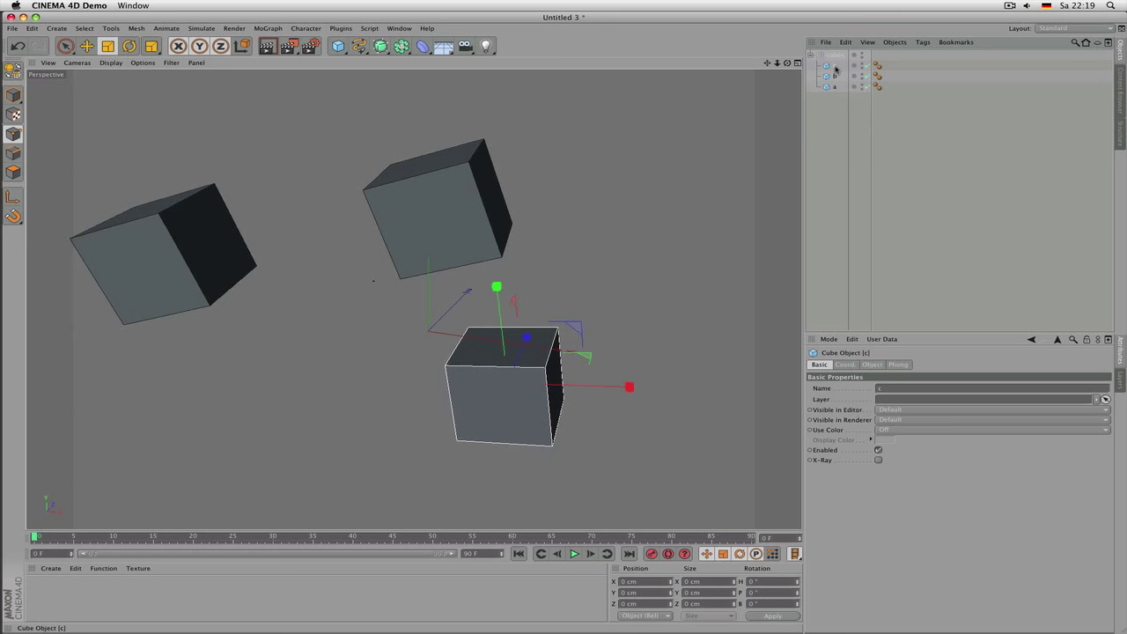
{"action": "mouse_move", "coordinate": [835, 58]}
{"action": "left_mouse_down"}
{"action": "mouse_move", "coordinate": [835, 77]}
{"action": "mouse_move", "coordinate": [835, 62]}
{"action": "left_mouse_up"}
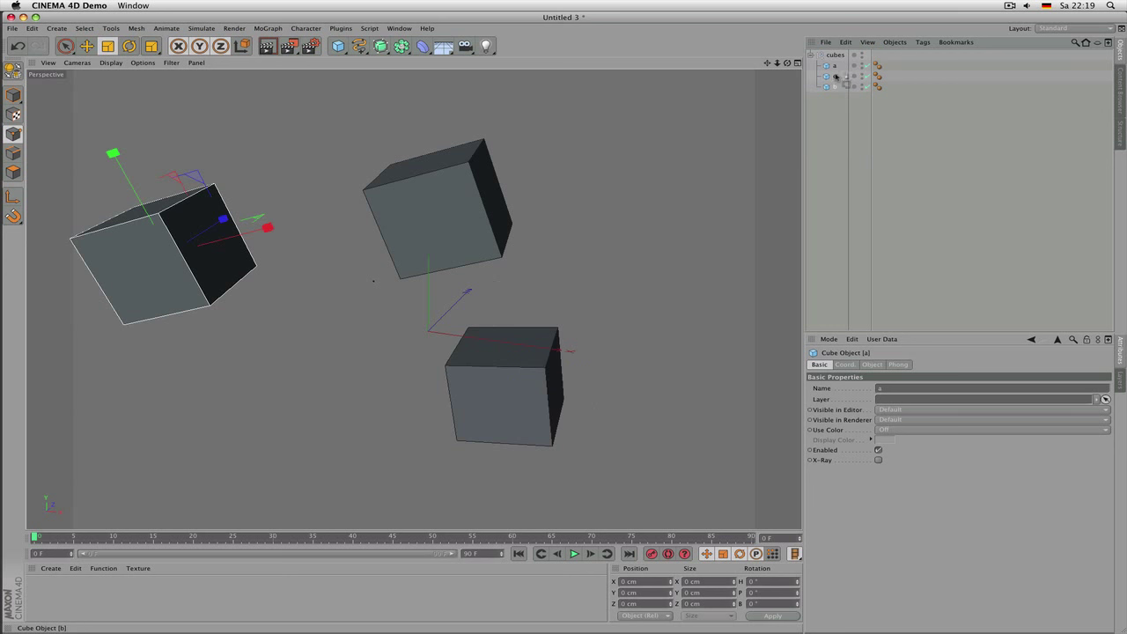
{"action": "left_click", "coordinate": [834, 75]}
{"action": "left_click", "coordinate": [834, 59]}
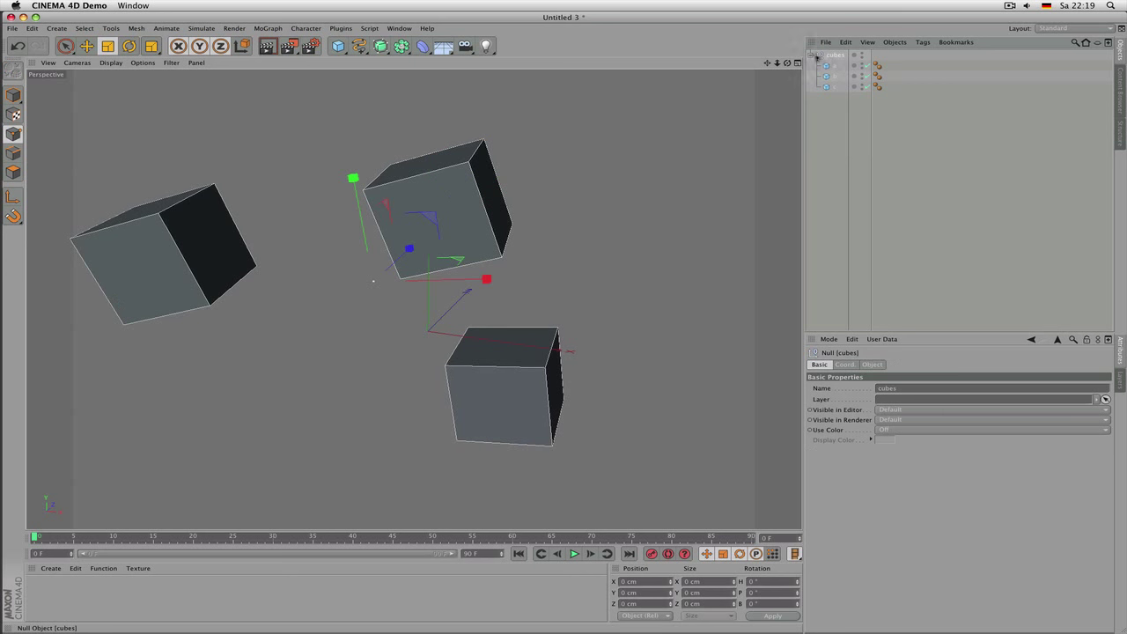
{"action": "left_click", "coordinate": [813, 56]}
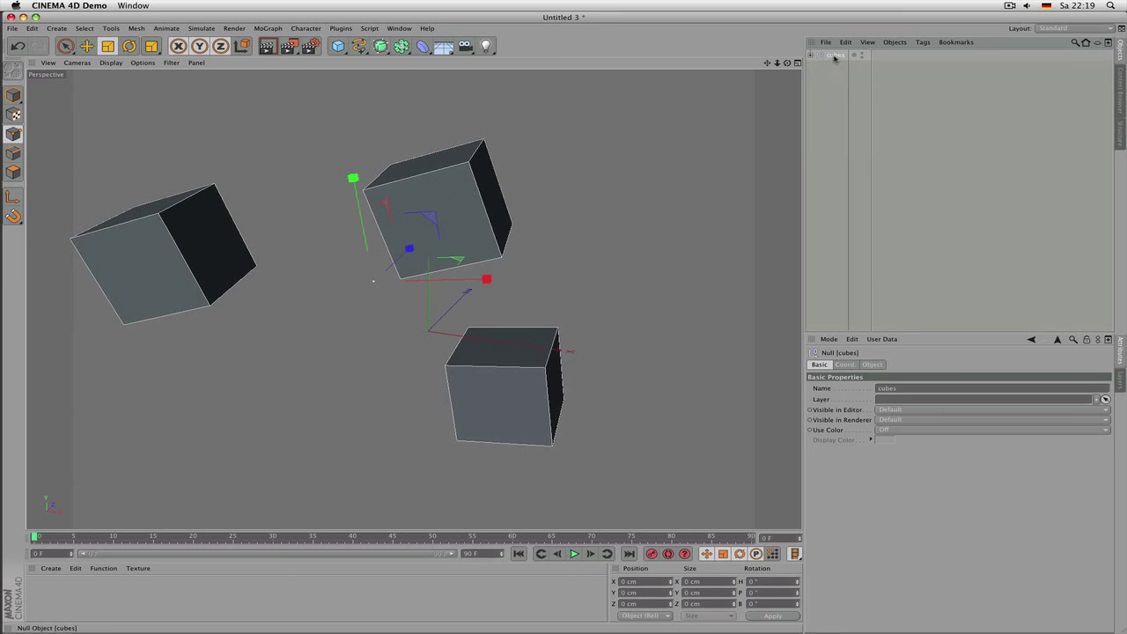
Step: Duplicate the cubes group, move the cubes.1 copy up and right, then delete it
{"action": "left_click_drag", "start_coordinate": [835, 58], "coordinate": [846, 79], "text": "ctrl"}
{"action": "left_click", "coordinate": [813, 66]}
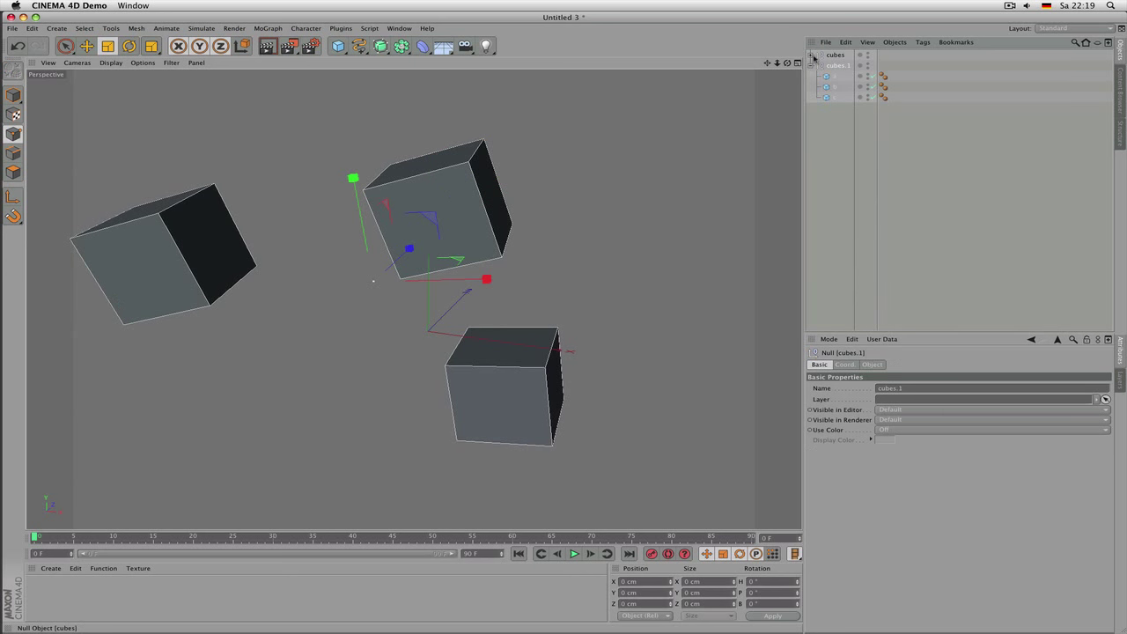
{"action": "left_click", "coordinate": [812, 56]}
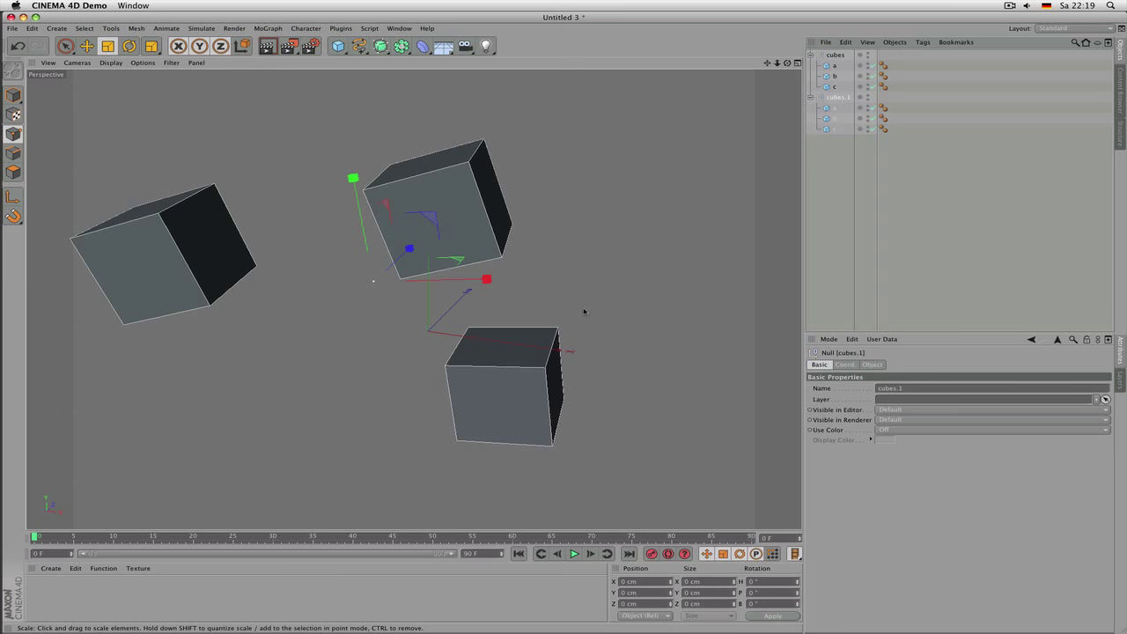
{"action": "key", "text": "e"}
{"action": "left_click_drag", "start_coordinate": [584, 311], "coordinate": [727, 229]}
{"action": "left_click", "coordinate": [847, 99]}
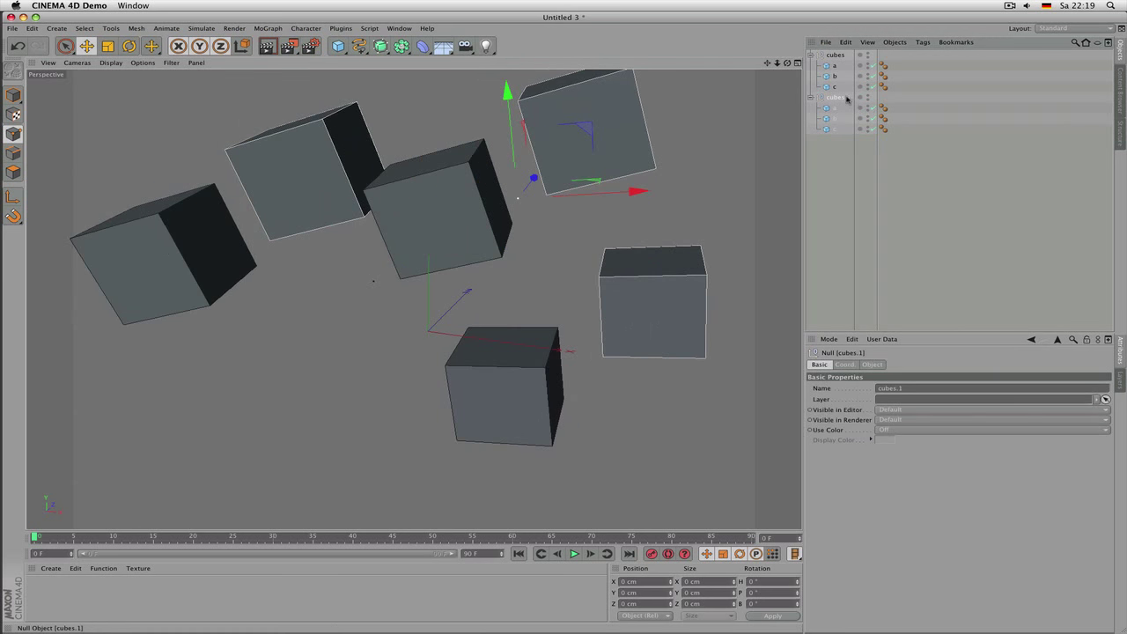
{"action": "key", "text": "Delete"}
Step: Make another cubes.1 copy, rotate and move it right, then delete it, keeping the original cubes
{"action": "left_click", "coordinate": [837, 55]}
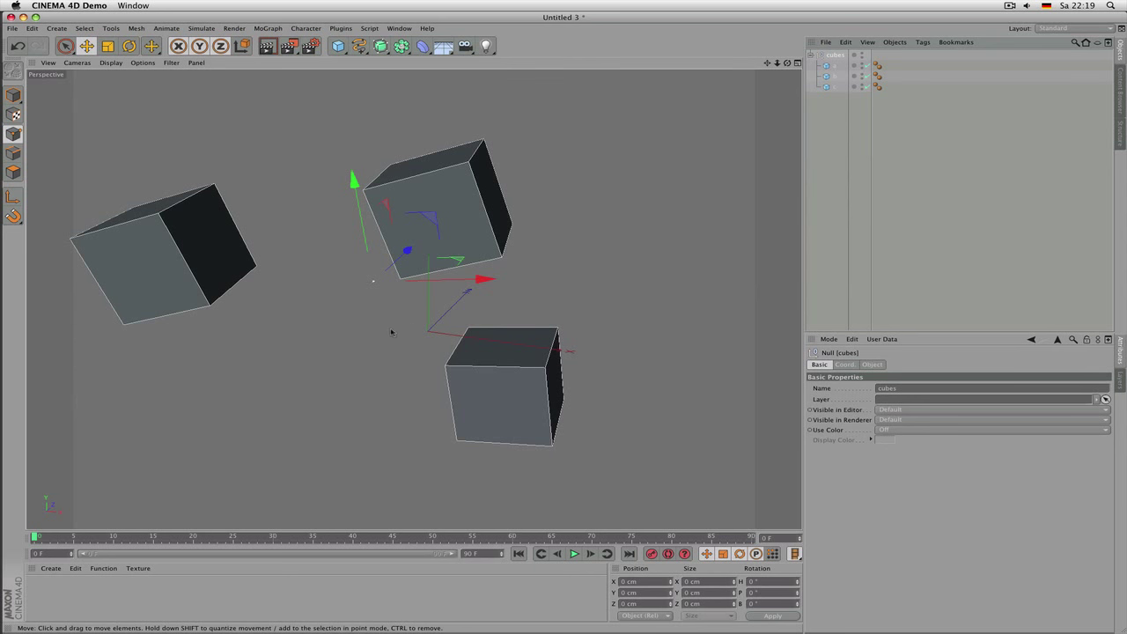
{"action": "left_click_drag", "start_coordinate": [391, 329], "coordinate": [263, 455], "text": "ctrl"}
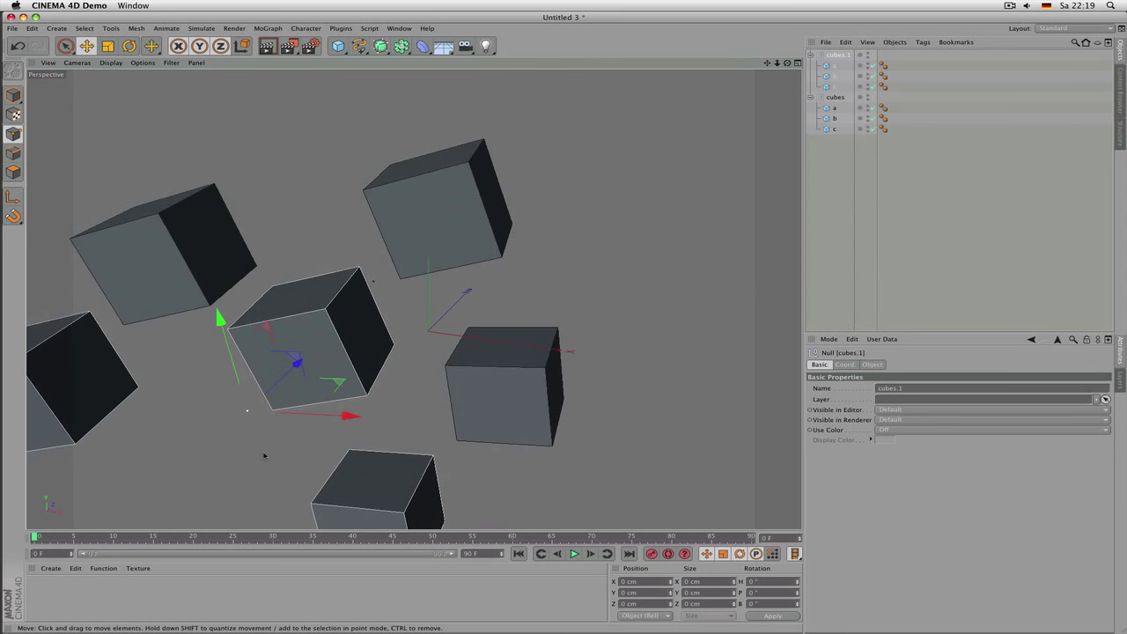
{"action": "key", "text": "r"}
{"action": "left_click_drag", "start_coordinate": [396, 330], "coordinate": [310, 527]}
{"action": "key", "text": "e"}
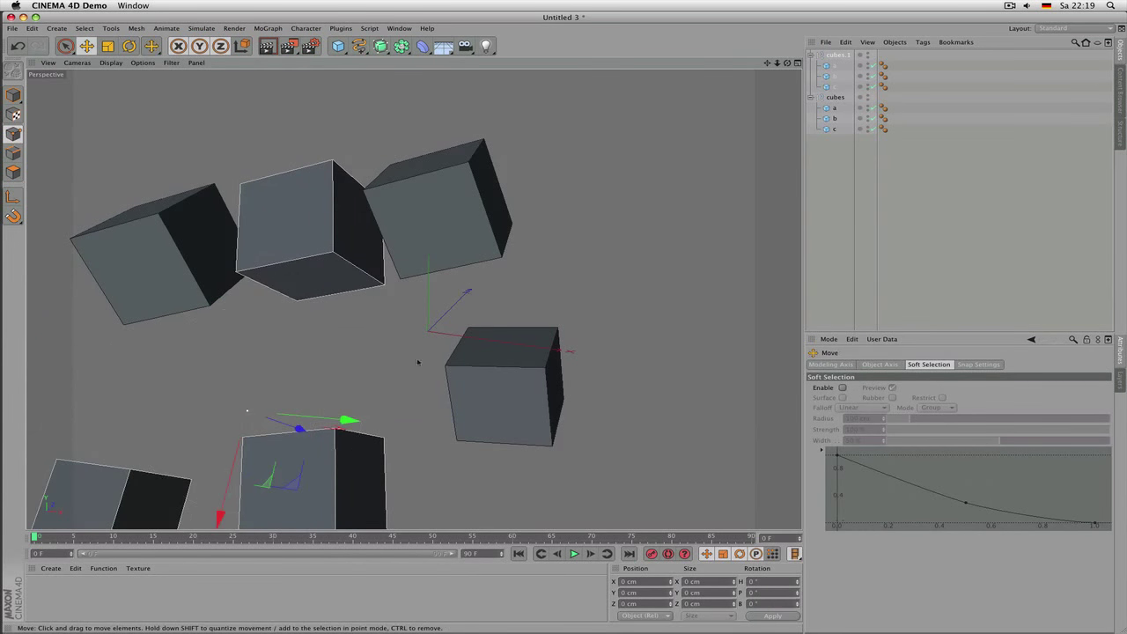
{"action": "left_click_drag", "start_coordinate": [414, 362], "coordinate": [718, 346]}
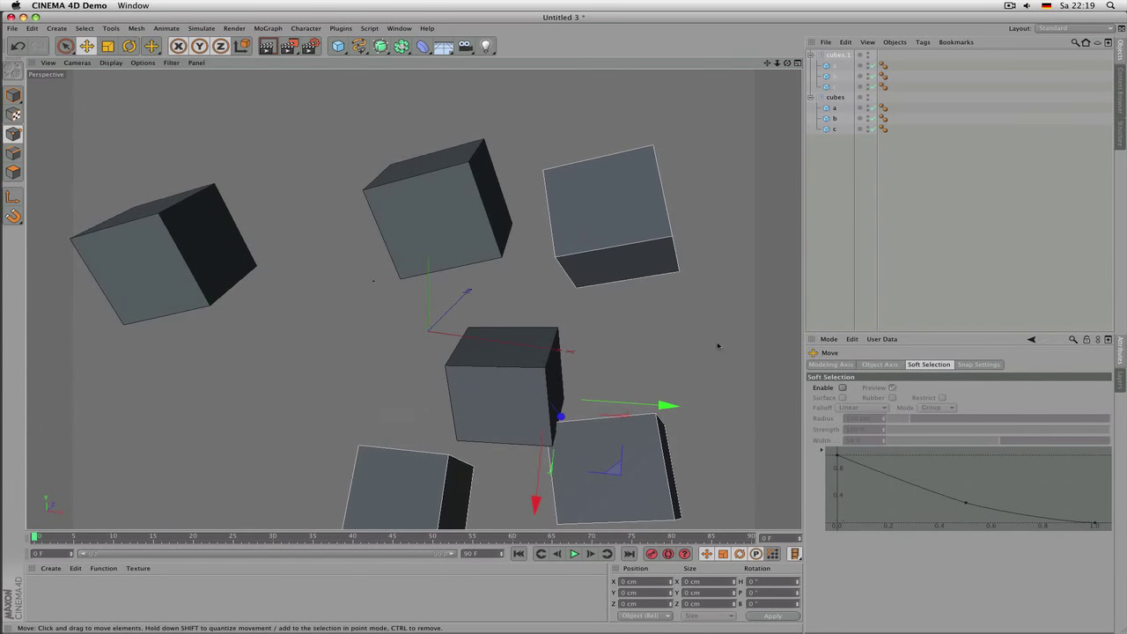
{"action": "left_click", "coordinate": [835, 58]}
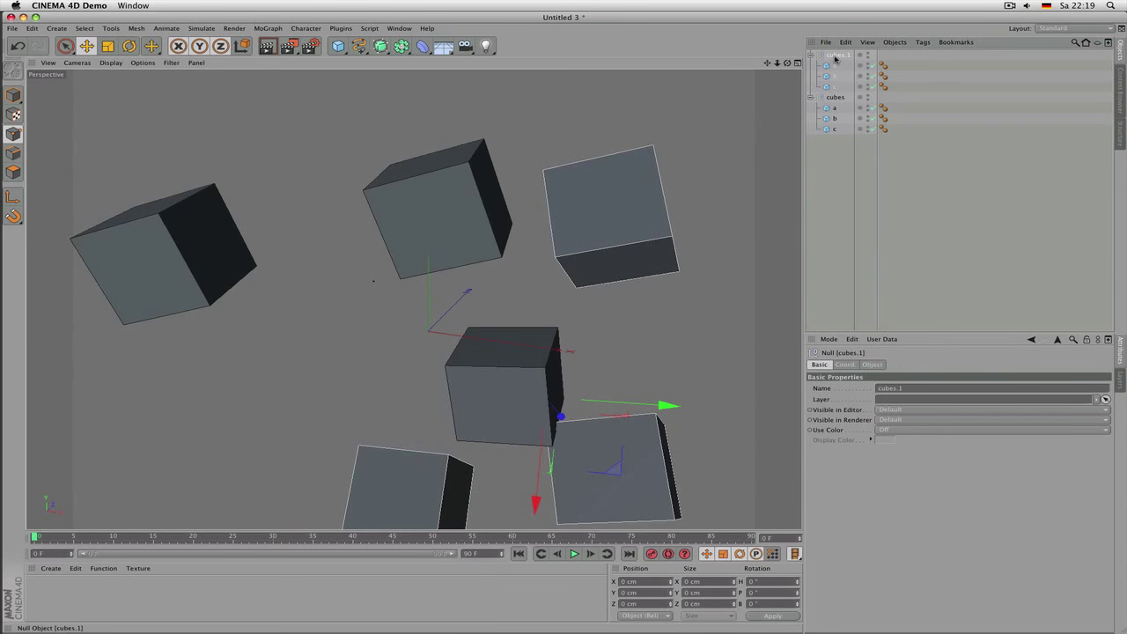
{"action": "key", "text": "Delete"}
{"action": "left_click", "coordinate": [836, 57]}
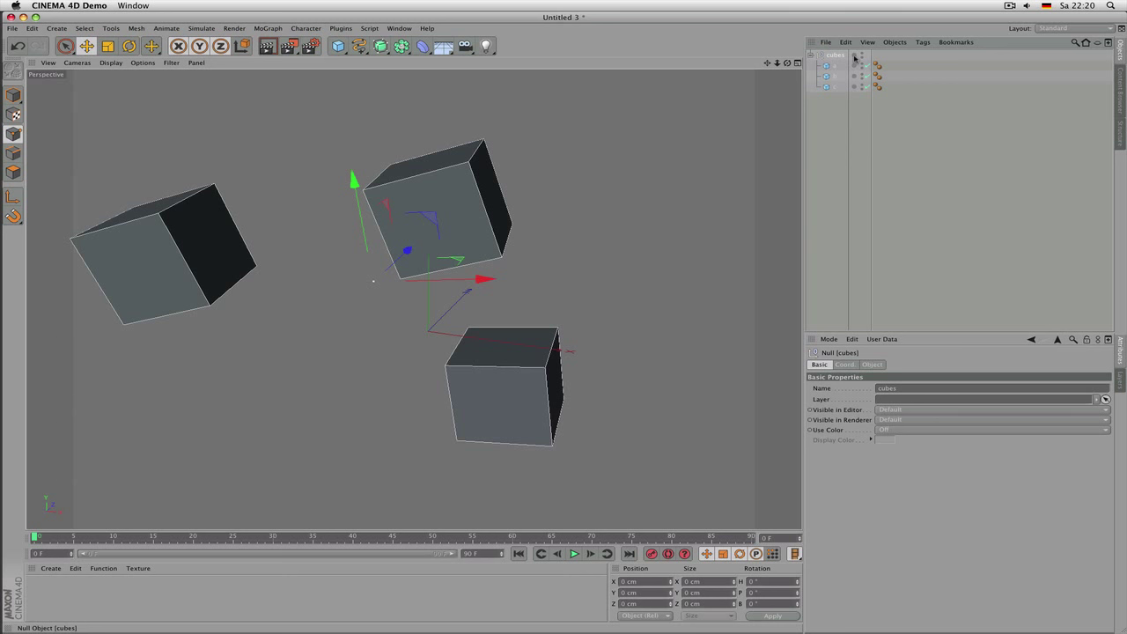
Step: Add the cubes Null to a new layer from its layer column
{"action": "left_click", "coordinate": [854, 57]}
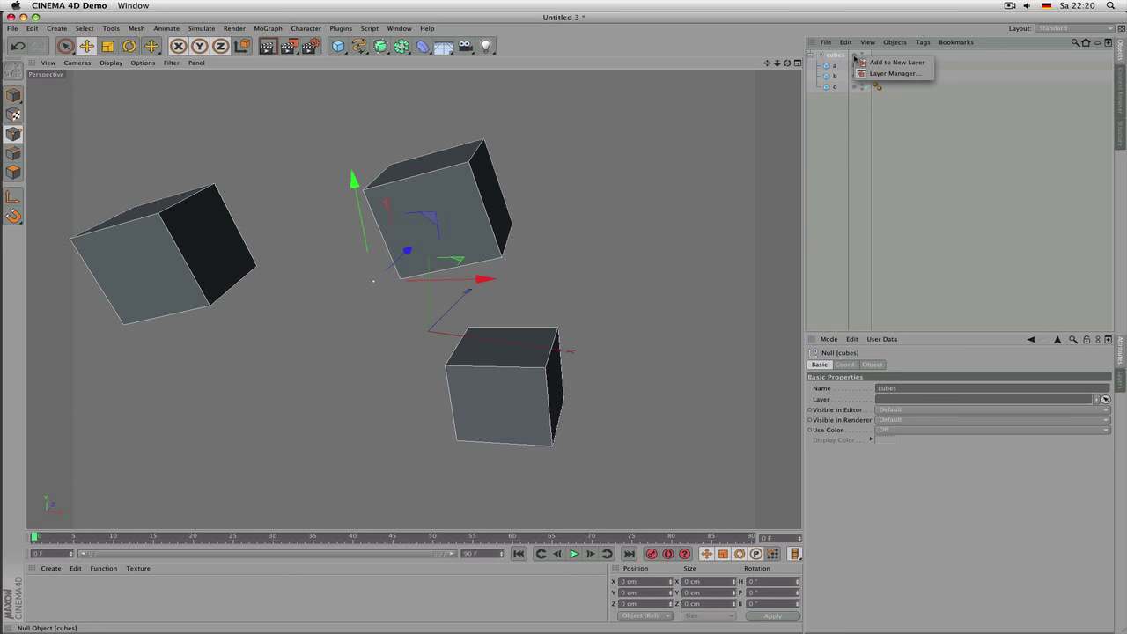
{"action": "left_click", "coordinate": [900, 63]}
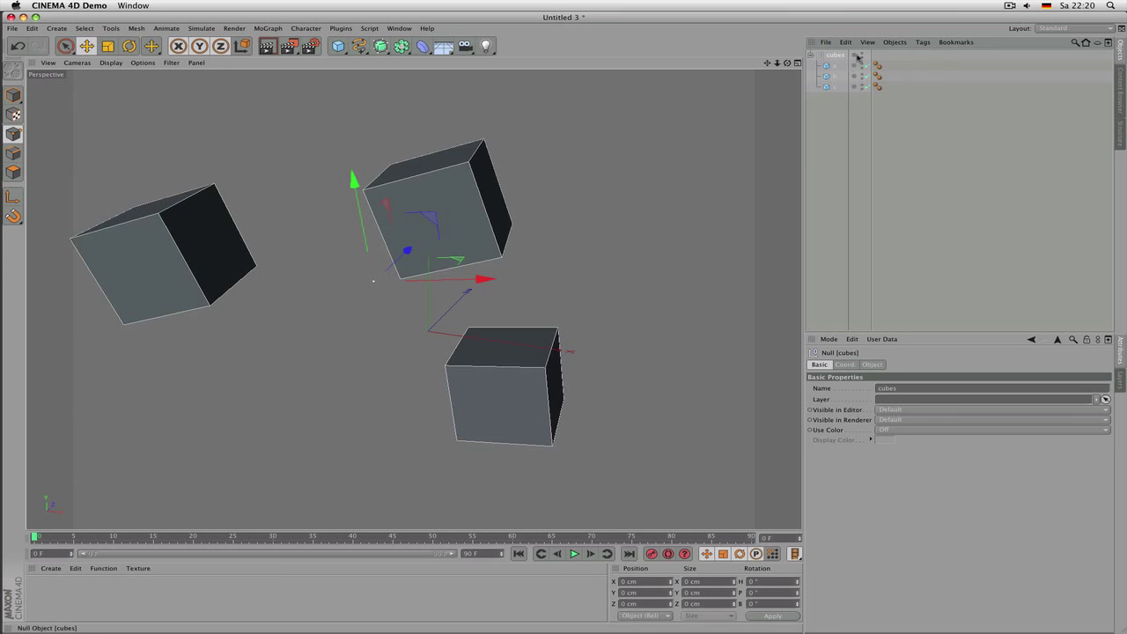
{"action": "left_click", "coordinate": [856, 63]}
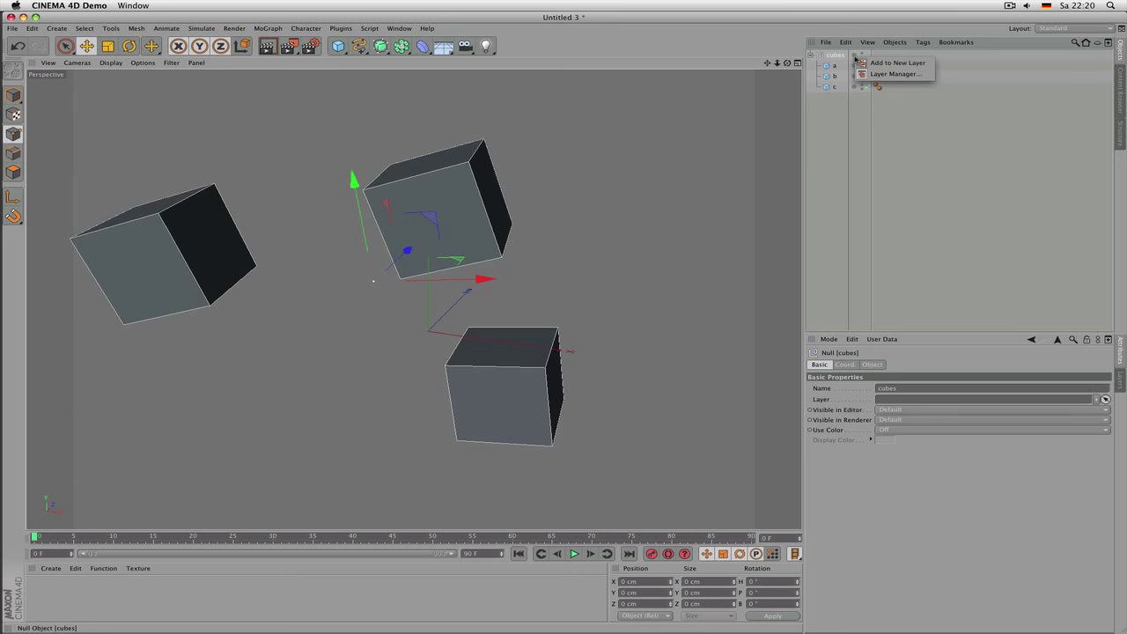
{"action": "left_click", "coordinate": [890, 65]}
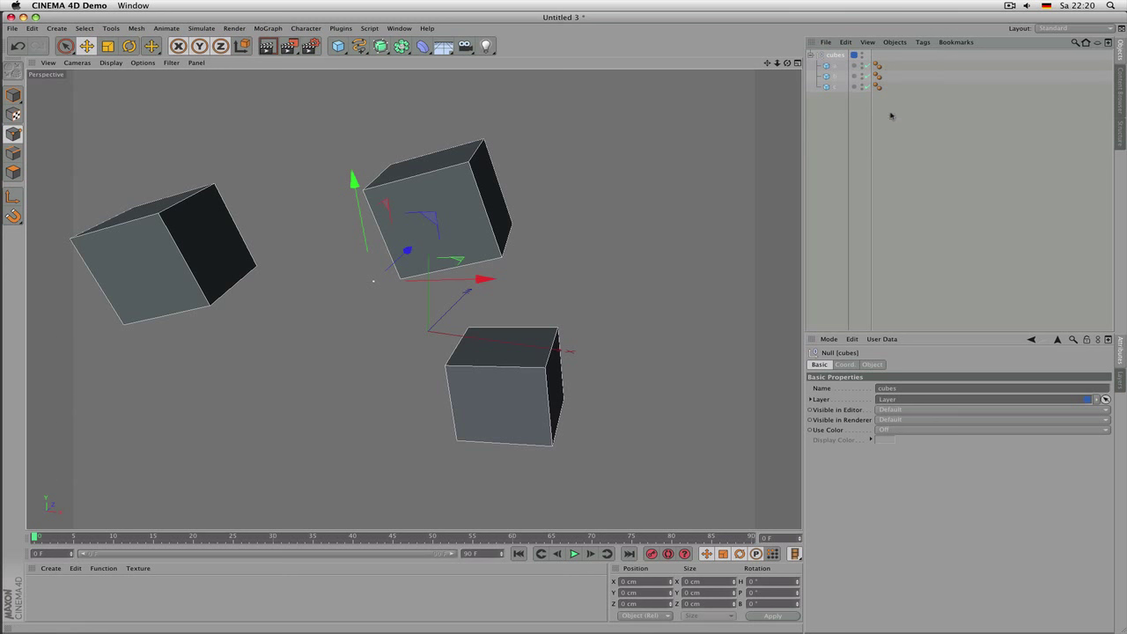
Step: Browse the cubes, then assign the cubes Null to a new blue layer named Layer
{"action": "left_click", "coordinate": [834, 66]}
{"action": "left_click", "coordinate": [835, 77]}
{"action": "left_click", "coordinate": [835, 87]}
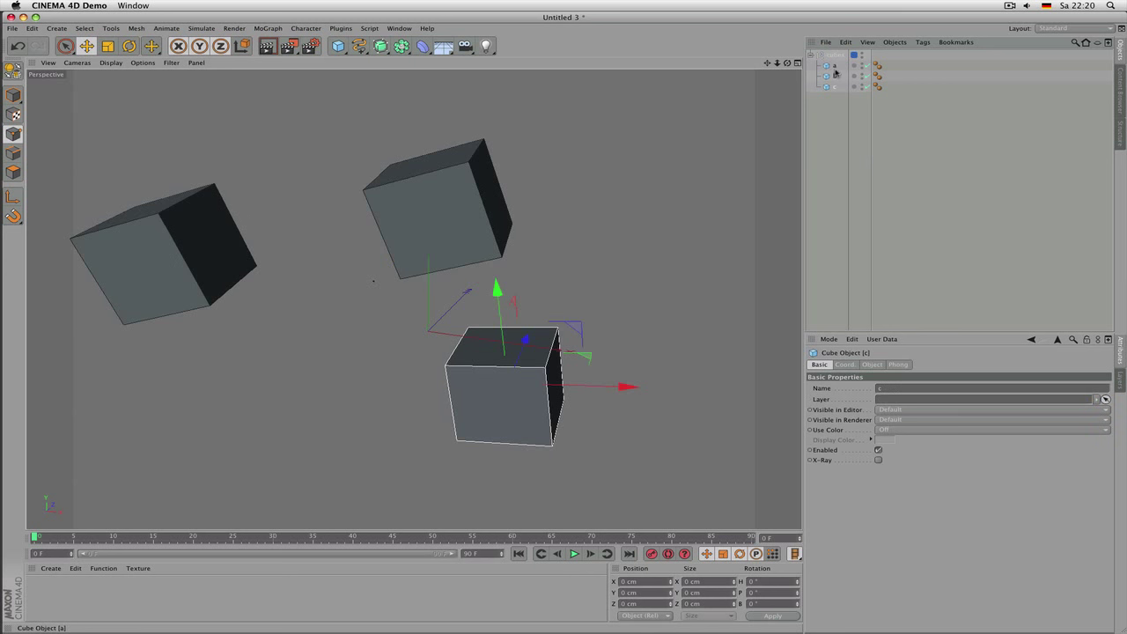
{"action": "left_click", "coordinate": [835, 66]}
{"action": "left_click", "coordinate": [836, 76]}
{"action": "left_click", "coordinate": [835, 66]}
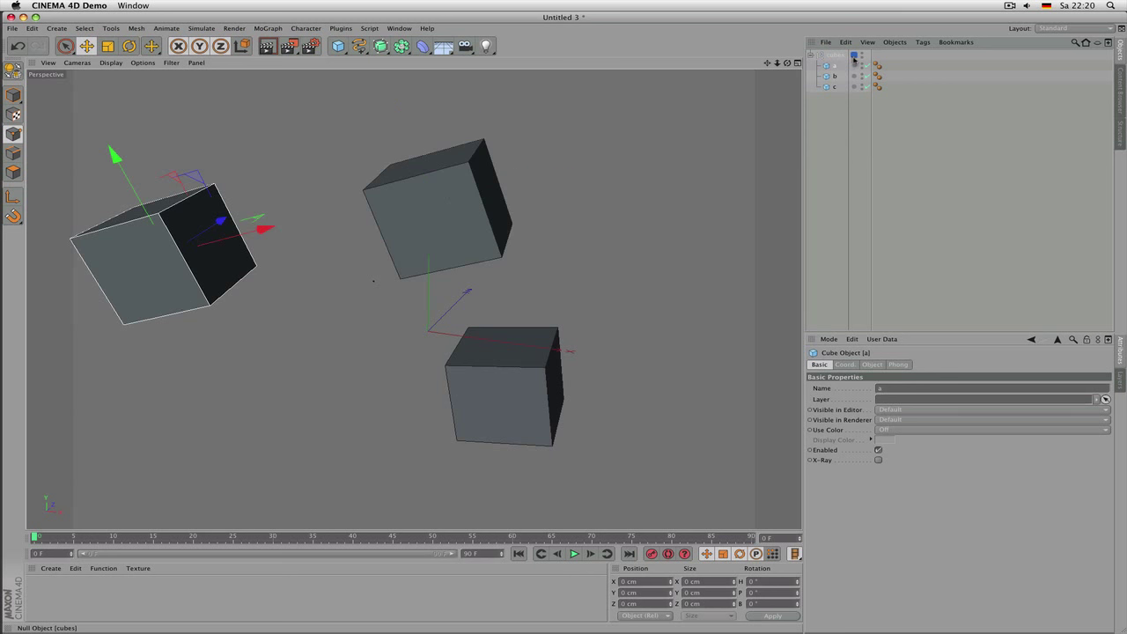
{"action": "left_click", "coordinate": [854, 57]}
{"action": "left_click", "coordinate": [897, 74]}
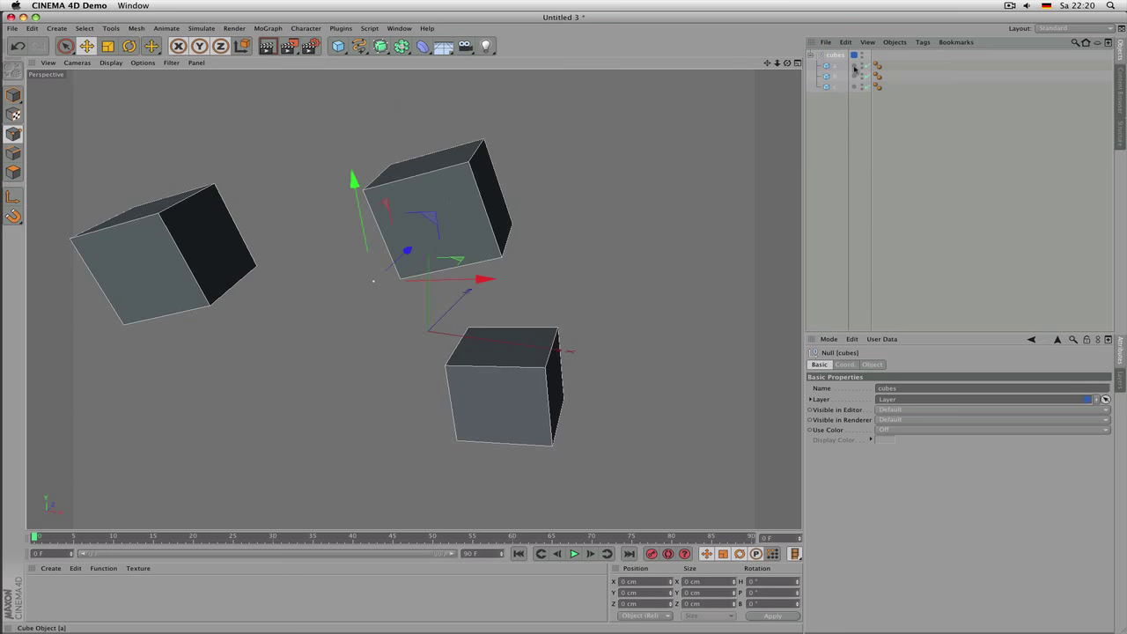
Step: Put cube a on the layer named Layer
{"action": "left_click", "coordinate": [855, 67]}
{"action": "mouse_move", "coordinate": [856, 71]}
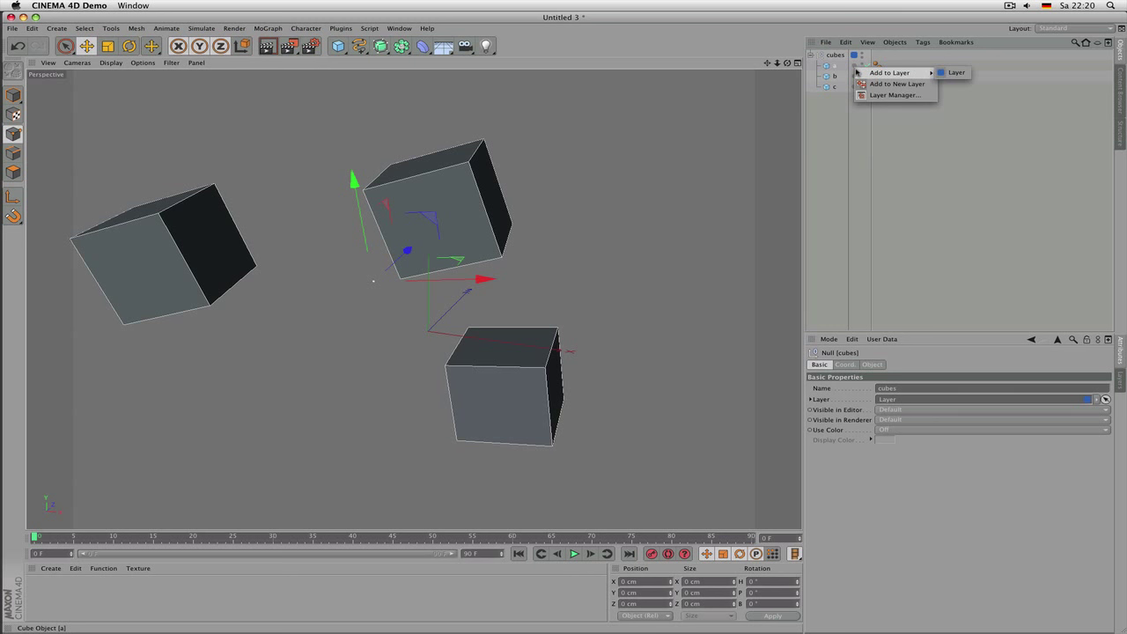
{"action": "left_click", "coordinate": [945, 73]}
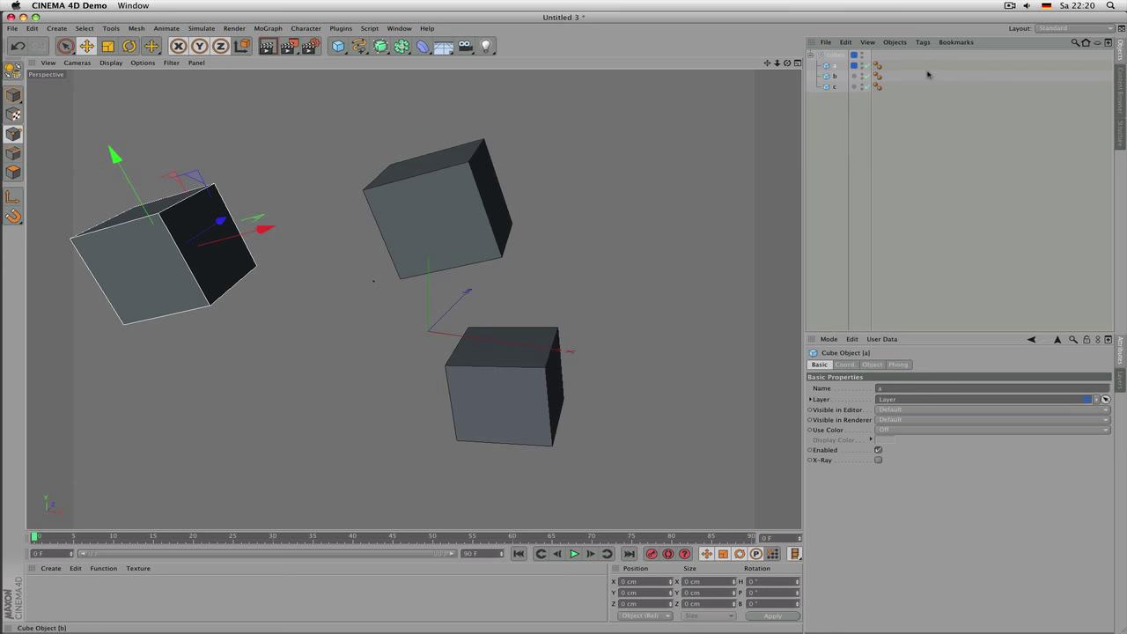
Step: Middle-click the cubes Null to select it together with cubes a, b and c
{"action": "left_click", "coordinate": [836, 55]}
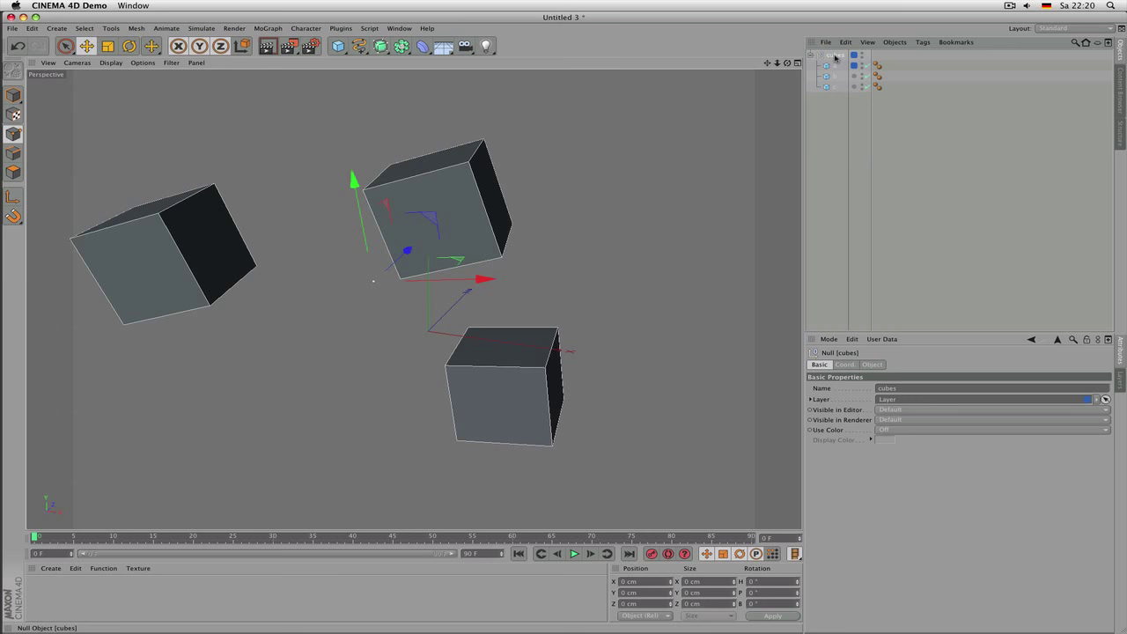
{"action": "left_click", "coordinate": [817, 59]}
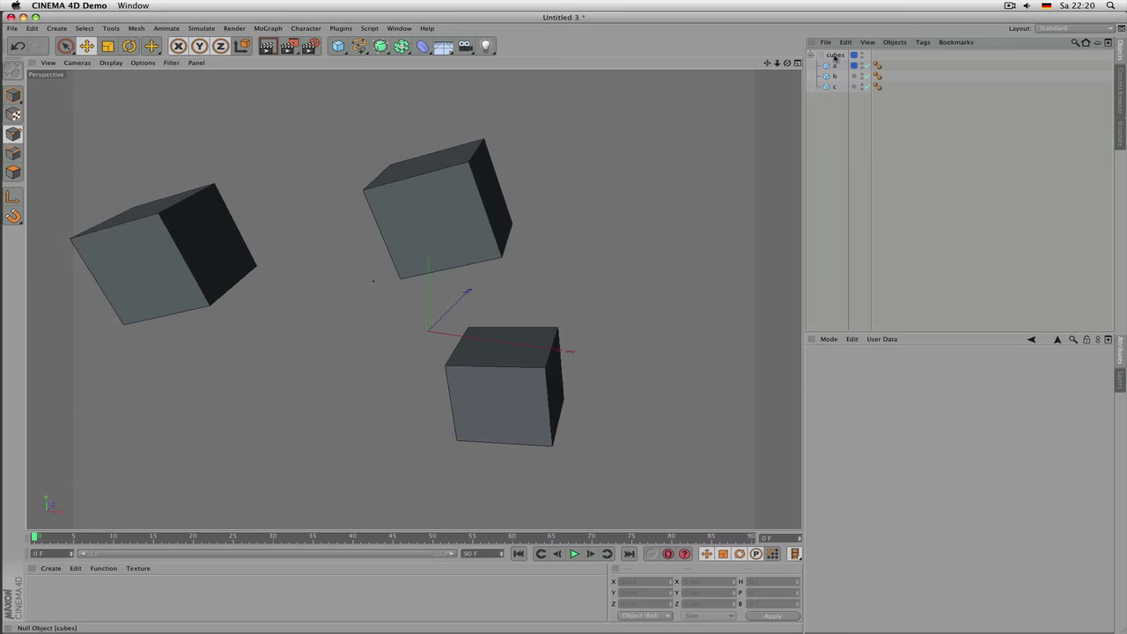
{"action": "middle_click", "coordinate": [835, 59]}
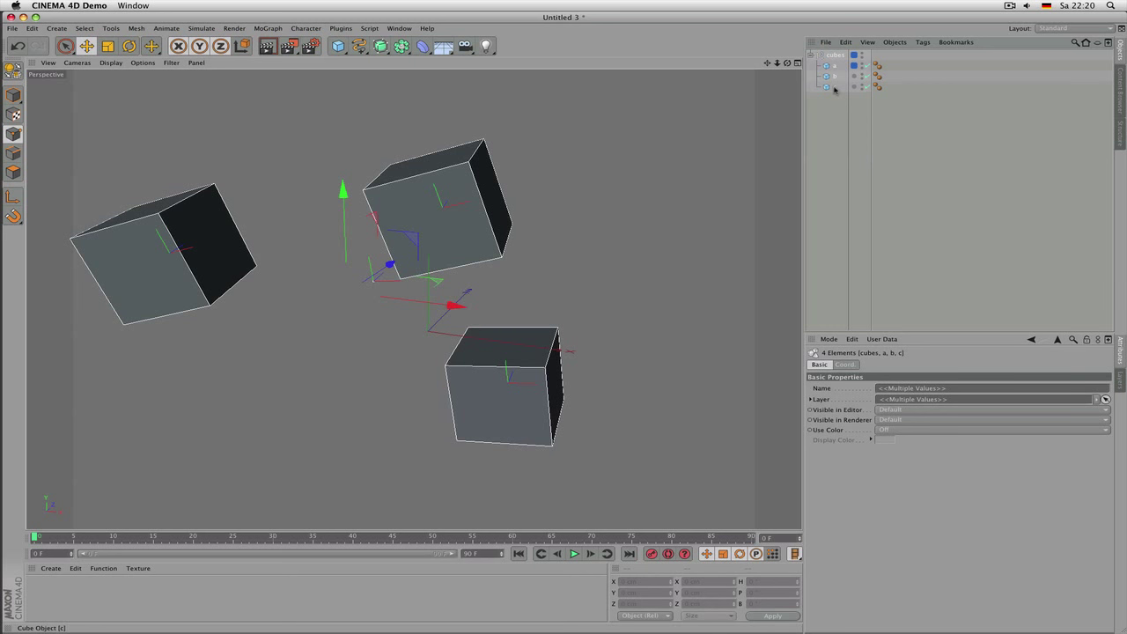
{"action": "left_click", "coordinate": [841, 97]}
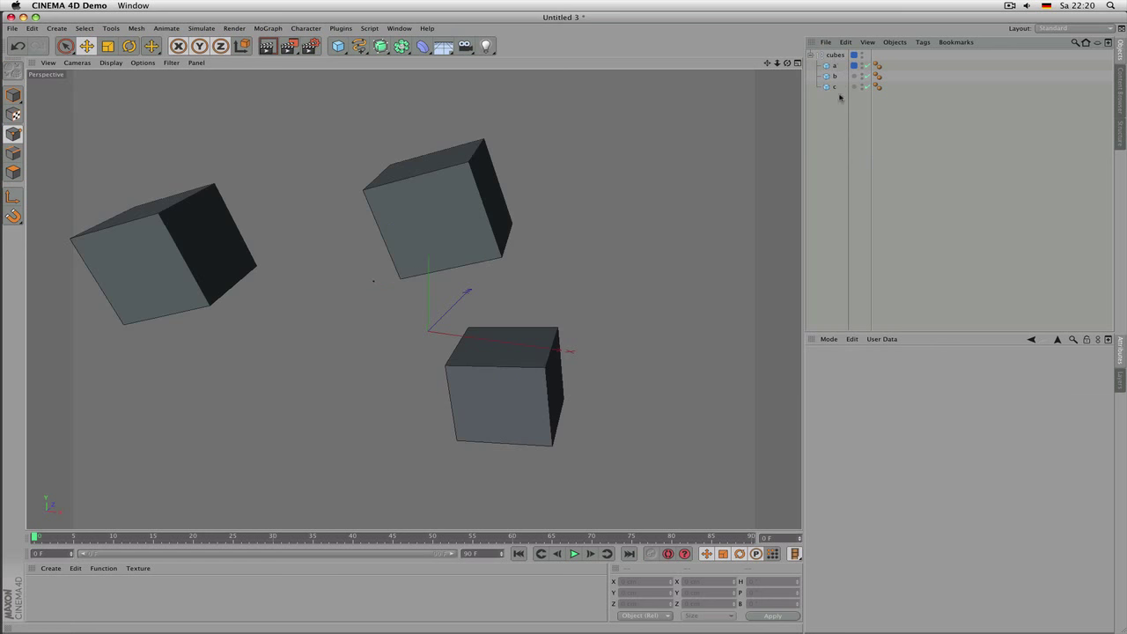
{"action": "left_click", "coordinate": [835, 56]}
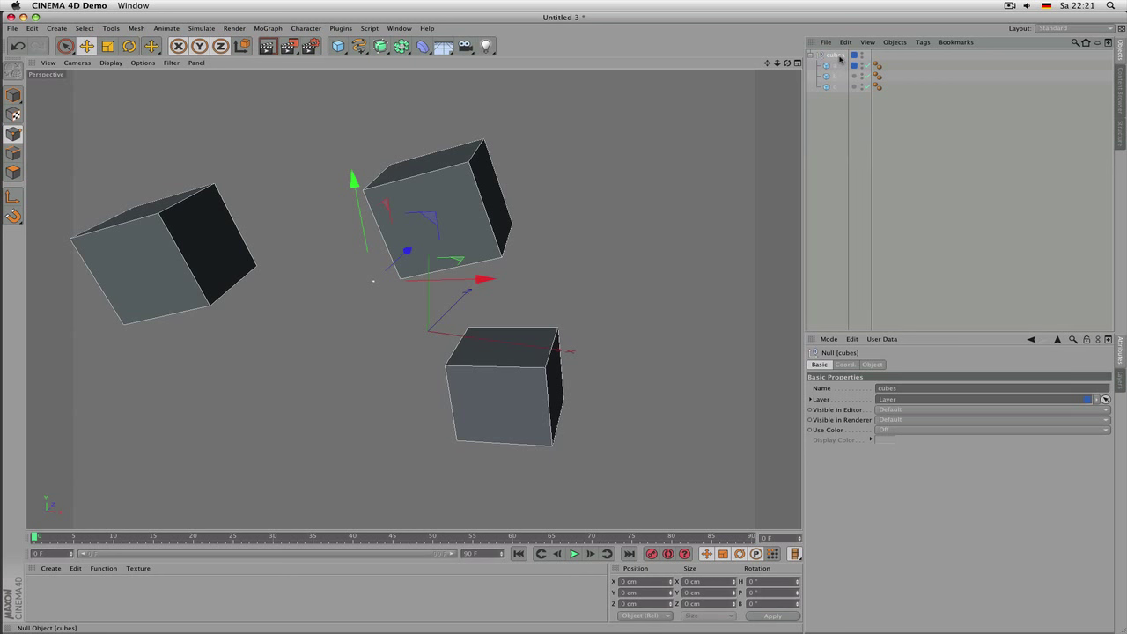
{"action": "middle_click", "coordinate": [838, 59]}
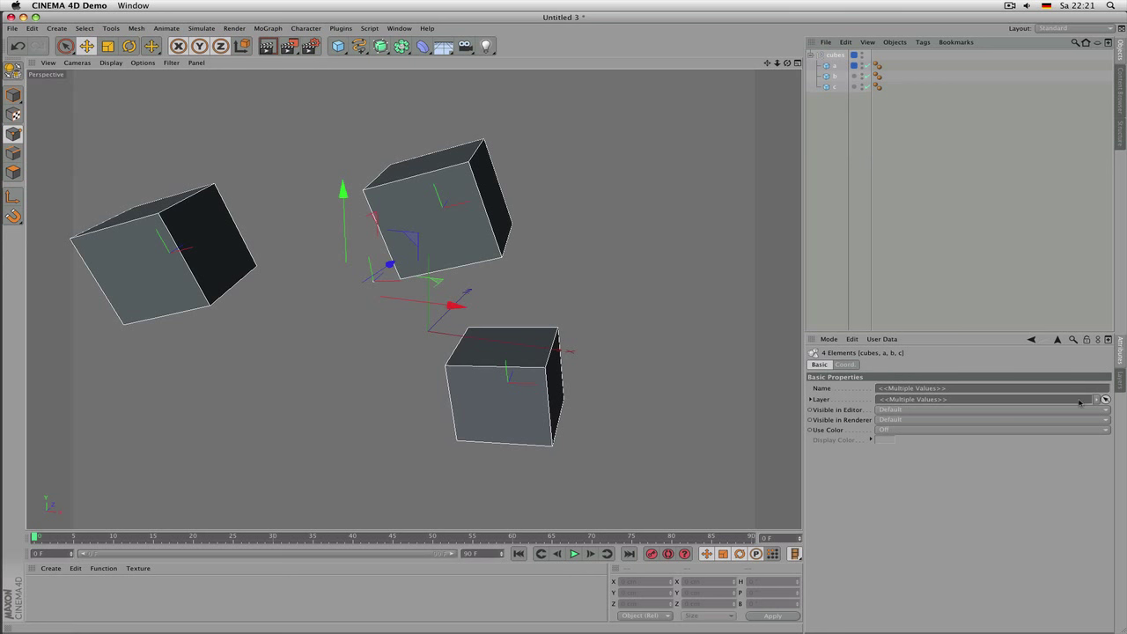
Step: Add the selected cubes Null and cubes a, b, c to Layer via the Attributes Layer button
{"action": "left_click", "coordinate": [811, 400]}
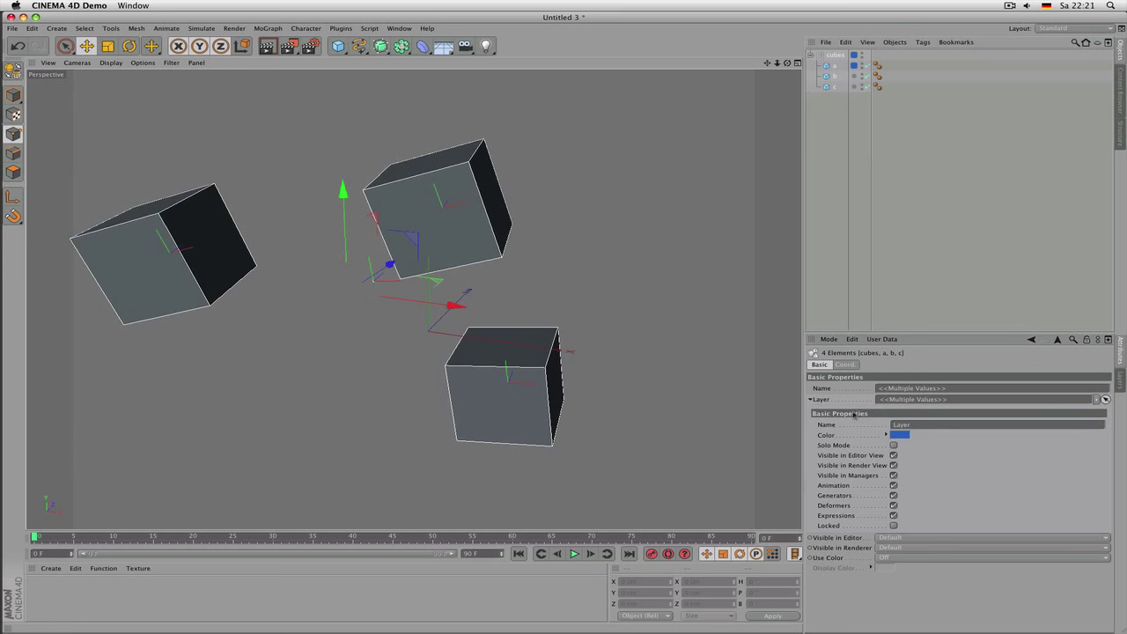
{"action": "left_click", "coordinate": [811, 400]}
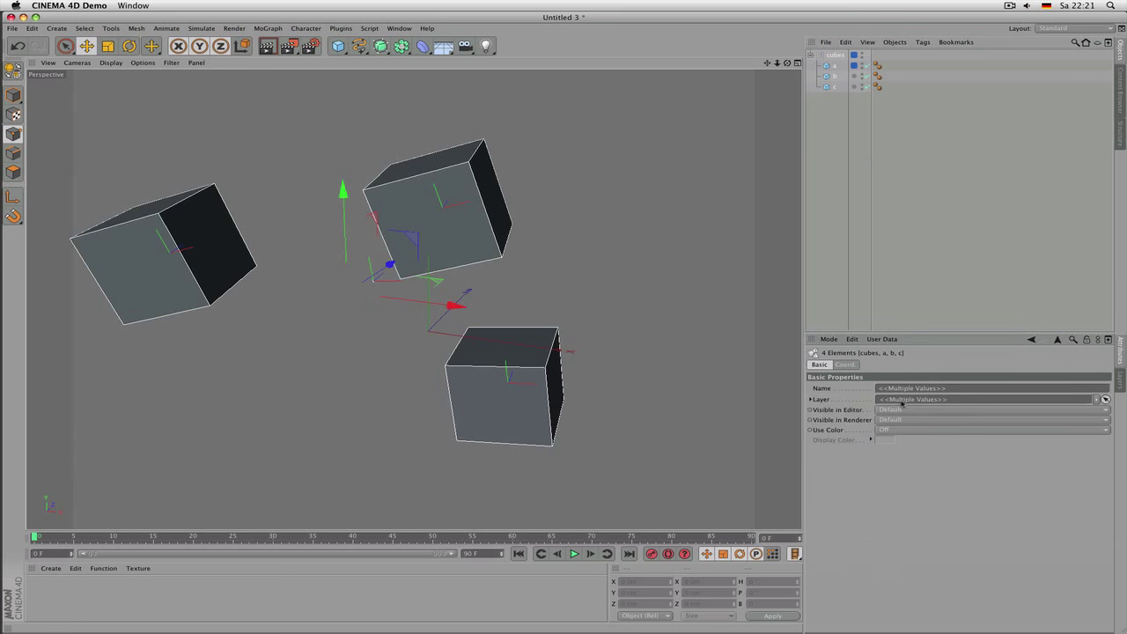
{"action": "left_click", "coordinate": [1104, 400]}
{"action": "mouse_move", "coordinate": [1079, 423]}
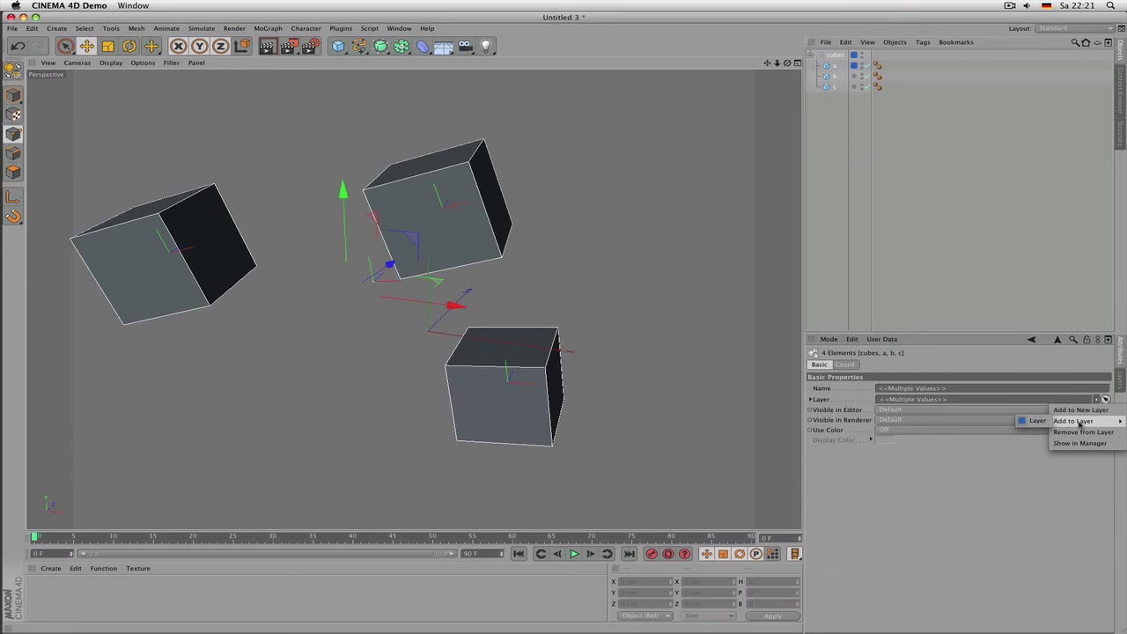
{"action": "left_click", "coordinate": [1038, 421]}
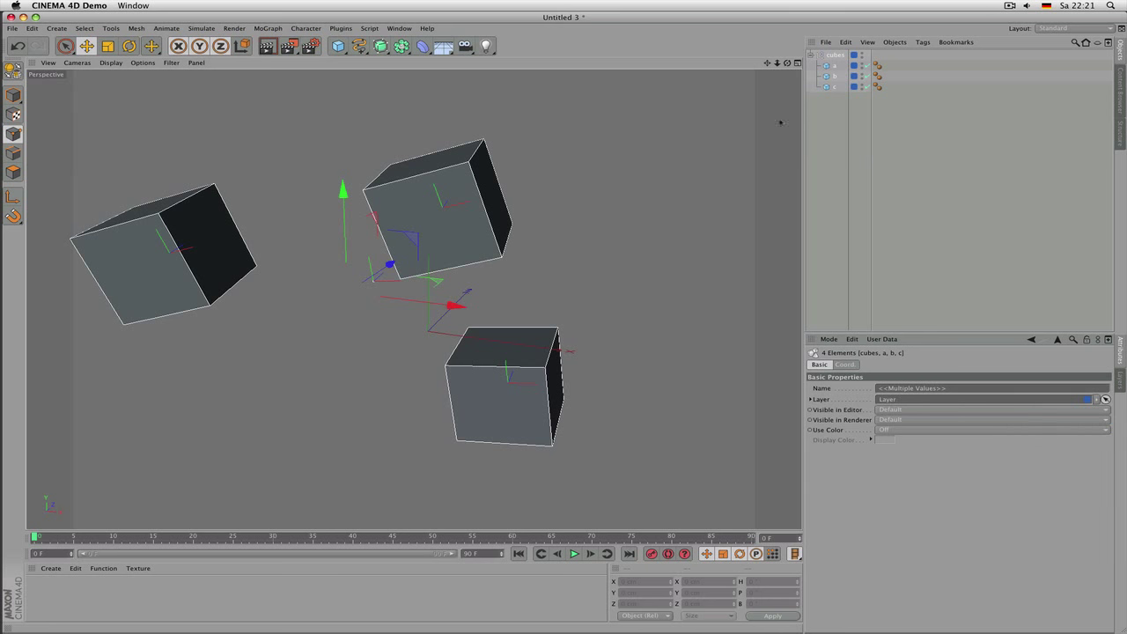
{"action": "left_click", "coordinate": [847, 114]}
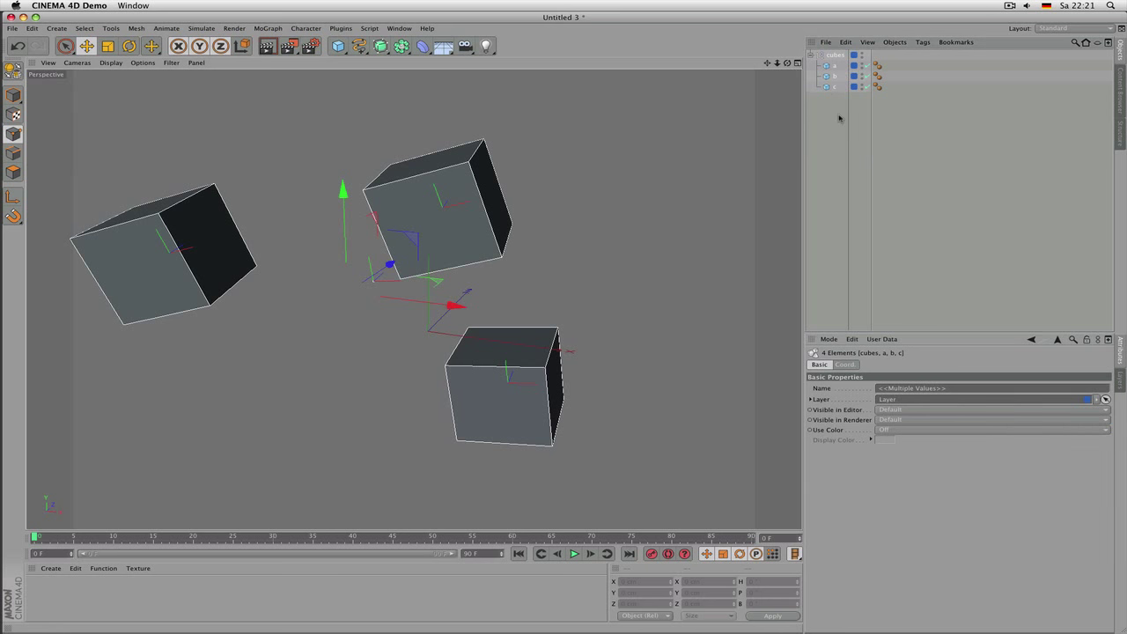
{"action": "left_click", "coordinate": [855, 55]}
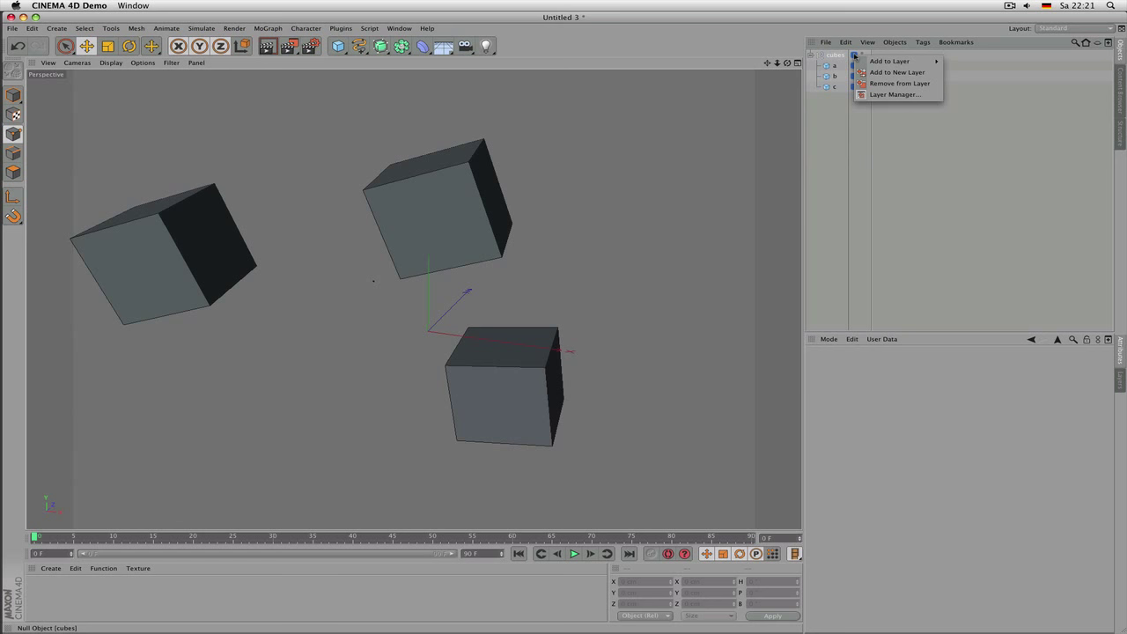
Step: Rename the layer 'Layer' to 'buildings' in the Layer Manager
{"action": "left_click", "coordinate": [893, 95]}
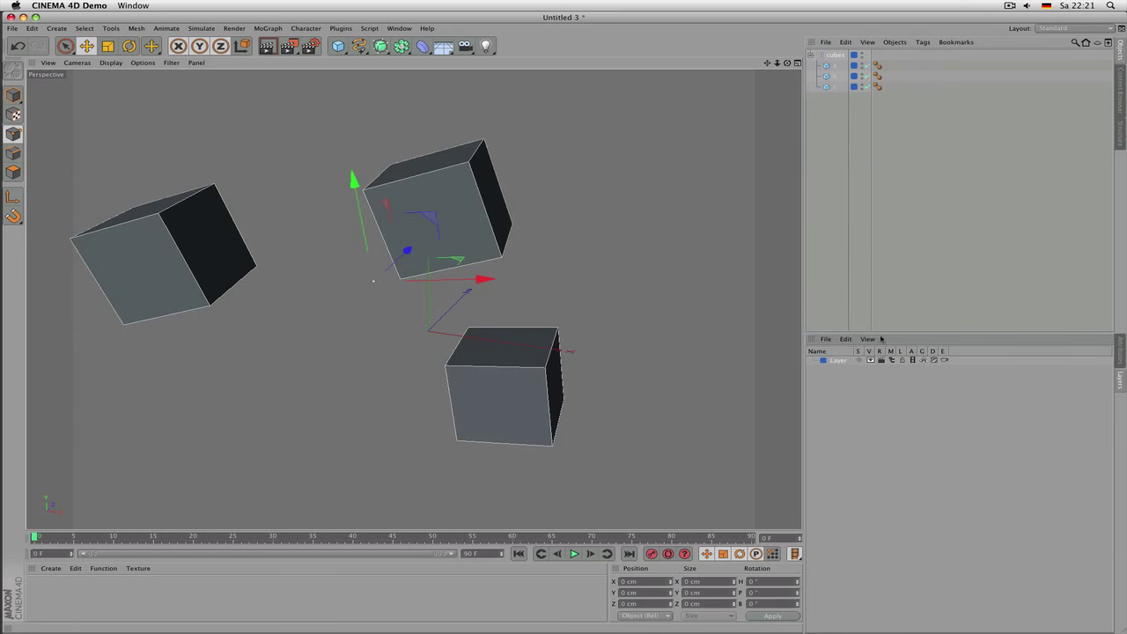
{"action": "left_click", "coordinate": [840, 362]}
{"action": "double_click", "coordinate": [839, 361]}
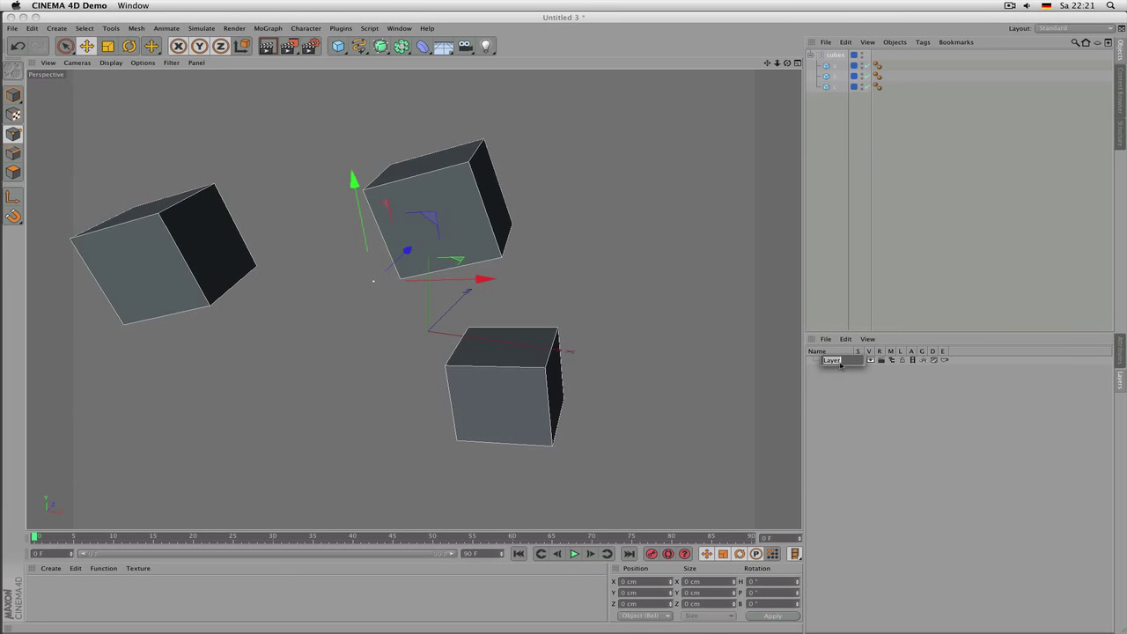
{"action": "type", "text": "buildings"}
{"action": "key", "text": "Return"}
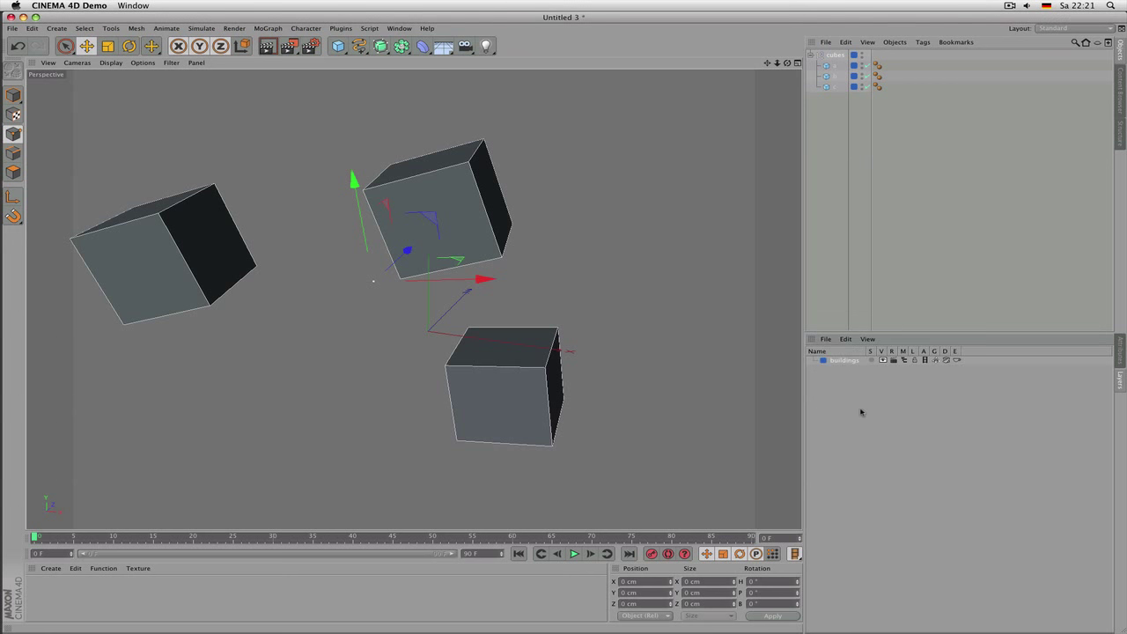
Step: Add a new layer and name it 'trees'
{"action": "double_click", "coordinate": [860, 410]}
{"action": "double_click", "coordinate": [837, 369]}
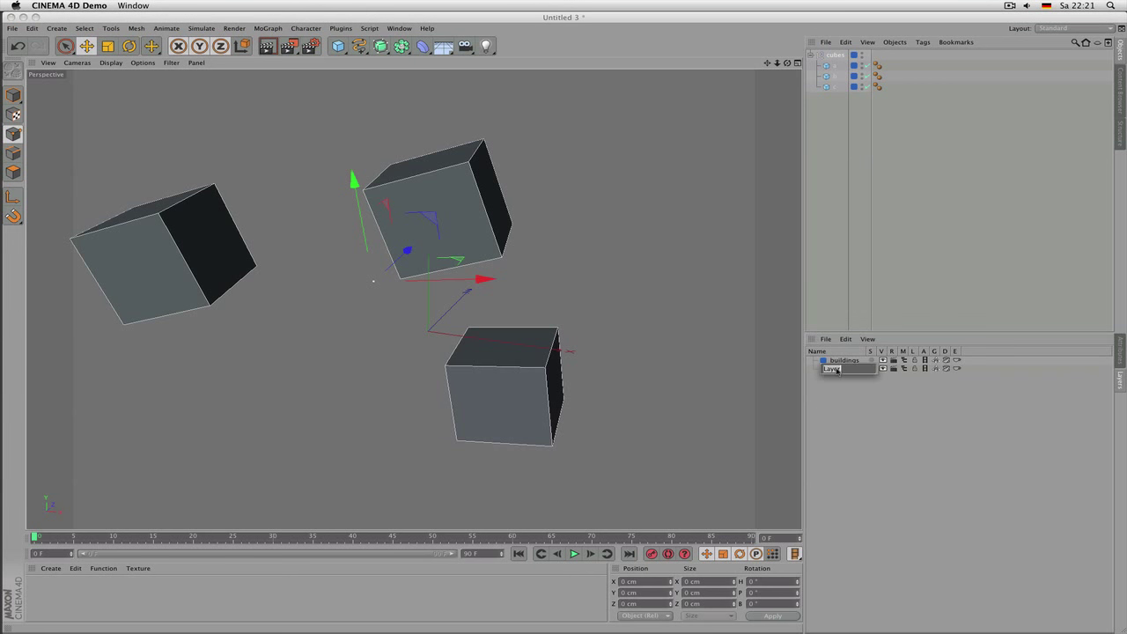
{"action": "type", "text": "trees"}
{"action": "key", "text": "Return"}
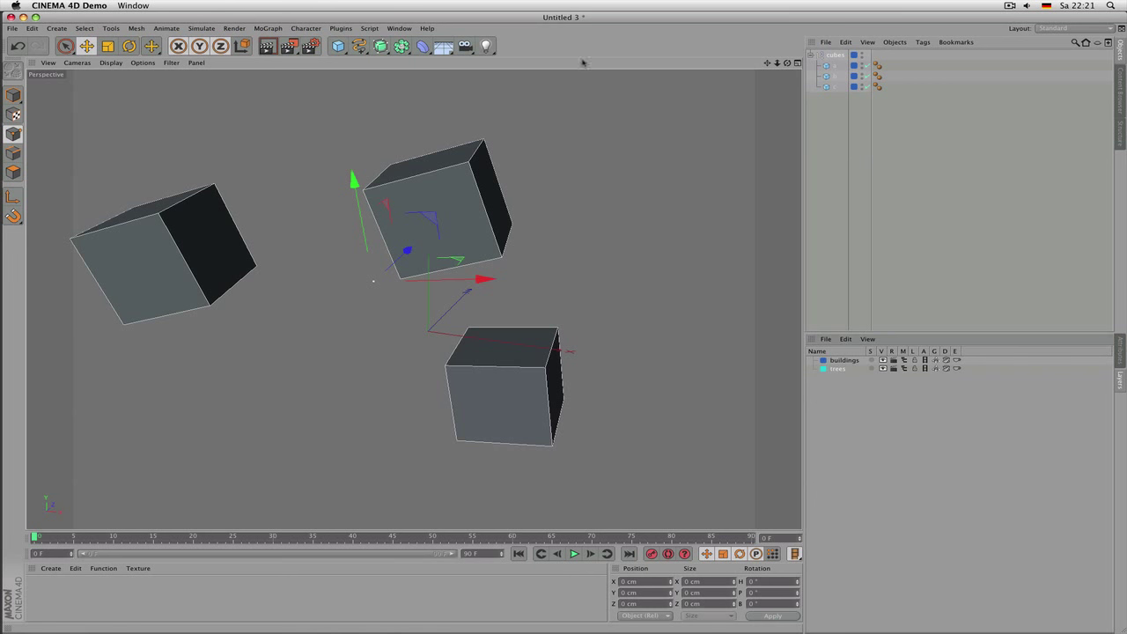
Step: Add a Sphere to the scene and drag it onto the trees layer
{"action": "left_click_drag", "start_coordinate": [338, 45], "coordinate": [555, 77]}
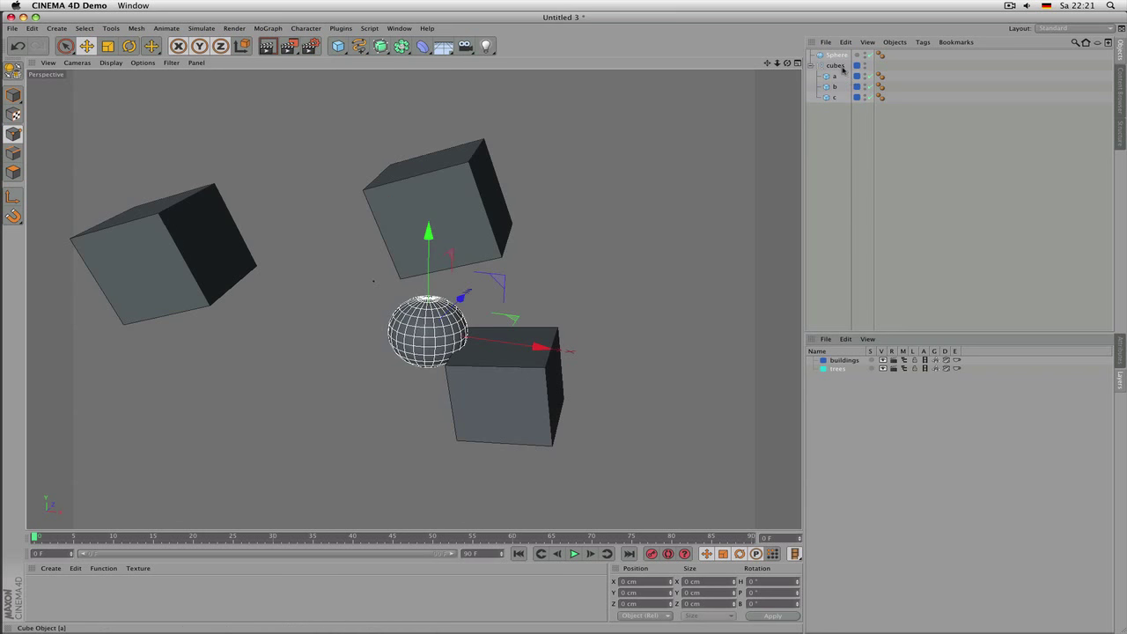
{"action": "left_click_drag", "start_coordinate": [835, 56], "coordinate": [846, 371]}
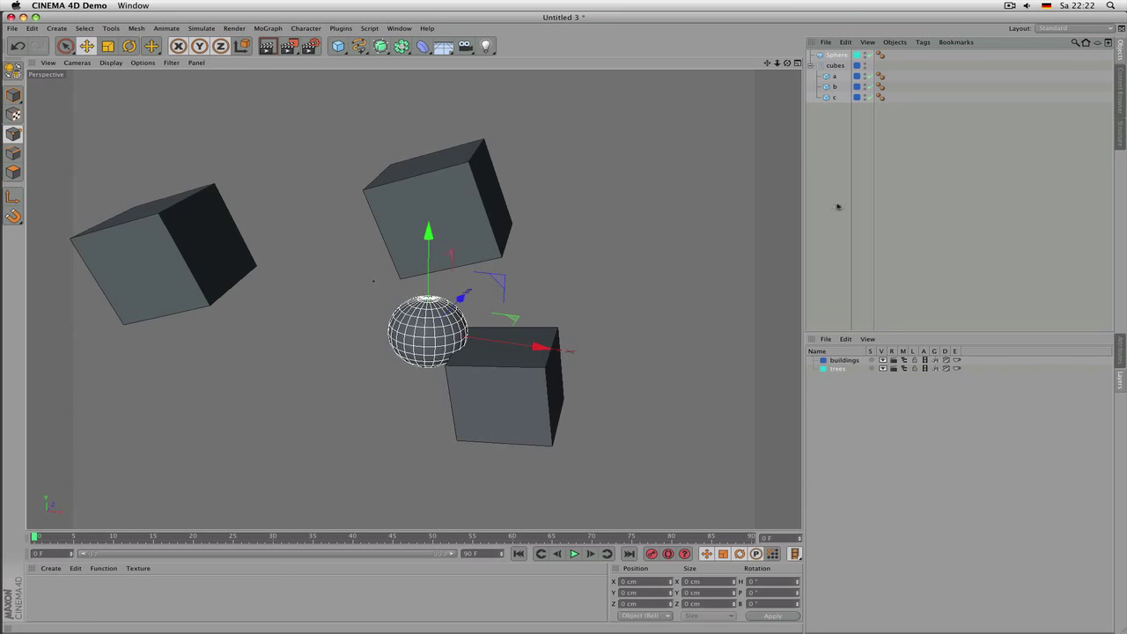
{"action": "left_click", "coordinate": [832, 154]}
{"action": "left_click", "coordinate": [861, 57]}
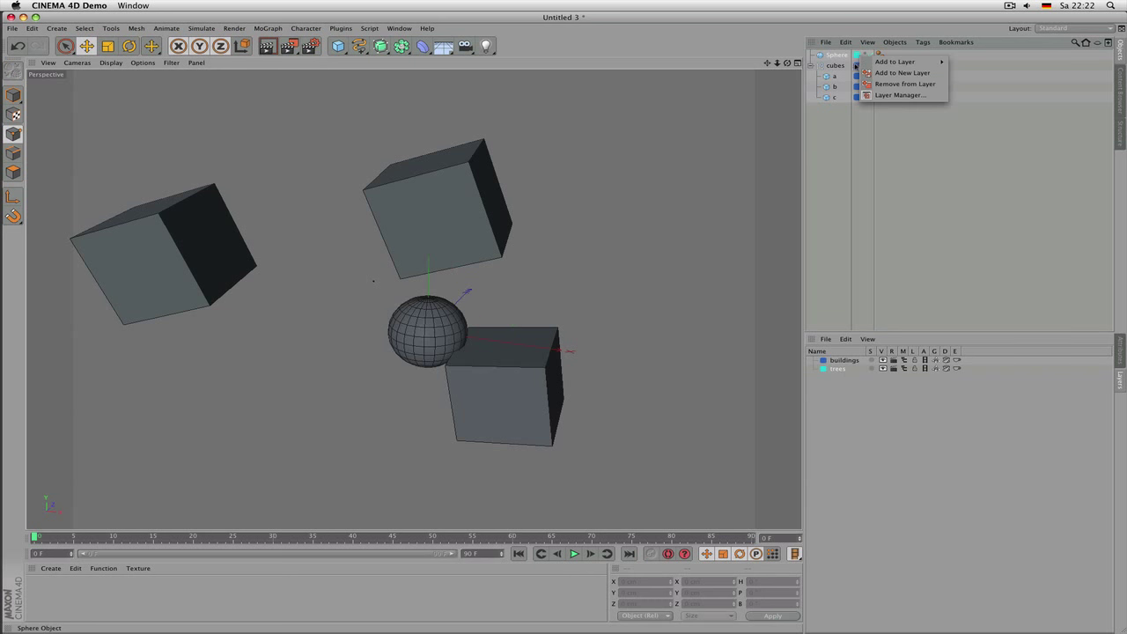
{"action": "left_click", "coordinate": [840, 183]}
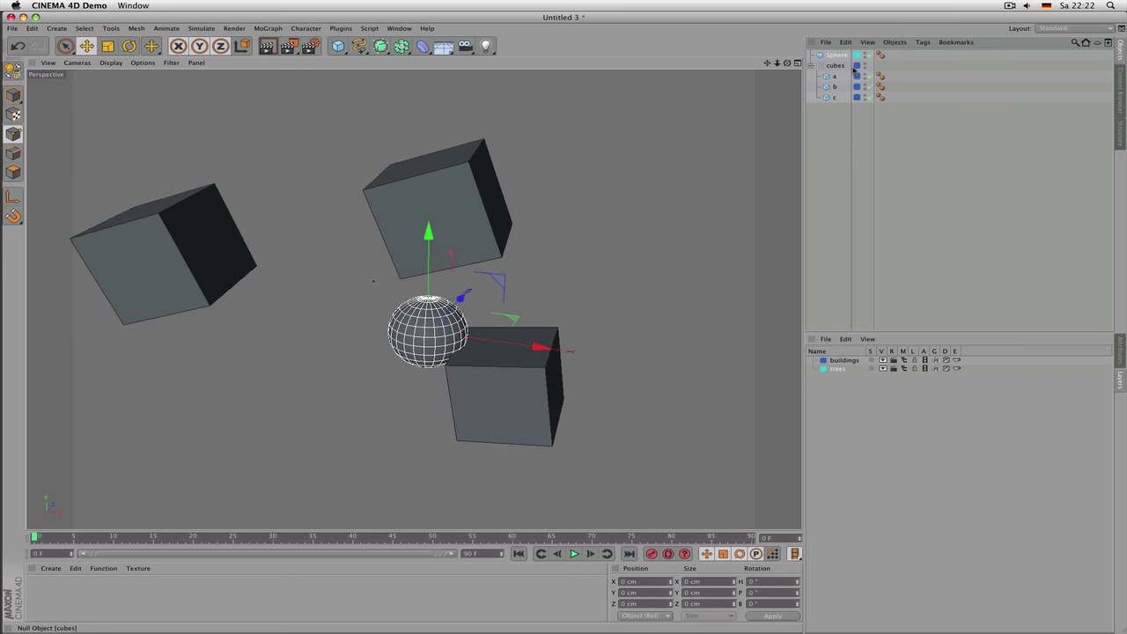
{"action": "left_click", "coordinate": [832, 138]}
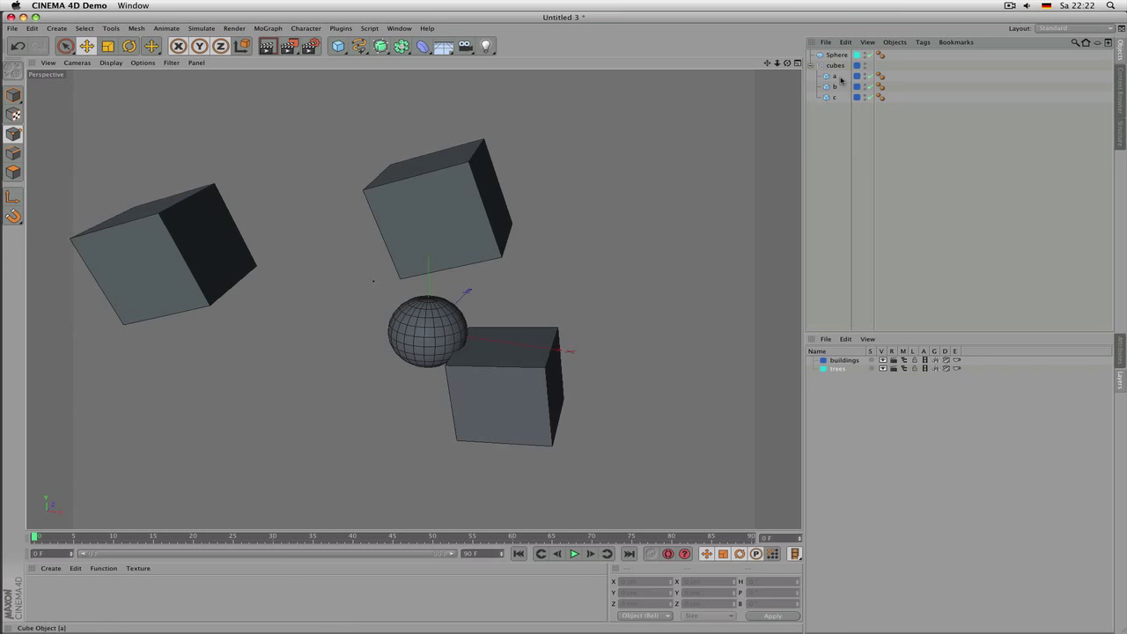
Step: Move the sphere left so it sits between the cubes
{"action": "left_click", "coordinate": [464, 324]}
{"action": "left_click_drag", "start_coordinate": [580, 298], "coordinate": [485, 284]}
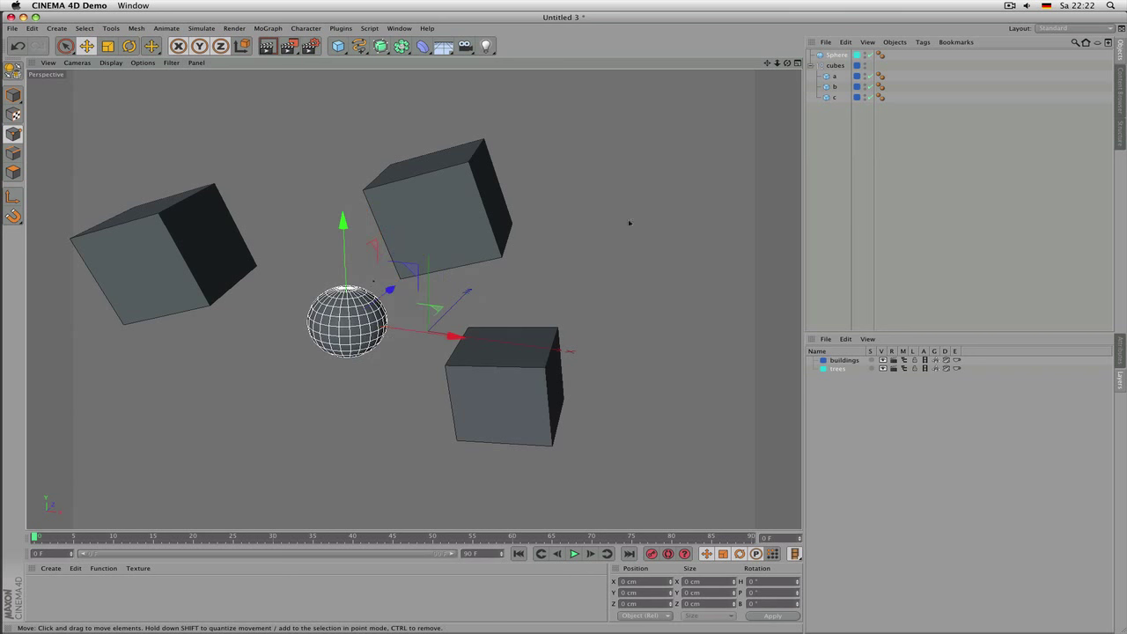
{"action": "left_click", "coordinate": [629, 221]}
{"action": "left_click", "coordinate": [858, 56]}
{"action": "left_click", "coordinate": [890, 86]}
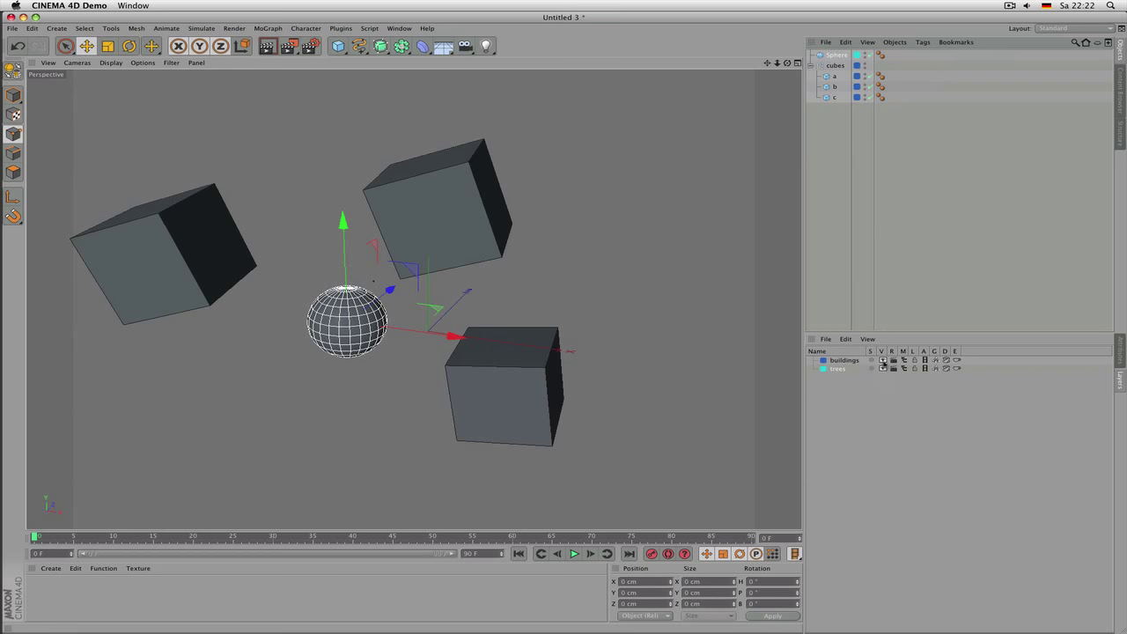
Step: Toggle the buildings layer's editor visibility on and off repeatedly, leaving the cubes shown
{"action": "left_click", "coordinate": [884, 361]}
{"action": "left_click", "coordinate": [882, 361]}
{"action": "left_click", "coordinate": [882, 361]}
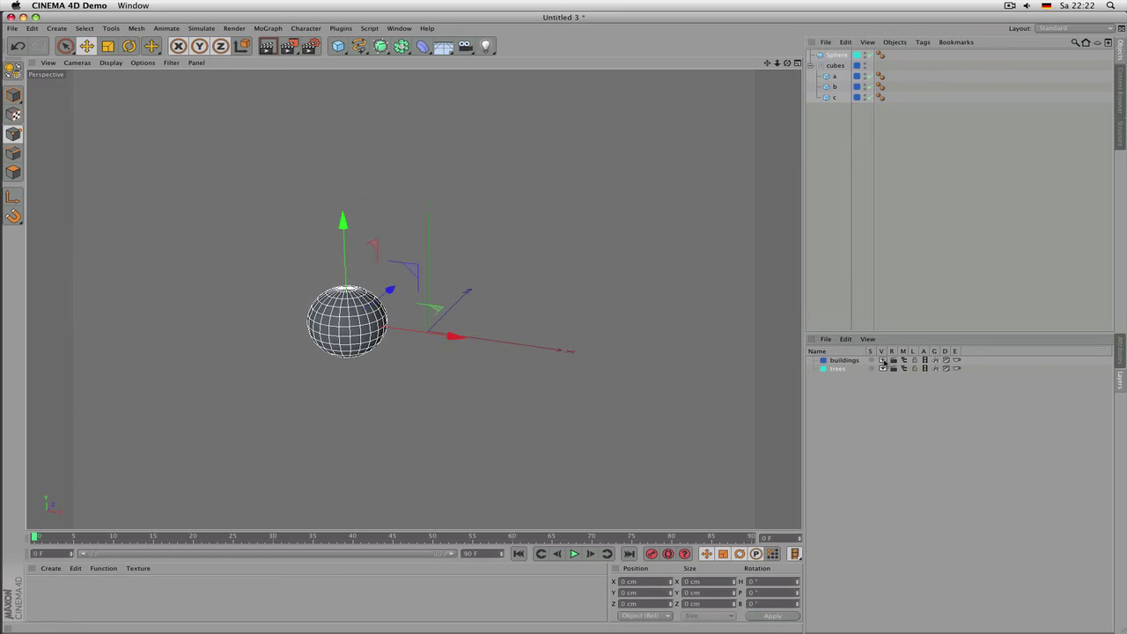
{"action": "left_click", "coordinate": [882, 361]}
{"action": "left_click", "coordinate": [882, 361]}
{"action": "left_click", "coordinate": [883, 361]}
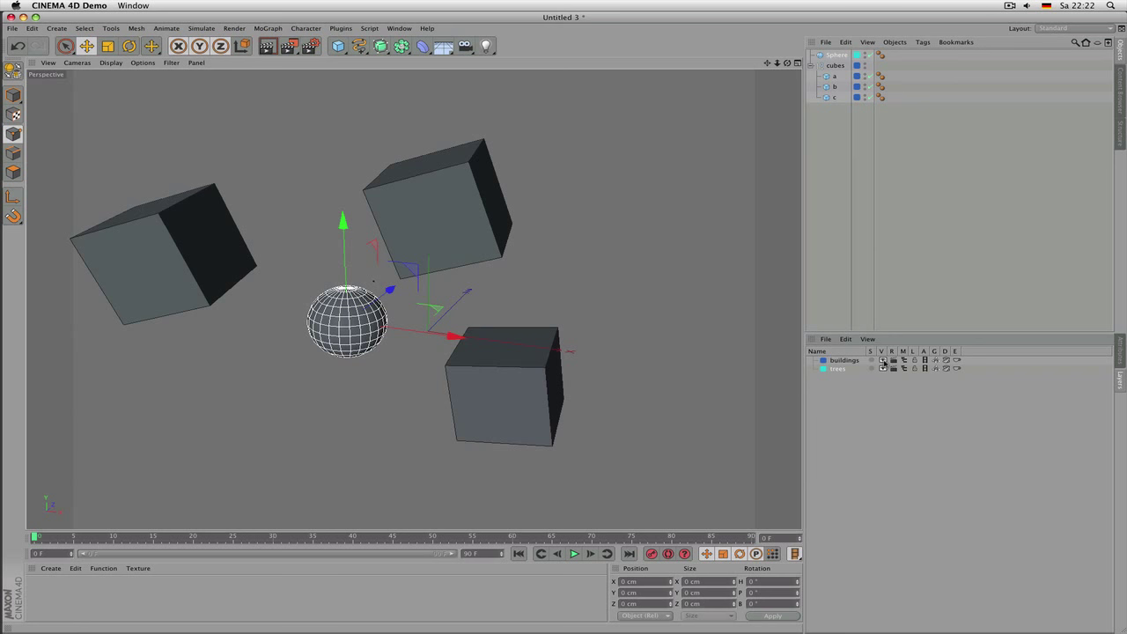
{"action": "left_click", "coordinate": [883, 361]}
{"action": "left_click", "coordinate": [883, 361]}
{"action": "left_click", "coordinate": [883, 362]}
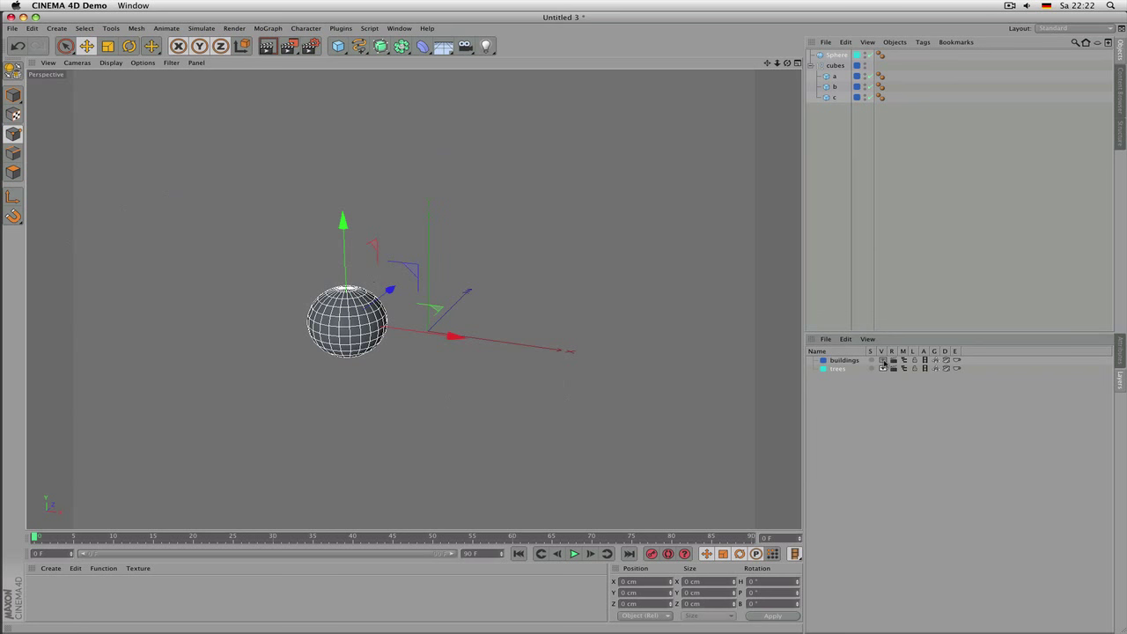
{"action": "left_click", "coordinate": [883, 361]}
{"action": "left_click", "coordinate": [883, 361]}
{"action": "left_click", "coordinate": [882, 361]}
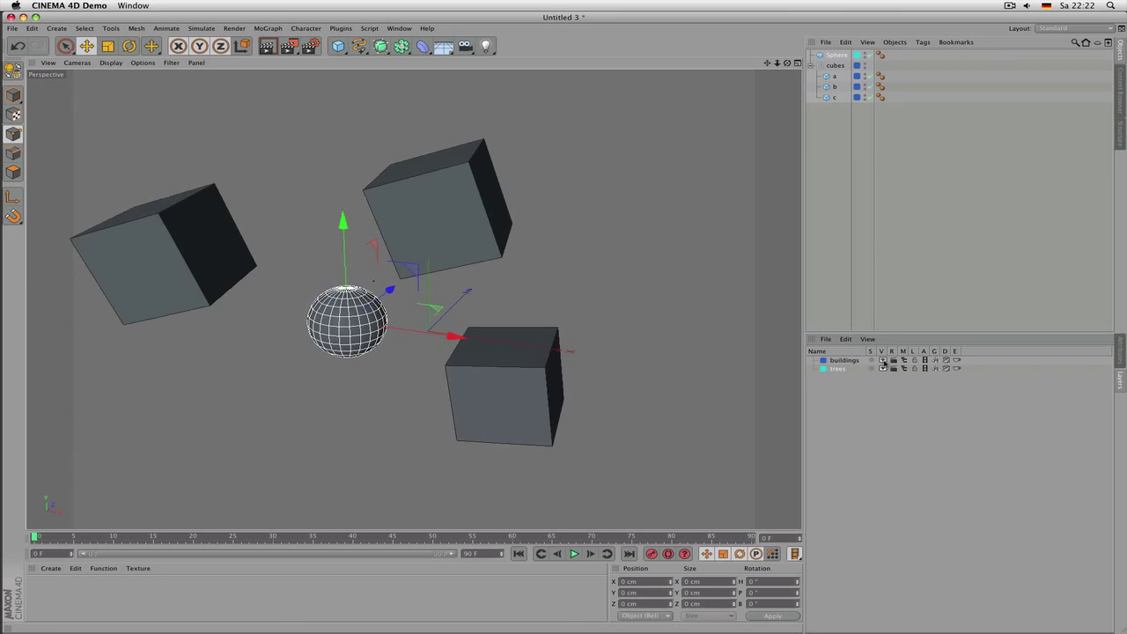
{"action": "left_click", "coordinate": [882, 362]}
{"action": "left_click", "coordinate": [883, 361]}
Step: Turn off rendering for the buildings layer and render the view to show only the sphere
{"action": "left_click", "coordinate": [893, 361]}
{"action": "left_click", "coordinate": [893, 361]}
{"action": "left_click", "coordinate": [893, 361]}
{"action": "left_click", "coordinate": [893, 361]}
{"action": "left_click", "coordinate": [893, 362]}
{"action": "left_click", "coordinate": [893, 361]}
{"action": "left_click", "coordinate": [893, 362]}
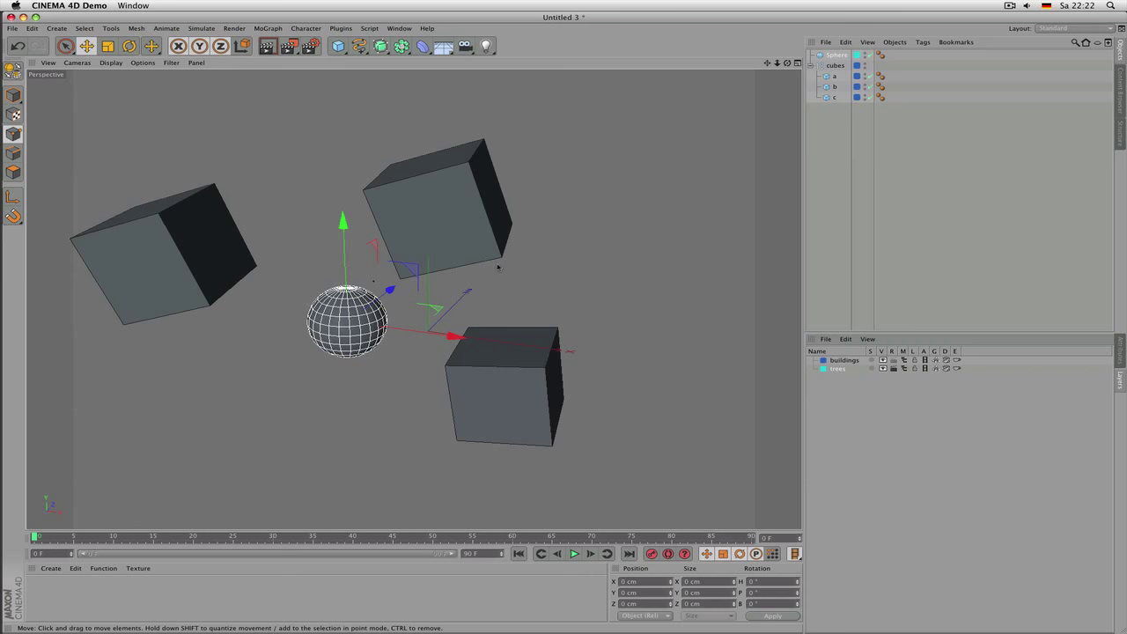
{"action": "key", "text": "super+r"}
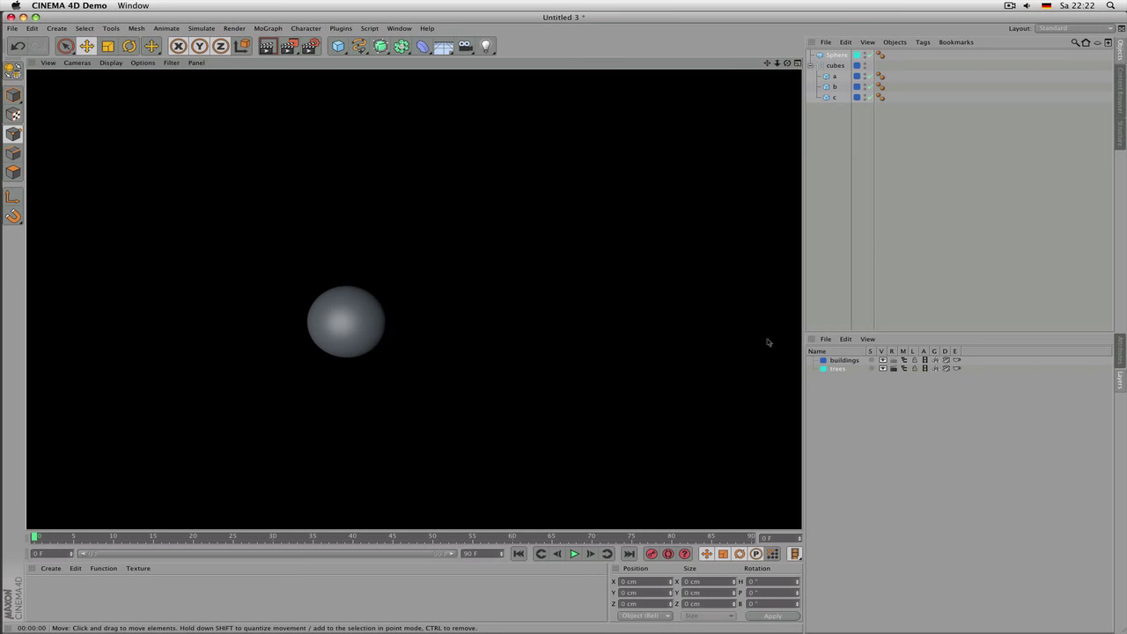
Step: Re-enable buildings layer rendering and render, then hide the trees layer and render again
{"action": "left_click", "coordinate": [892, 369]}
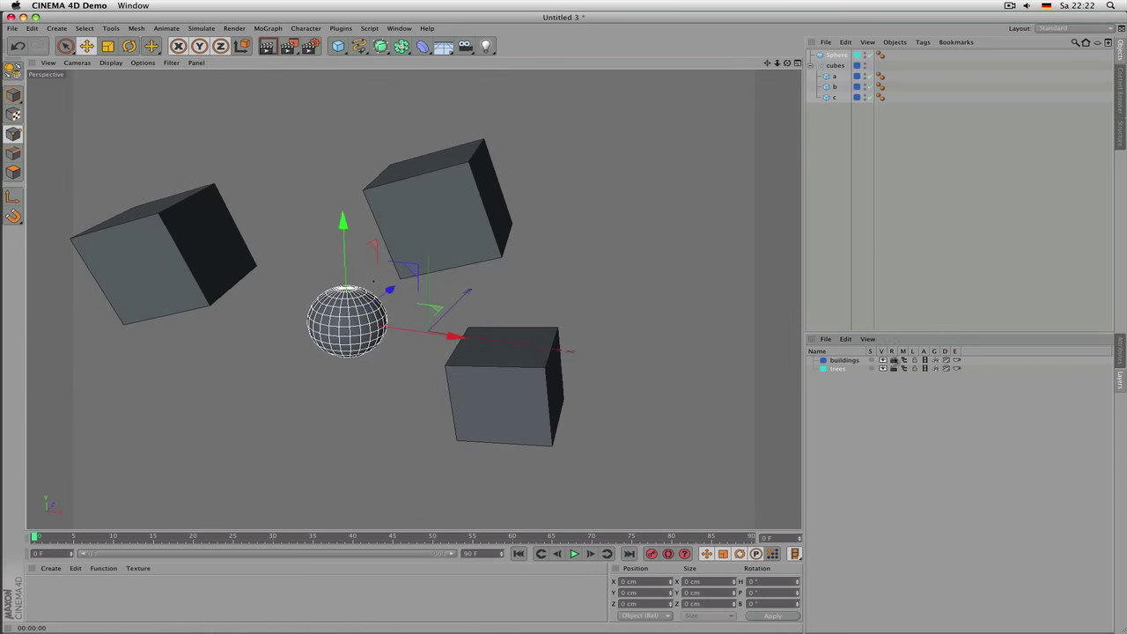
{"action": "key", "text": "super+r"}
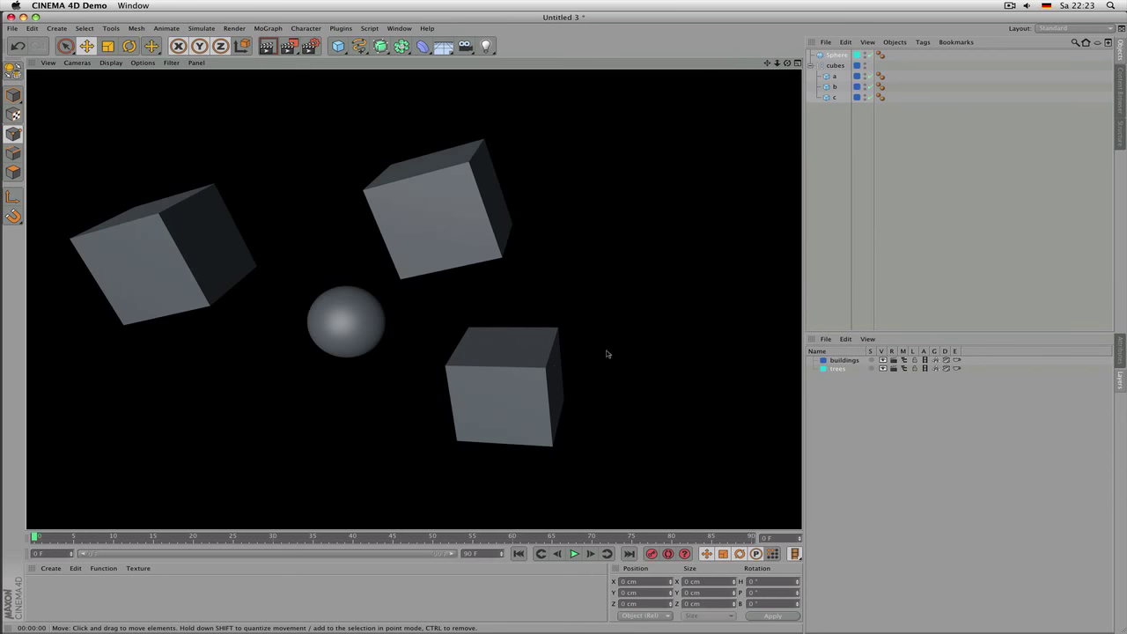
{"action": "left_click", "coordinate": [884, 369]}
{"action": "key", "text": "super+r"}
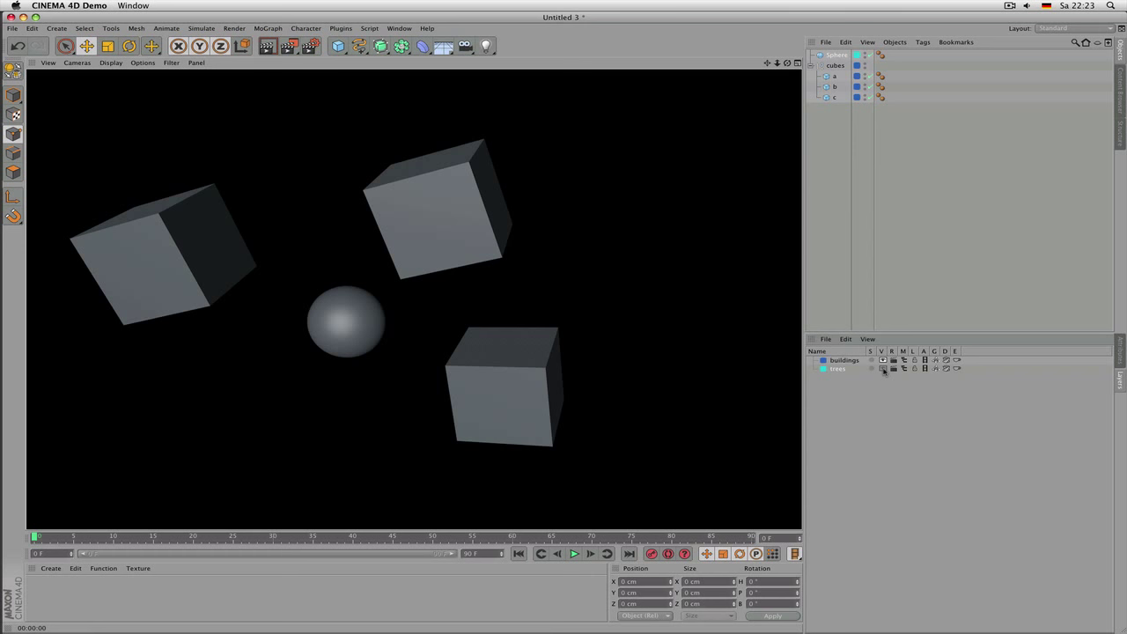
Step: Toggle both layers' editor visibility off and back on, render once more, and return to the editor
{"action": "left_click", "coordinate": [884, 369]}
{"action": "left_click", "coordinate": [883, 369]}
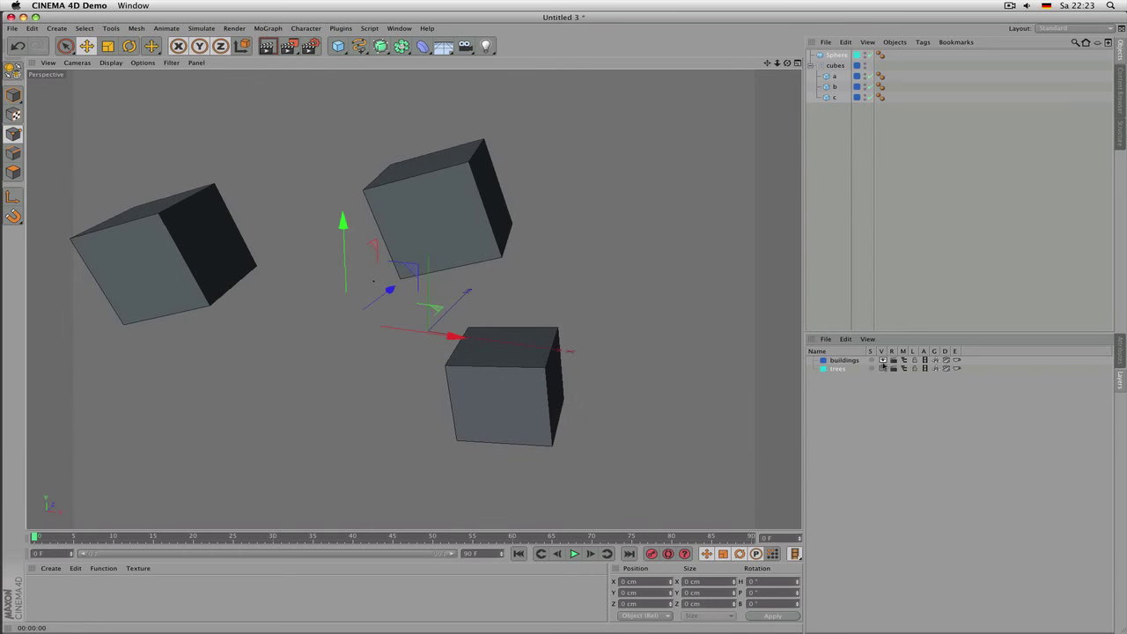
{"action": "left_click", "coordinate": [883, 360]}
{"action": "left_click", "coordinate": [884, 360]}
{"action": "left_click", "coordinate": [884, 369]}
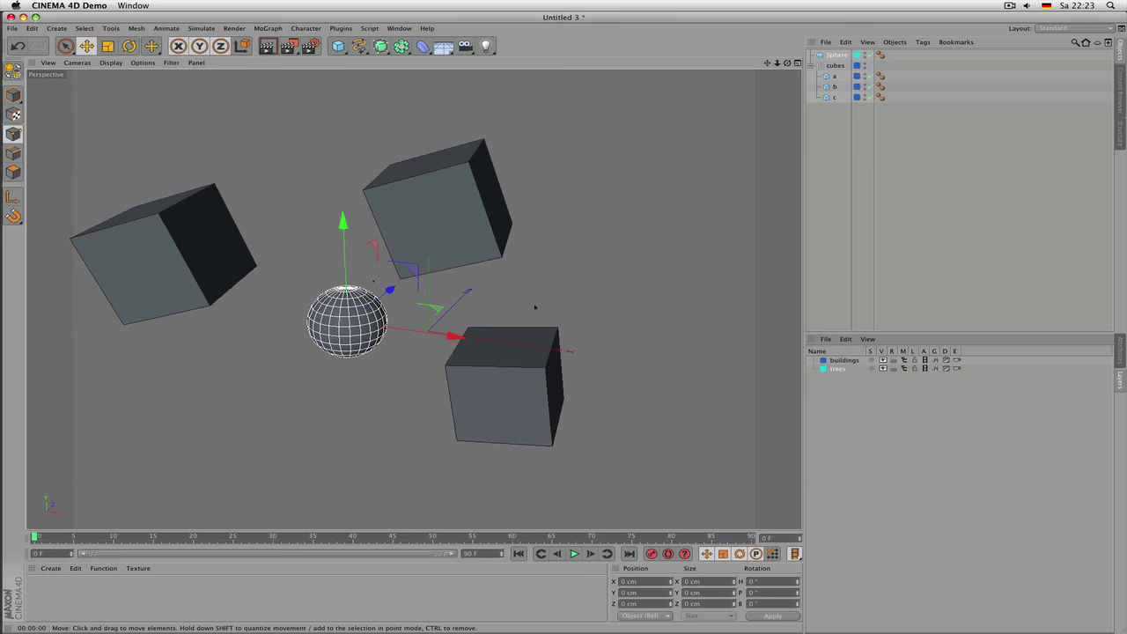
{"action": "key", "text": "ctrl+r"}
{"action": "left_click", "coordinate": [893, 369]}
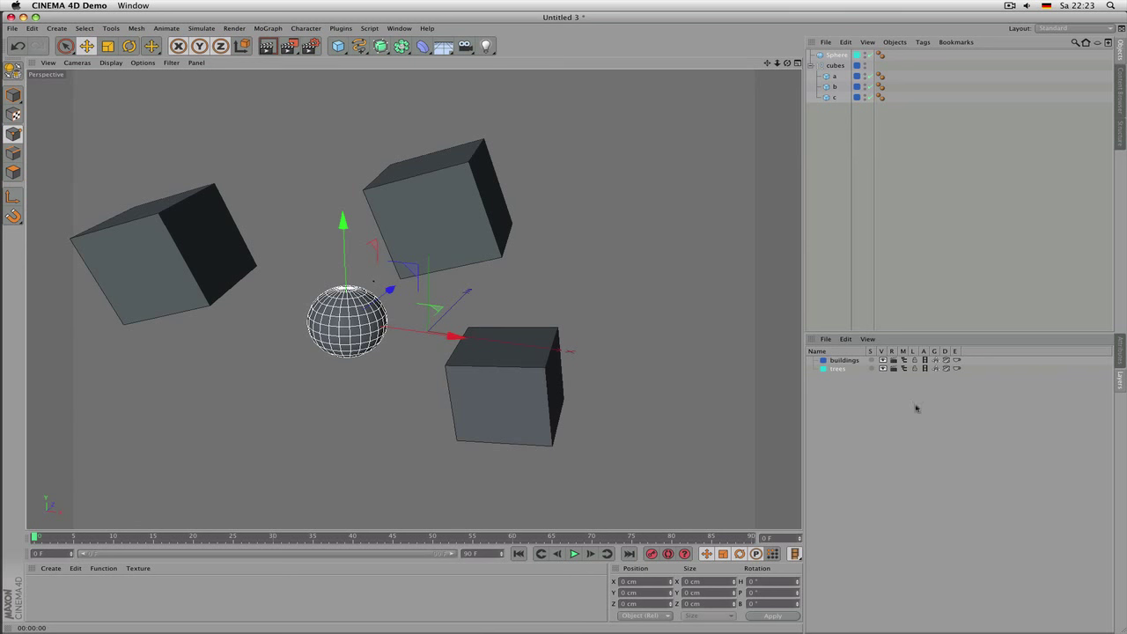
Step: Compare the Sphere's attributes with the layer list, briefly hiding and reshowing the buildings cubes
{"action": "left_click", "coordinate": [1123, 357]}
{"action": "left_click", "coordinate": [1123, 383]}
{"action": "left_click", "coordinate": [1123, 363]}
{"action": "left_click", "coordinate": [1122, 382]}
{"action": "left_click", "coordinate": [1123, 365]}
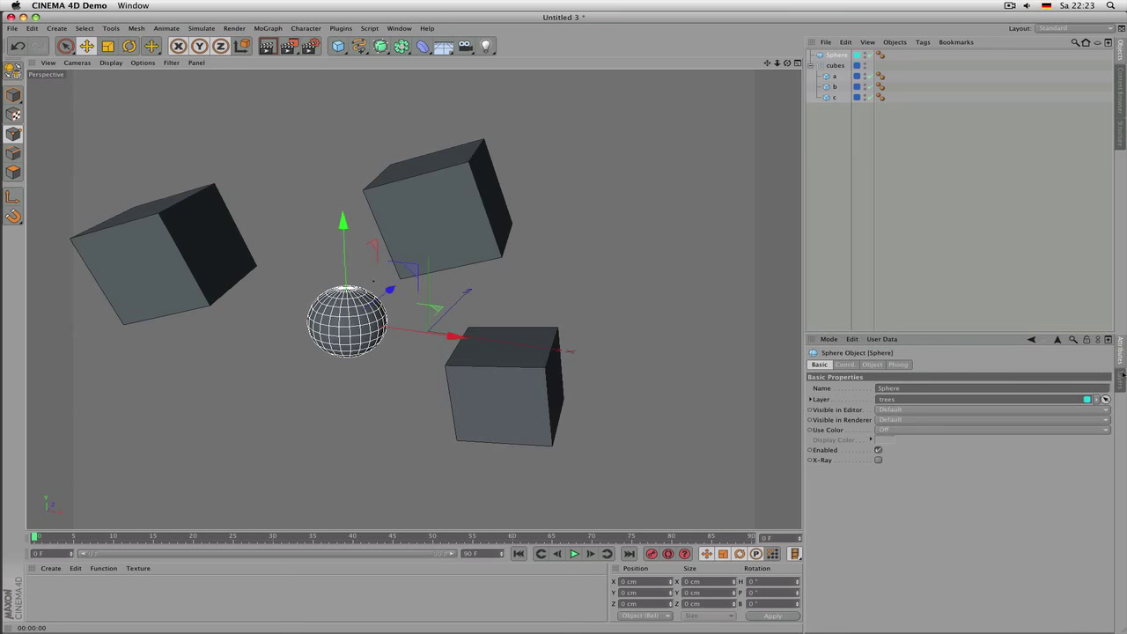
{"action": "left_click", "coordinate": [1124, 376]}
{"action": "left_click", "coordinate": [1123, 366]}
{"action": "left_click", "coordinate": [1124, 379]}
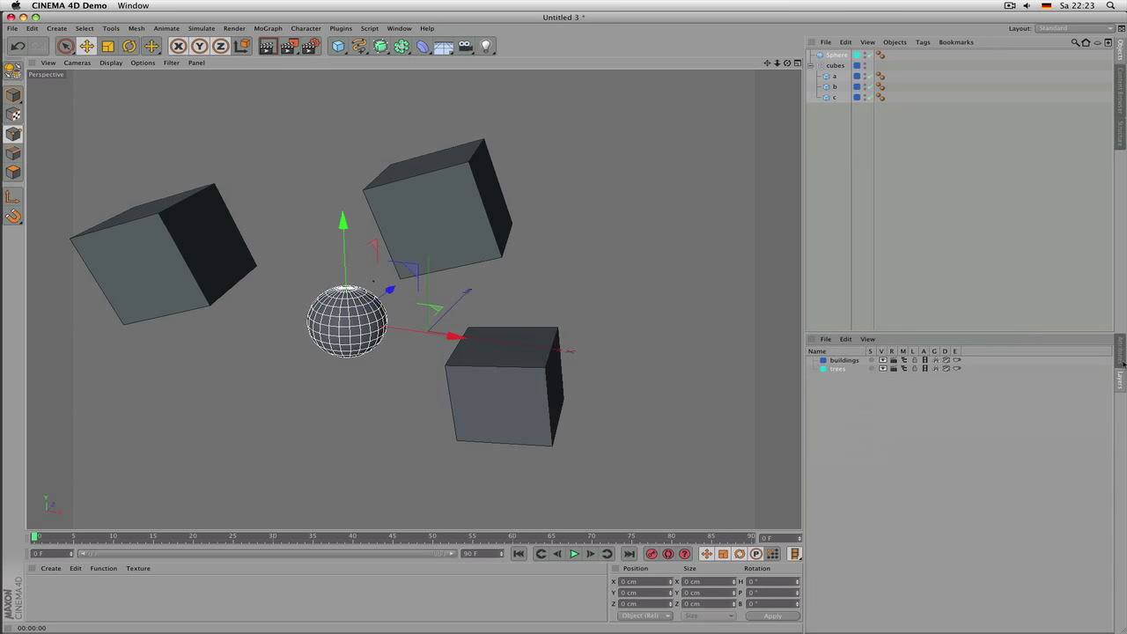
{"action": "left_click", "coordinate": [1124, 362]}
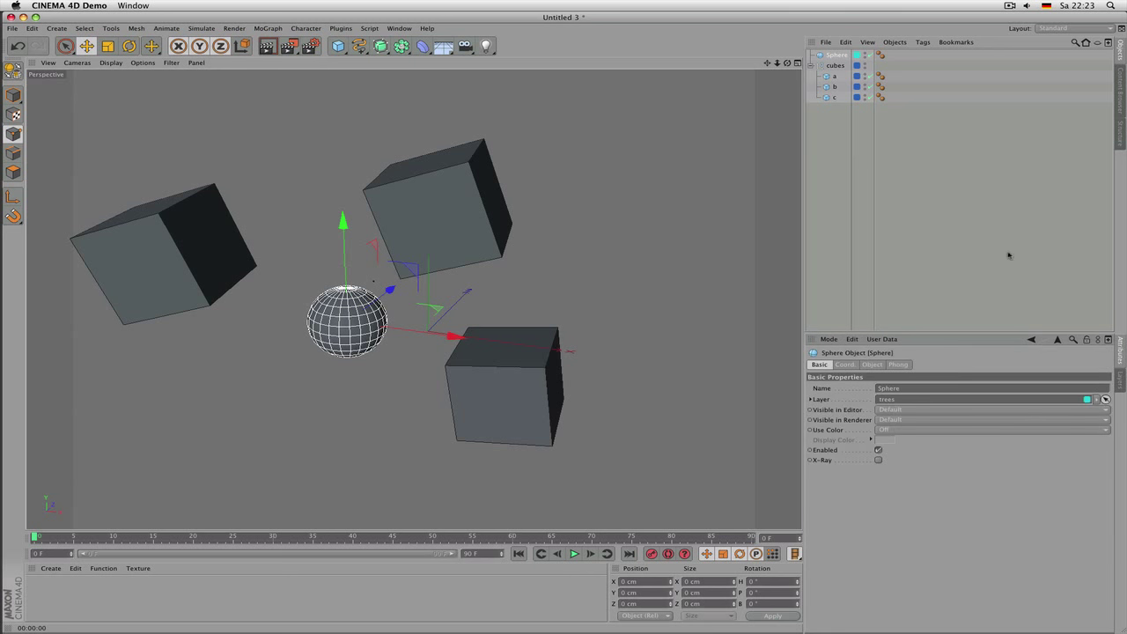
{"action": "left_click", "coordinate": [1121, 381]}
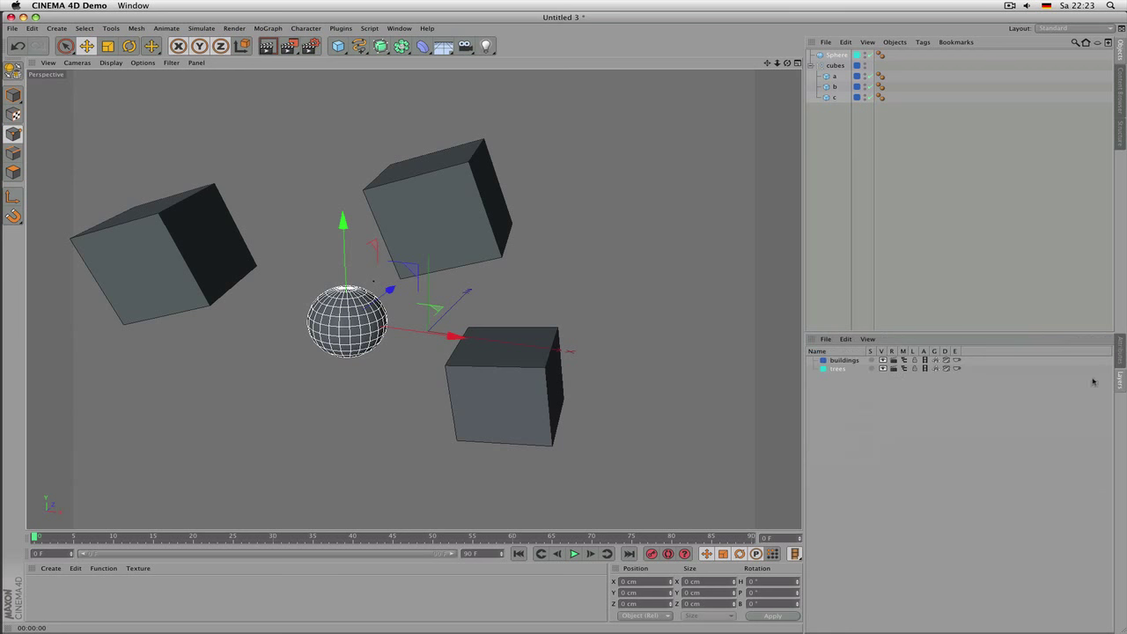
{"action": "left_click", "coordinate": [884, 361]}
{"action": "left_click", "coordinate": [883, 361]}
Step: Select the Sphere and cycle its editor-visibility dot back to Default
{"action": "left_click", "coordinate": [1120, 356]}
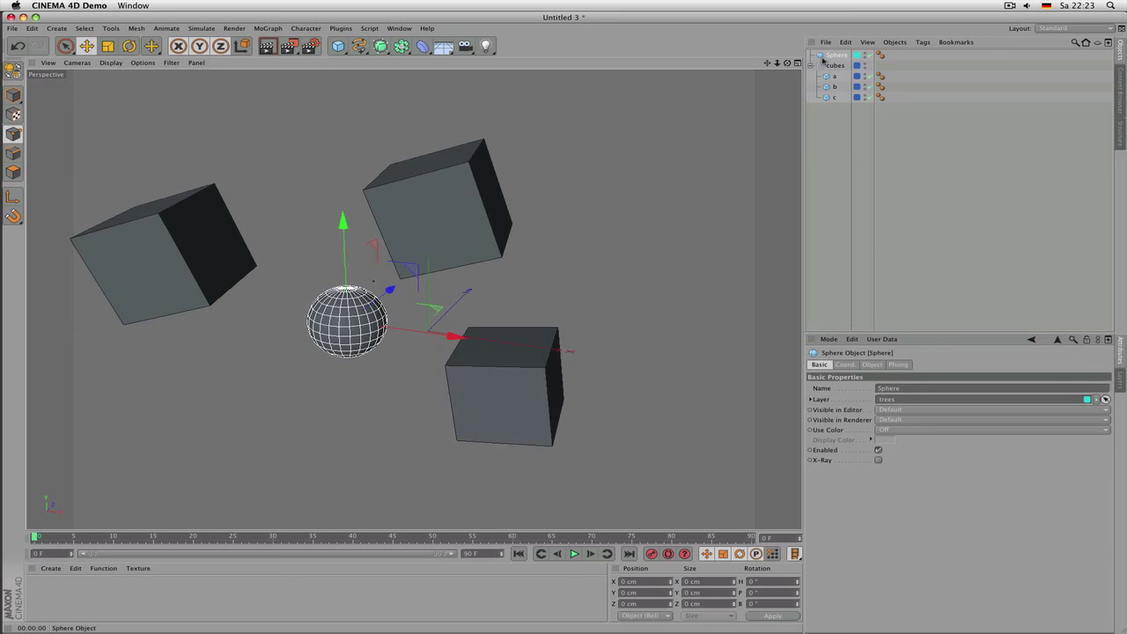
{"action": "left_click", "coordinate": [837, 60]}
{"action": "left_click", "coordinate": [838, 56]}
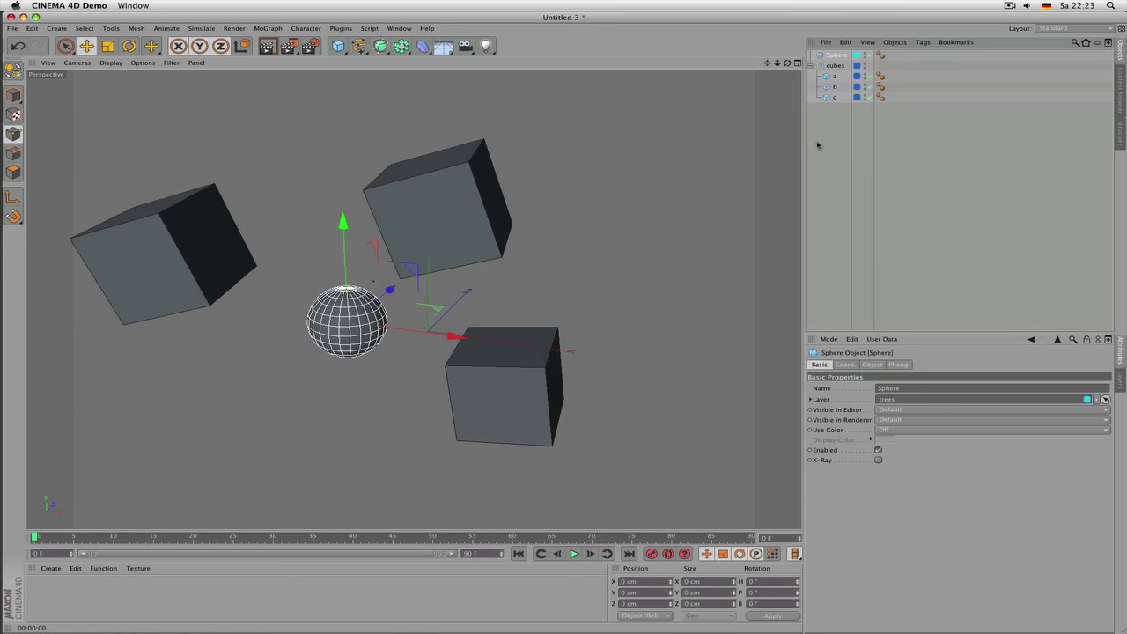
{"action": "left_click", "coordinate": [866, 55]}
{"action": "left_click", "coordinate": [866, 56]}
{"action": "left_click", "coordinate": [866, 55]}
{"action": "left_click", "coordinate": [866, 56]}
{"action": "left_click", "coordinate": [866, 55]}
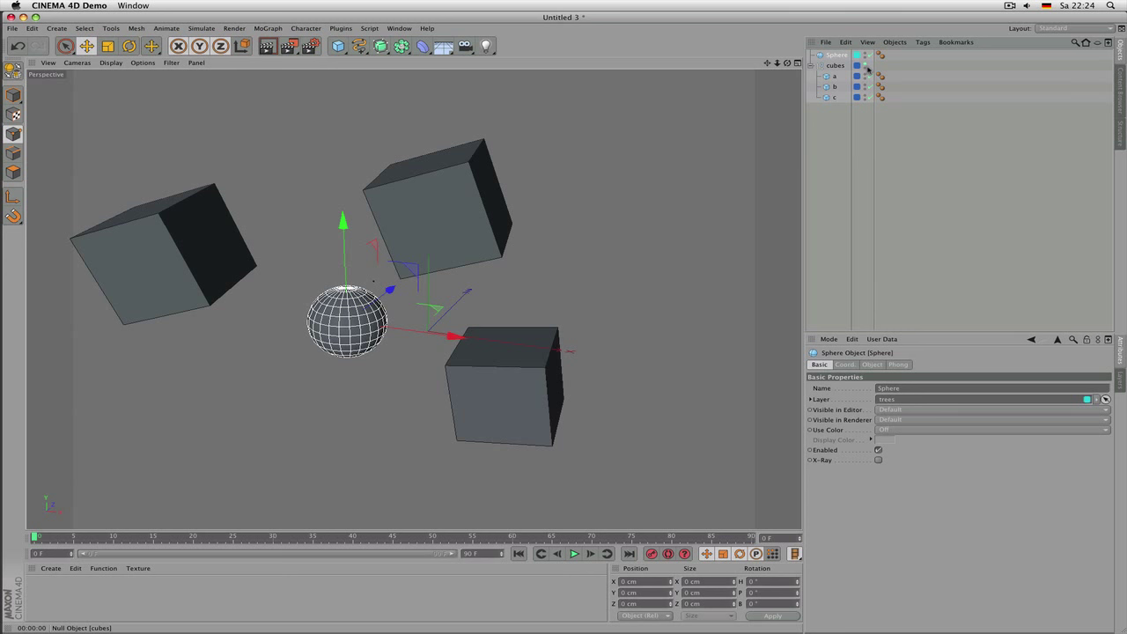
Step: Toggle the cubes group's and cube a's editor visibility, then return both to default
{"action": "left_click", "coordinate": [866, 64]}
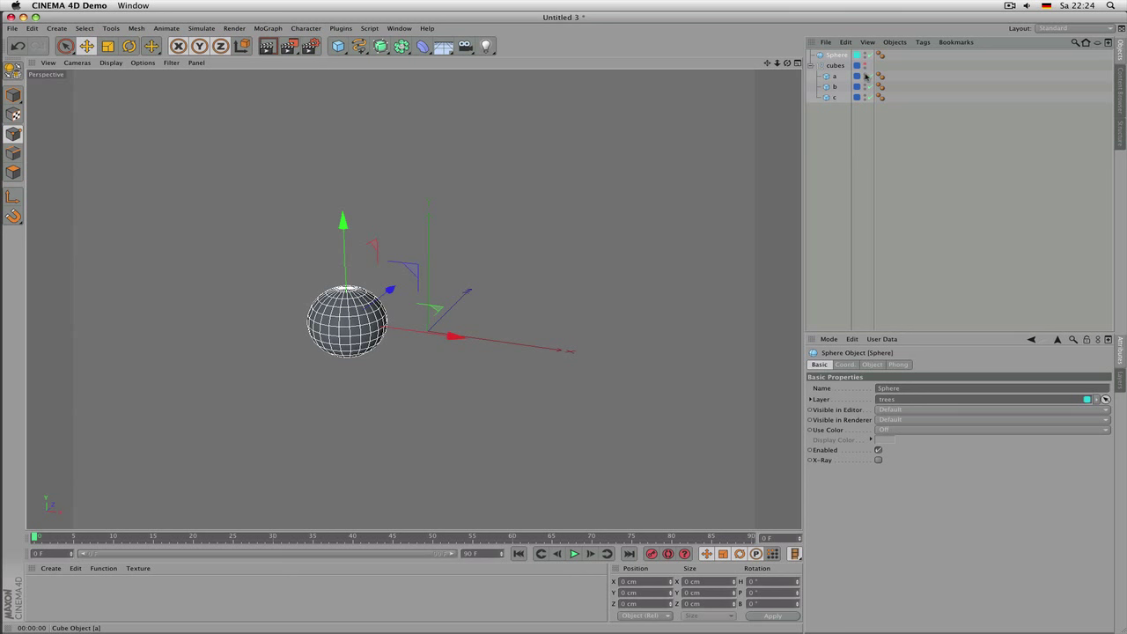
{"action": "left_click", "coordinate": [866, 75]}
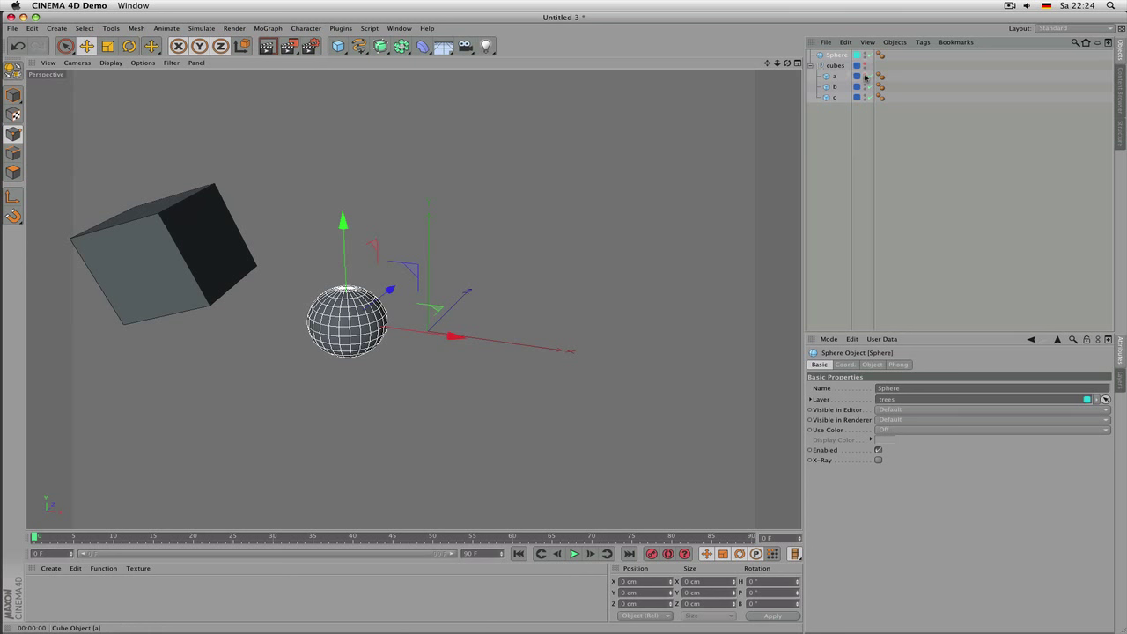
{"action": "left_click", "coordinate": [866, 76]}
{"action": "left_click", "coordinate": [866, 66]}
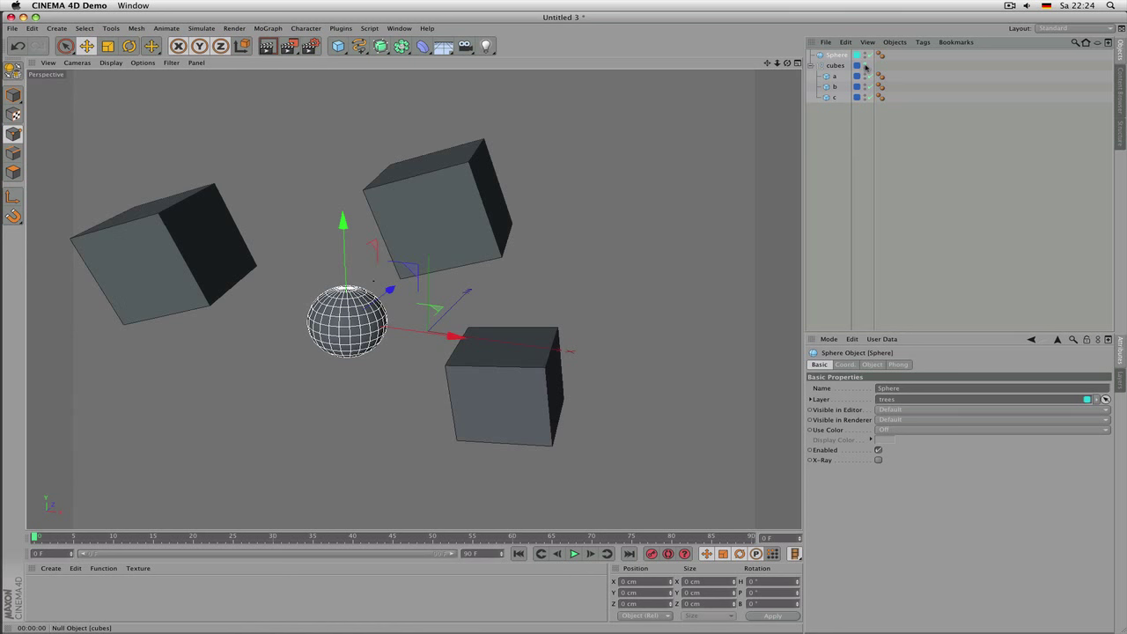
{"action": "left_click", "coordinate": [865, 67]}
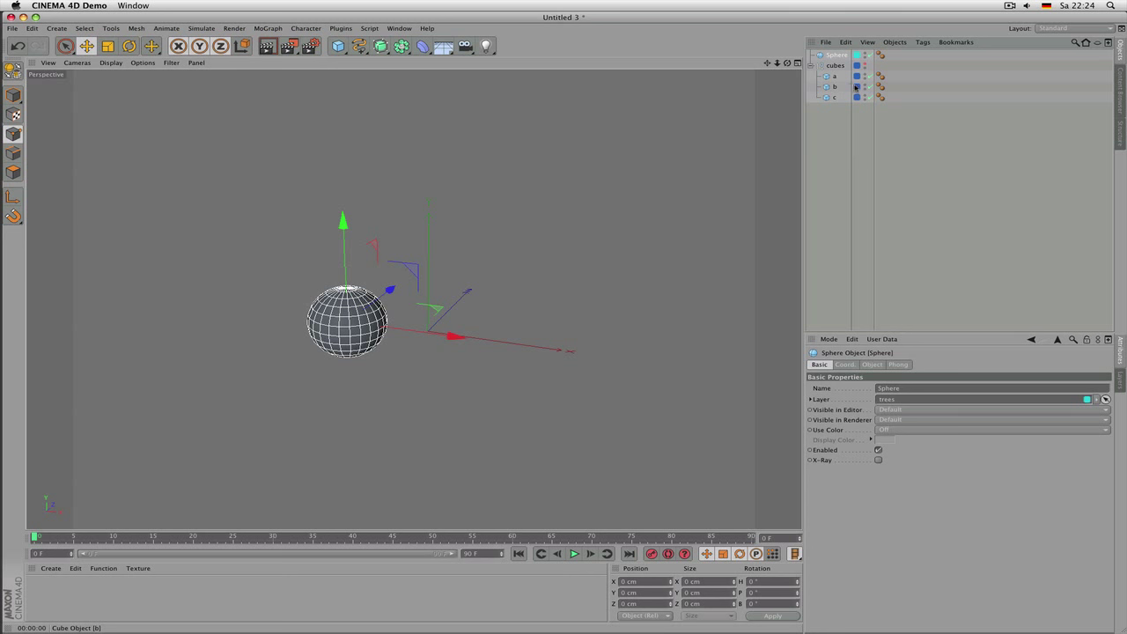
{"action": "left_click", "coordinate": [867, 76]}
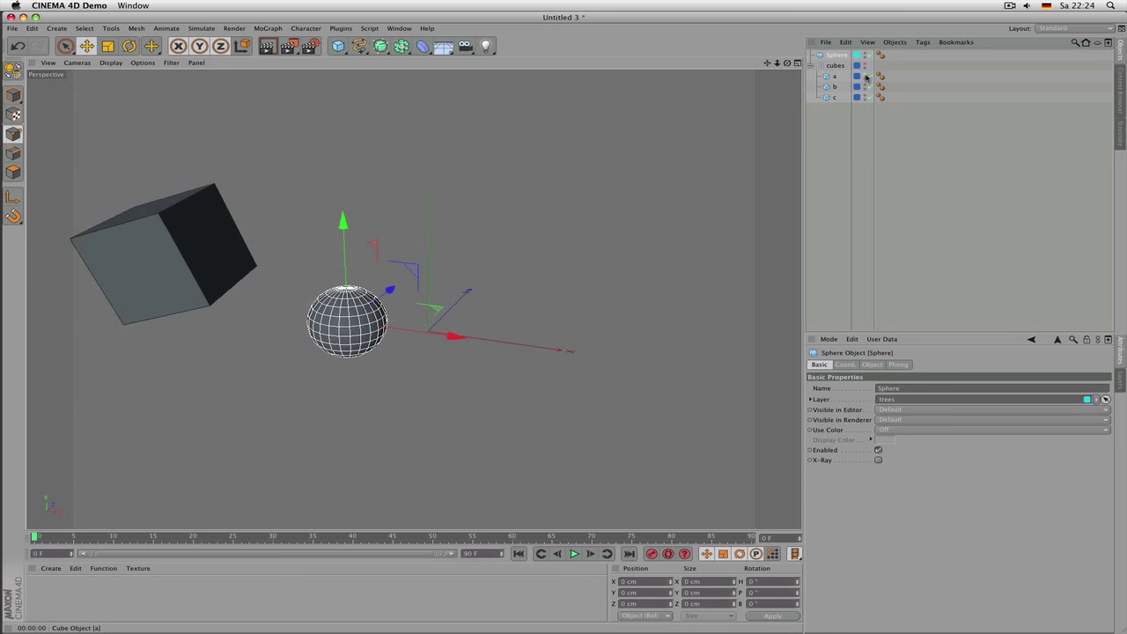
{"action": "left_click", "coordinate": [837, 80]}
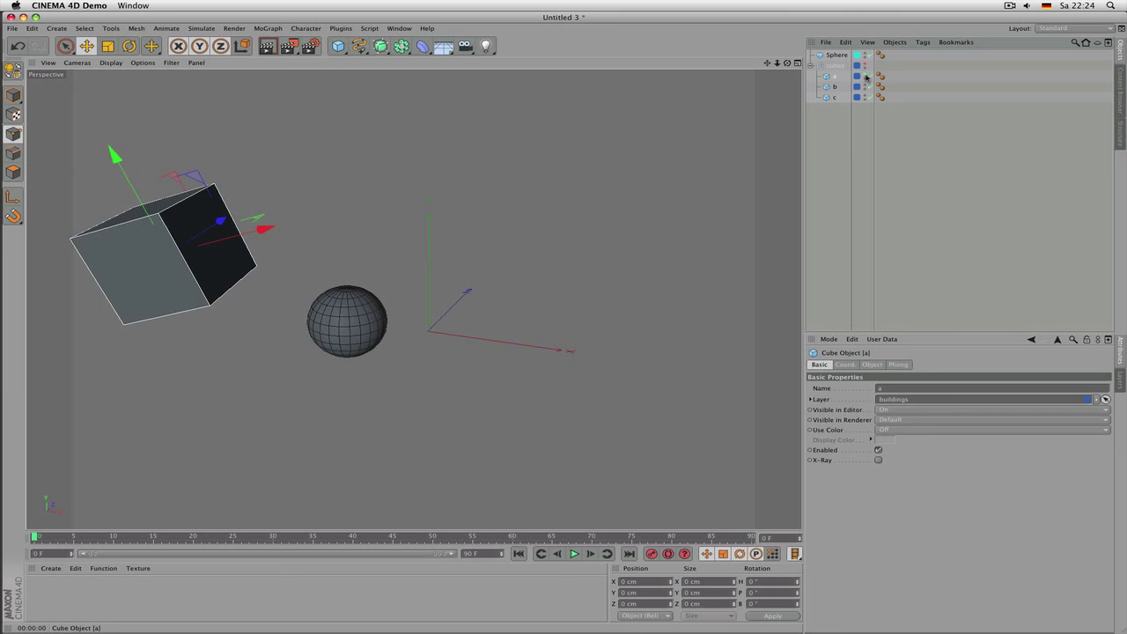
{"action": "left_click", "coordinate": [867, 76]}
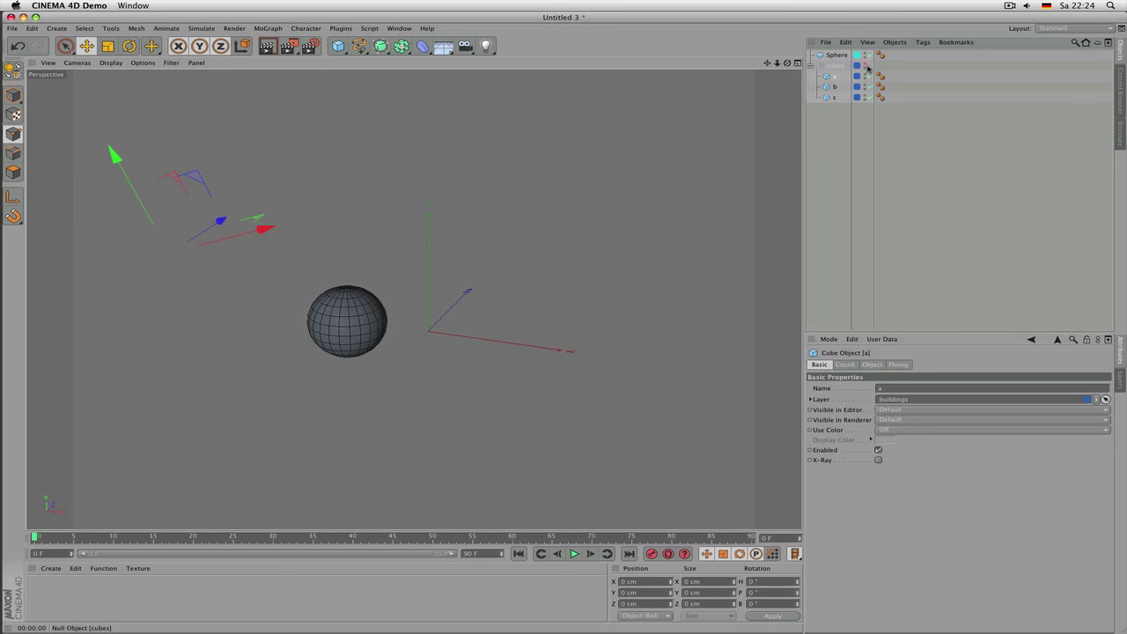
{"action": "left_click", "coordinate": [867, 66]}
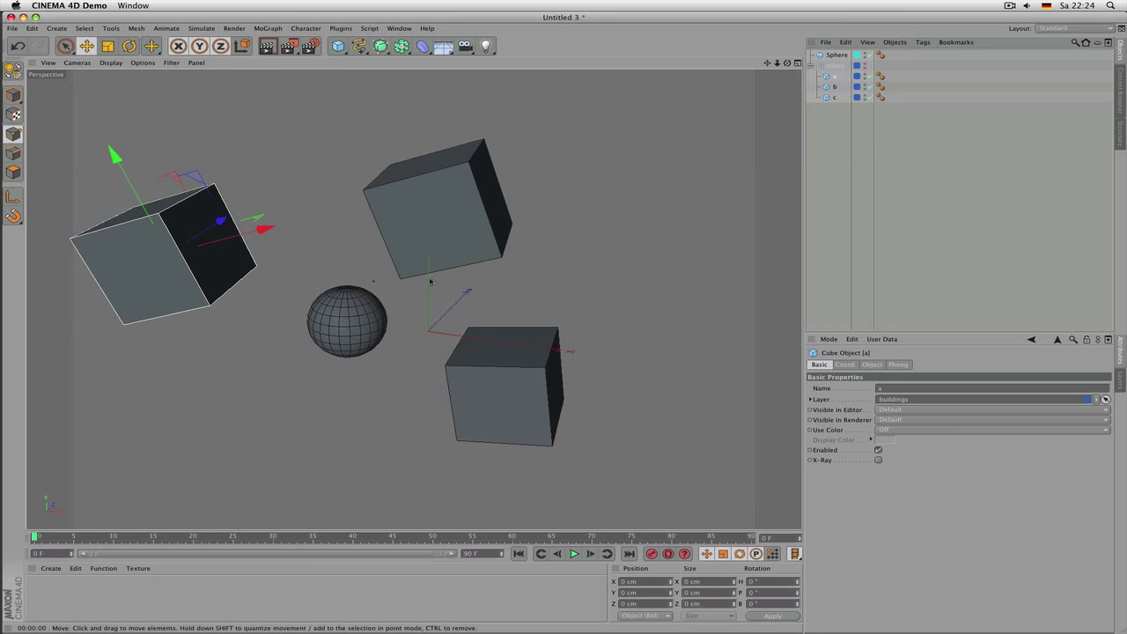
Step: Render previews with cube c hidden, then restore cube c and the sphere to visible
{"action": "key", "text": "super+r"}
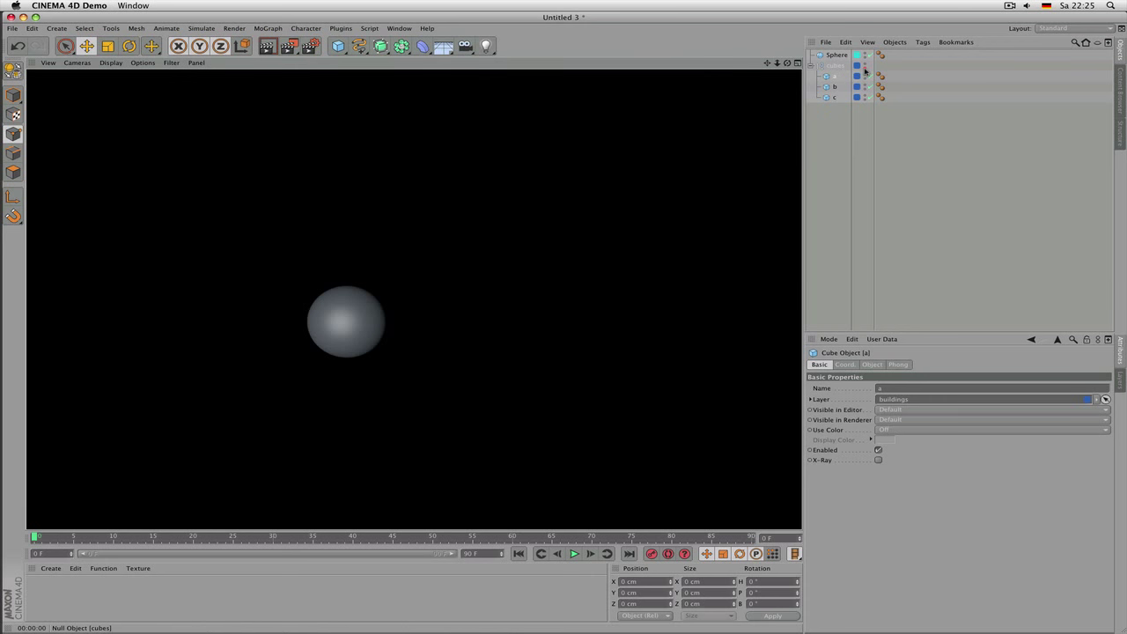
{"action": "left_click", "coordinate": [866, 69]}
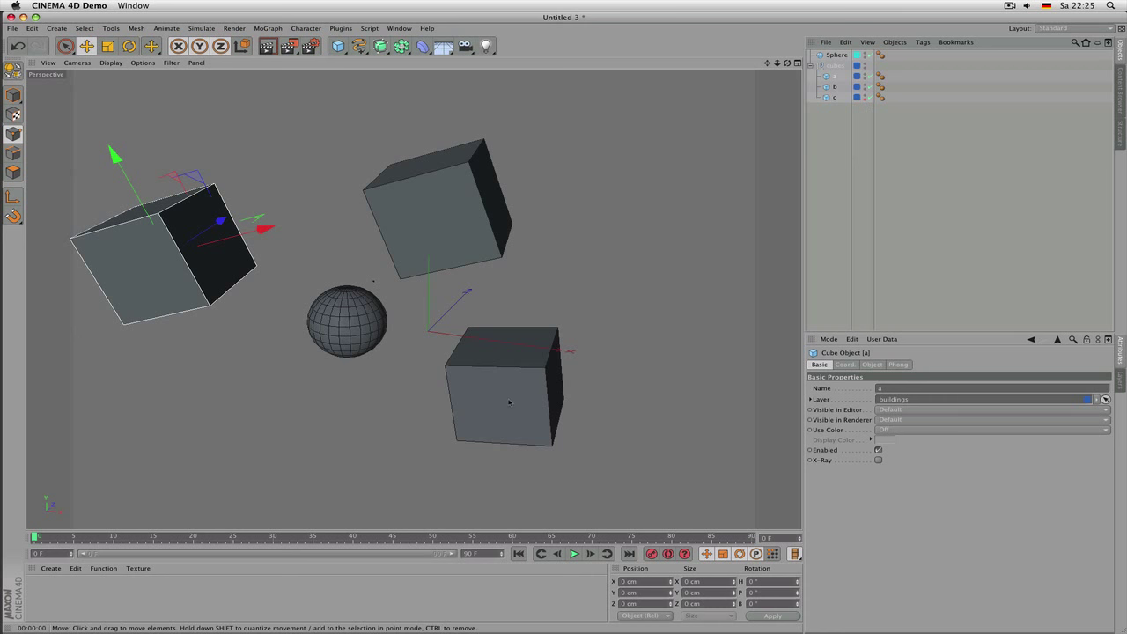
{"action": "key", "text": "super+r"}
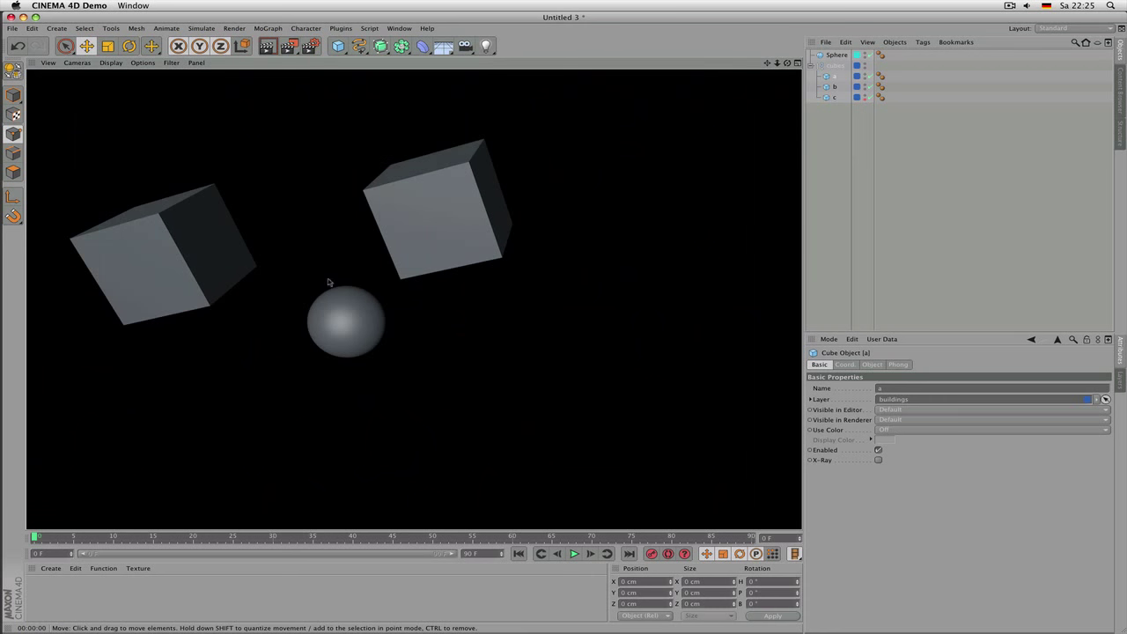
{"action": "left_click", "coordinate": [868, 98]}
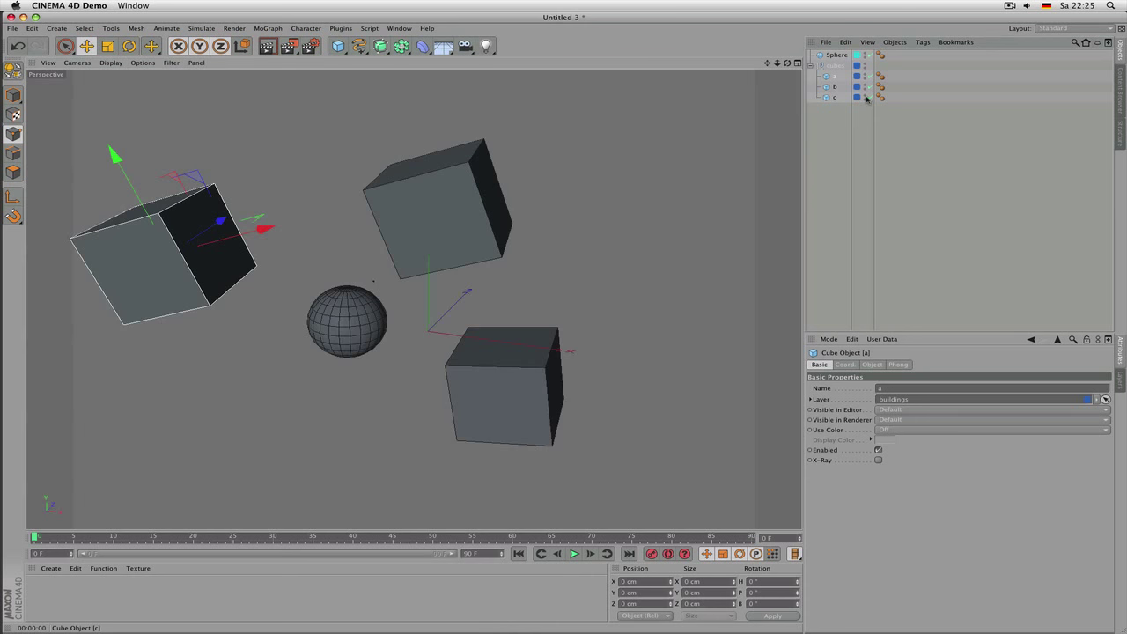
{"action": "left_click", "coordinate": [867, 98]}
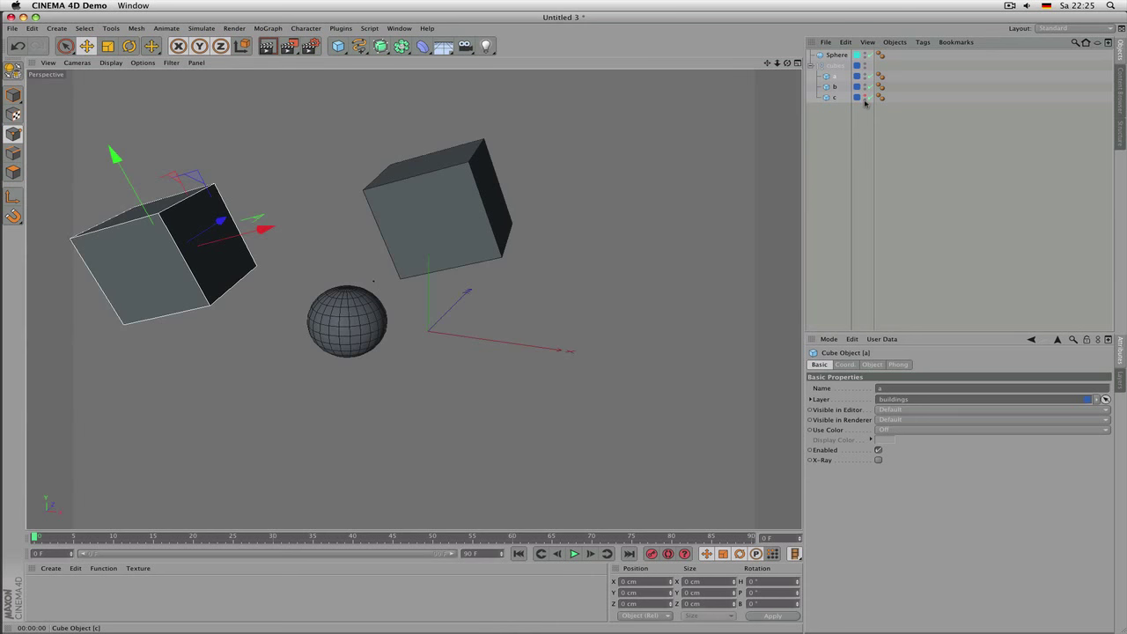
{"action": "key", "text": "super+r"}
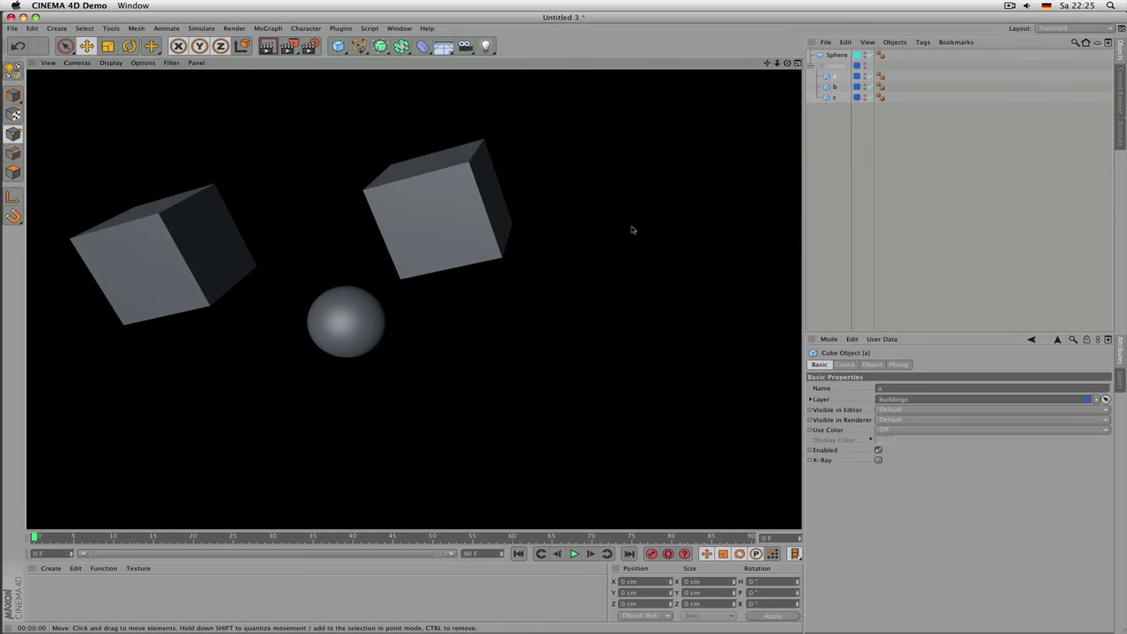
{"action": "left_click", "coordinate": [867, 100]}
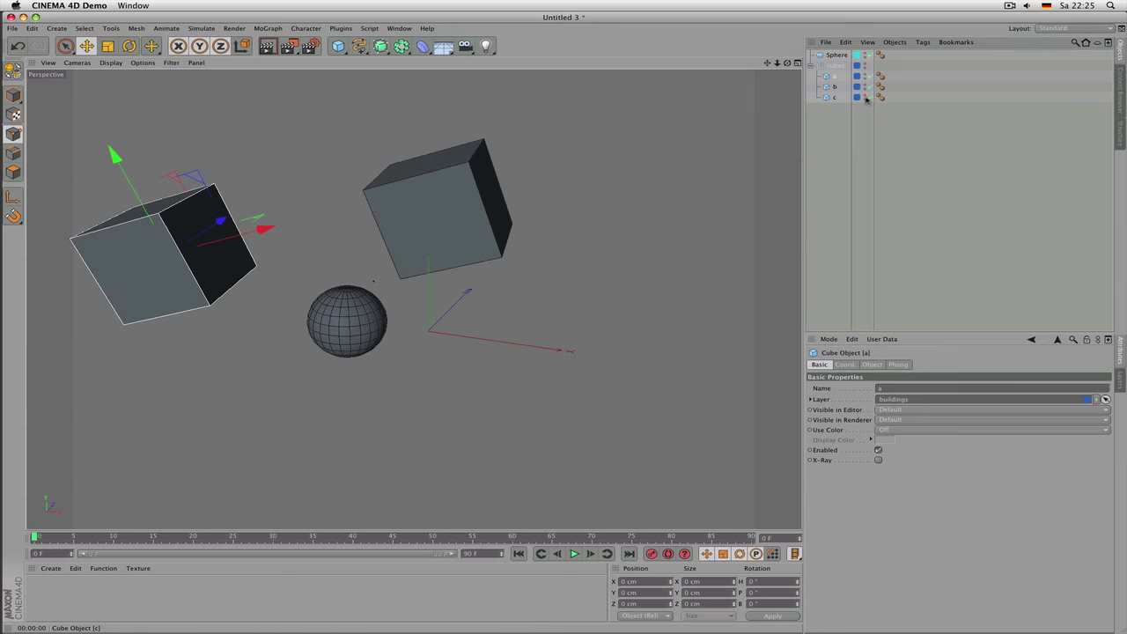
{"action": "left_click", "coordinate": [868, 97]}
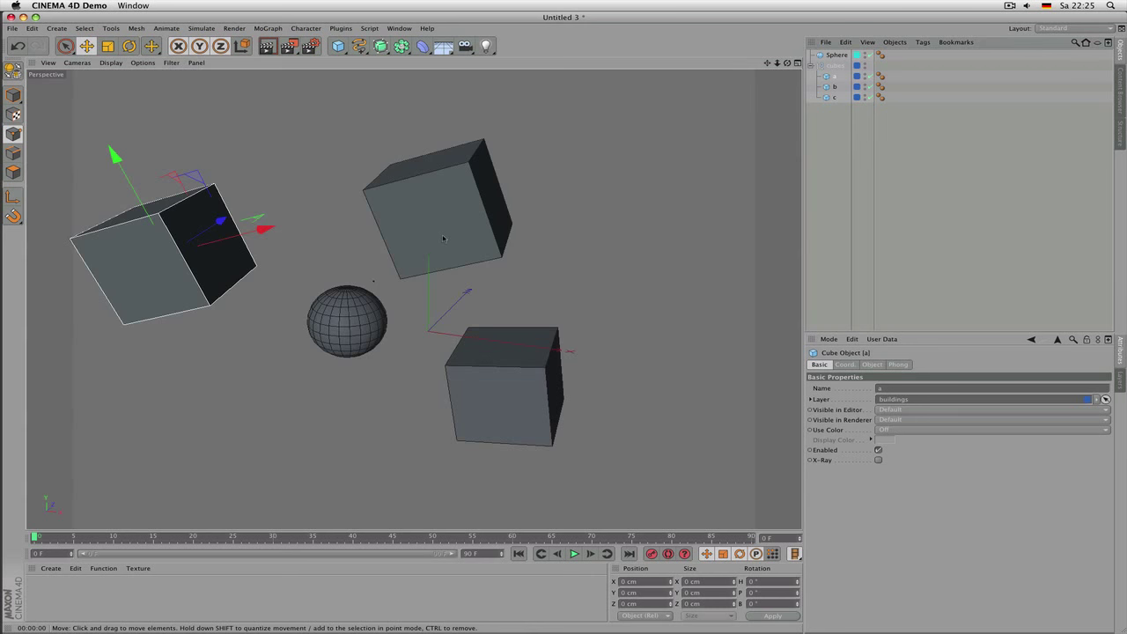
{"action": "left_click", "coordinate": [866, 54]}
{"action": "left_click", "coordinate": [867, 54]}
{"action": "left_click", "coordinate": [866, 54]}
{"action": "left_click", "coordinate": [867, 54]}
Step: Toggle the enable switches of cube a and cube b, leaving cube a enabled
{"action": "left_click", "coordinate": [872, 78]}
{"action": "left_click", "coordinate": [872, 78]}
{"action": "left_click", "coordinate": [872, 78]}
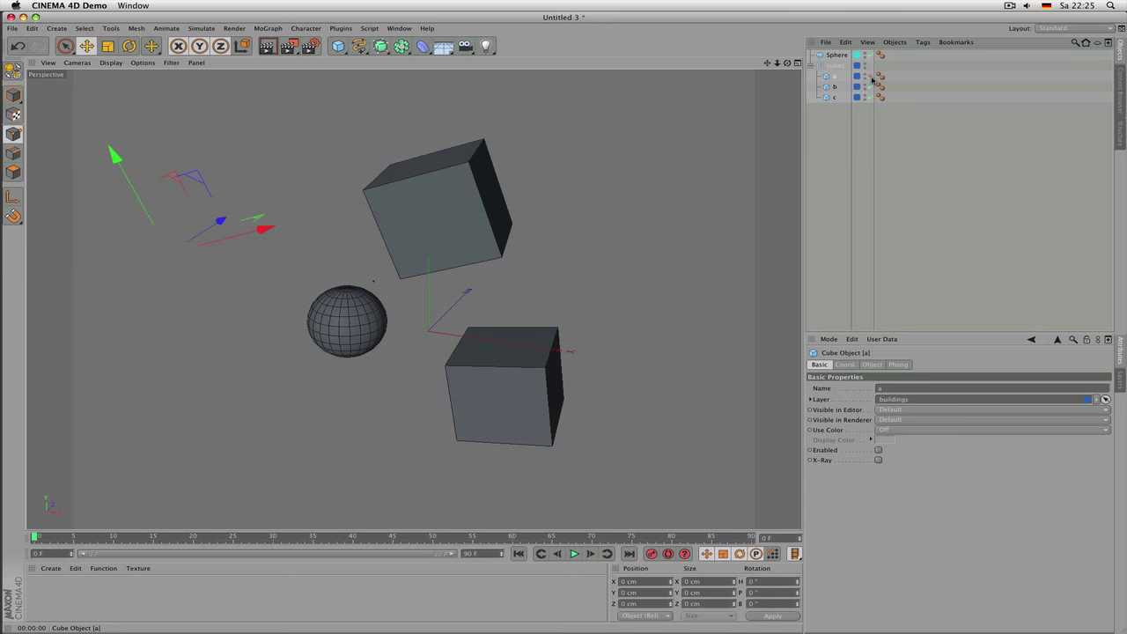
{"action": "left_click", "coordinate": [872, 79]}
{"action": "left_click", "coordinate": [872, 78]}
{"action": "left_click", "coordinate": [872, 87]}
{"action": "left_click", "coordinate": [872, 78]}
{"action": "left_click", "coordinate": [872, 86]}
{"action": "left_click", "coordinate": [872, 79]}
{"action": "left_click", "coordinate": [872, 79]}
{"action": "left_click", "coordinate": [872, 79]}
{"action": "left_click", "coordinate": [870, 79]}
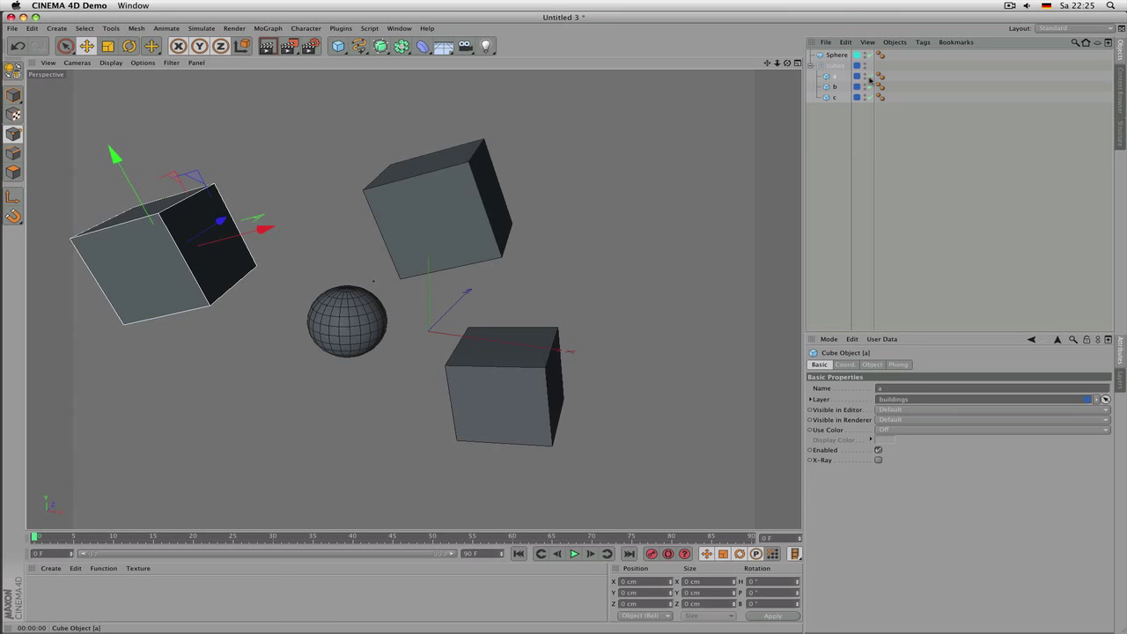
Step: Test cube a's editor and render visibility with renders, then restore it and select the sphere
{"action": "left_click", "coordinate": [866, 76]}
{"action": "left_click", "coordinate": [866, 81]}
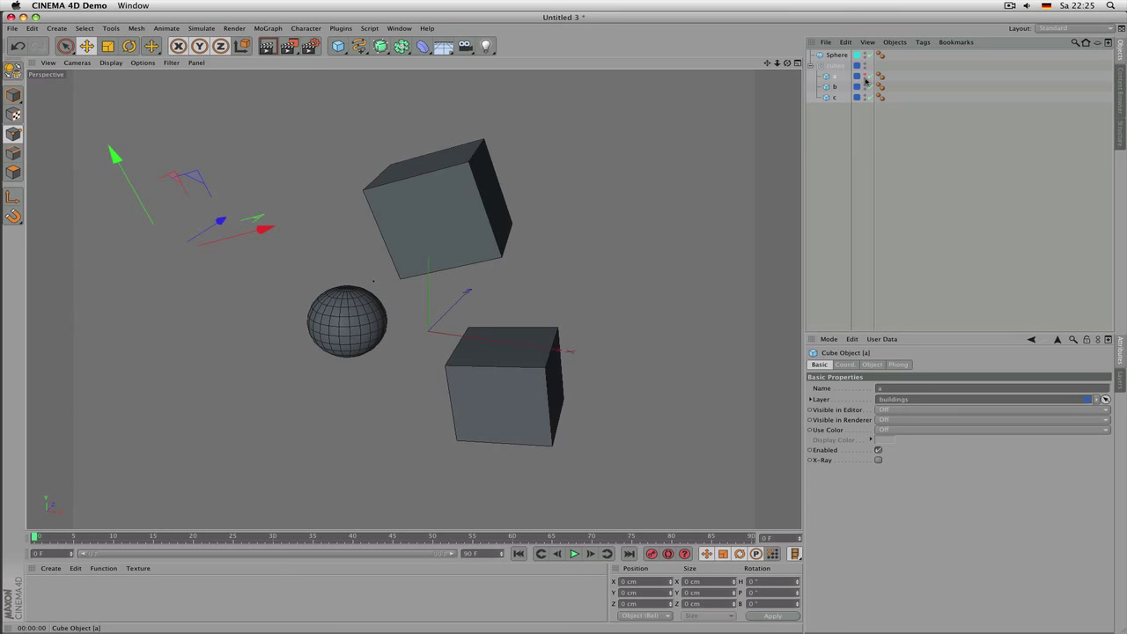
{"action": "left_click", "coordinate": [867, 81]}
{"action": "left_click", "coordinate": [867, 81]}
{"action": "left_click", "coordinate": [867, 81]}
{"action": "left_click", "coordinate": [866, 81]}
{"action": "left_click", "coordinate": [870, 77]}
{"action": "key", "text": "ctrl+r"}
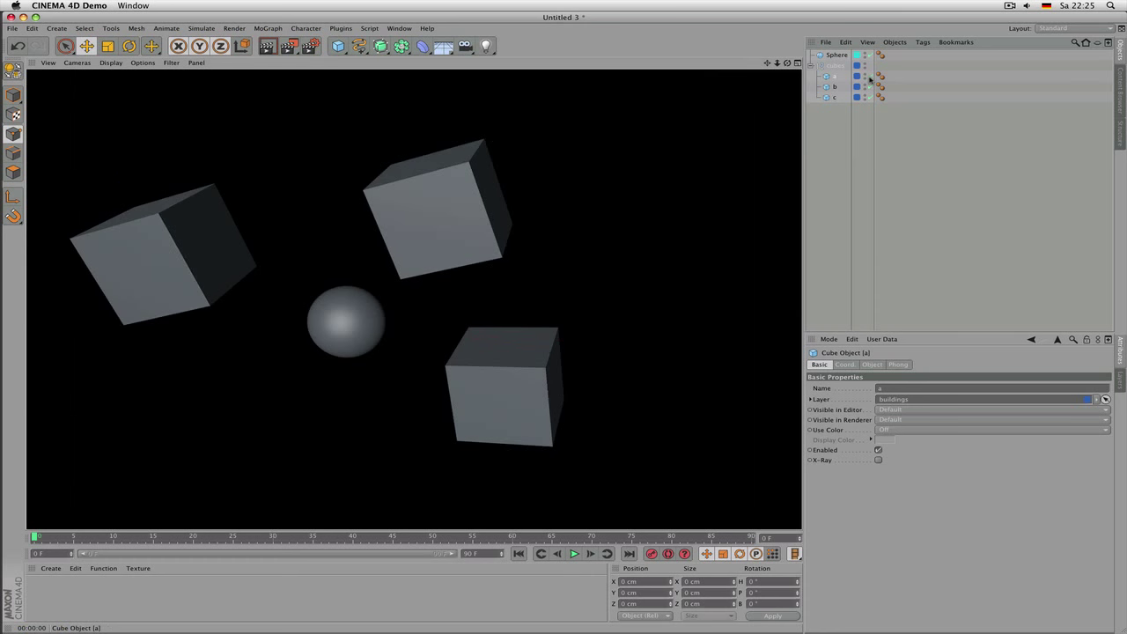
{"action": "left_click", "coordinate": [870, 76]}
{"action": "key", "text": "ctrl+r"}
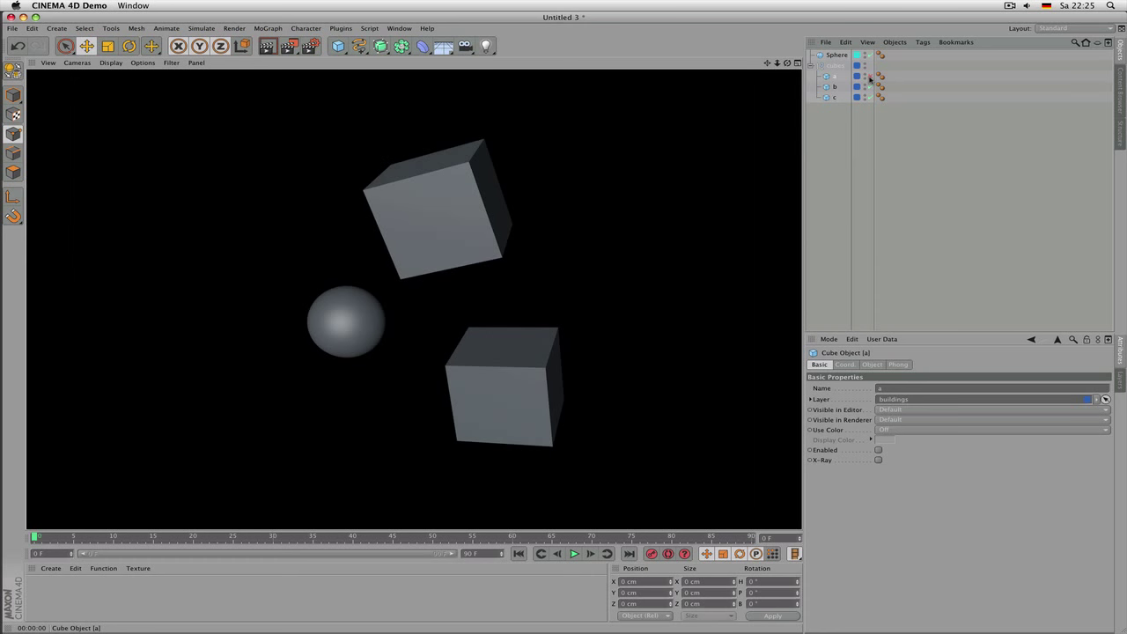
{"action": "left_click", "coordinate": [870, 77]}
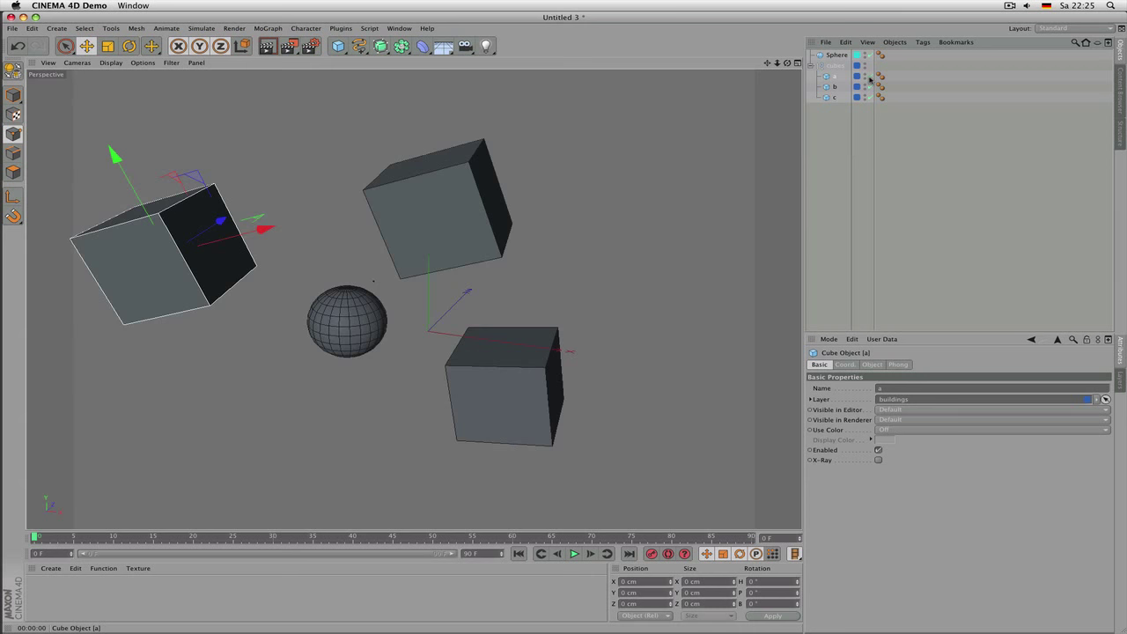
{"action": "left_click", "coordinate": [836, 56]}
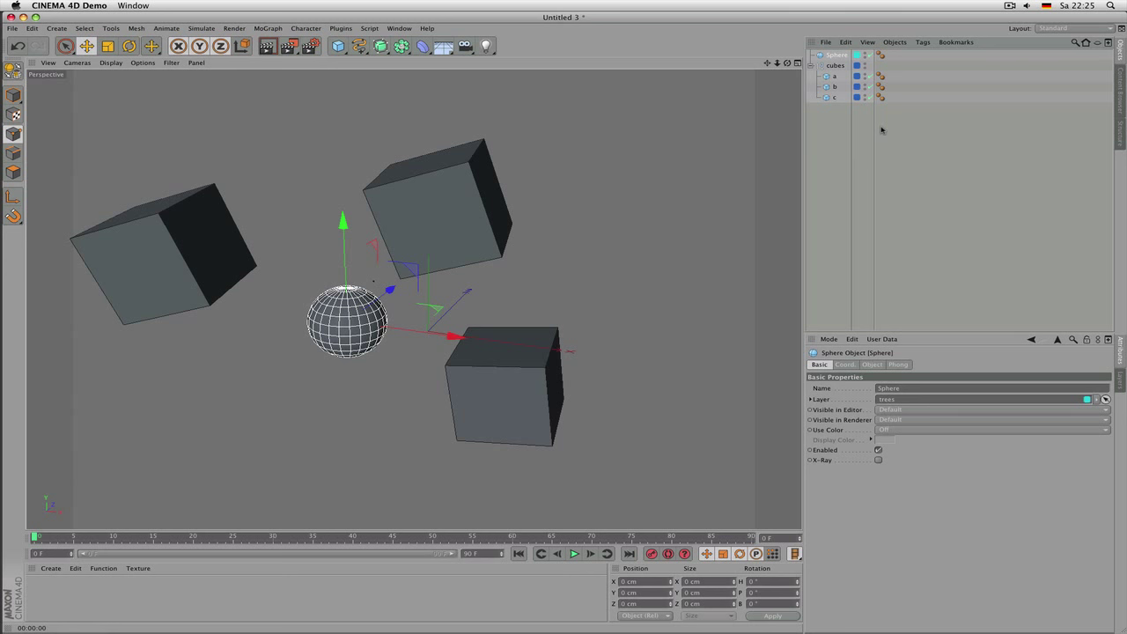
Step: In the layer list, toggle the buildings layer's viewport visibility, leaving its cubes shown
{"action": "left_click", "coordinate": [1122, 380]}
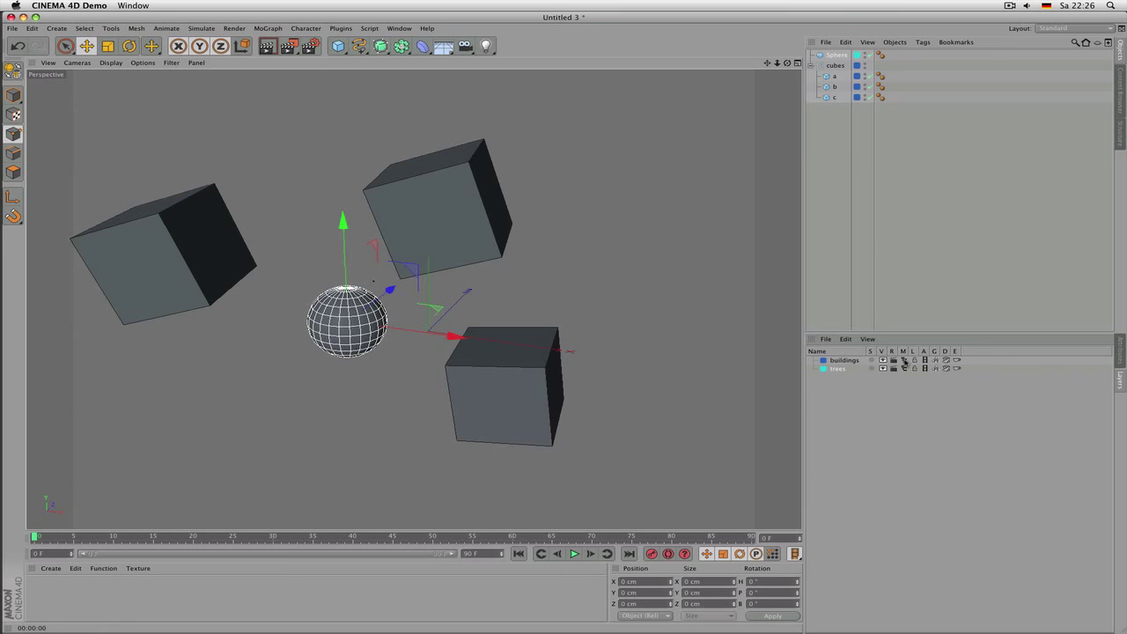
{"action": "left_click", "coordinate": [884, 361]}
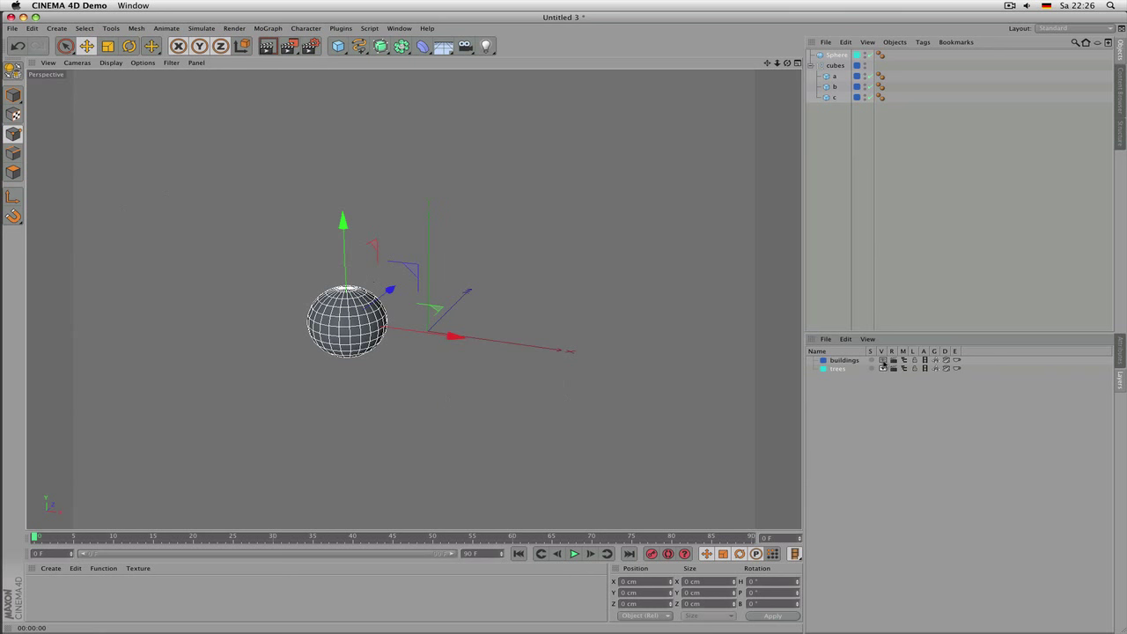
{"action": "left_click", "coordinate": [883, 360]}
{"action": "left_click", "coordinate": [883, 360]}
{"action": "left_click", "coordinate": [883, 360]}
{"action": "left_click", "coordinate": [883, 360]}
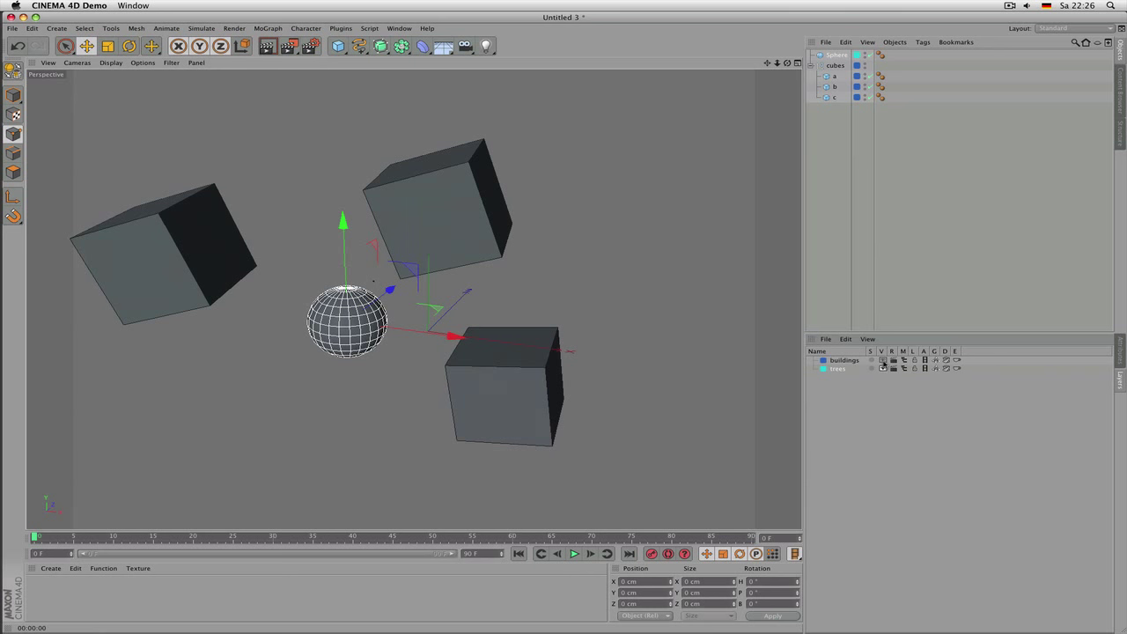
{"action": "left_click", "coordinate": [883, 360]}
{"action": "left_click", "coordinate": [883, 360]}
{"action": "left_click", "coordinate": [884, 360]}
{"action": "left_click", "coordinate": [883, 360]}
Step: Toggle the buildings layer's render and Object Manager listing switches, keeping its objects listed
{"action": "left_click", "coordinate": [892, 361]}
{"action": "left_click", "coordinate": [893, 361]}
{"action": "left_click", "coordinate": [892, 360]}
{"action": "left_click", "coordinate": [903, 360]}
{"action": "left_click", "coordinate": [903, 360]}
{"action": "left_click", "coordinate": [903, 360]}
{"action": "left_click", "coordinate": [903, 360]}
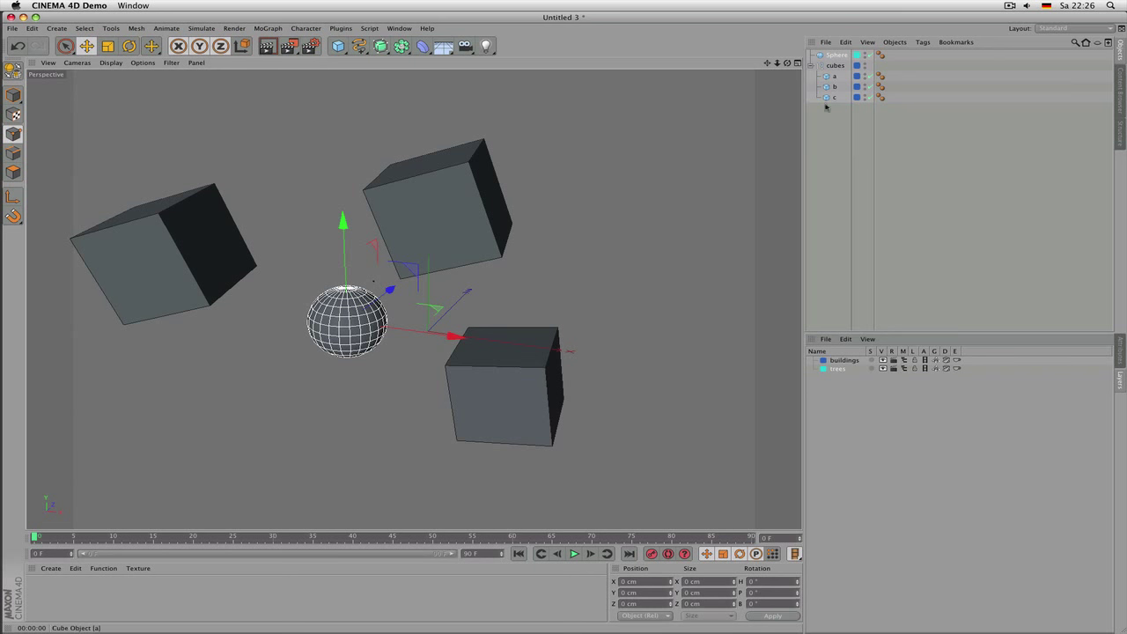
{"action": "left_click", "coordinate": [904, 361]}
{"action": "left_click", "coordinate": [905, 362]}
{"action": "left_click", "coordinate": [904, 361]}
{"action": "left_click", "coordinate": [904, 361]}
{"action": "left_click", "coordinate": [904, 361]}
{"action": "left_click", "coordinate": [905, 361]}
{"action": "left_click", "coordinate": [905, 362]}
{"action": "left_click", "coordinate": [904, 362]}
Step: Lock the buildings layer, test selecting the locked cubes group, then unlock and select the layer
{"action": "left_click", "coordinate": [915, 361]}
{"action": "left_click", "coordinate": [915, 361]}
{"action": "left_click", "coordinate": [915, 361]}
{"action": "left_click", "coordinate": [916, 361]}
{"action": "left_click", "coordinate": [915, 361]}
{"action": "left_click", "coordinate": [832, 67]}
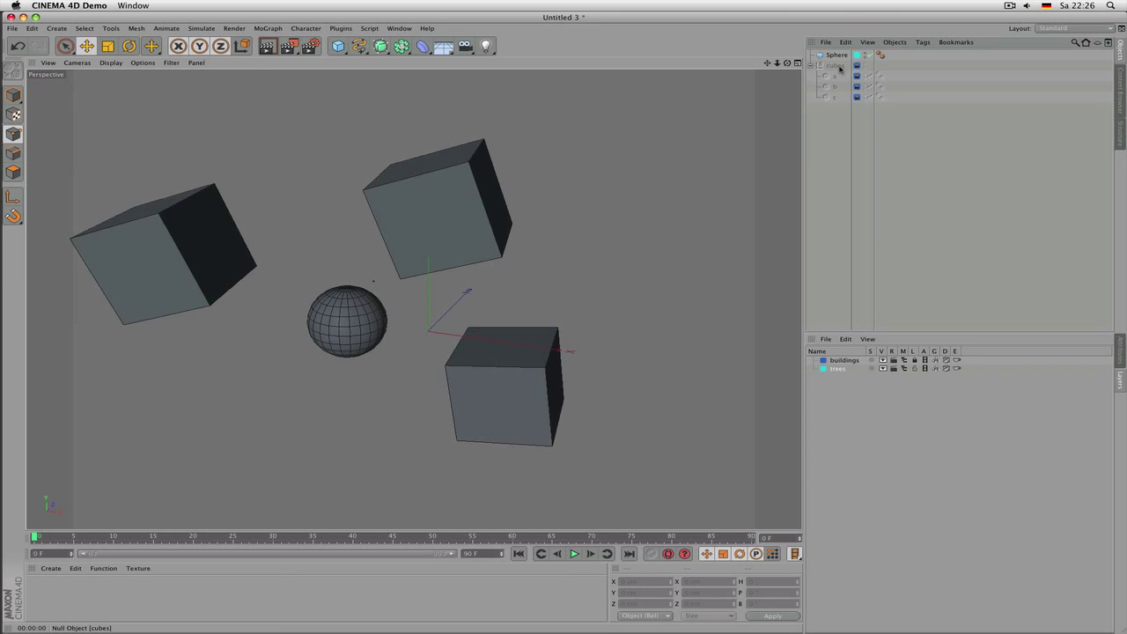
{"action": "left_click", "coordinate": [916, 360]}
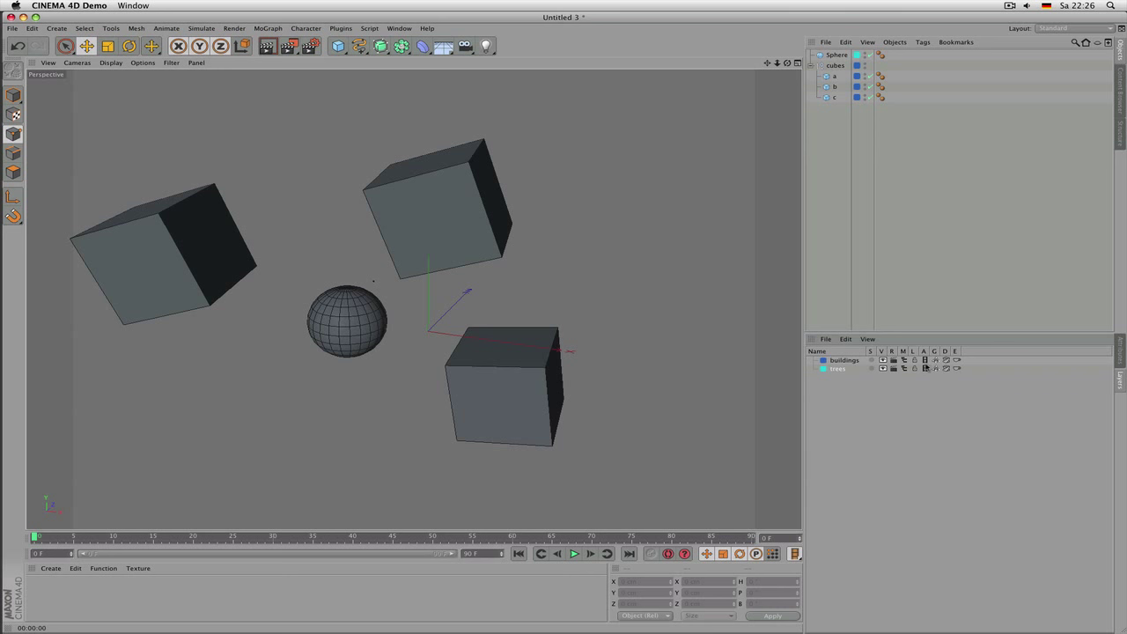
{"action": "left_click", "coordinate": [829, 361]}
Step: Match the buildings layer's animation switch to the trees layer, then return to Attributes
{"action": "left_click", "coordinate": [926, 360]}
{"action": "left_click", "coordinate": [882, 362]}
{"action": "left_click", "coordinate": [883, 361]}
{"action": "left_click", "coordinate": [1124, 353]}
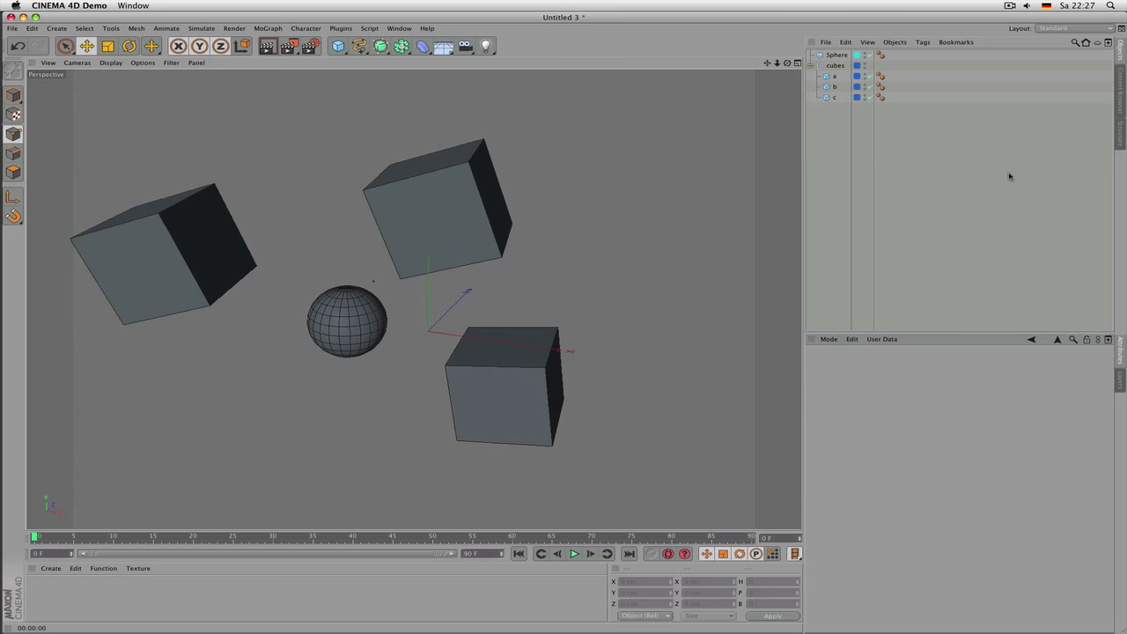
Step: Select the Phong tags of cube a and cube b, ending on the sphere's Phong tag
{"action": "left_click", "coordinate": [833, 55]}
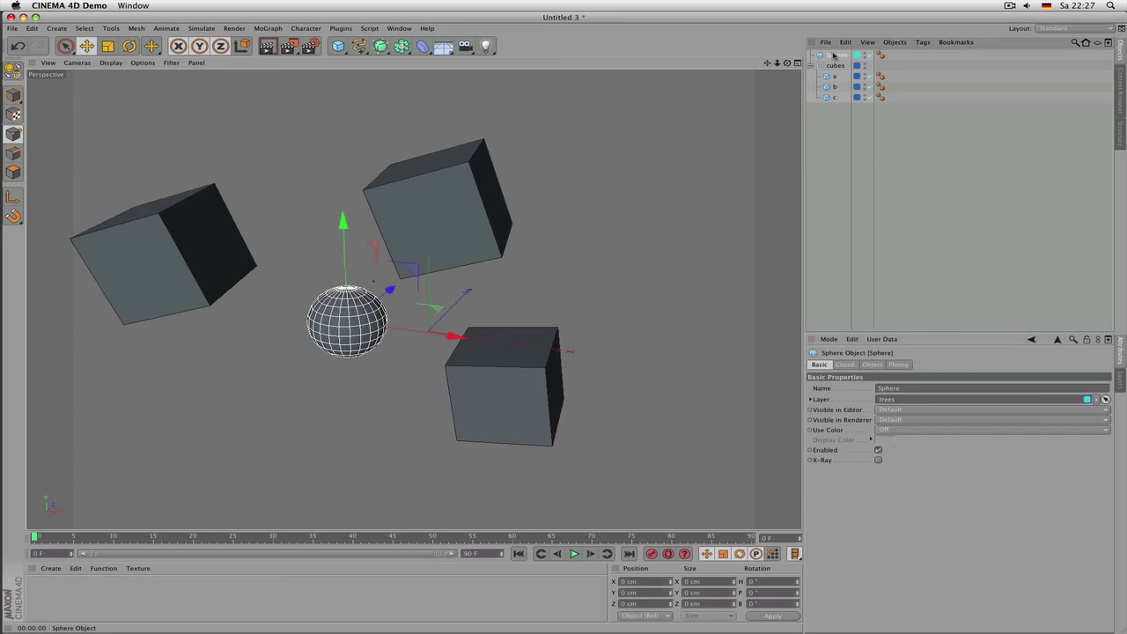
{"action": "left_click", "coordinate": [880, 56]}
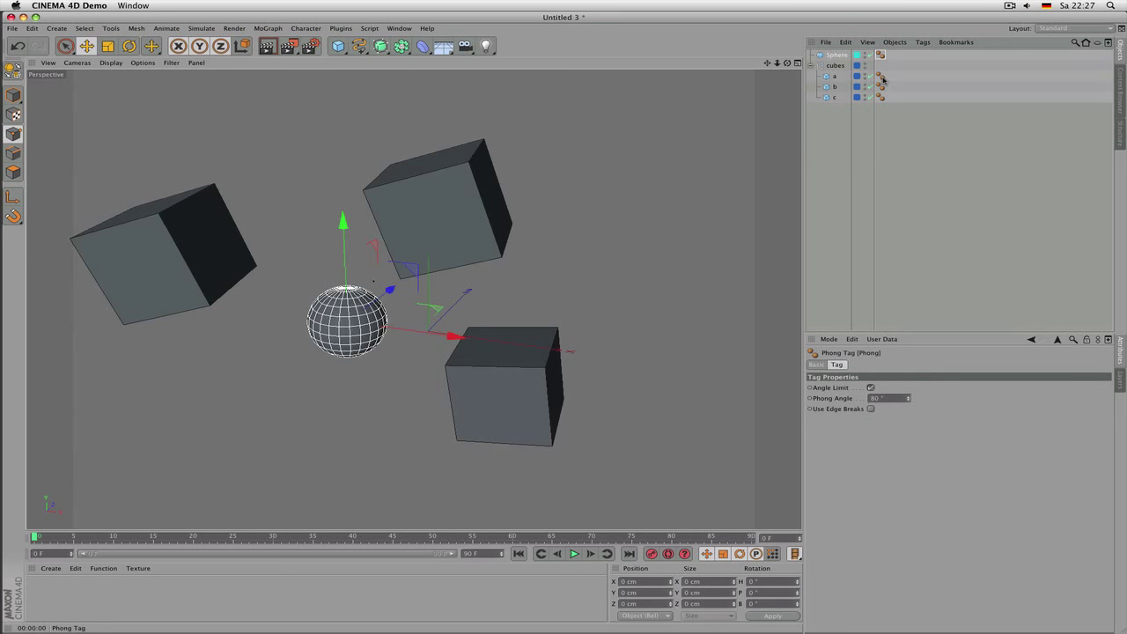
{"action": "left_click", "coordinate": [880, 77]}
{"action": "left_click", "coordinate": [886, 88]}
{"action": "left_click", "coordinate": [882, 87]}
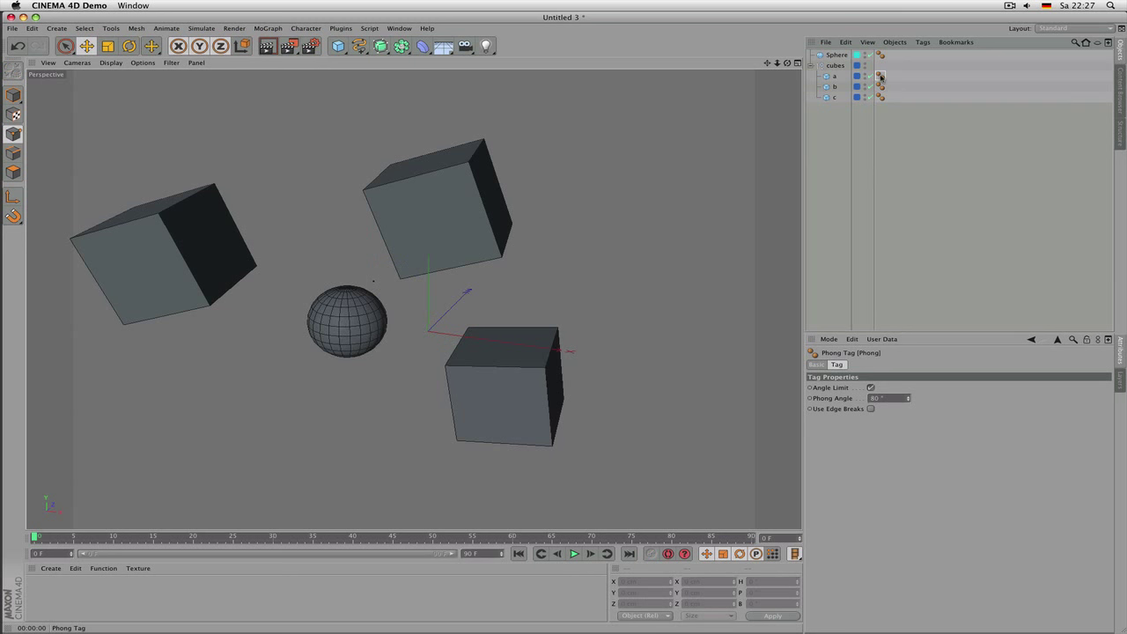
{"action": "left_click", "coordinate": [881, 56]}
Step: Keep Angle Limit on, drag the Phong Angle from 80° down to about 1°, and render
{"action": "scroll", "coordinate": [339, 321], "scroll_direction": "up", "scroll_amount": 5}
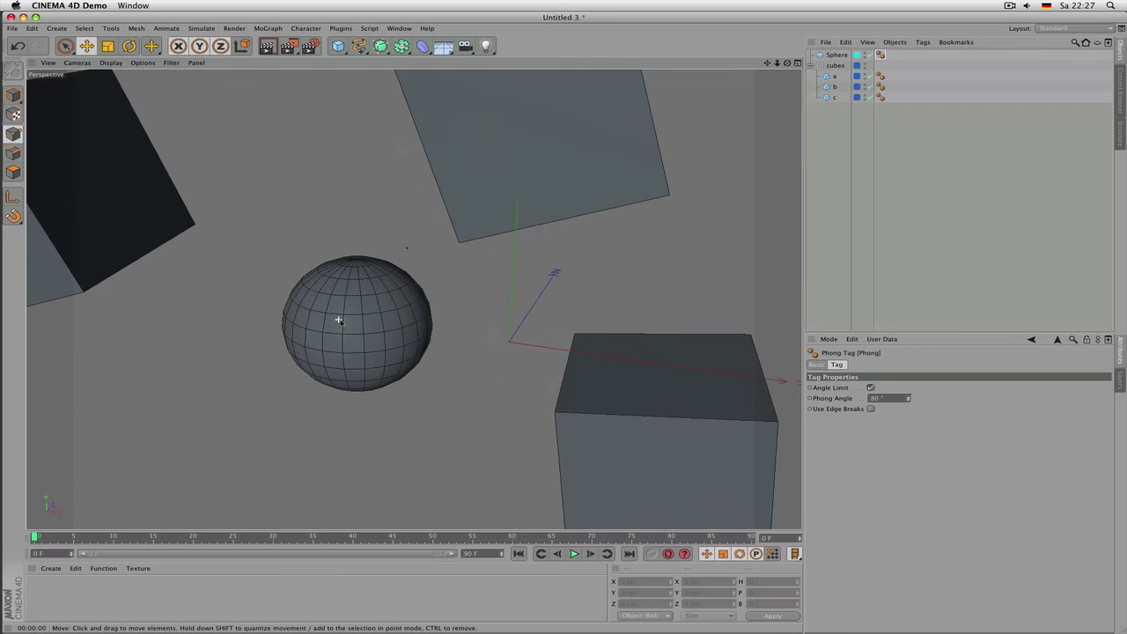
{"action": "scroll", "coordinate": [339, 321], "scroll_direction": "up", "scroll_amount": 6}
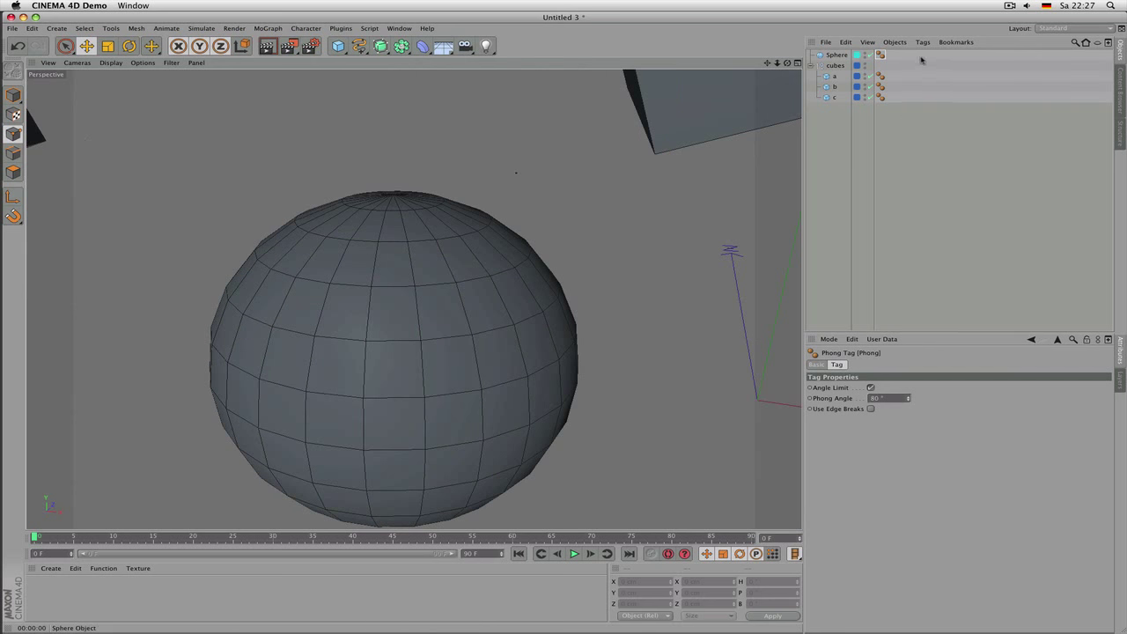
{"action": "left_click", "coordinate": [871, 388]}
{"action": "left_click", "coordinate": [871, 388]}
{"action": "left_click", "coordinate": [886, 400]}
{"action": "key", "text": "Return"}
{"action": "left_click_drag", "start_coordinate": [908, 398], "coordinate": [908, 436]}
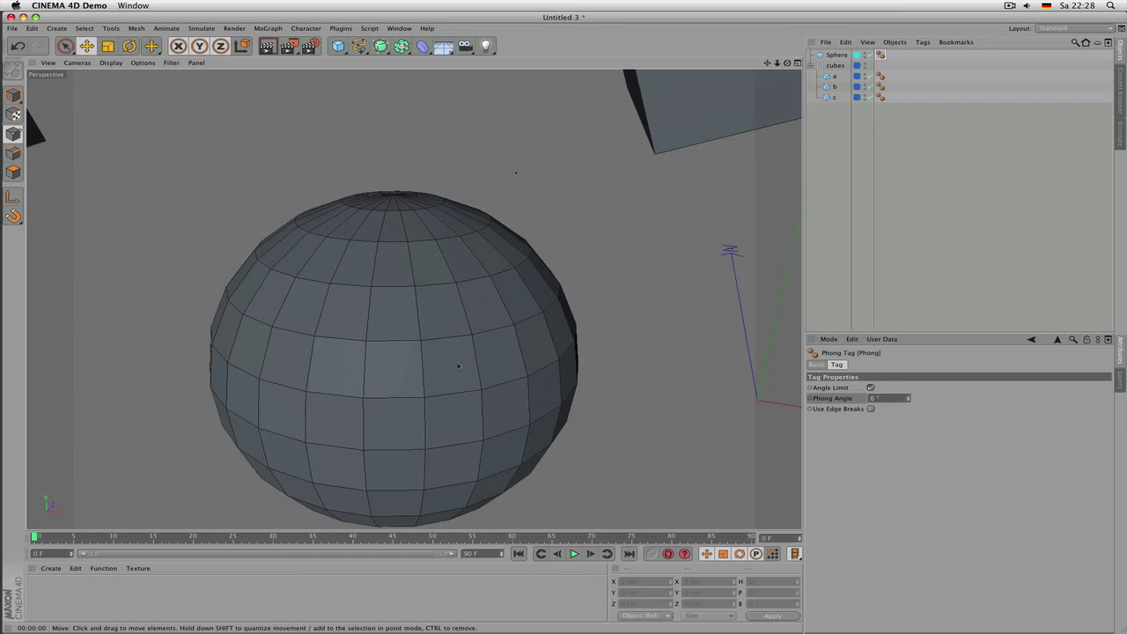
{"action": "key", "text": "super+r"}
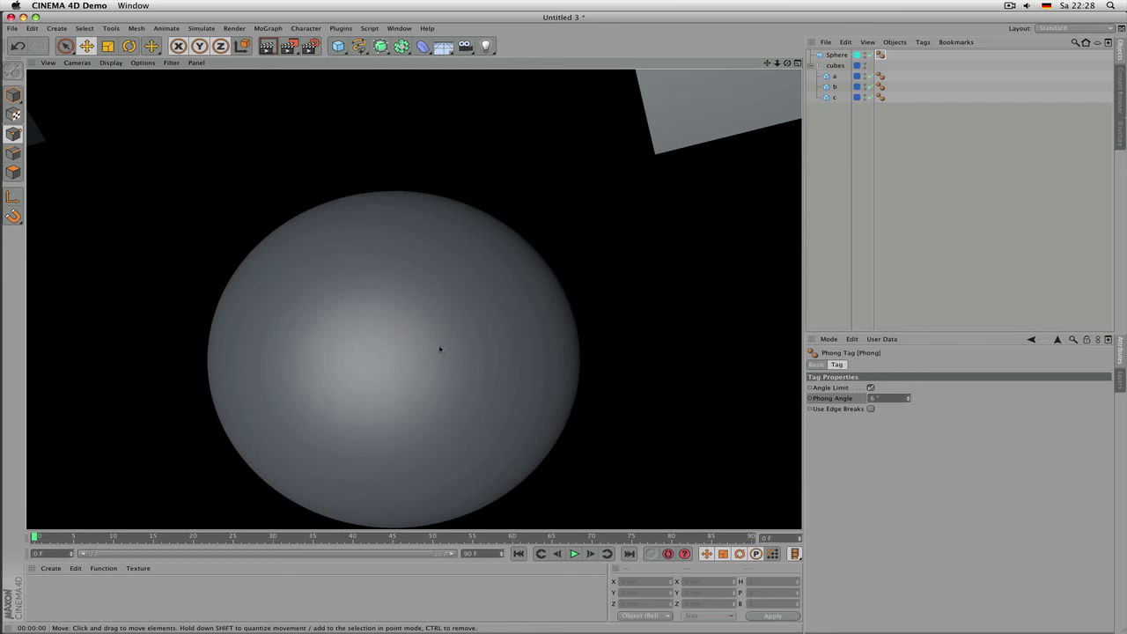
Step: Review the sphere's radius and segment settings, then render with its Phong tag selected
{"action": "left_click", "coordinate": [838, 54]}
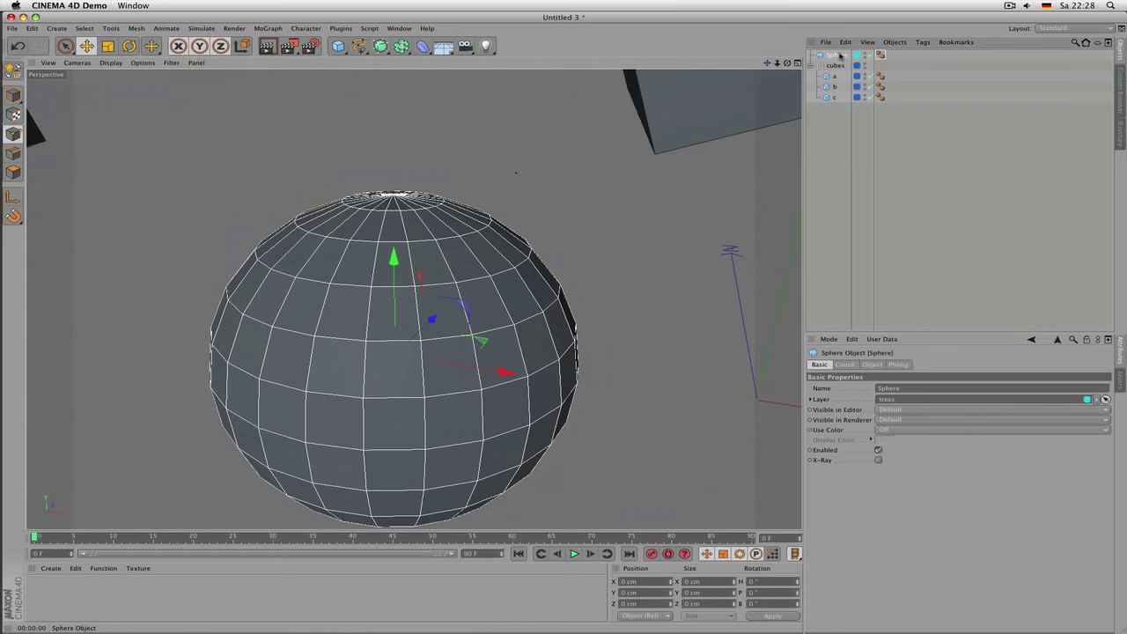
{"action": "left_click", "coordinate": [872, 365]}
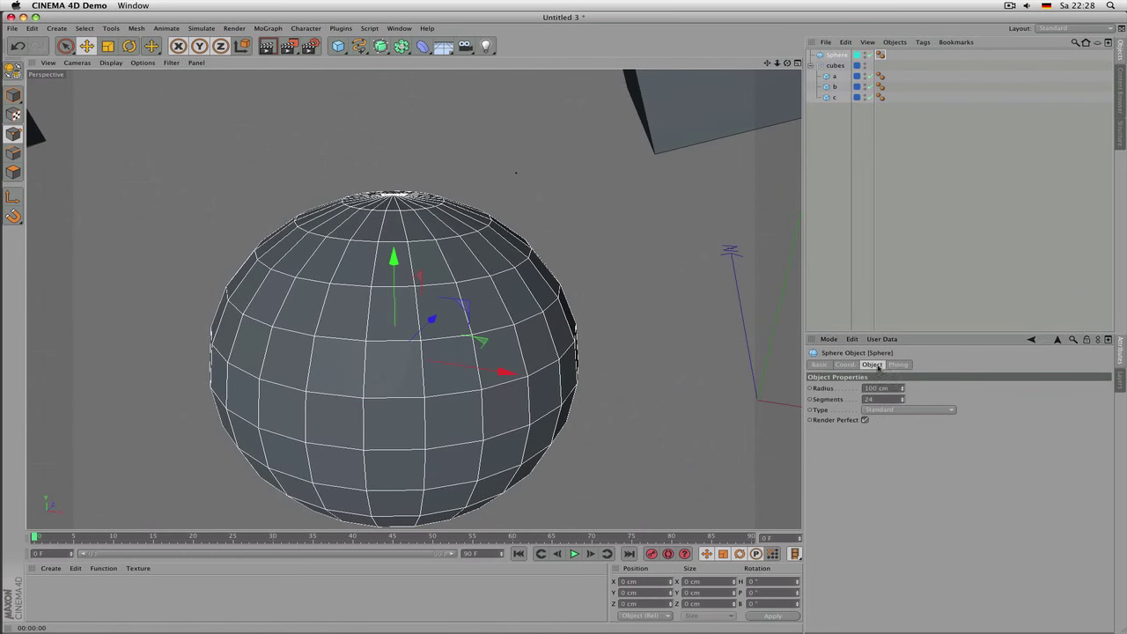
{"action": "left_click", "coordinate": [881, 55]}
{"action": "key", "text": "ctrl+r"}
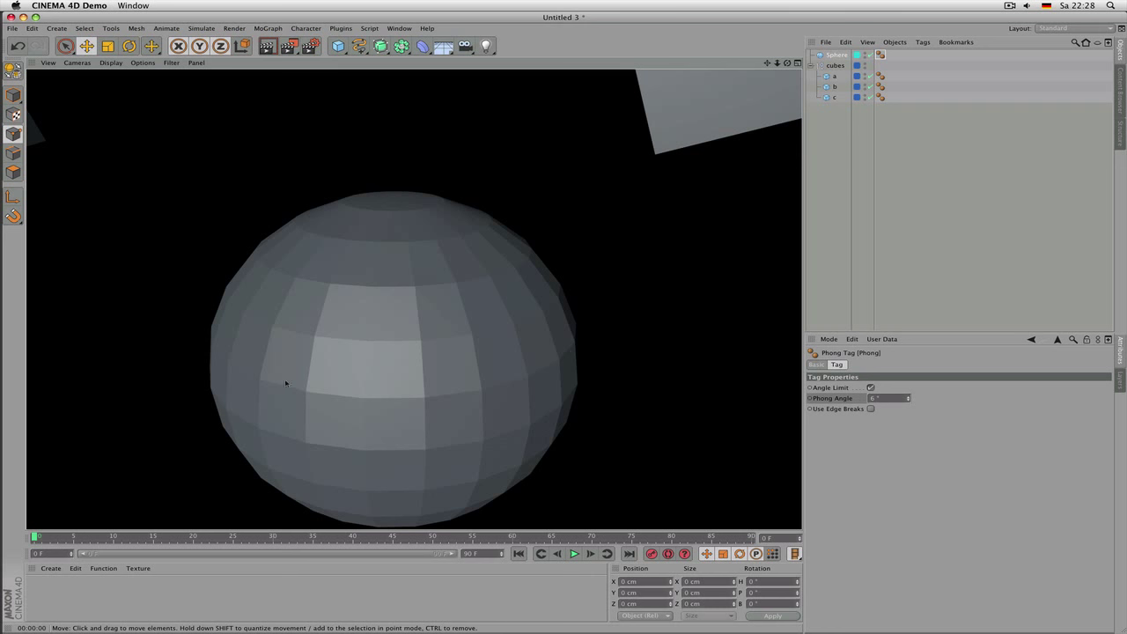
Step: Set the sphere's Phong Angle to 80°, render, and pull the camera back
{"action": "left_click", "coordinate": [908, 402]}
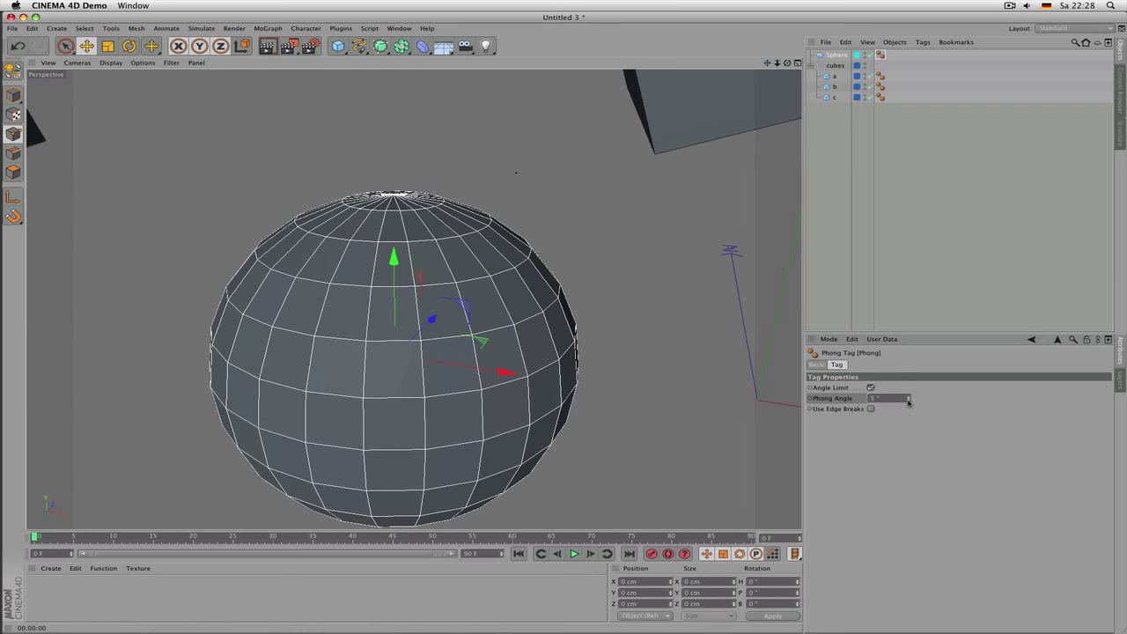
{"action": "left_click_drag", "start_coordinate": [908, 400], "coordinate": [908, 379]}
{"action": "type", "text": "80"}
{"action": "key", "text": "Return"}
{"action": "key", "text": "super+r"}
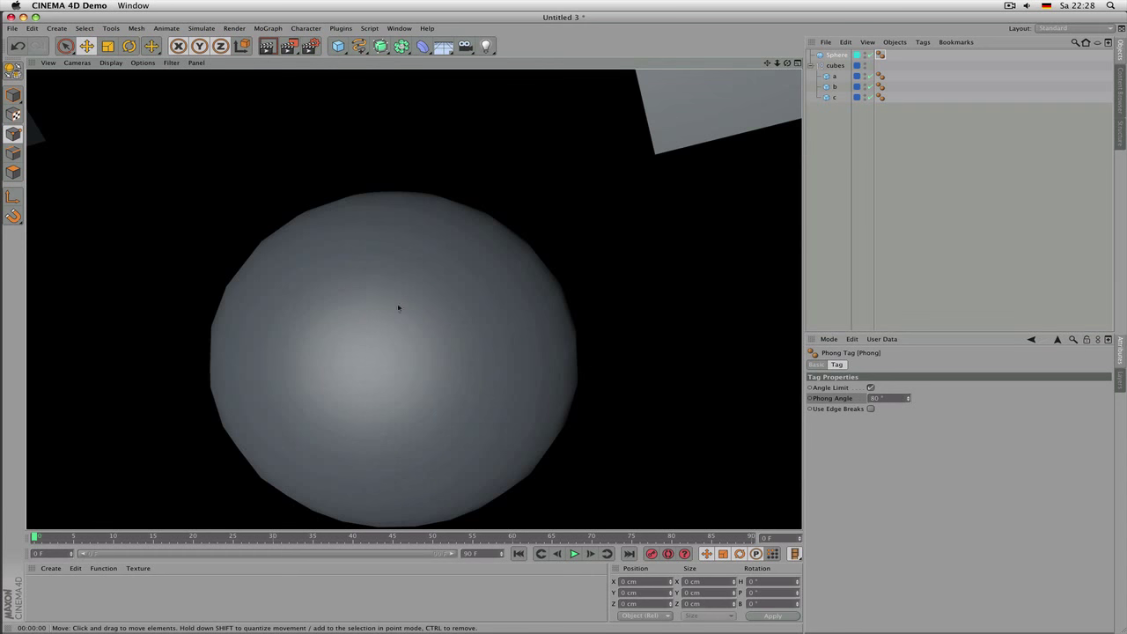
{"action": "left_click", "coordinate": [825, 59]}
{"action": "left_click_drag", "start_coordinate": [551, 184], "coordinate": [339, 296], "text": "alt"}
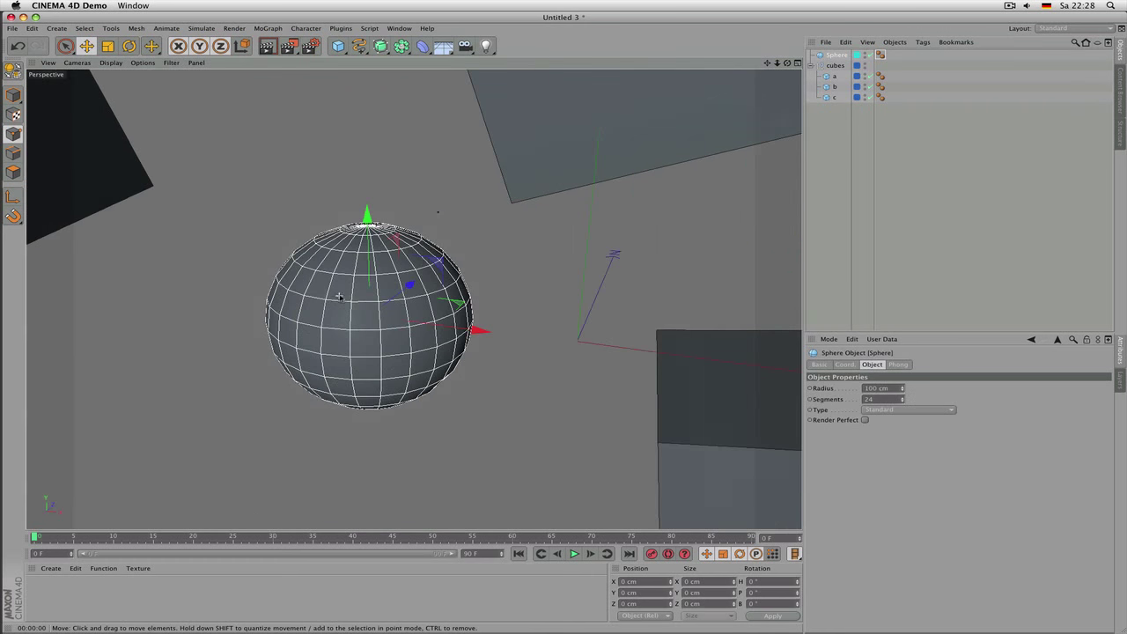
Step: Ctrl-drag cube c's Phong tag onto cube b, pan the view, and select cube a
{"action": "scroll", "coordinate": [339, 297], "scroll_direction": "down", "scroll_amount": 6}
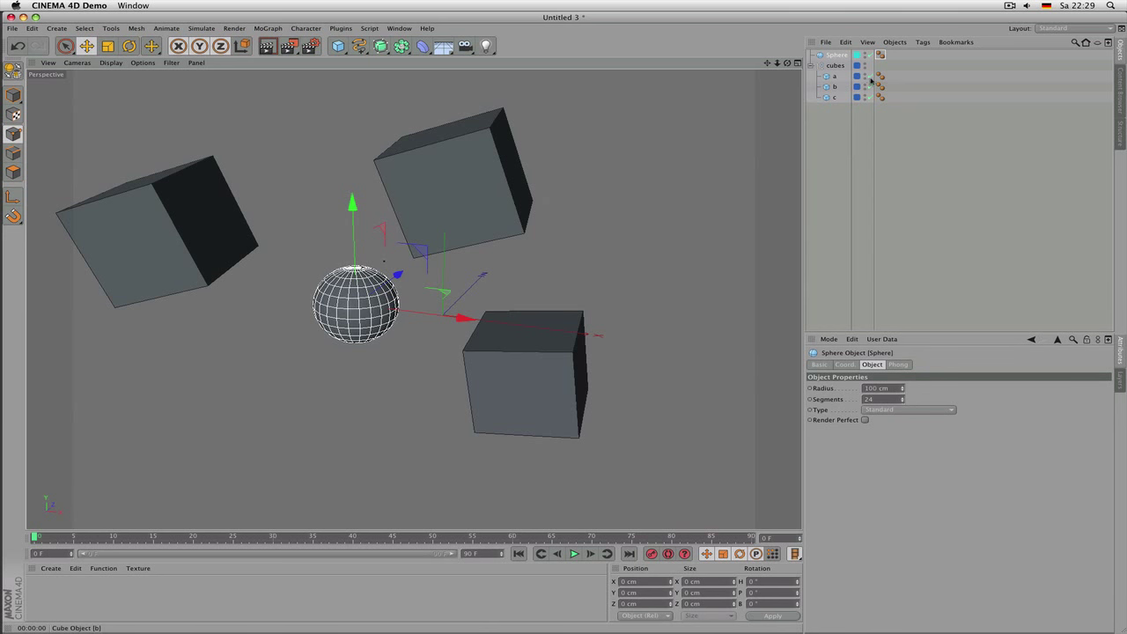
{"action": "left_click", "coordinate": [881, 55]}
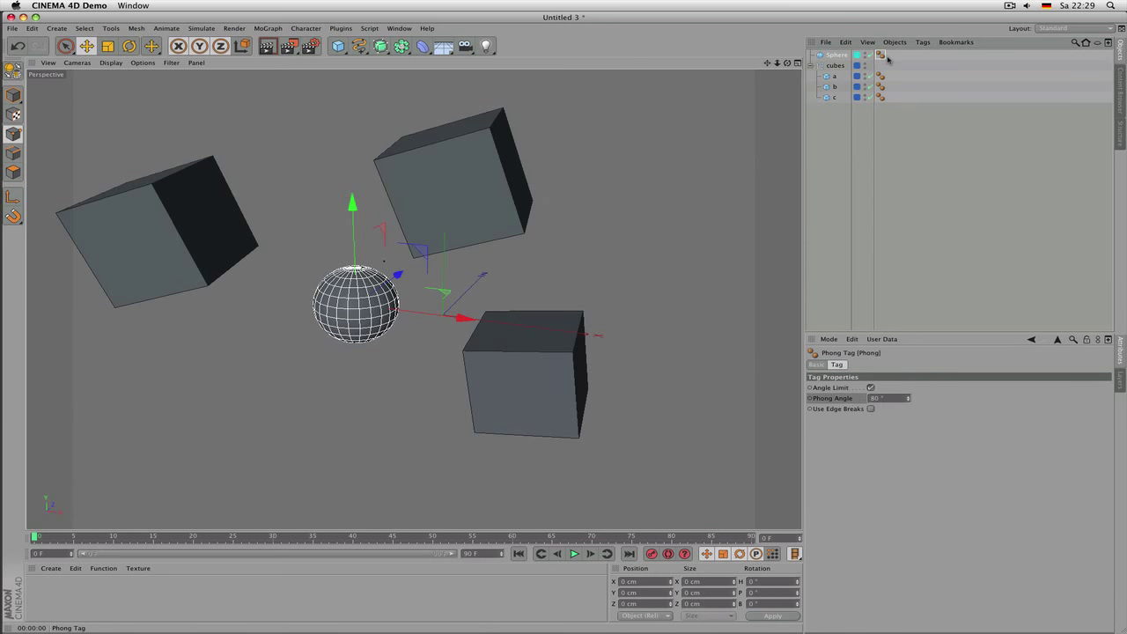
{"action": "left_click_drag", "start_coordinate": [881, 57], "coordinate": [884, 67]}
{"action": "left_click", "coordinate": [881, 97]}
{"action": "left_click_drag", "start_coordinate": [885, 99], "coordinate": [886, 89], "text": "ctrl"}
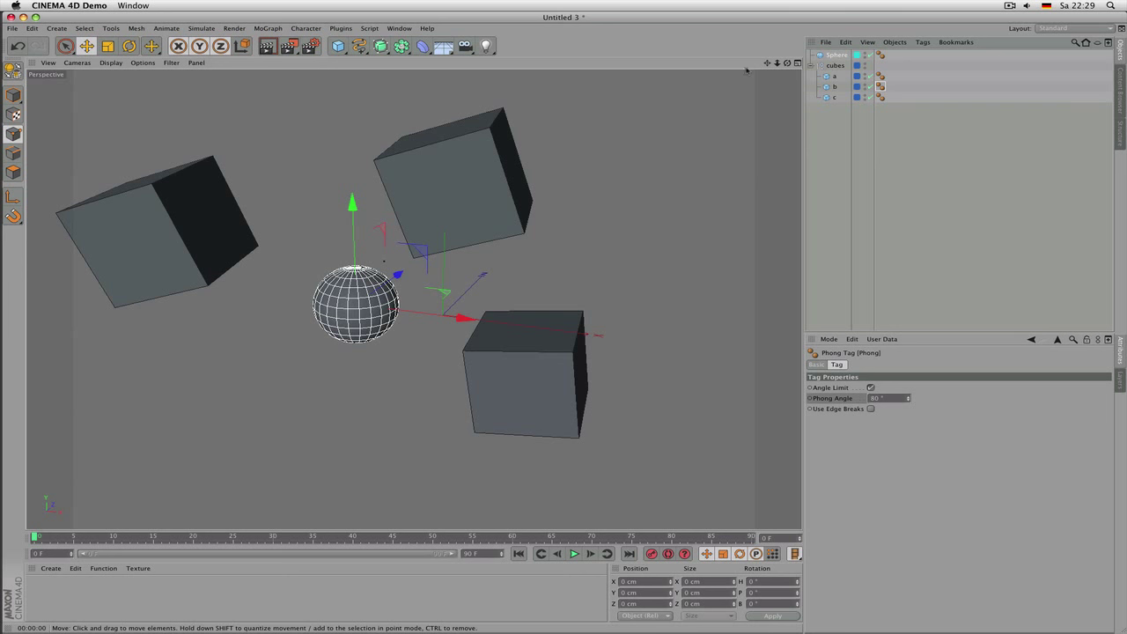
{"action": "left_click_drag", "start_coordinate": [771, 64], "coordinate": [750, 93]}
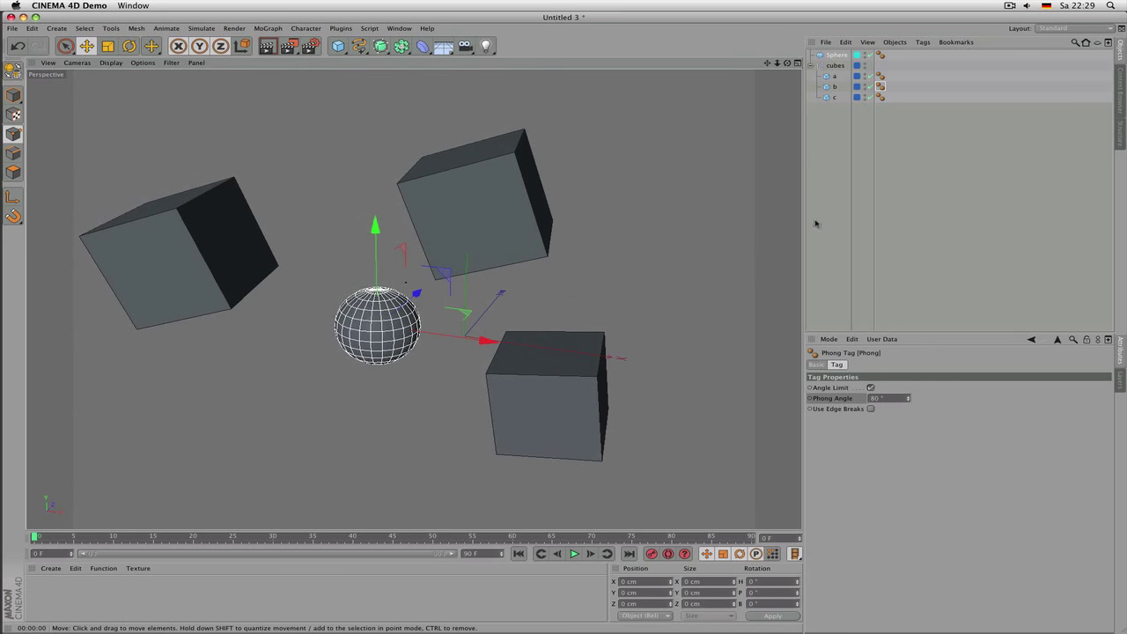
{"action": "left_click", "coordinate": [835, 76]}
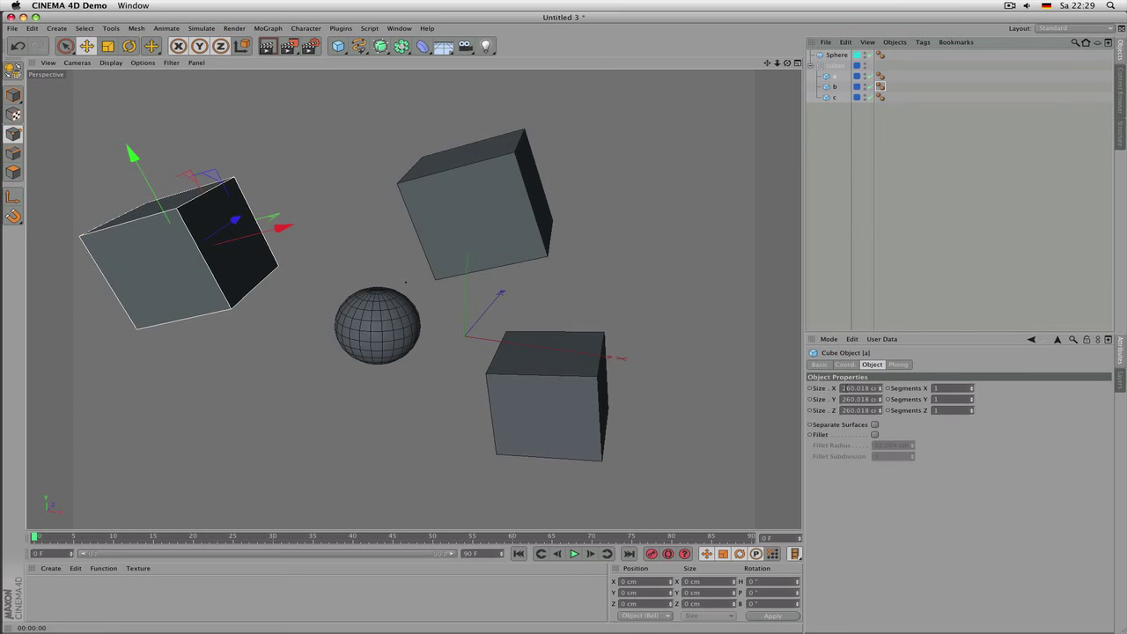
Step: Cycle through cube a's Basic, Coord., Object and Phong pages, ending on Basic
{"action": "left_click", "coordinate": [819, 364]}
{"action": "left_click", "coordinate": [844, 365]}
{"action": "left_click", "coordinate": [872, 365]}
{"action": "left_click", "coordinate": [899, 365]}
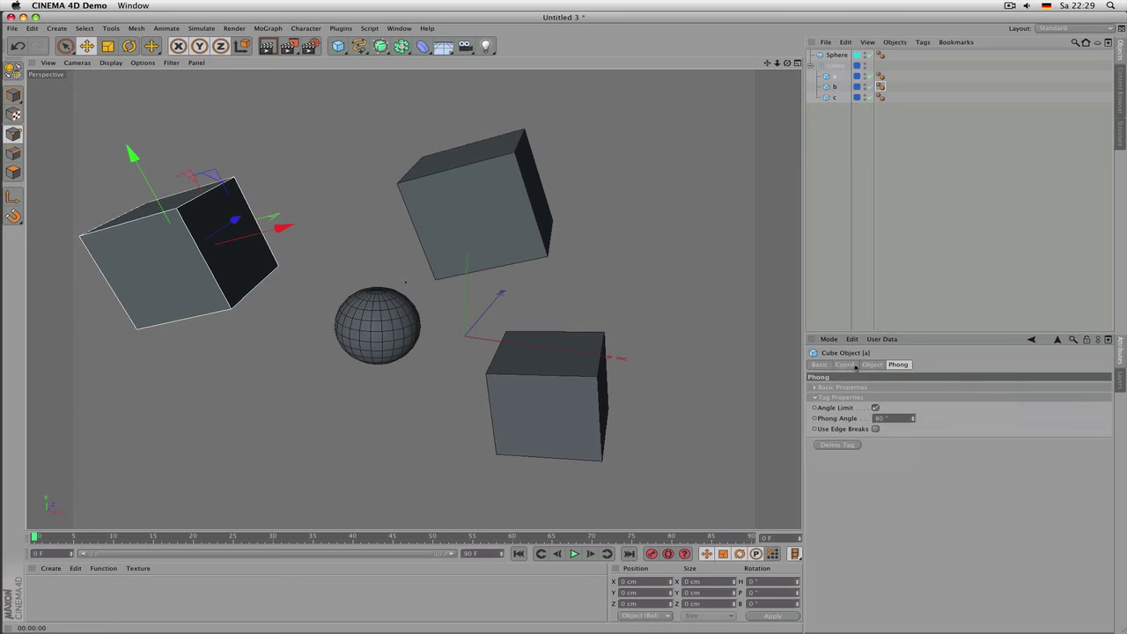
{"action": "left_click", "coordinate": [842, 365]}
{"action": "left_click", "coordinate": [819, 364]}
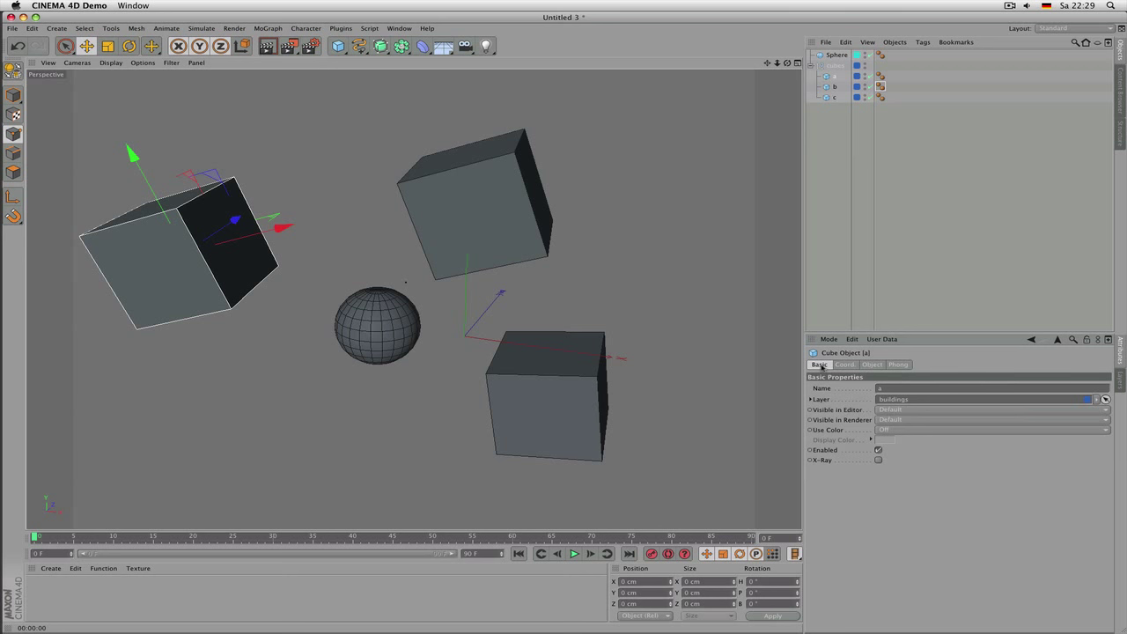
Step: Combine Coord. and Object pages with Basic, then return to showing only Basic
{"action": "left_click", "coordinate": [845, 365], "text": "shift"}
{"action": "left_click", "coordinate": [864, 365], "text": "shift"}
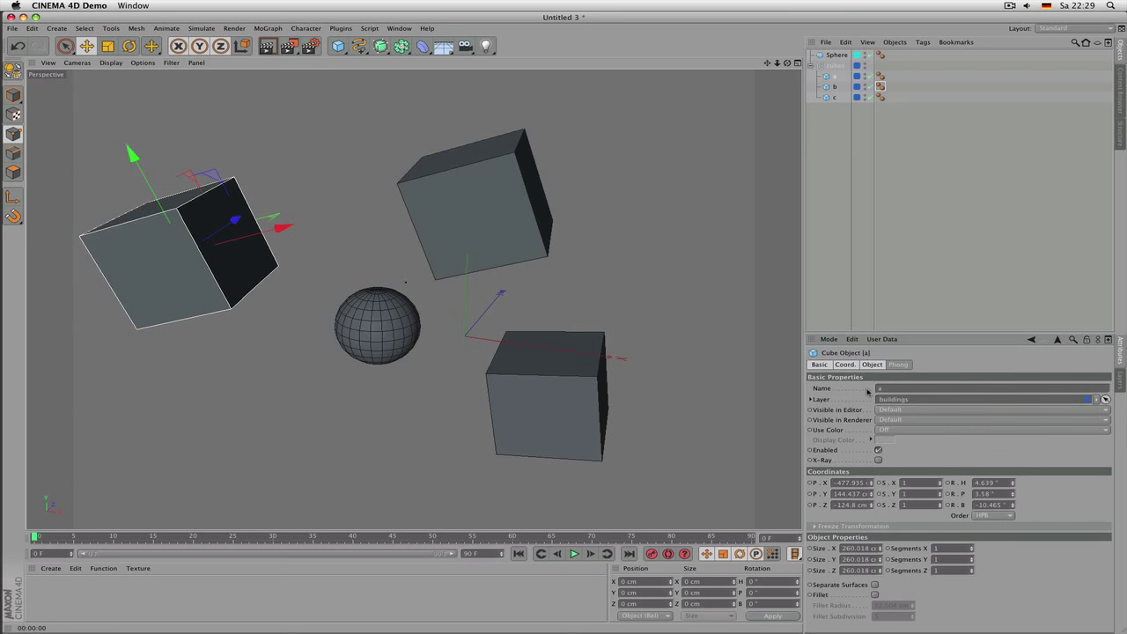
{"action": "left_click", "coordinate": [821, 365], "text": "shift"}
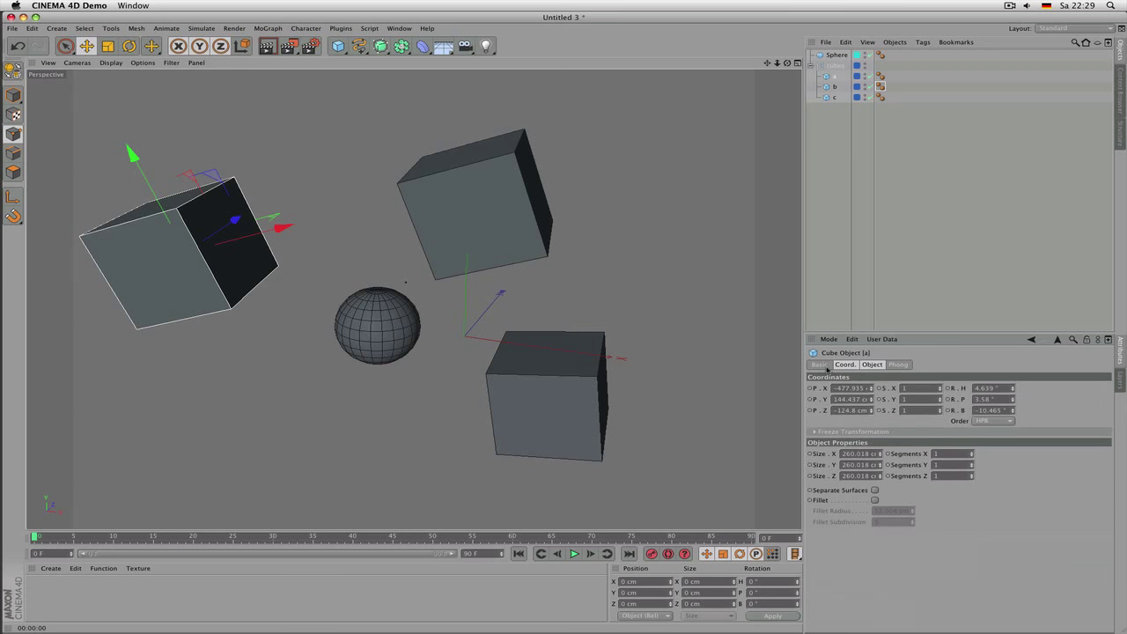
{"action": "left_click", "coordinate": [845, 365], "text": "shift"}
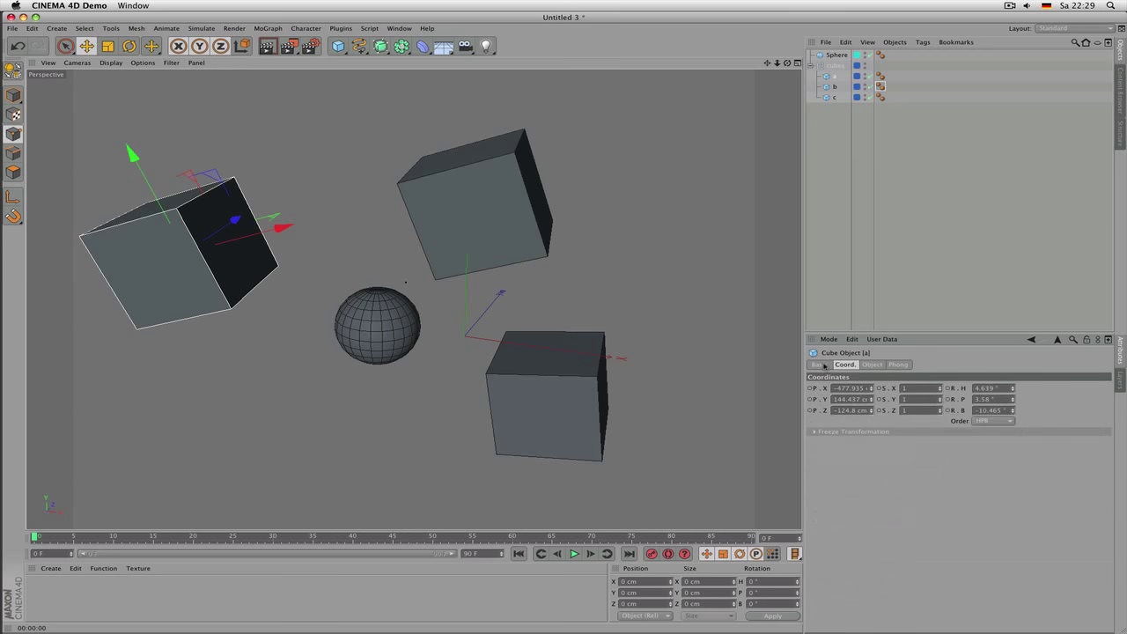
{"action": "left_click", "coordinate": [824, 365]}
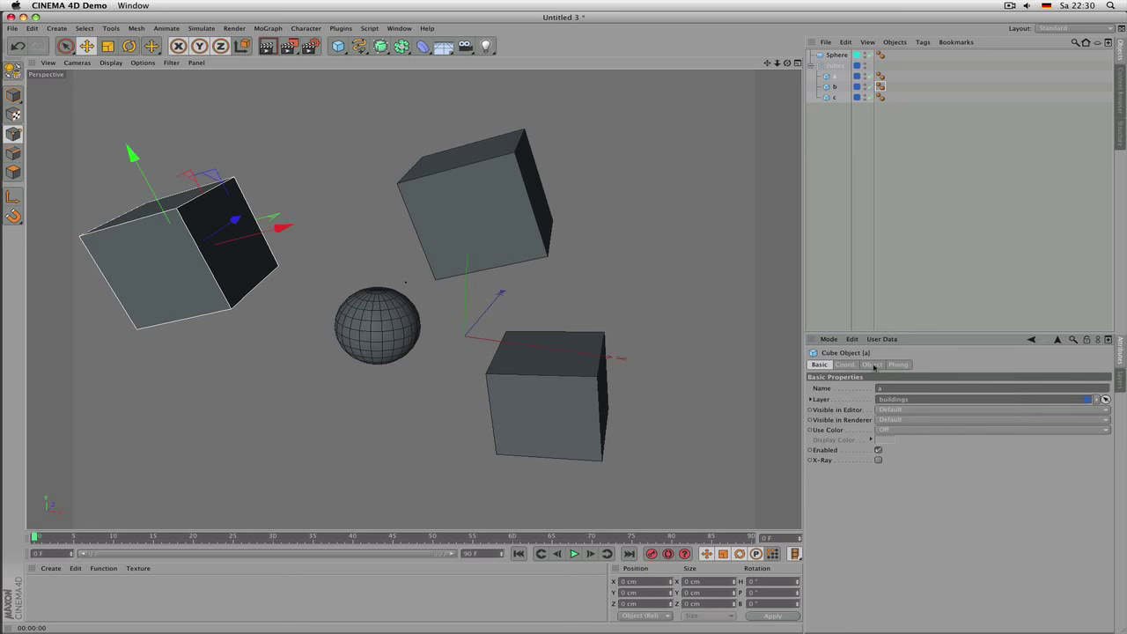
{"action": "left_click", "coordinate": [874, 368], "text": "shift"}
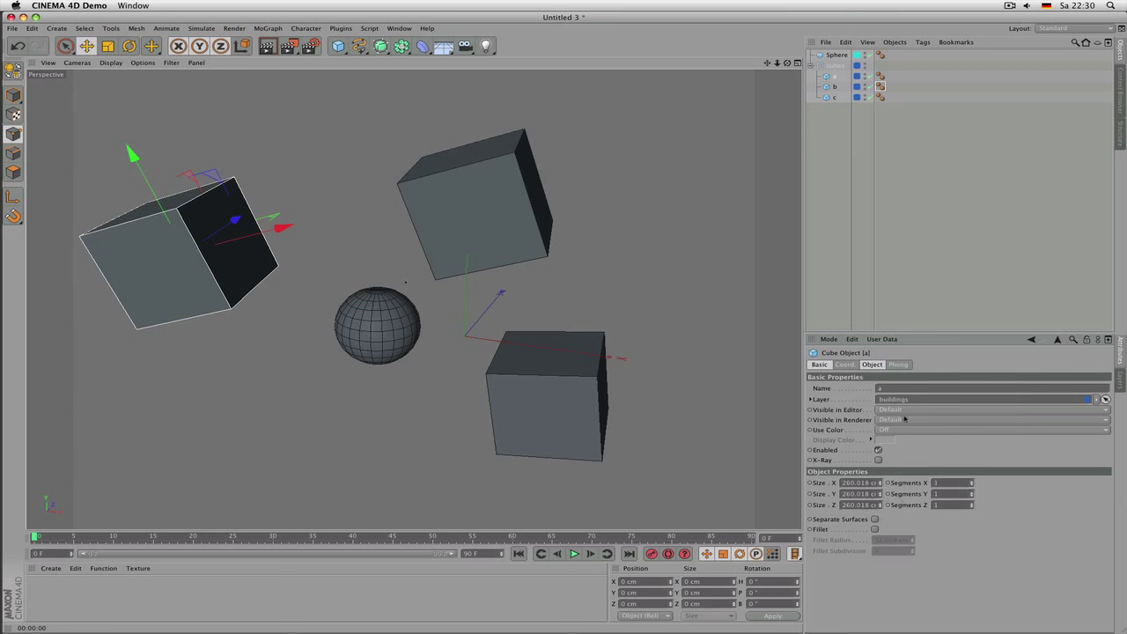
{"action": "left_click", "coordinate": [824, 366]}
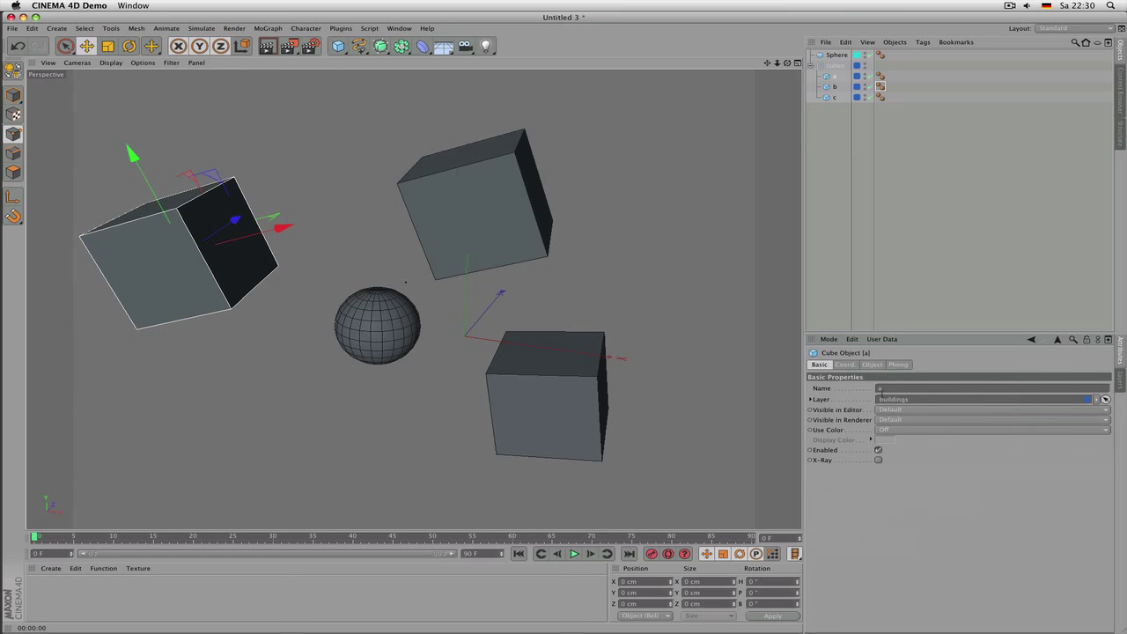
{"action": "double_click", "coordinate": [881, 389]}
{"action": "type", "text": "a cube"}
{"action": "key", "text": "Return"}
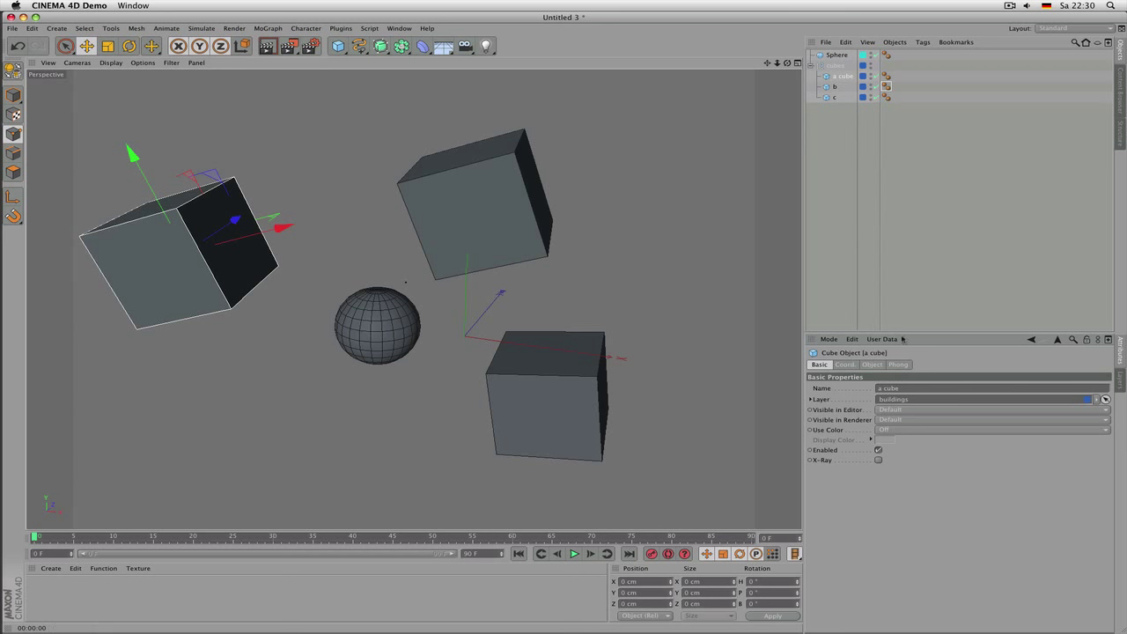
{"action": "left_click_drag", "start_coordinate": [908, 389], "coordinate": [883, 389]}
{"action": "key", "text": "BackSpace"}
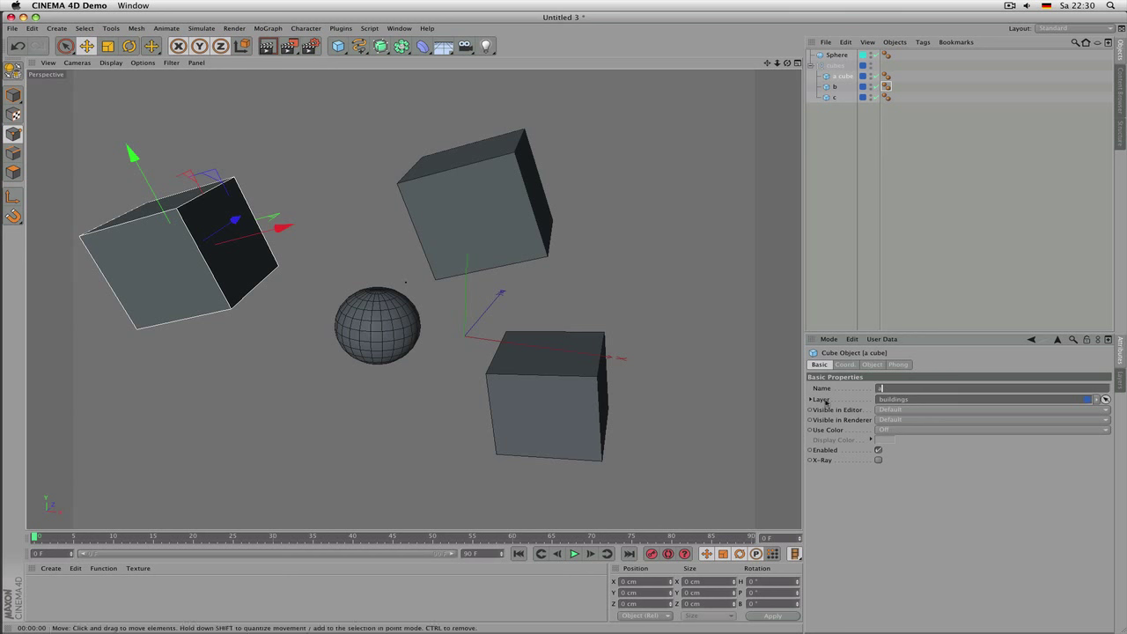
{"action": "key", "text": "Return"}
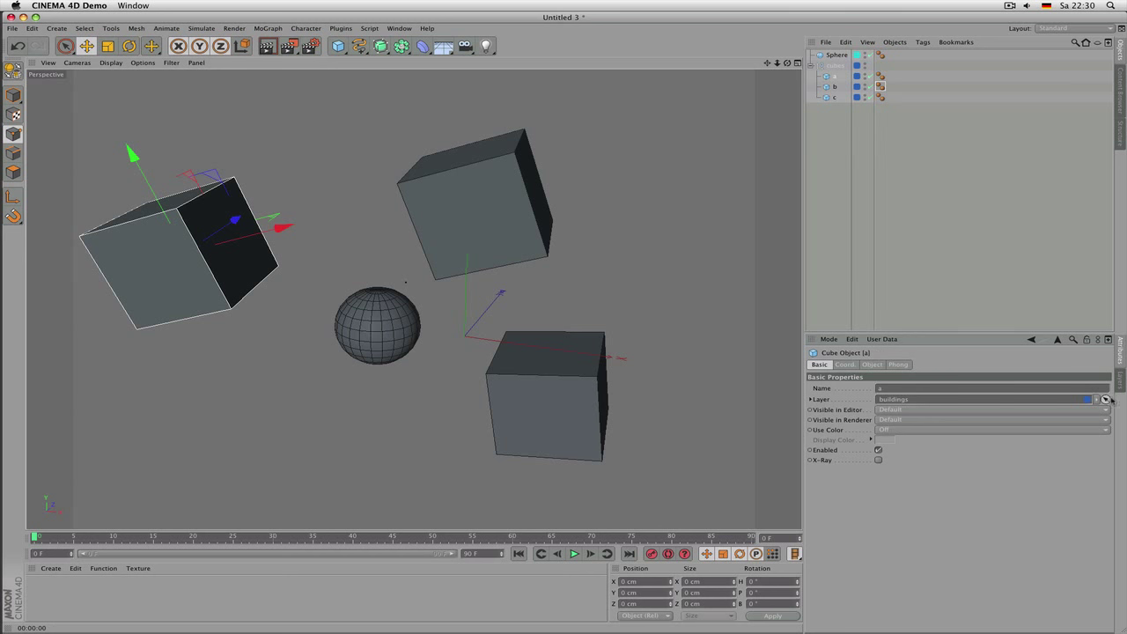
Step: Assign cube a to the trees layer, then move it onto the buildings layer
{"action": "left_click", "coordinate": [1098, 401]}
{"action": "mouse_move", "coordinate": [1076, 421]}
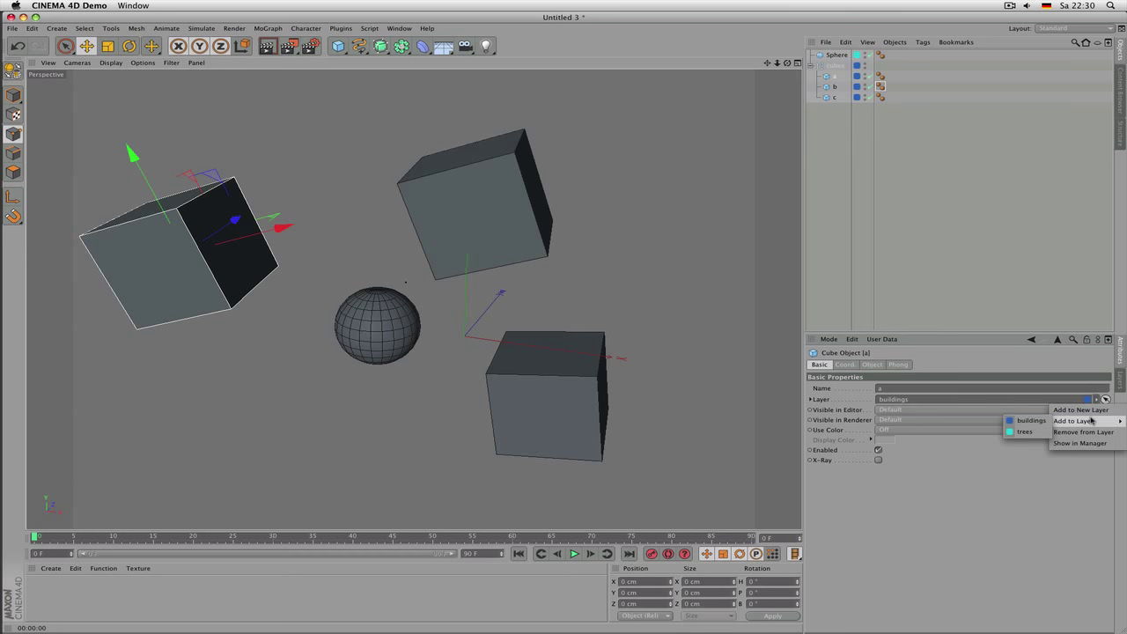
{"action": "left_click", "coordinate": [1026, 432]}
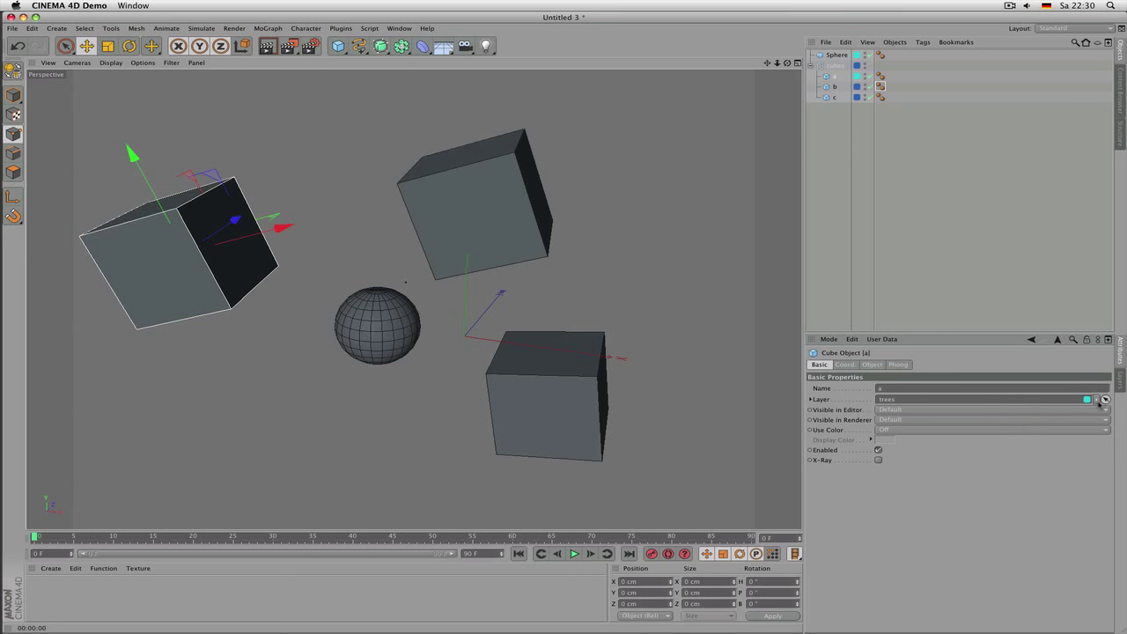
{"action": "left_click", "coordinate": [1099, 401]}
{"action": "mouse_move", "coordinate": [1088, 423]}
{"action": "left_click", "coordinate": [1030, 421]}
{"action": "left_click", "coordinate": [861, 83]}
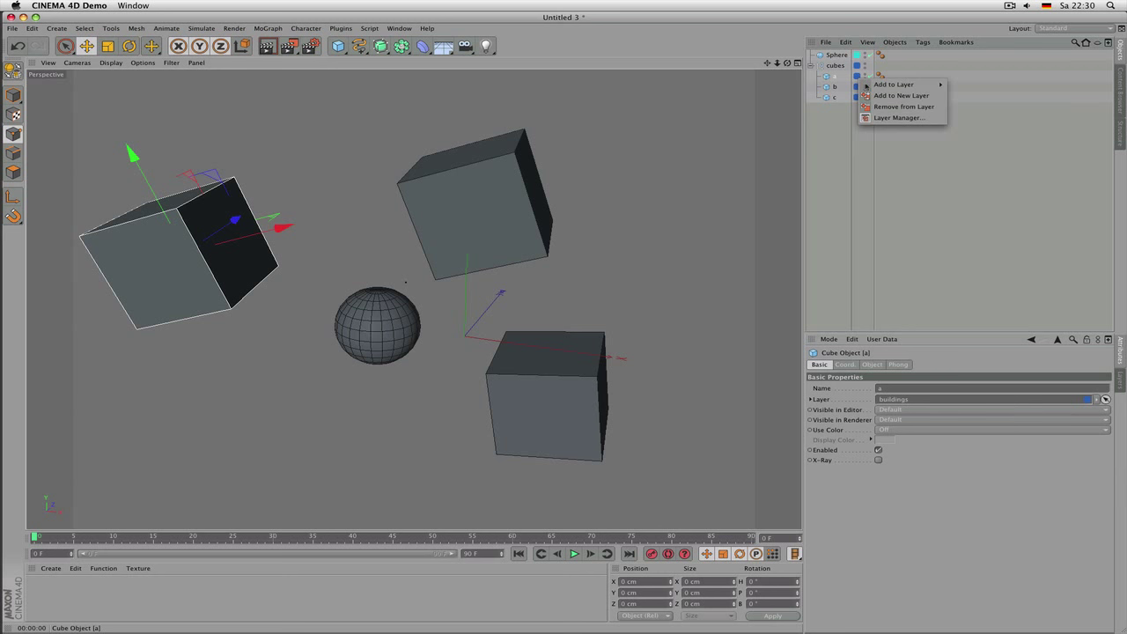
{"action": "mouse_move", "coordinate": [896, 86]}
{"action": "key", "text": "Escape"}
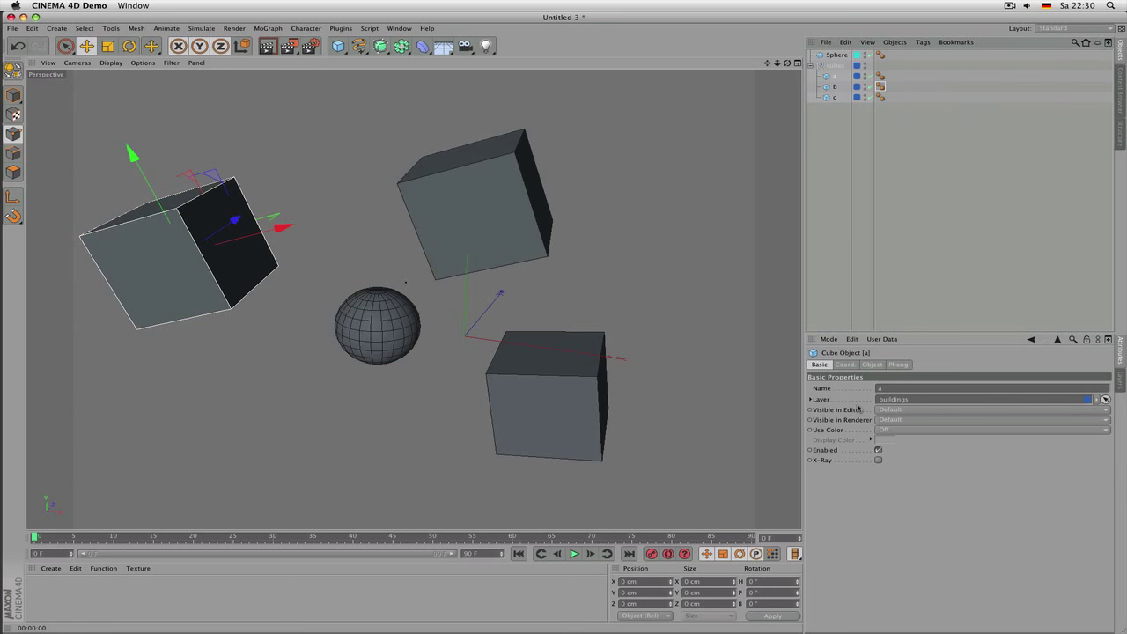
{"action": "left_click", "coordinate": [862, 410]}
Step: Set cube a's Visible in Editor to On, then back to Default, and open the display colour choices
{"action": "left_click", "coordinate": [901, 413]}
{"action": "left_click", "coordinate": [903, 429]}
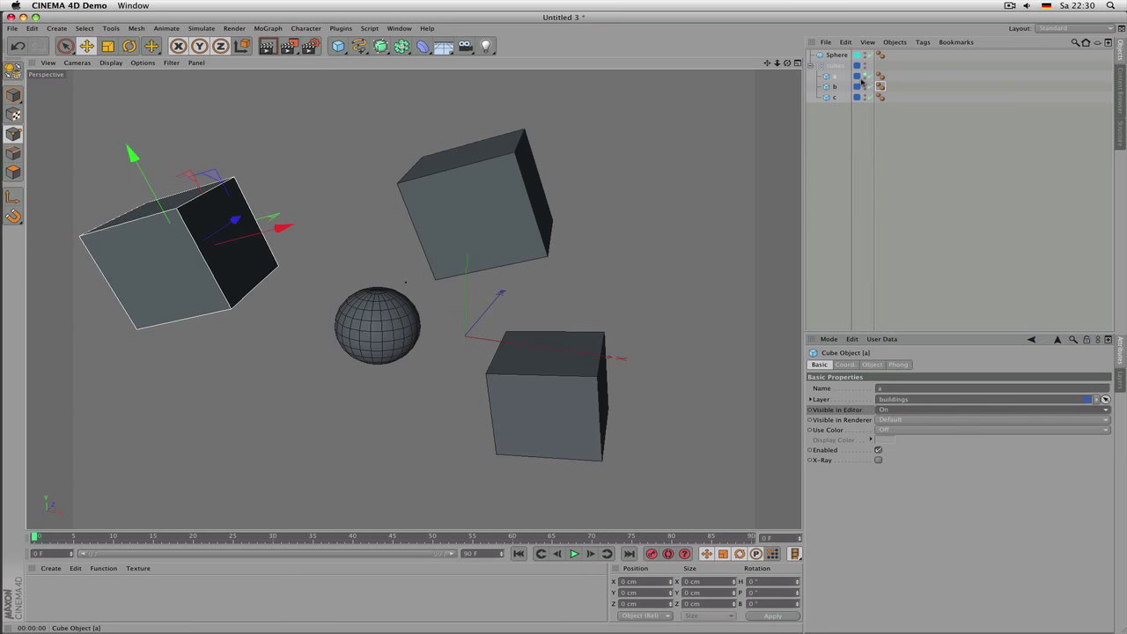
{"action": "left_click", "coordinate": [900, 421]}
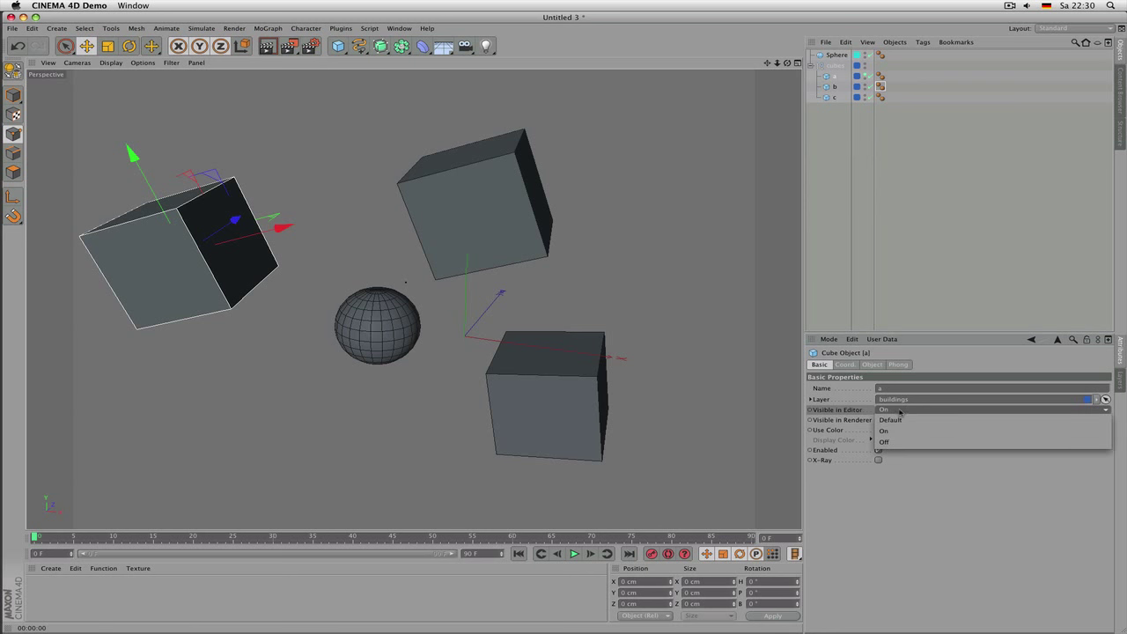
{"action": "left_click", "coordinate": [902, 422]}
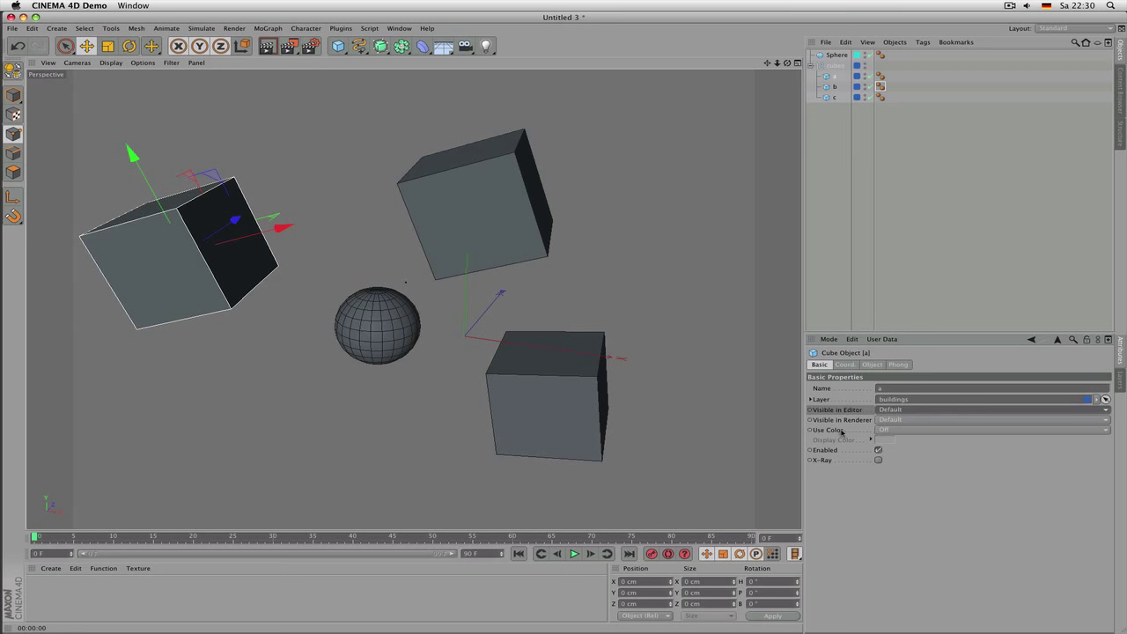
{"action": "left_click", "coordinate": [843, 434]}
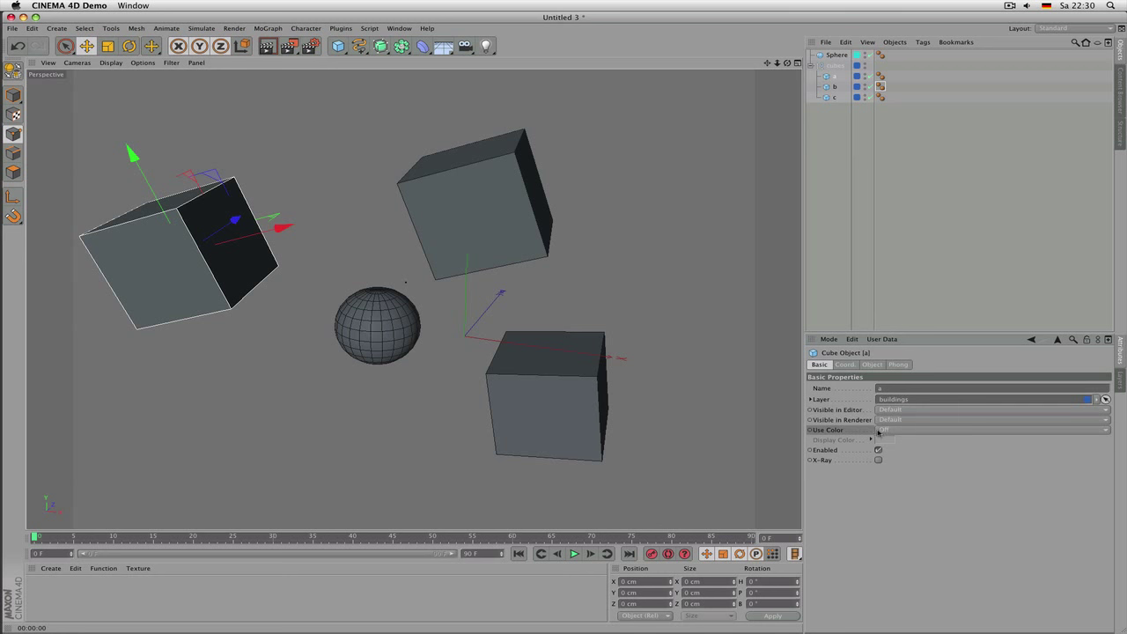
{"action": "left_click", "coordinate": [898, 435]}
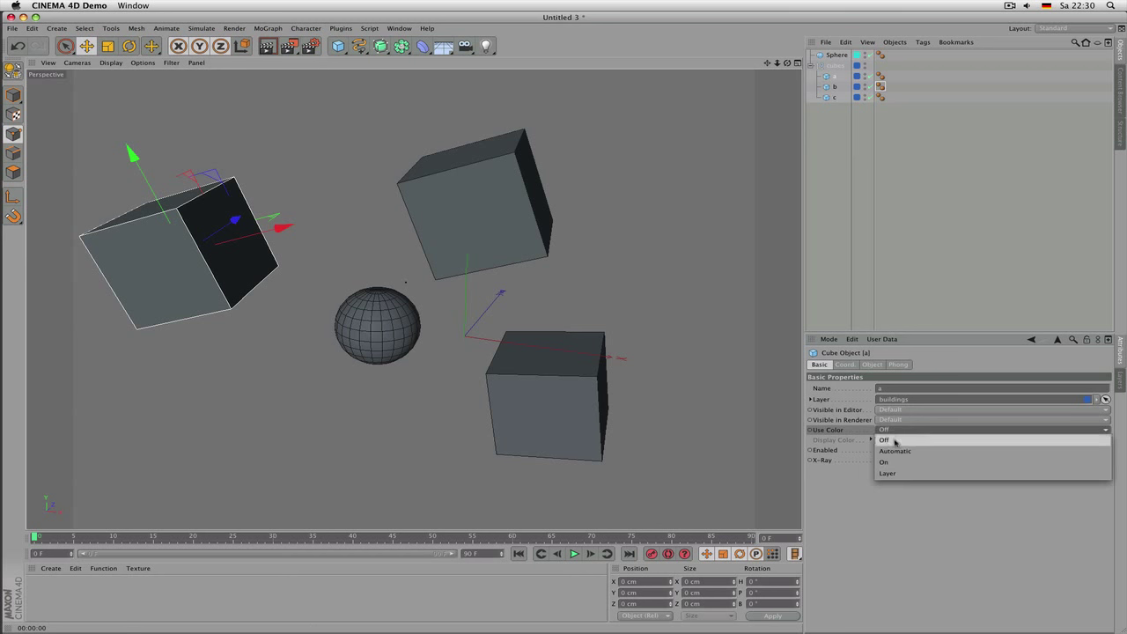
Step: Turn on Use Color for cube a and give it a red display colour
{"action": "left_click", "coordinate": [897, 463]}
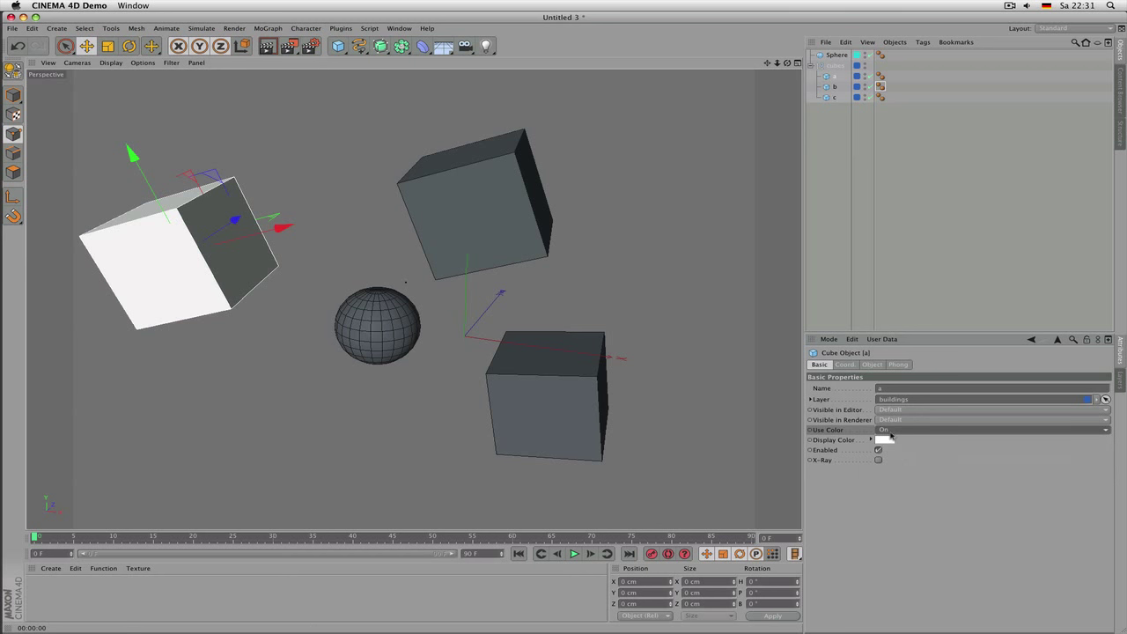
{"action": "left_click", "coordinate": [885, 439]}
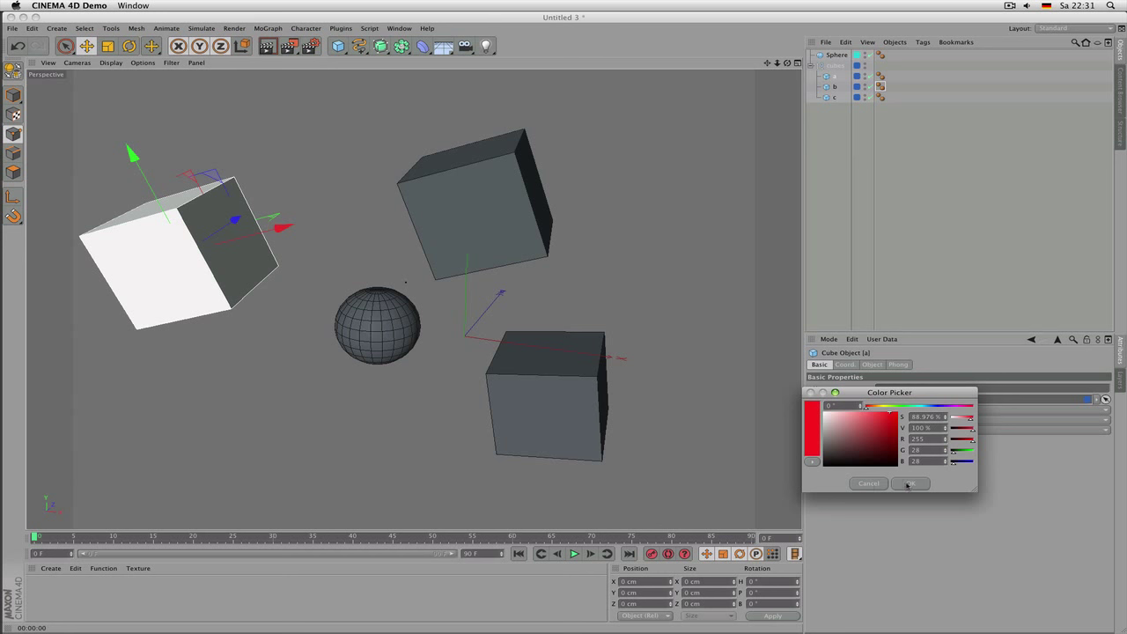
{"action": "left_click", "coordinate": [909, 484]}
{"action": "left_click", "coordinate": [873, 231]}
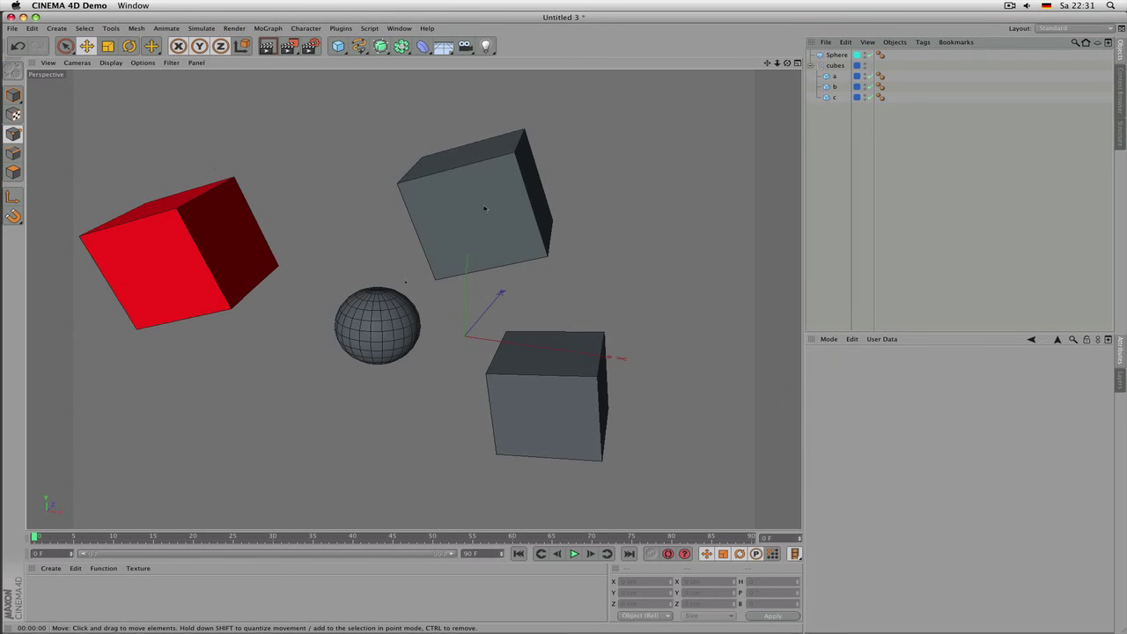
Step: Reselect cube a, set Use Color back to Off, and show its coordinates
{"action": "left_click", "coordinate": [834, 78]}
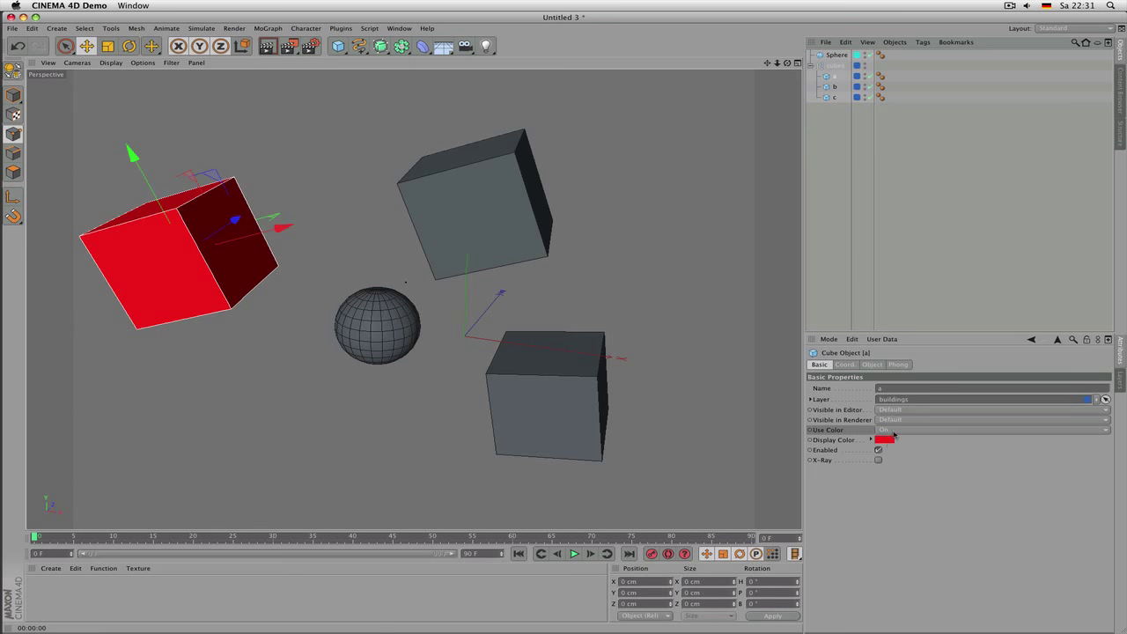
{"action": "left_click", "coordinate": [894, 432]}
{"action": "left_click", "coordinate": [900, 441]}
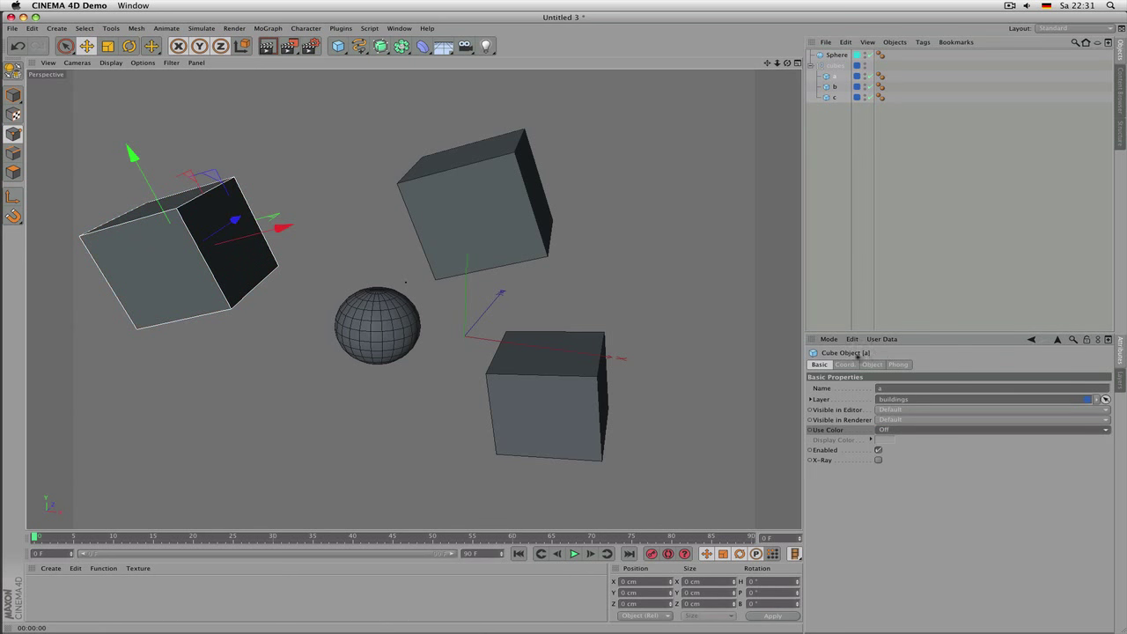
{"action": "left_click", "coordinate": [849, 365]}
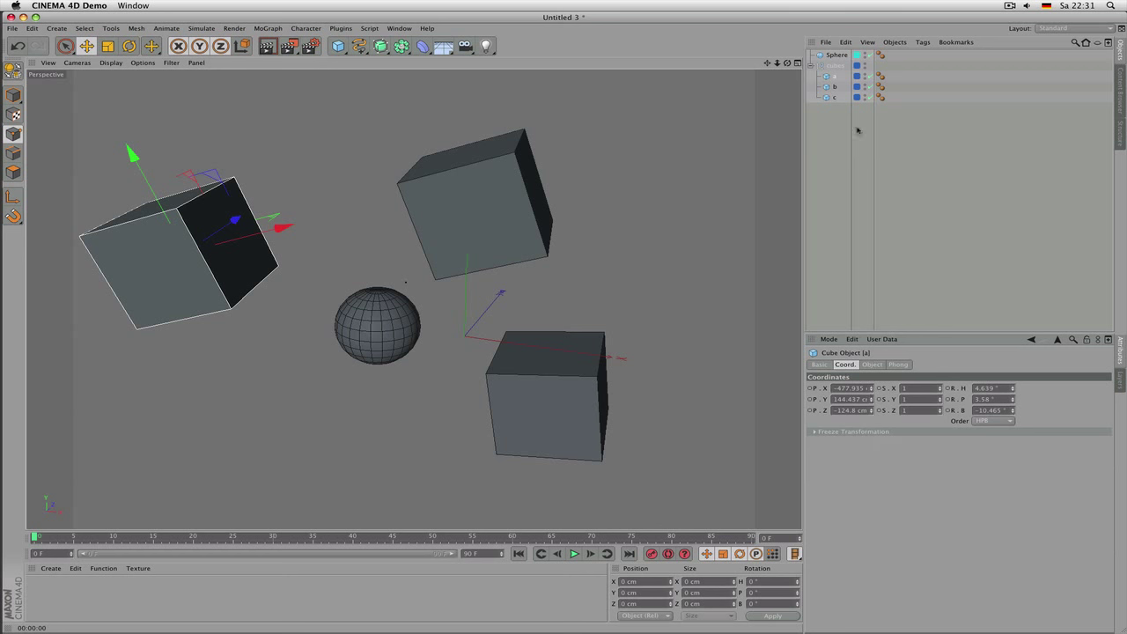
Step: Select all objects, the sphere and every cube, and delete them
{"action": "key", "text": "super+a"}
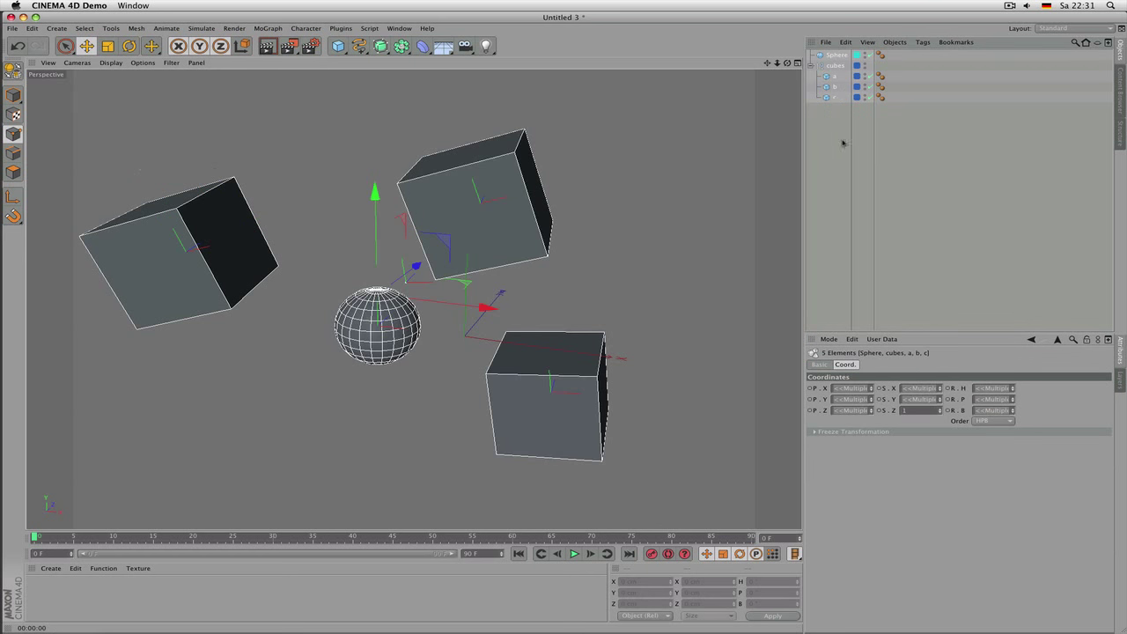
{"action": "left_click_drag", "start_coordinate": [843, 141], "coordinate": [835, 116]}
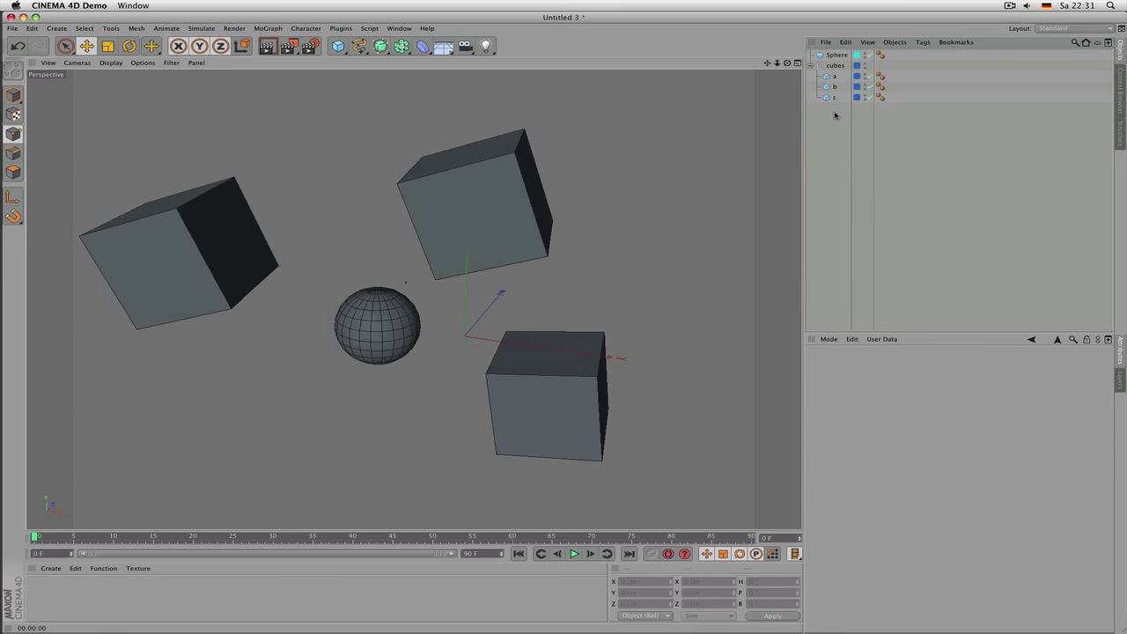
{"action": "key", "text": "super+a"}
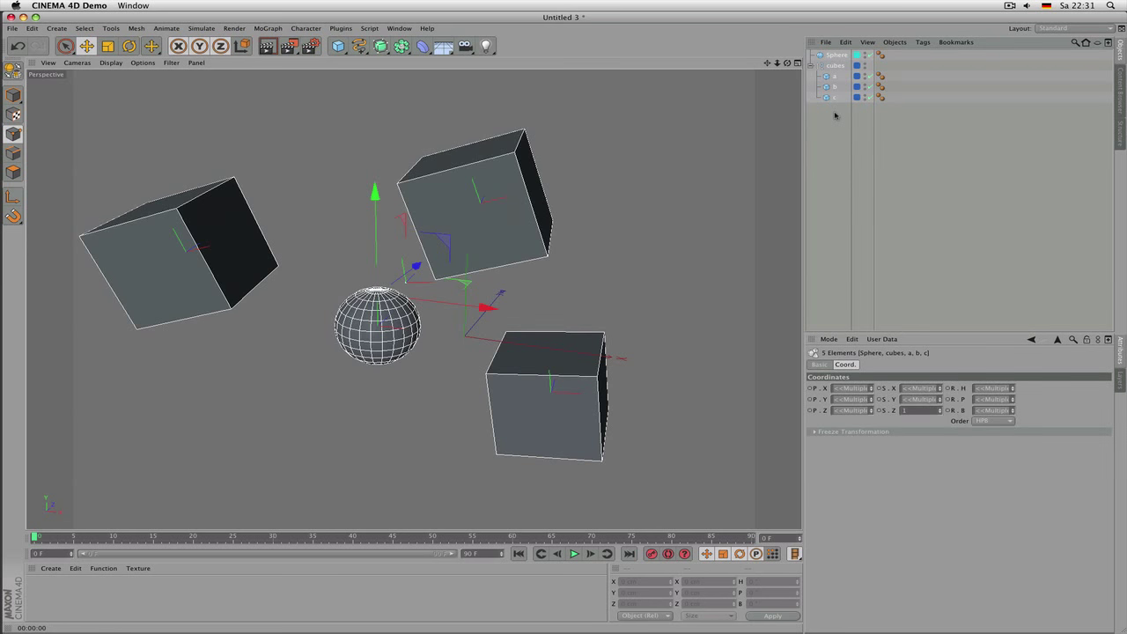
{"action": "key", "text": "Delete"}
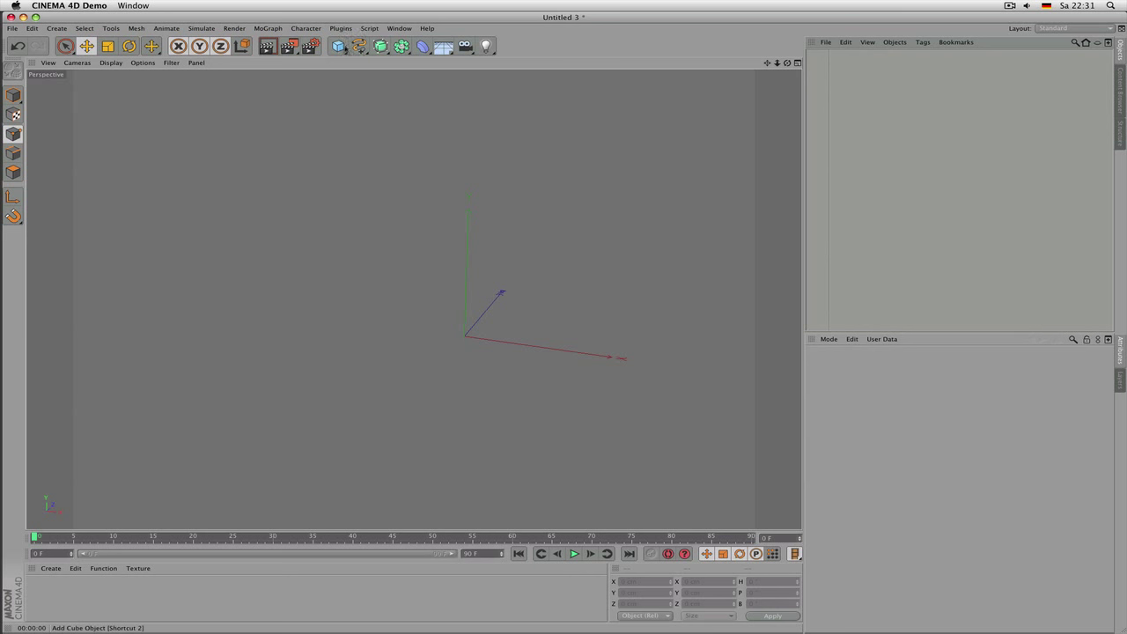
Step: Add a new cube at the origin and zoom in on it
{"action": "left_click", "coordinate": [339, 47]}
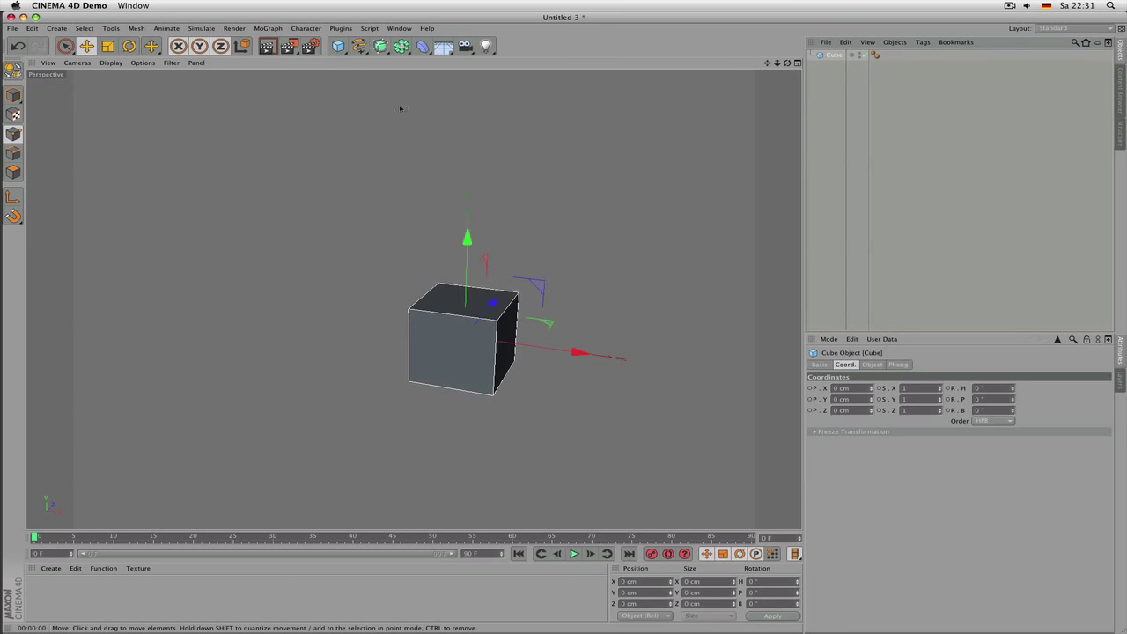
{"action": "scroll", "coordinate": [567, 372], "scroll_direction": "up", "scroll_amount": 5}
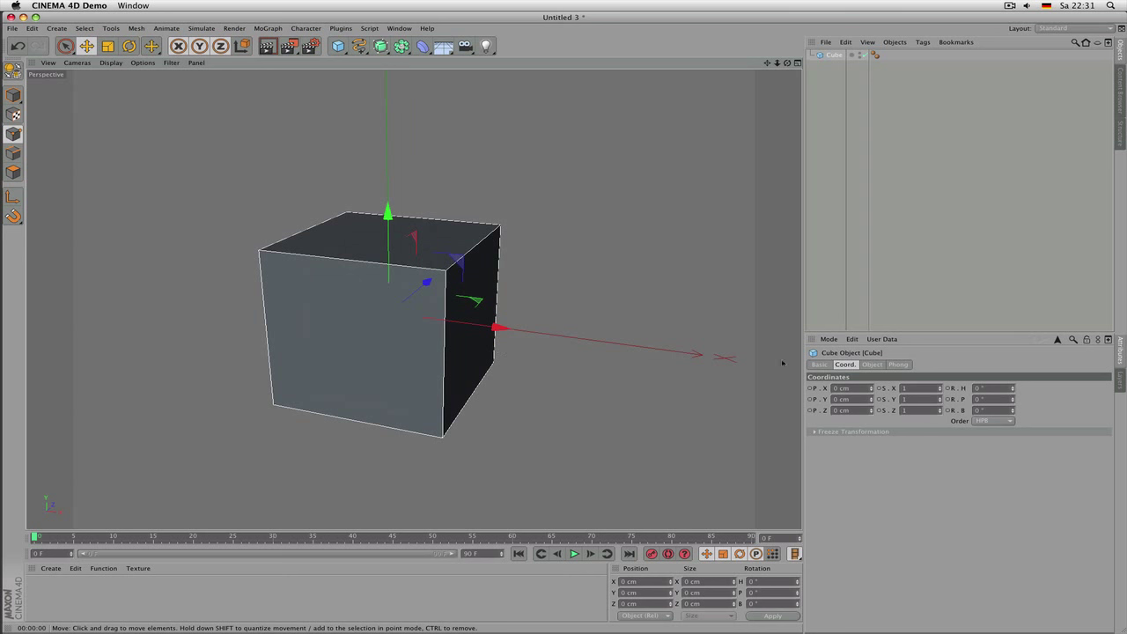
{"action": "left_click", "coordinate": [851, 389]}
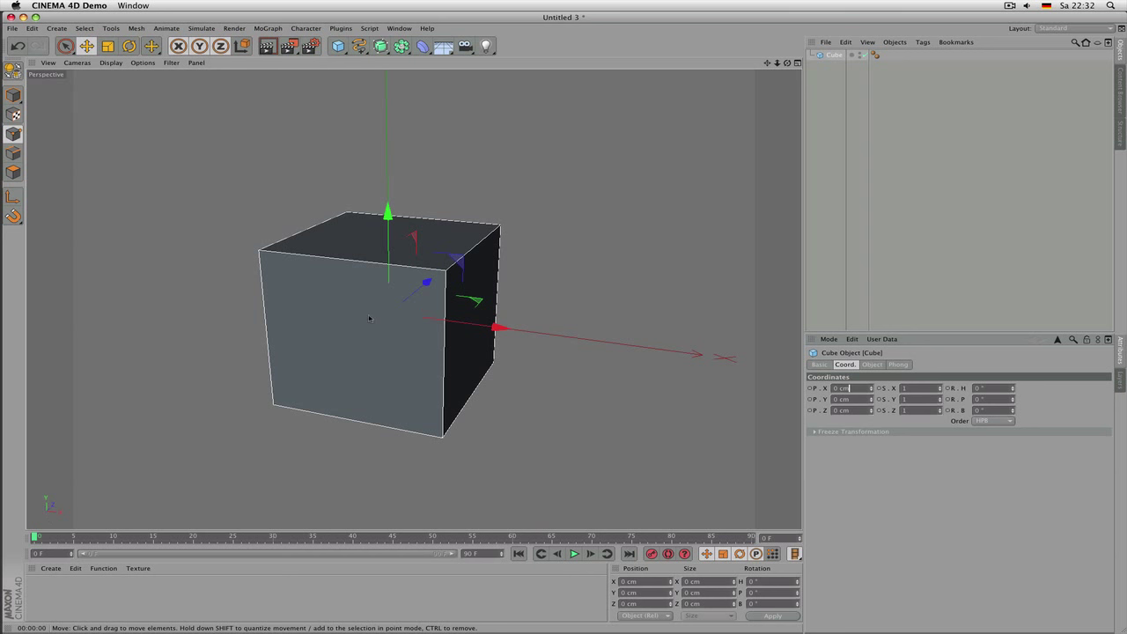
Step: Drag the P.X spinner back and forth, leaving the cube about 11 cm along X
{"action": "left_click", "coordinate": [834, 388]}
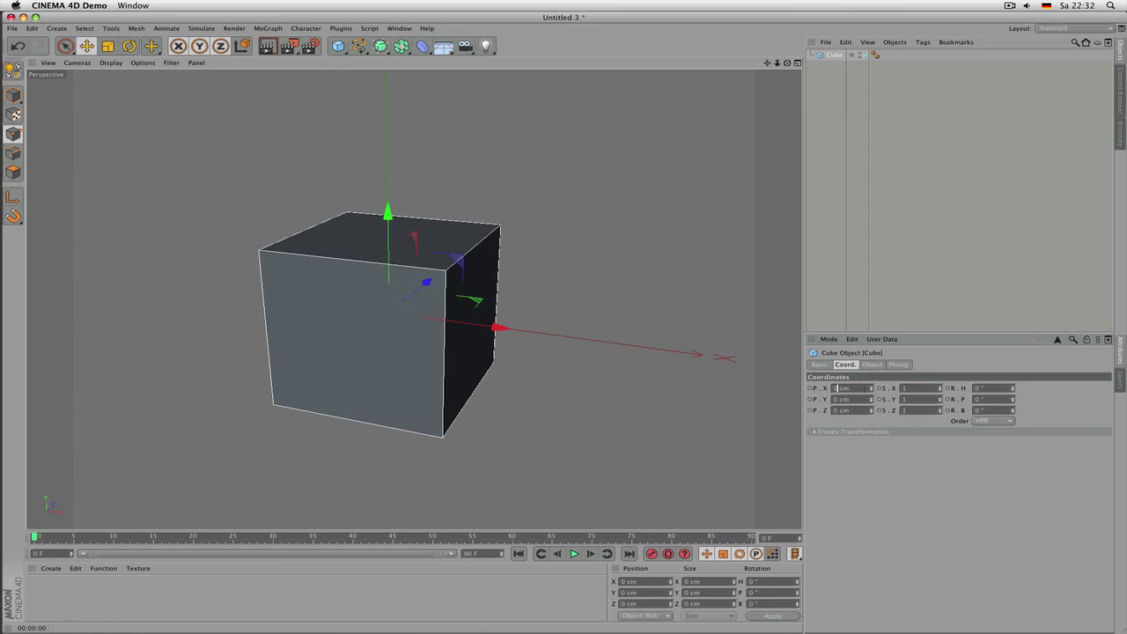
{"action": "left_click_drag", "start_coordinate": [871, 388], "coordinate": [872, 440]}
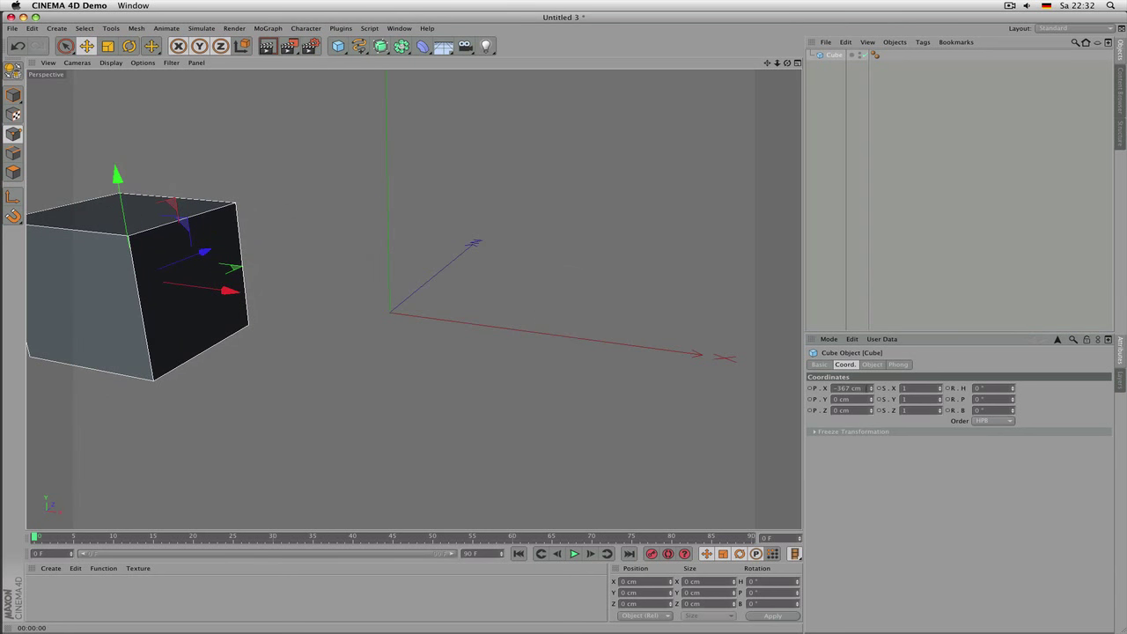
{"action": "left_click_drag", "start_coordinate": [871, 389], "coordinate": [871, 360]}
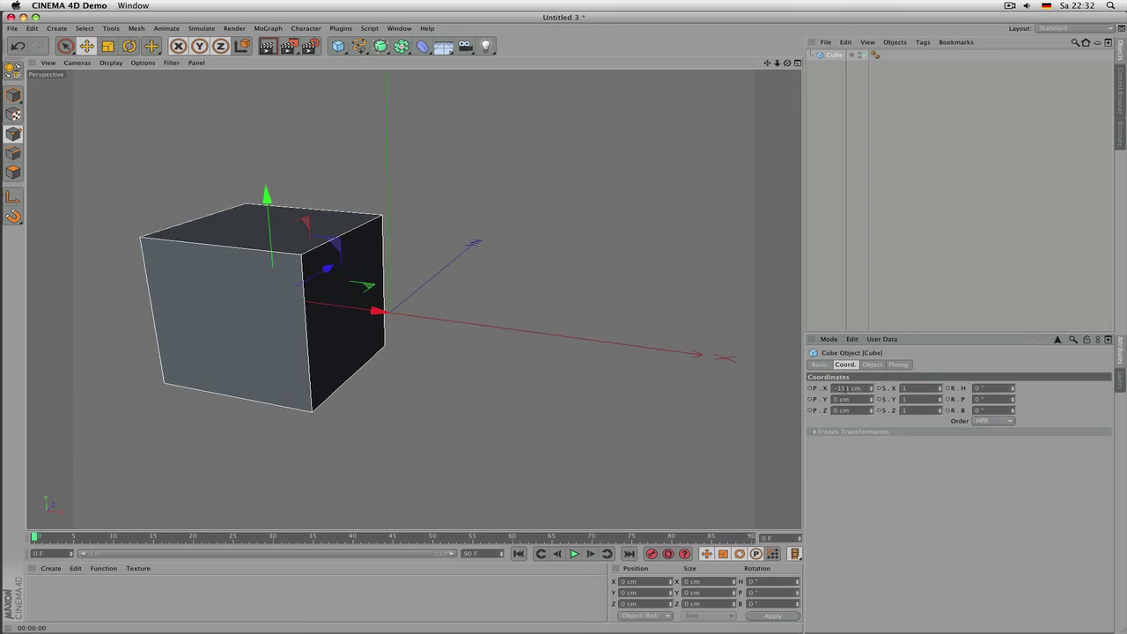
{"action": "left_click_drag", "start_coordinate": [871, 389], "coordinate": [871, 376]}
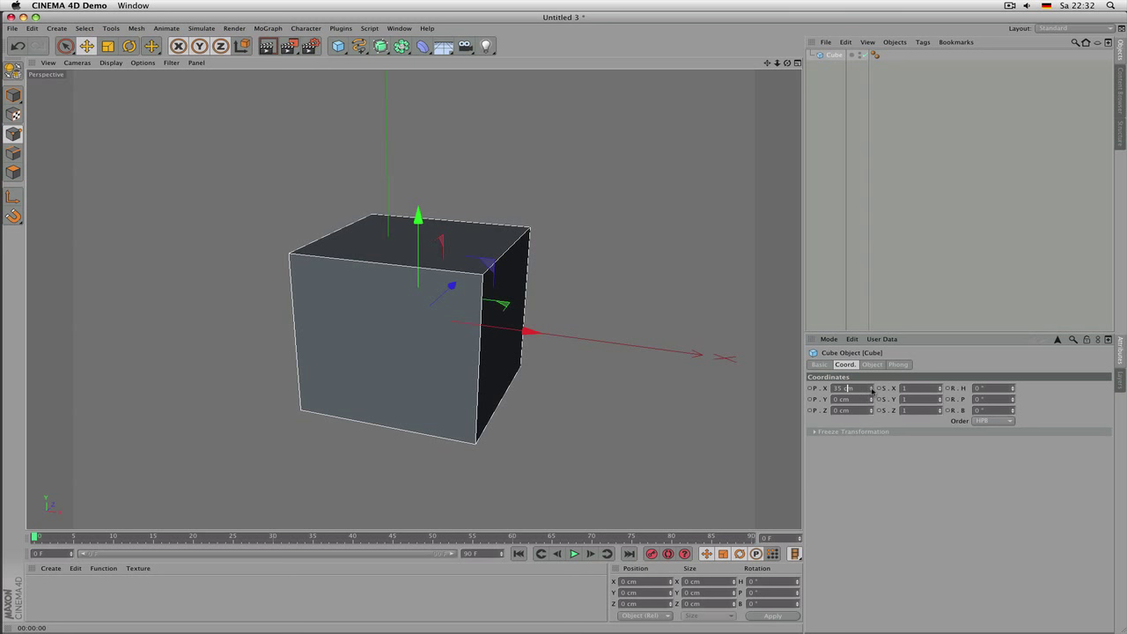
{"action": "mouse_move", "coordinate": [872, 391]}
{"action": "left_mouse_down"}
{"action": "mouse_move", "coordinate": [872, 370]}
{"action": "mouse_move", "coordinate": [872, 418]}
{"action": "mouse_move", "coordinate": [873, 370]}
{"action": "mouse_move", "coordinate": [870, 397]}
{"action": "left_mouse_up"}
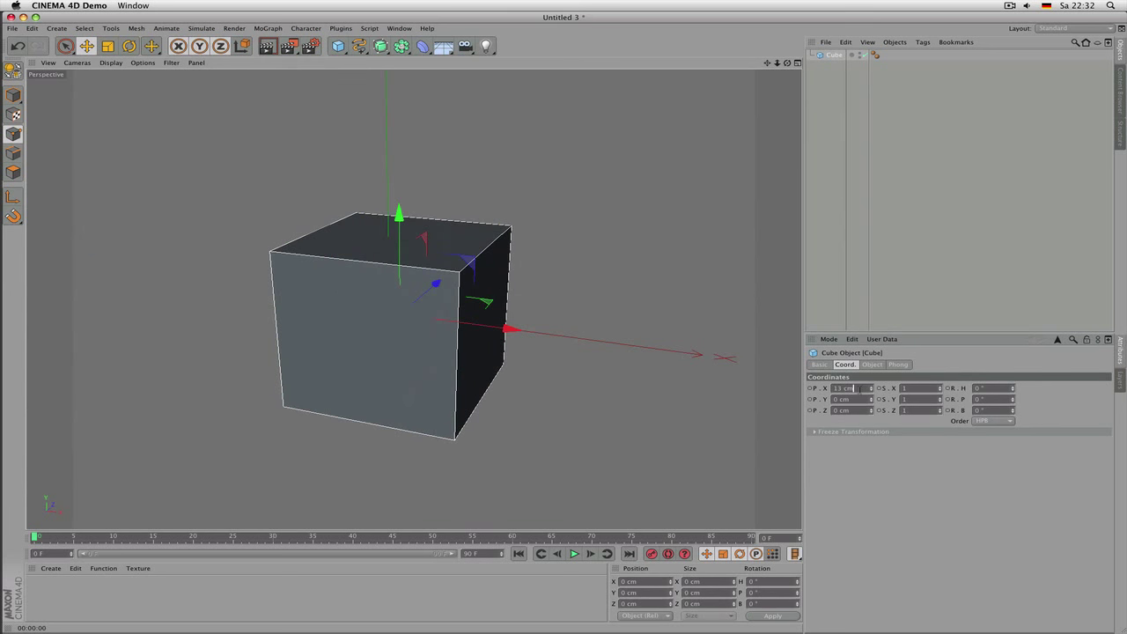
Step: Set the cube's P.X to 200 cm, then back to 0 cm
{"action": "left_click", "coordinate": [860, 388]}
{"action": "type", "text": "200"}
{"action": "key", "text": "Return"}
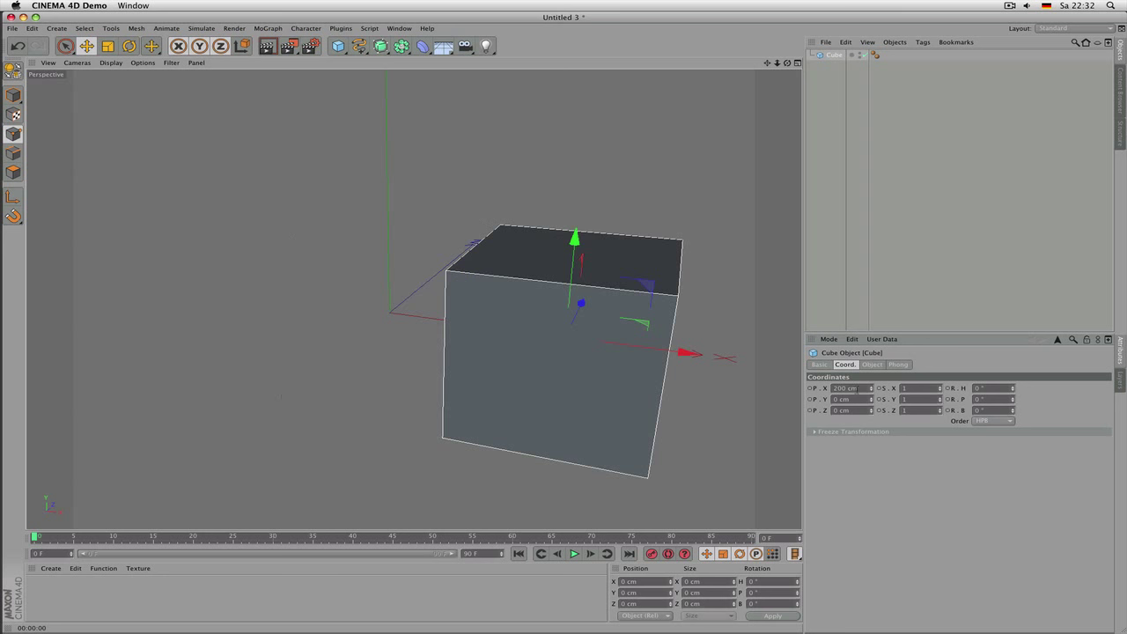
{"action": "left_click", "coordinate": [853, 389]}
{"action": "type", "text": "0"}
{"action": "key", "text": "Return"}
Step: Try P.X values of 15, 180/7 (25.714) and 125 cm
{"action": "left_click", "coordinate": [856, 389]}
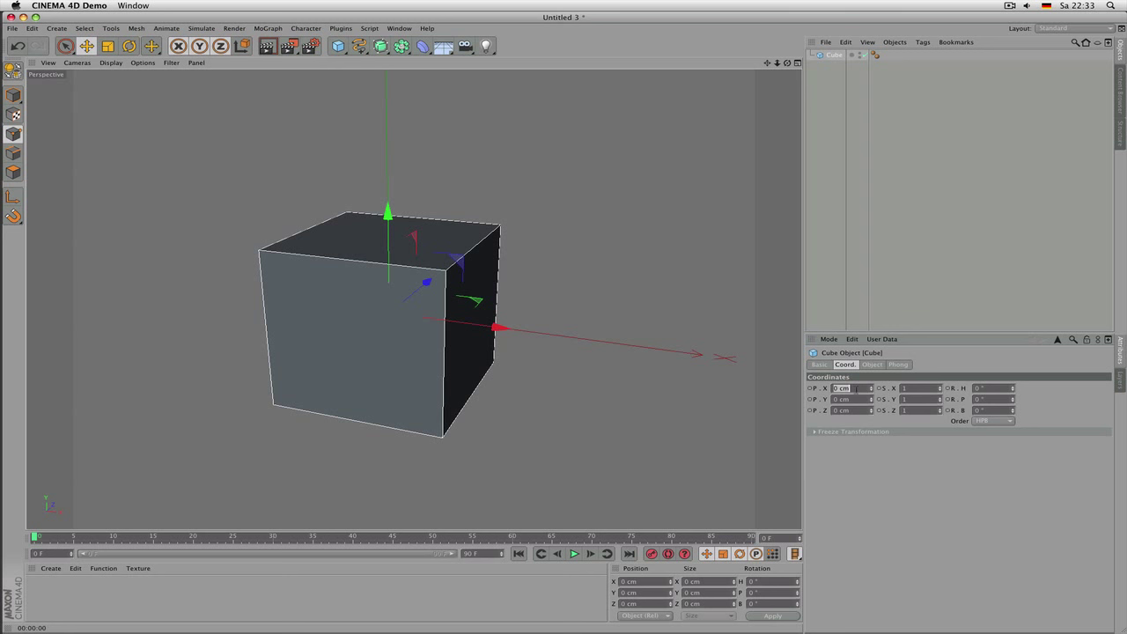
{"action": "type", "text": "15*3"}
{"action": "key", "text": "Return"}
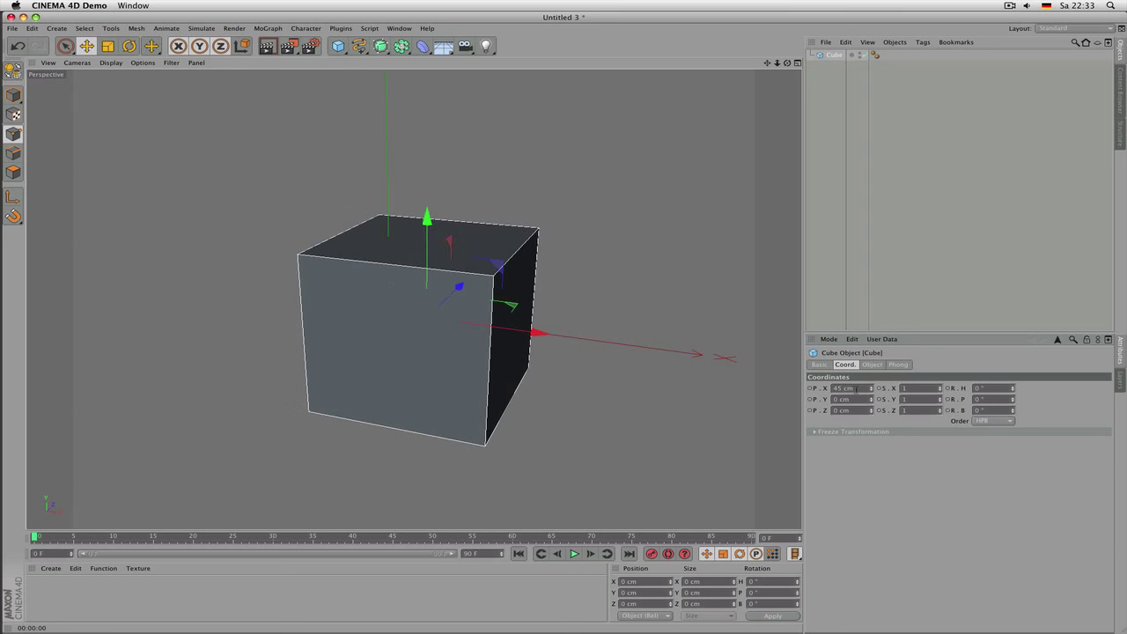
{"action": "left_click", "coordinate": [855, 389]}
{"action": "type", "text": "180/7"}
{"action": "key", "text": "Return"}
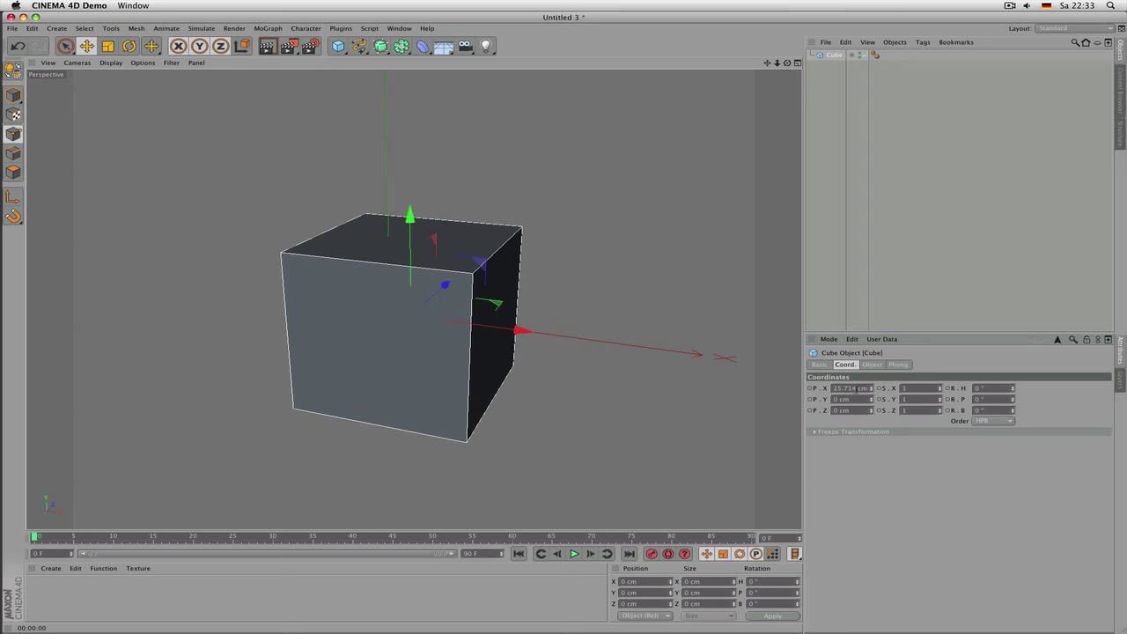
{"action": "left_click", "coordinate": [856, 388]}
{"action": "type", "text": "125"}
{"action": "key", "text": "Return"}
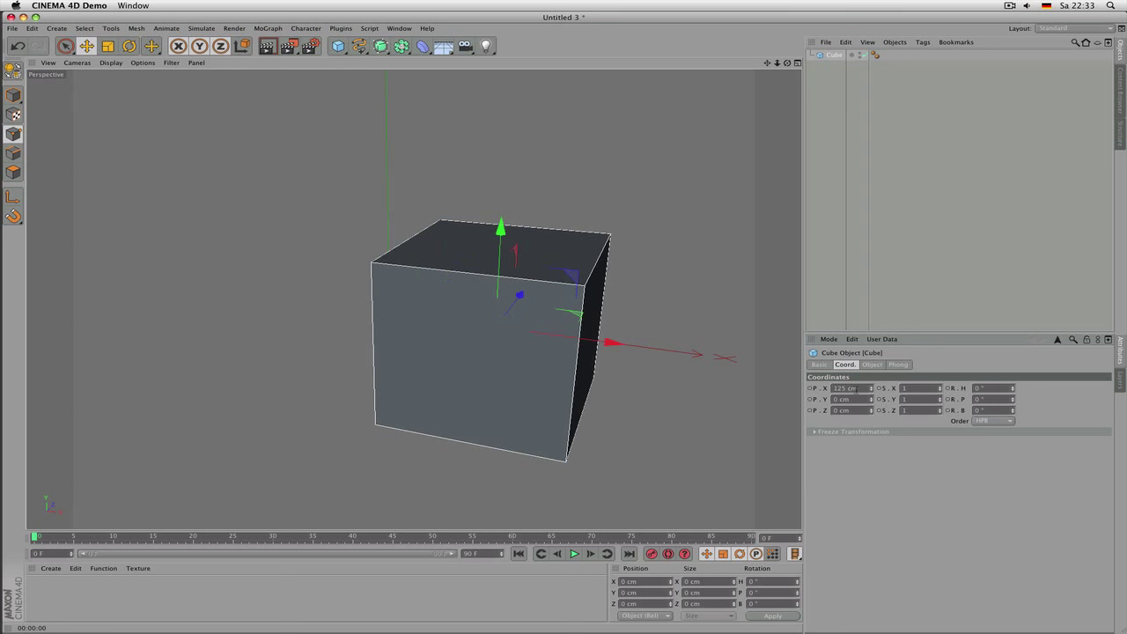
Step: Reset P.X to 0, slide P.Y up and back to 0, then slide and reset P.Z
{"action": "left_click", "coordinate": [852, 389]}
{"action": "type", "text": "0"}
{"action": "key", "text": "Return"}
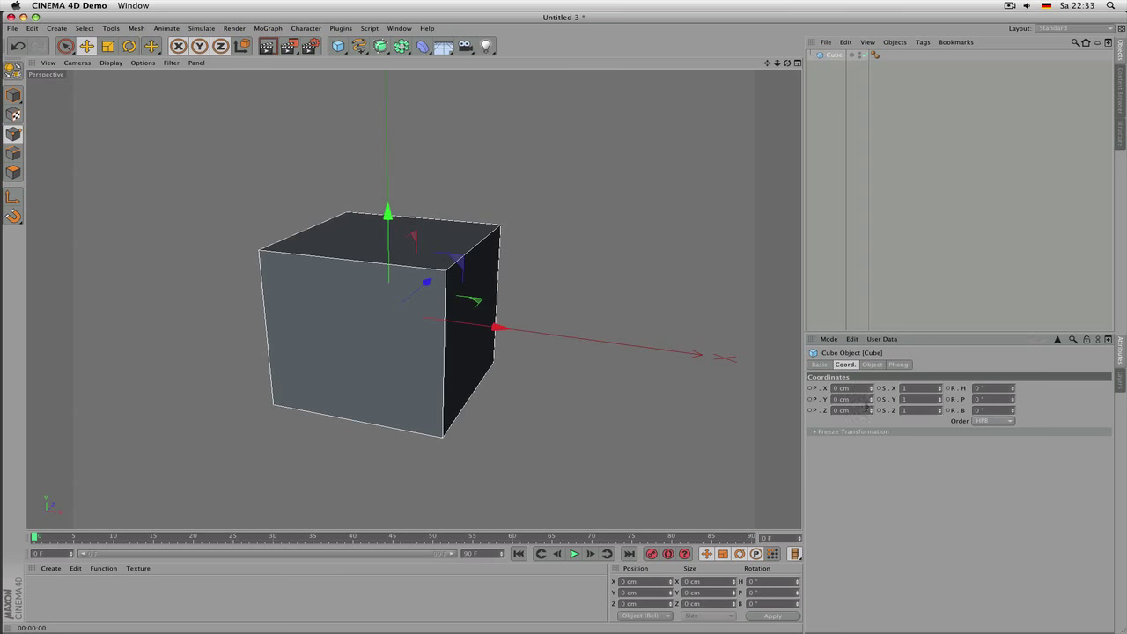
{"action": "left_click_drag", "start_coordinate": [871, 399], "coordinate": [872, 353]}
{"action": "left_click", "coordinate": [846, 399]}
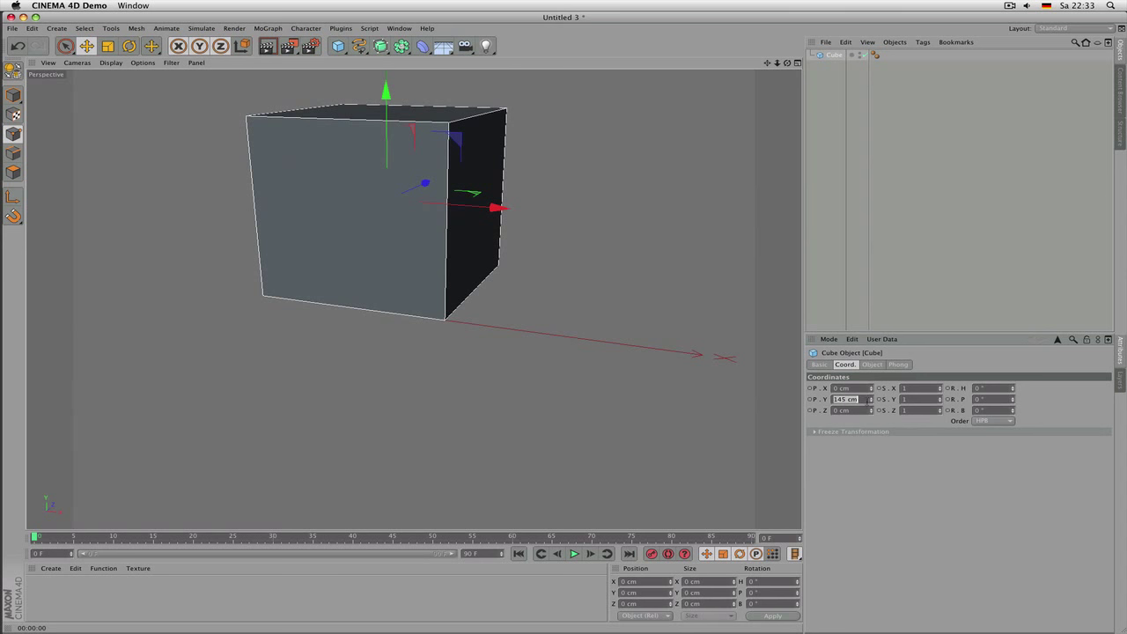
{"action": "type", "text": "0"}
{"action": "key", "text": "Return"}
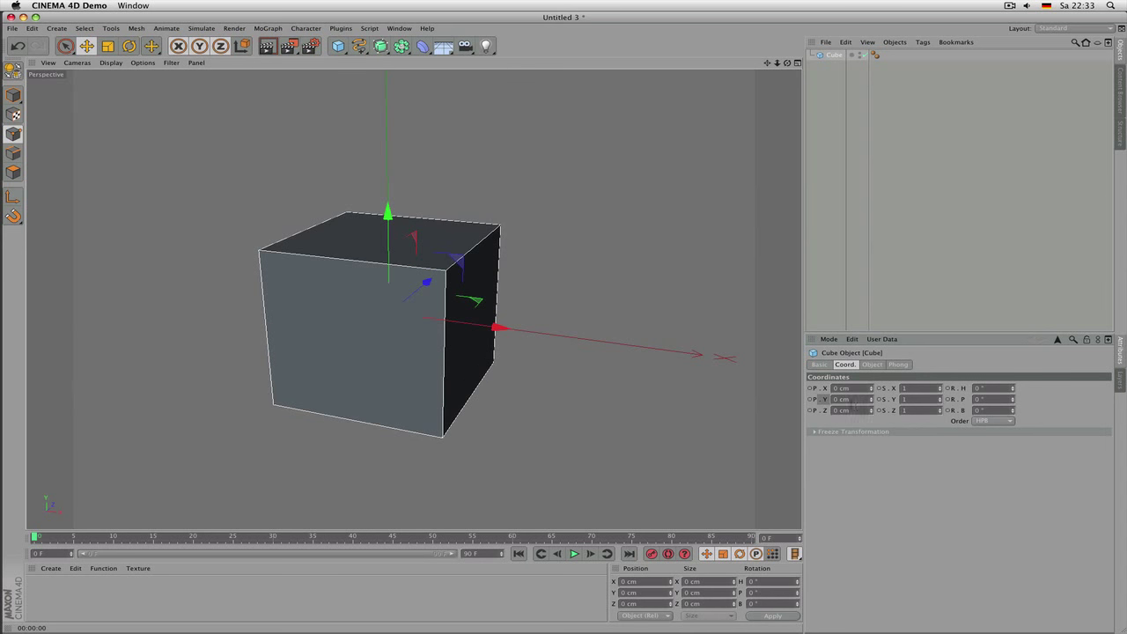
{"action": "mouse_move", "coordinate": [873, 411]}
{"action": "left_mouse_down"}
{"action": "mouse_move", "coordinate": [873, 334]}
{"action": "mouse_move", "coordinate": [873, 414]}
{"action": "left_mouse_up"}
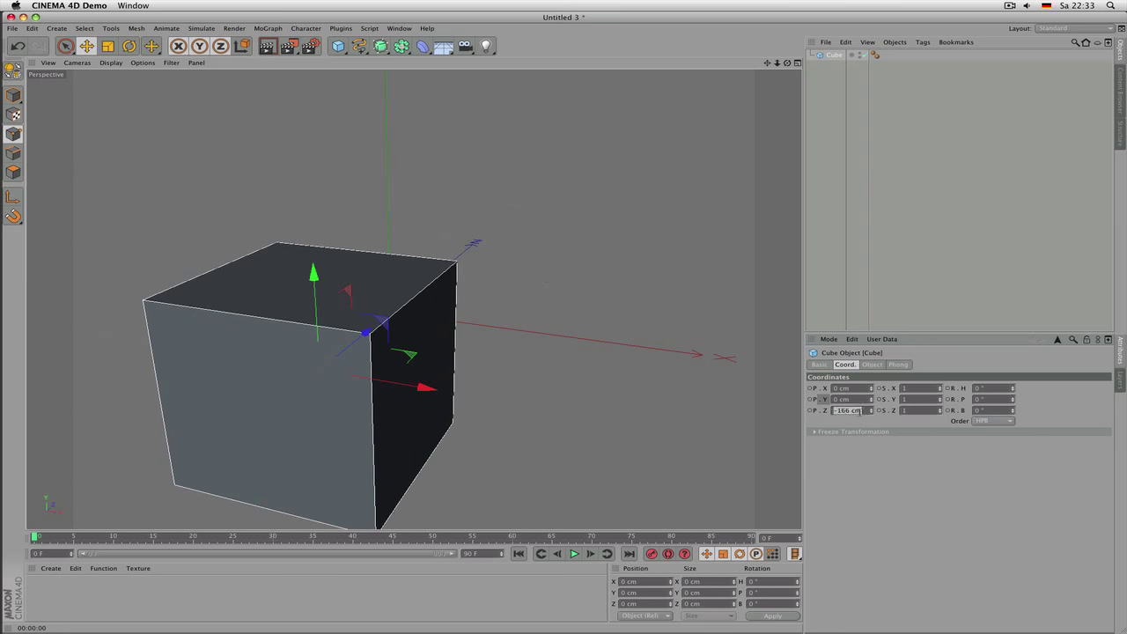
{"action": "key", "text": "Tab"}
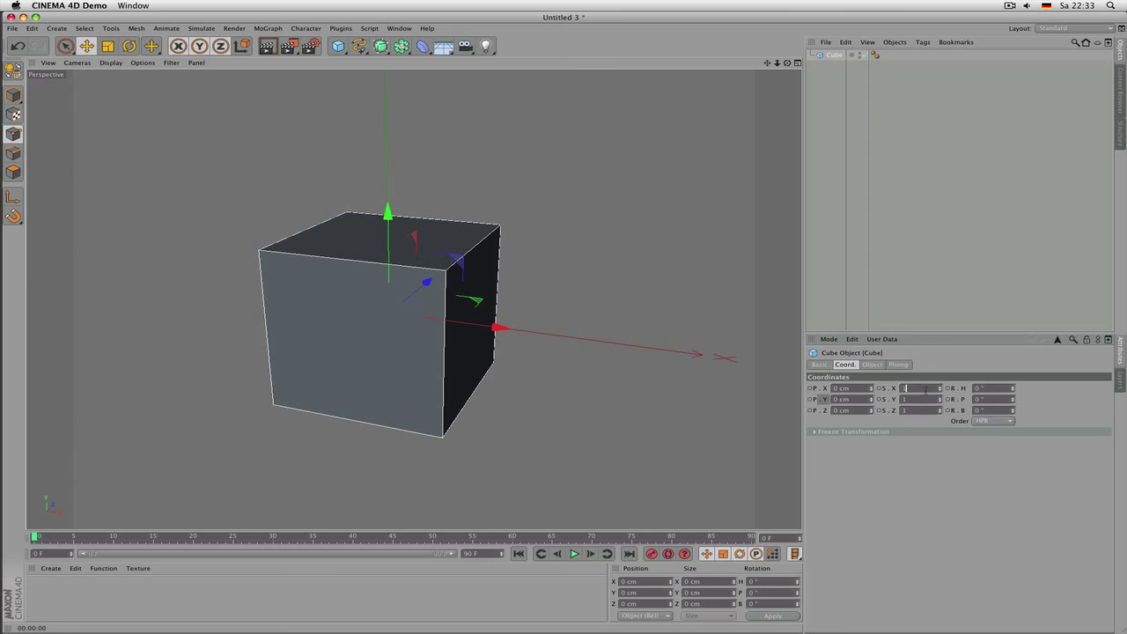
{"action": "type", "text": "10"}
{"action": "key", "text": "Tab"}
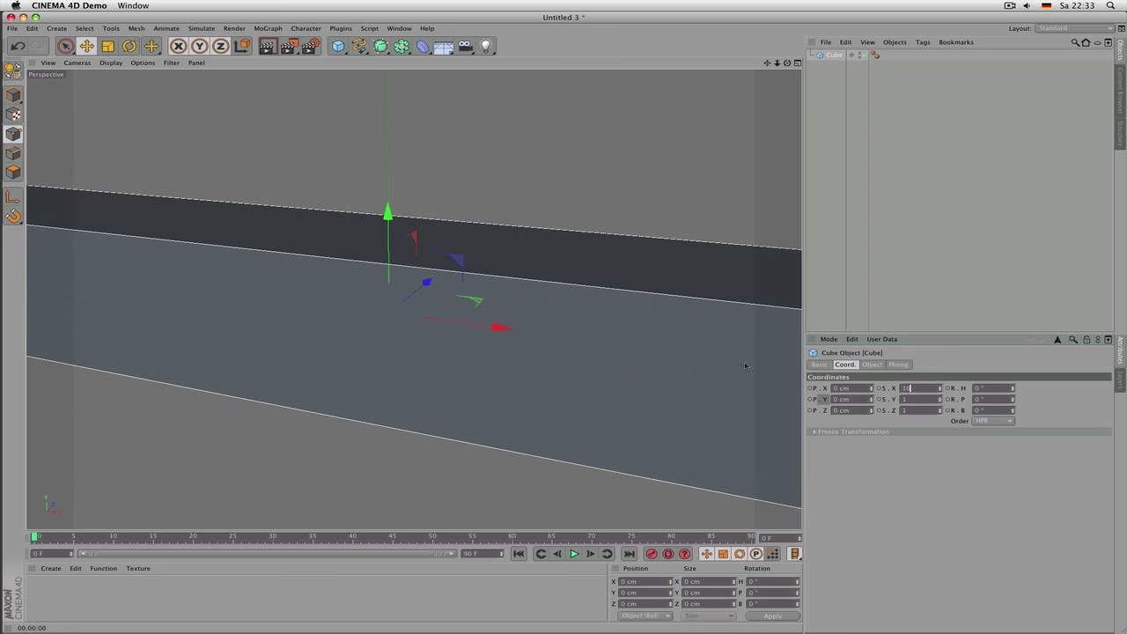
{"action": "scroll", "coordinate": [449, 330], "scroll_direction": "down", "scroll_amount": 5}
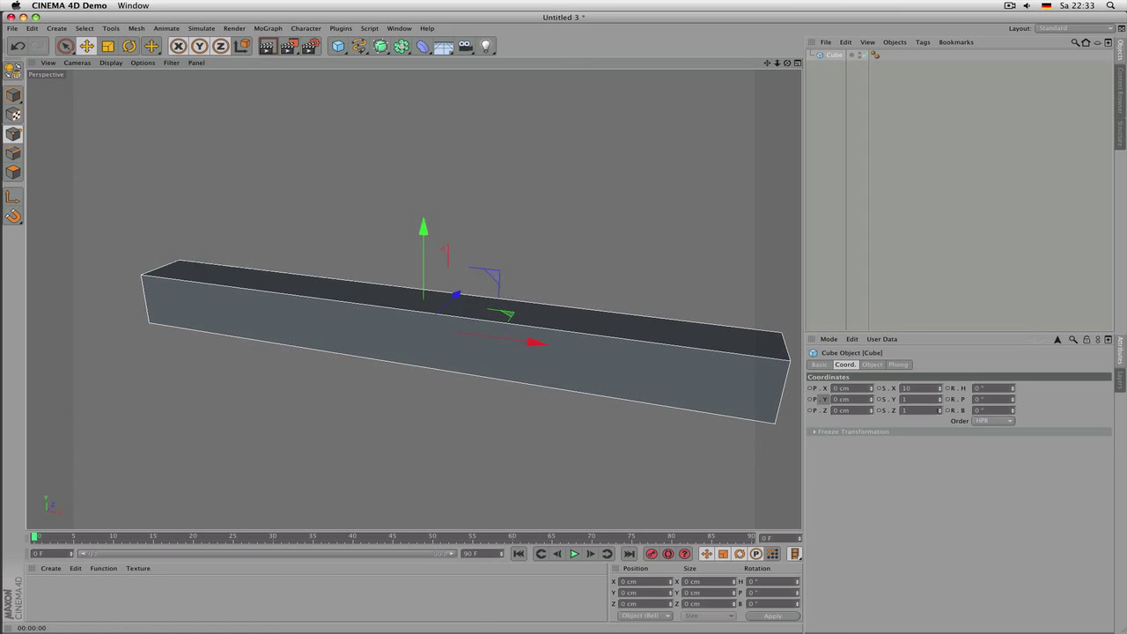
{"action": "type", "text": "0"}
{"action": "key", "text": "Return"}
{"action": "scroll", "coordinate": [456, 340], "scroll_direction": "down", "scroll_amount": 5}
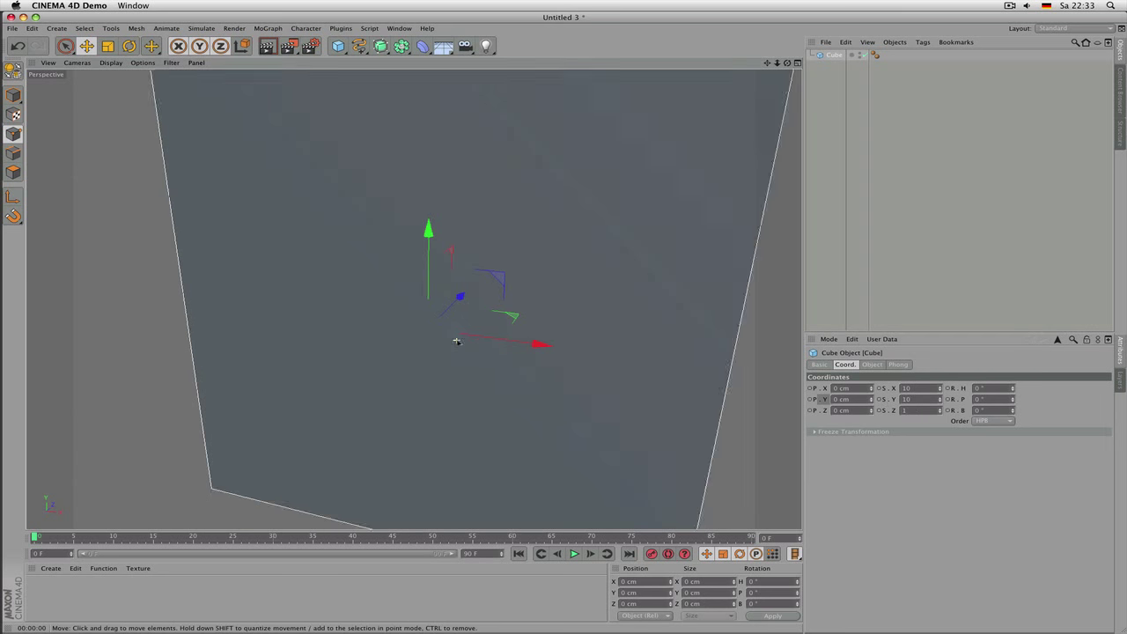
{"action": "key", "text": "0"}
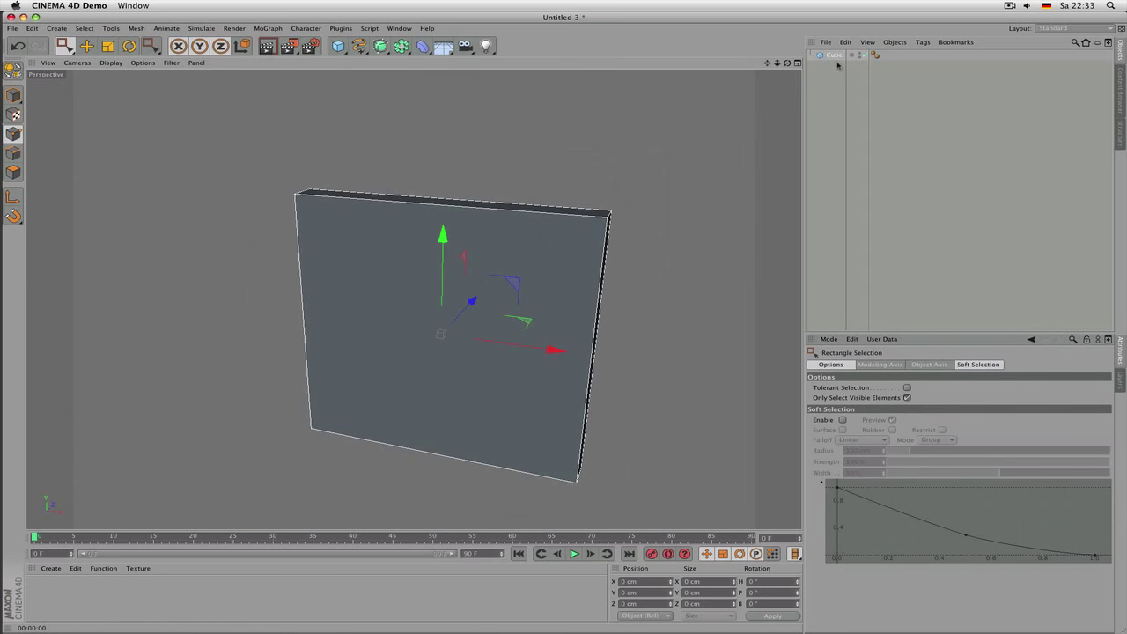
{"action": "left_click", "coordinate": [835, 54]}
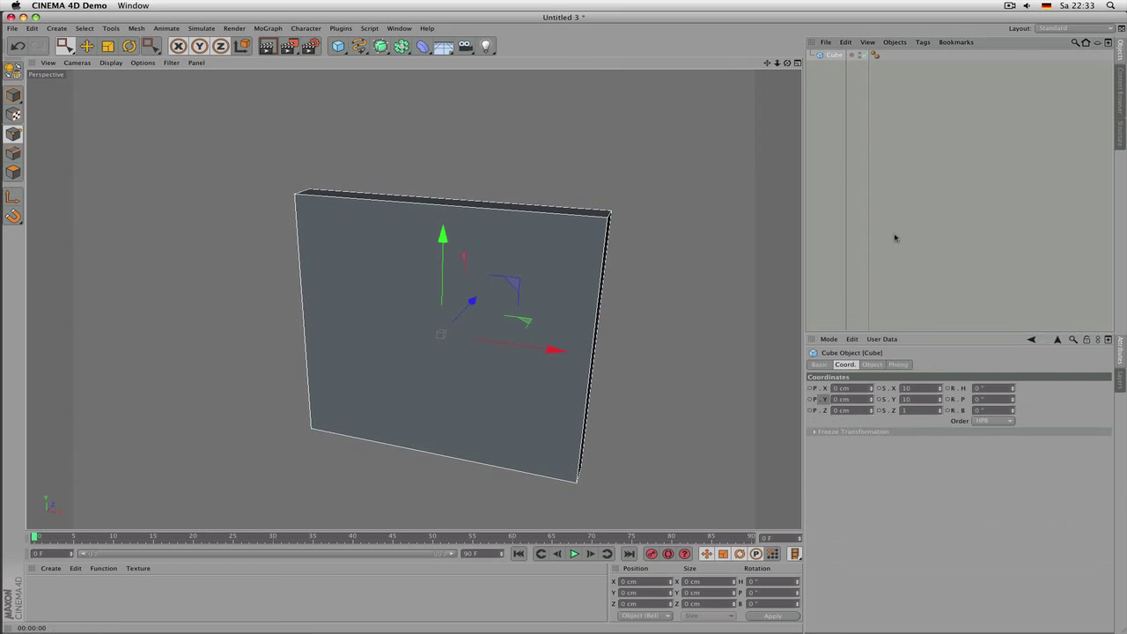
{"action": "left_click", "coordinate": [924, 408]}
{"action": "type", "text": "0"}
{"action": "key", "text": "Return"}
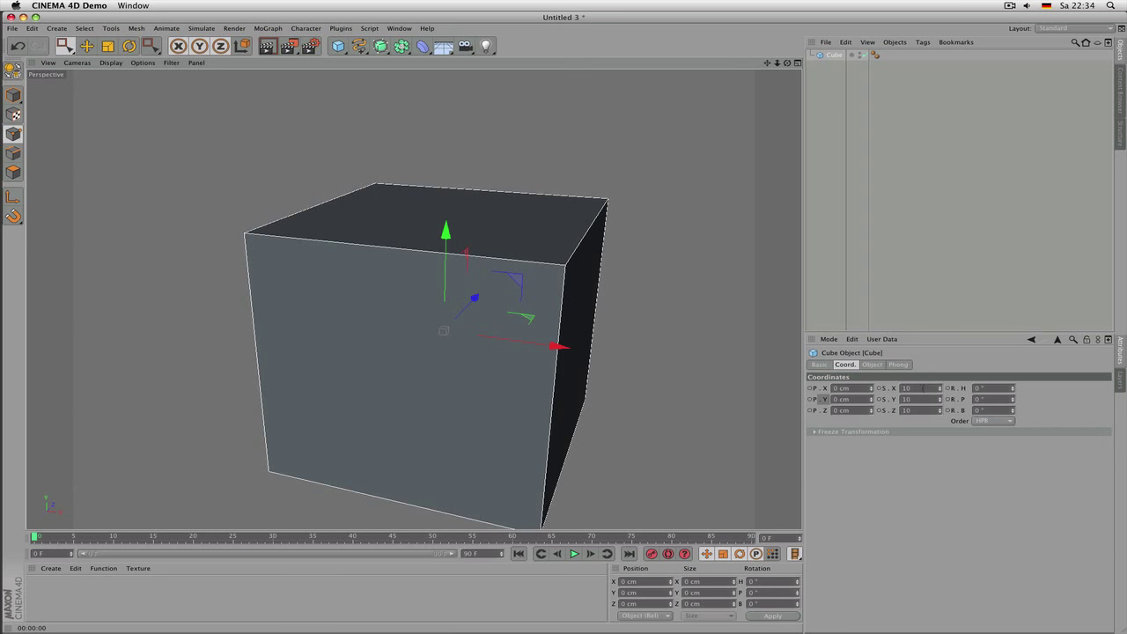
{"action": "left_click", "coordinate": [922, 388]}
{"action": "key", "text": "BackSpace"}
{"action": "key", "text": "Tab"}
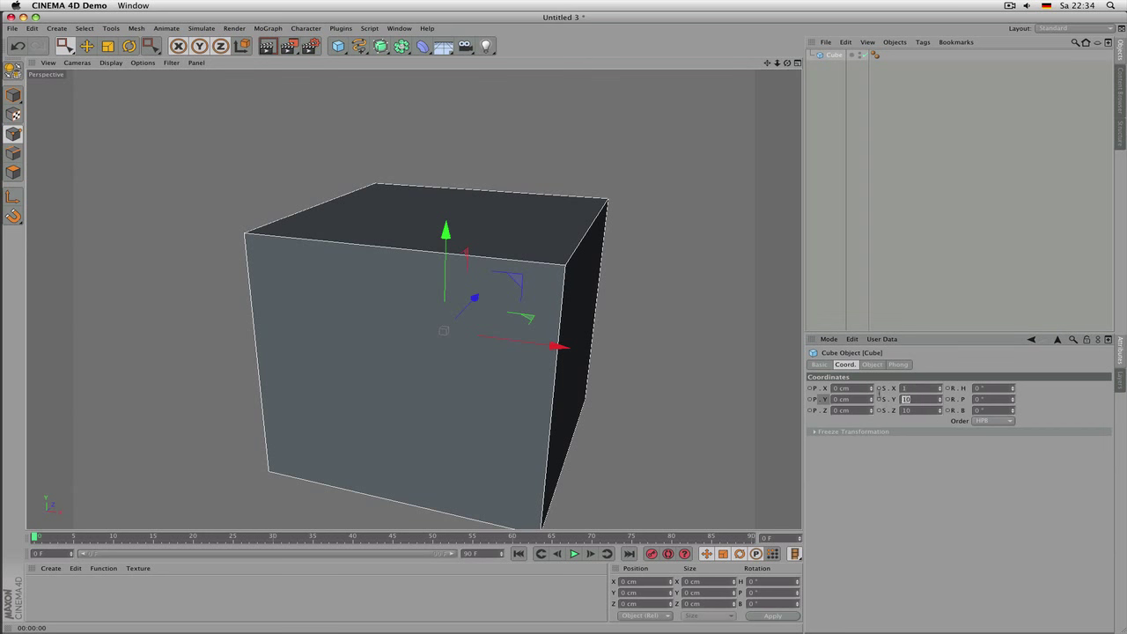
{"action": "key", "text": "Tab"}
{"action": "key", "text": "BackSpace"}
{"action": "key", "text": "Tab"}
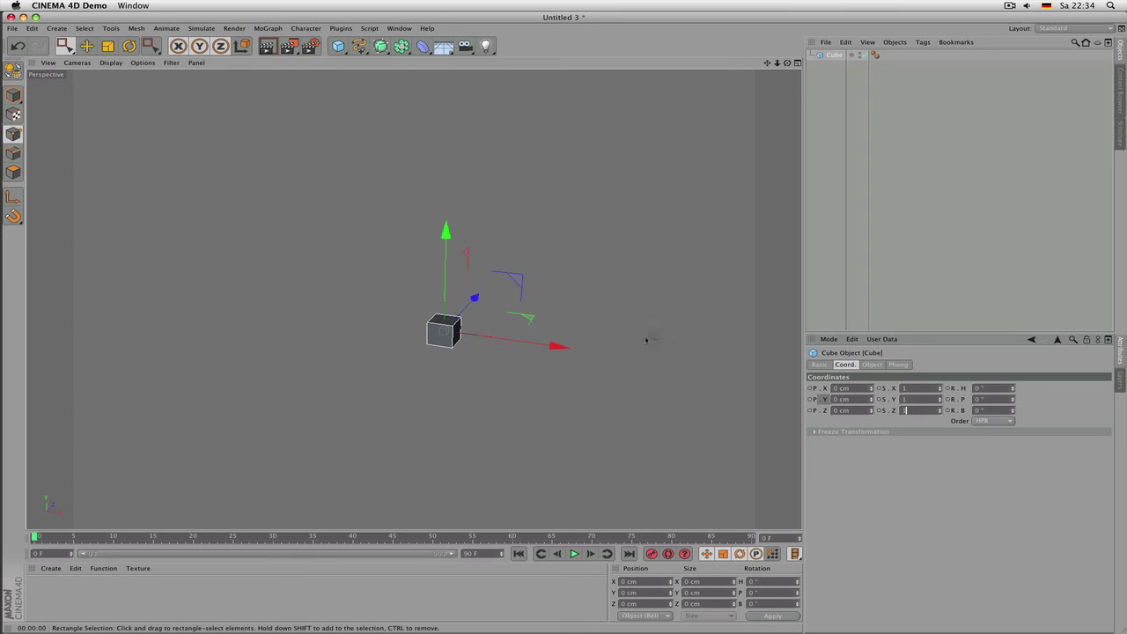
{"action": "scroll", "coordinate": [577, 336], "scroll_direction": "up", "scroll_amount": 3}
{"action": "scroll", "coordinate": [293, 342], "scroll_direction": "up", "scroll_amount": 4}
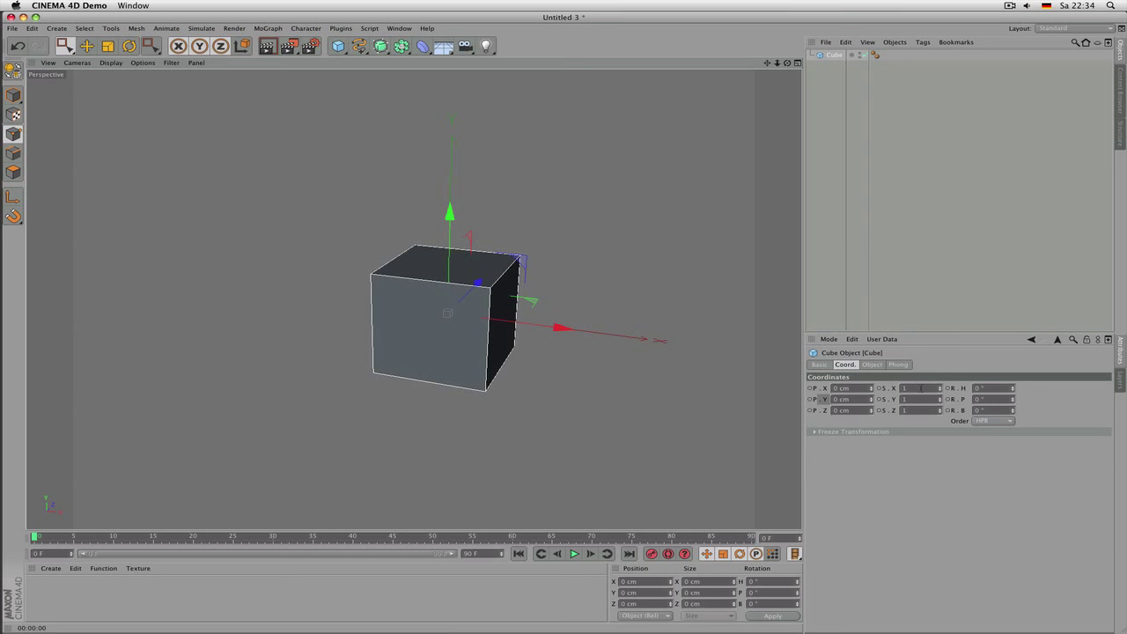
{"action": "left_click", "coordinate": [920, 388]}
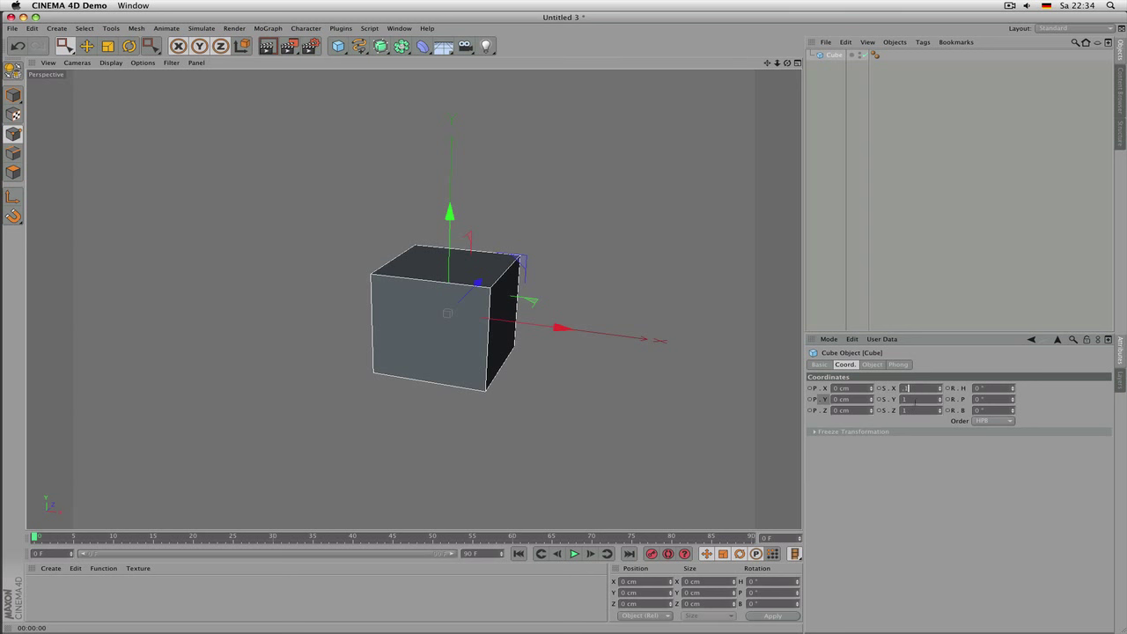
{"action": "type", "text": "0.1"}
{"action": "key", "text": "Tab"}
{"action": "type", "text": "0.1"}
{"action": "key", "text": "Tab"}
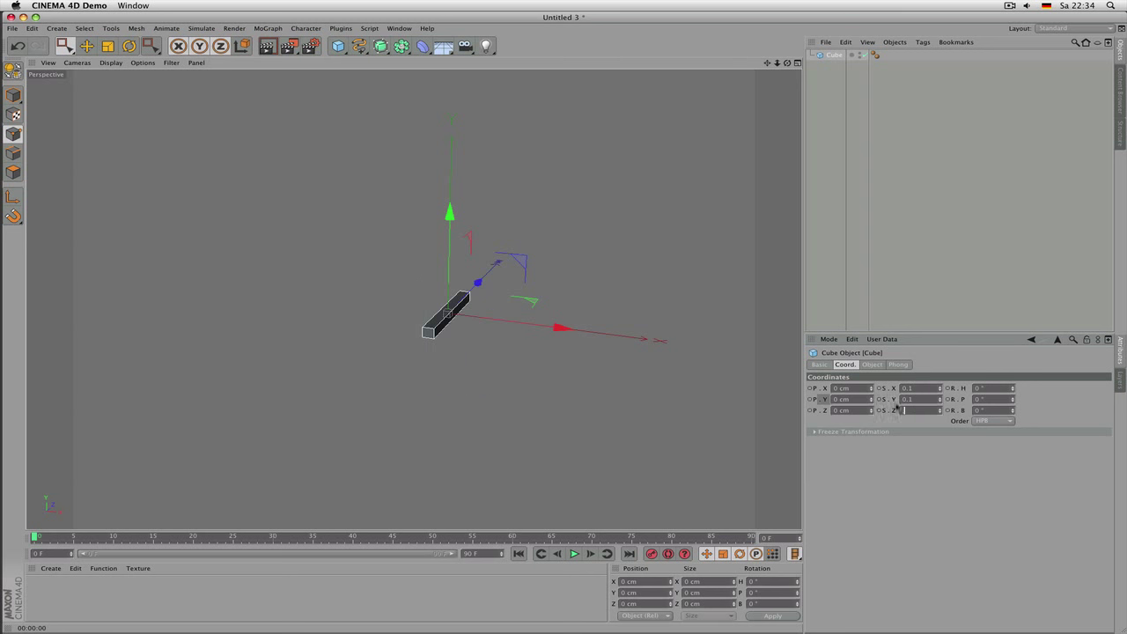
{"action": "type", "text": "0.1"}
{"action": "key", "text": "Tab"}
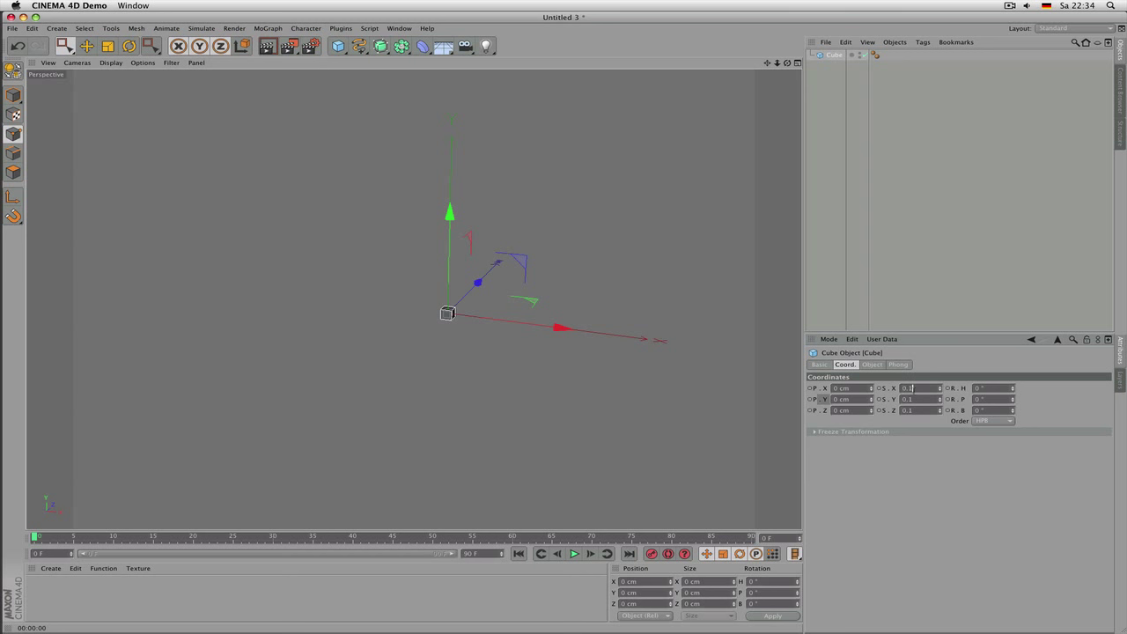
{"action": "double_click", "coordinate": [913, 389]}
{"action": "type", "text": "1"}
{"action": "key", "text": "Tab"}
{"action": "type", "text": "1"}
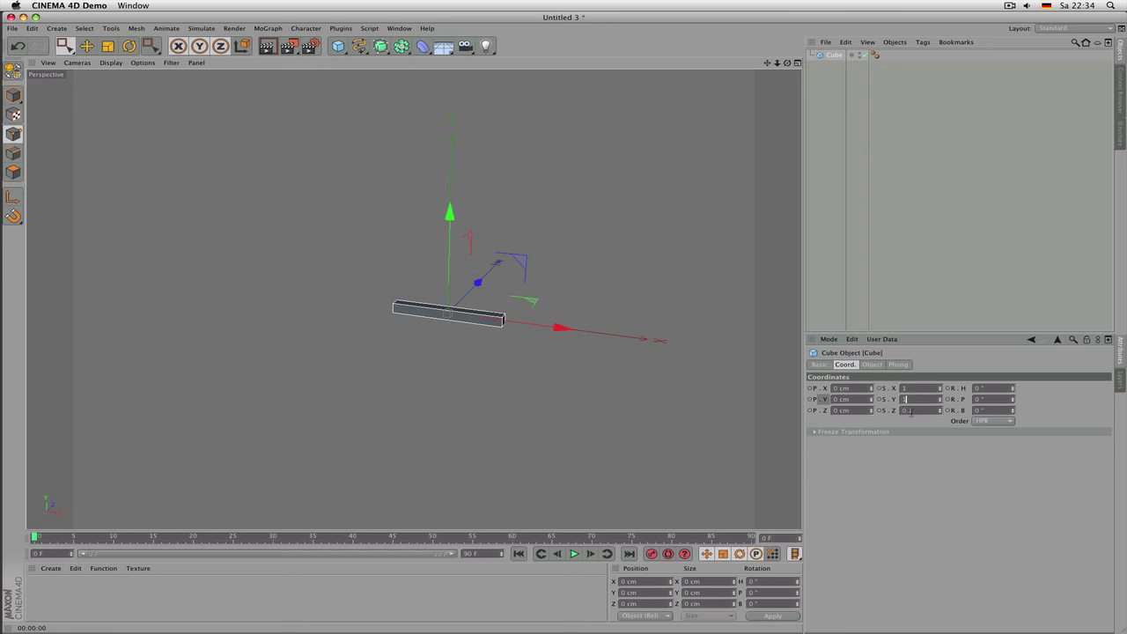
{"action": "key", "text": "Tab"}
{"action": "type", "text": "1"}
{"action": "key", "text": "Return"}
{"action": "left_click_drag", "start_coordinate": [637, 294], "coordinate": [613, 351], "text": "alt"}
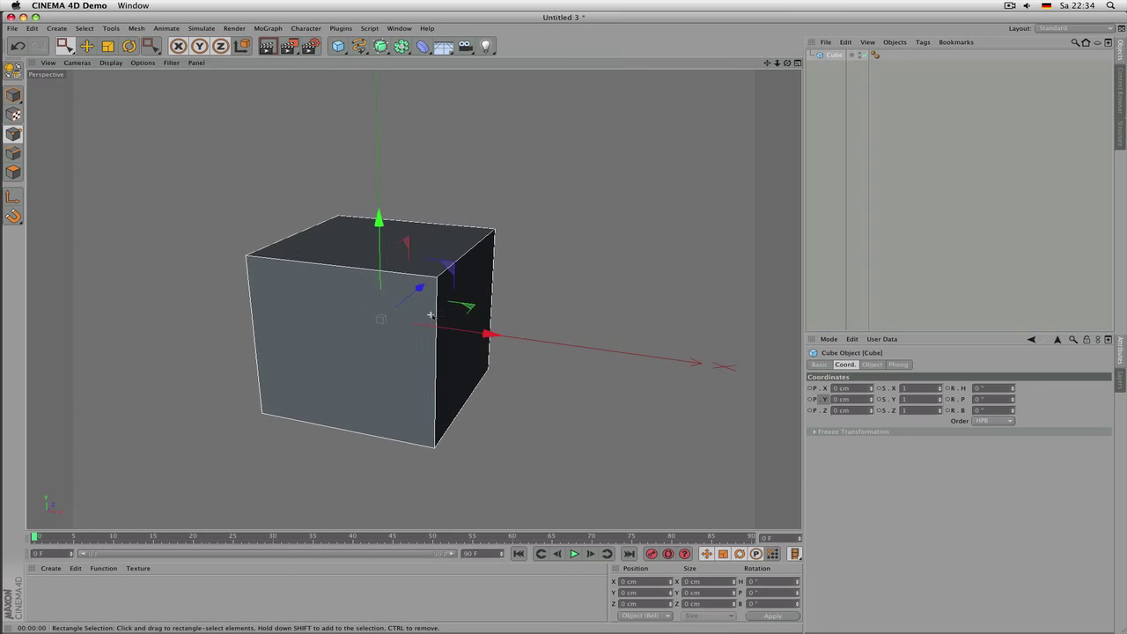
{"action": "left_click", "coordinate": [987, 388]}
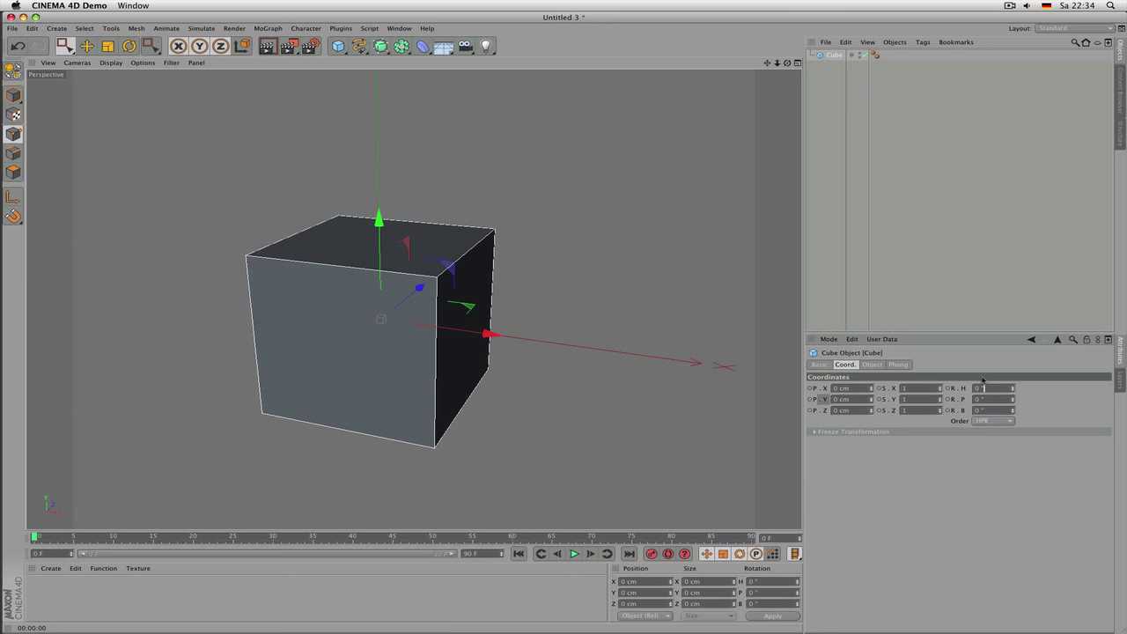
{"action": "left_click", "coordinate": [961, 388]}
{"action": "left_click", "coordinate": [965, 401]}
{"action": "mouse_move", "coordinate": [1013, 388]}
{"action": "left_mouse_down"}
{"action": "mouse_move", "coordinate": [1013, 357]}
{"action": "mouse_move", "coordinate": [1012, 419]}
{"action": "mouse_move", "coordinate": [1011, 391]}
{"action": "left_mouse_up"}
{"action": "left_click", "coordinate": [1004, 391]}
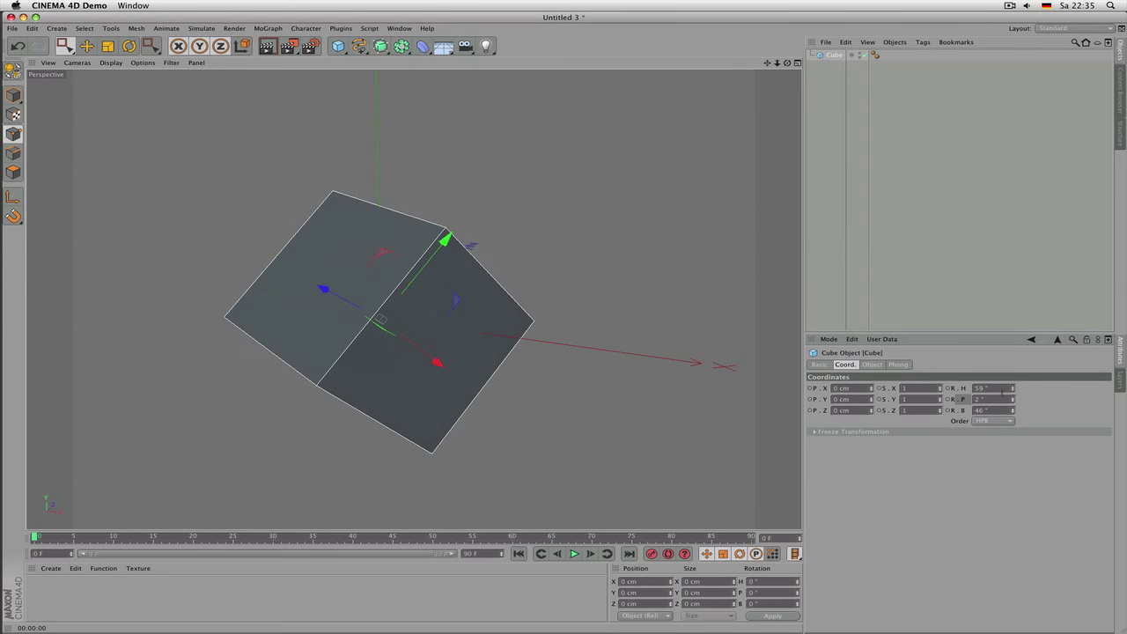
{"action": "left_click", "coordinate": [1004, 391]}
{"action": "type", "text": "0"}
{"action": "key", "text": "Tab"}
{"action": "type", "text": "0"}
{"action": "key", "text": "Tab"}
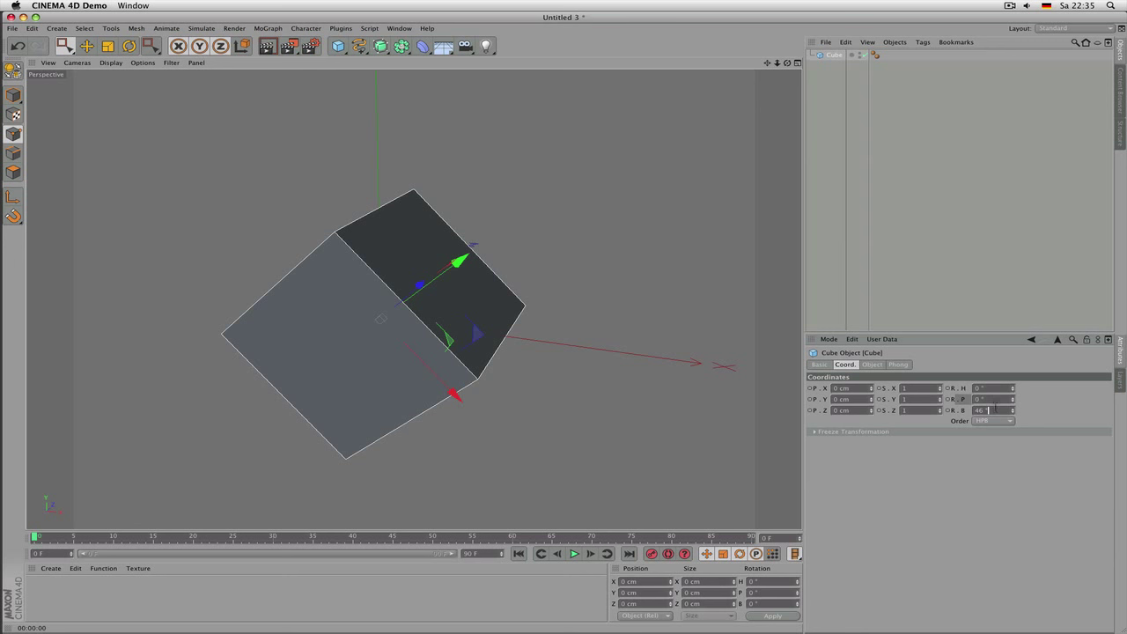
{"action": "type", "text": "0"}
{"action": "key", "text": "Tab"}
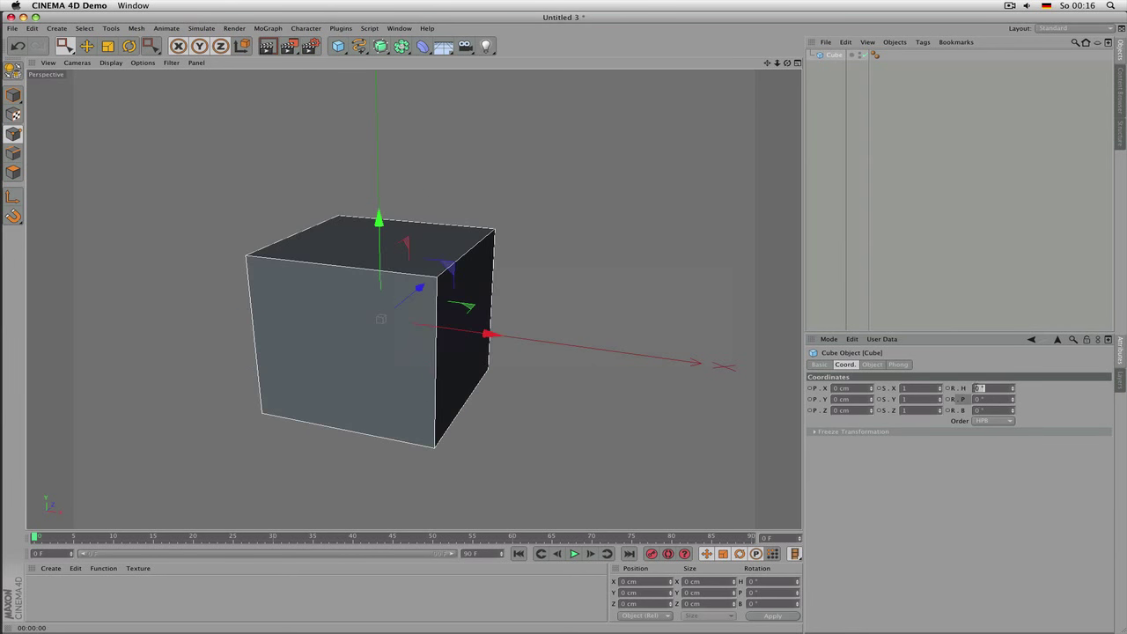
Step: Reselect the cube and stretch its X size toward 535 cm
{"action": "left_click", "coordinate": [873, 365]}
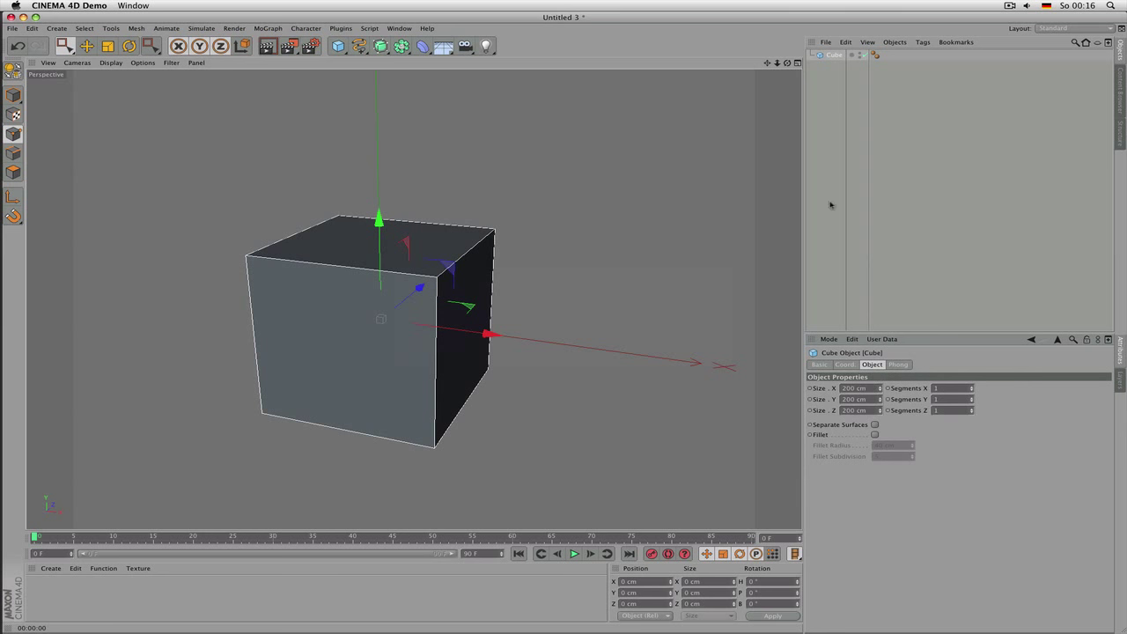
{"action": "left_click", "coordinate": [832, 69]}
{"action": "left_click", "coordinate": [833, 55]}
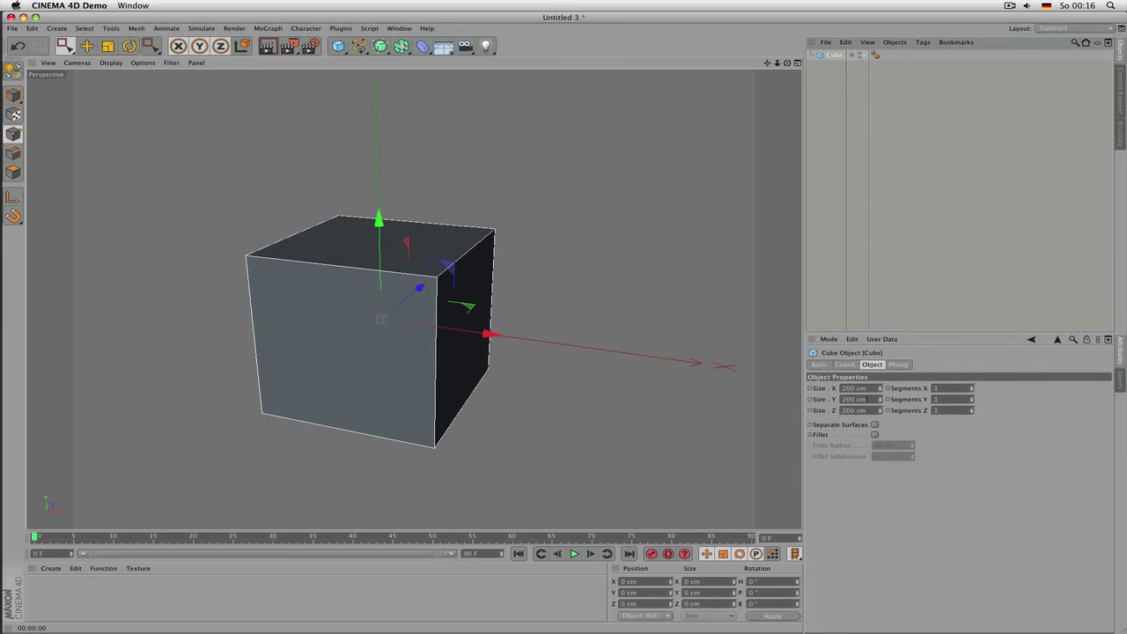
{"action": "left_click", "coordinate": [874, 367]}
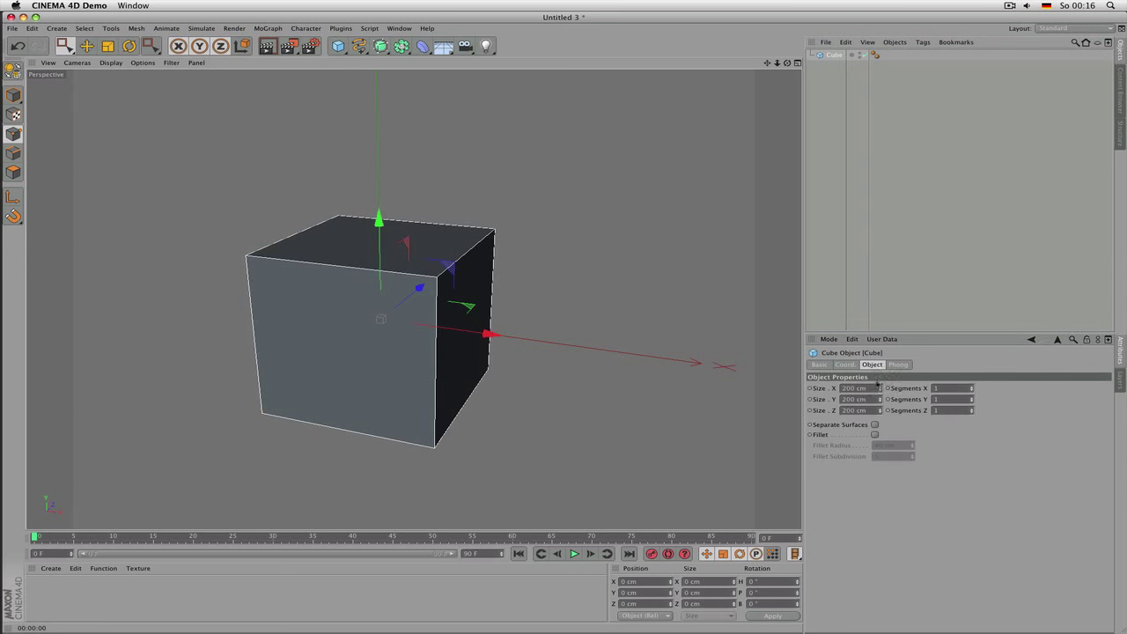
{"action": "left_click_drag", "start_coordinate": [880, 390], "coordinate": [965, 390]}
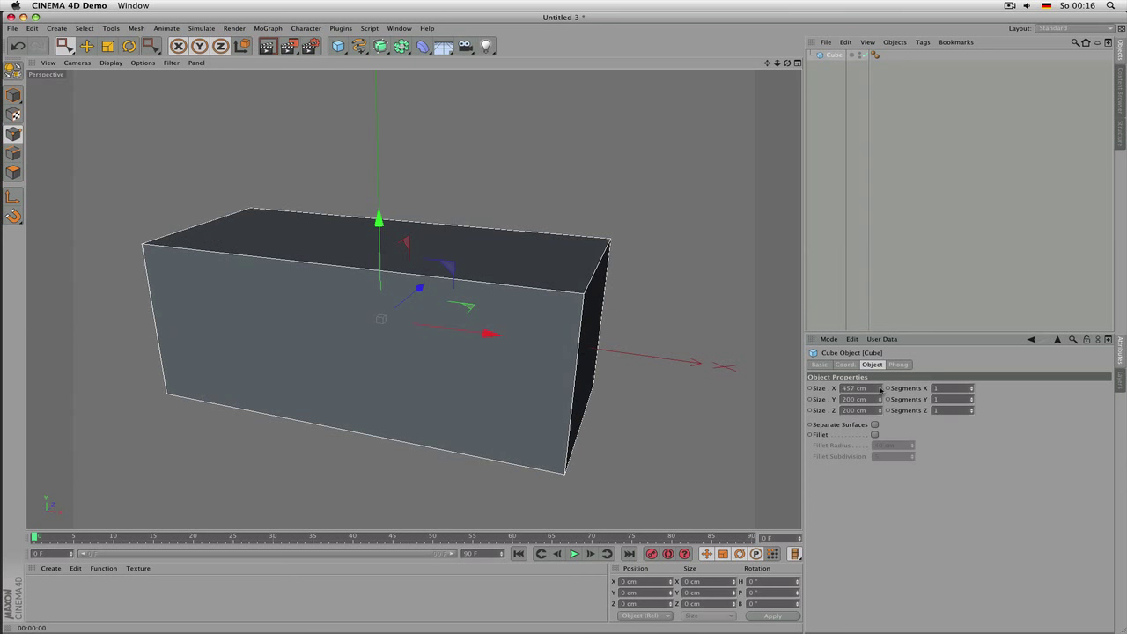
{"action": "left_click_drag", "start_coordinate": [880, 391], "coordinate": [986, 391]}
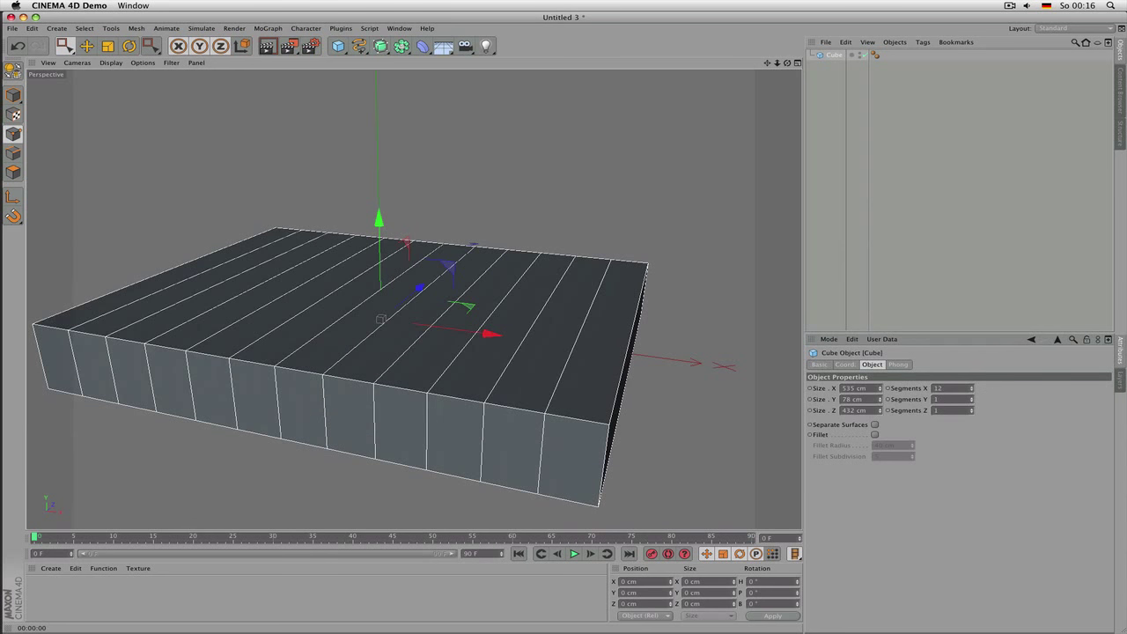
Step: Enable the cube's fillet with a smaller radius, then delete the cube
{"action": "left_click", "coordinate": [875, 435]}
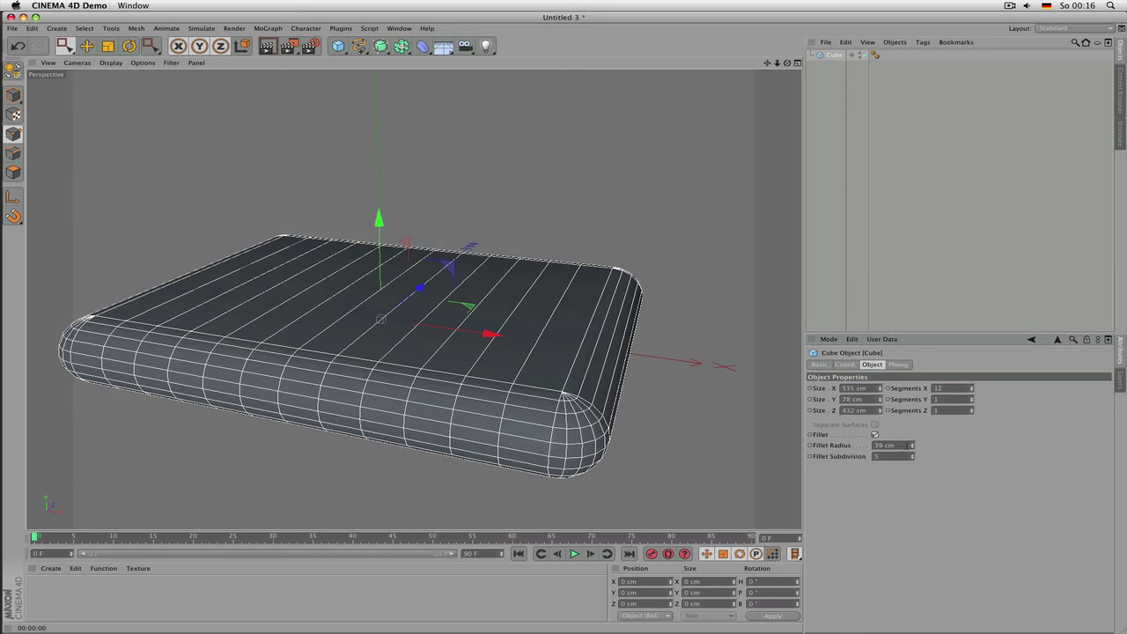
{"action": "left_click_drag", "start_coordinate": [907, 445], "coordinate": [888, 446]}
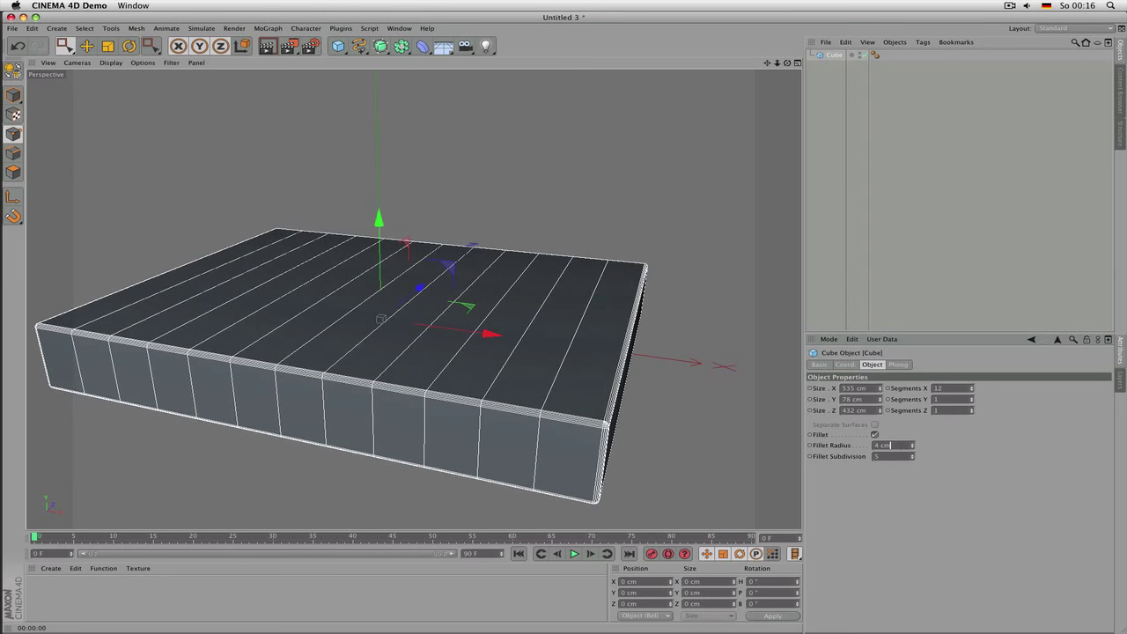
{"action": "left_click", "coordinate": [833, 55]}
{"action": "key", "text": "Delete"}
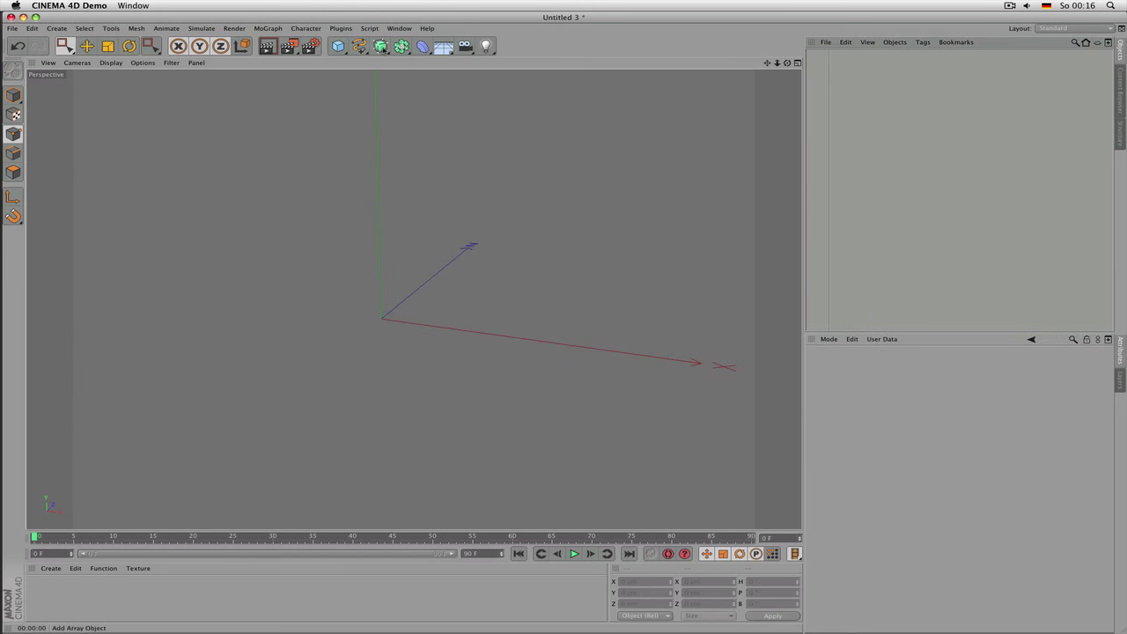
Step: Add a Cone with a 33 cm top radius and 165 cm bottom radius
{"action": "left_click", "coordinate": [338, 45]}
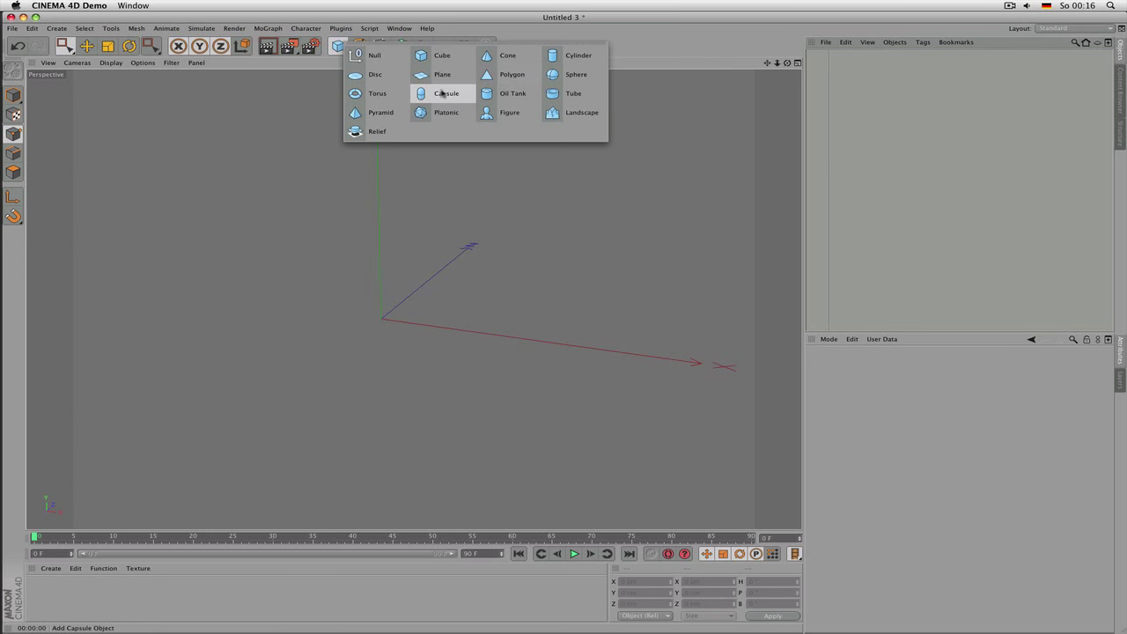
{"action": "left_click", "coordinate": [500, 56]}
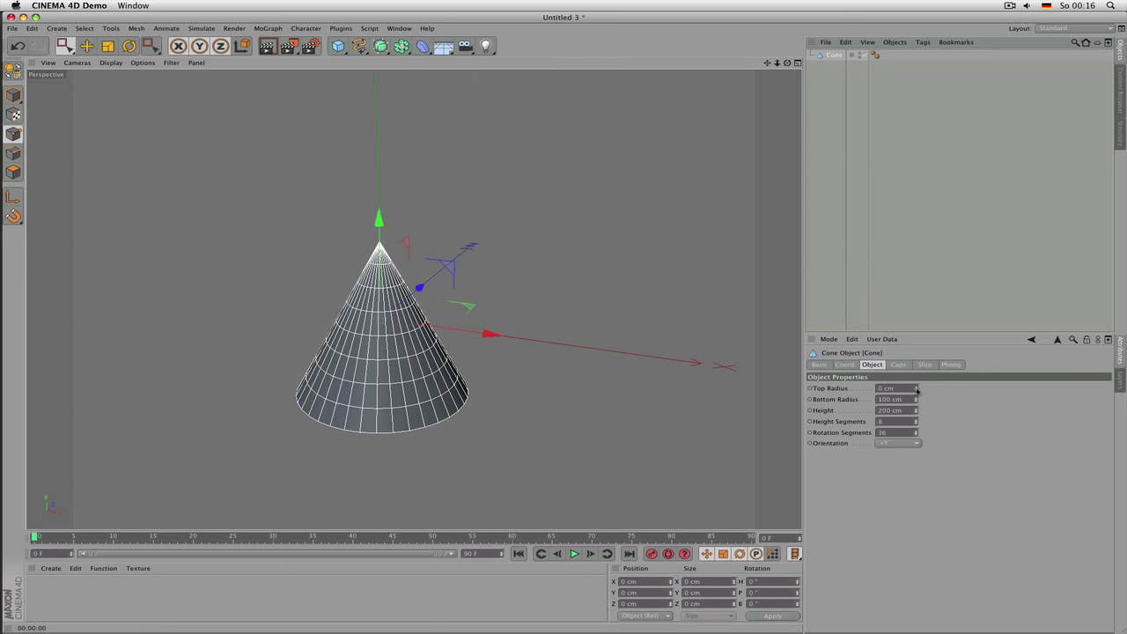
{"action": "left_click_drag", "start_coordinate": [916, 390], "coordinate": [916, 389]}
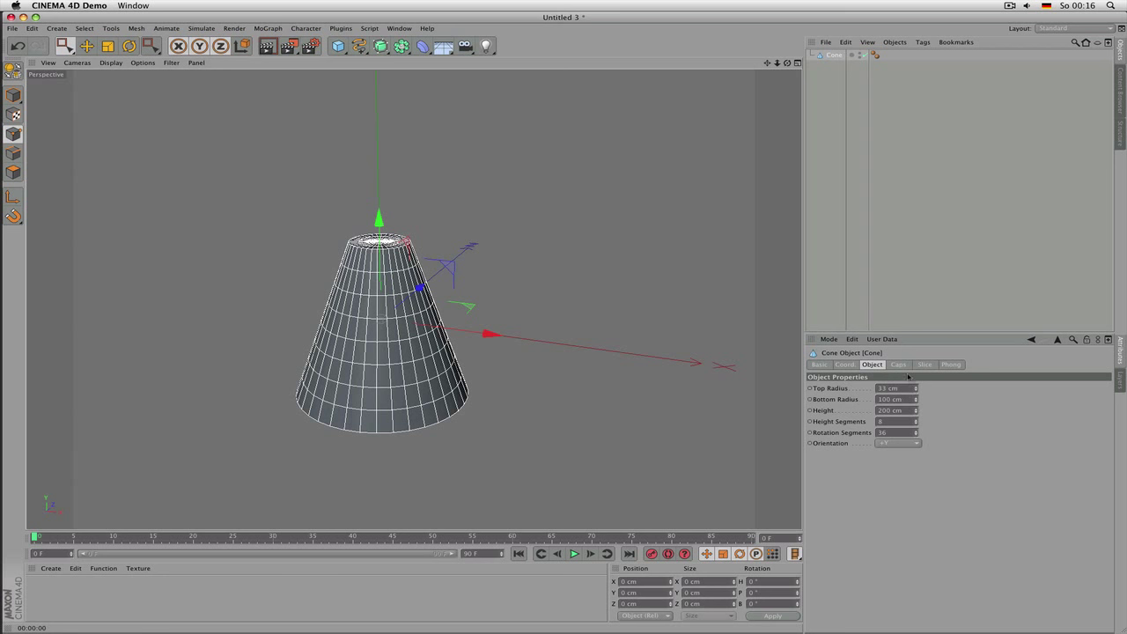
{"action": "left_click_drag", "start_coordinate": [916, 402], "coordinate": [918, 426]}
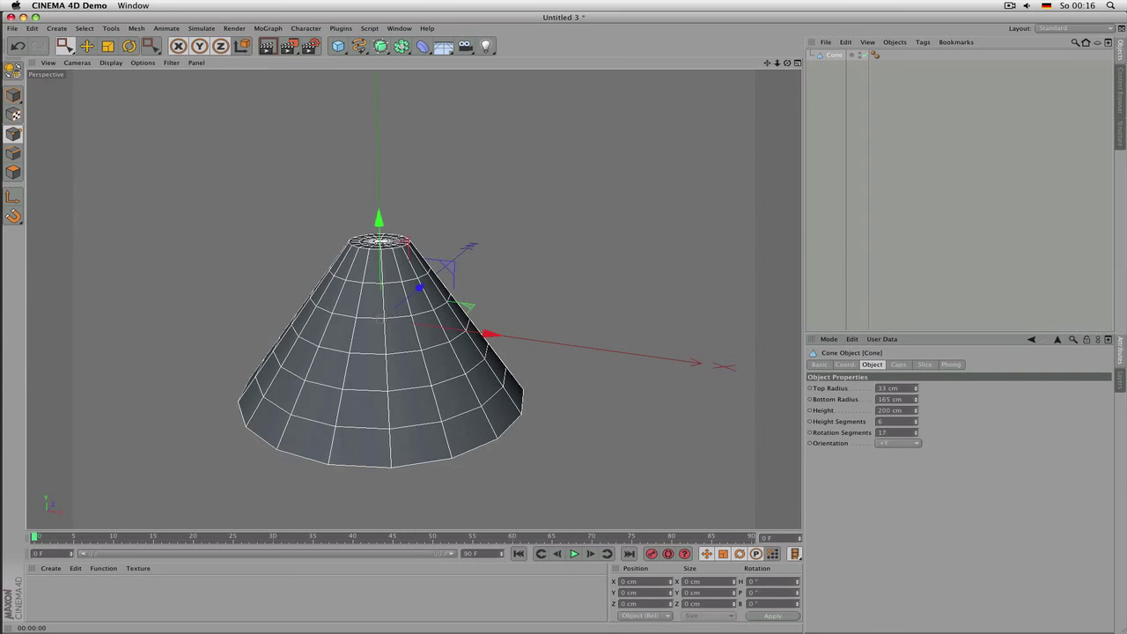
Step: Enable the cone's Bottom fillet in Caps and reduce its radius
{"action": "left_click", "coordinate": [899, 365]}
{"action": "left_click", "coordinate": [917, 420]}
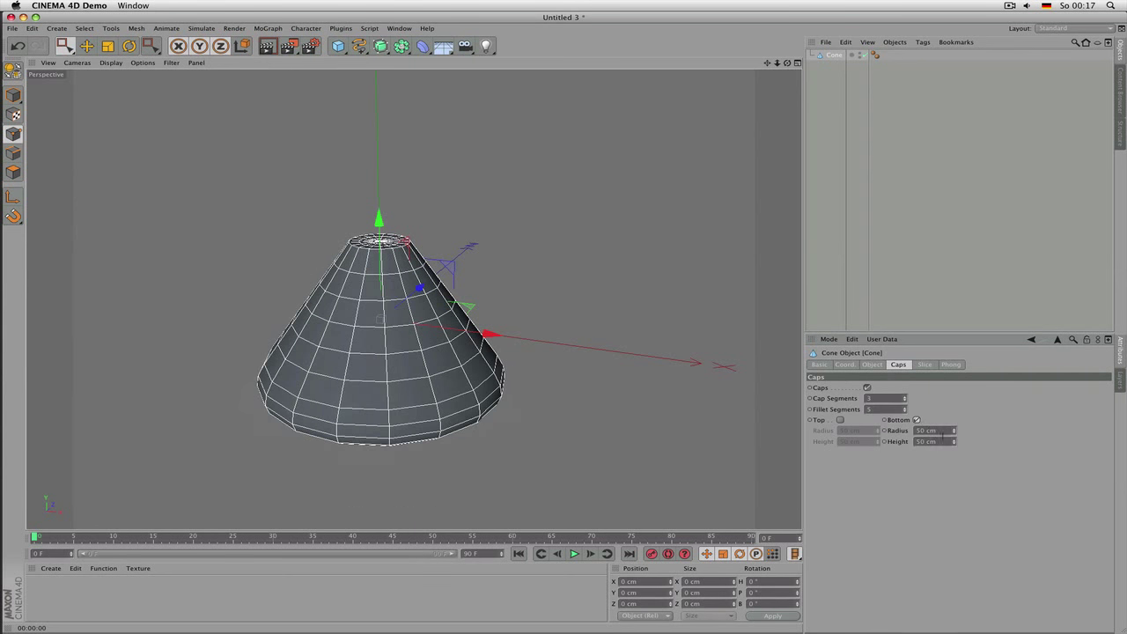
{"action": "left_click_drag", "start_coordinate": [954, 430], "coordinate": [954, 441]}
{"action": "left_click", "coordinate": [881, 365]}
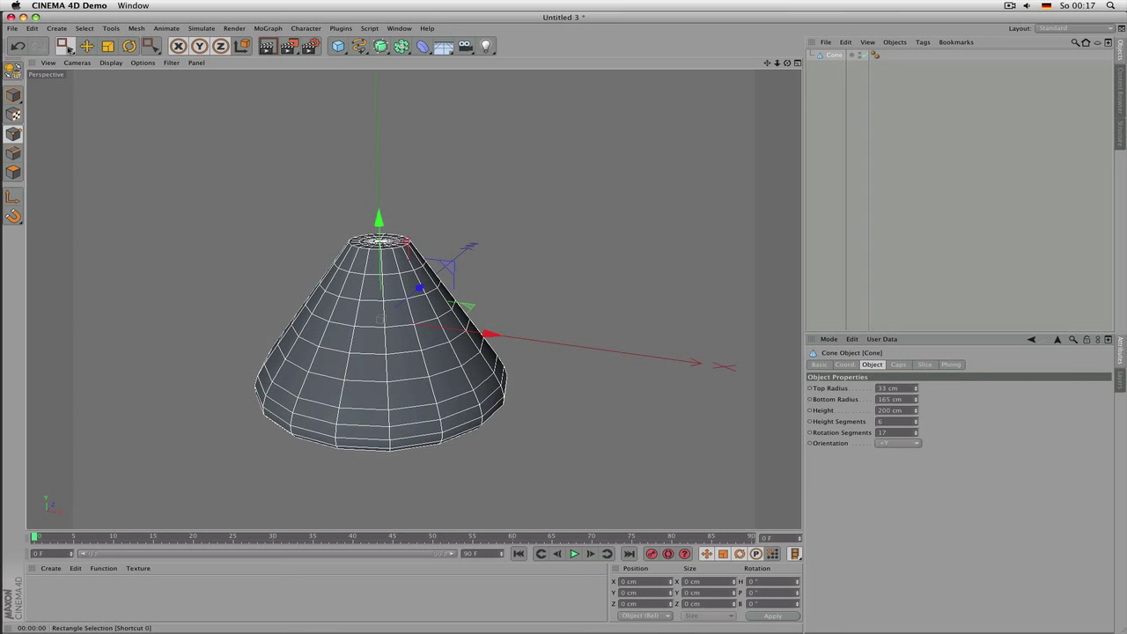
Step: Switch to Rectangle Selection and browse its object axis and general options
{"action": "left_click", "coordinate": [65, 46]}
{"action": "left_click_drag", "start_coordinate": [65, 47], "coordinate": [93, 72]}
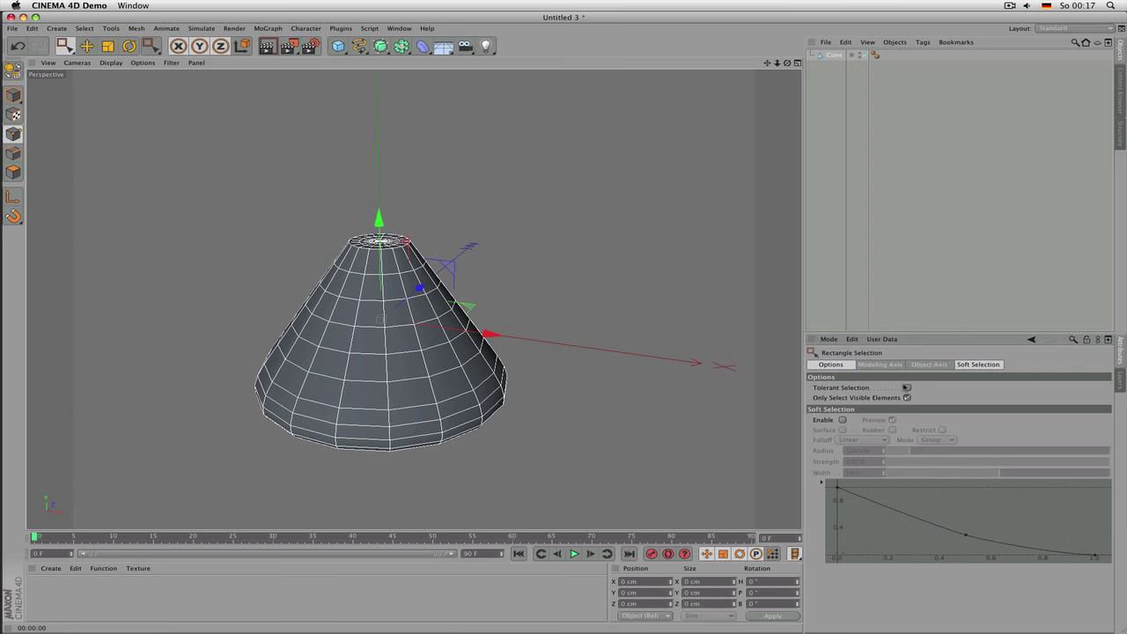
{"action": "left_click", "coordinate": [918, 368]}
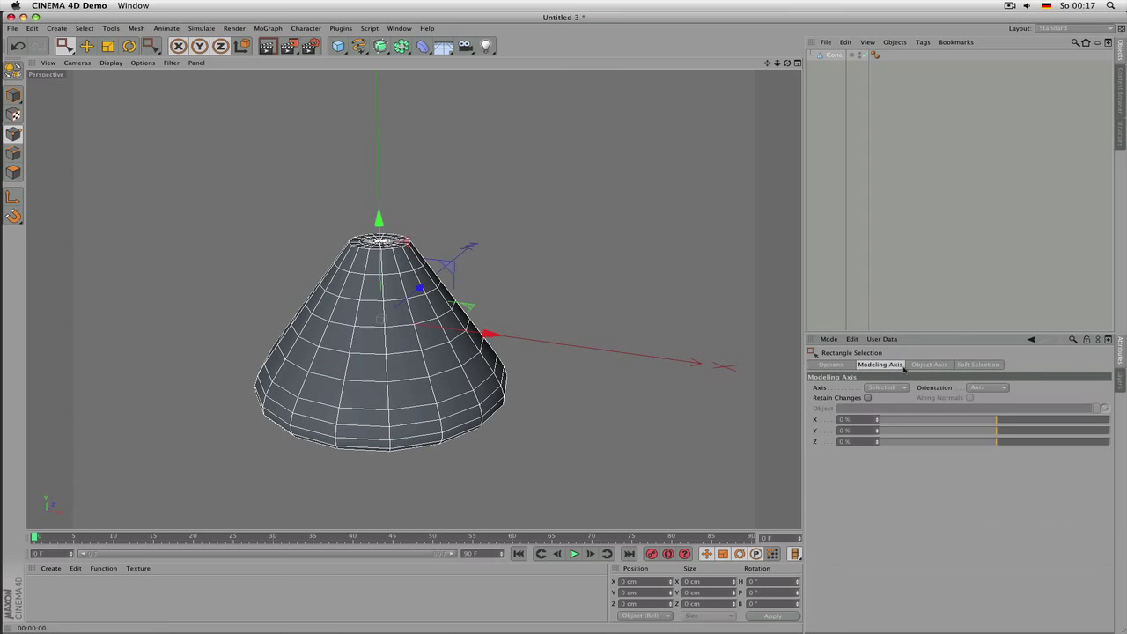
{"action": "left_click", "coordinate": [841, 365]}
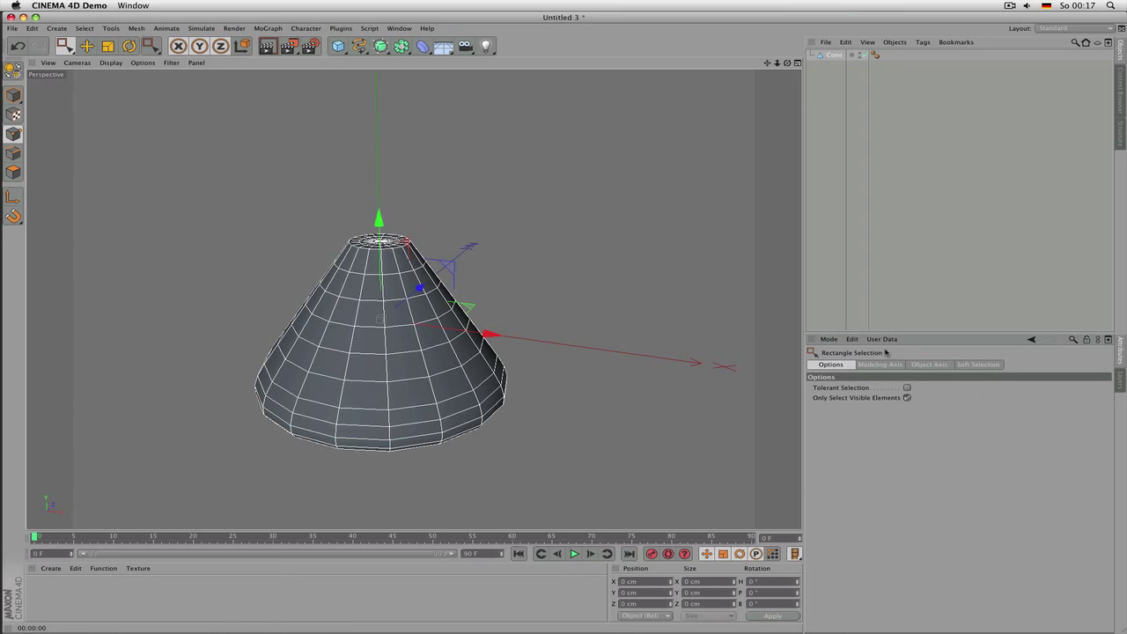
Step: Delete the Cone and add a default 200 cm Cube
{"action": "left_click", "coordinate": [833, 55]}
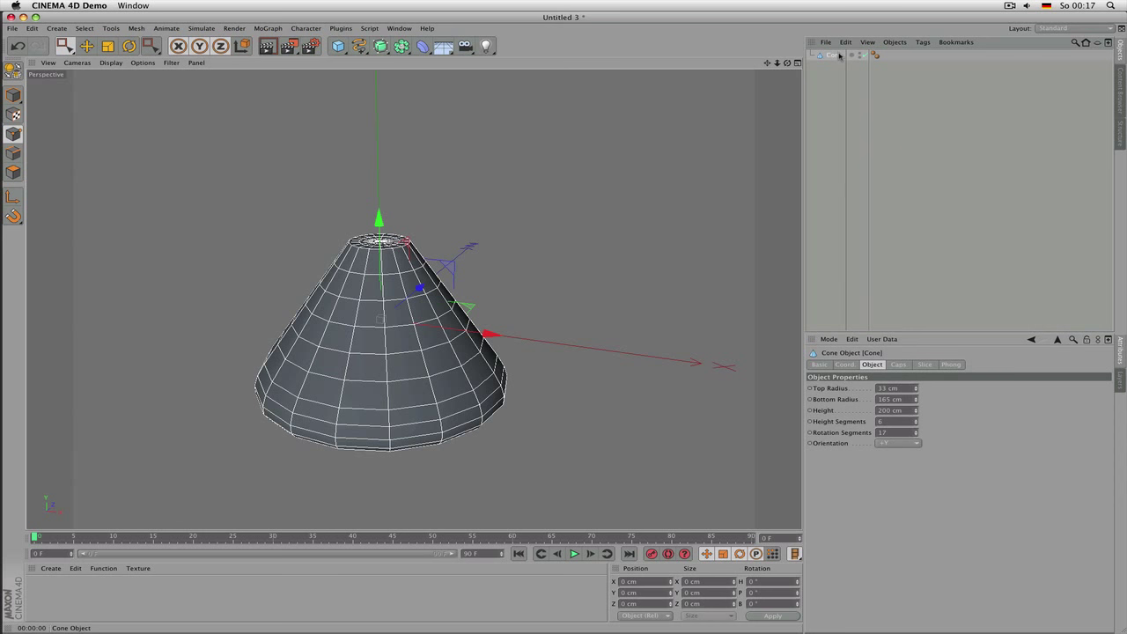
{"action": "key", "text": "Delete"}
{"action": "left_click", "coordinate": [337, 46]}
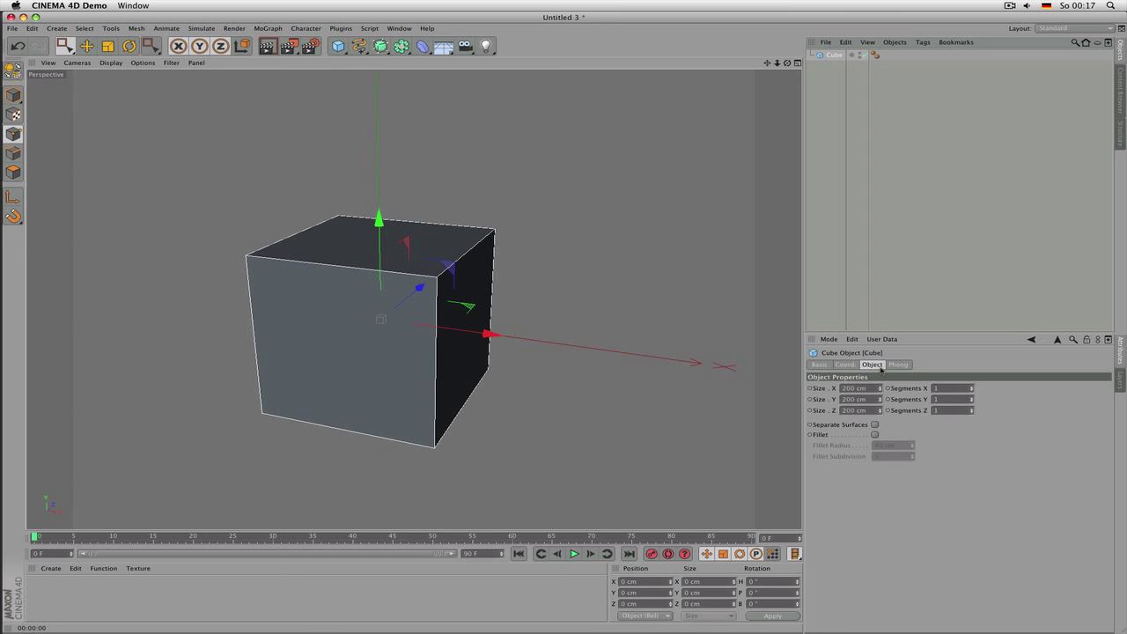
{"action": "left_click", "coordinate": [898, 365]}
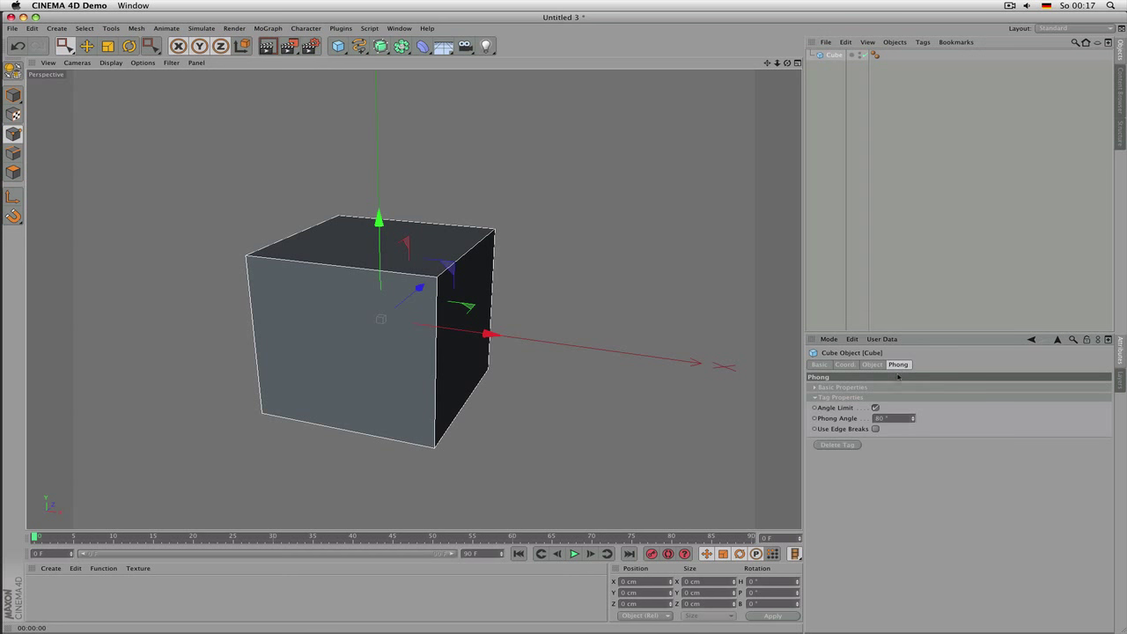
{"action": "left_click", "coordinate": [875, 57]}
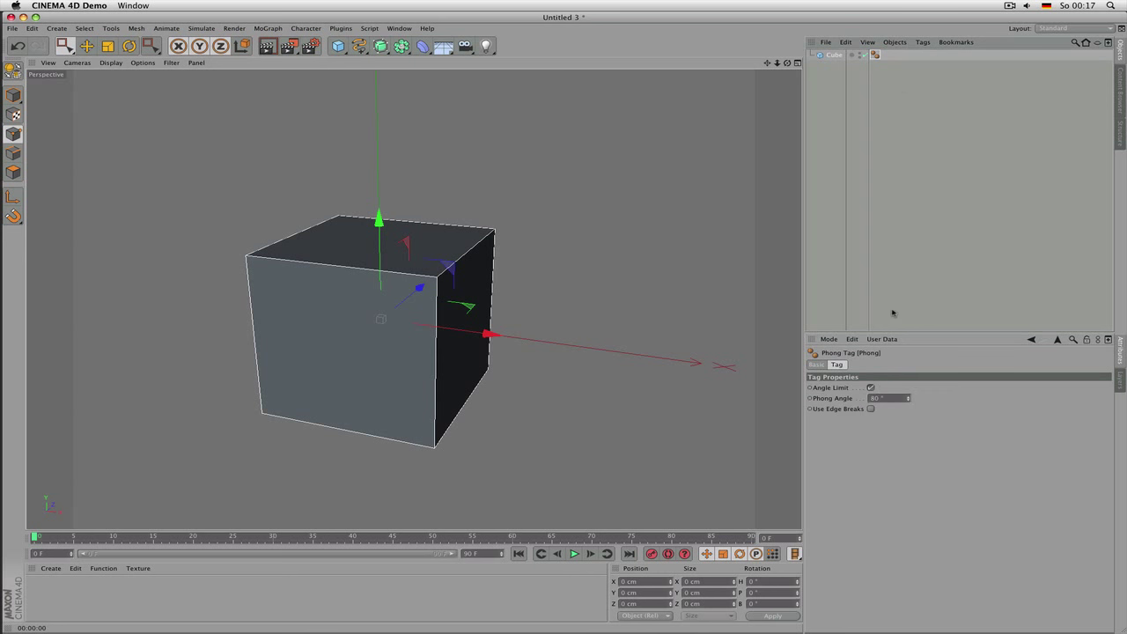
{"action": "left_click", "coordinate": [837, 56]}
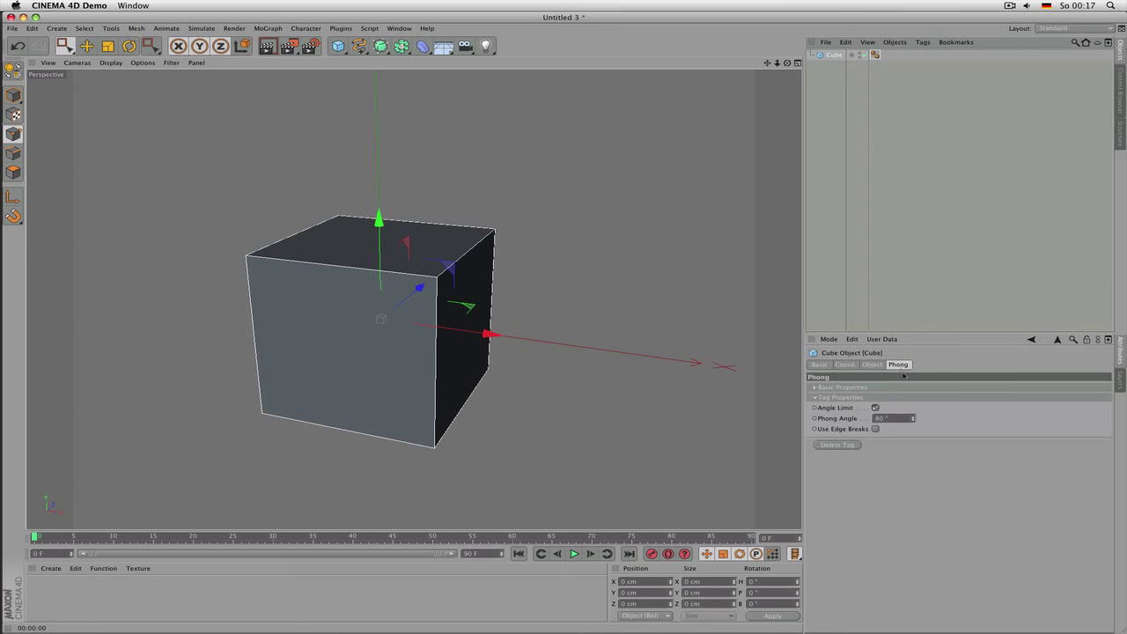
{"action": "left_click", "coordinate": [870, 364]}
{"action": "left_click", "coordinate": [899, 365]}
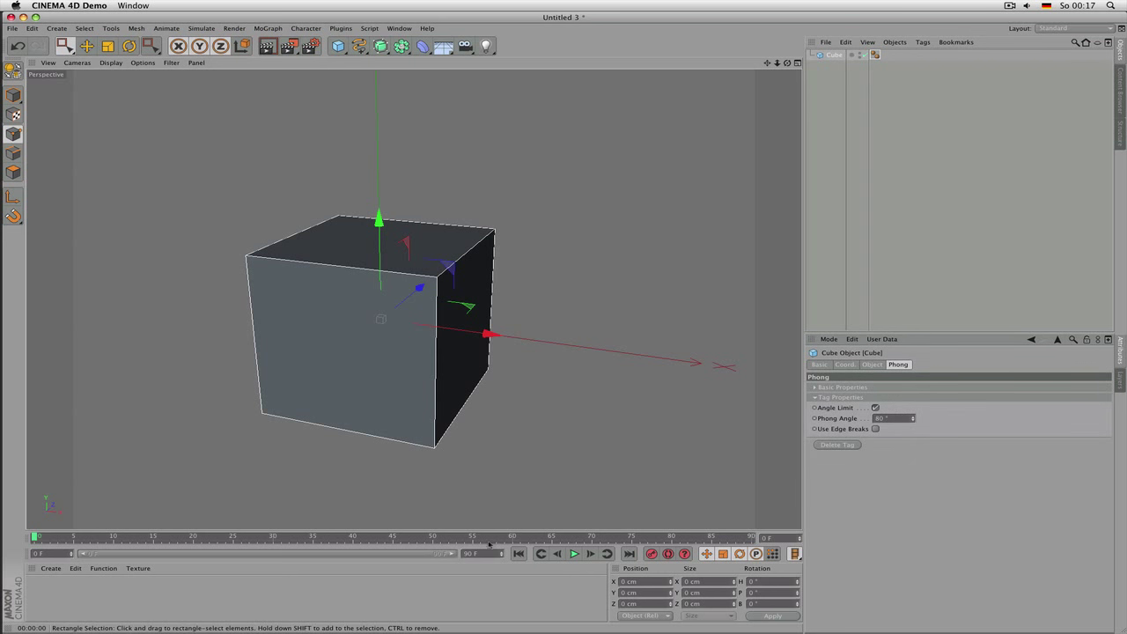
{"action": "left_click", "coordinate": [73, 601]}
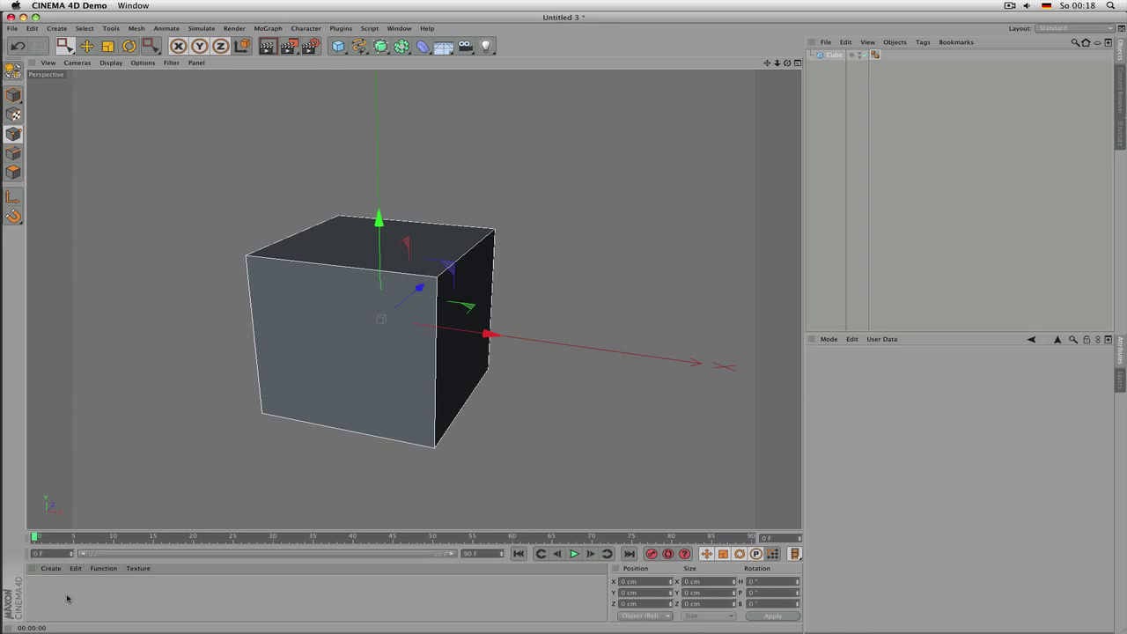
Step: Create one new material, removing the extra Mat.1, and rename it concrete
{"action": "double_click", "coordinate": [67, 599]}
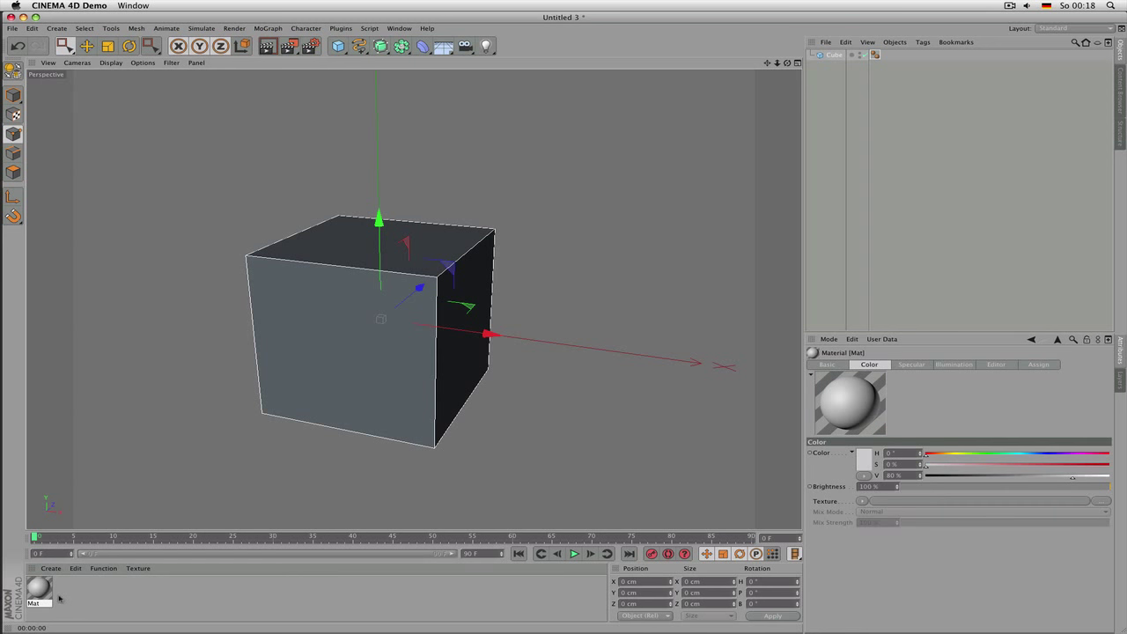
{"action": "left_click", "coordinate": [54, 571]}
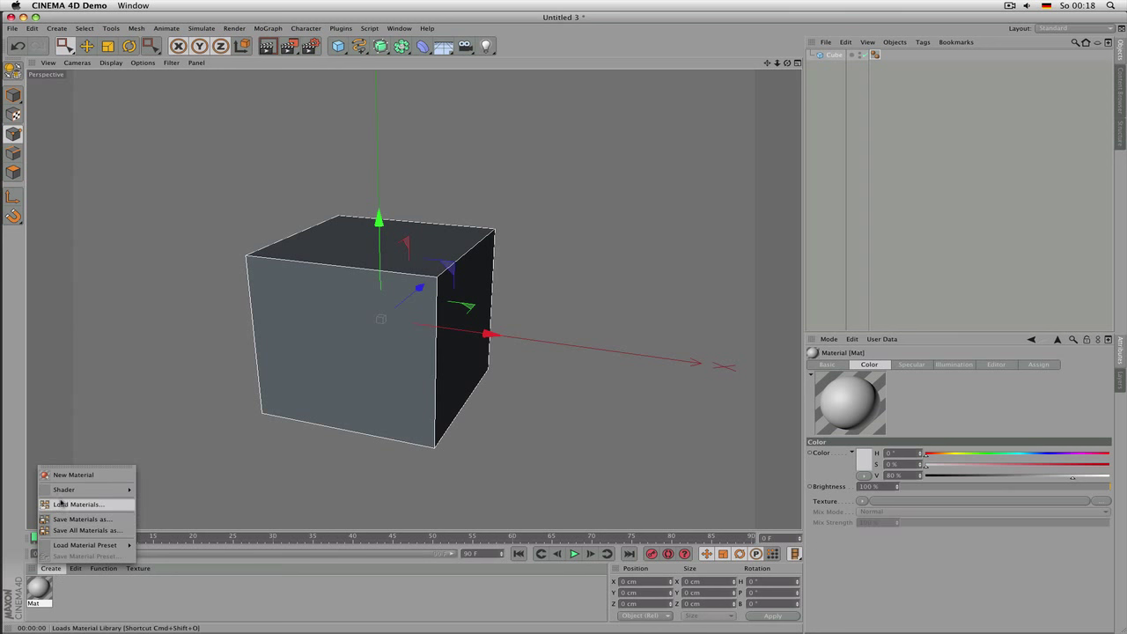
{"action": "left_click", "coordinate": [68, 475]}
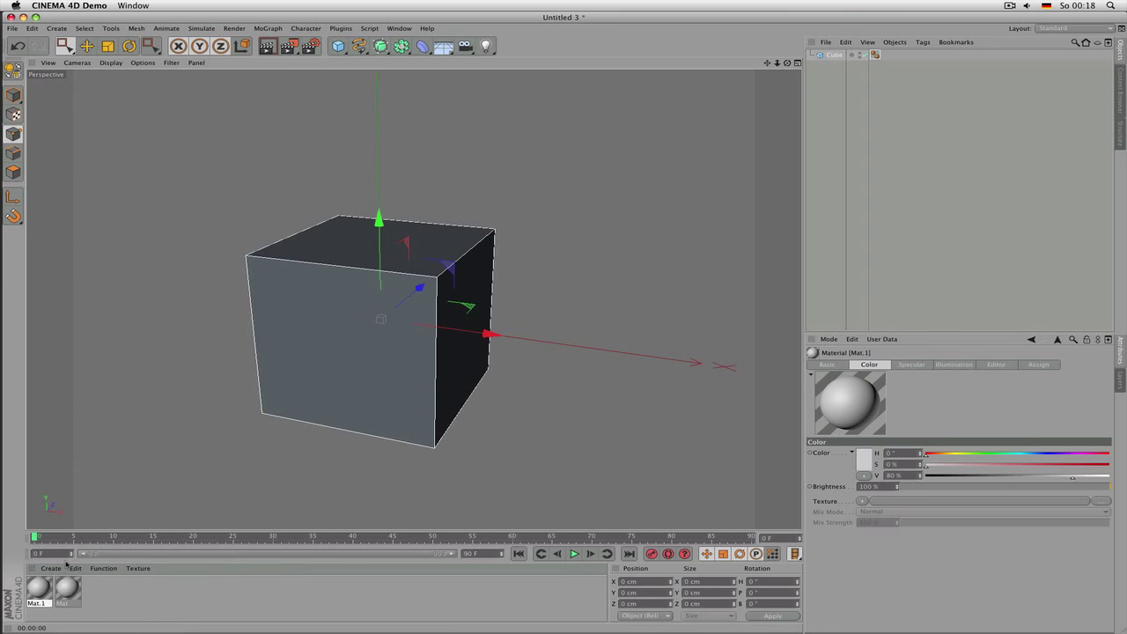
{"action": "key", "text": "Delete"}
{"action": "left_click", "coordinate": [36, 604]}
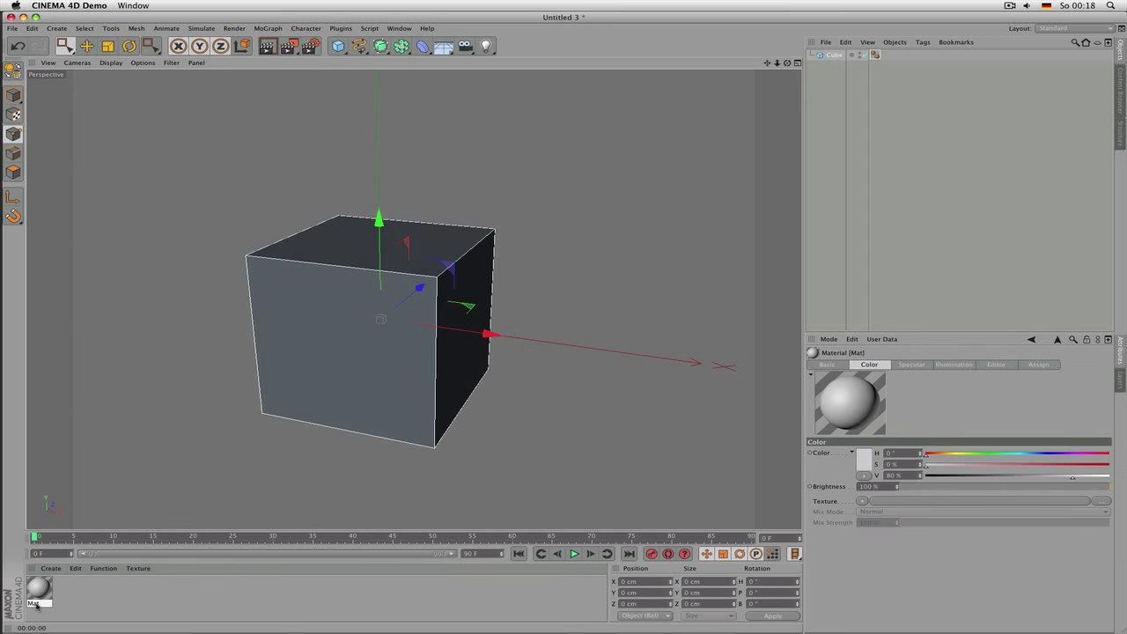
{"action": "double_click", "coordinate": [36, 604]}
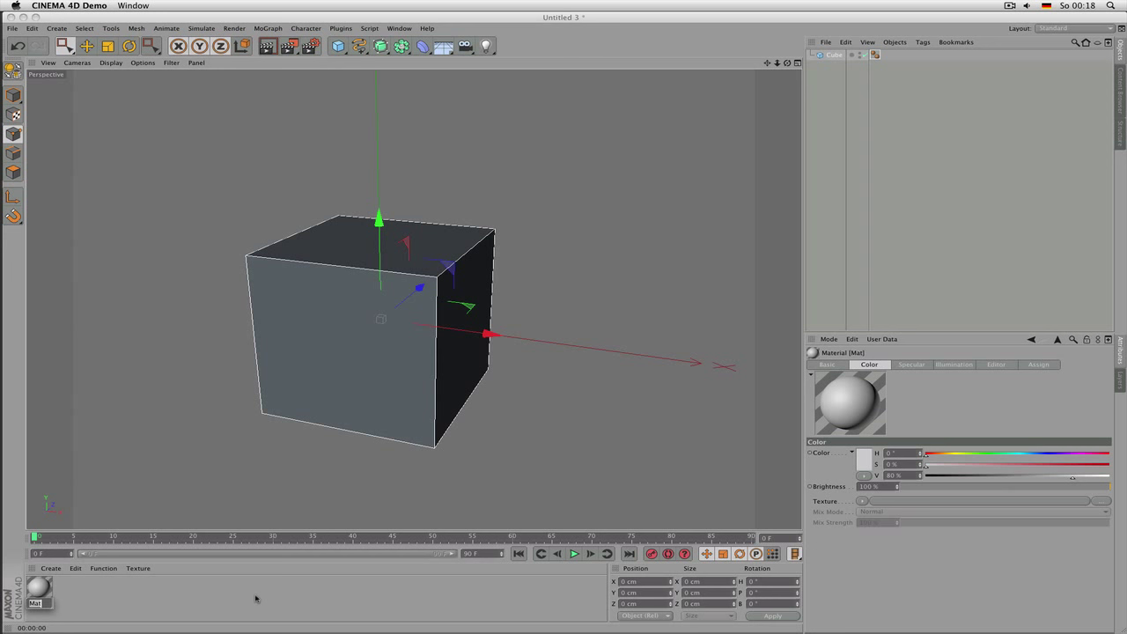
{"action": "type", "text": "concrete"}
{"action": "key", "text": "Return"}
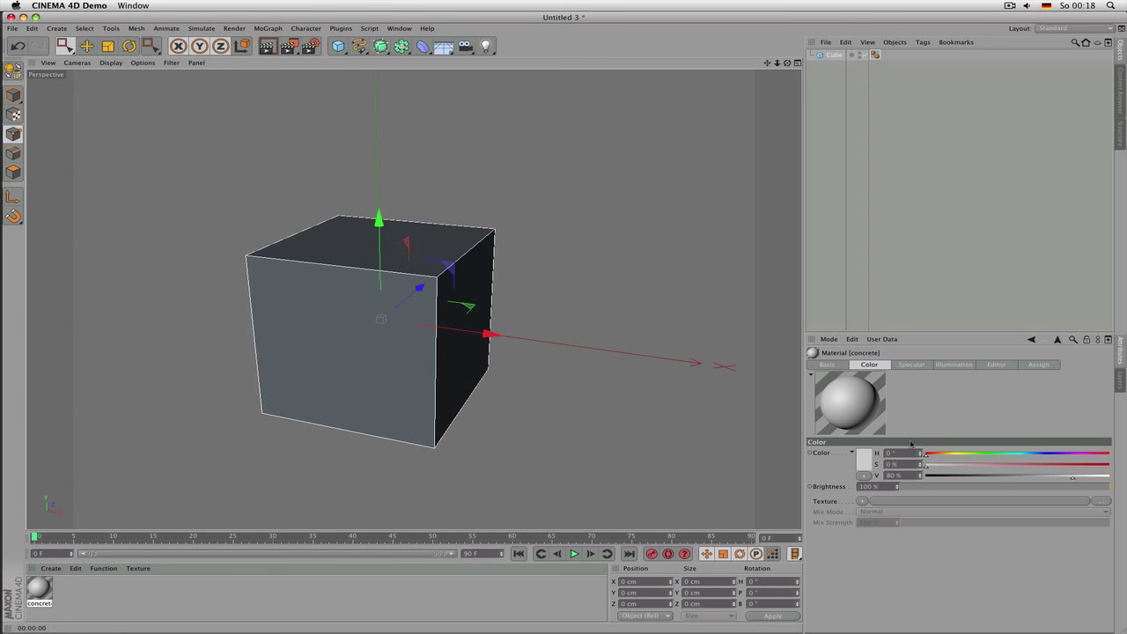
Step: Set concrete's colour to H 215°, S 59% and apply it to the cube
{"action": "left_click", "coordinate": [1035, 454]}
{"action": "left_click", "coordinate": [1035, 465]}
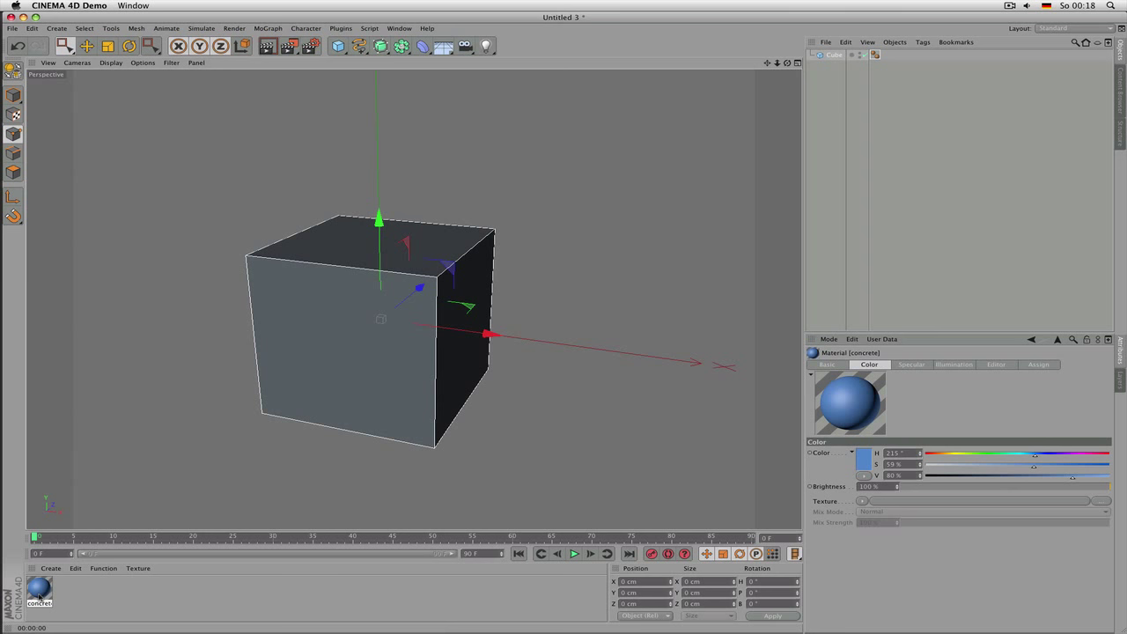
{"action": "left_click_drag", "start_coordinate": [39, 598], "coordinate": [349, 291]}
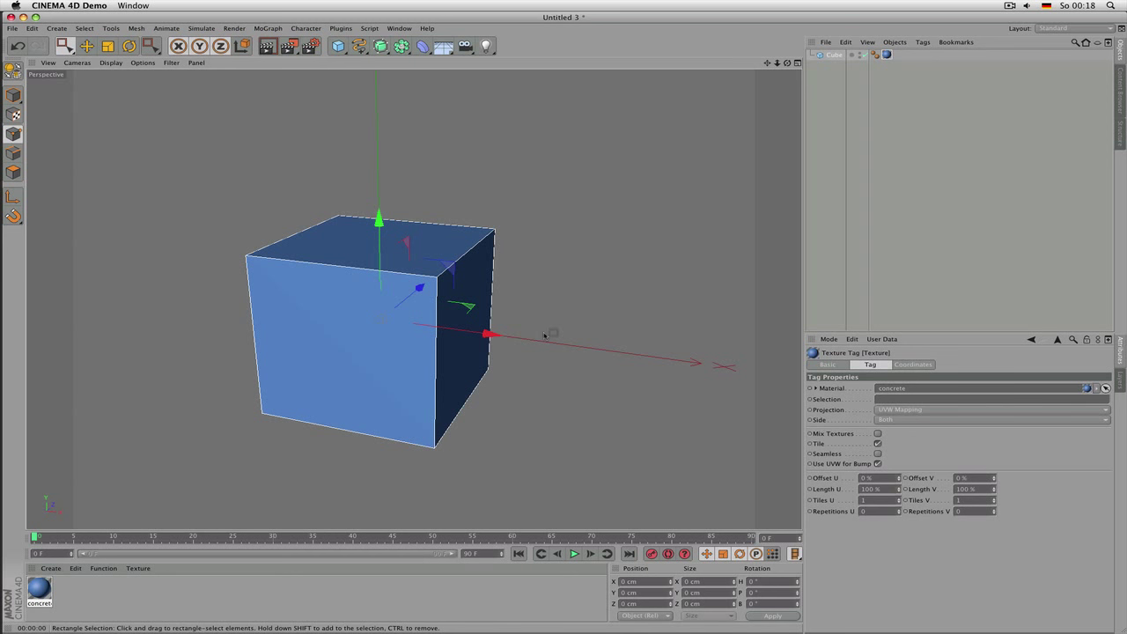
Step: Undo and redo the concrete material assignment on the cube several times
{"action": "key", "text": "super+z"}
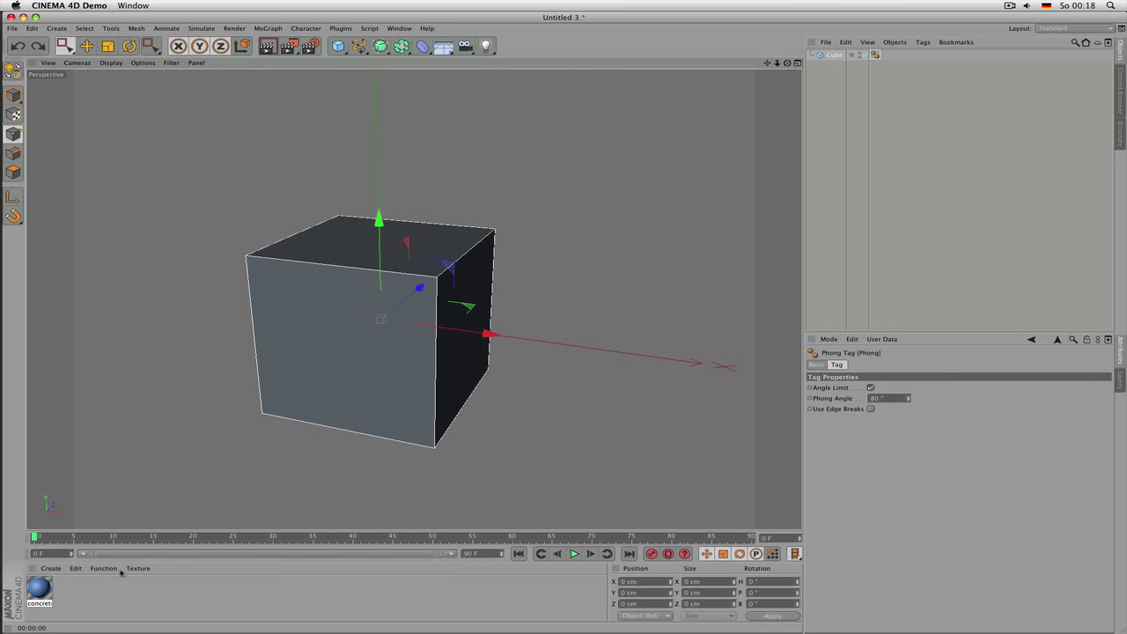
{"action": "left_click", "coordinate": [38, 46]}
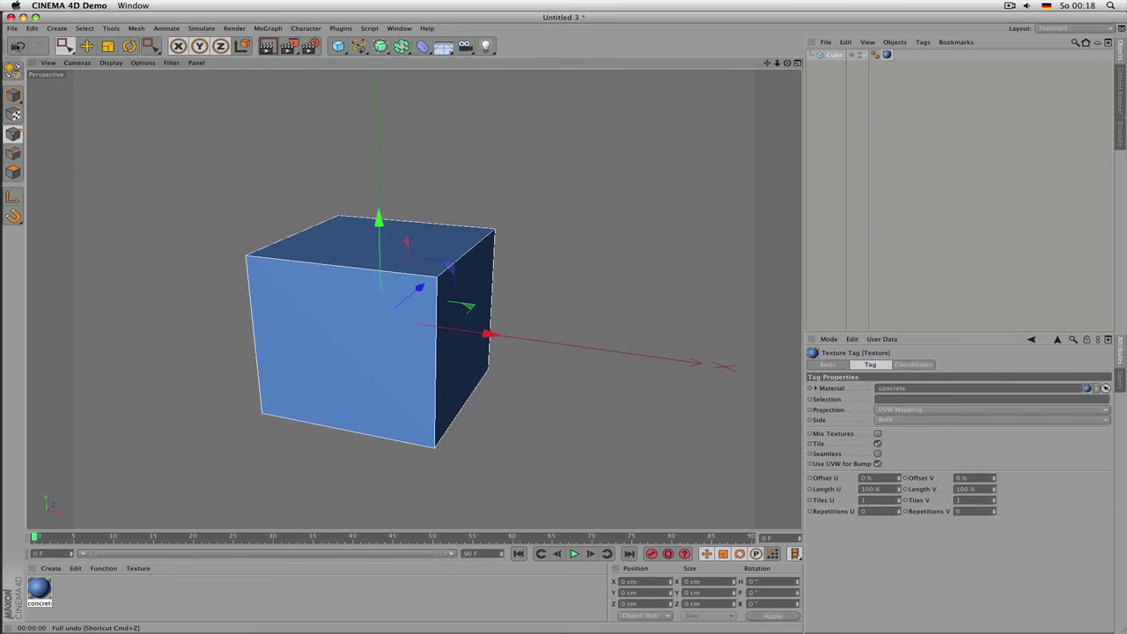
{"action": "left_click", "coordinate": [17, 45]}
{"action": "left_click", "coordinate": [38, 46]}
{"action": "left_click", "coordinate": [18, 47]}
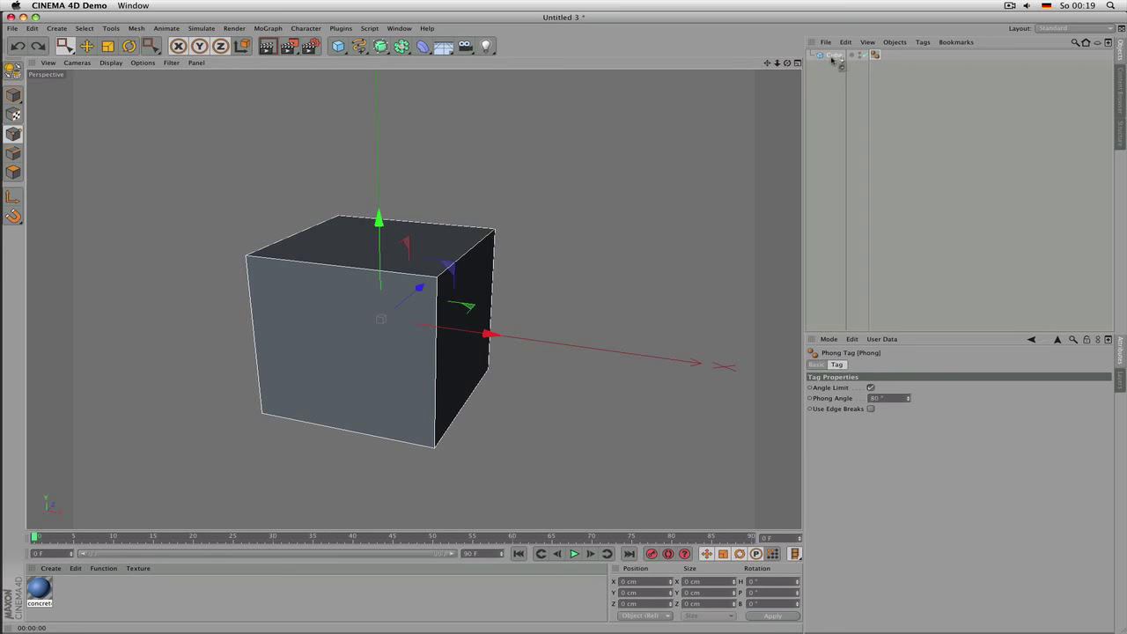
Step: Duplicate the concrete material as concrete.1
{"action": "left_click_drag", "start_coordinate": [834, 57], "coordinate": [840, 57]}
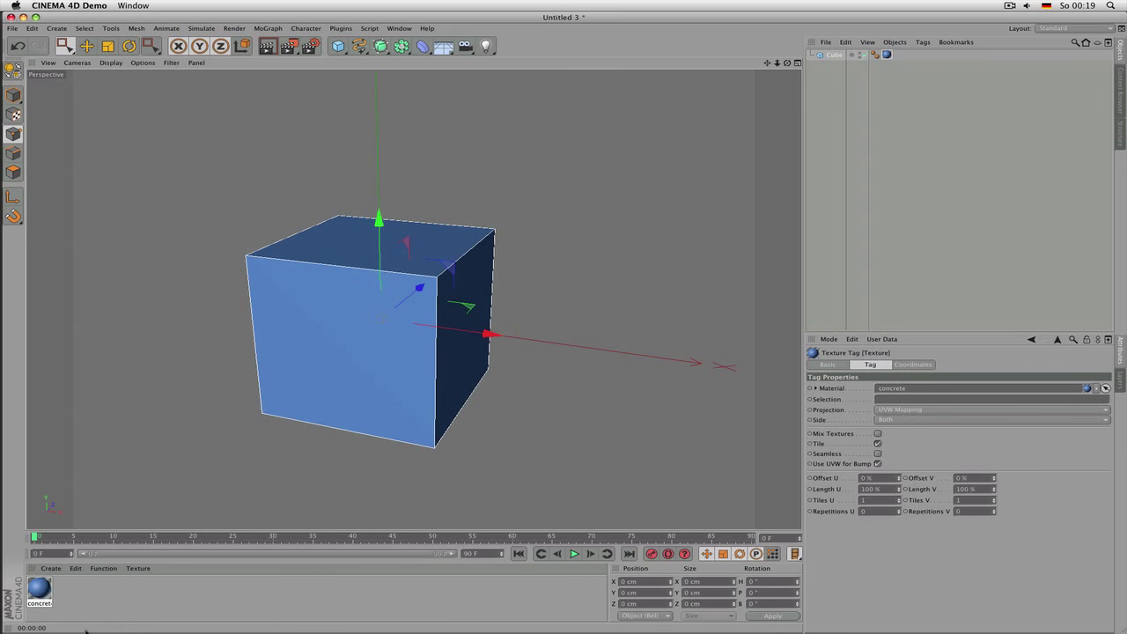
{"action": "left_click", "coordinate": [32, 595]}
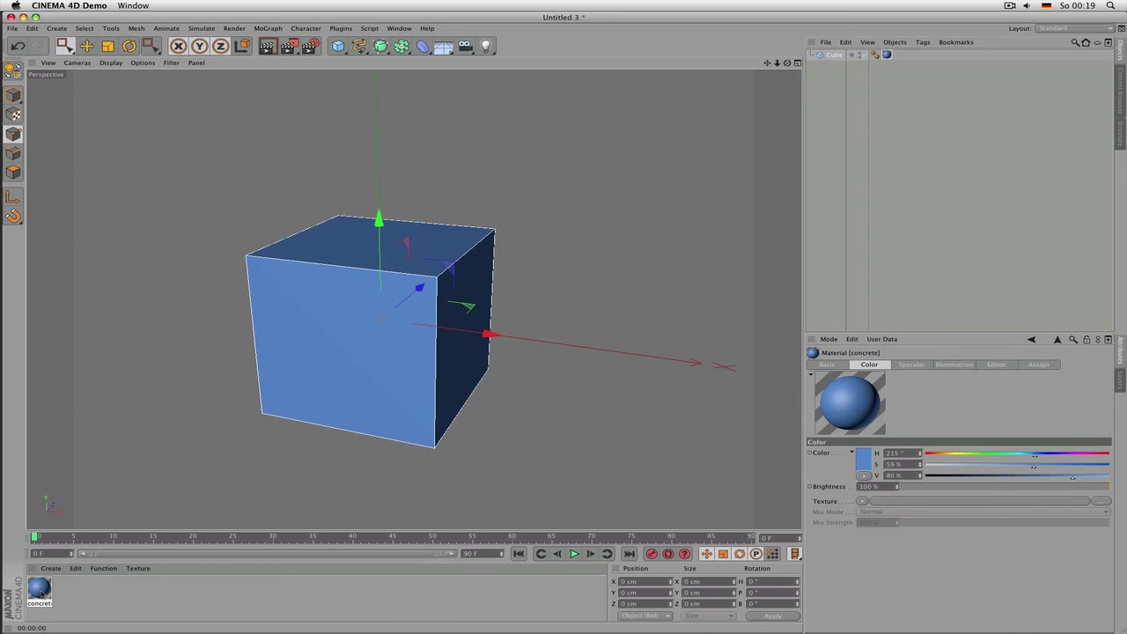
{"action": "left_click_drag", "start_coordinate": [43, 596], "coordinate": [75, 601], "text": "ctrl"}
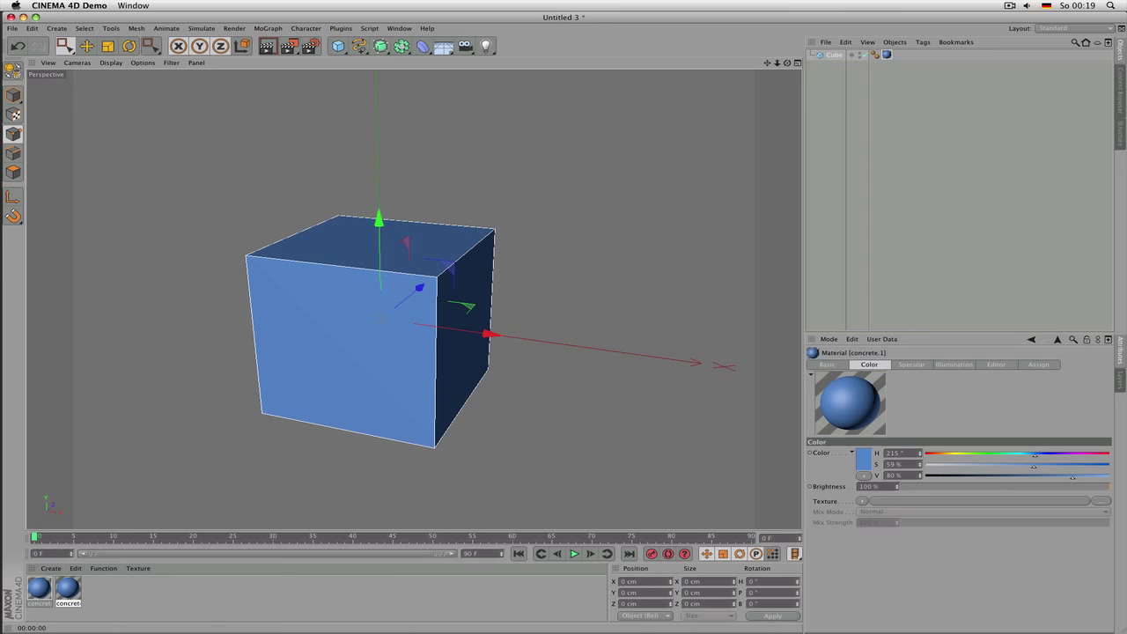
Step: Rename concrete.1 to wood, then delete the wood material
{"action": "double_click", "coordinate": [70, 603]}
{"action": "type", "text": "w"}
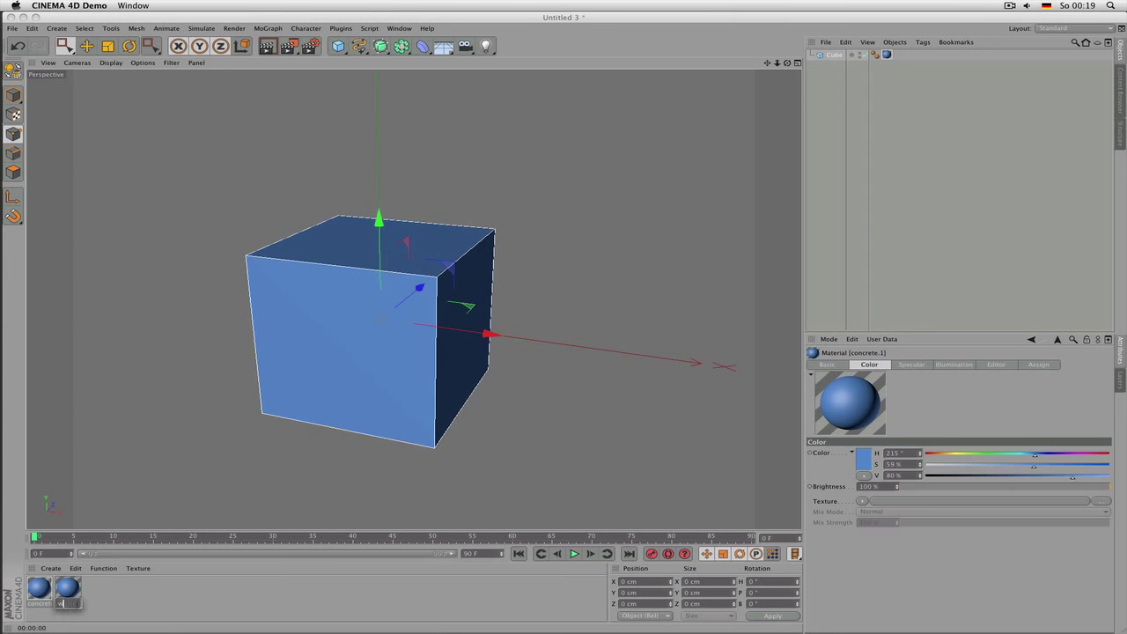
{"action": "type", "text": "ood"}
{"action": "key", "text": "Return"}
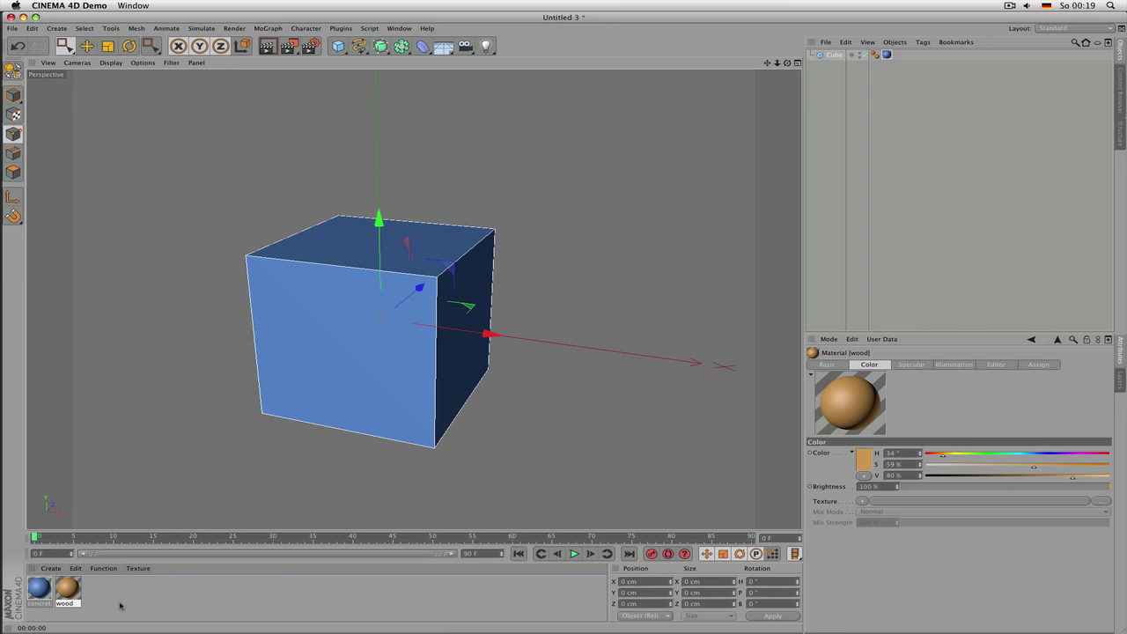
{"action": "key", "text": "Delete"}
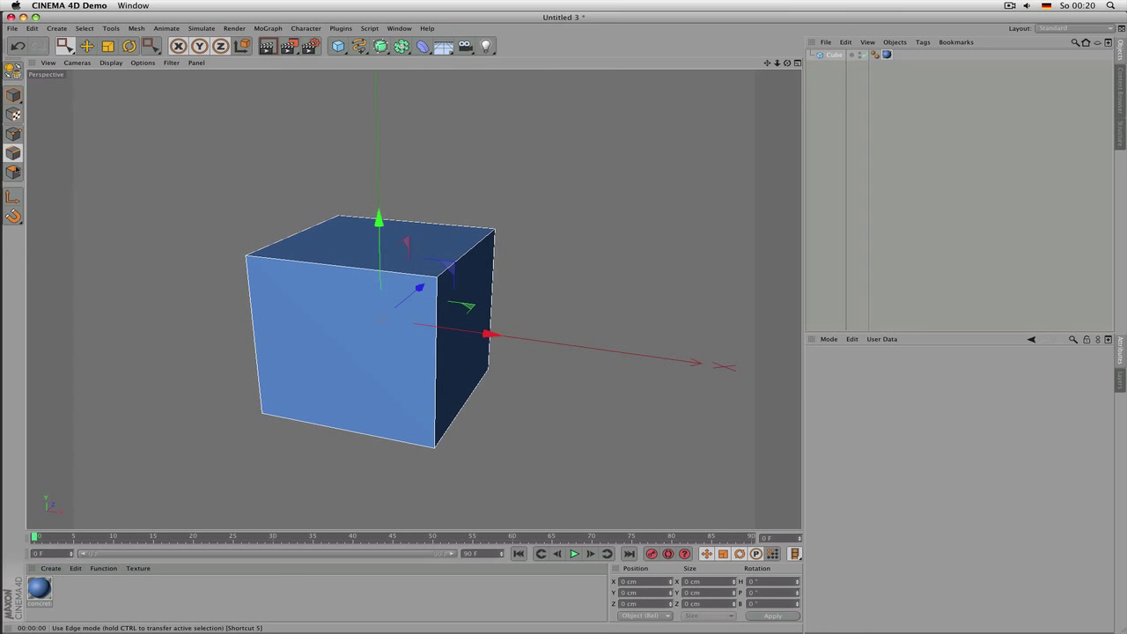
Step: In Model mode, select the Cube and set Size X to 383 cm, keeping Y and Z at 200 cm
{"action": "left_click", "coordinate": [15, 97]}
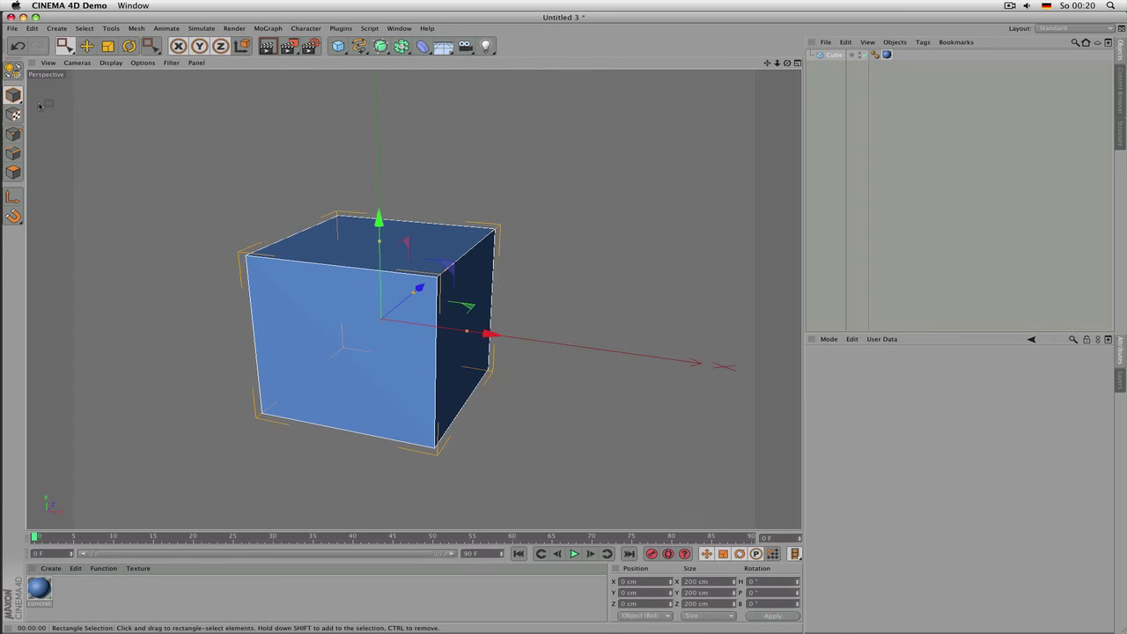
{"action": "key", "text": "9"}
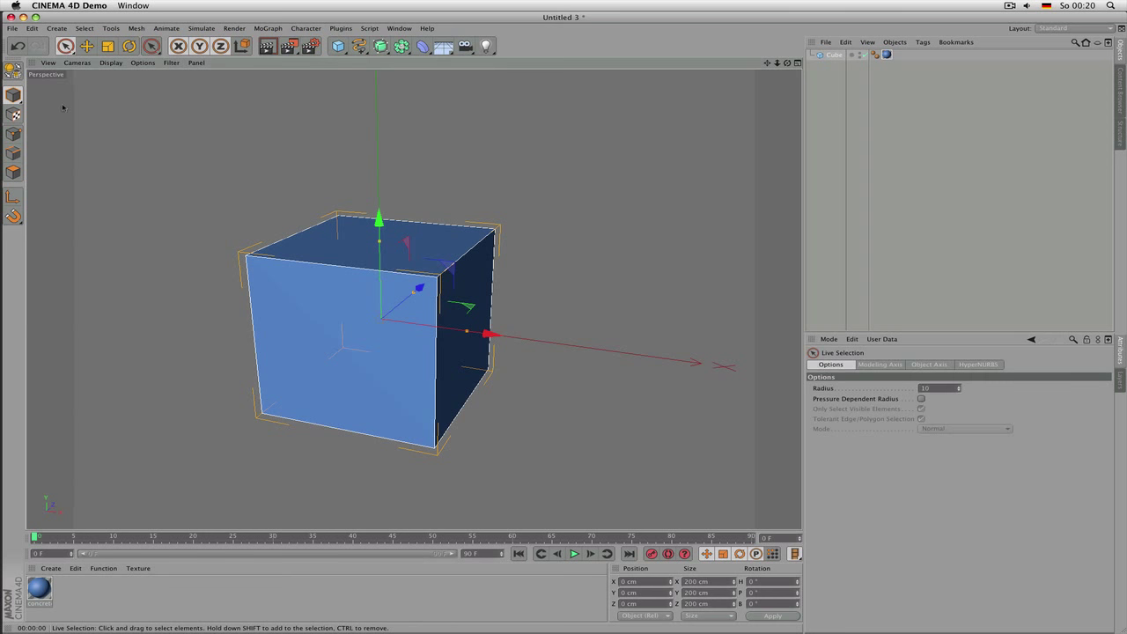
{"action": "left_click", "coordinate": [844, 68]}
{"action": "left_click", "coordinate": [833, 54]}
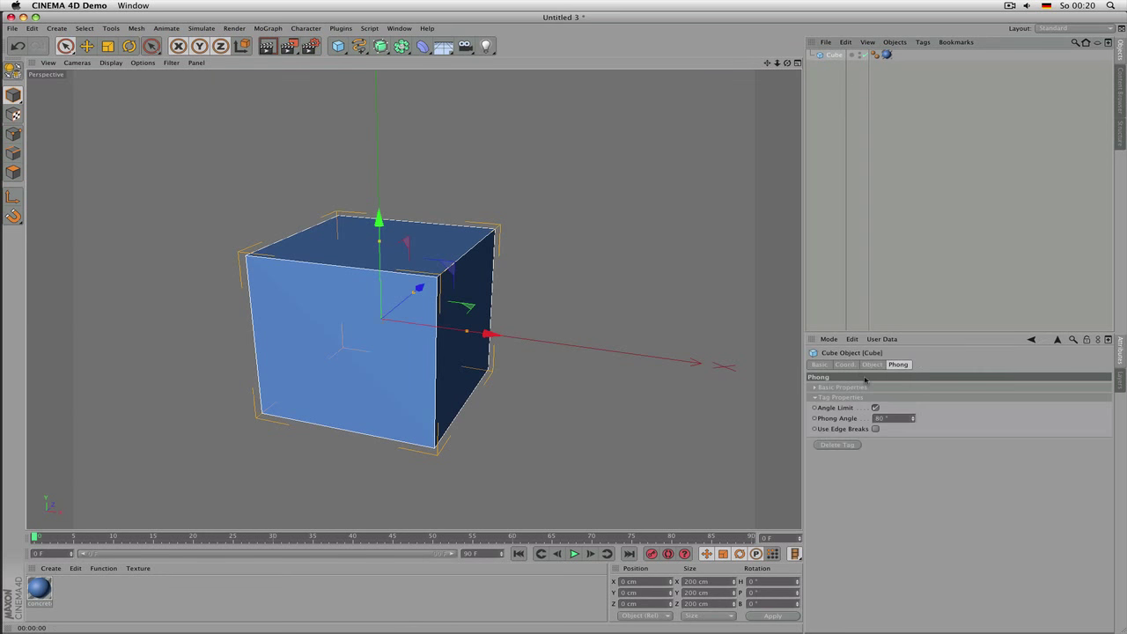
{"action": "left_click", "coordinate": [872, 365]}
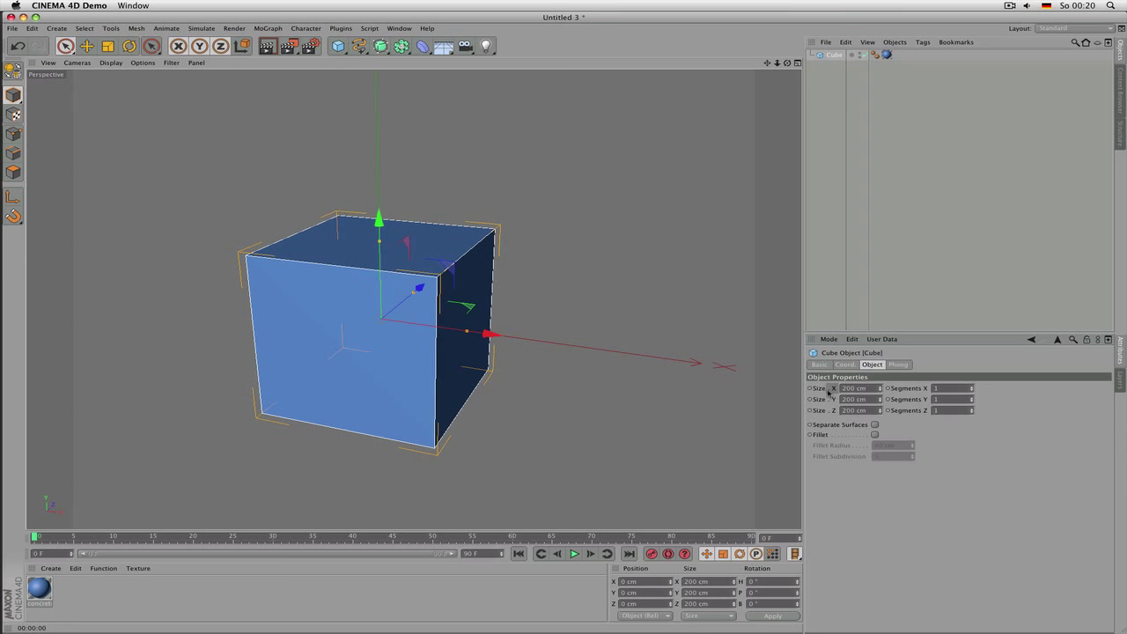
{"action": "left_click_drag", "start_coordinate": [822, 390], "coordinate": [822, 410]}
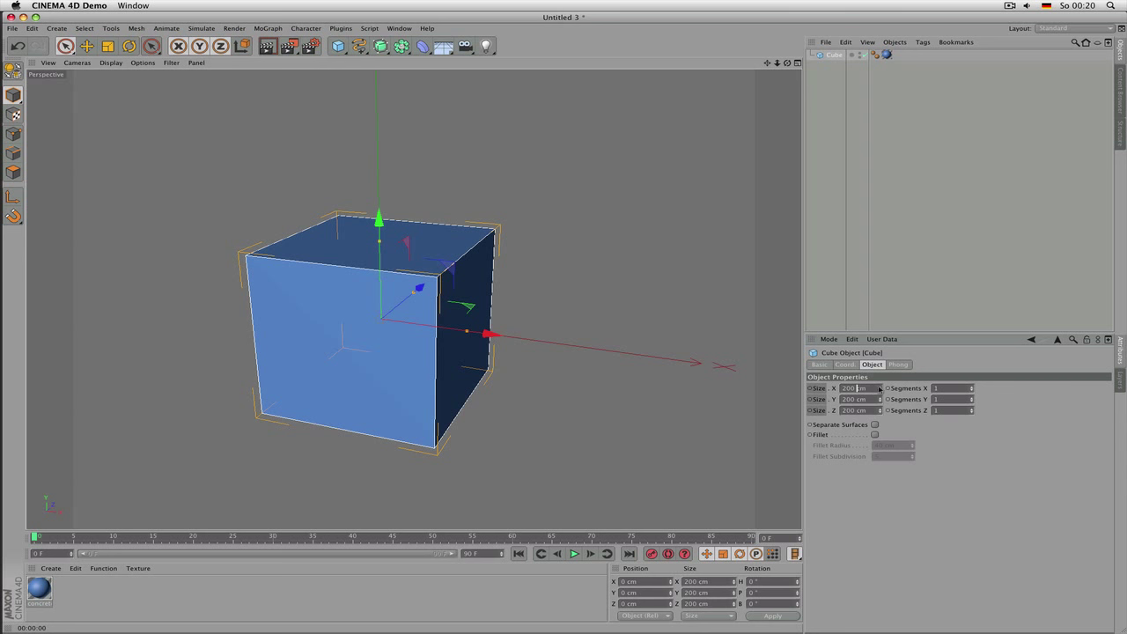
{"action": "left_click_drag", "start_coordinate": [879, 390], "coordinate": [833, 412]}
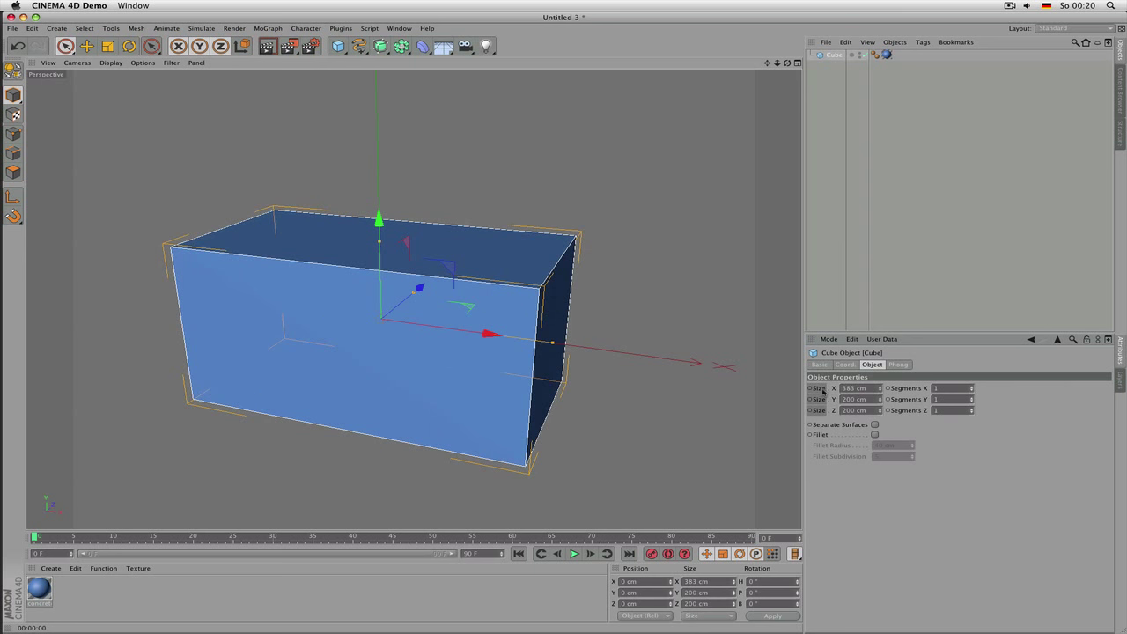
{"action": "right_click", "coordinate": [819, 389]}
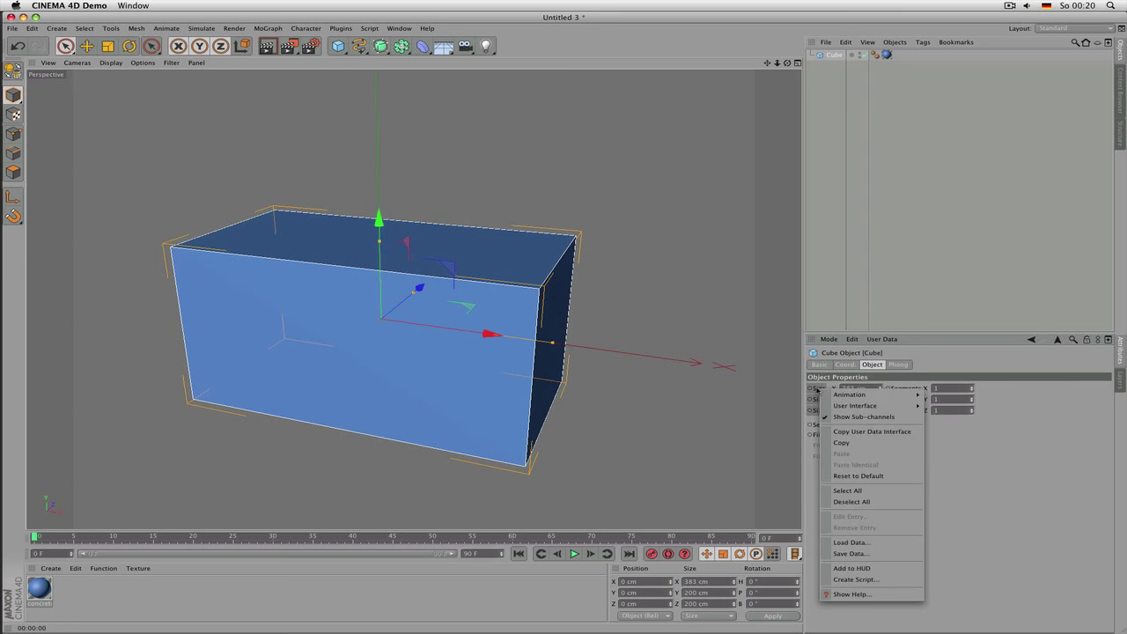
{"action": "left_click", "coordinate": [881, 595]}
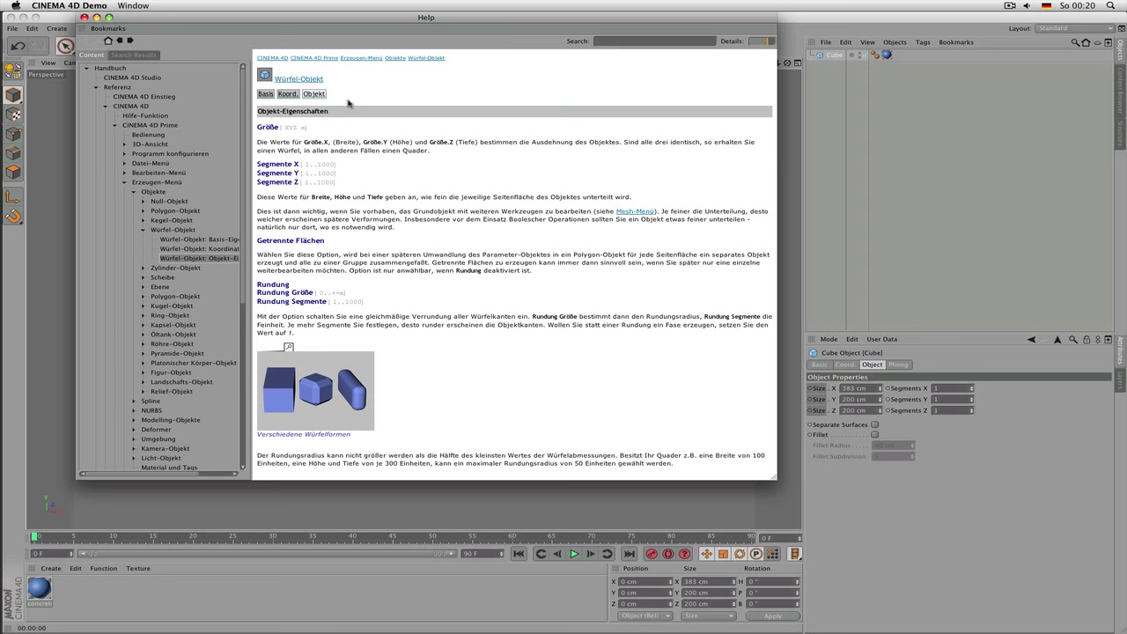
{"action": "left_click", "coordinate": [288, 93]}
{"action": "left_click", "coordinate": [141, 174]}
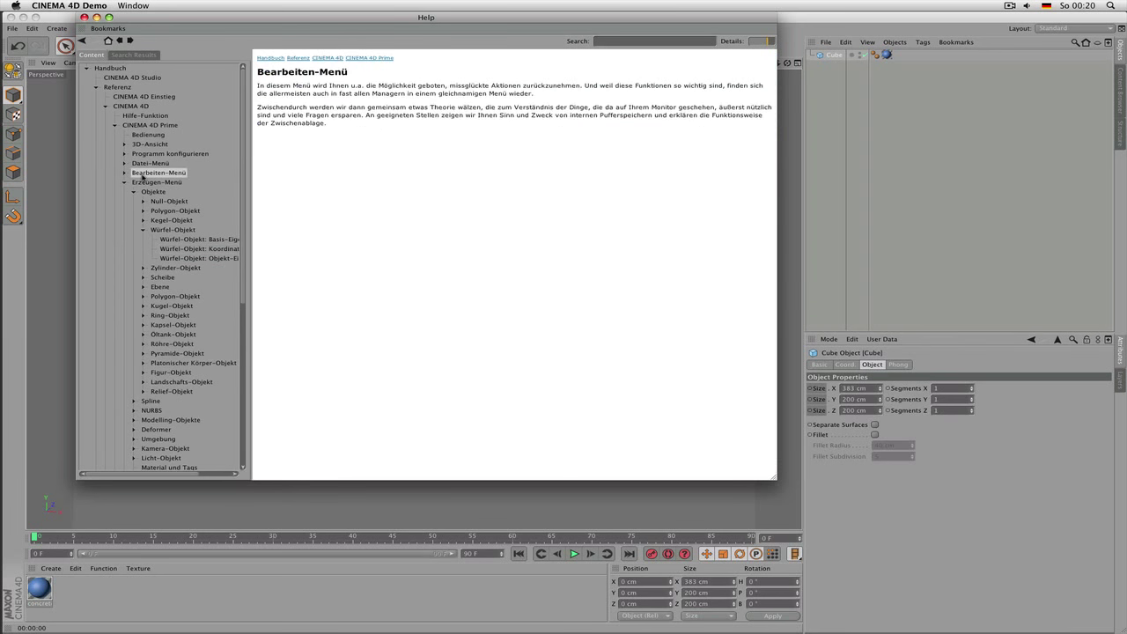
{"action": "left_click", "coordinate": [179, 153]}
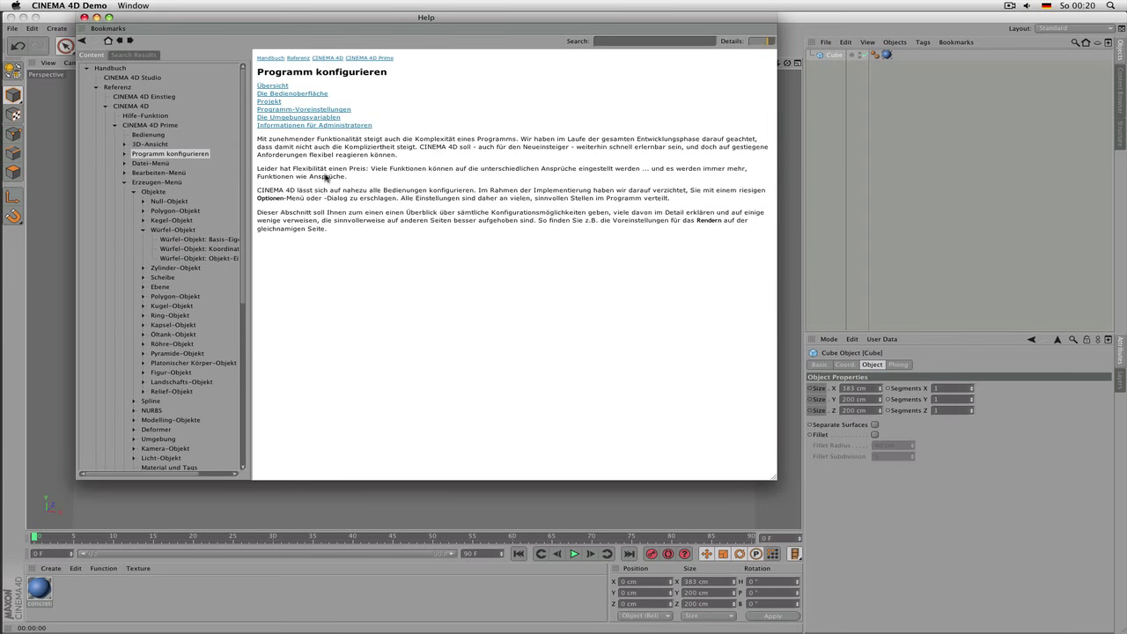
{"action": "left_click", "coordinate": [651, 41]}
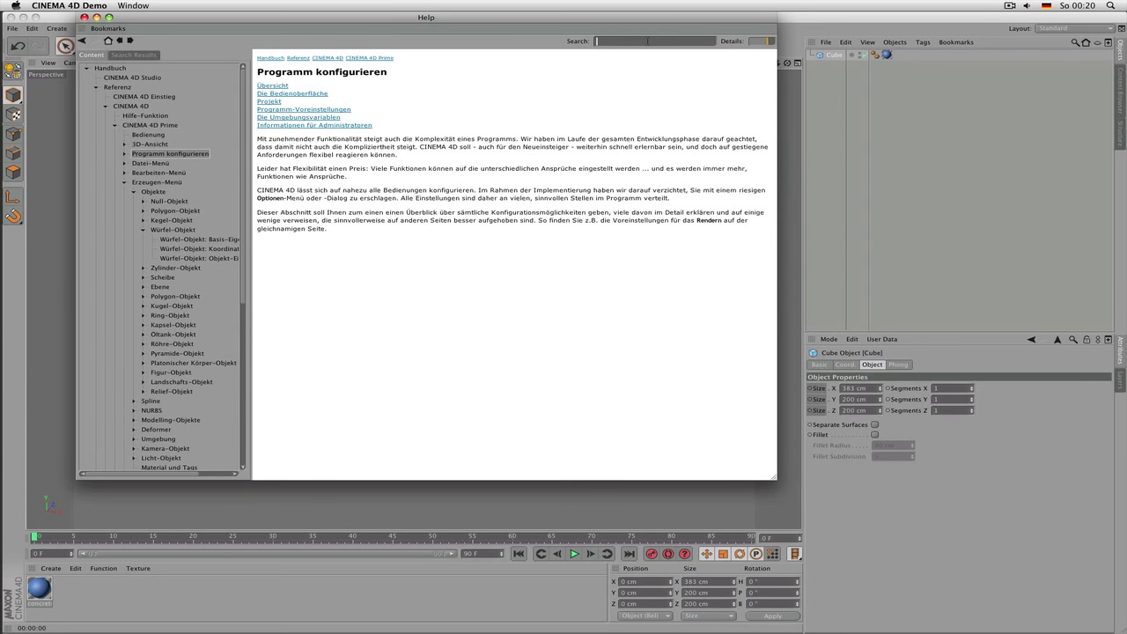
{"action": "type", "text": "kamera"}
{"action": "key", "text": "Return"}
{"action": "left_click", "coordinate": [109, 97]}
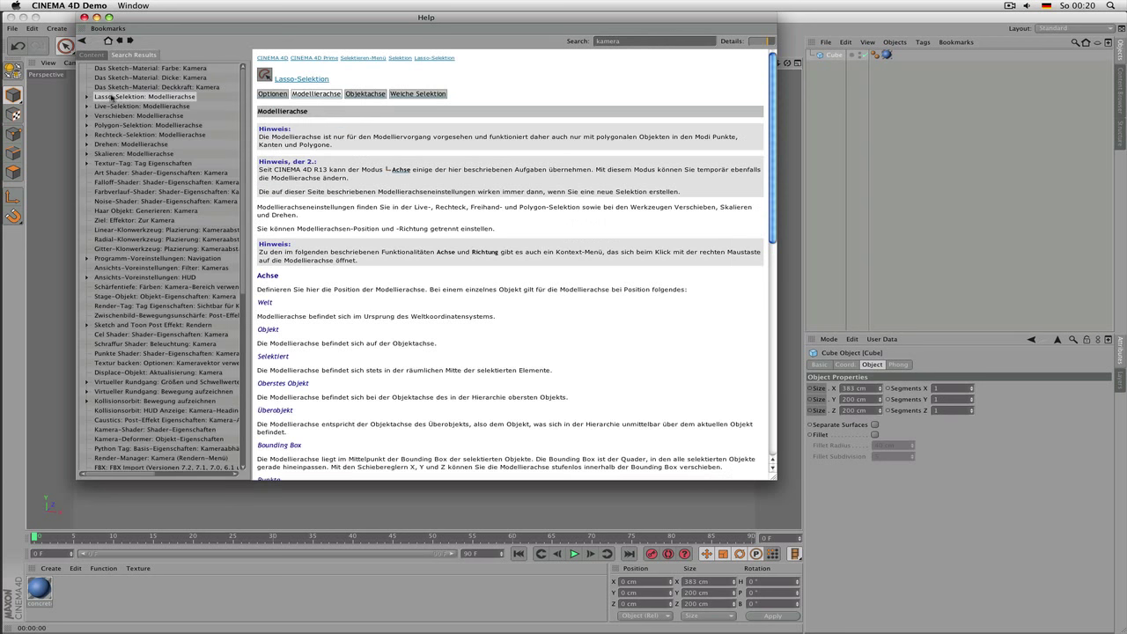
{"action": "left_click", "coordinate": [141, 182]}
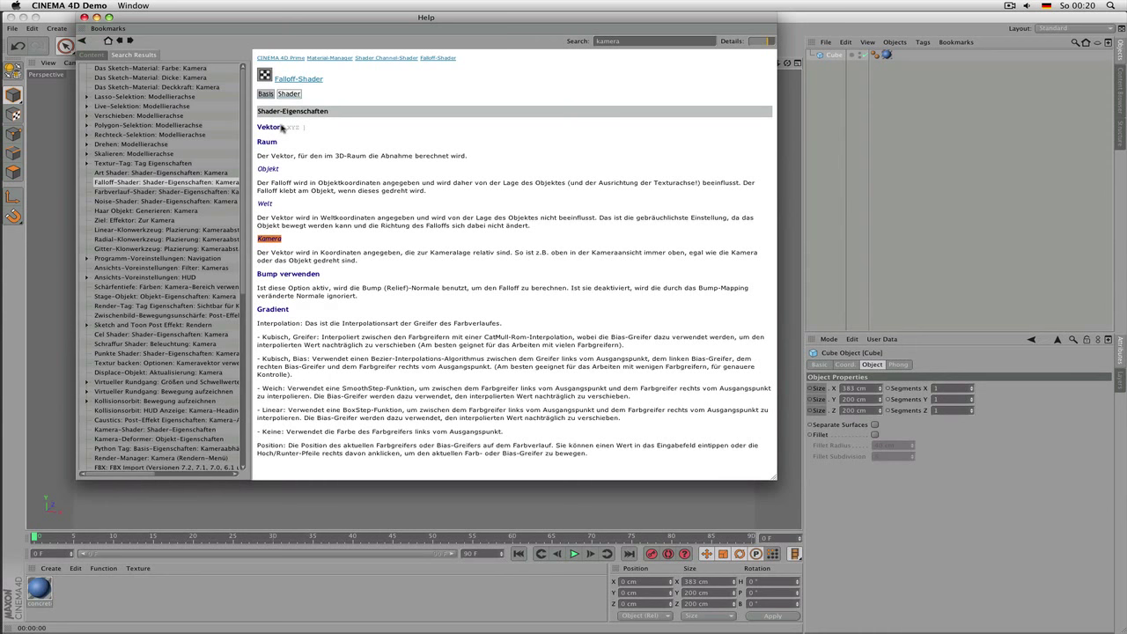
{"action": "left_click", "coordinate": [84, 17]}
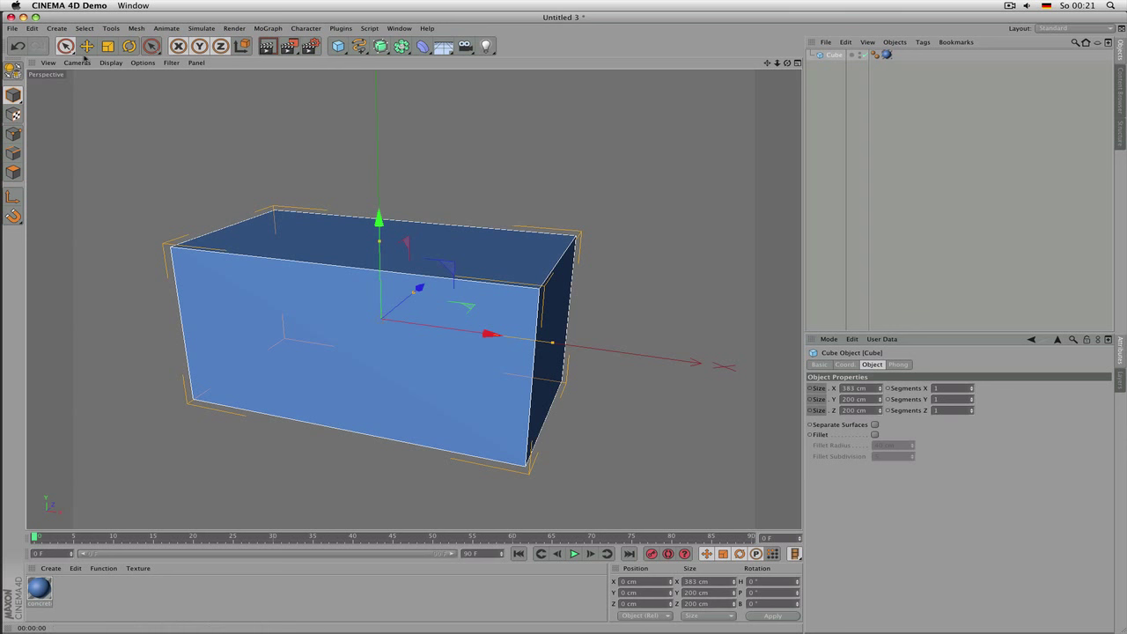
Step: Open Edit > Preferences and move its window to the screen centre
{"action": "left_click", "coordinate": [33, 29]}
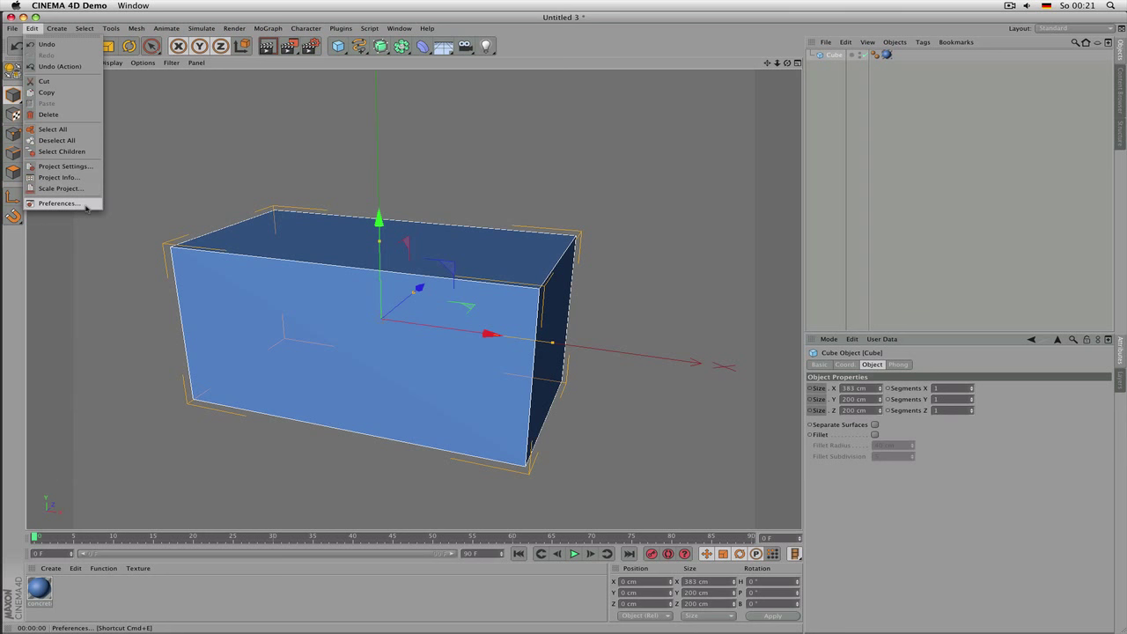
{"action": "left_click", "coordinate": [86, 205]}
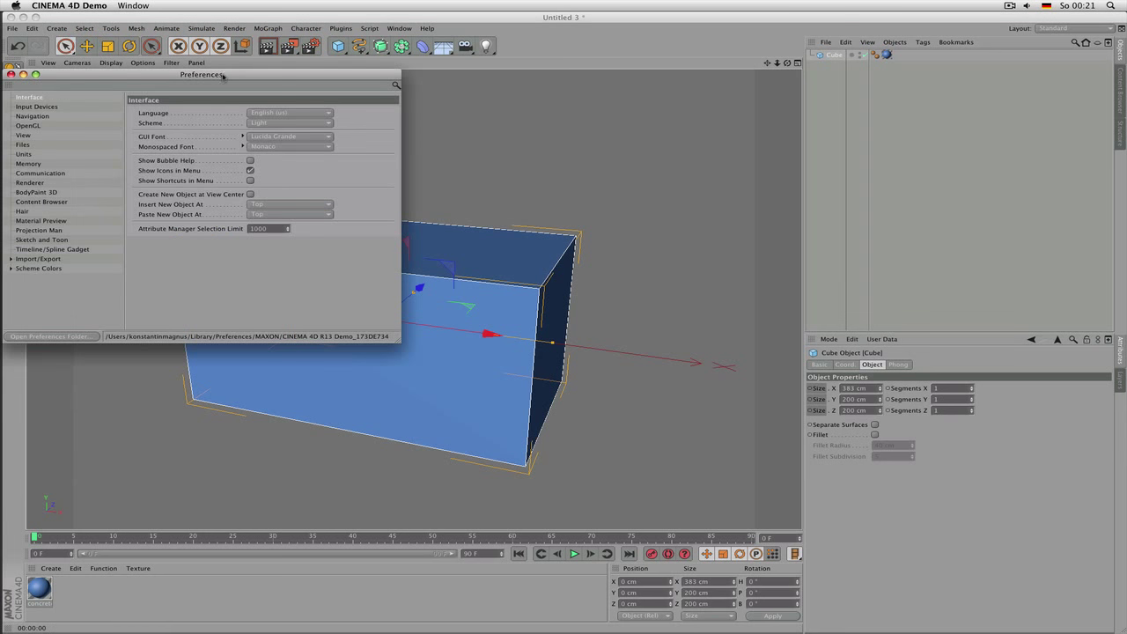
{"action": "left_click_drag", "start_coordinate": [223, 76], "coordinate": [403, 177]}
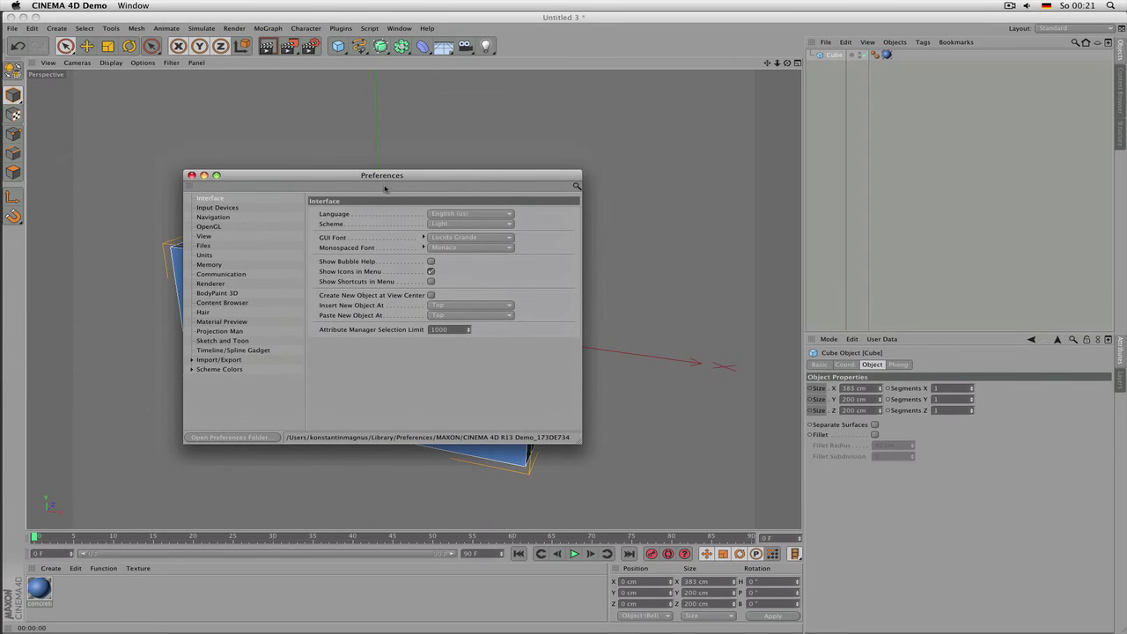
Step: Step through the Input Devices to Renderer pages, then return to Interface
{"action": "left_click", "coordinate": [225, 208]}
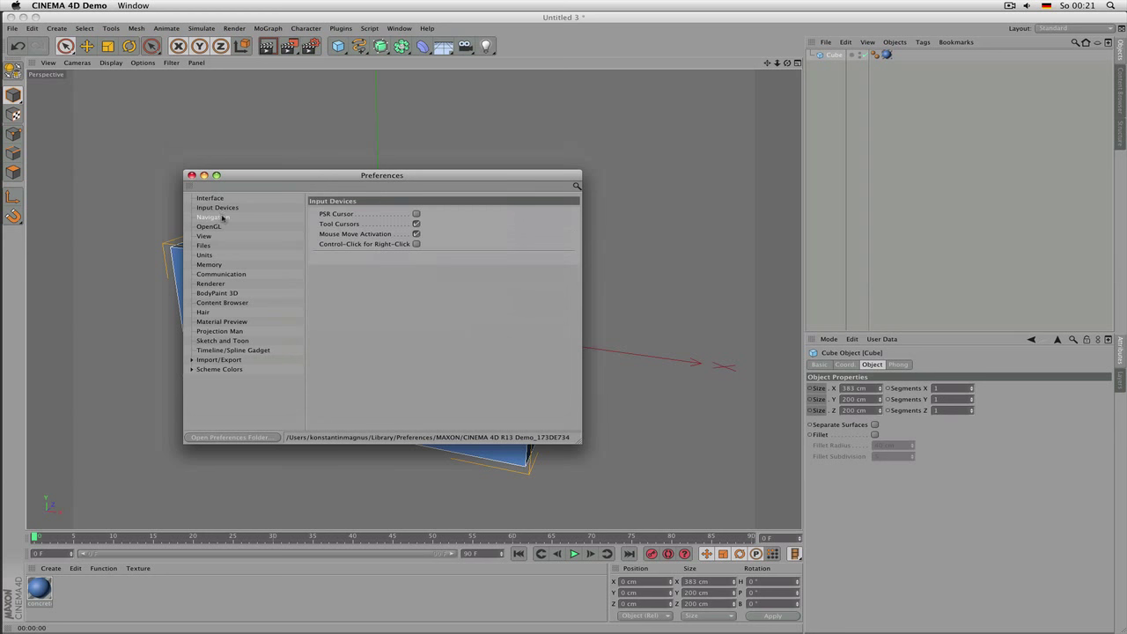
{"action": "left_click", "coordinate": [223, 217]}
{"action": "left_click", "coordinate": [218, 228]}
{"action": "left_click", "coordinate": [205, 237]}
{"action": "left_click", "coordinate": [207, 247]}
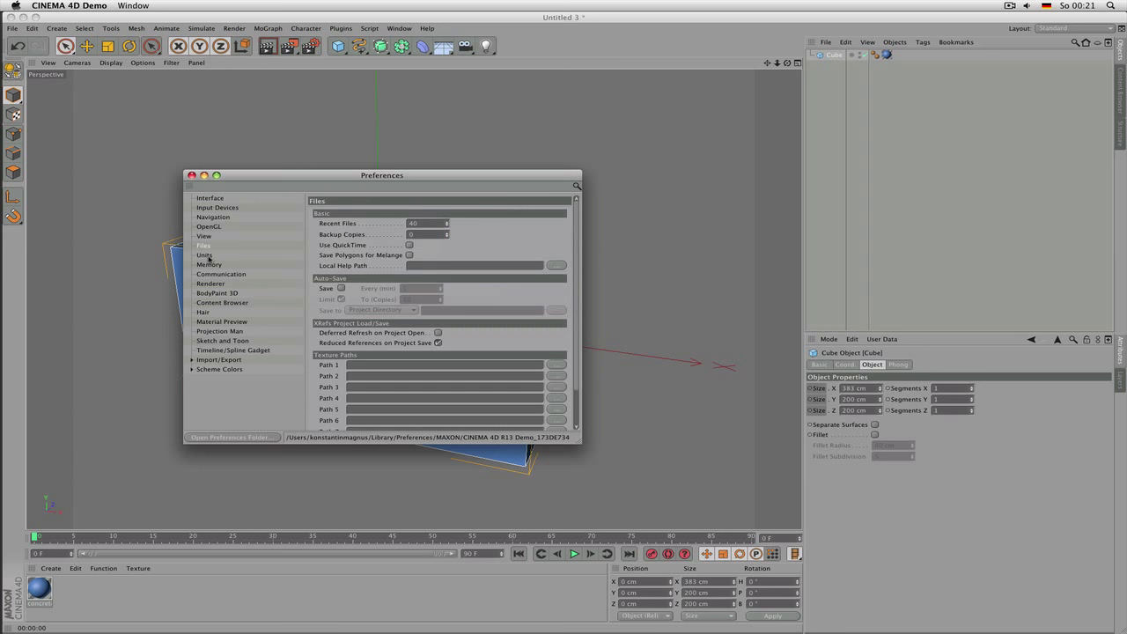
{"action": "left_click", "coordinate": [206, 255]}
{"action": "left_click", "coordinate": [209, 265]}
{"action": "left_click", "coordinate": [213, 273]}
{"action": "left_click", "coordinate": [214, 283]}
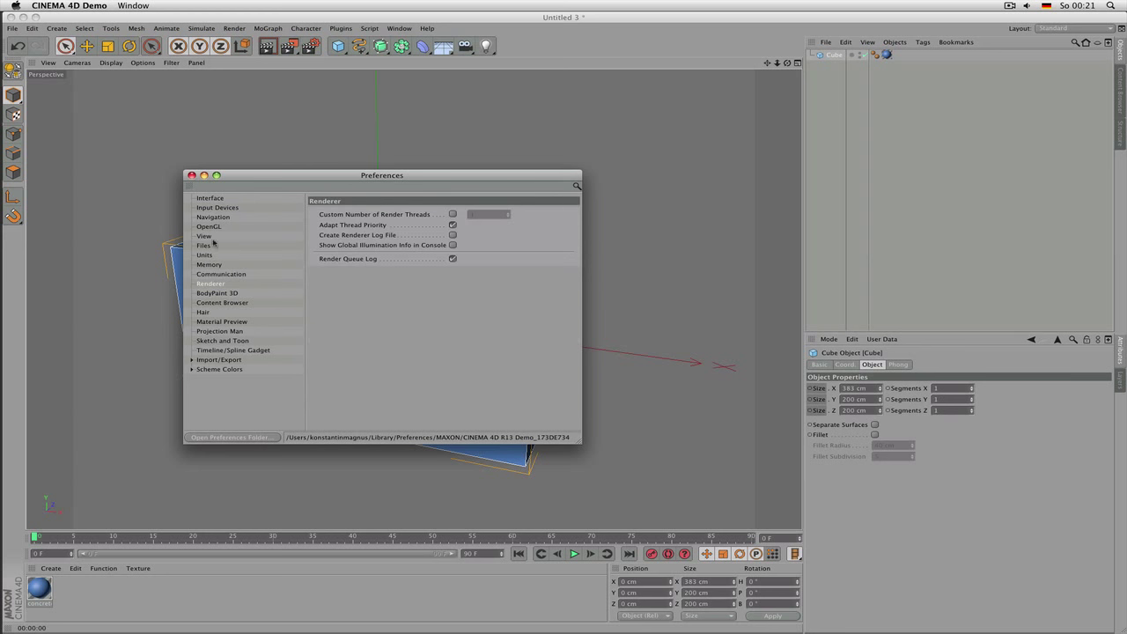
{"action": "left_click", "coordinate": [211, 200]}
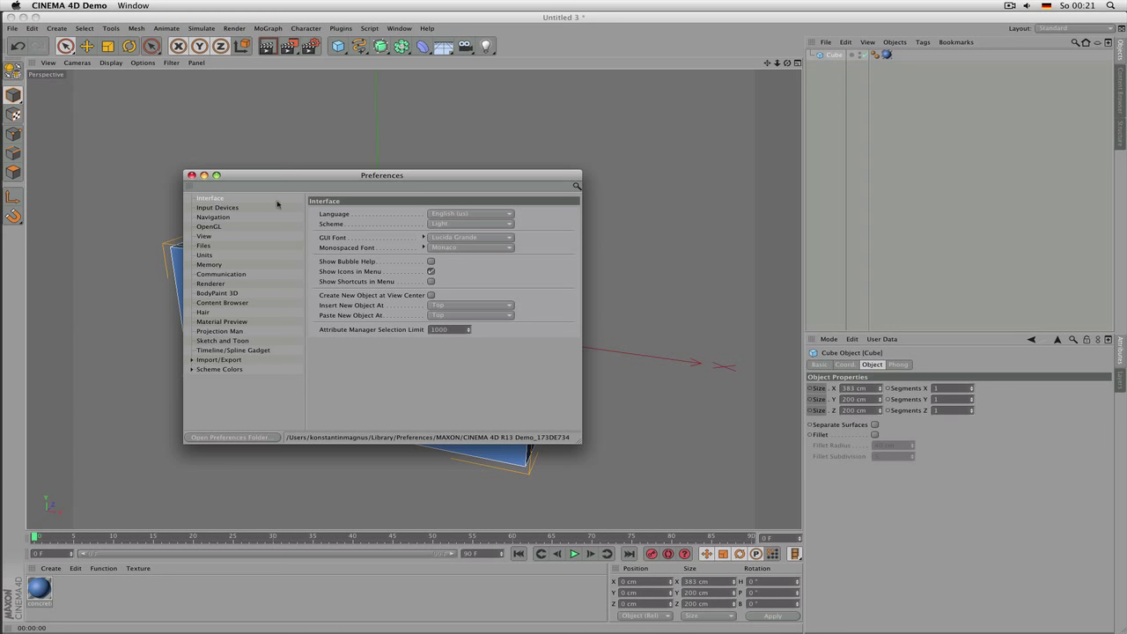
{"action": "left_click", "coordinate": [343, 215]}
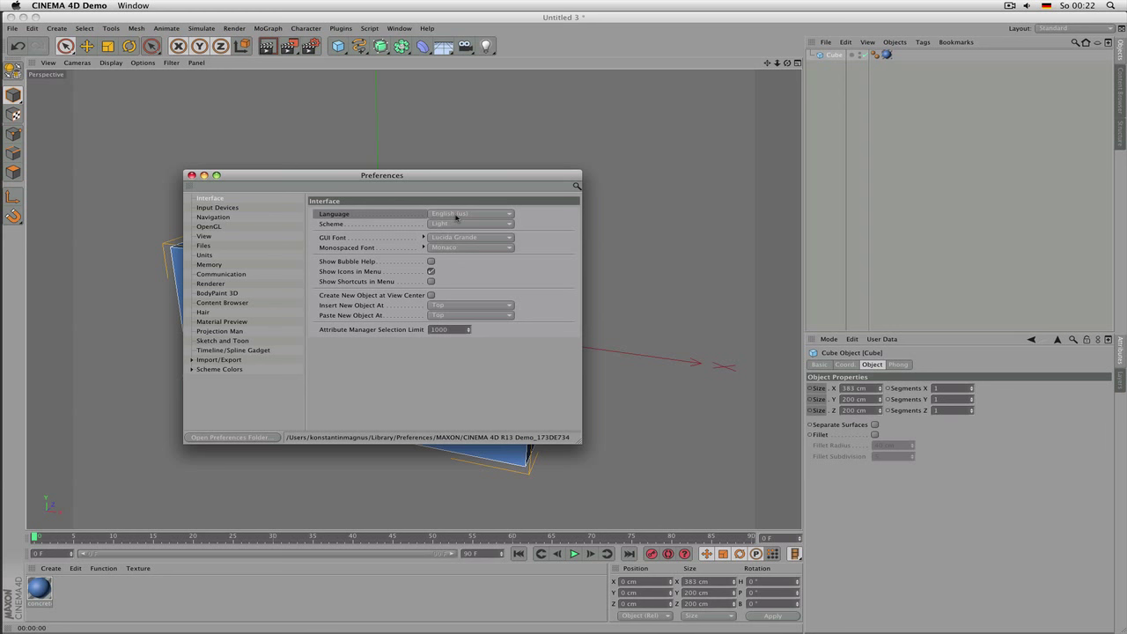
{"action": "left_click", "coordinate": [457, 215]}
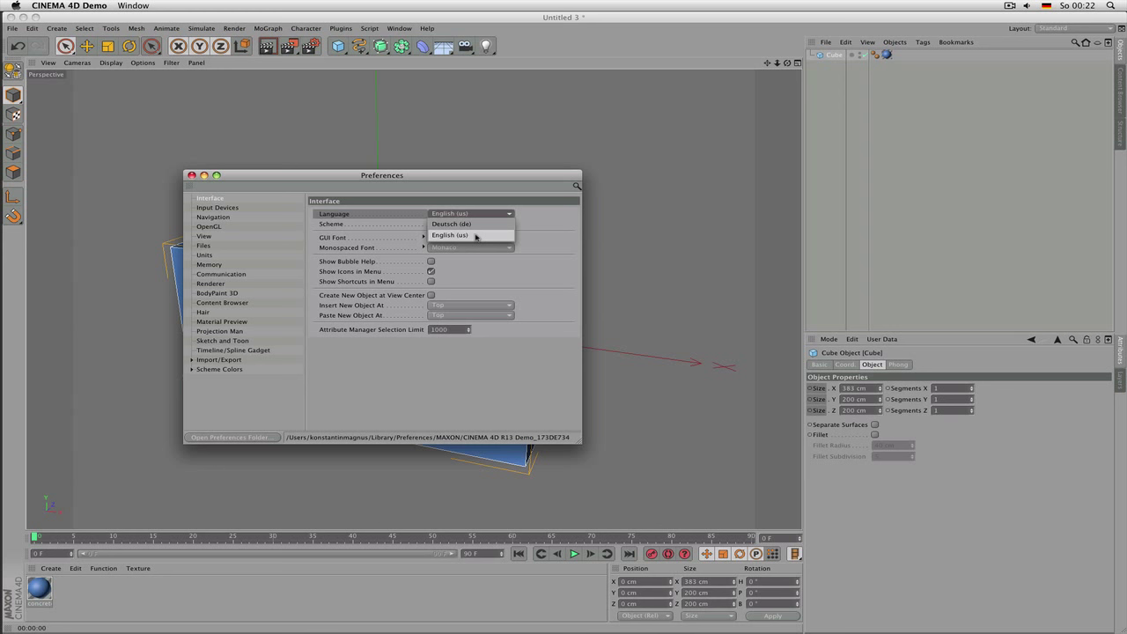
{"action": "left_click", "coordinate": [476, 236]}
{"action": "left_click", "coordinate": [482, 227]}
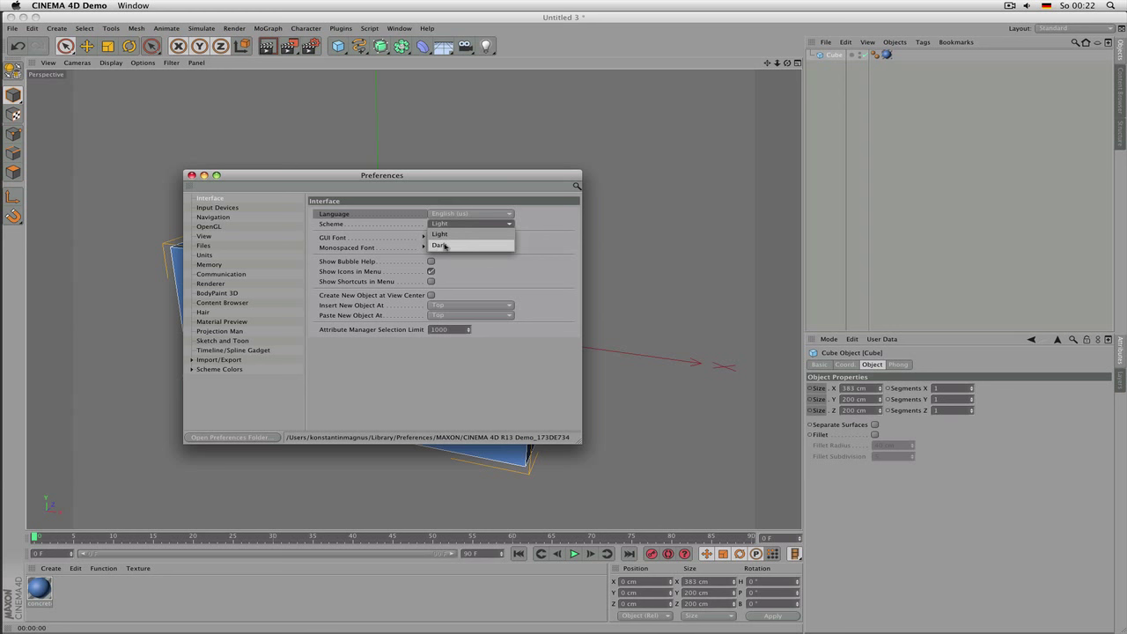
{"action": "left_click", "coordinate": [446, 247]}
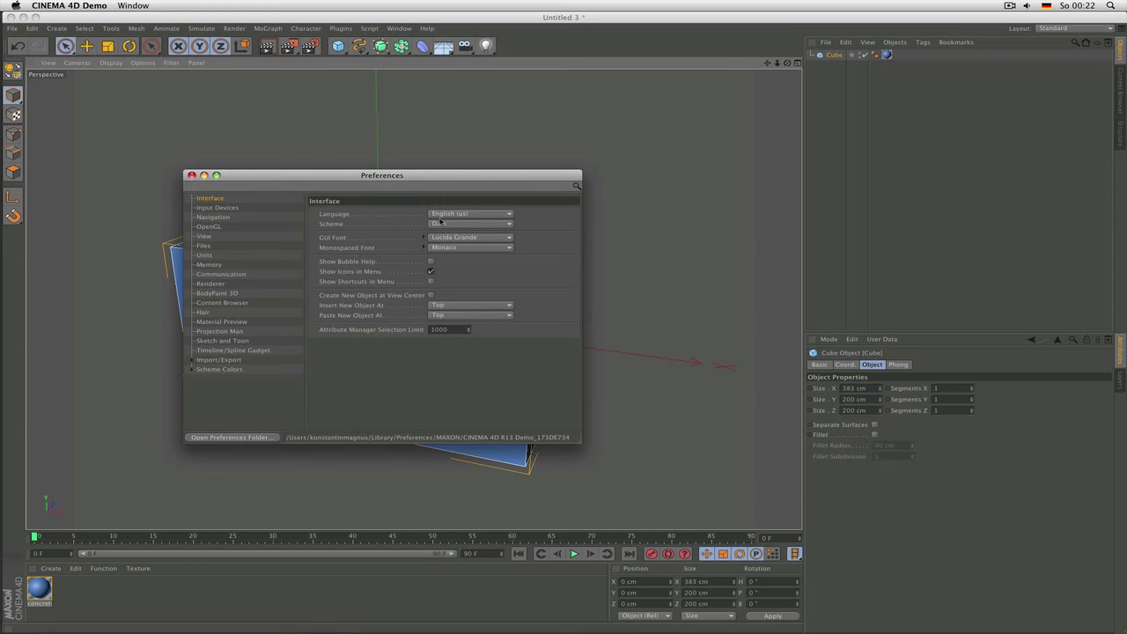
{"action": "left_click", "coordinate": [442, 223]}
{"action": "left_click", "coordinate": [446, 234]}
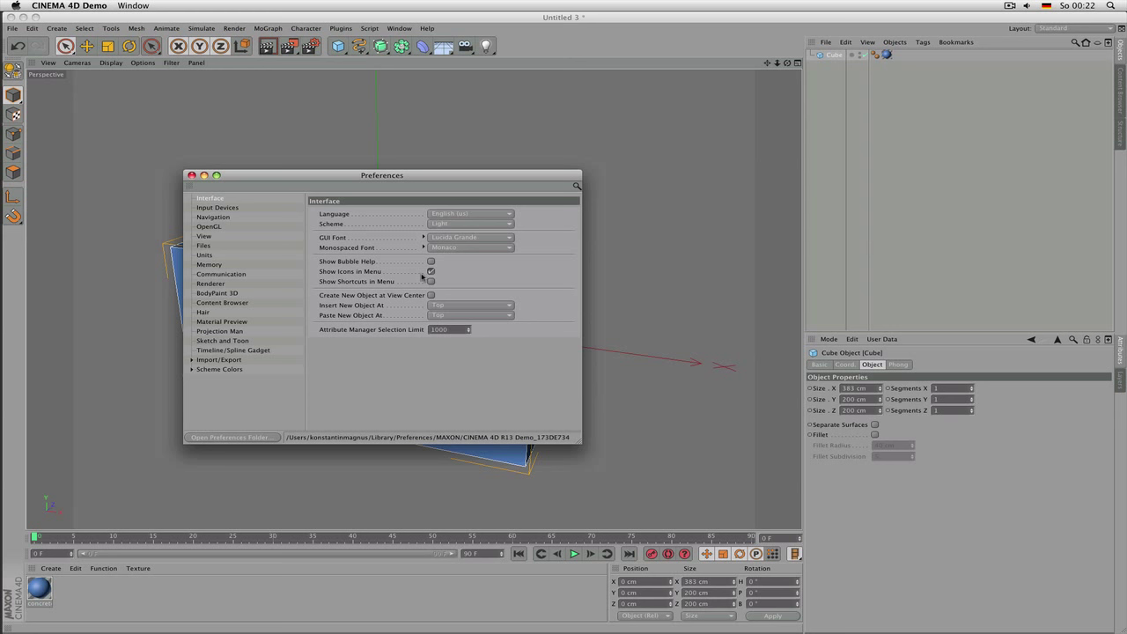
{"action": "left_click", "coordinate": [375, 306]}
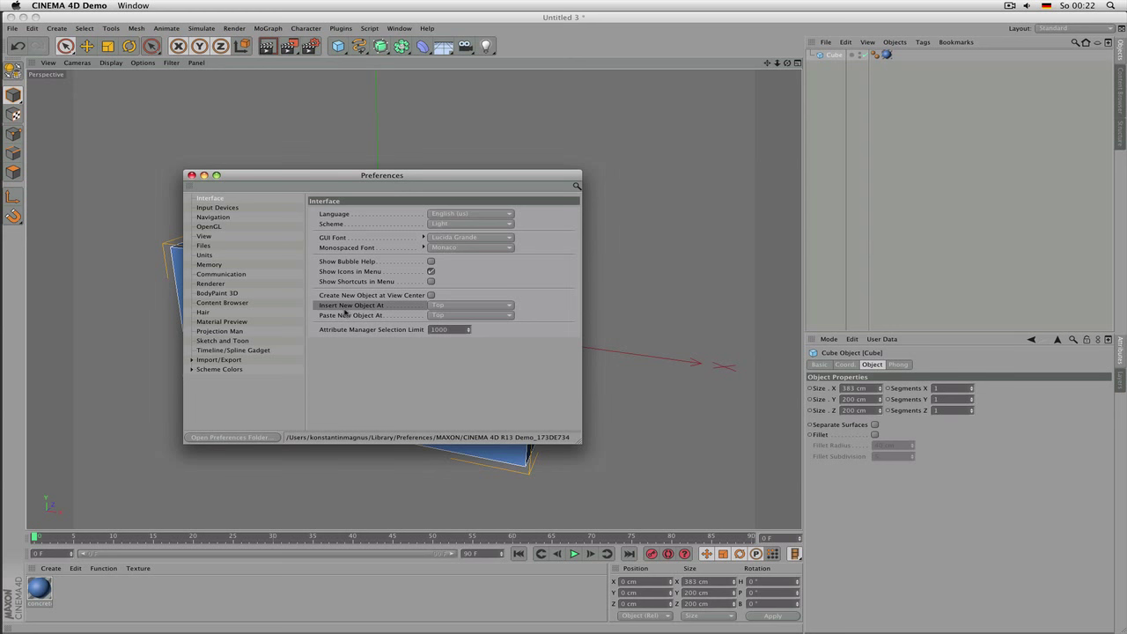
{"action": "left_click", "coordinate": [379, 318]}
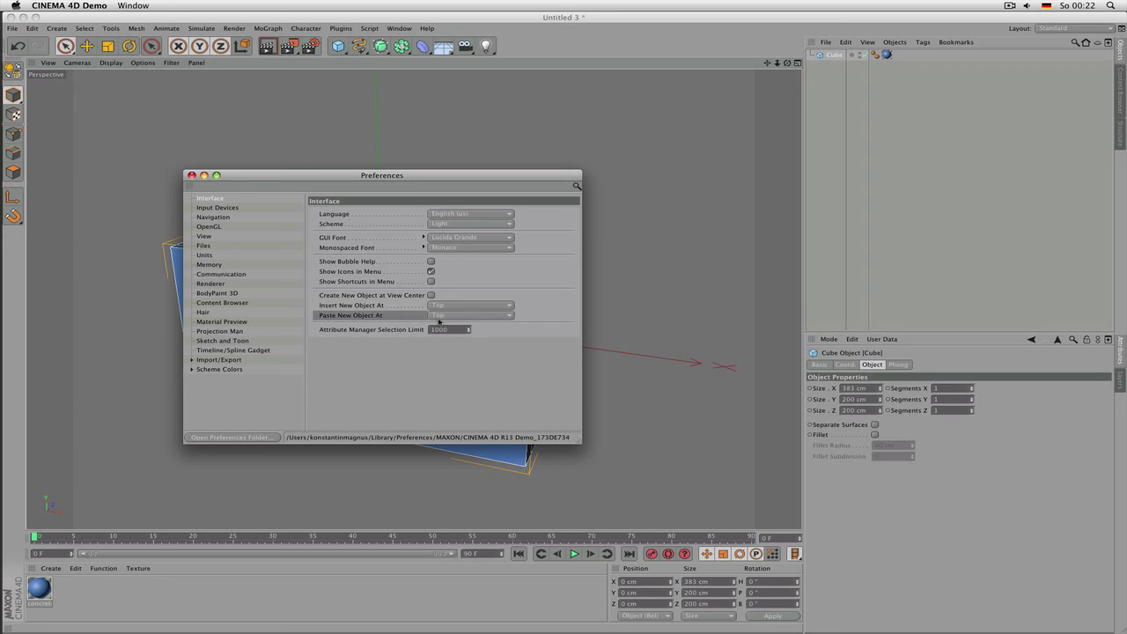
{"action": "left_click", "coordinate": [840, 60]}
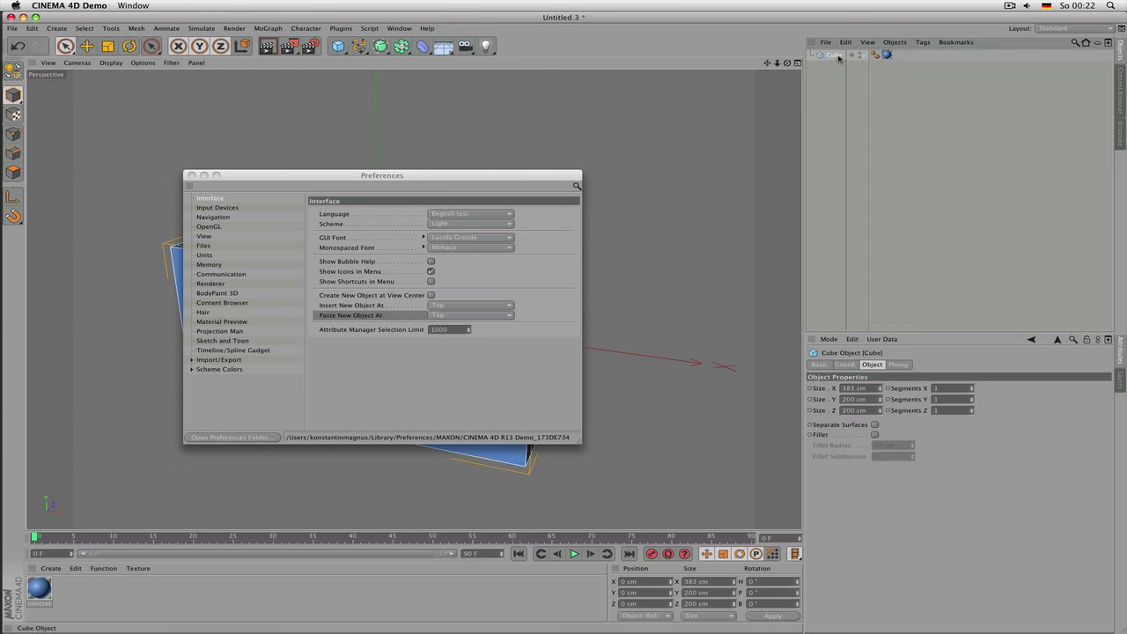
{"action": "left_click", "coordinate": [835, 55]}
{"action": "left_click", "coordinate": [471, 315]}
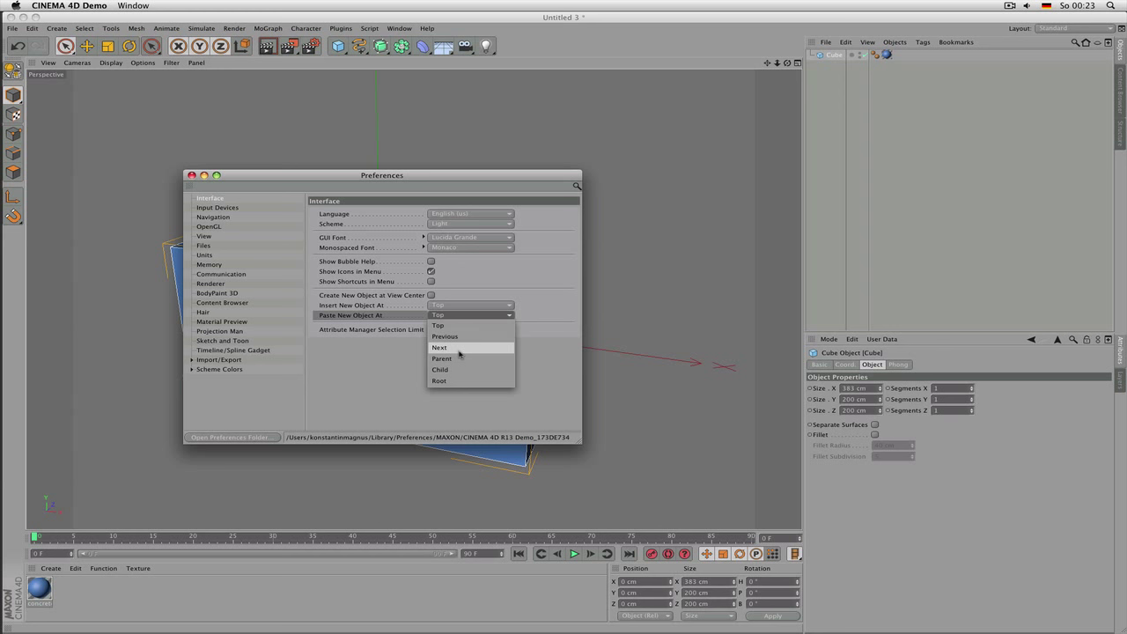
{"action": "left_click", "coordinate": [384, 359]}
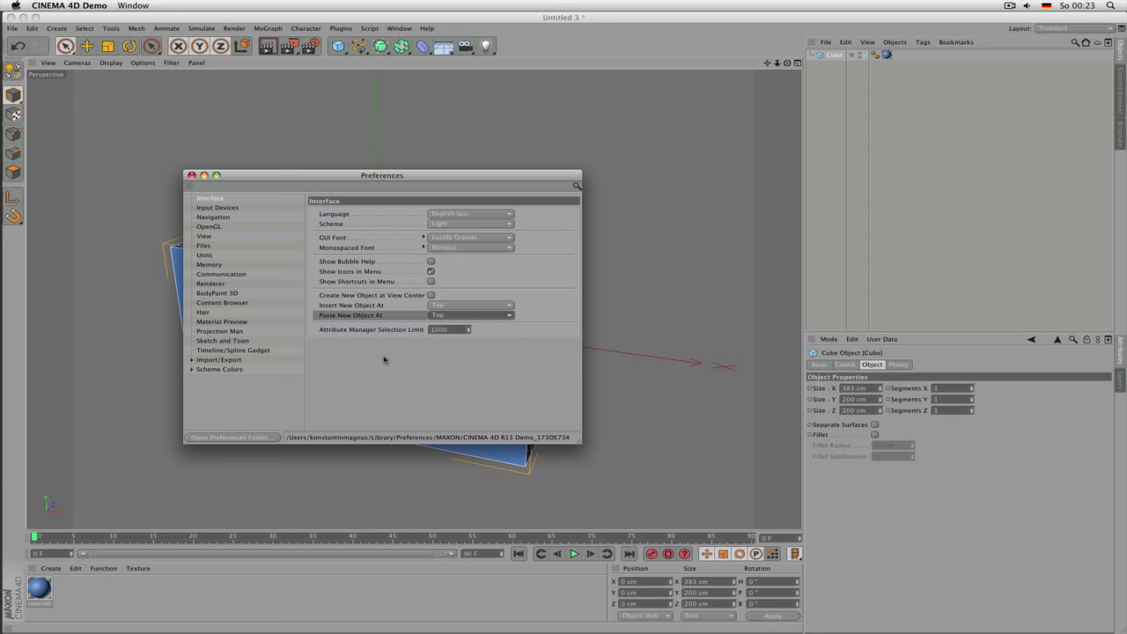
Step: Review Input Devices and Navigation settings unchanged, then go to OpenGL and uncheck Use OpenGL
{"action": "left_click", "coordinate": [209, 208]}
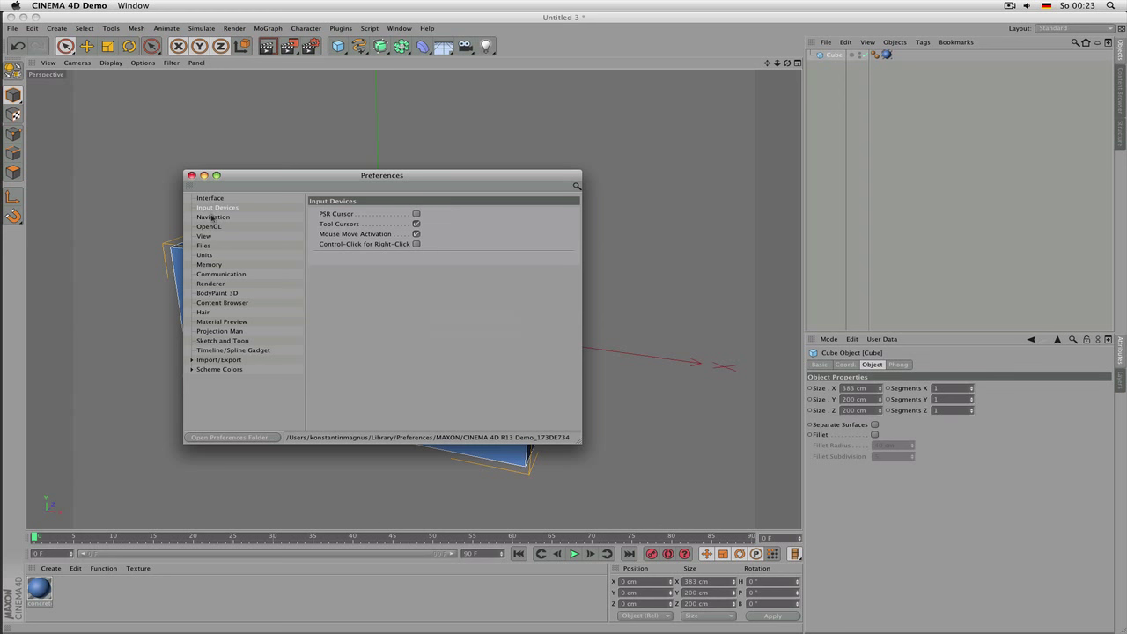
{"action": "left_click", "coordinate": [212, 217]}
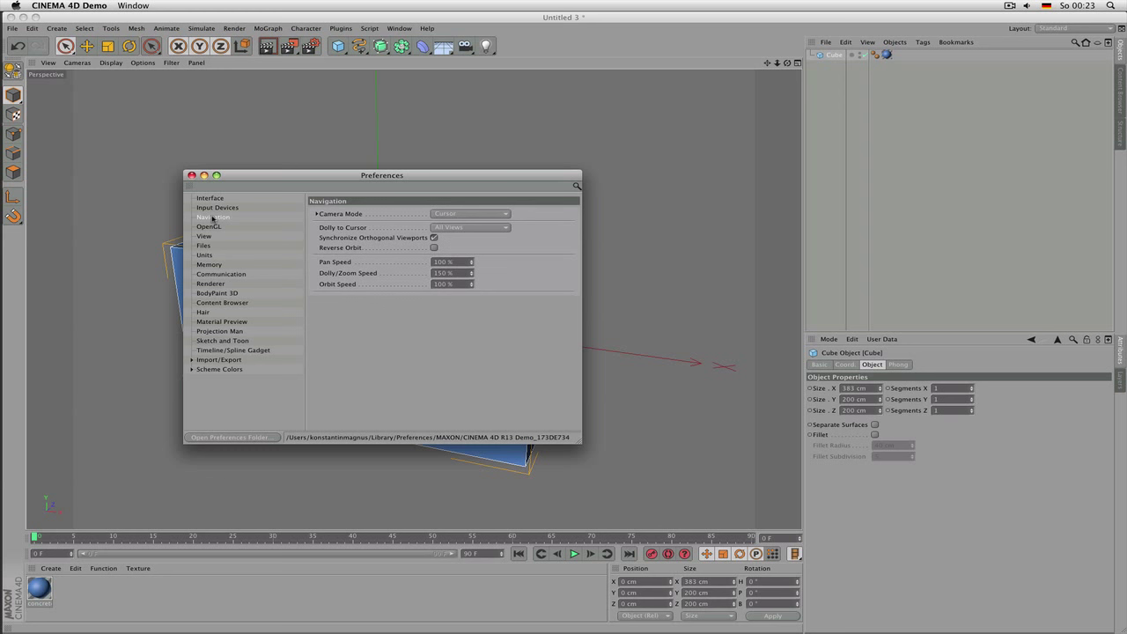
{"action": "left_click", "coordinate": [447, 215]}
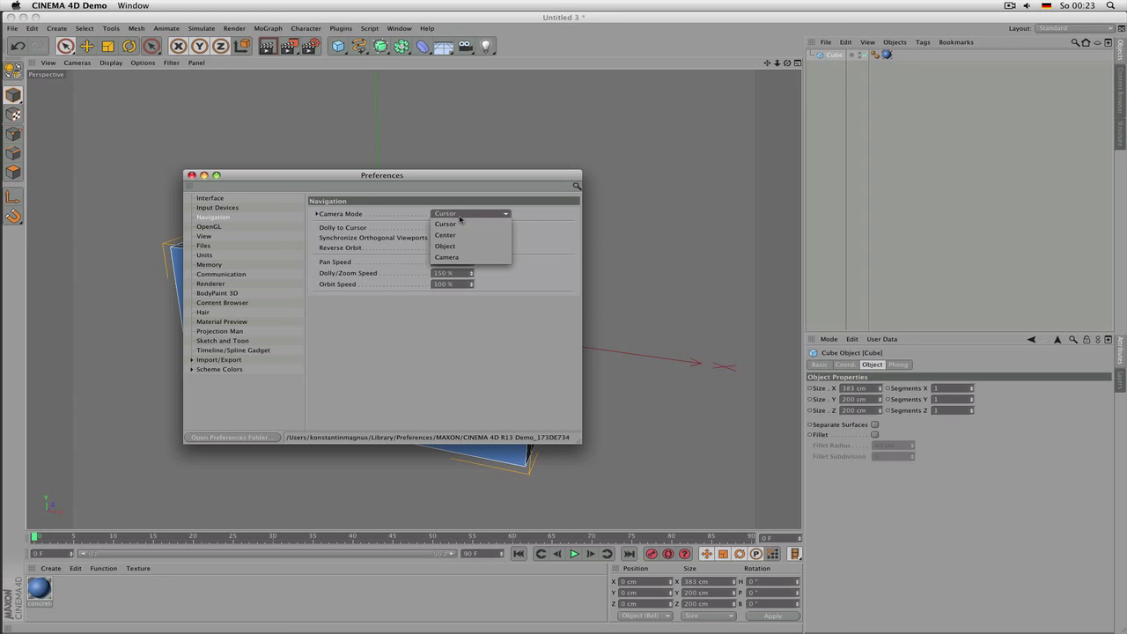
{"action": "left_click", "coordinate": [411, 218]}
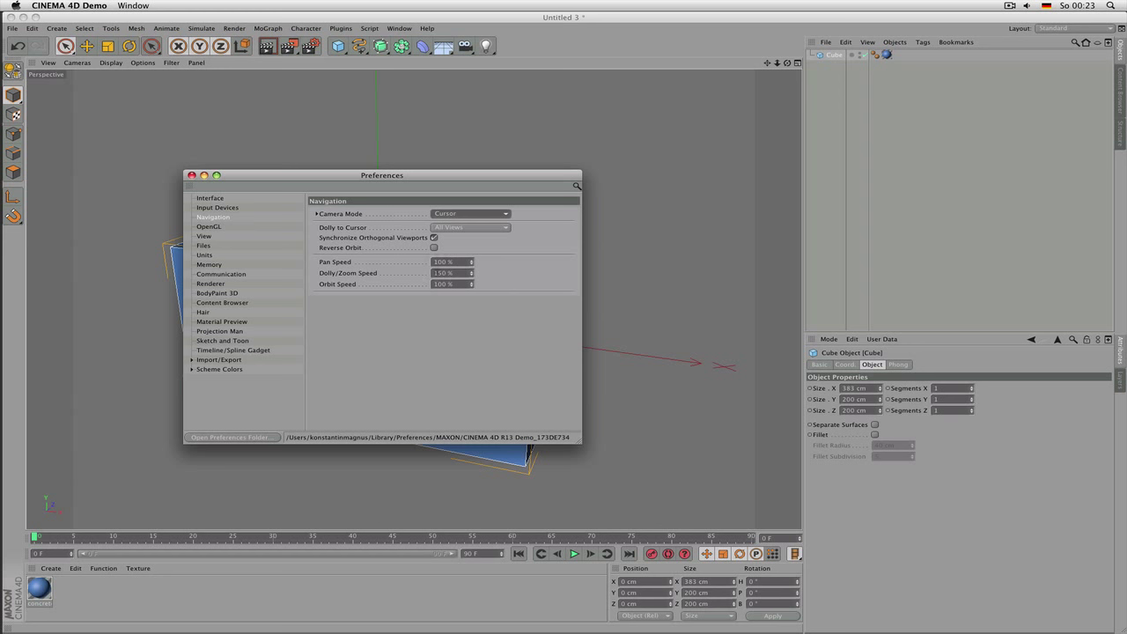
{"action": "left_click", "coordinate": [452, 273]}
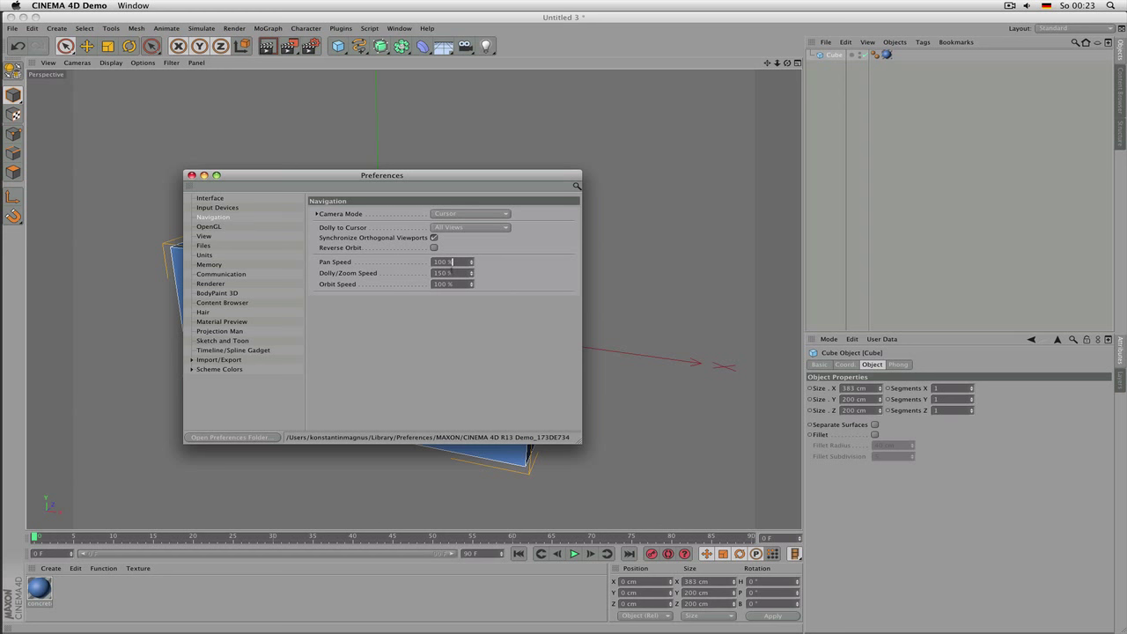
{"action": "left_click", "coordinate": [236, 230]}
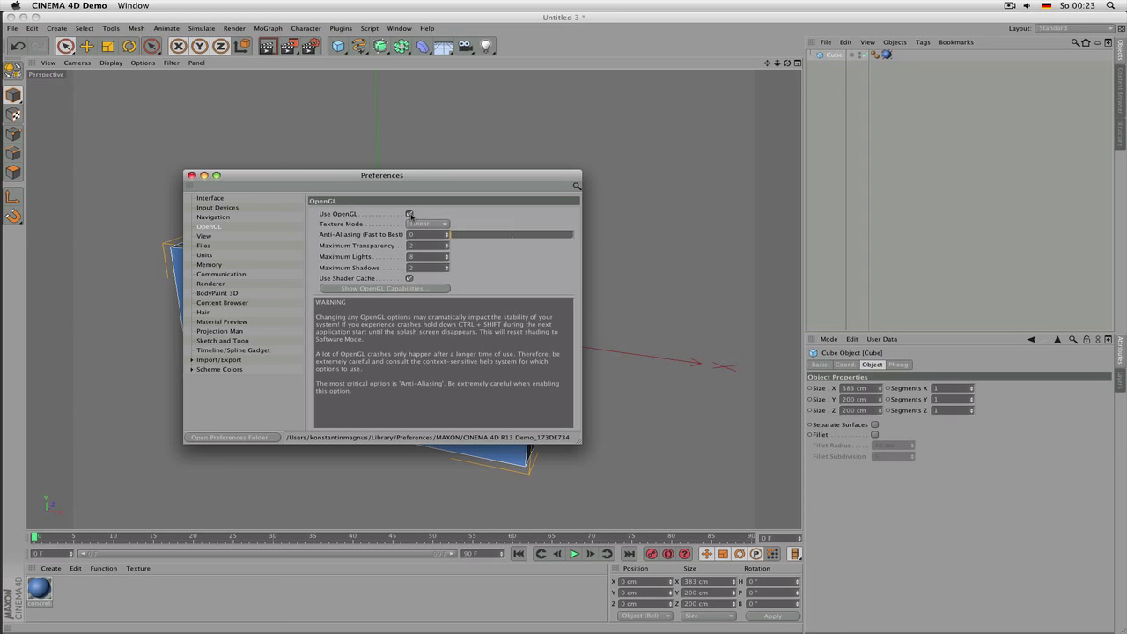
{"action": "left_click", "coordinate": [410, 214]}
Step: Re-enable Use OpenGL, then move through the View page to the Files page
{"action": "left_click", "coordinate": [409, 214]}
{"action": "left_click", "coordinate": [238, 236]}
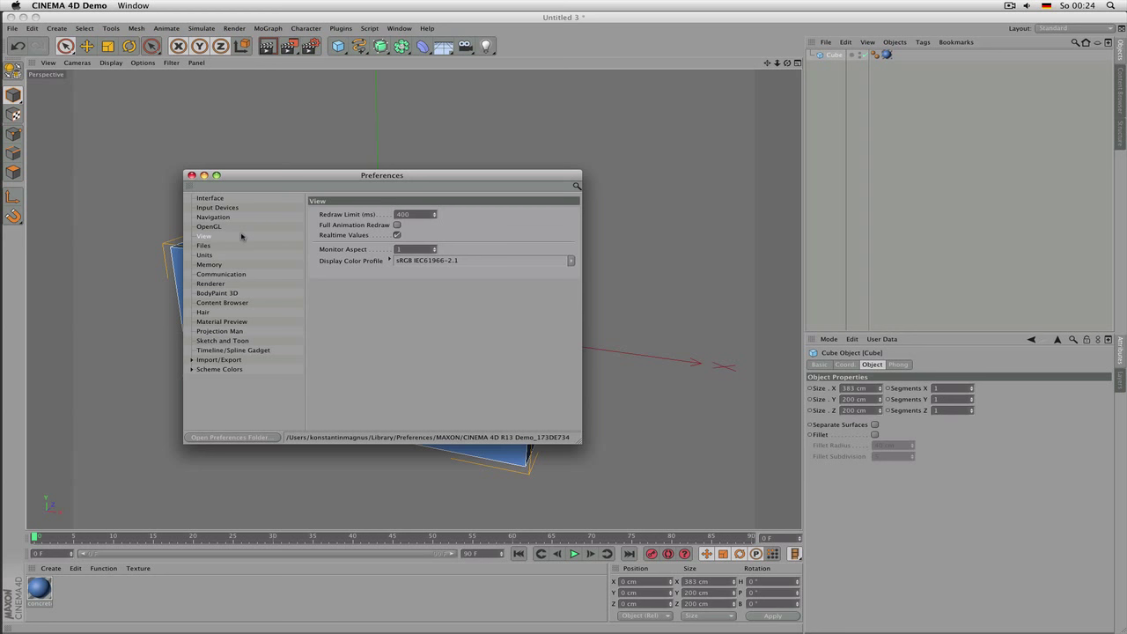
{"action": "left_click", "coordinate": [204, 245]}
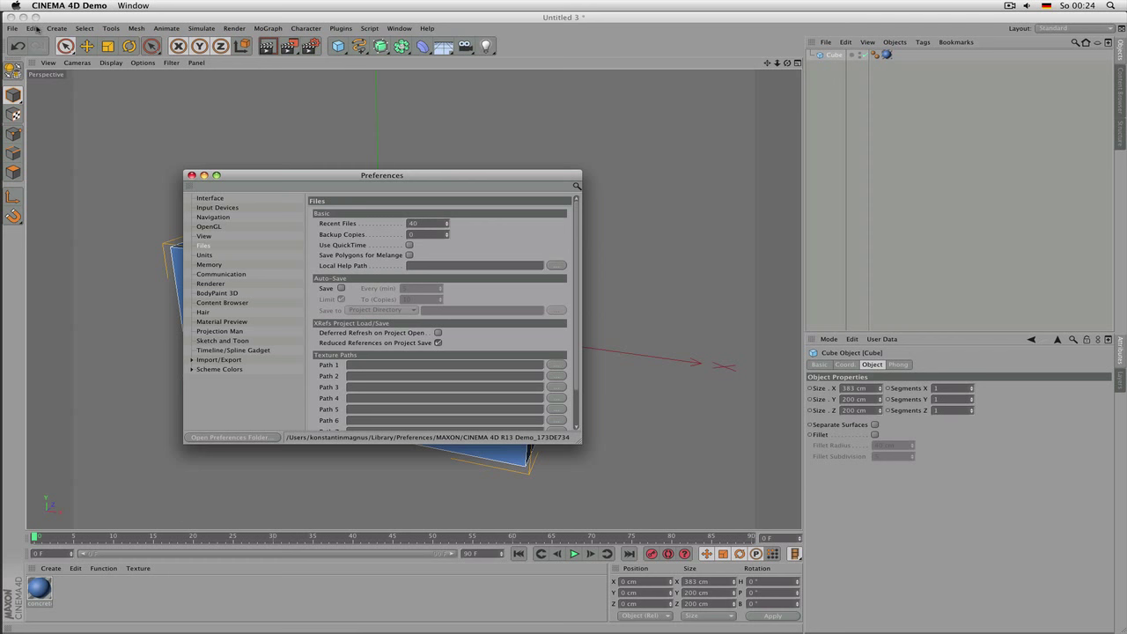
{"action": "left_click", "coordinate": [33, 29]}
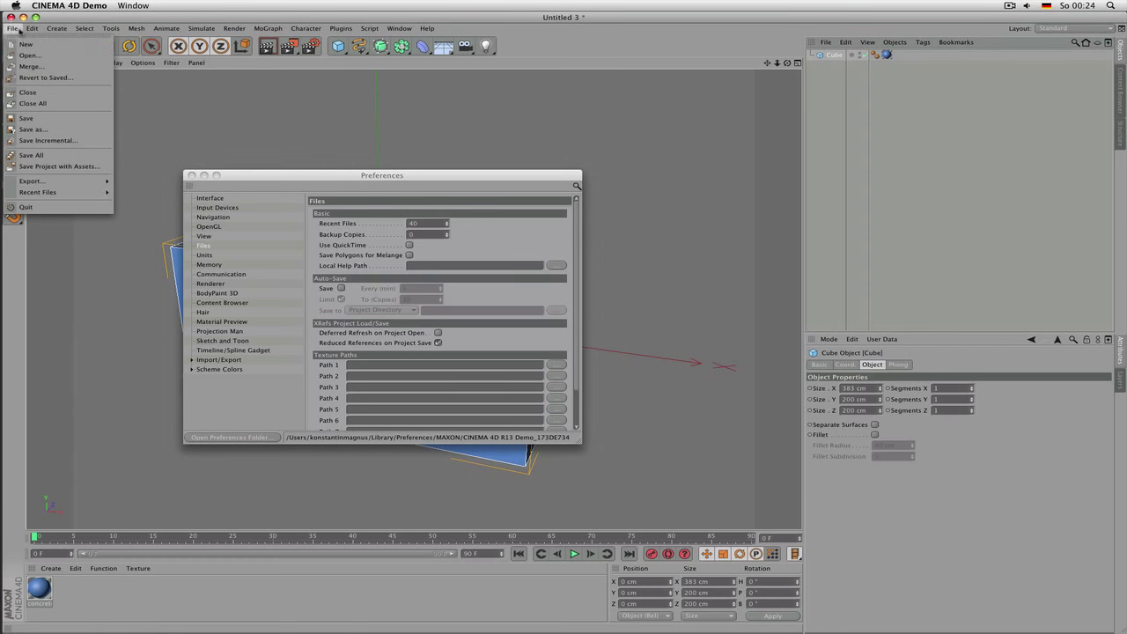
{"action": "mouse_move", "coordinate": [51, 194]}
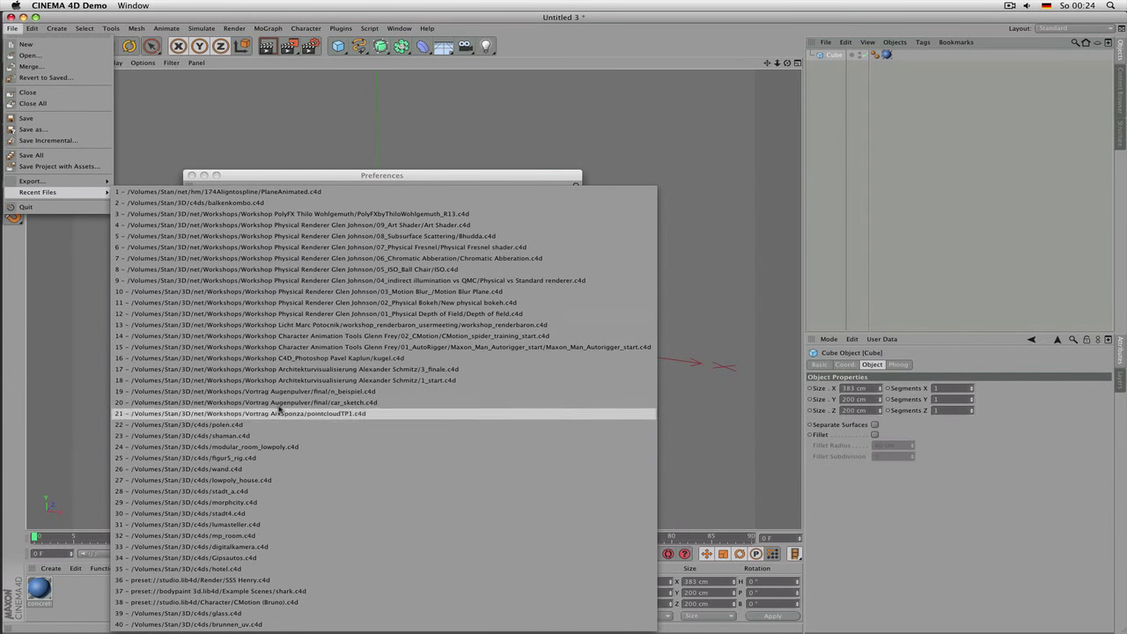
{"action": "key", "text": "Escape"}
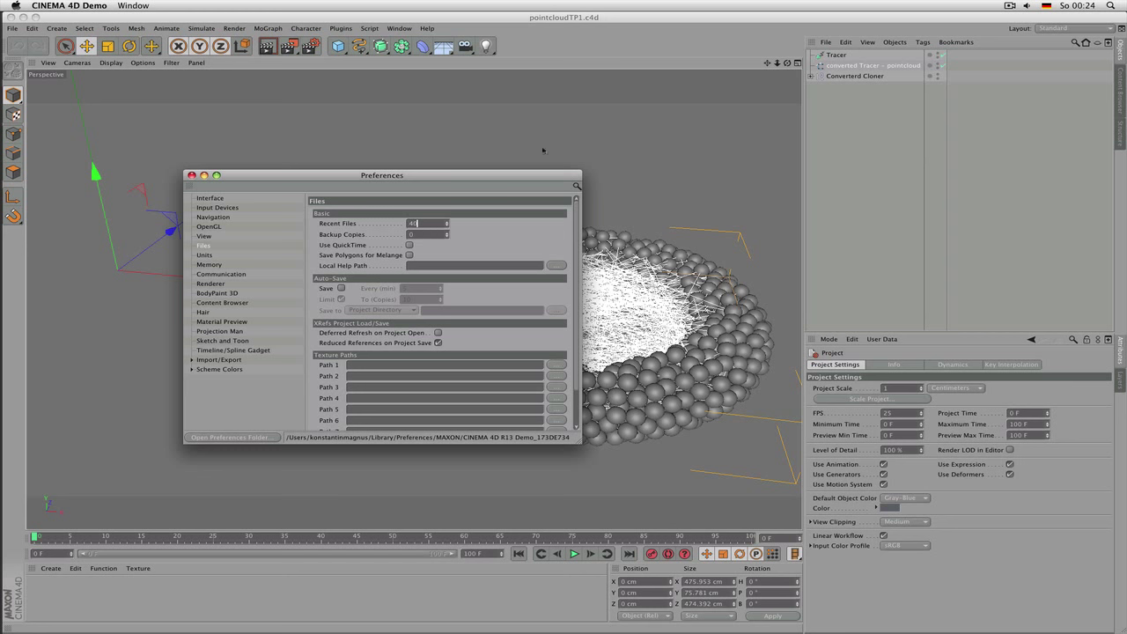
{"action": "left_click", "coordinate": [13, 29]}
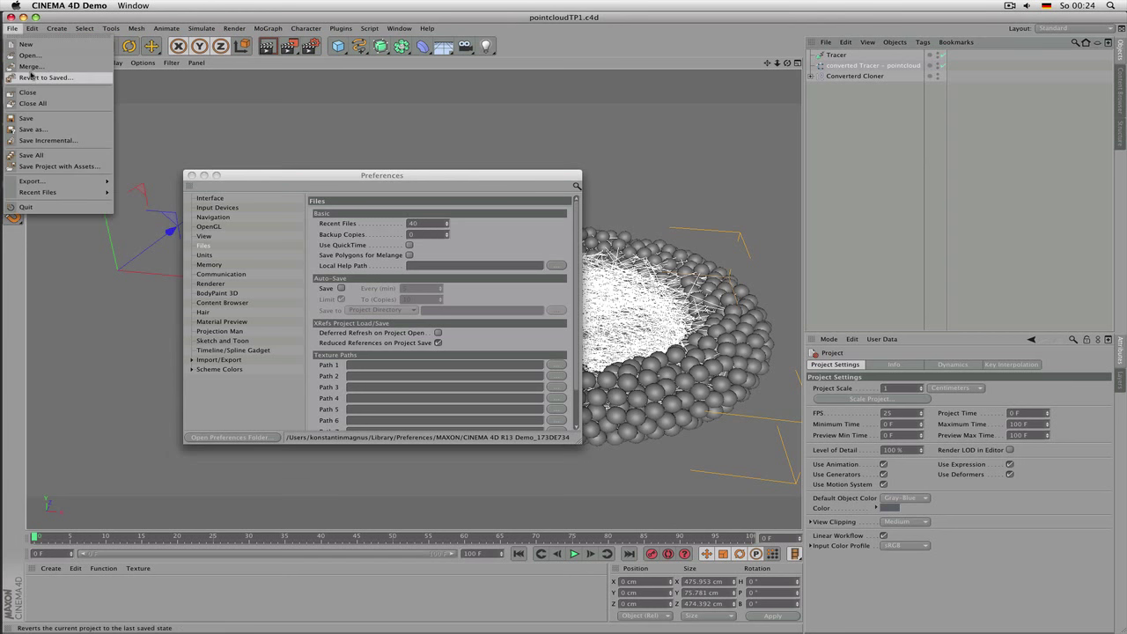
{"action": "left_click", "coordinate": [28, 92]}
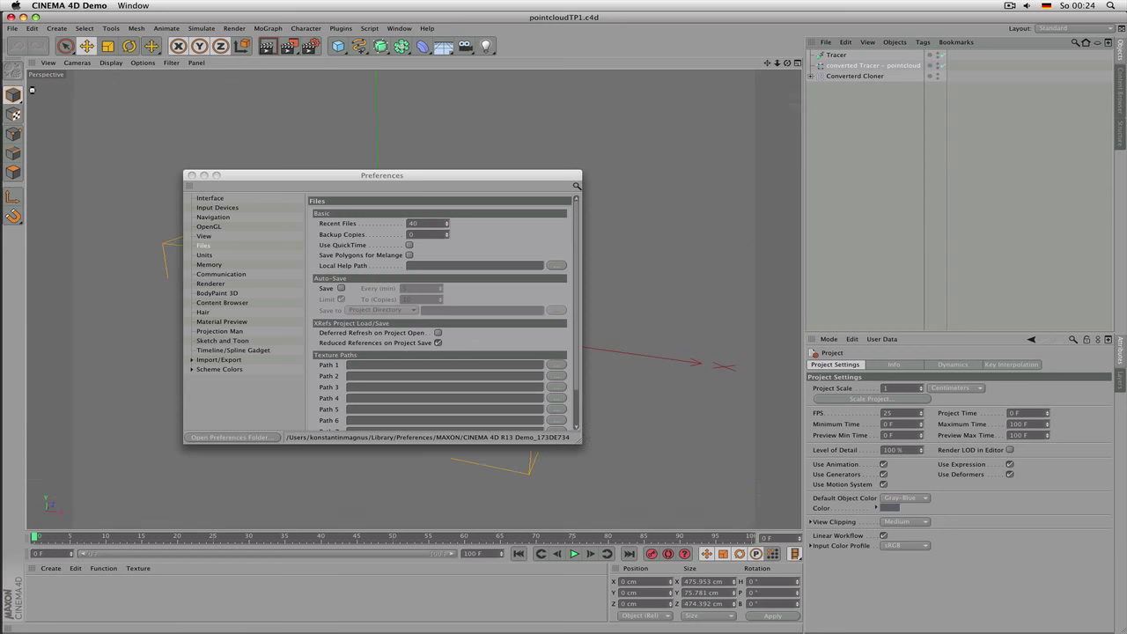
{"action": "left_click", "coordinate": [394, 173]}
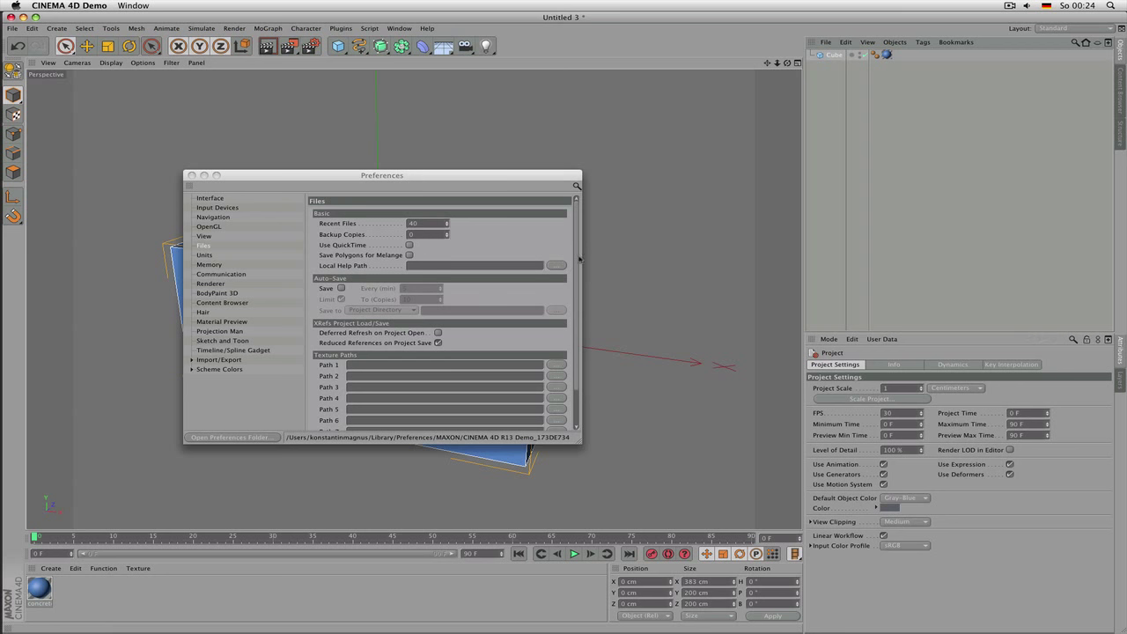
{"action": "left_click", "coordinate": [574, 271]}
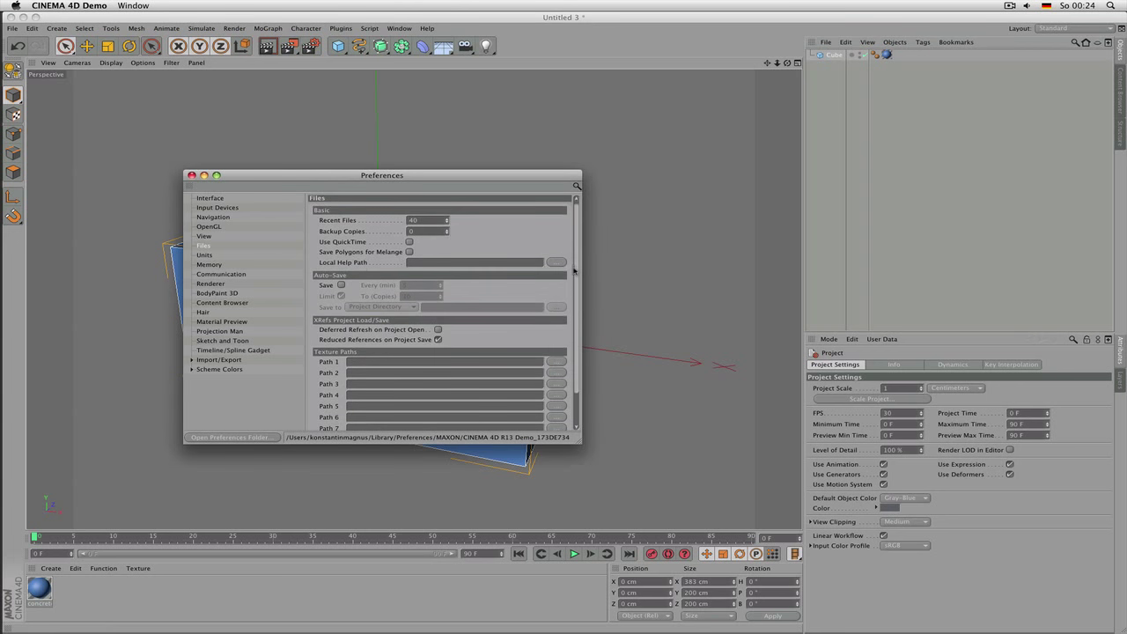
Step: Toggle Auto-Save on and back off, leaving it disabled
{"action": "left_click", "coordinate": [341, 286]}
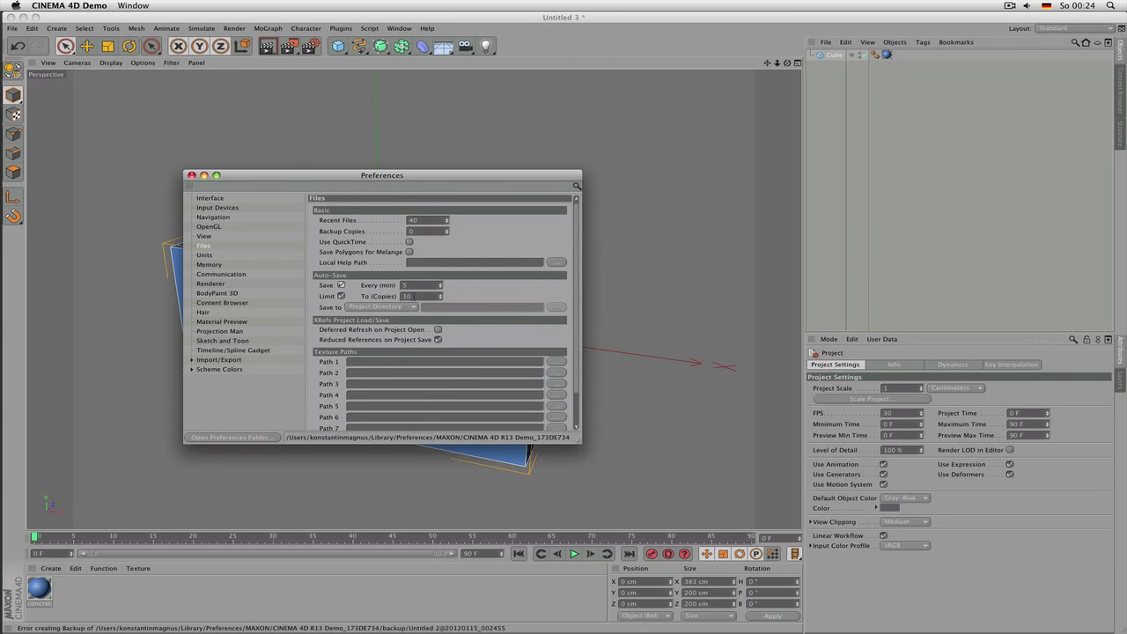
{"action": "left_click", "coordinate": [341, 286]}
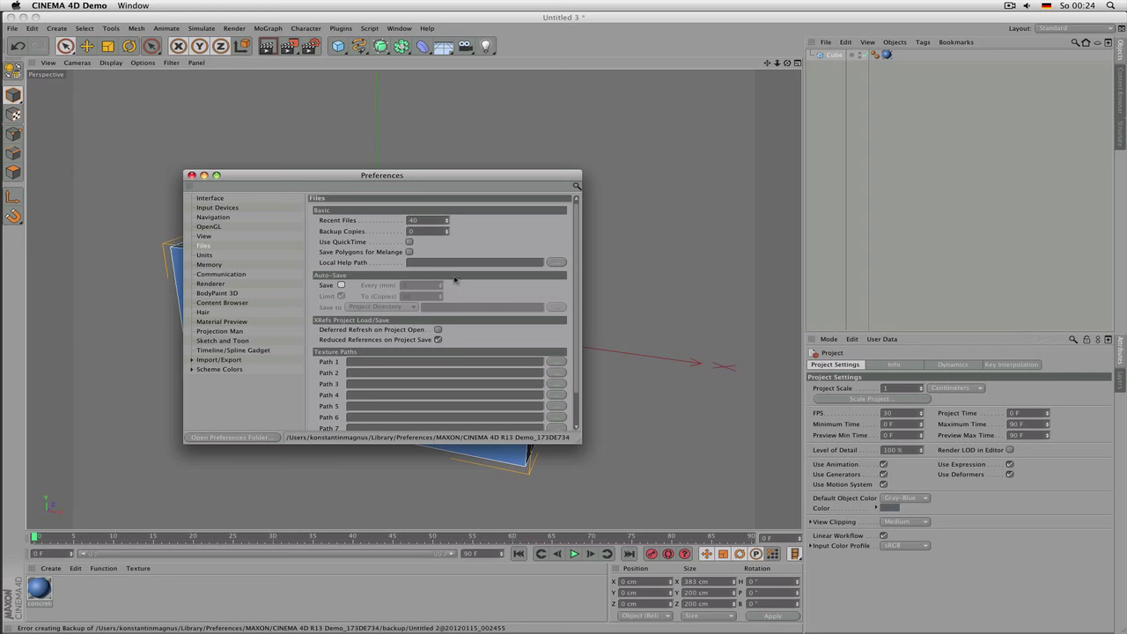
{"action": "left_click_drag", "start_coordinate": [576, 265], "coordinate": [576, 300]}
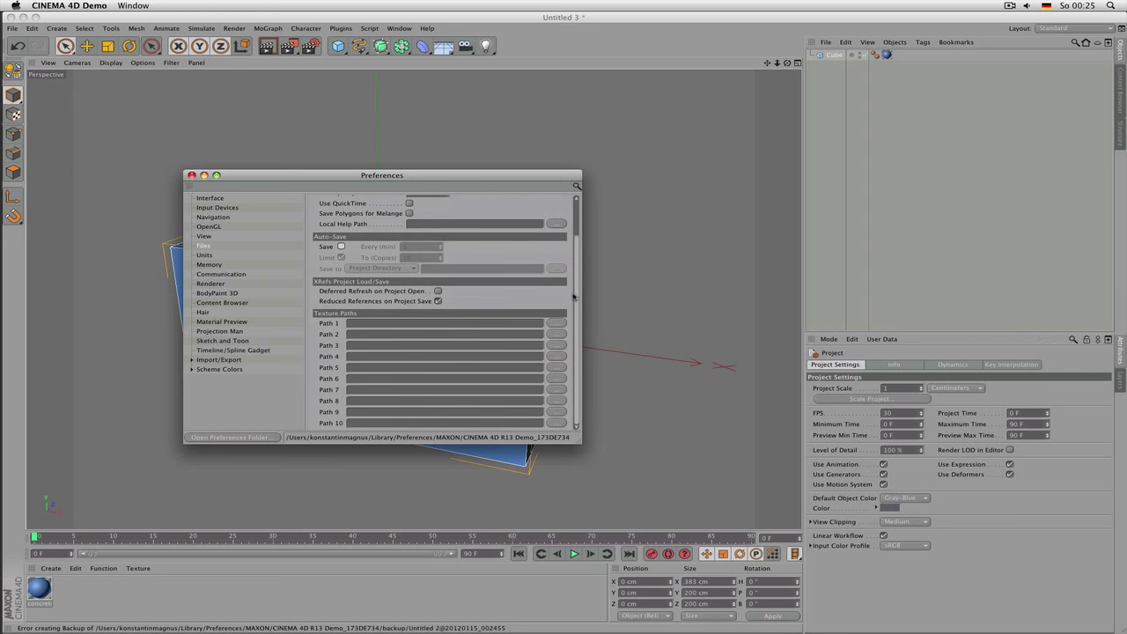
Step: Set texture Path 1 to /Applications/MAXON/CINEMA 4D R10/tex, then go to the Units page
{"action": "left_click", "coordinate": [399, 323]}
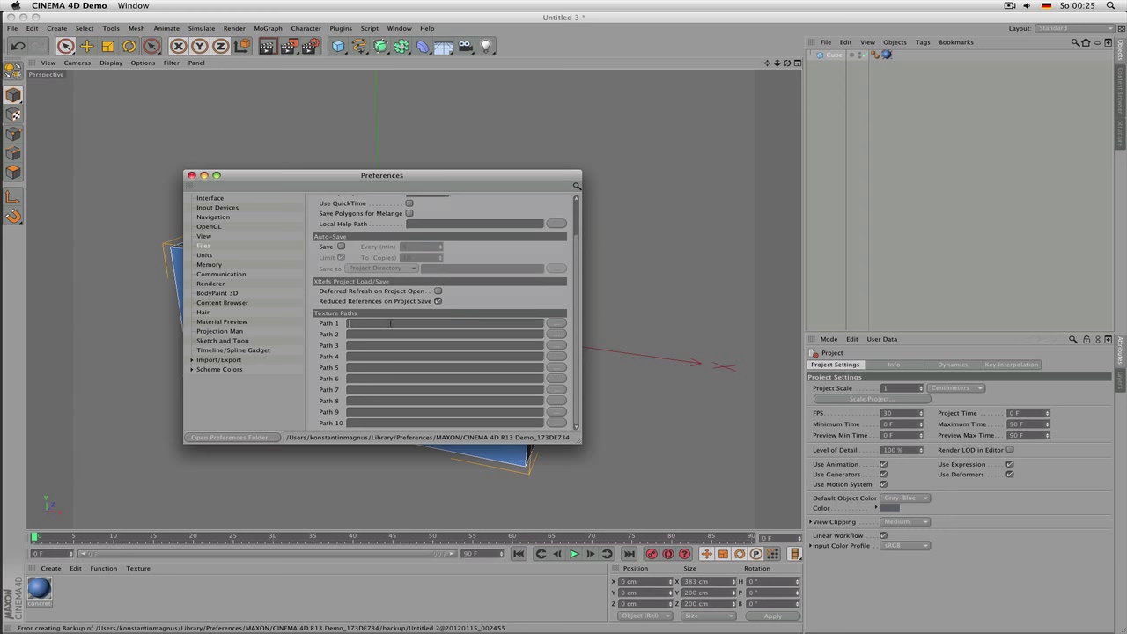
{"action": "left_click", "coordinate": [560, 326]}
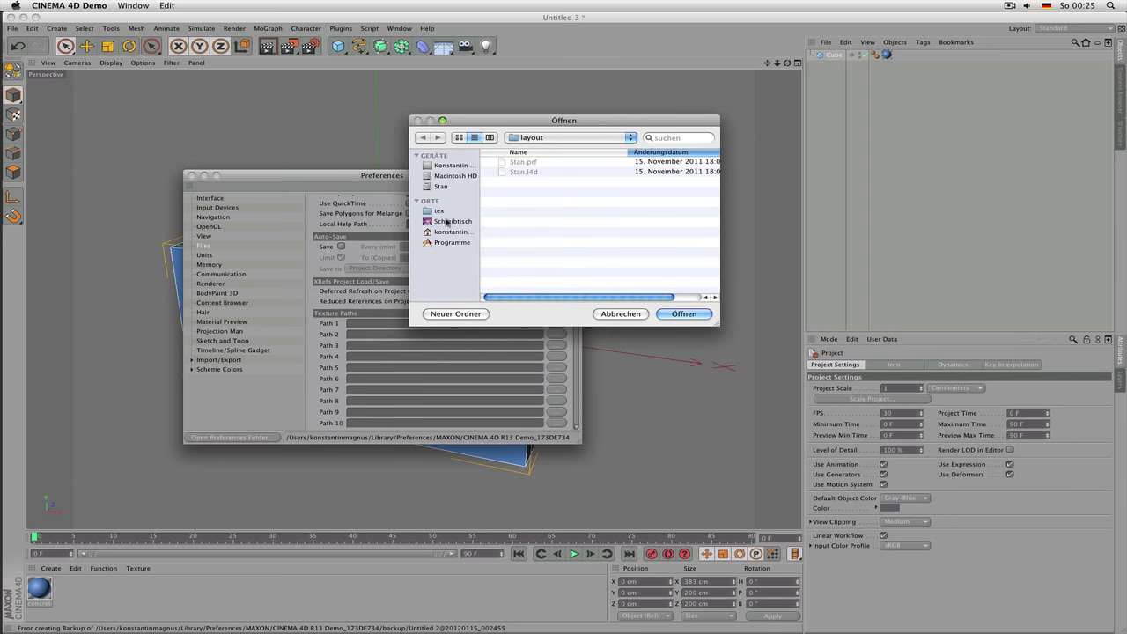
{"action": "left_click", "coordinate": [435, 212]}
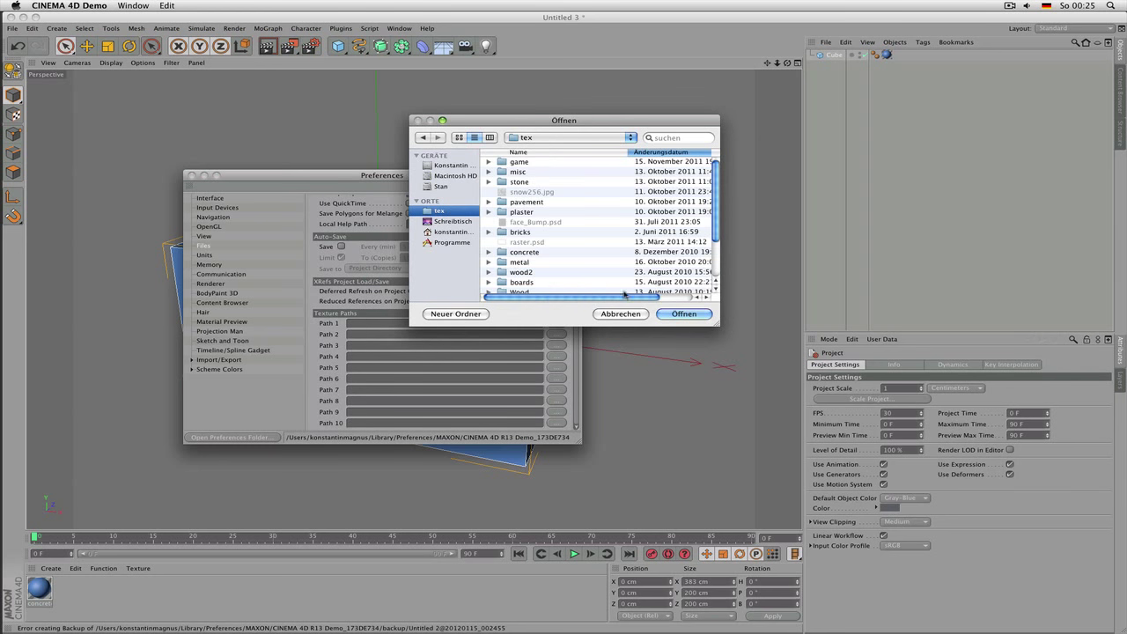
{"action": "left_click", "coordinate": [681, 314]}
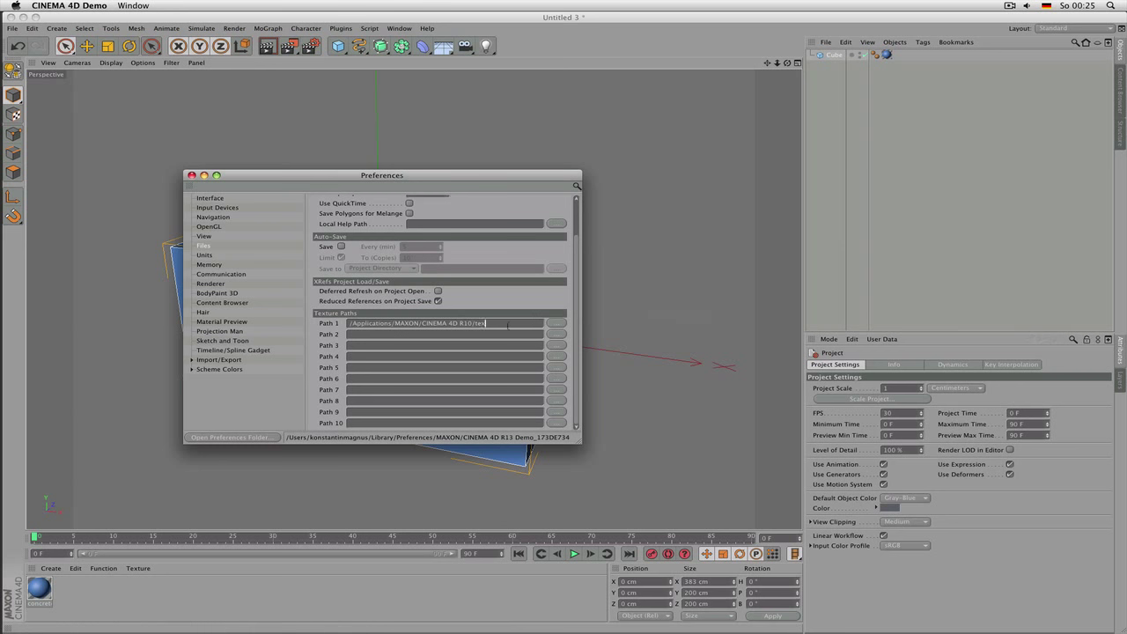
{"action": "left_click_drag", "start_coordinate": [508, 325], "coordinate": [344, 324]}
{"action": "left_click", "coordinate": [432, 323]}
{"action": "left_click", "coordinate": [430, 334]}
{"action": "left_click", "coordinate": [430, 346]}
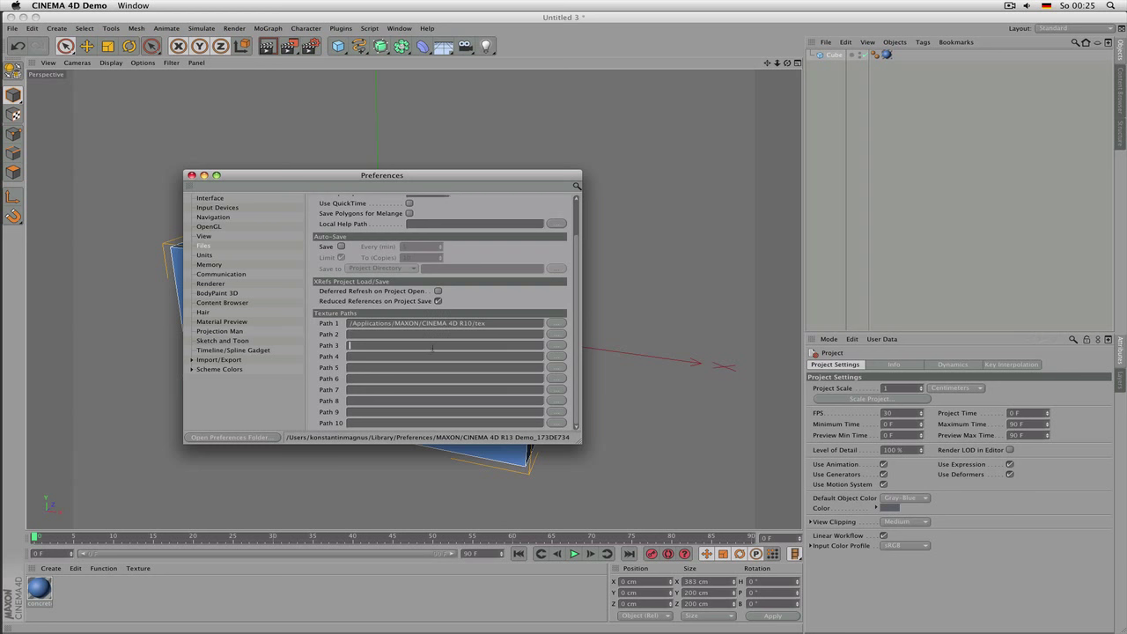
{"action": "left_click", "coordinate": [204, 256]}
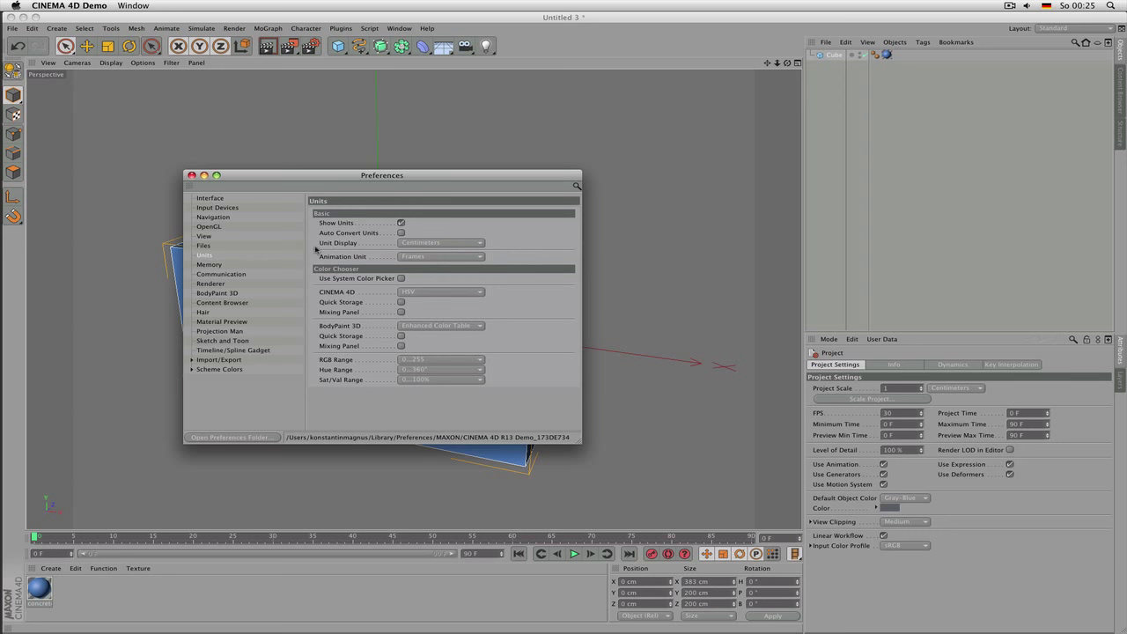
Step: Check the Unit Display options, keeping Centimeters
{"action": "left_click", "coordinate": [335, 247]}
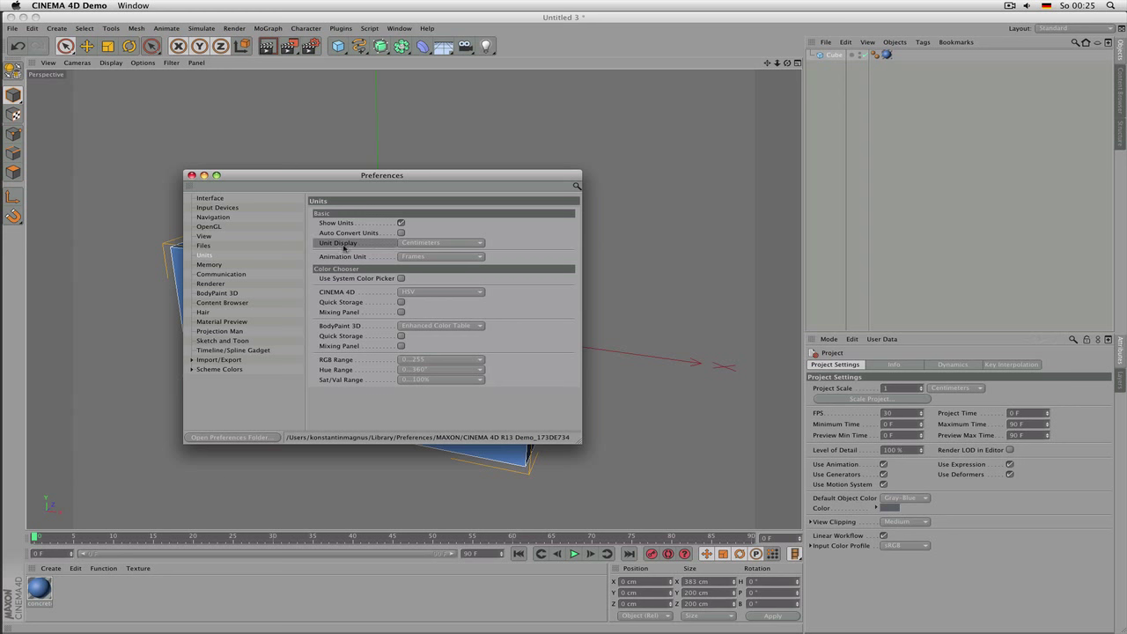
{"action": "left_click", "coordinate": [408, 243]}
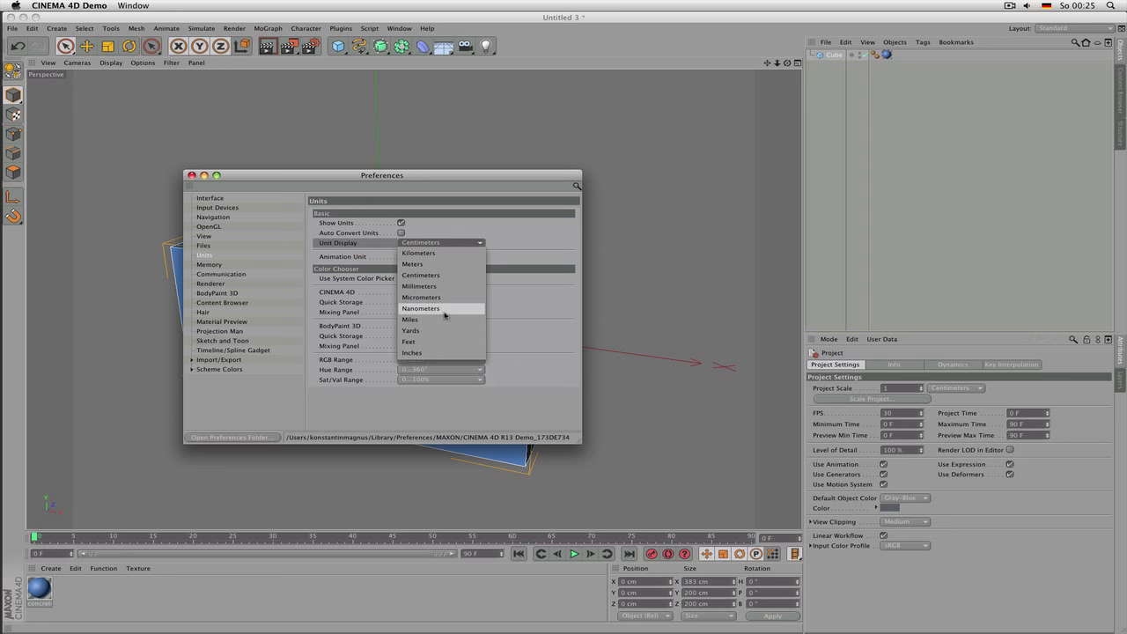
{"action": "left_click", "coordinate": [515, 230]}
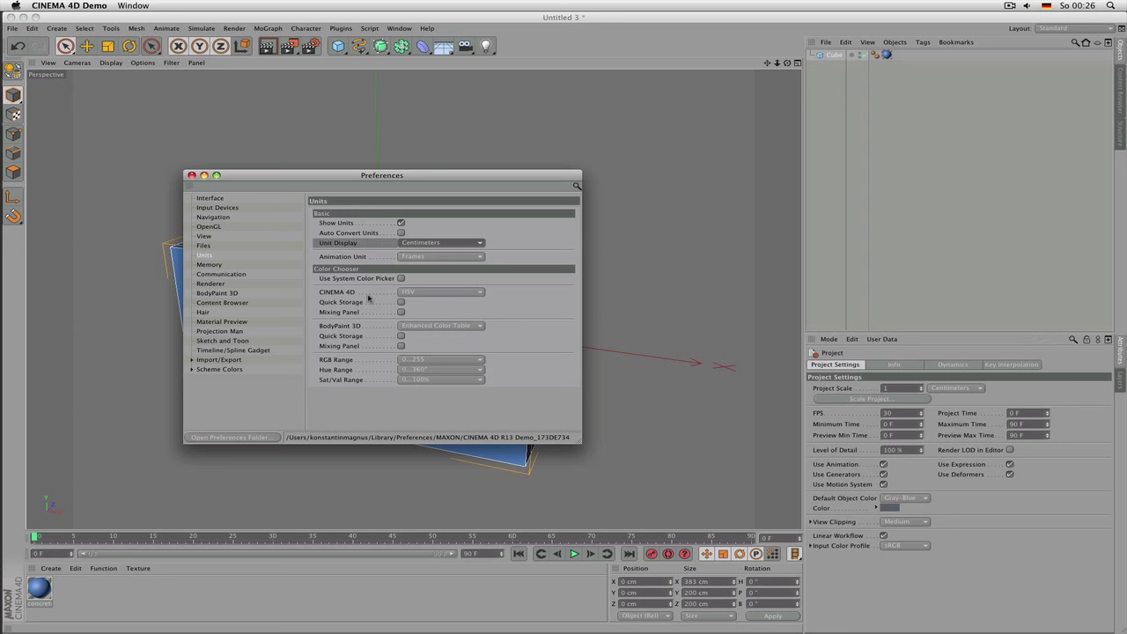
Step: Switch the colour chooser to RGB and back to HSV, then go to the Memory page
{"action": "left_click", "coordinate": [415, 294]}
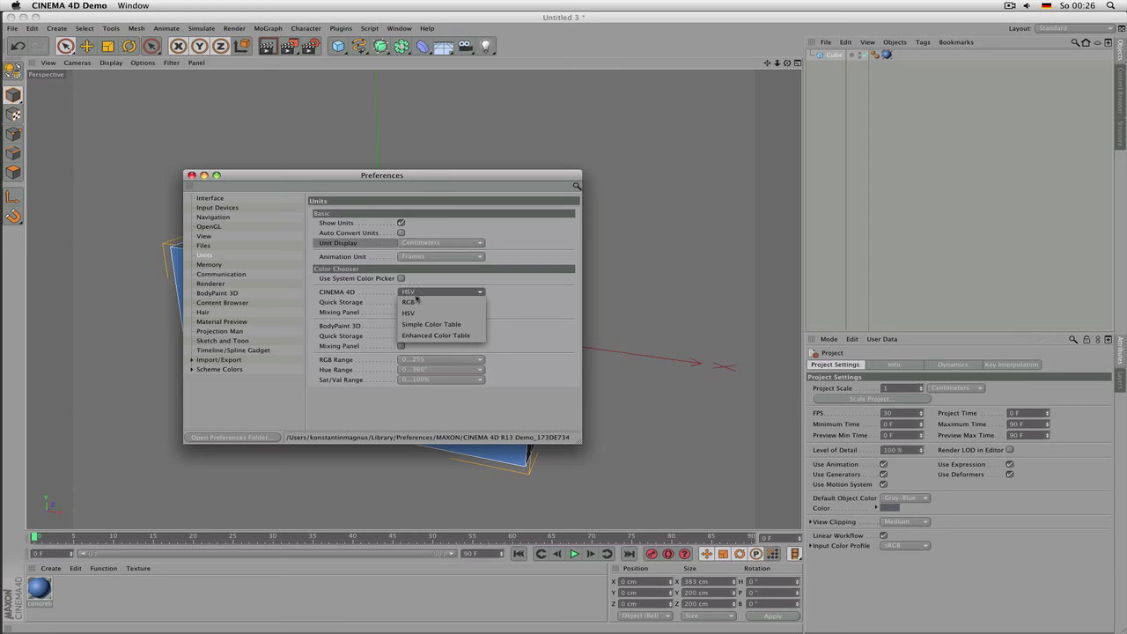
{"action": "left_click", "coordinate": [383, 293]}
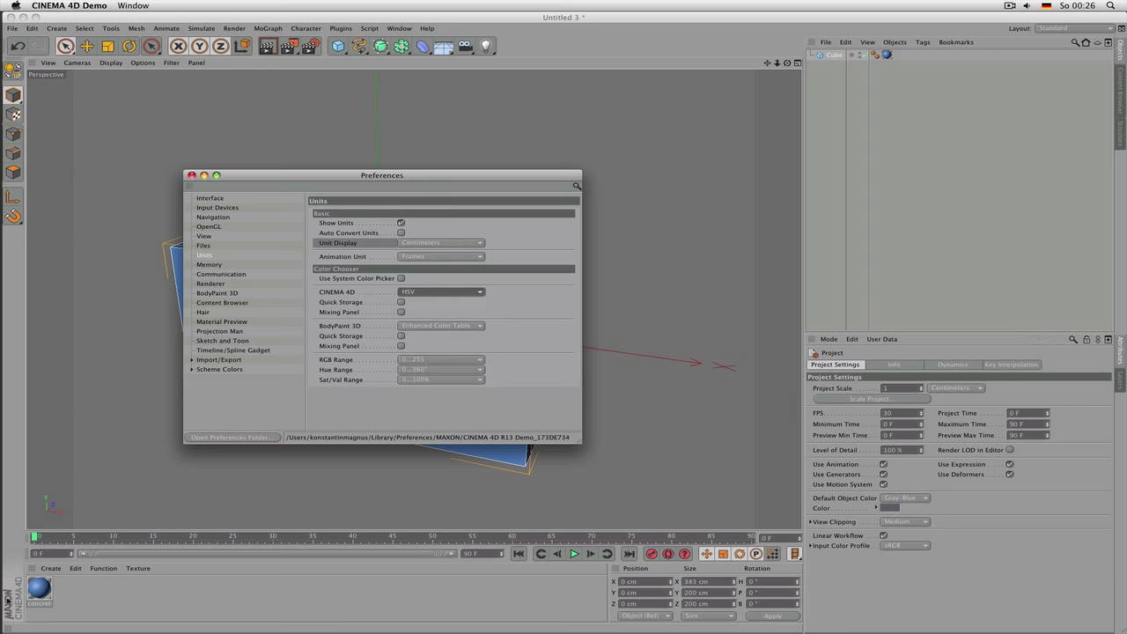
{"action": "left_click", "coordinate": [35, 590]}
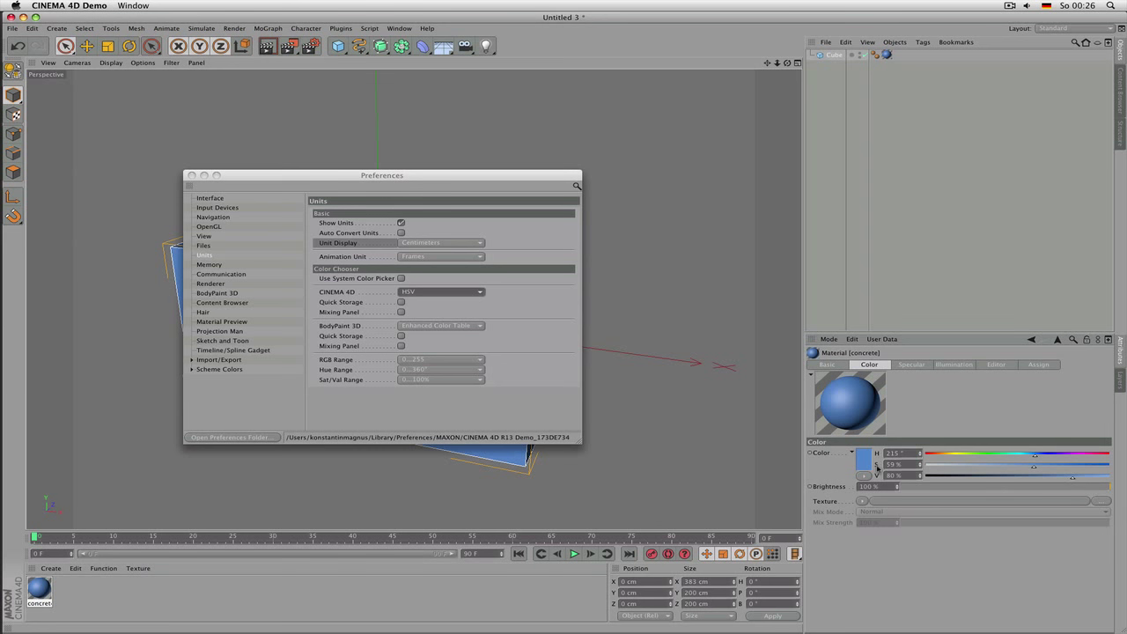
{"action": "left_click", "coordinate": [442, 298]}
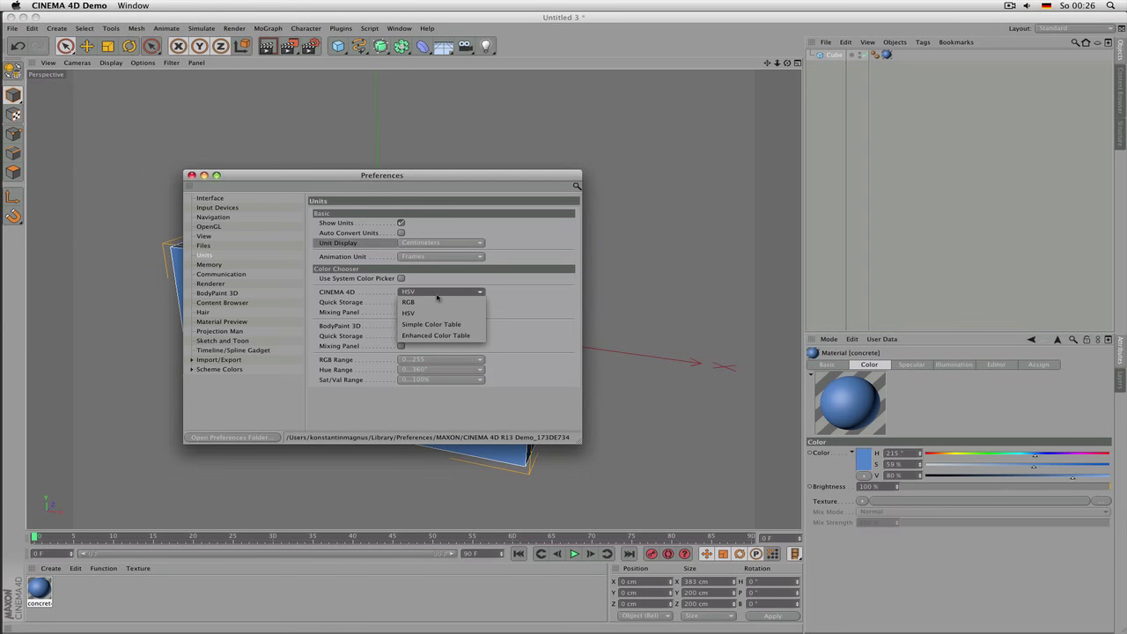
{"action": "left_click", "coordinate": [433, 301]}
{"action": "left_click", "coordinate": [426, 296]}
{"action": "left_click", "coordinate": [428, 308]}
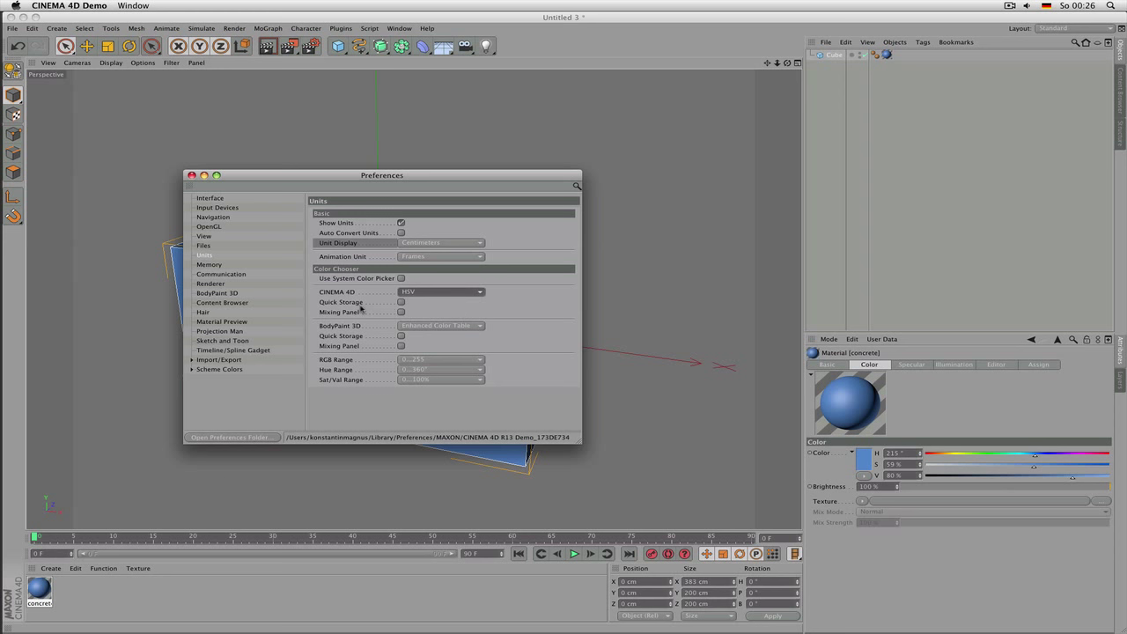
{"action": "left_click", "coordinate": [217, 266]}
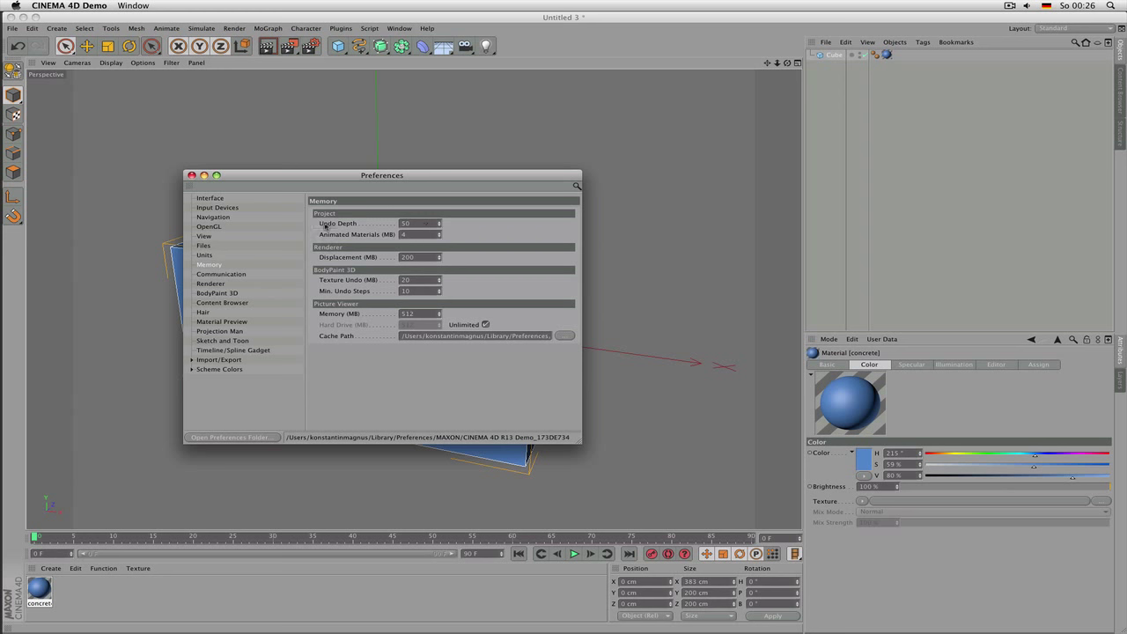
Step: Glance at Undo Depth, then page from Communication through Timeline/Spline Gadget to Import/Export
{"action": "left_click", "coordinate": [411, 224]}
{"action": "left_click", "coordinate": [236, 276]}
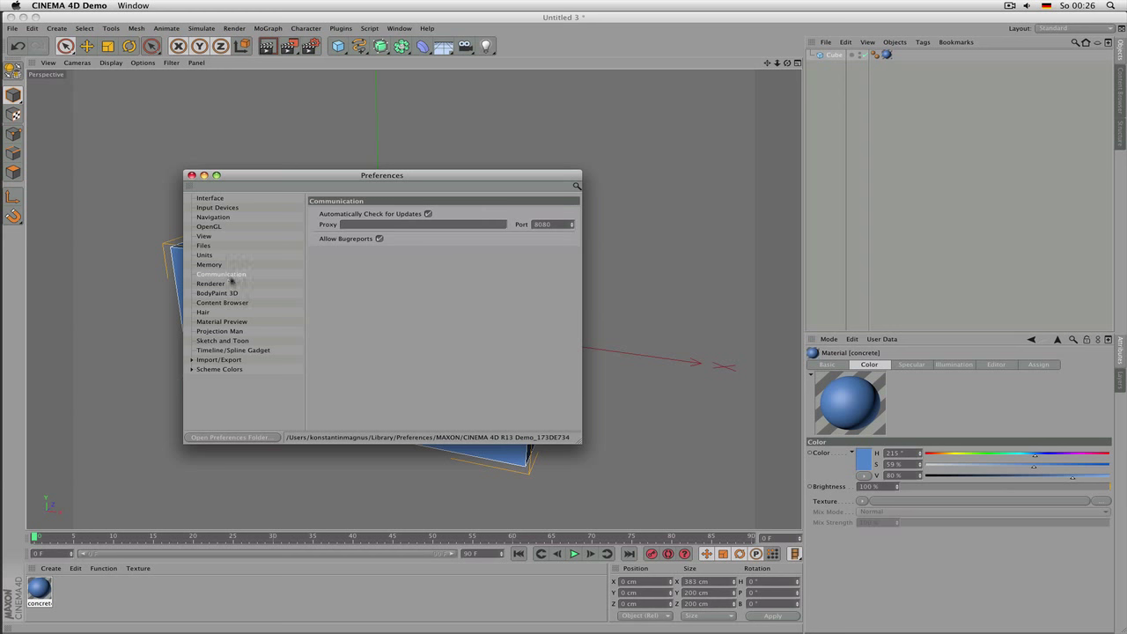
{"action": "left_click", "coordinate": [220, 284]}
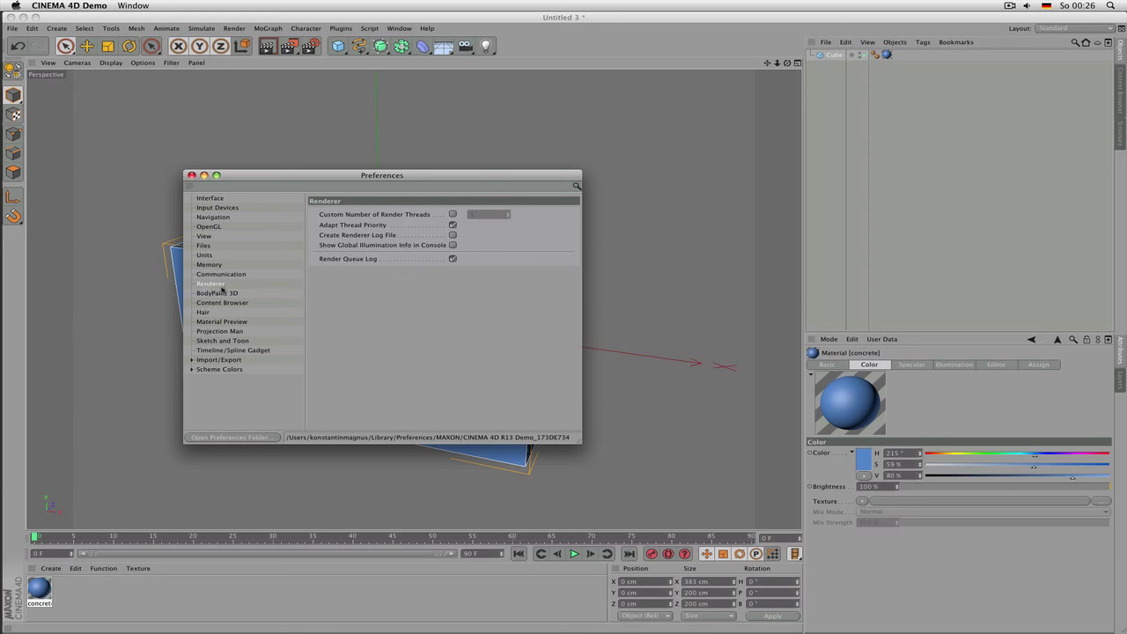
{"action": "left_click", "coordinate": [228, 294]}
{"action": "left_click", "coordinate": [229, 303]}
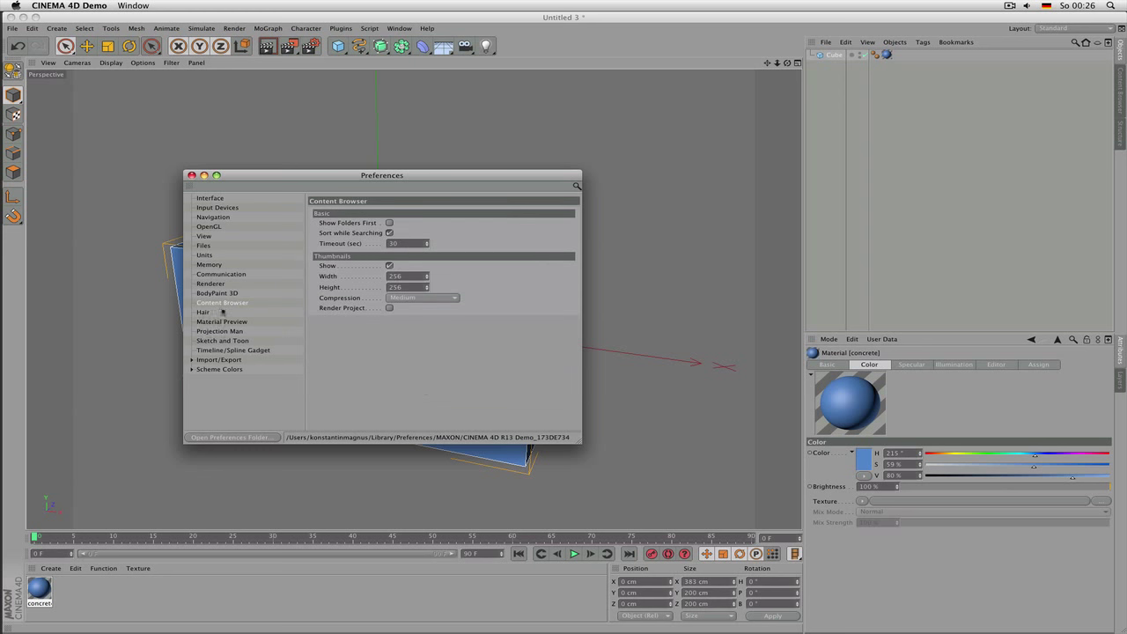
{"action": "left_click", "coordinate": [216, 313]}
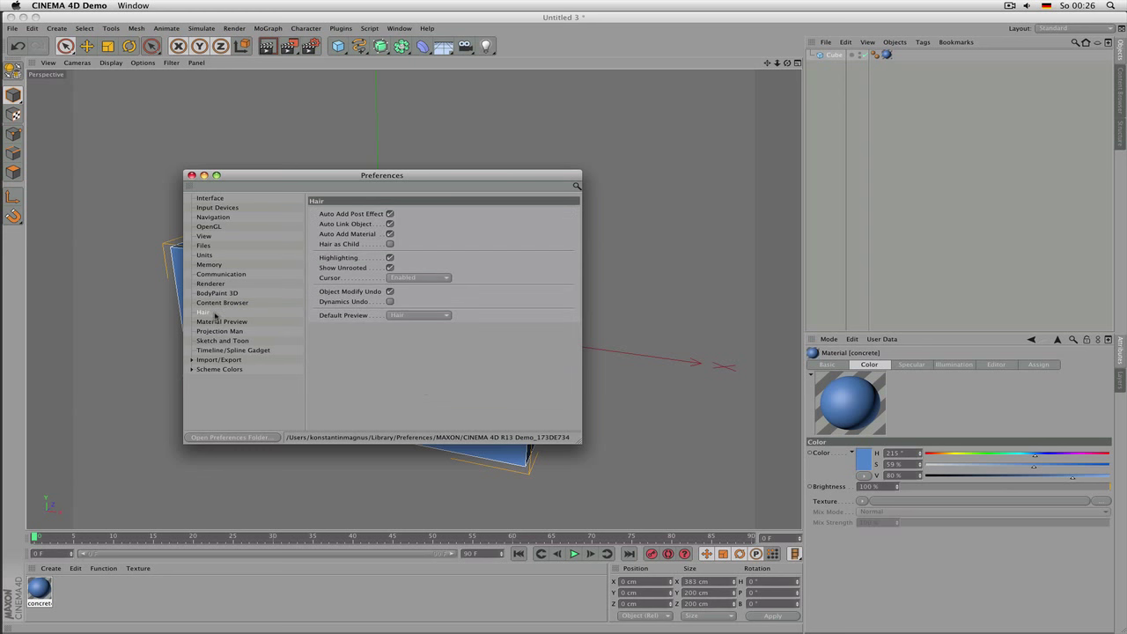
{"action": "left_click", "coordinate": [221, 323]}
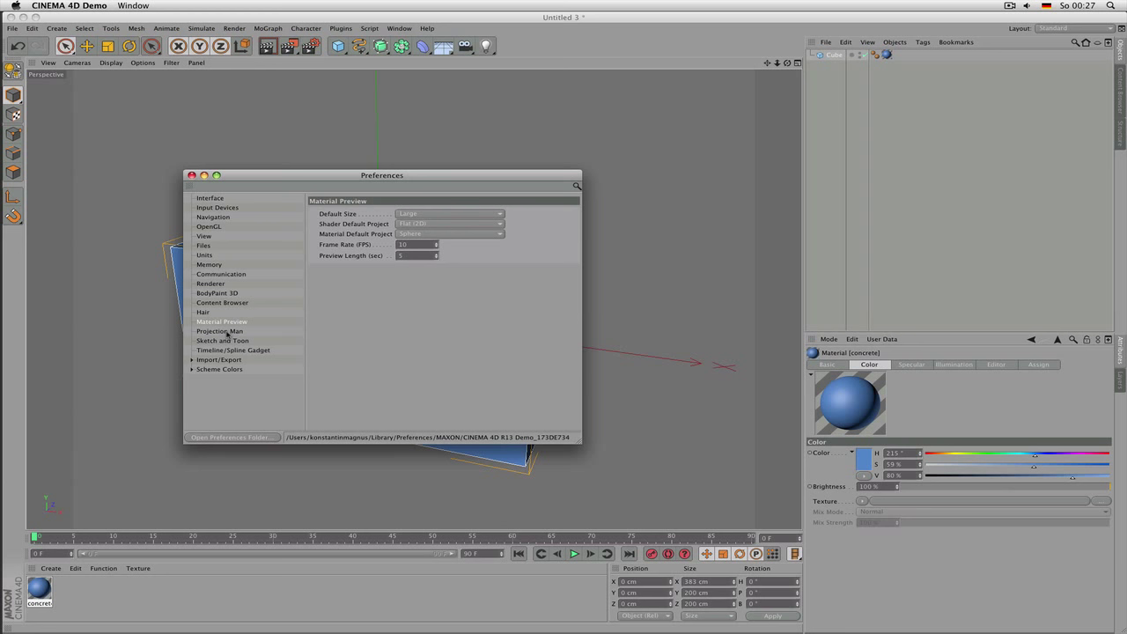
{"action": "left_click", "coordinate": [227, 334]}
{"action": "left_click", "coordinate": [231, 341]}
{"action": "left_click", "coordinate": [233, 351]}
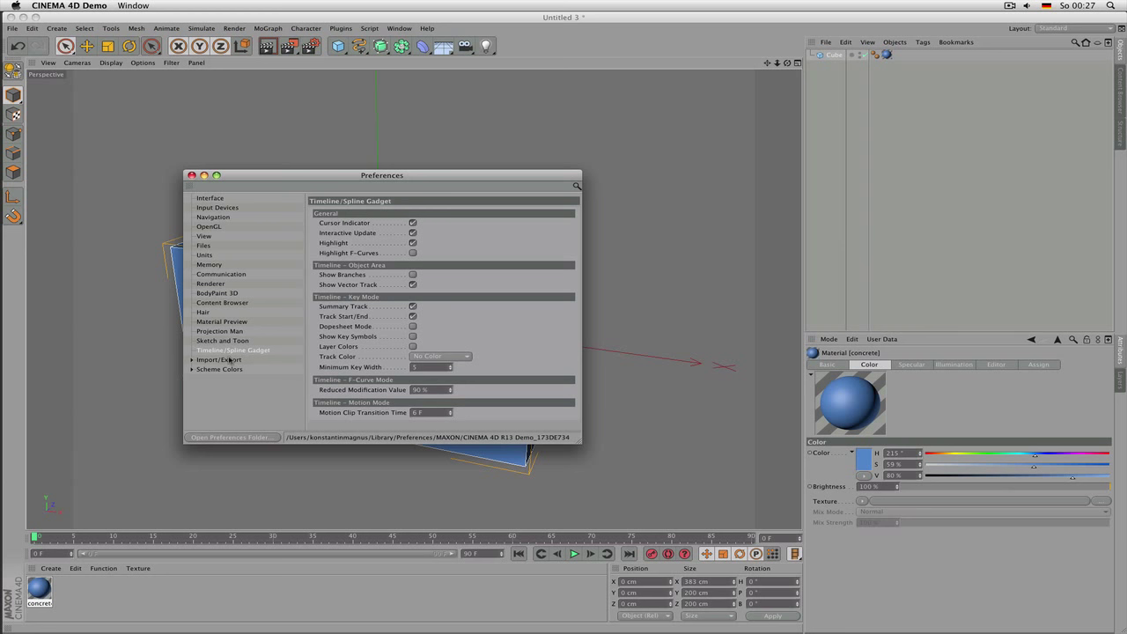
{"action": "left_click", "coordinate": [229, 359]}
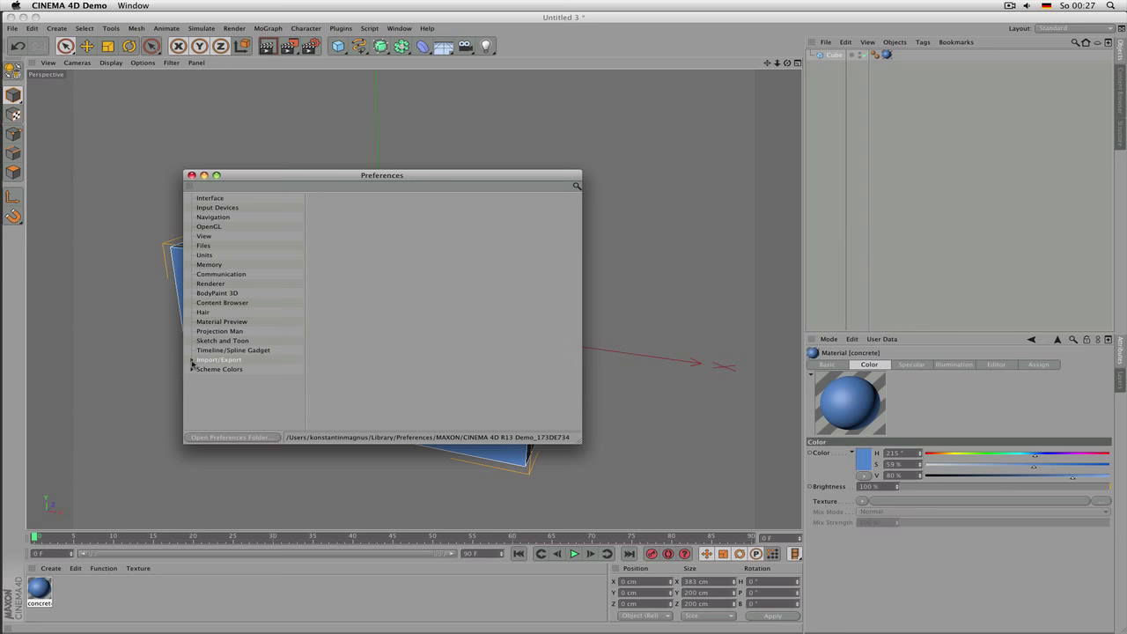
Step: Expand Import/Export, view 3D Studio (*.3ds) Export and DEM (*.dem) Import, collapse it, then select Scheme Colors
{"action": "left_click", "coordinate": [192, 360]}
{"action": "left_click_drag", "start_coordinate": [299, 313], "coordinate": [300, 392]}
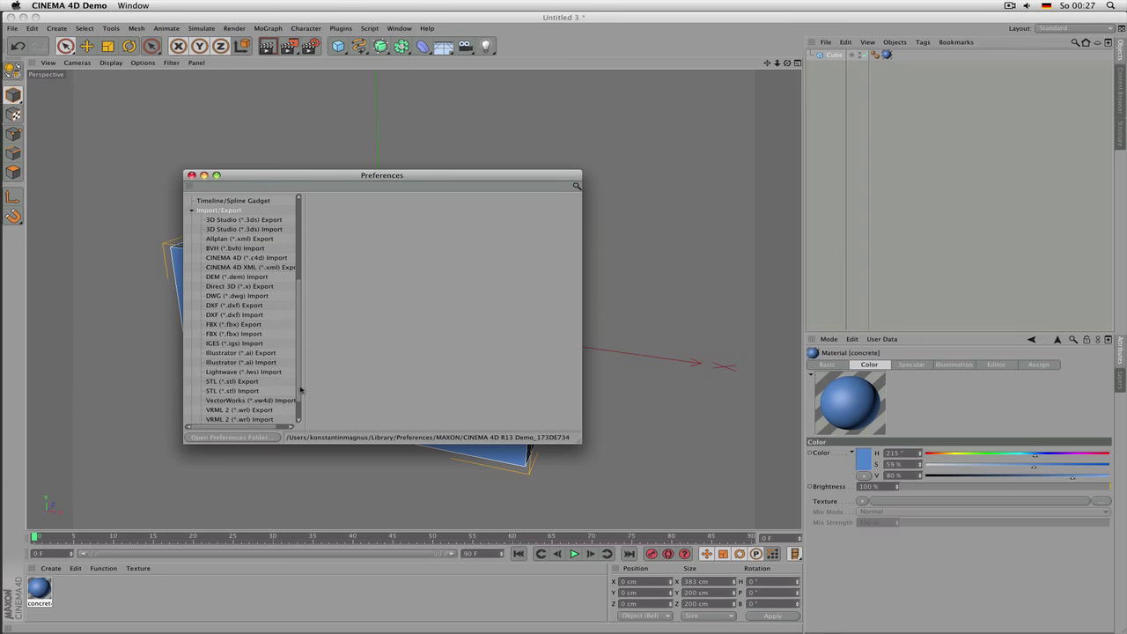
{"action": "left_click", "coordinate": [260, 219]}
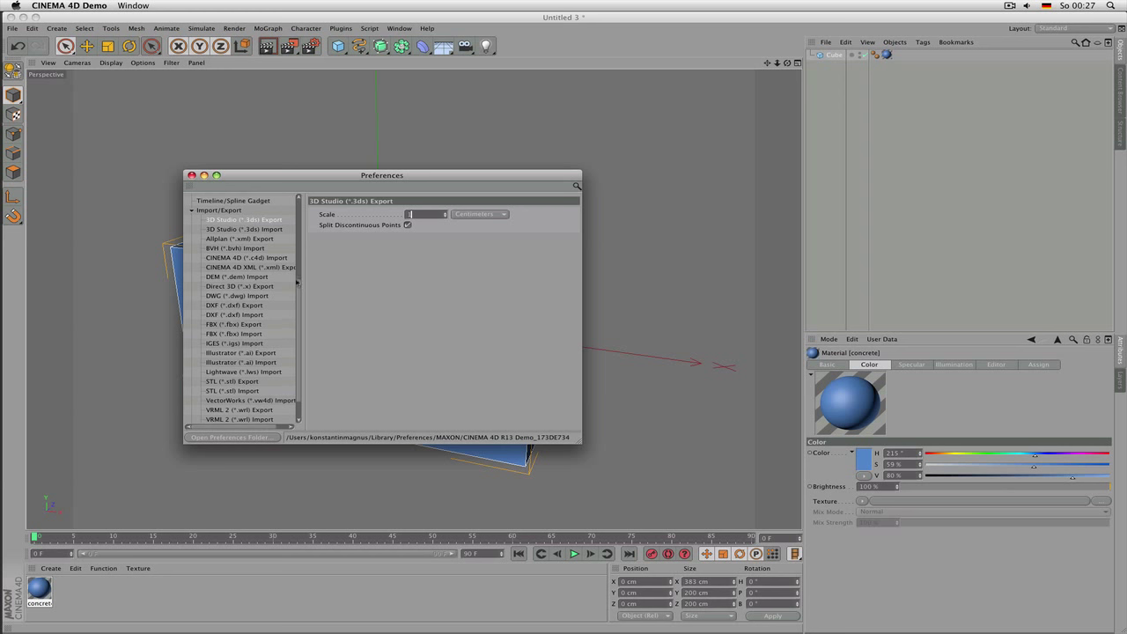
{"action": "left_click", "coordinate": [263, 278]}
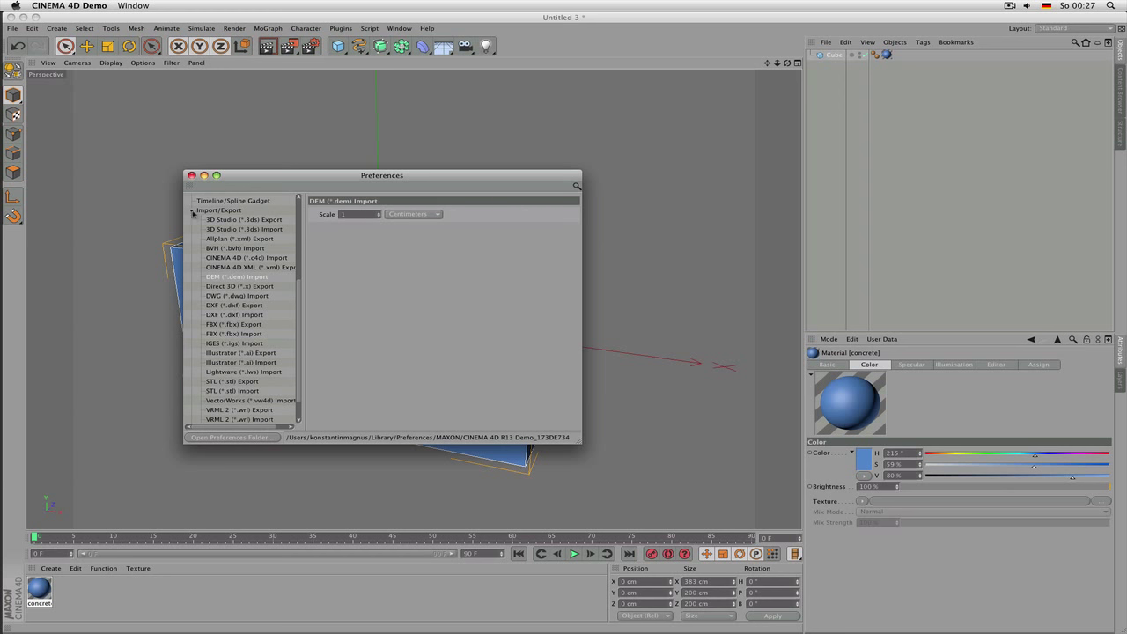
{"action": "left_click", "coordinate": [191, 211]}
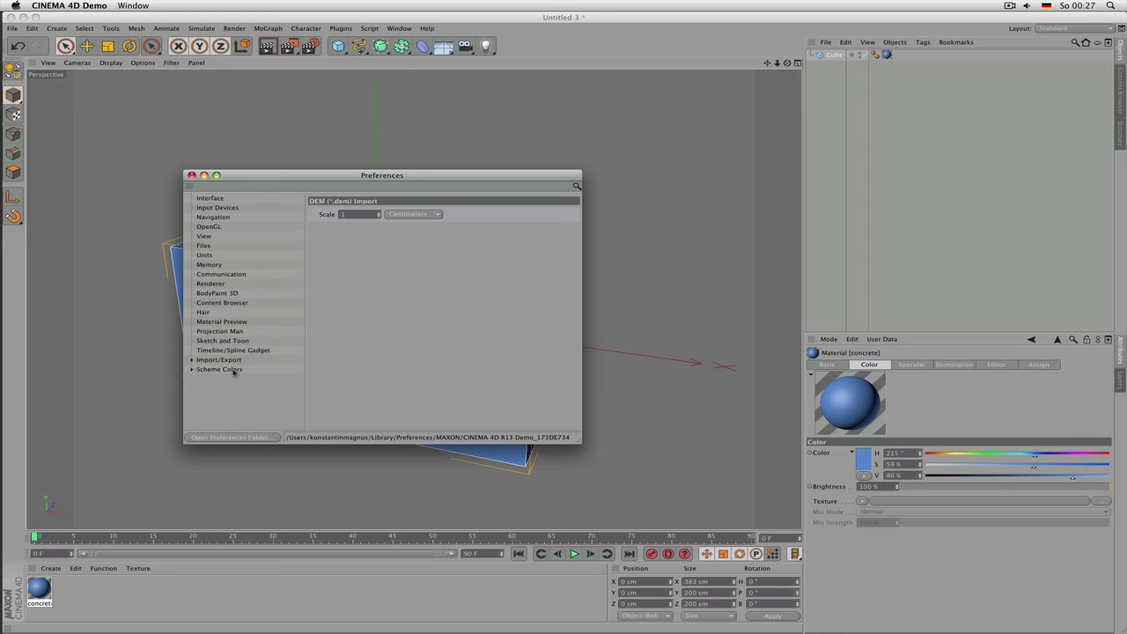
{"action": "left_click", "coordinate": [233, 370]}
Step: Expand Scheme Colors, browse the Editor, Hair and Interface Colors lists, then close Preferences
{"action": "left_click", "coordinate": [192, 370]}
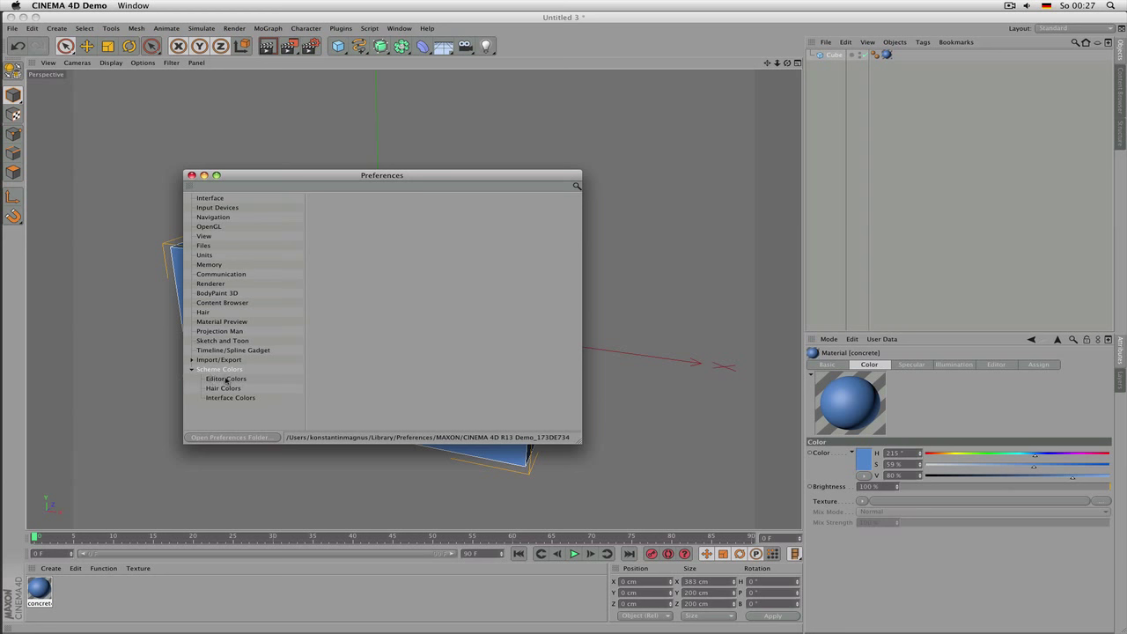
{"action": "left_click", "coordinate": [226, 378]}
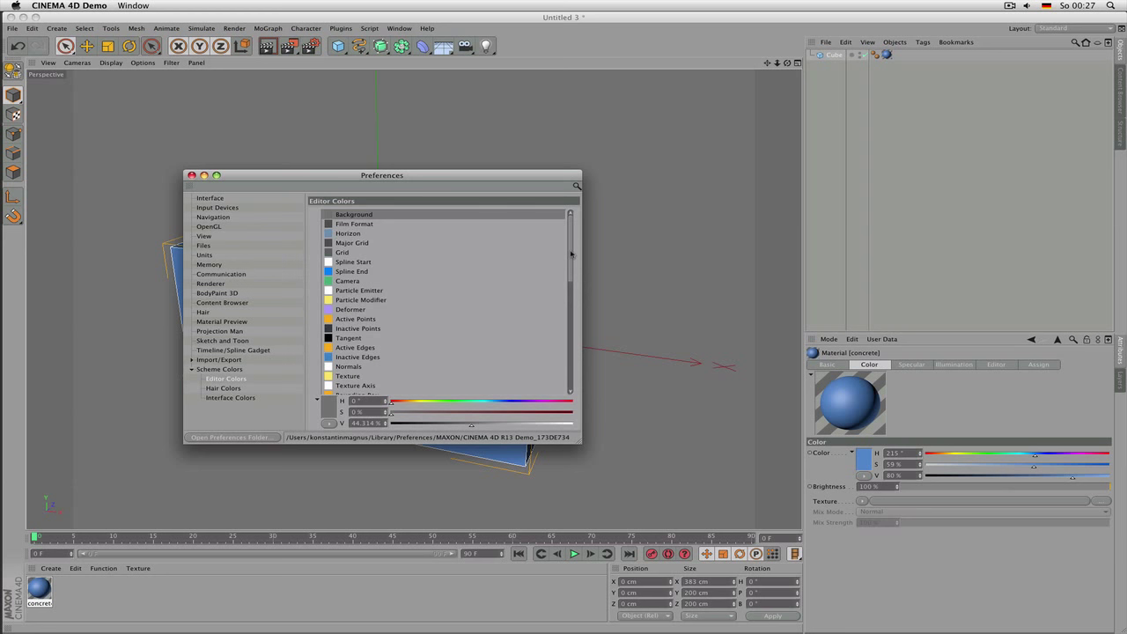
{"action": "left_click_drag", "start_coordinate": [573, 257], "coordinate": [482, 244]}
{"action": "left_click", "coordinate": [222, 388]}
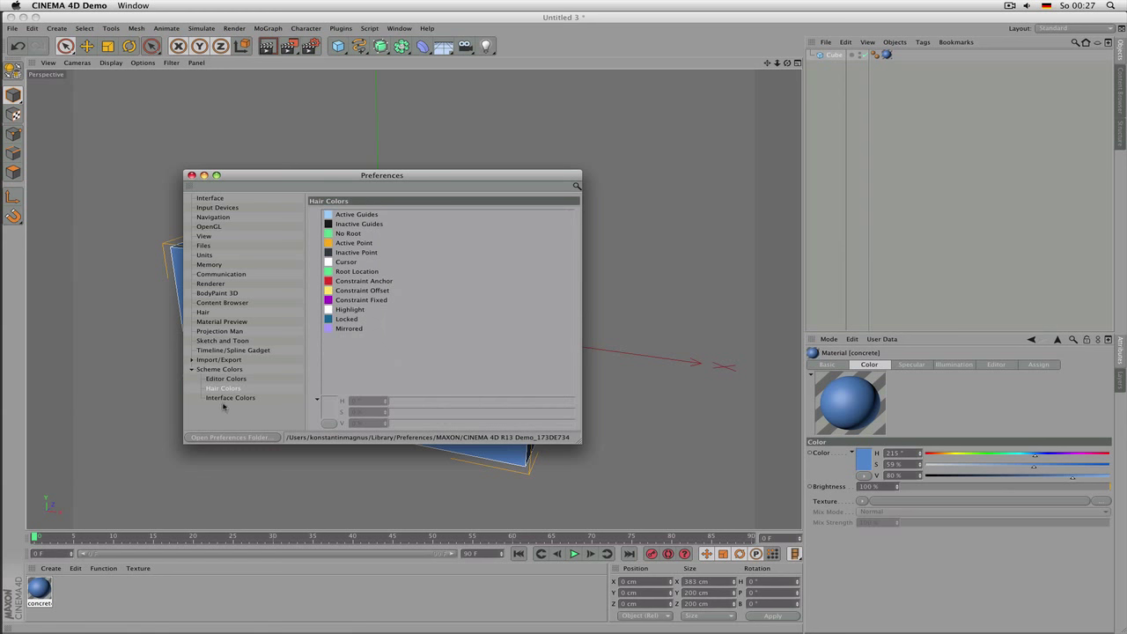
{"action": "left_click", "coordinate": [229, 398]}
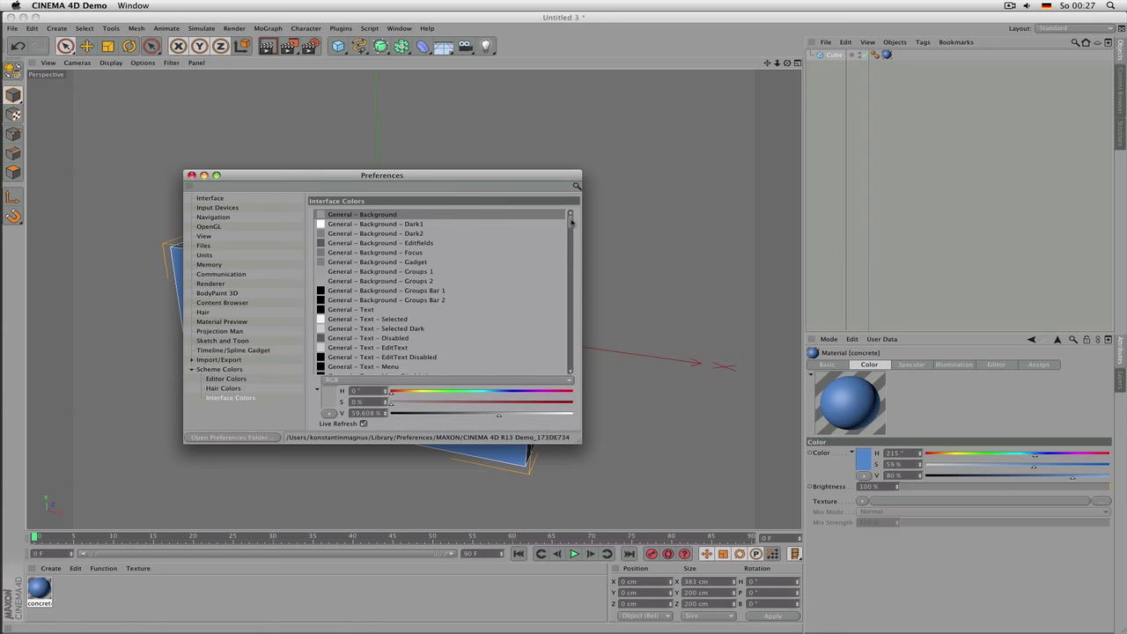
{"action": "mouse_move", "coordinate": [573, 224]}
{"action": "left_mouse_down"}
{"action": "mouse_move", "coordinate": [571, 236]}
{"action": "mouse_move", "coordinate": [572, 218]}
{"action": "left_mouse_up"}
{"action": "left_click", "coordinate": [191, 177]}
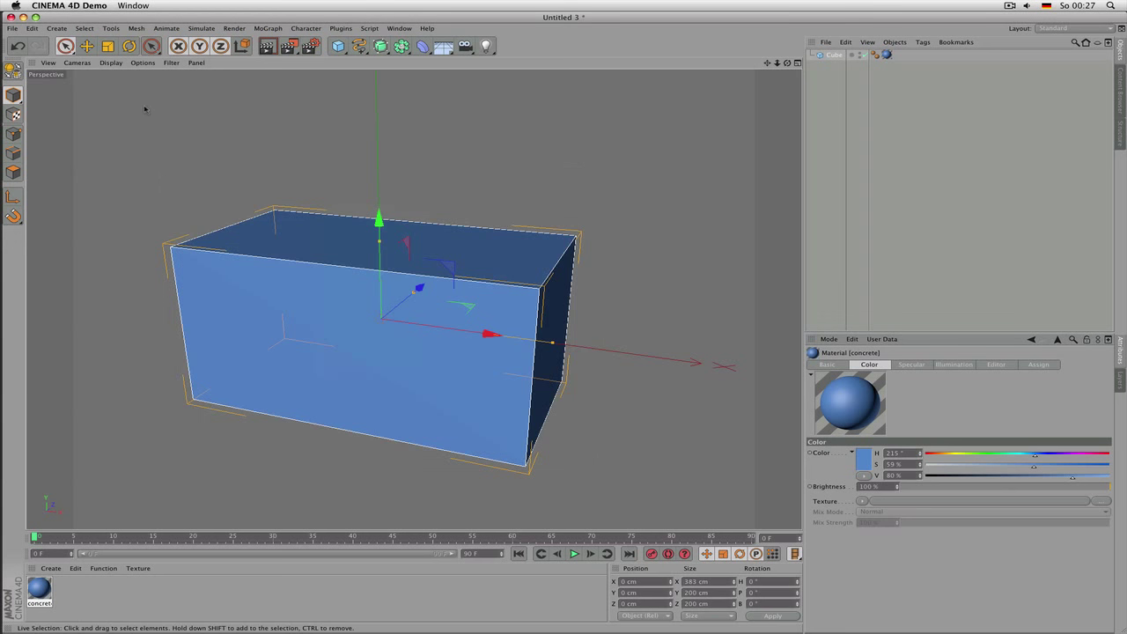
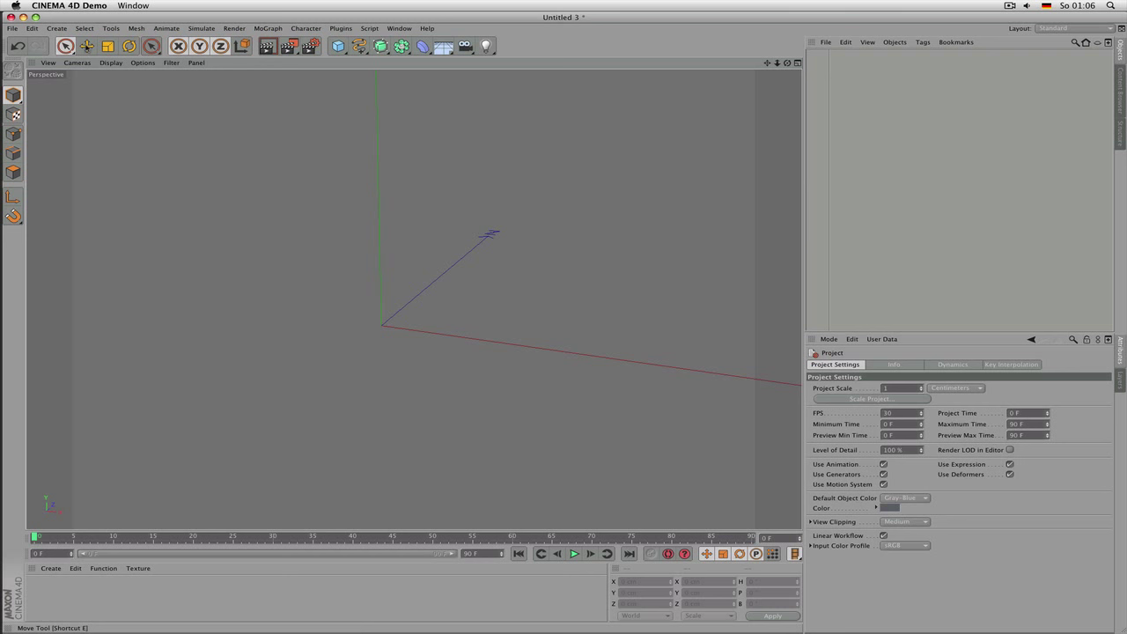
Step: Make Move the active tool with E, briefly switching to Scale and back to Move
{"action": "key", "text": "e"}
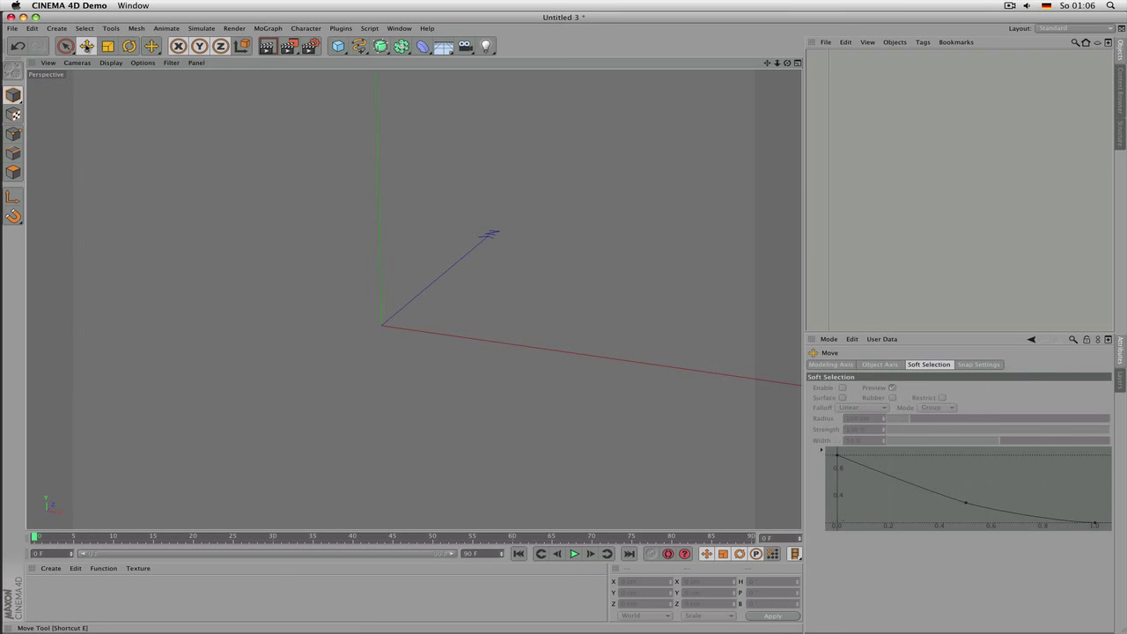
{"action": "left_click", "coordinate": [109, 47]}
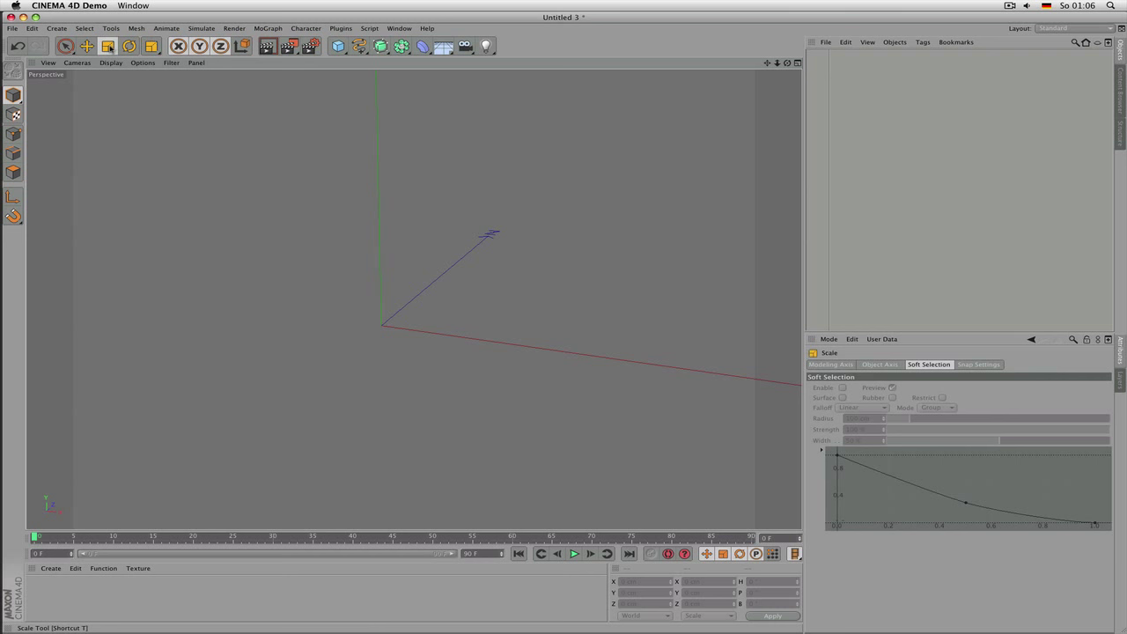
{"action": "left_click", "coordinate": [90, 48]}
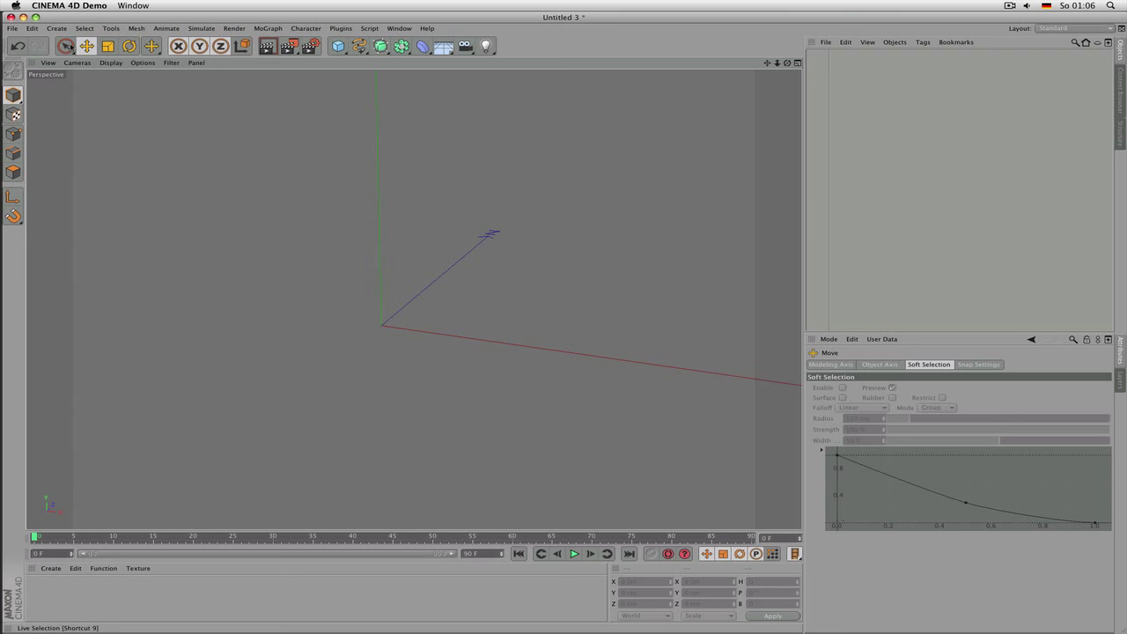
Step: Open Window > Customization > Customize Commands to review the shortcut list
{"action": "left_click", "coordinate": [404, 29]}
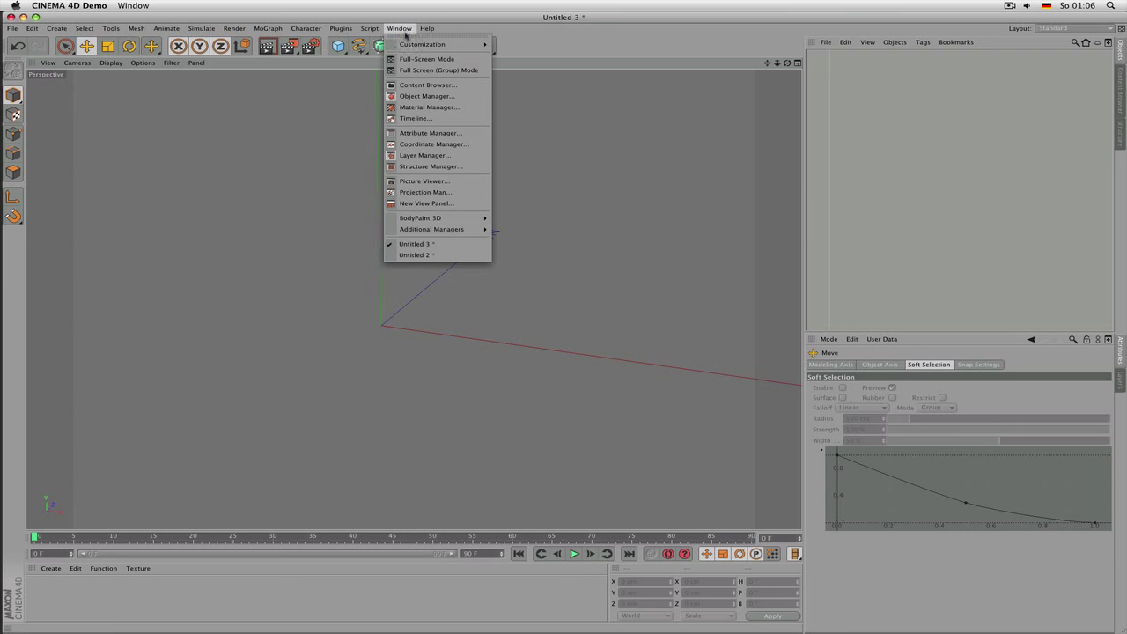
{"action": "mouse_move", "coordinate": [414, 44]}
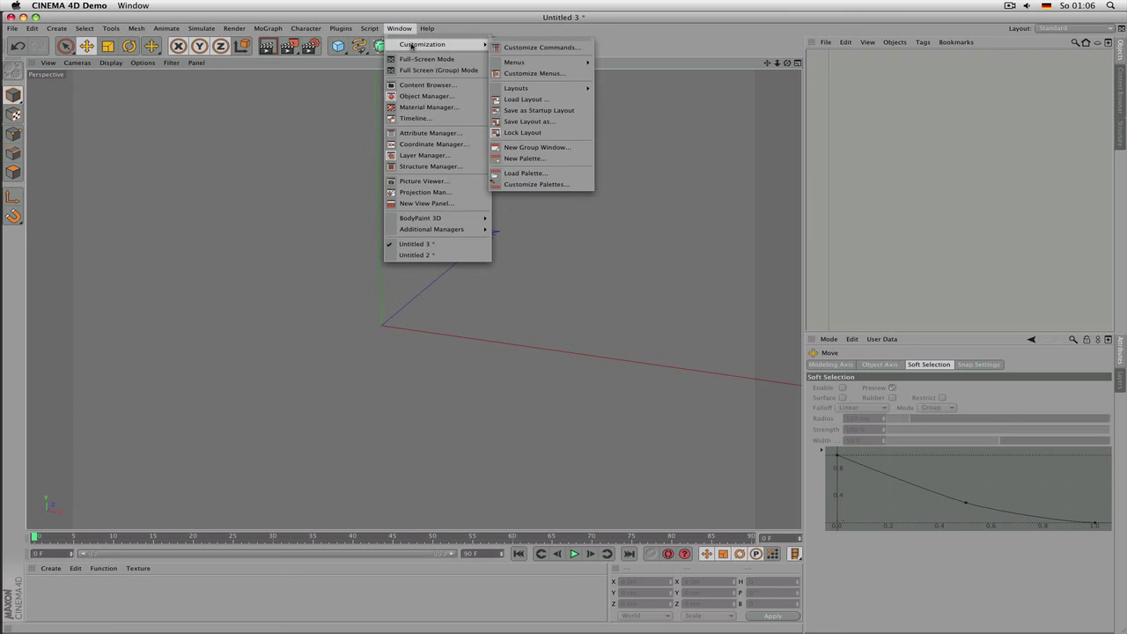
{"action": "left_click", "coordinate": [574, 50]}
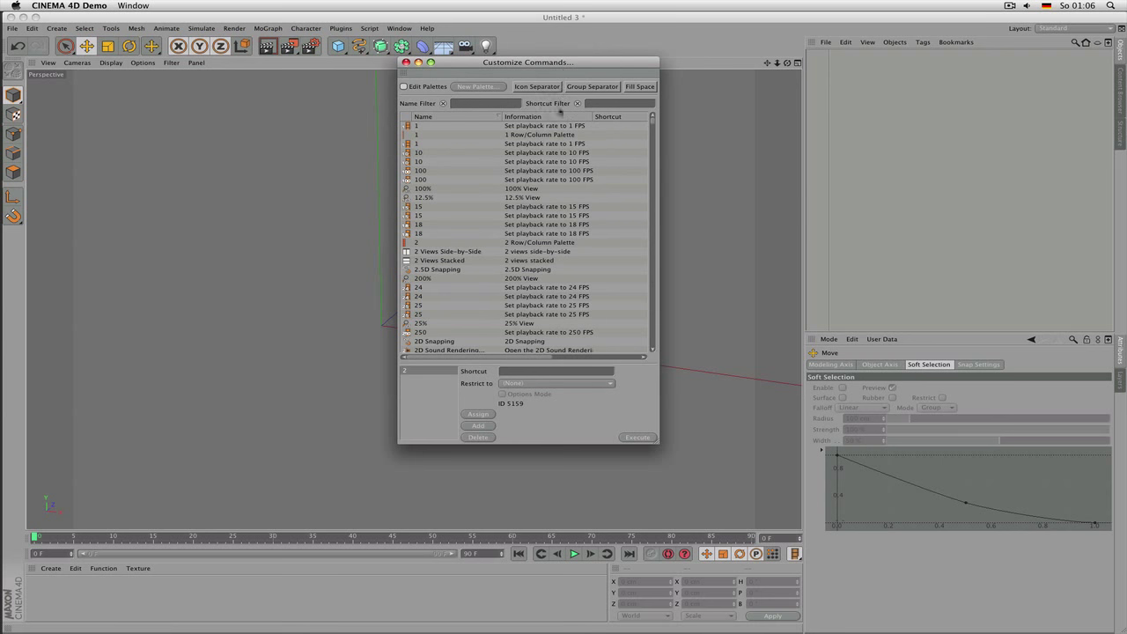
{"action": "mouse_move", "coordinate": [653, 124]}
{"action": "left_mouse_down"}
{"action": "mouse_move", "coordinate": [646, 264]}
{"action": "mouse_move", "coordinate": [638, 167]}
{"action": "mouse_move", "coordinate": [642, 123]}
{"action": "mouse_move", "coordinate": [644, 244]}
{"action": "mouse_move", "coordinate": [648, 116]}
{"action": "left_mouse_up"}
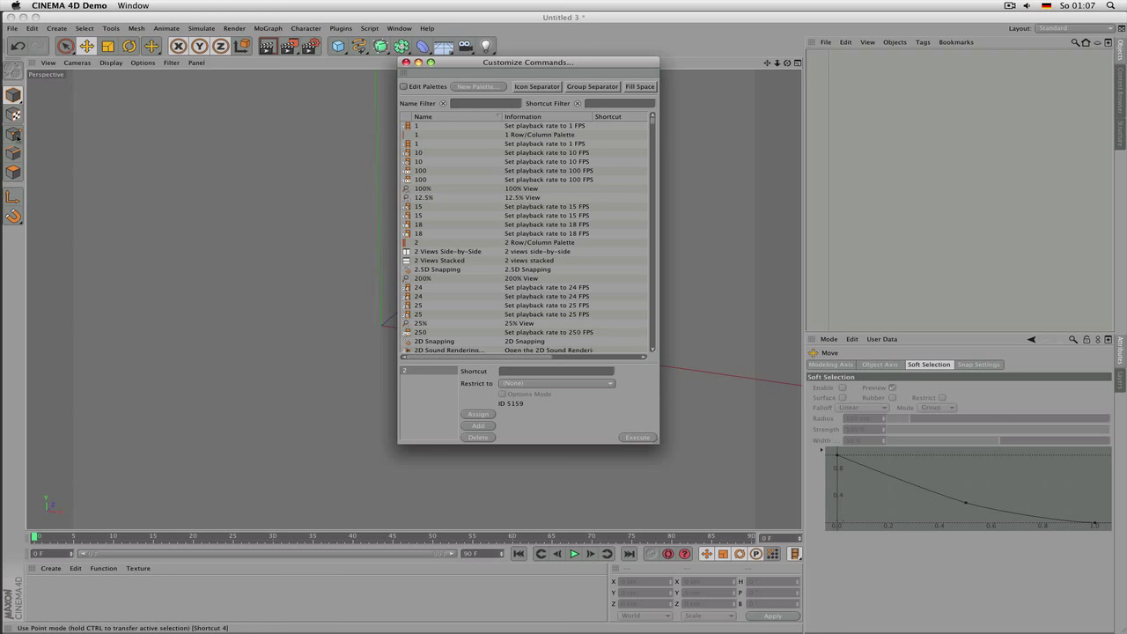
Step: Try the Points, Edges, Polygons, Model and Texture editing modes in turn
{"action": "left_click", "coordinate": [14, 134]}
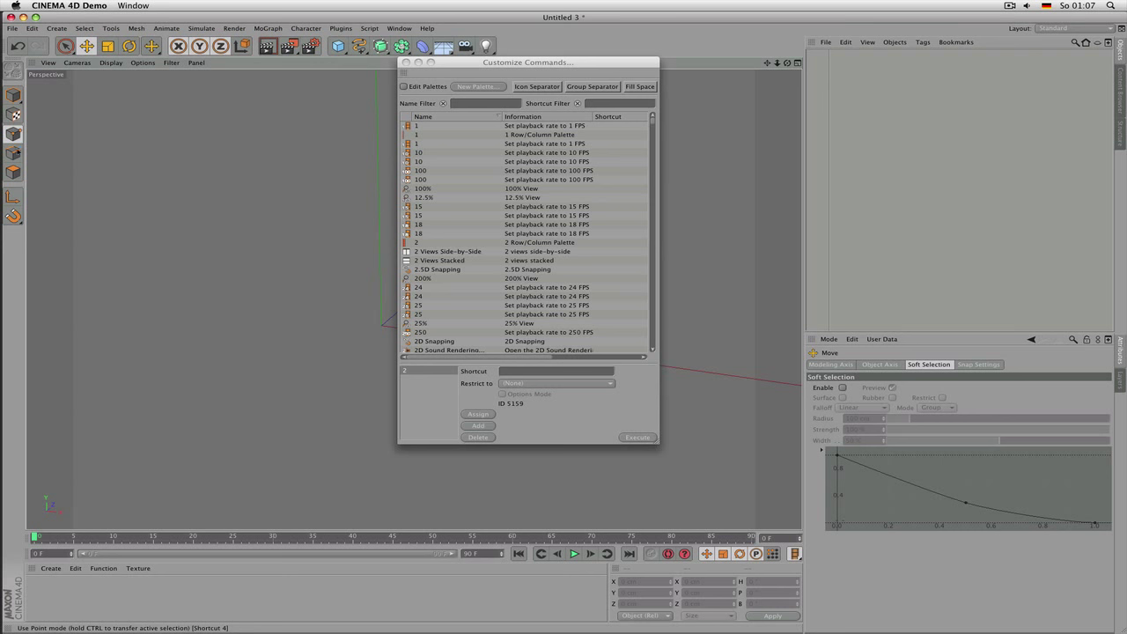
{"action": "left_click", "coordinate": [15, 153]}
{"action": "left_click", "coordinate": [14, 173]}
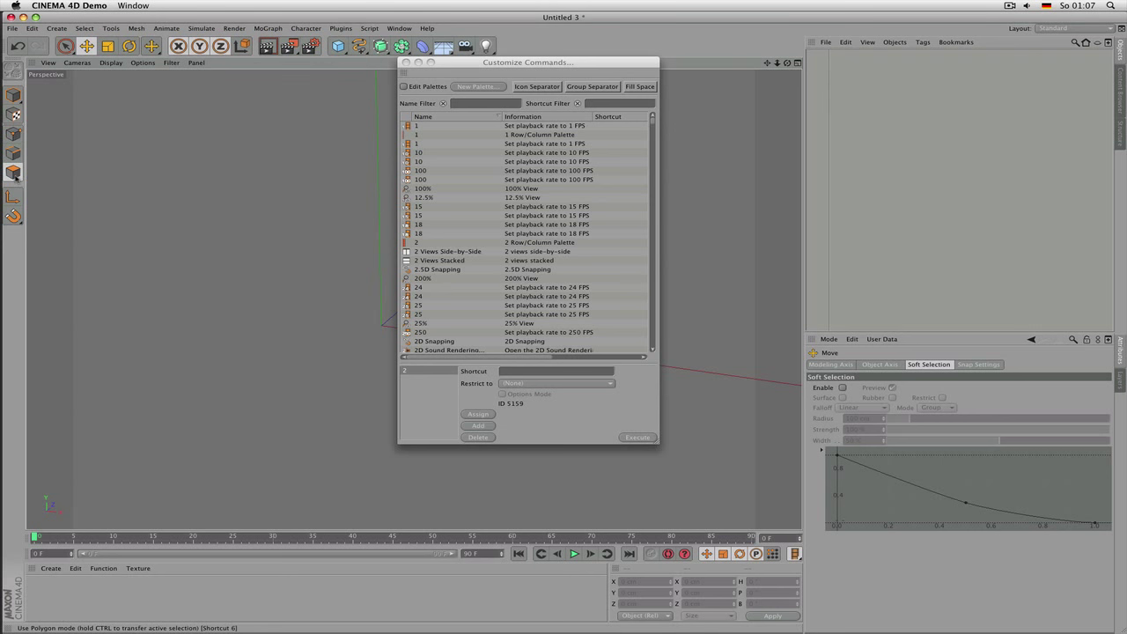
{"action": "left_click", "coordinate": [15, 135]}
{"action": "left_click", "coordinate": [14, 96]}
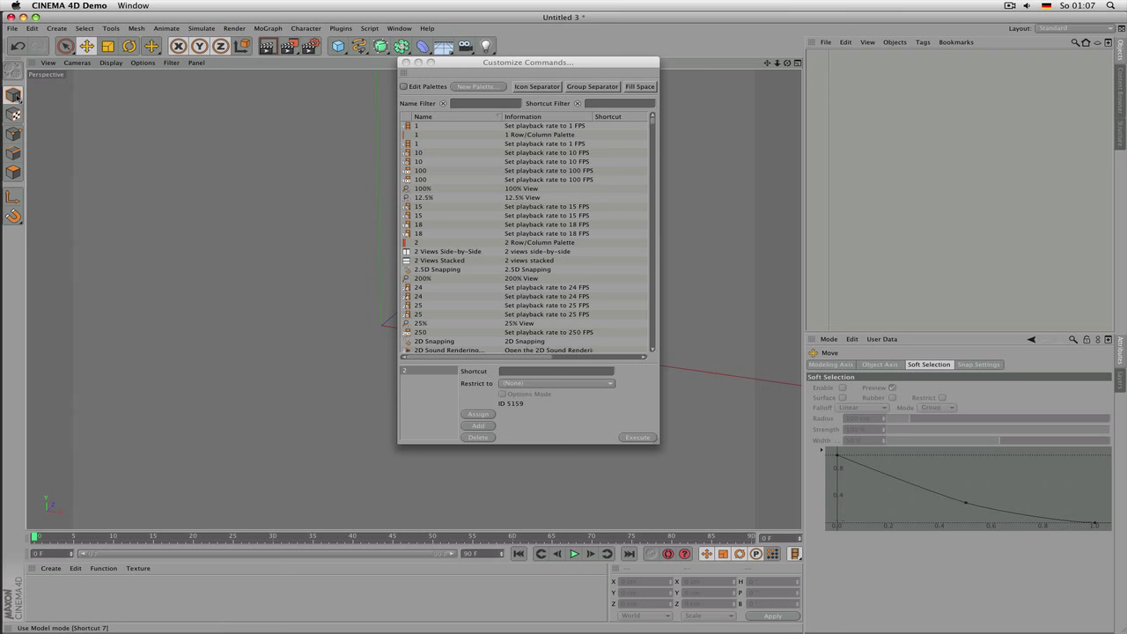
{"action": "left_click", "coordinate": [15, 115]}
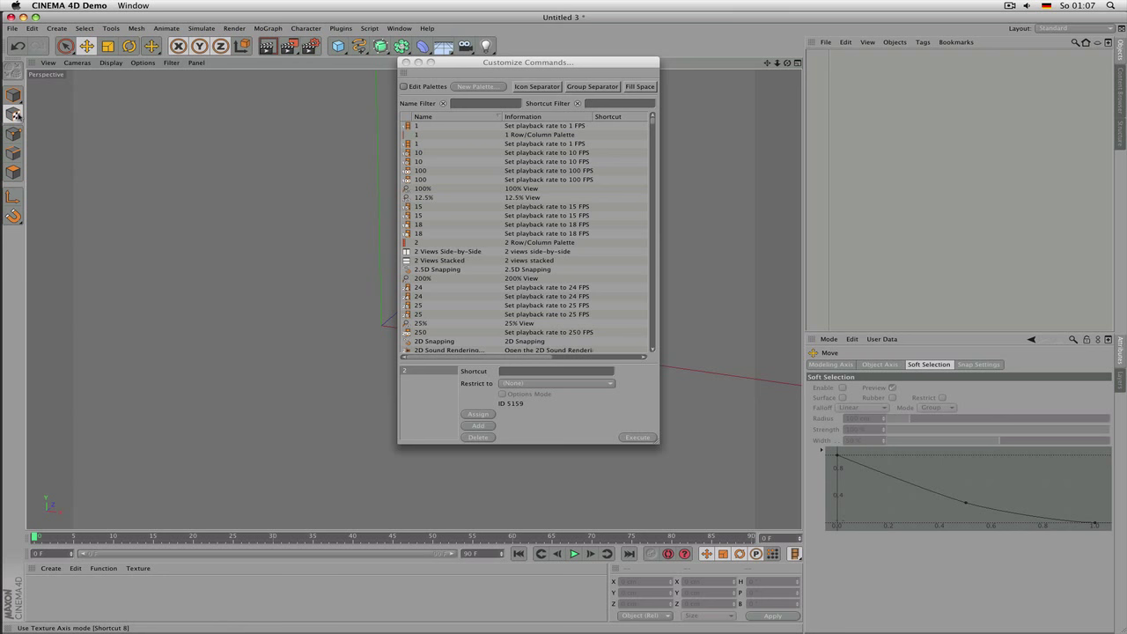
Step: Try Rectangle Selection from the flyout, return to Live Selection, and close Customize Commands
{"action": "left_click", "coordinate": [65, 46]}
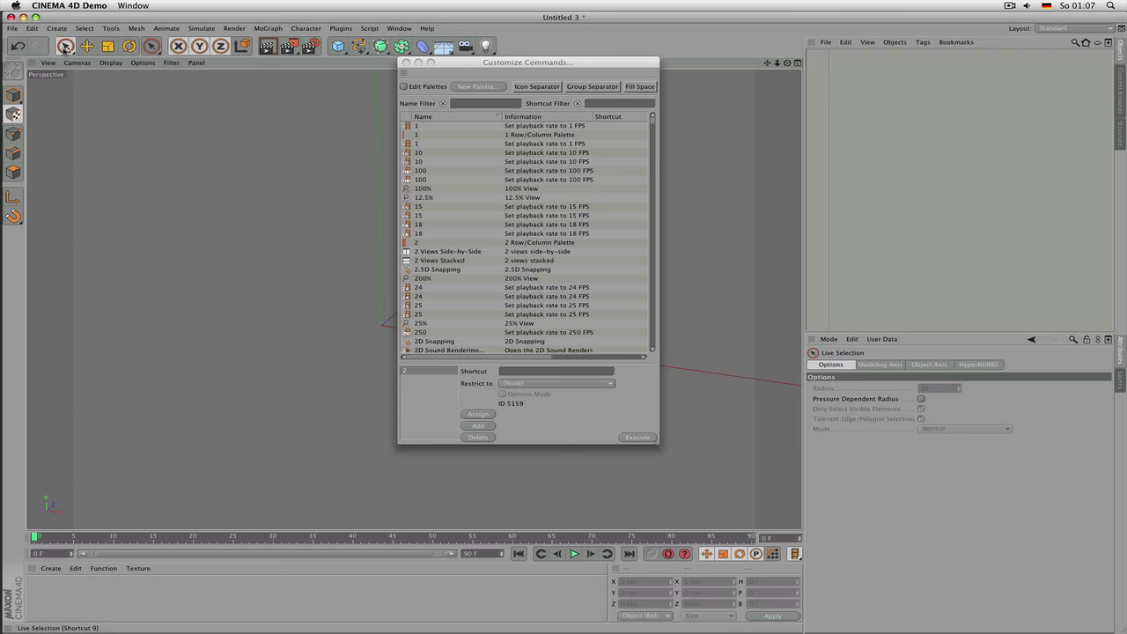
{"action": "left_click", "coordinate": [66, 50]}
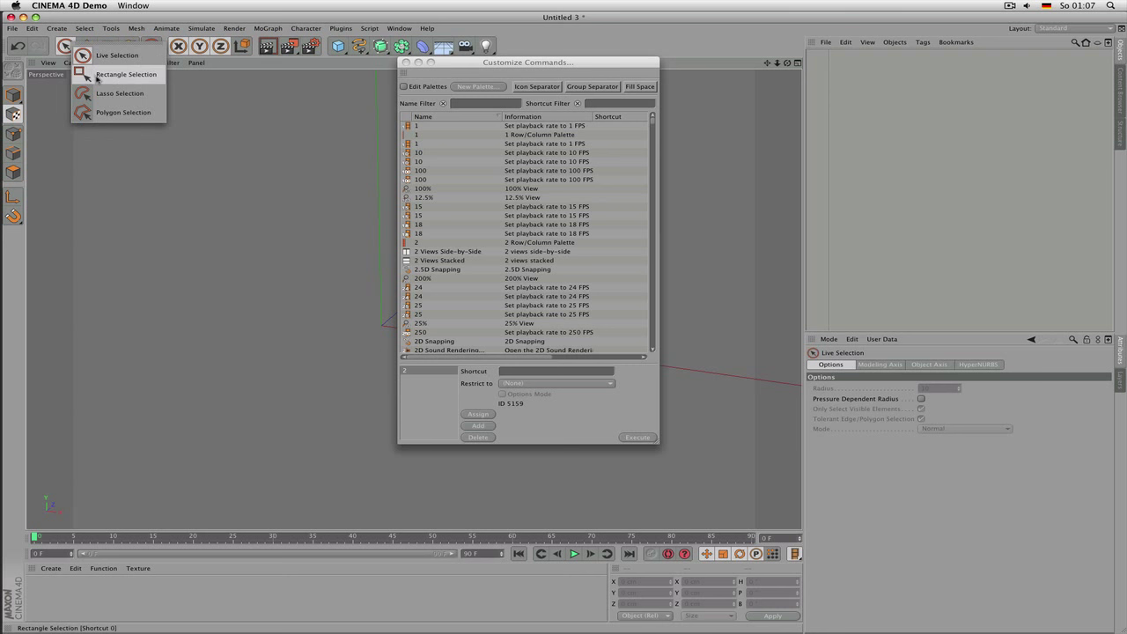
{"action": "left_click", "coordinate": [107, 78]}
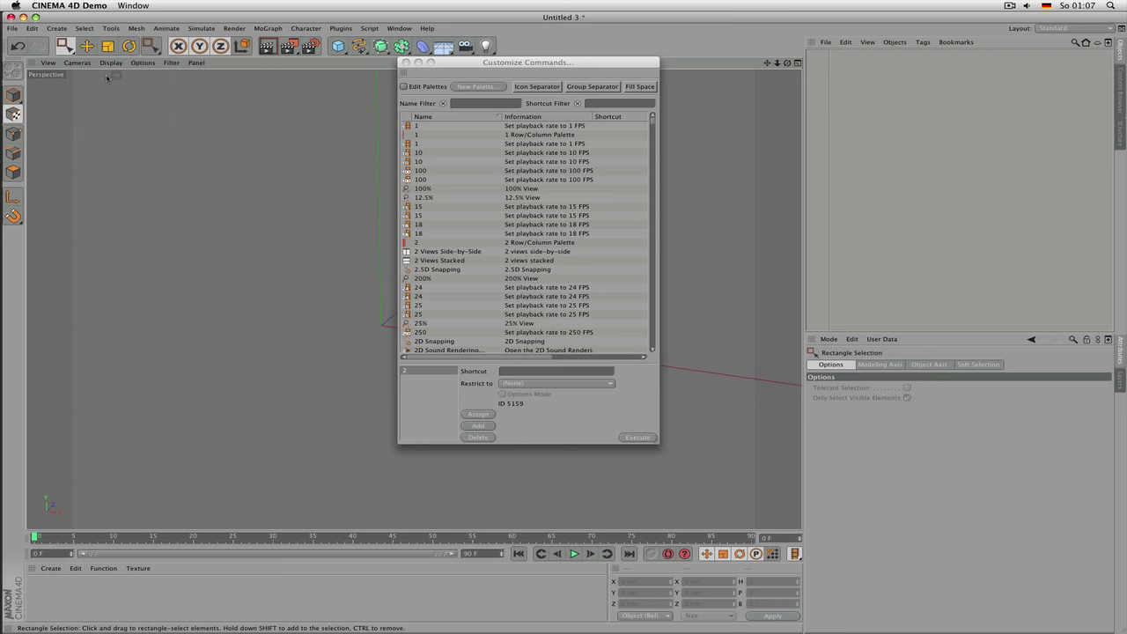
{"action": "left_click_drag", "start_coordinate": [65, 50], "coordinate": [81, 57]}
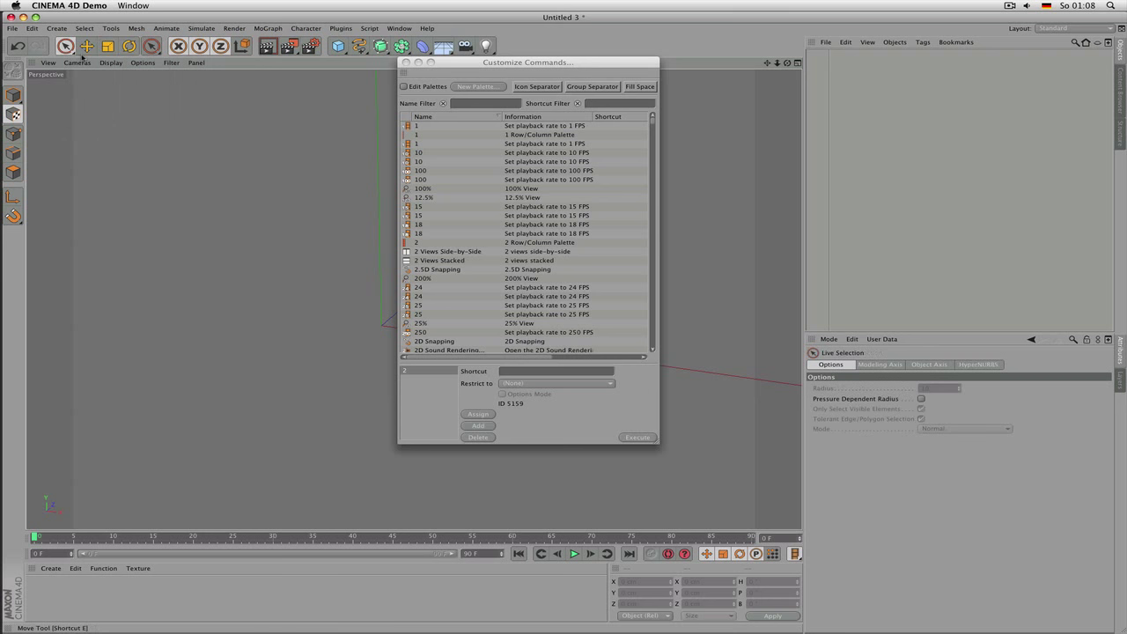
{"action": "left_click", "coordinate": [405, 61]}
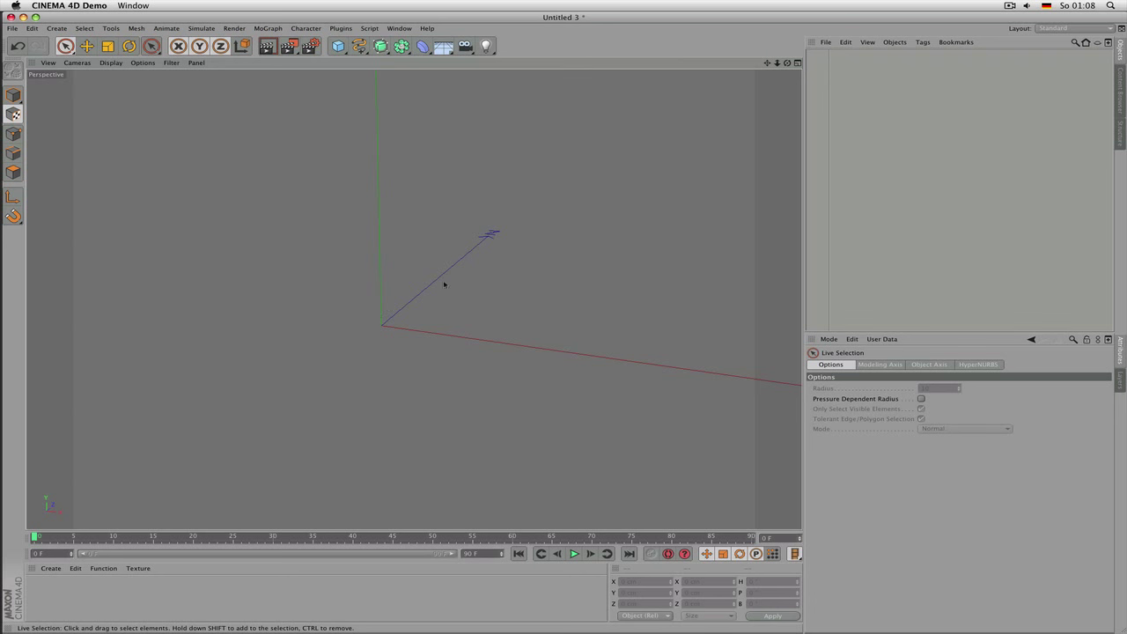
Step: Create a polygon, cube and cylinder with P, C and Shift+C, then delete them
{"action": "key", "text": "p"}
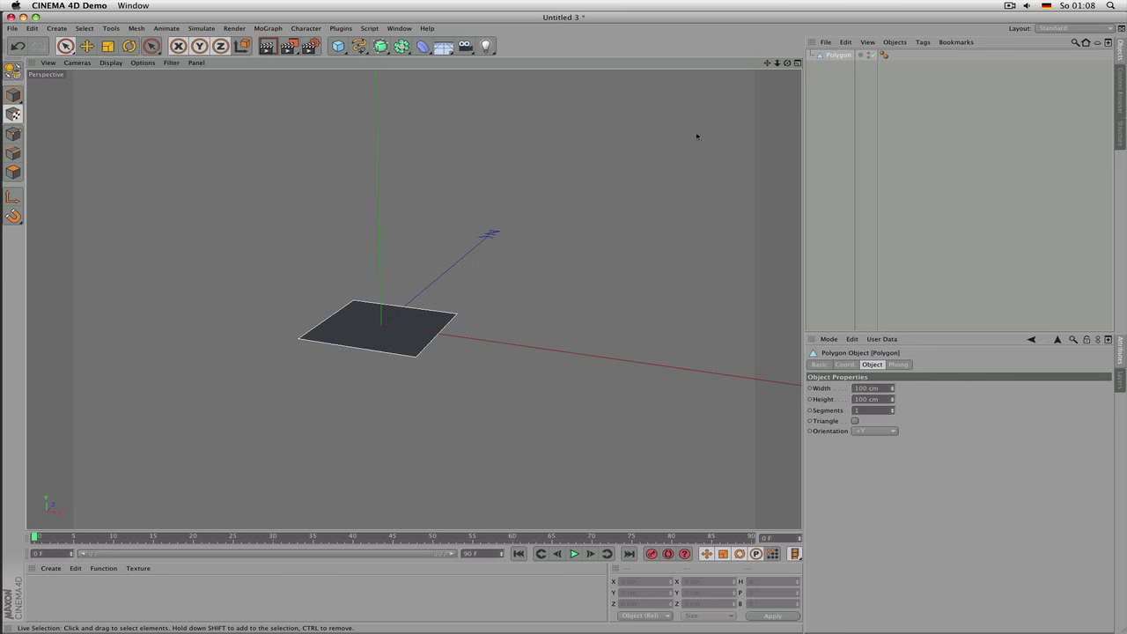
{"action": "key", "text": "c"}
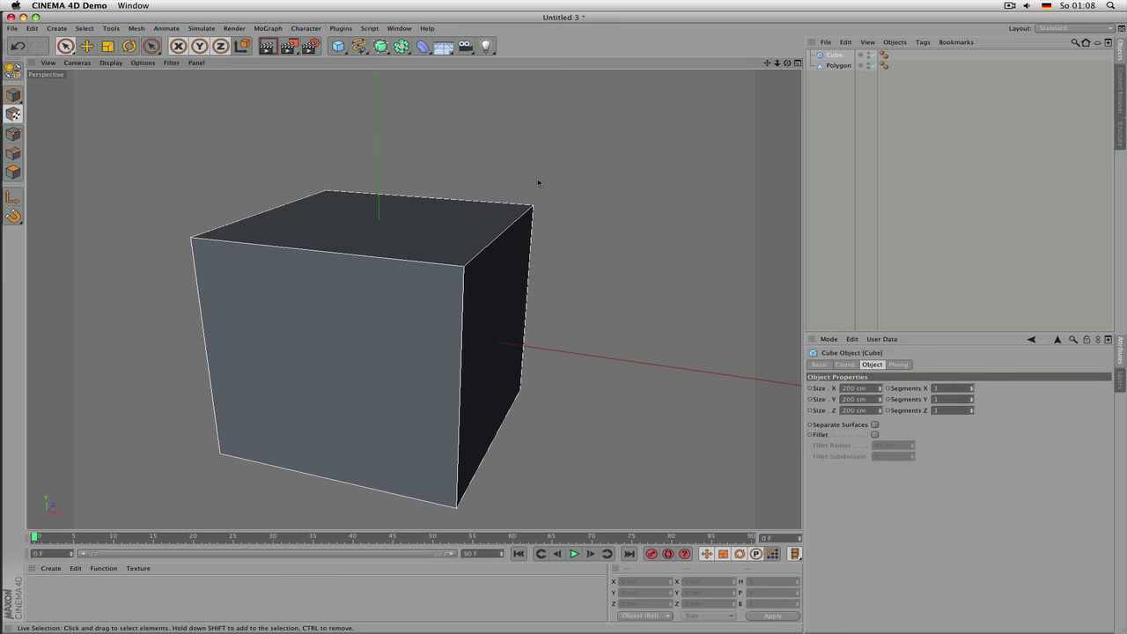
{"action": "left_click", "coordinate": [838, 65], "text": "shift"}
{"action": "key", "text": "Delete"}
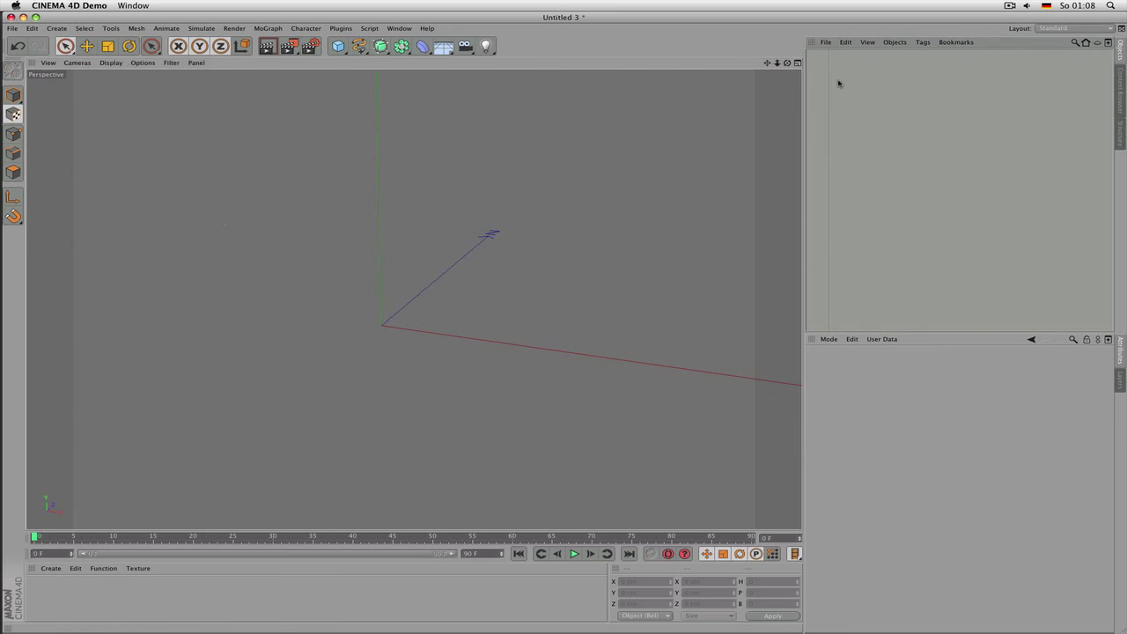
{"action": "key", "text": "shift+c"}
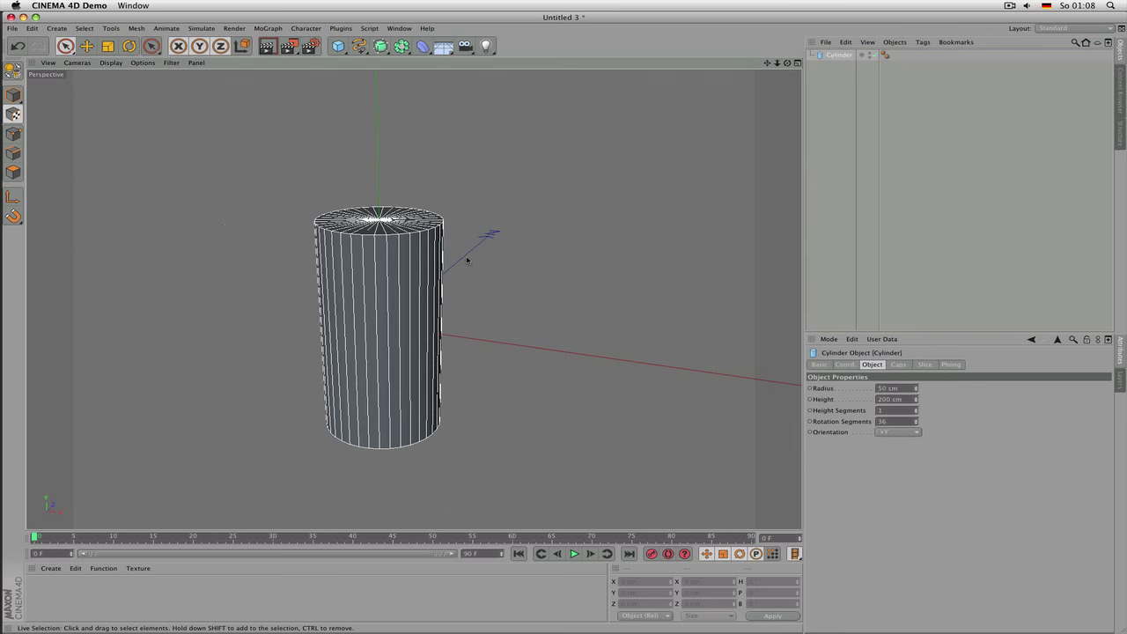
{"action": "left_click", "coordinate": [841, 56]}
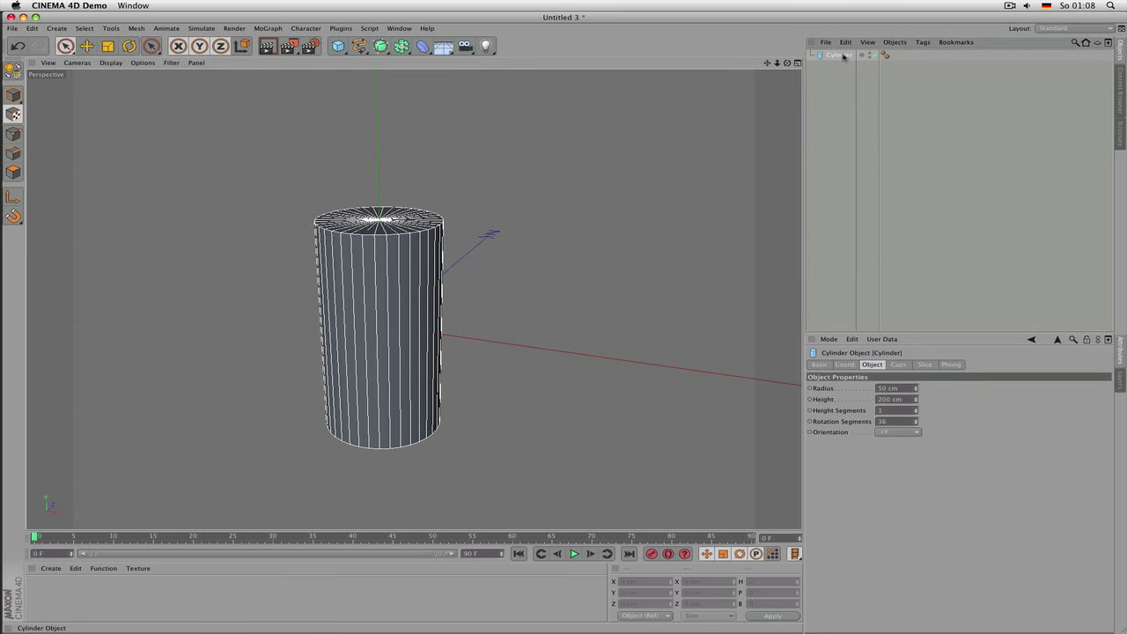
{"action": "key", "text": "Delete"}
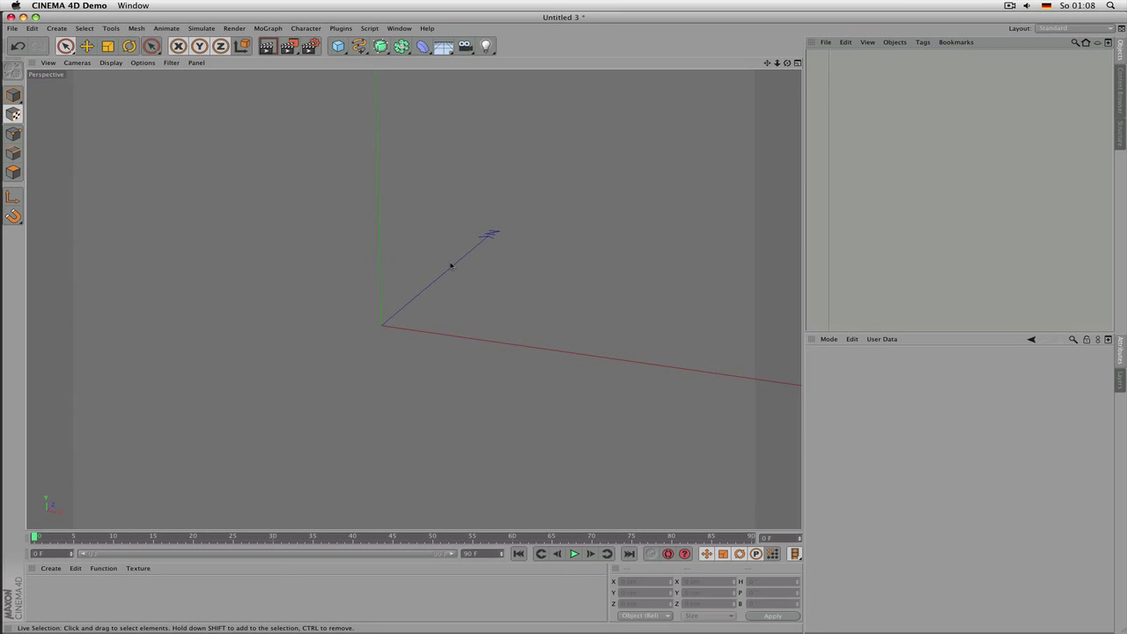
Step: Add a Null with Alt+G, orbit the view, then delete the Null
{"action": "key", "text": "alt+g"}
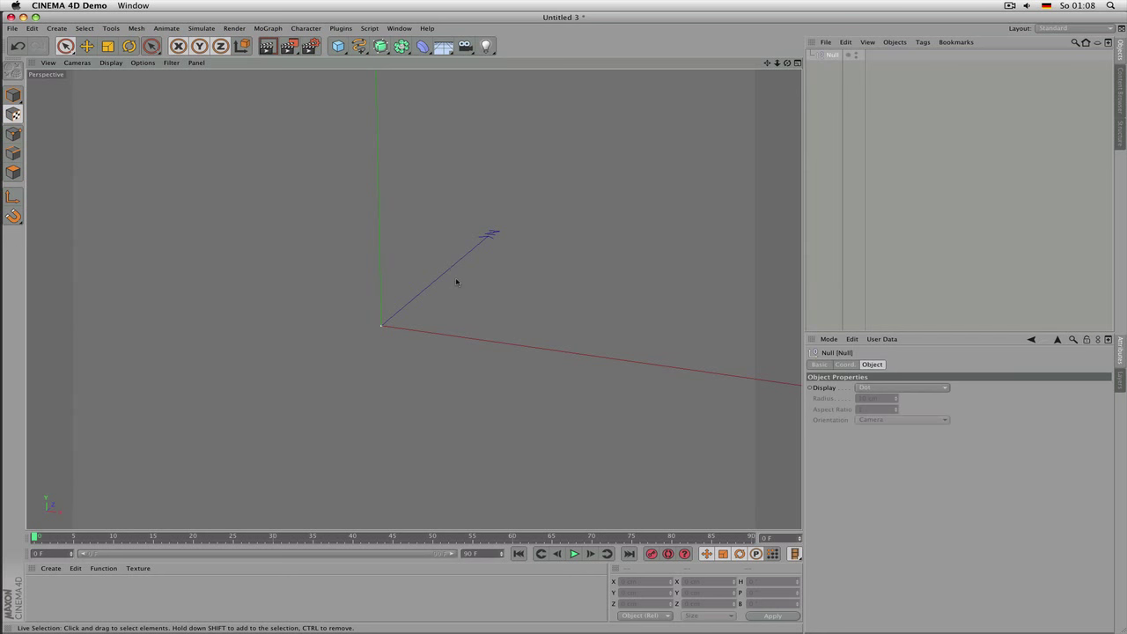
{"action": "left_click_drag", "start_coordinate": [395, 312], "coordinate": [370, 314], "text": "alt"}
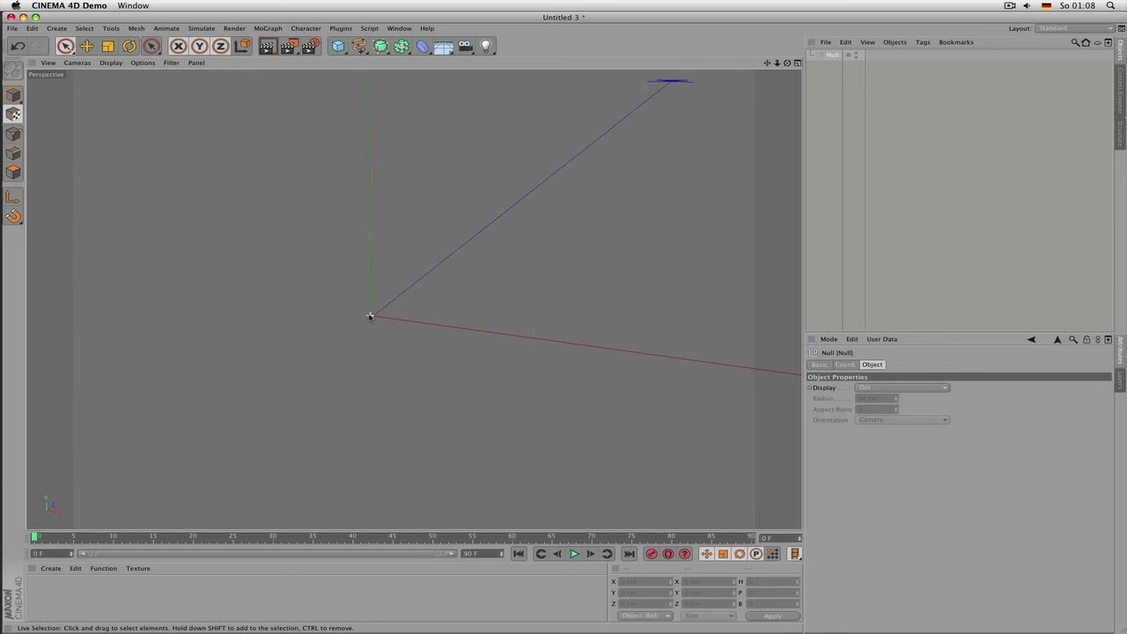
{"action": "left_click", "coordinate": [336, 50]}
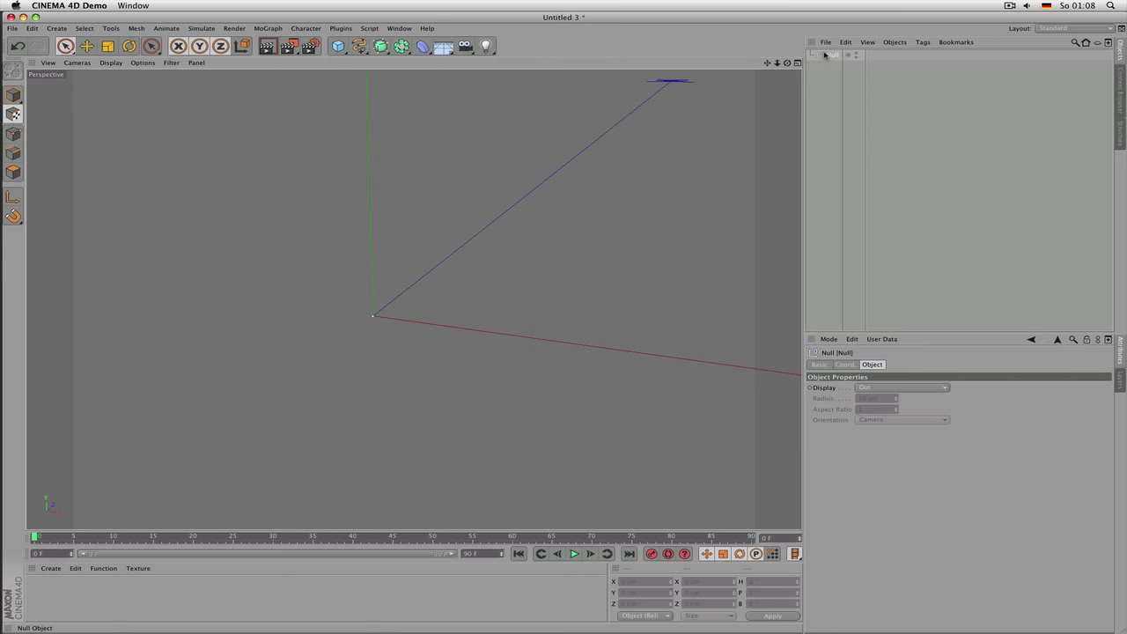
{"action": "key", "text": "Delete"}
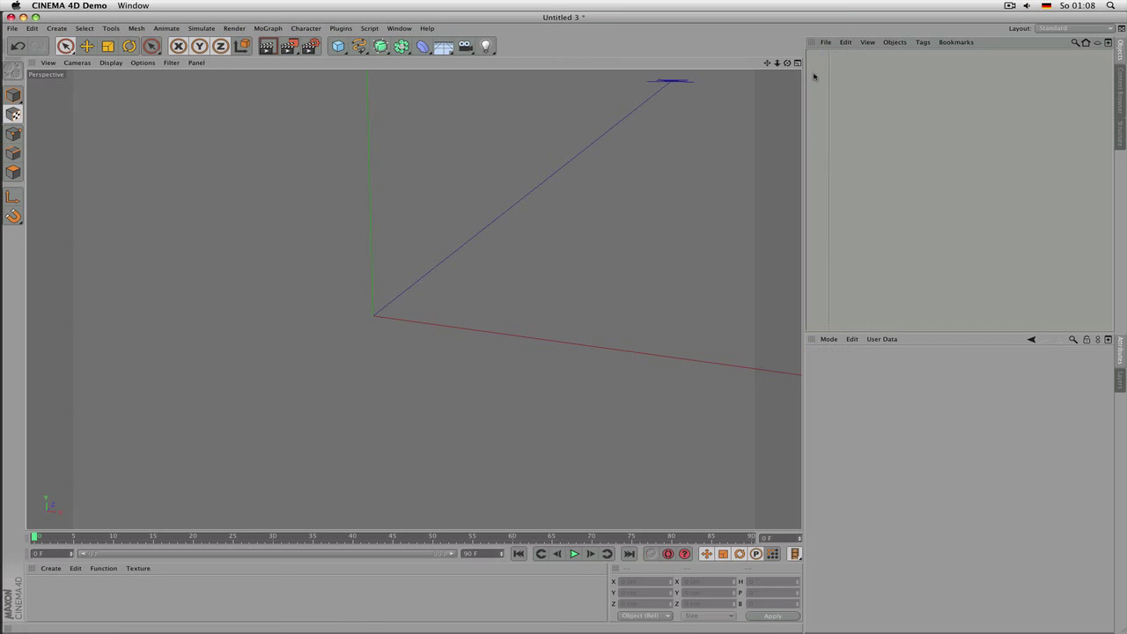
{"action": "scroll", "coordinate": [329, 266], "scroll_direction": "down", "scroll_amount": 2}
{"action": "scroll", "coordinate": [381, 278], "scroll_direction": "up", "scroll_amount": 1}
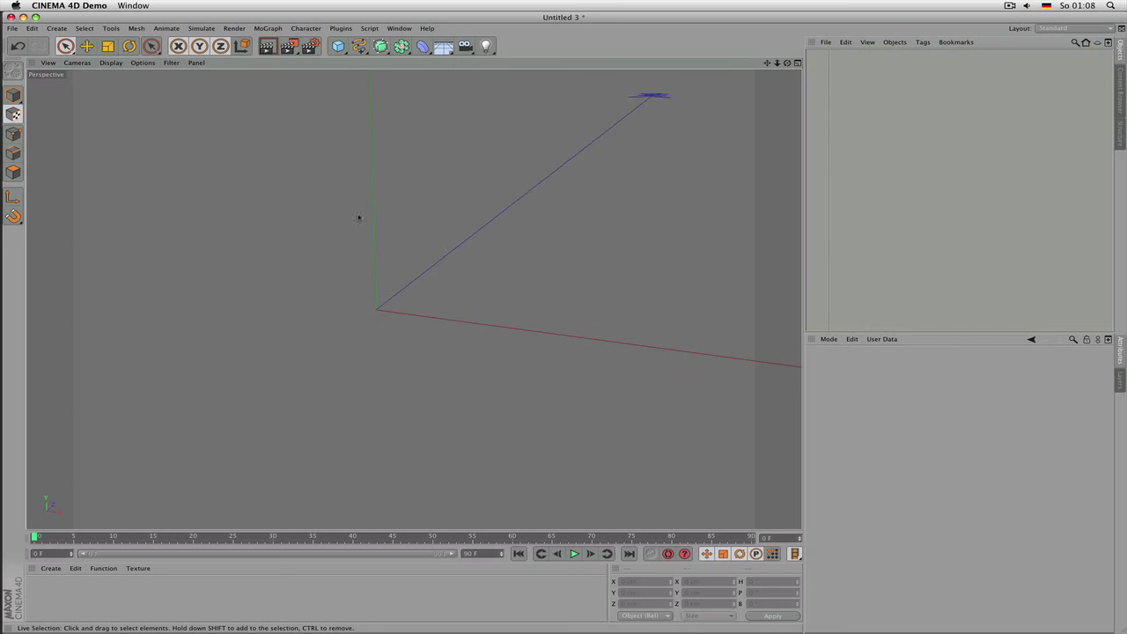
{"action": "left_click", "coordinate": [405, 29]}
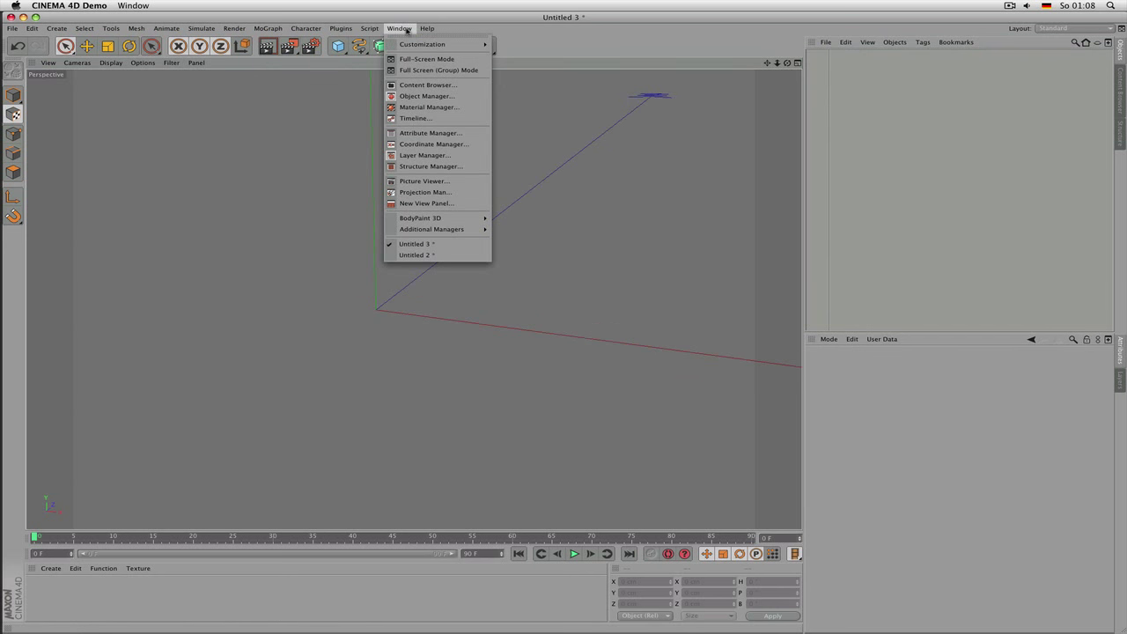
Step: In Customize Commands, filter for 'live se' and reassign 9 as the Live Selection shortcut
{"action": "mouse_move", "coordinate": [410, 44]}
{"action": "left_click", "coordinate": [504, 45]}
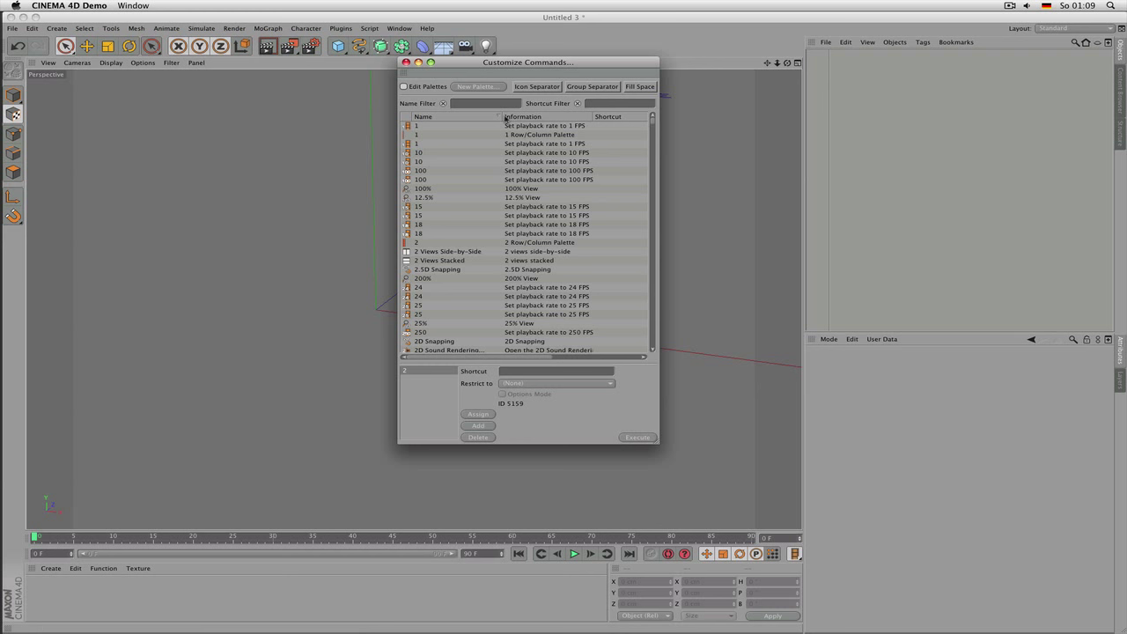
{"action": "left_click", "coordinate": [481, 103]}
{"action": "type", "text": "live se"}
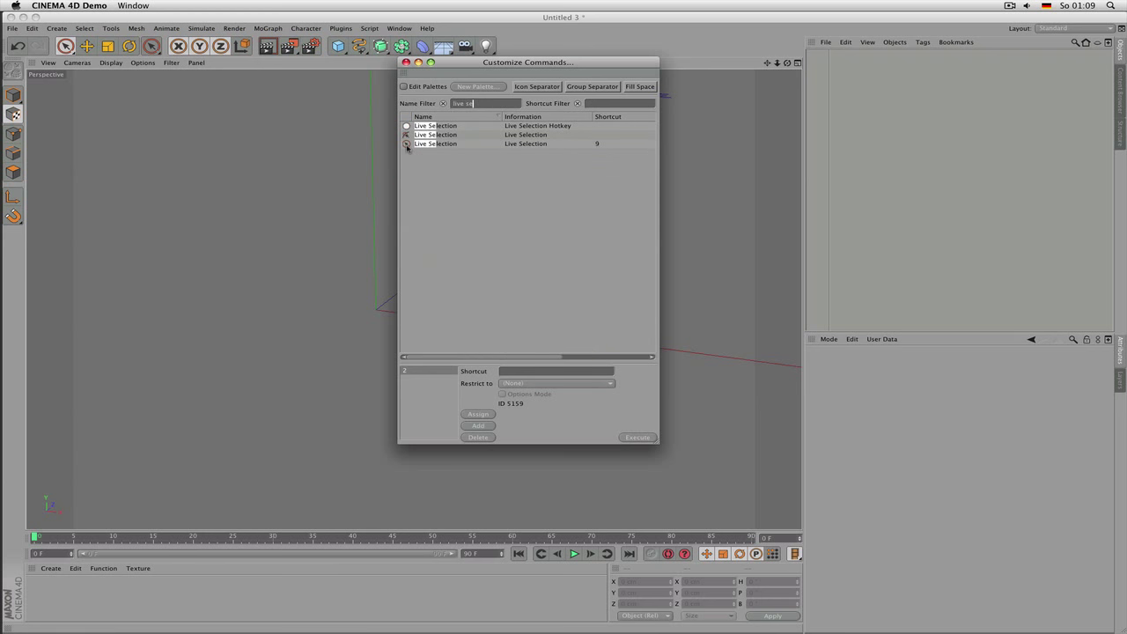
{"action": "left_click", "coordinate": [407, 144]}
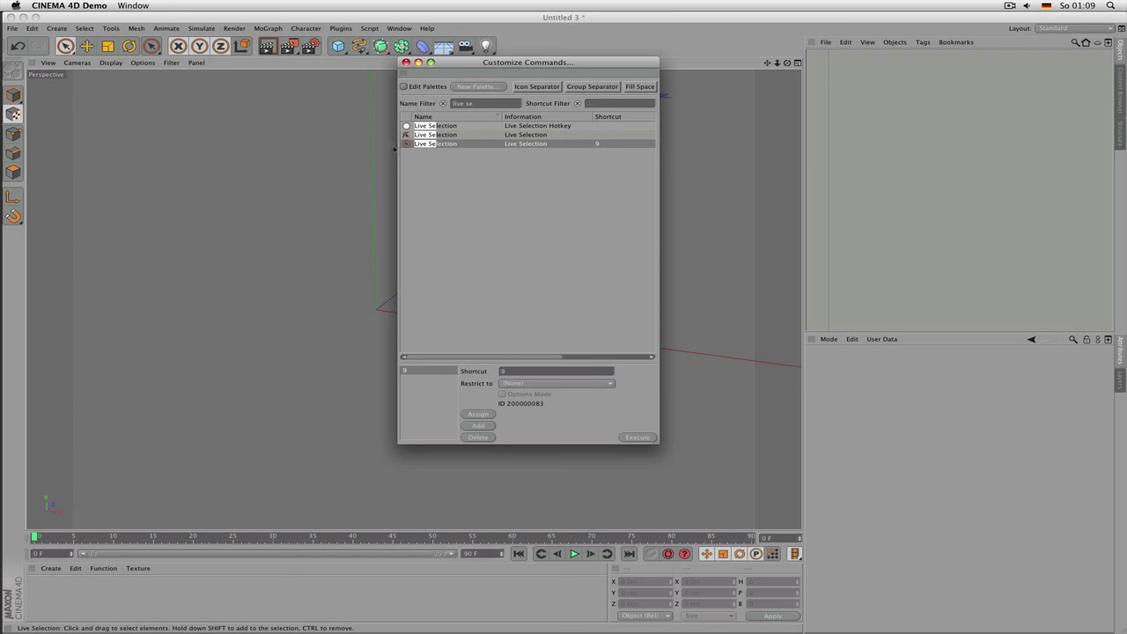
{"action": "left_click", "coordinate": [510, 373]}
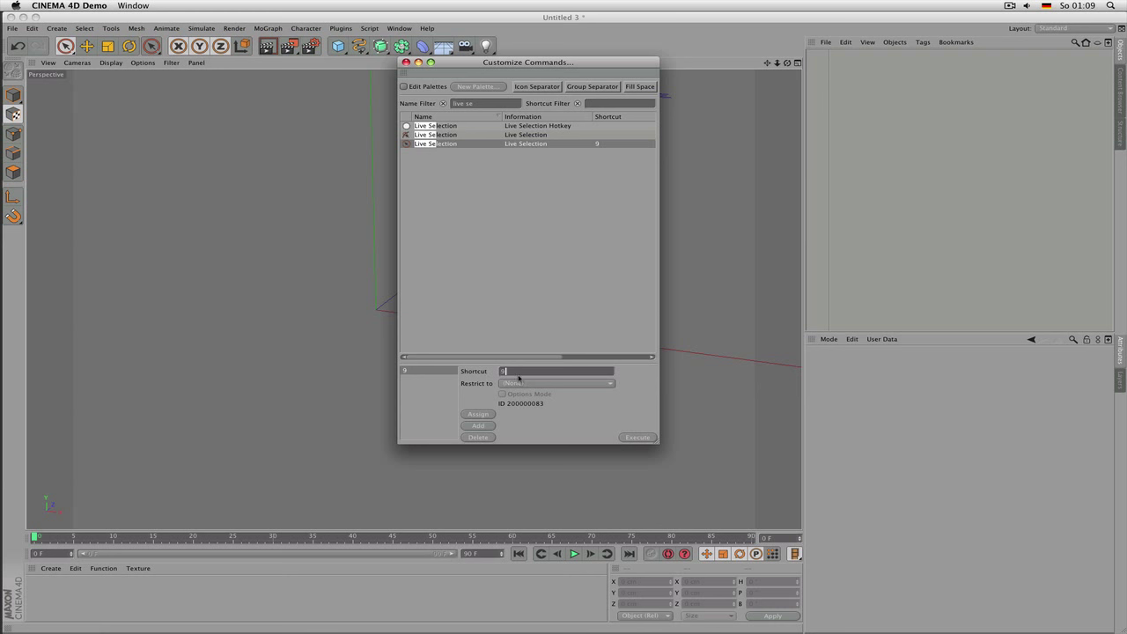
{"action": "left_click", "coordinate": [478, 438]}
{"action": "key", "text": "9"}
{"action": "left_click", "coordinate": [479, 415]}
{"action": "left_click", "coordinate": [405, 63]}
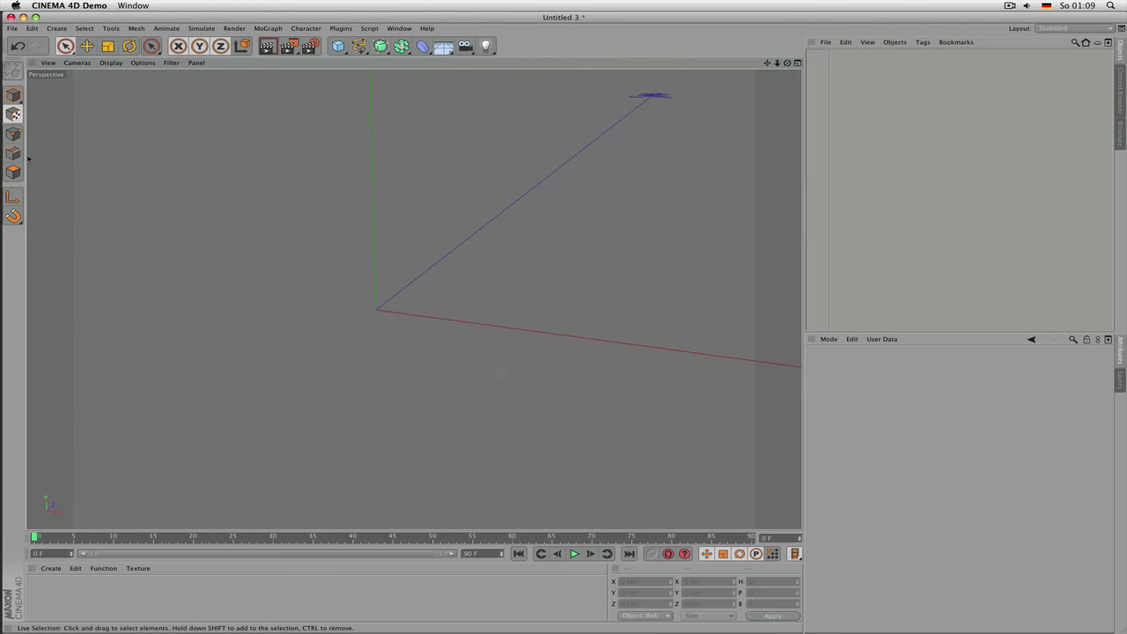
Step: Switch to Model mode, then filter Customize Commands for 'model' and reassign shortcut 7
{"action": "left_click", "coordinate": [14, 99]}
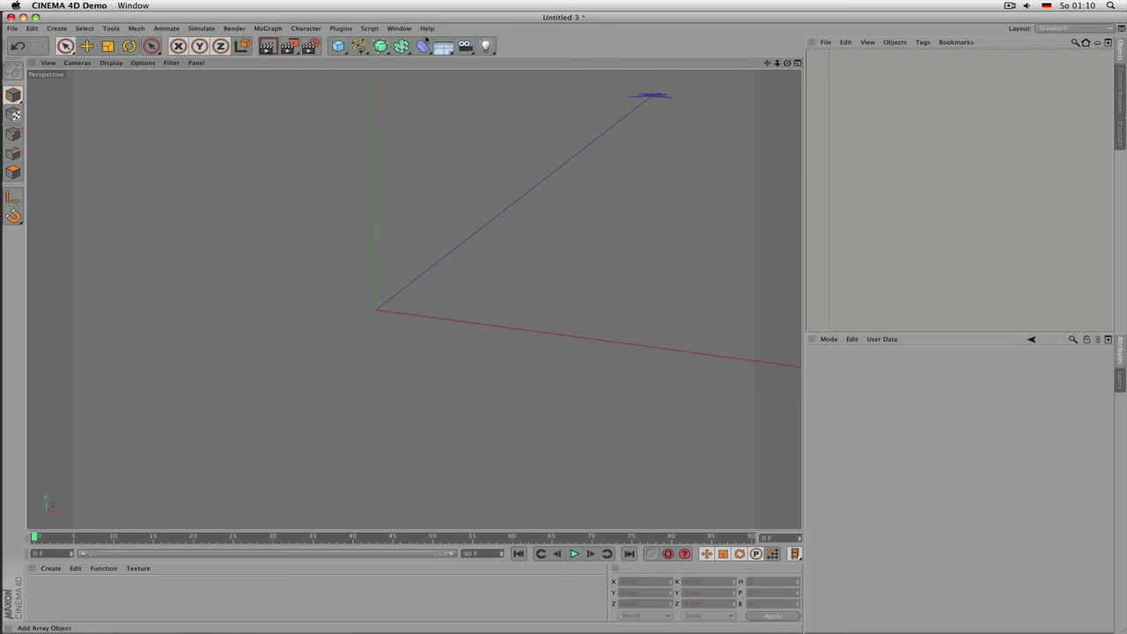
{"action": "left_click", "coordinate": [396, 29]}
{"action": "mouse_move", "coordinate": [398, 43]}
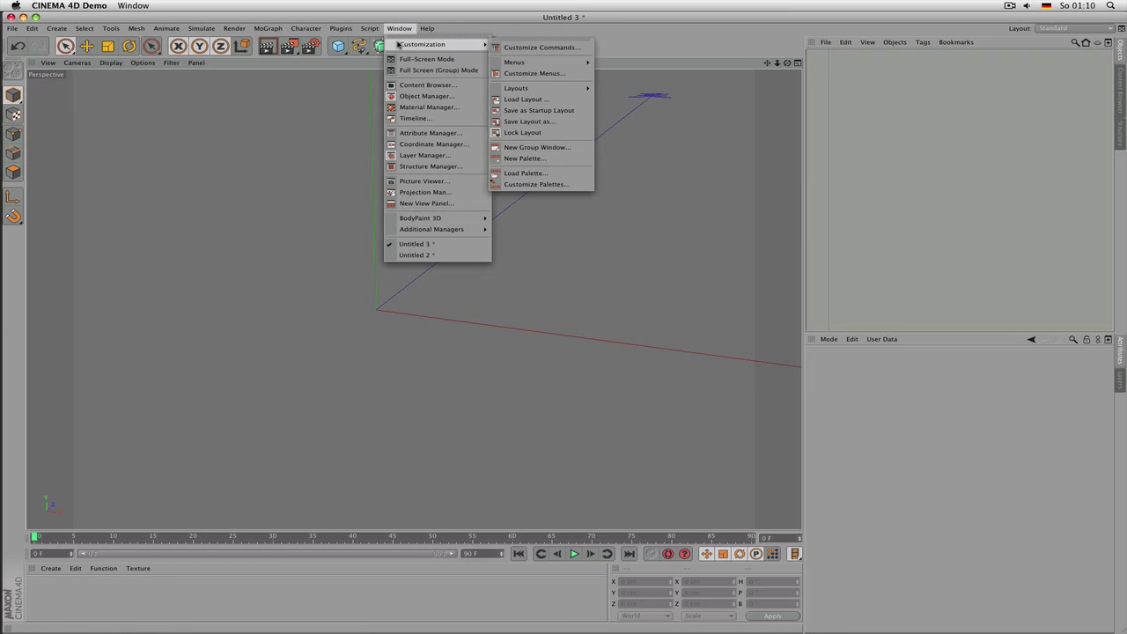
{"action": "left_click", "coordinate": [502, 46]}
{"action": "left_click", "coordinate": [470, 104]}
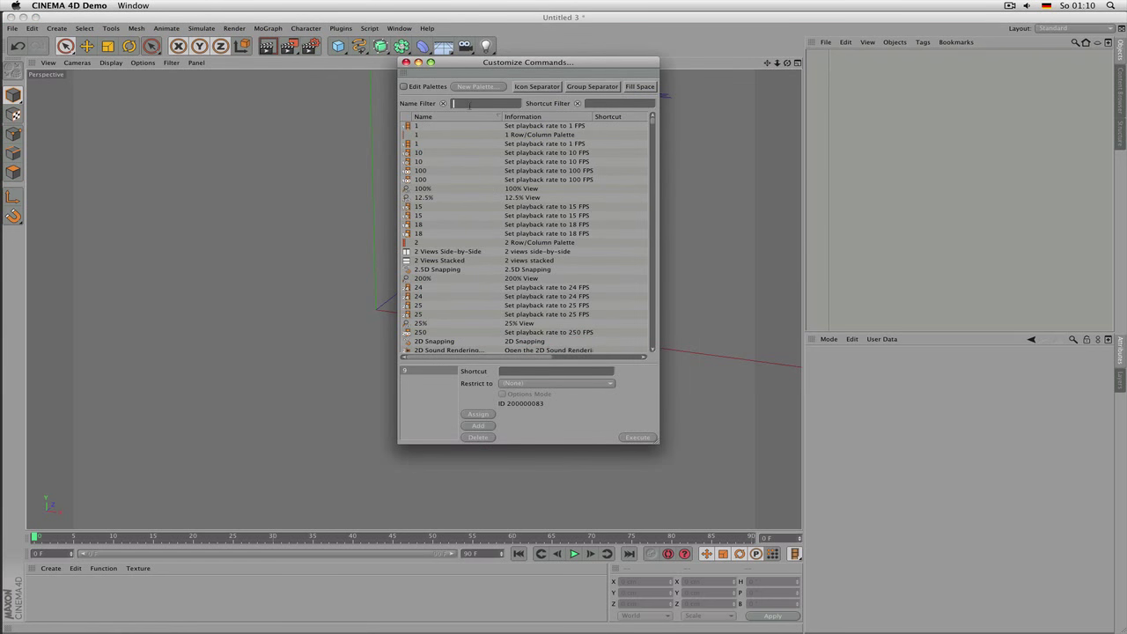
{"action": "type", "text": "mode"}
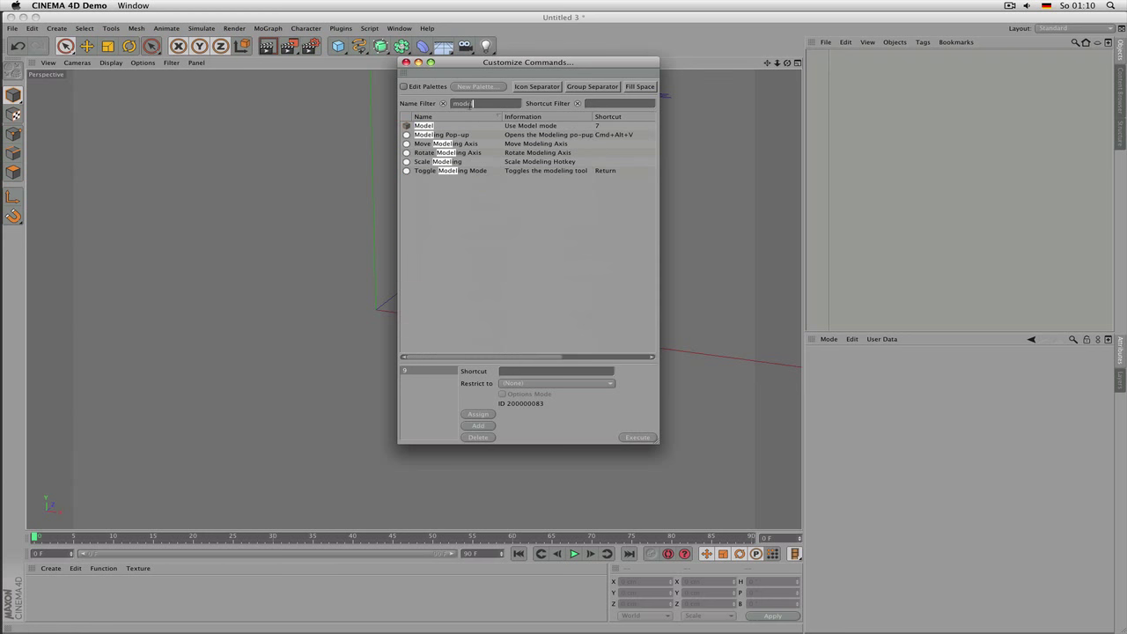
{"action": "type", "text": "l"}
{"action": "left_click", "coordinate": [461, 127]}
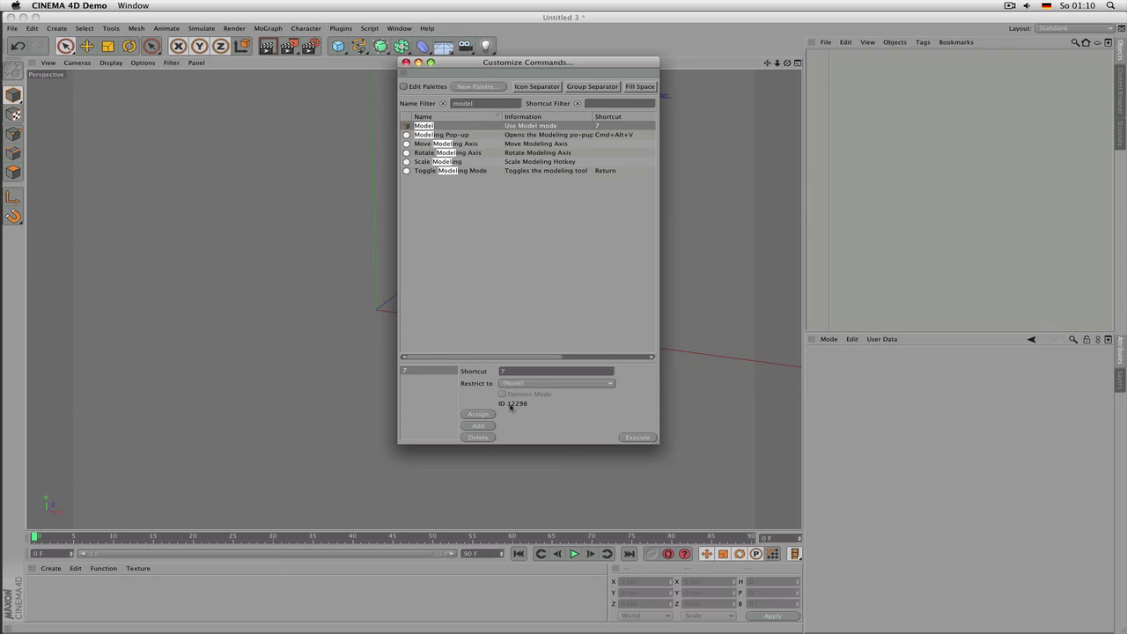
{"action": "left_click", "coordinate": [477, 438]}
{"action": "type", "text": "7"}
{"action": "left_click", "coordinate": [484, 415]}
{"action": "left_click", "coordinate": [405, 63]}
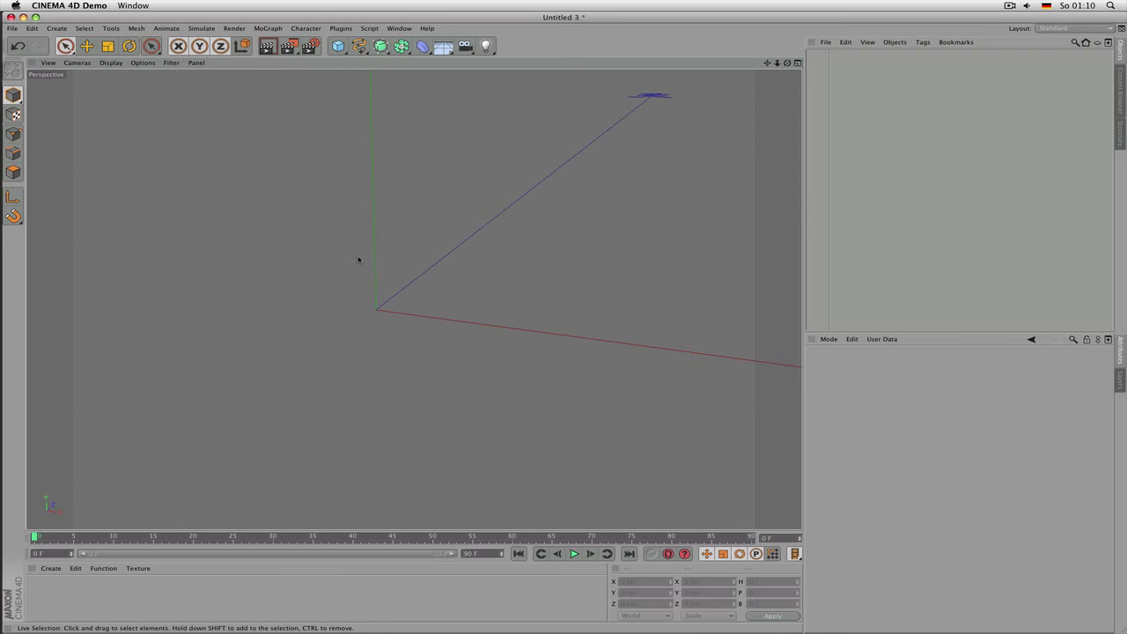
Step: Add a plane with P, then move, rotate and scale it to about 24.9 cm using E, R, T
{"action": "key", "text": "p"}
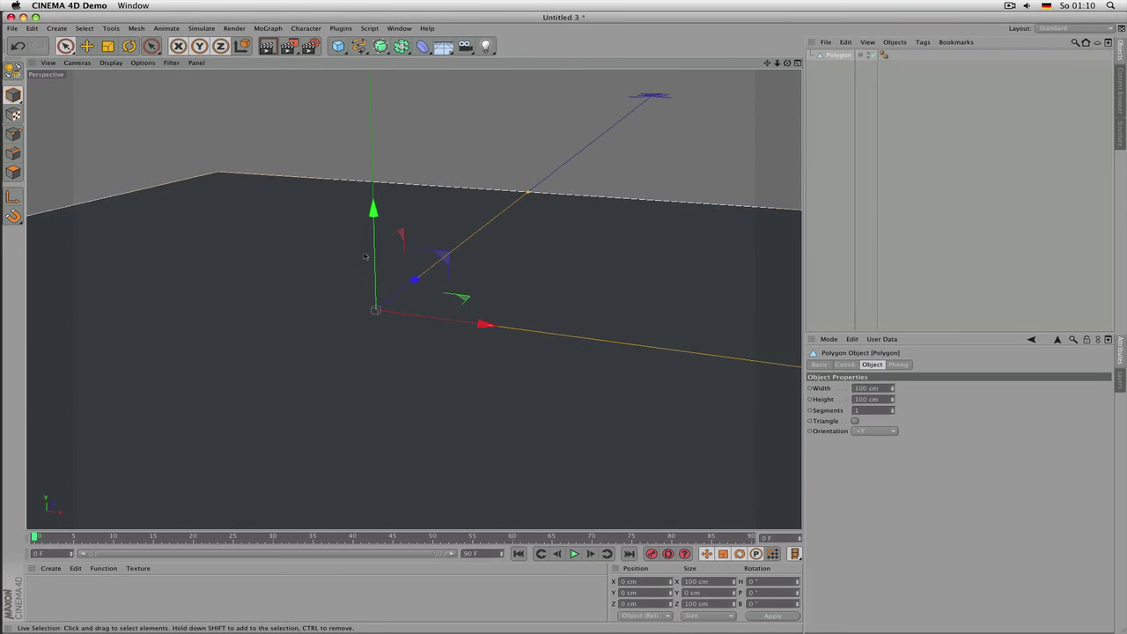
{"action": "scroll", "coordinate": [400, 245], "scroll_direction": "down", "scroll_amount": 3}
{"action": "left_click_drag", "start_coordinate": [396, 280], "coordinate": [475, 292], "text": "alt"}
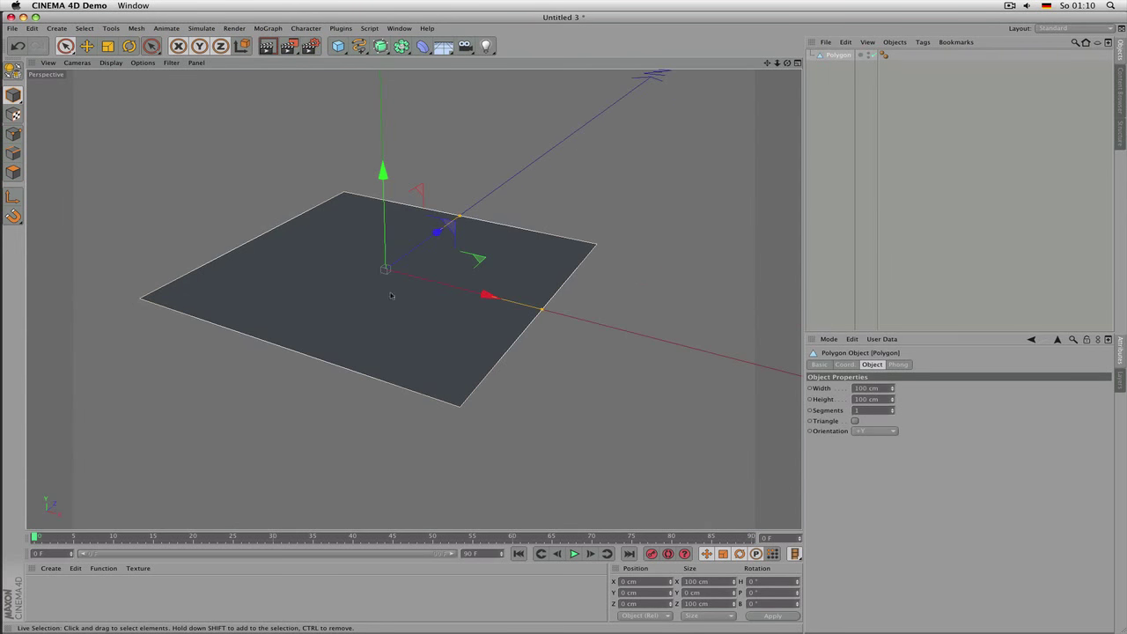
{"action": "key", "text": "e"}
{"action": "left_click_drag", "start_coordinate": [482, 346], "coordinate": [367, 234]}
{"action": "key", "text": "r"}
{"action": "left_click_drag", "start_coordinate": [463, 238], "coordinate": [473, 347]}
{"action": "key", "text": "t"}
{"action": "left_click_drag", "start_coordinate": [347, 344], "coordinate": [265, 370]}
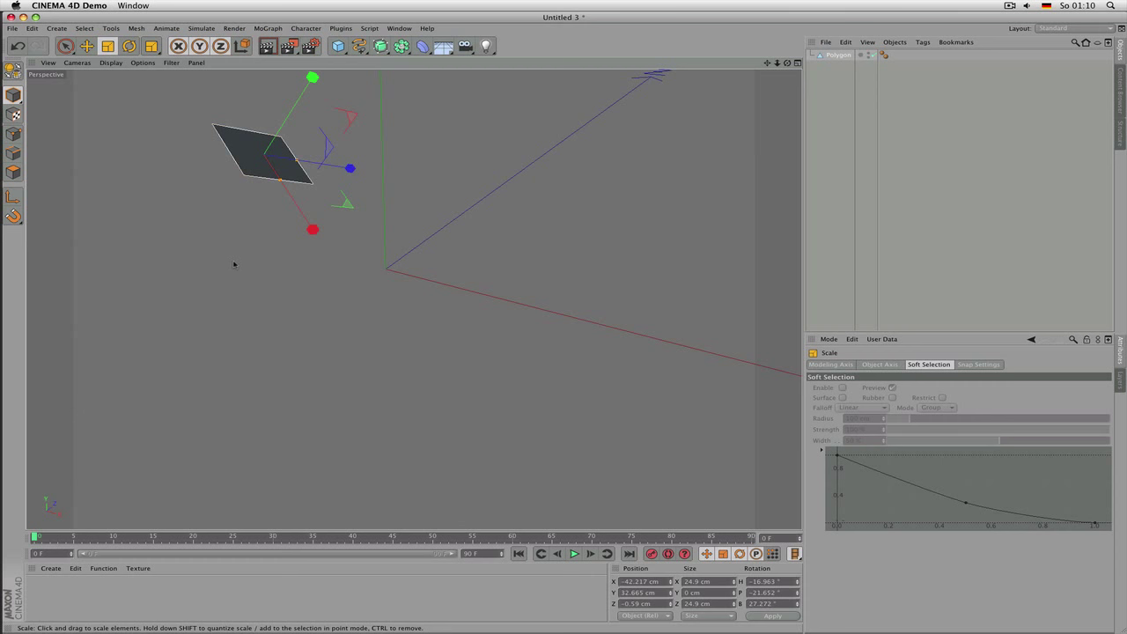
Step: Add a cube, move it off the plane, then delete both the cube and plane
{"action": "left_click", "coordinate": [338, 46]}
{"action": "scroll", "coordinate": [360, 272], "scroll_direction": "down", "scroll_amount": 5}
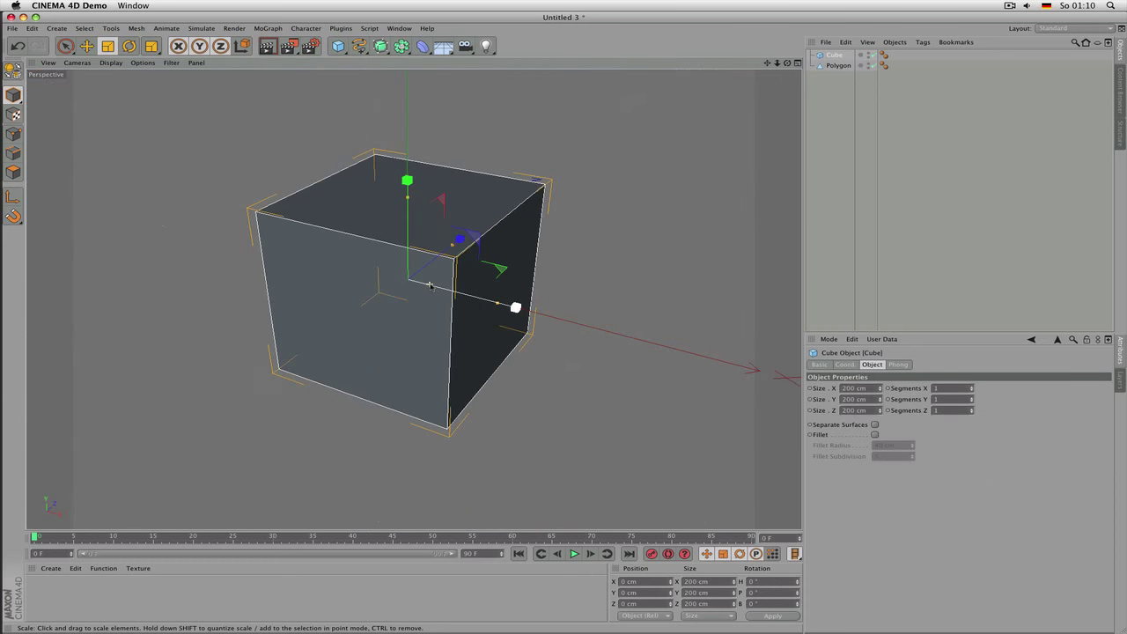
{"action": "key", "text": "e"}
{"action": "left_click_drag", "start_coordinate": [417, 293], "coordinate": [523, 343]}
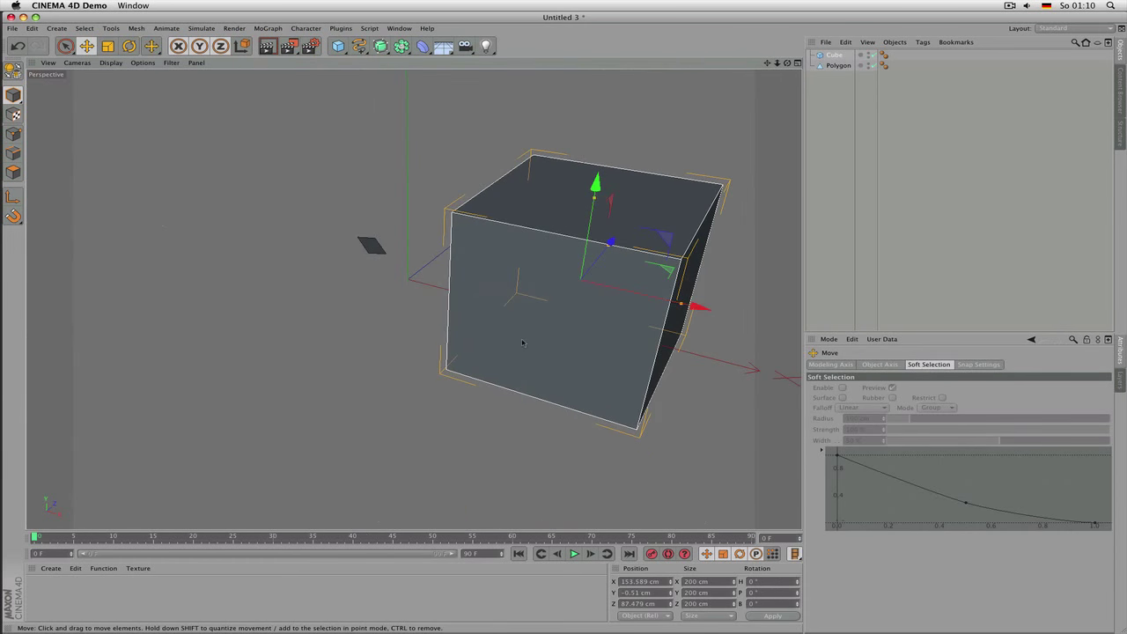
{"action": "key", "text": "Delete"}
{"action": "left_click", "coordinate": [373, 247]}
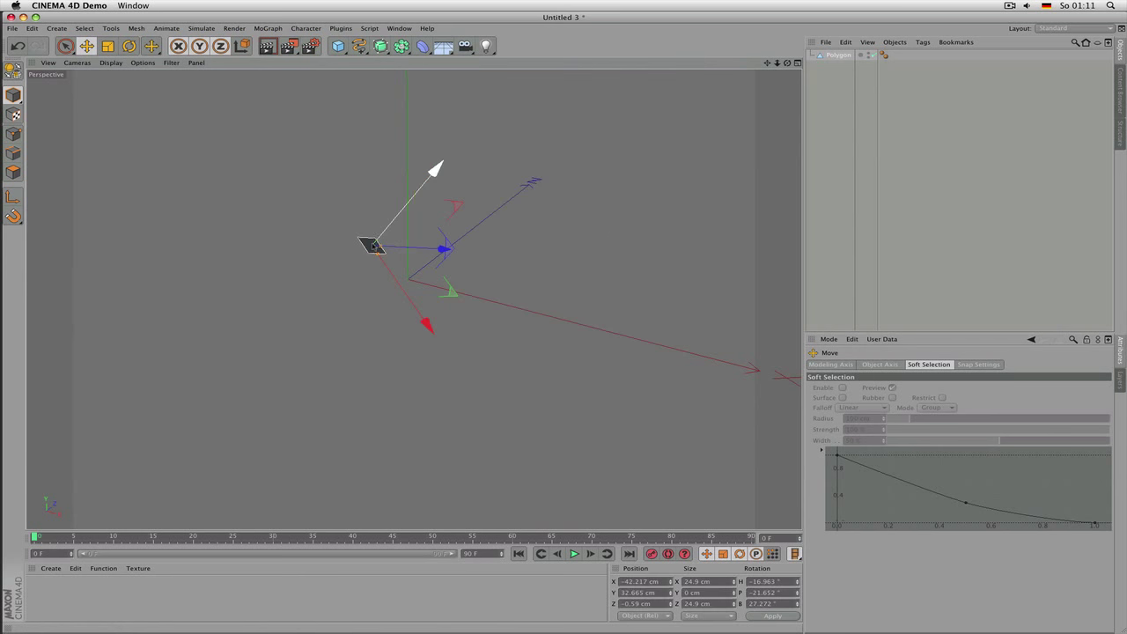
{"action": "key", "text": "Delete"}
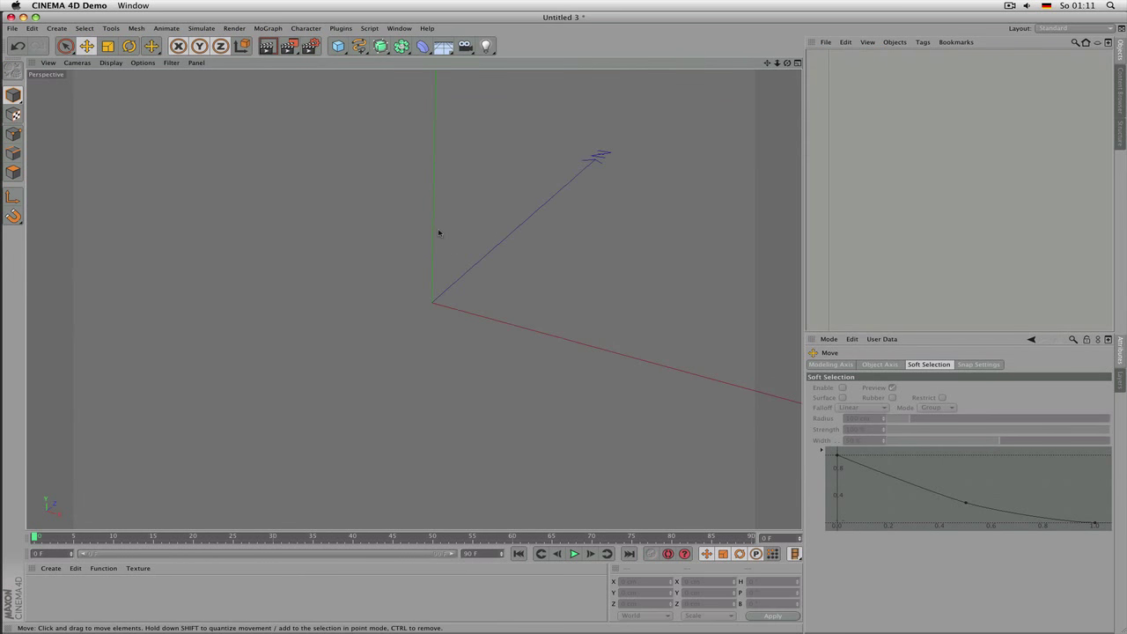
{"action": "left_click_drag", "start_coordinate": [439, 232], "coordinate": [491, 241], "text": "alt"}
{"action": "left_click_drag", "start_coordinate": [307, 211], "coordinate": [327, 234], "text": "alt"}
Step: Add a new cube, Ctrl-drag a duplicate Cube.1 up and right, and frame both with H
{"action": "left_click", "coordinate": [338, 46]}
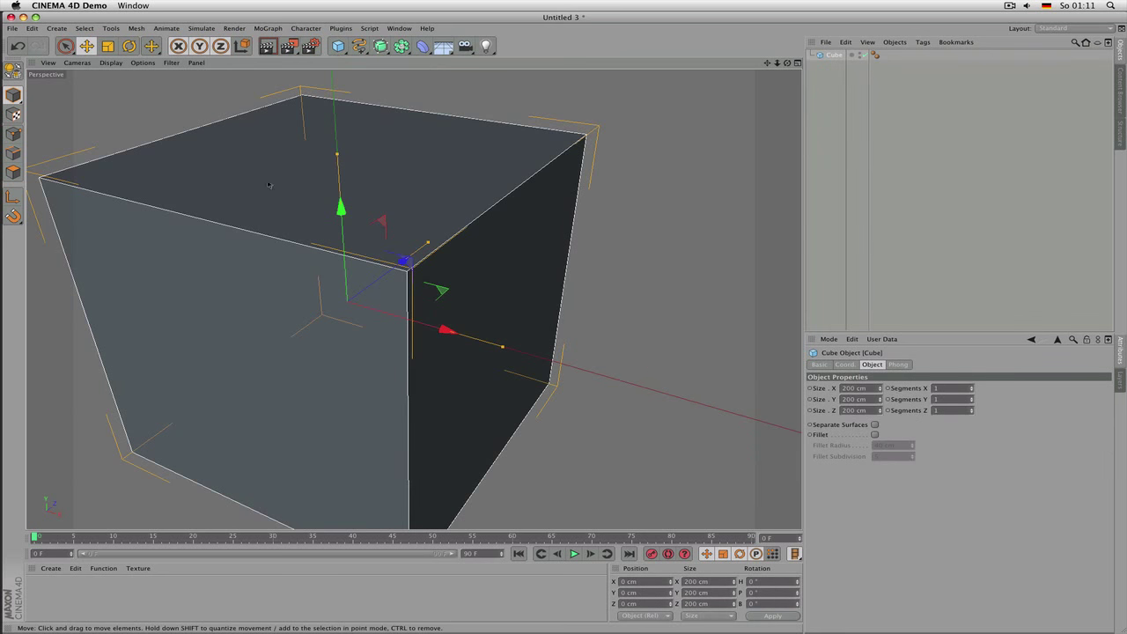
{"action": "scroll", "coordinate": [320, 305], "scroll_direction": "down", "scroll_amount": 10}
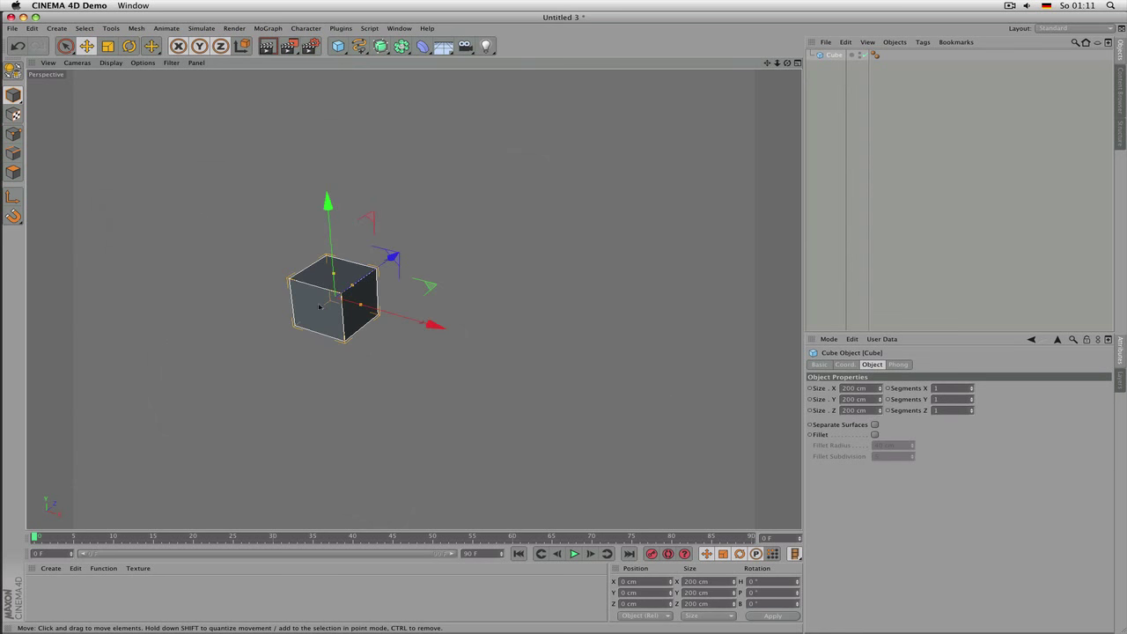
{"action": "scroll", "coordinate": [320, 308], "scroll_direction": "down", "scroll_amount": 3}
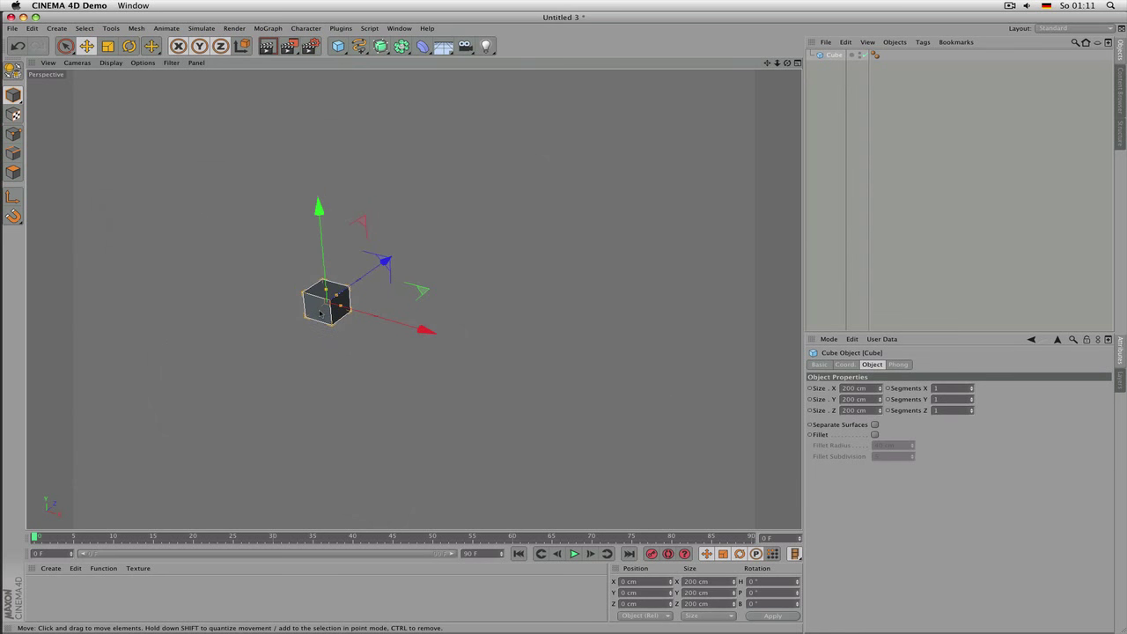
{"action": "left_click_drag", "start_coordinate": [320, 313], "coordinate": [710, 196], "text": "ctrl"}
{"action": "scroll", "coordinate": [573, 251], "scroll_direction": "down", "scroll_amount": 3}
{"action": "left_click", "coordinate": [561, 245]}
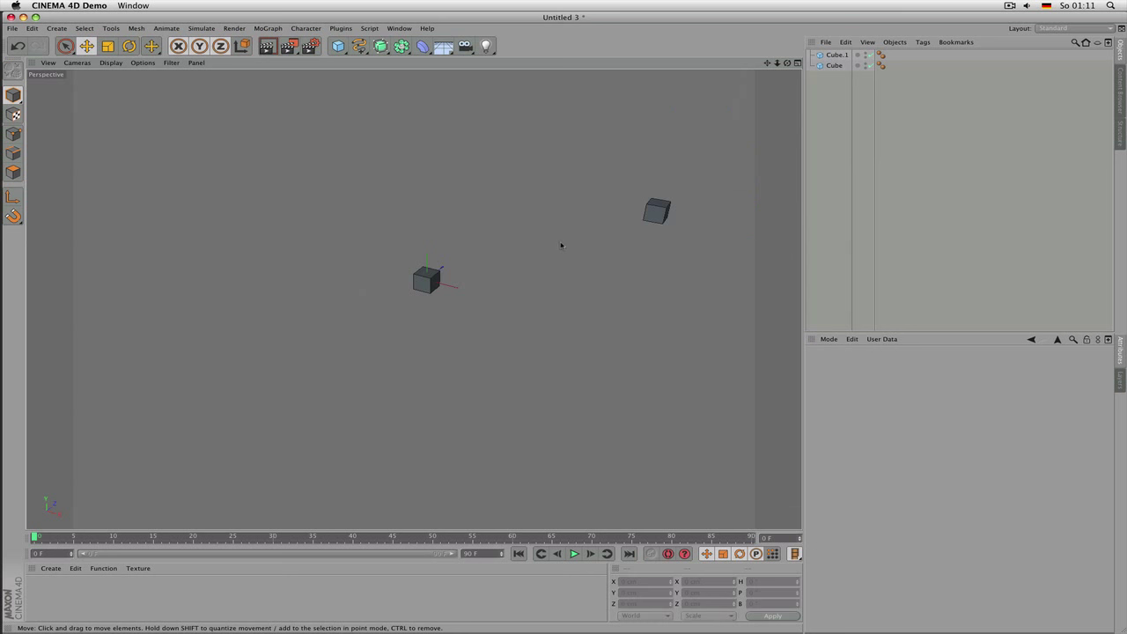
{"action": "scroll", "coordinate": [360, 280], "scroll_direction": "down", "scroll_amount": 4}
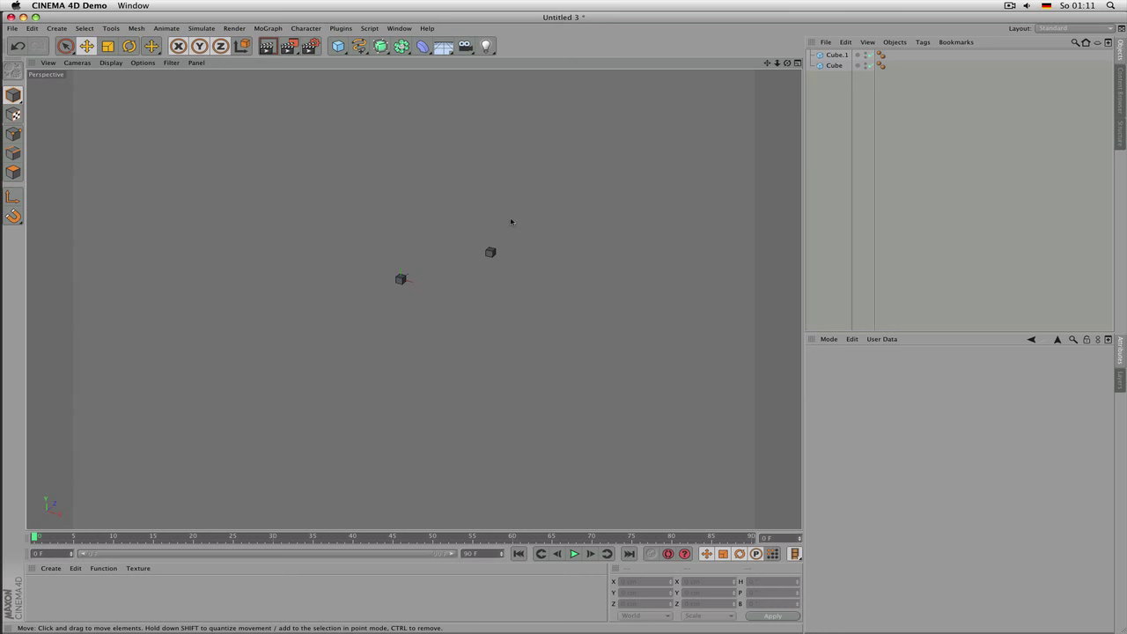
{"action": "key", "text": "h"}
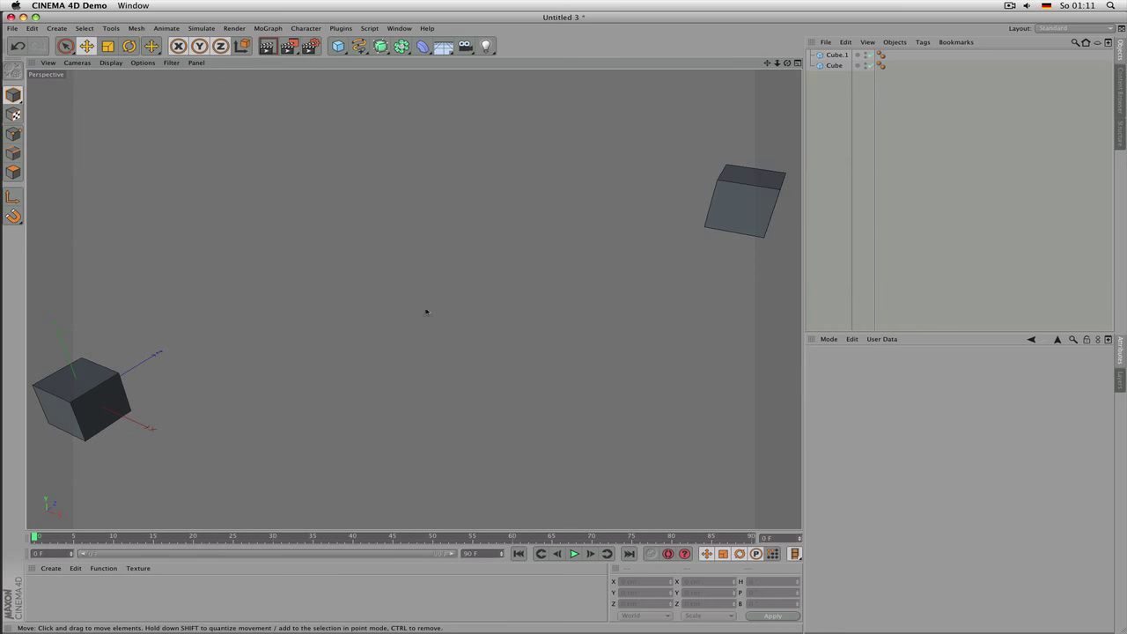
Step: Restore the previous view framing, then select Cube.1 and frame it with O
{"action": "scroll", "coordinate": [112, 397], "scroll_direction": "up", "scroll_amount": 10}
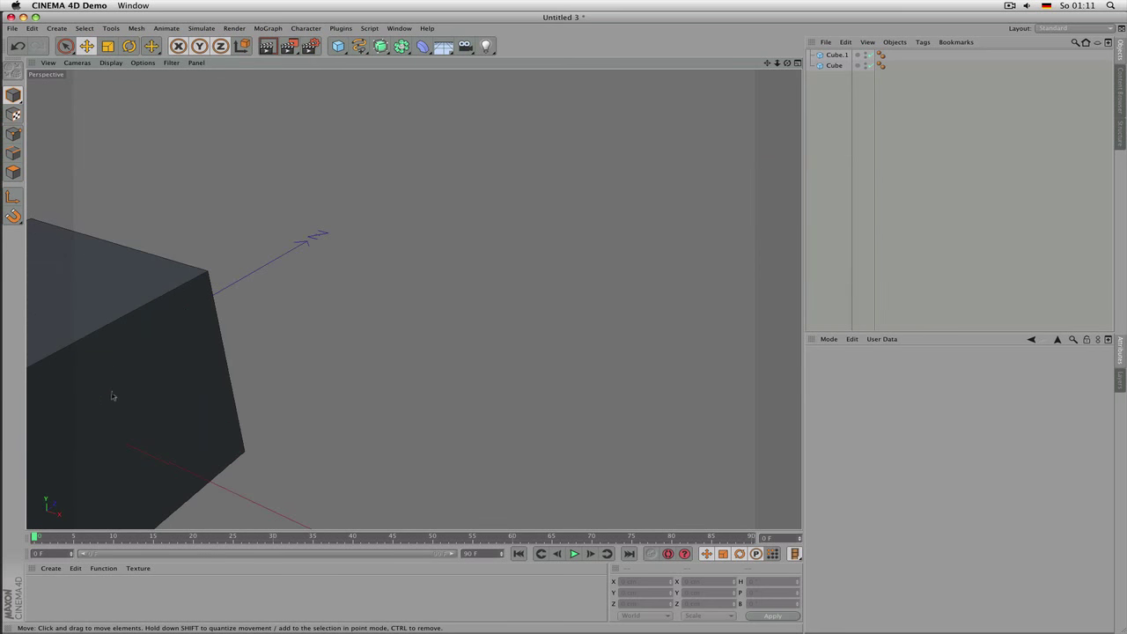
{"action": "scroll", "coordinate": [122, 383], "scroll_direction": "down", "scroll_amount": 10}
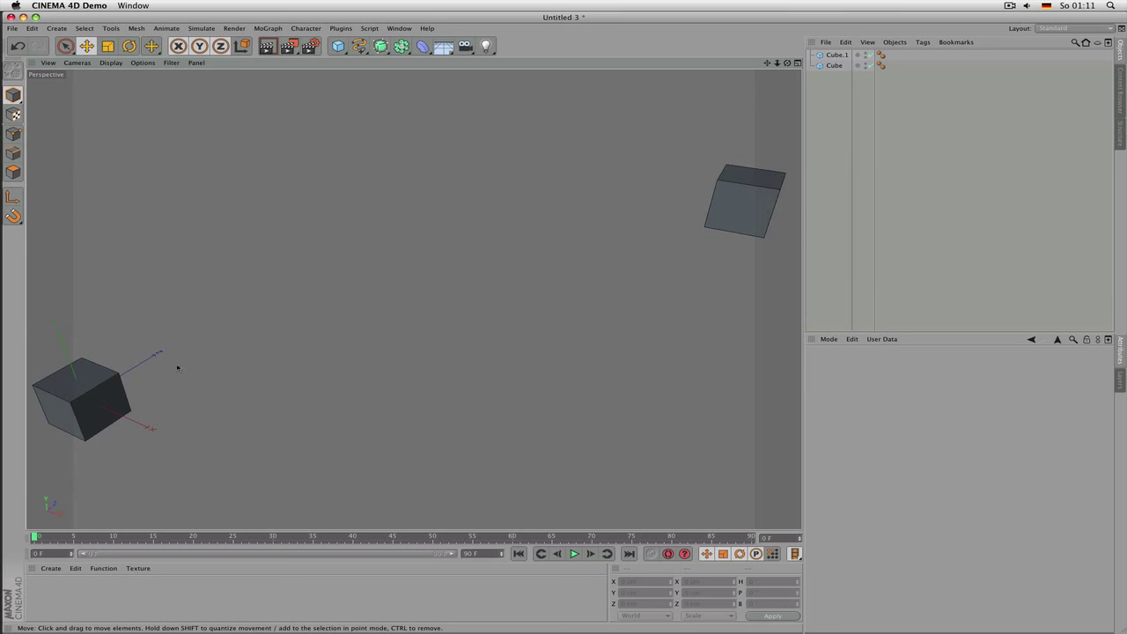
{"action": "scroll", "coordinate": [299, 334], "scroll_direction": "down", "scroll_amount": 10}
{"action": "key", "text": "ctrl+shift+z"}
{"action": "scroll", "coordinate": [344, 342], "scroll_direction": "down", "scroll_amount": 10}
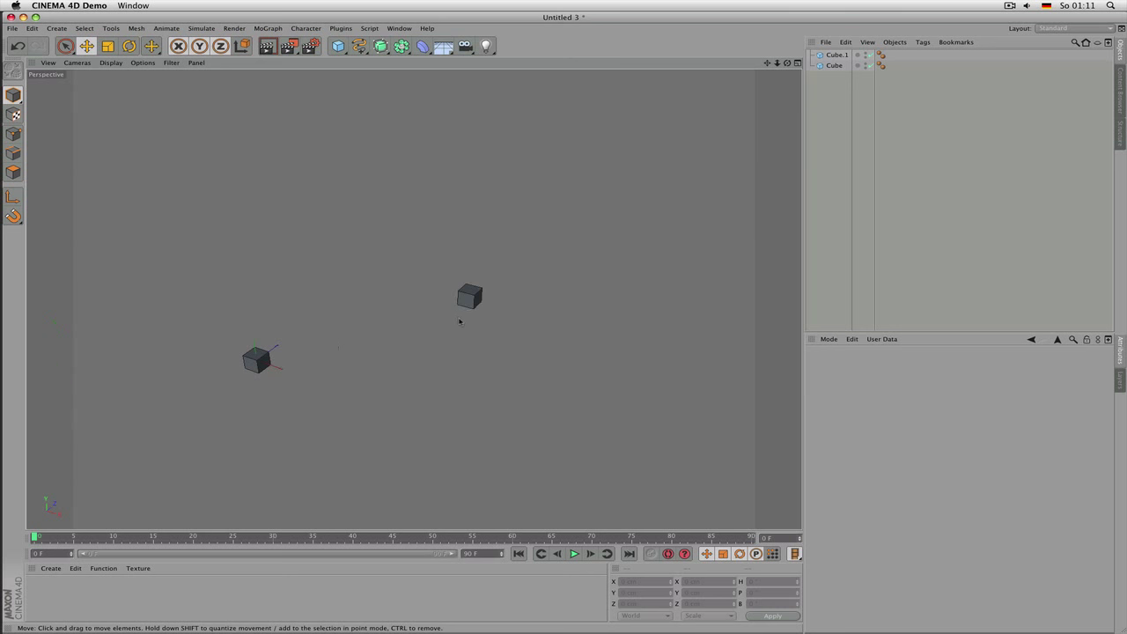
{"action": "left_click", "coordinate": [474, 298]}
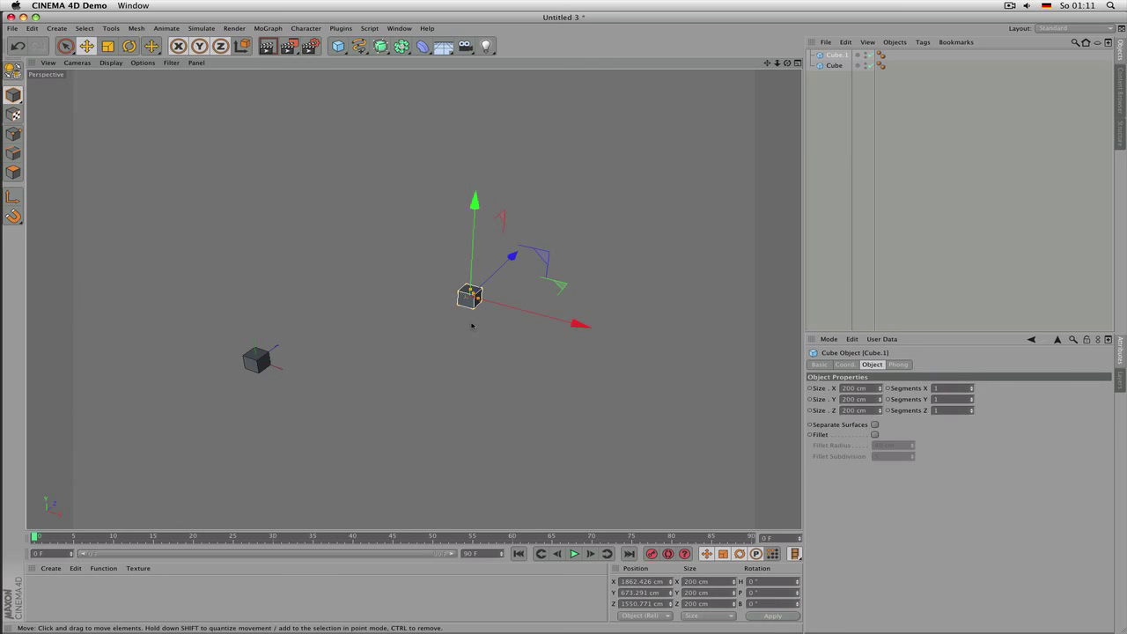
{"action": "key", "text": "o"}
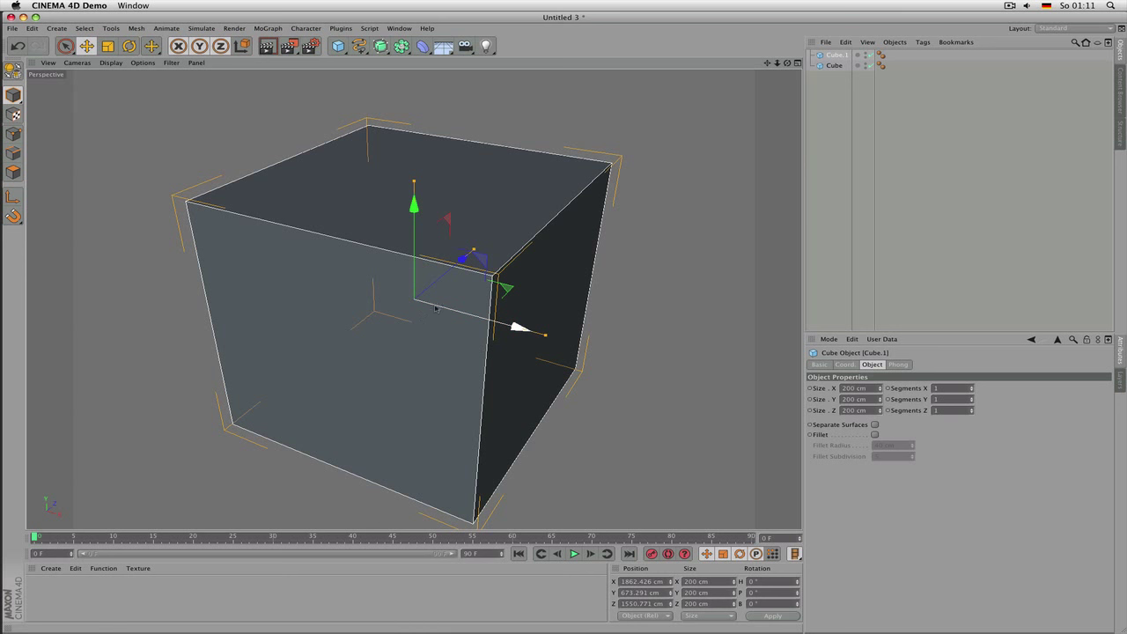
{"action": "scroll", "coordinate": [434, 306], "scroll_direction": "down", "scroll_amount": 3}
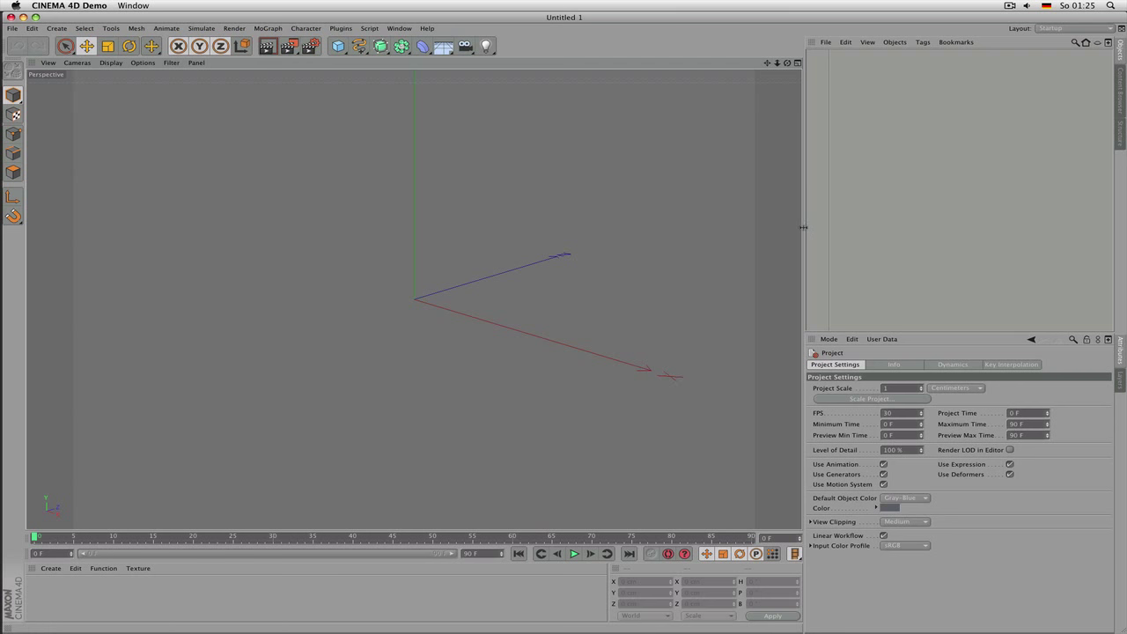
Step: Widen the 3D view by narrowing the right panels, scrub the timeline to about frame 9
{"action": "left_click_drag", "start_coordinate": [803, 228], "coordinate": [824, 242]}
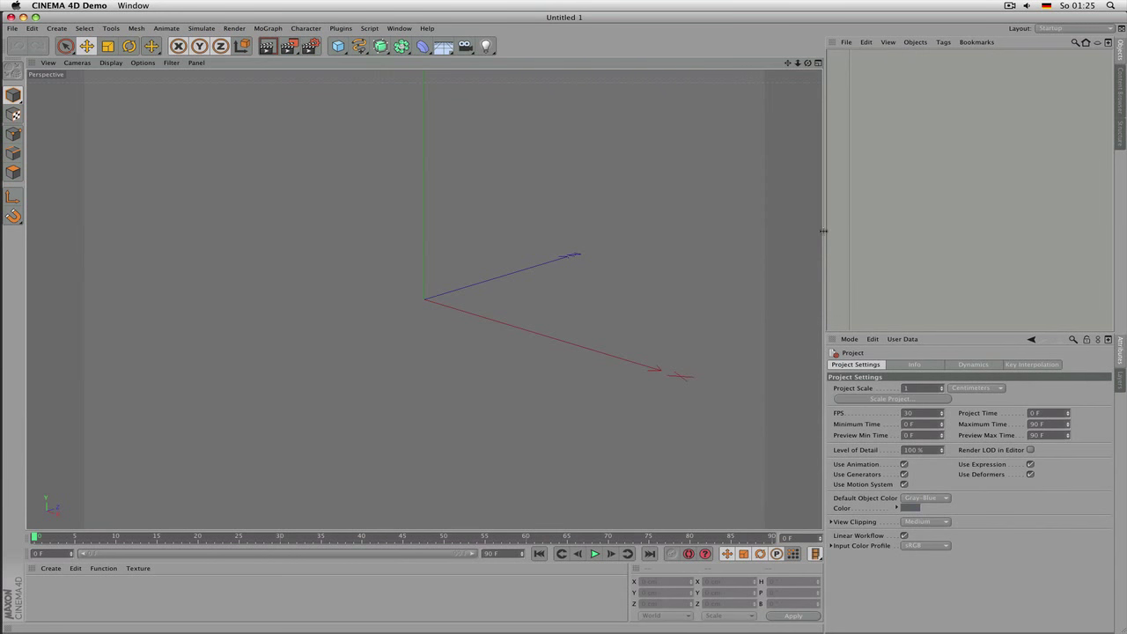
{"action": "left_click_drag", "start_coordinate": [823, 231], "coordinate": [854, 239]}
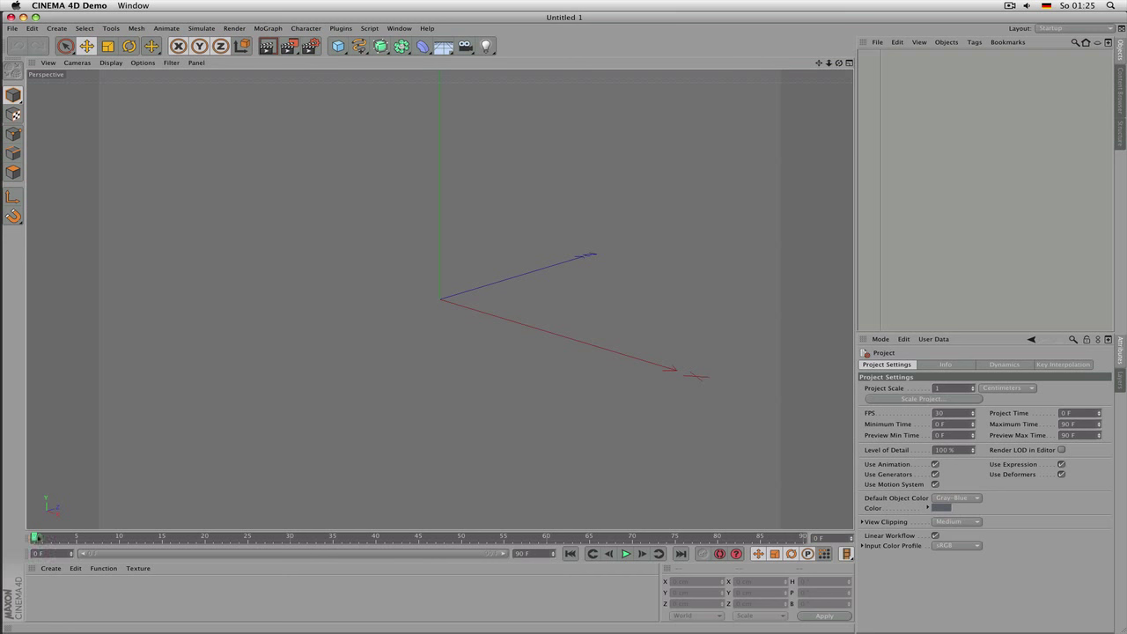
{"action": "mouse_move", "coordinate": [35, 537]}
{"action": "left_mouse_down"}
{"action": "mouse_move", "coordinate": [447, 538]}
{"action": "mouse_move", "coordinate": [2, 543]}
{"action": "mouse_move", "coordinate": [303, 537]}
{"action": "mouse_move", "coordinate": [35, 538]}
{"action": "left_mouse_up"}
{"action": "right_click", "coordinate": [27, 540]}
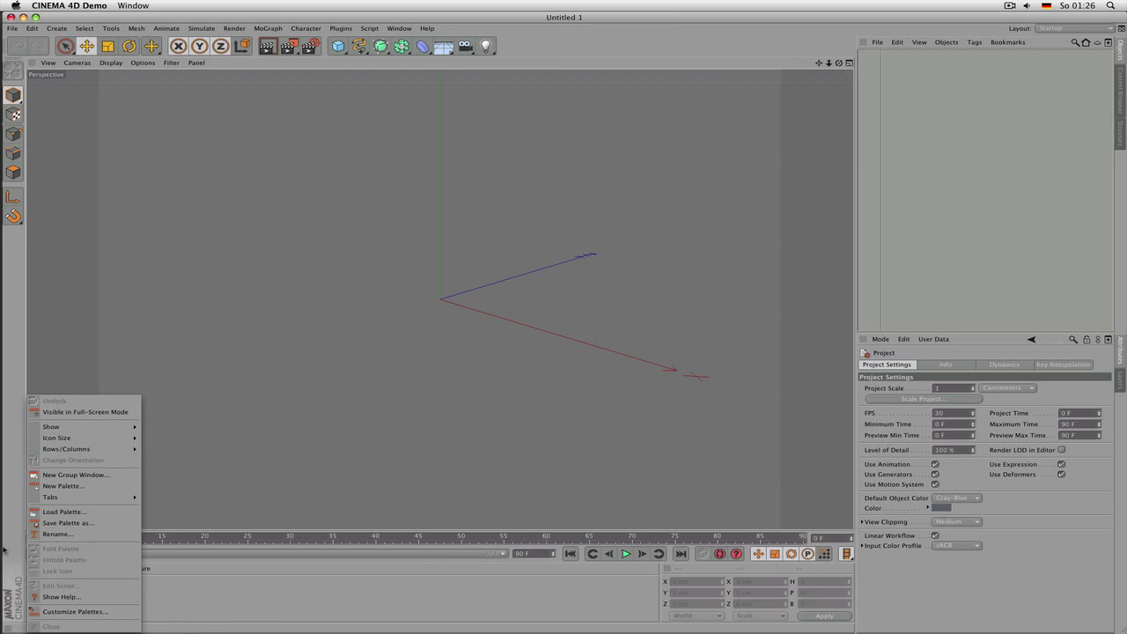
{"action": "left_click", "coordinate": [261, 287]}
{"action": "left_click", "coordinate": [405, 29]}
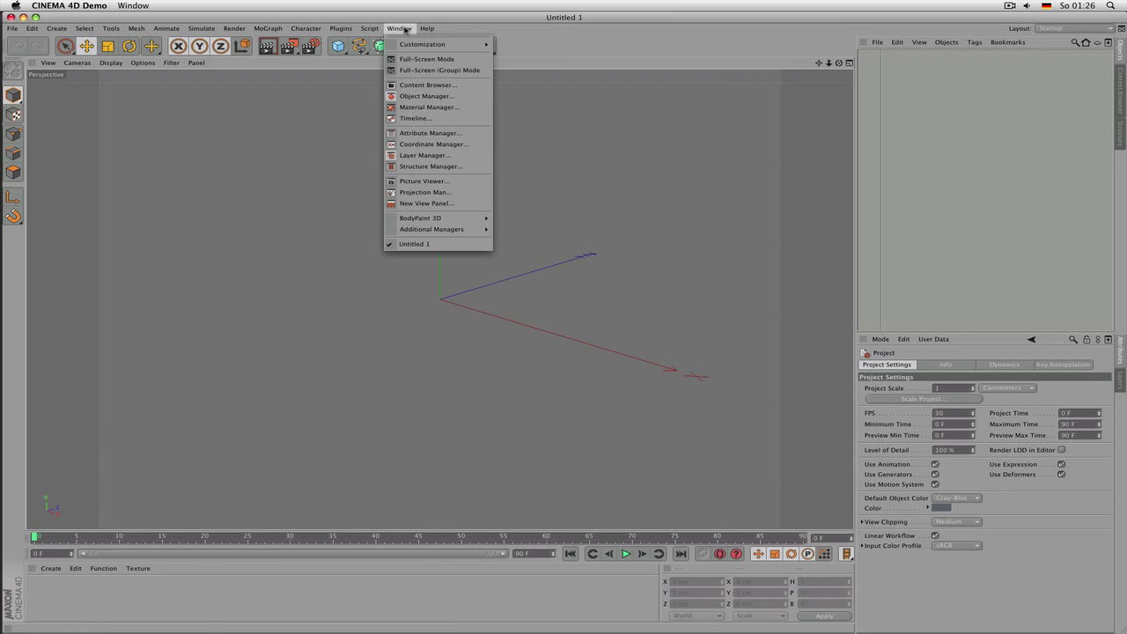
{"action": "mouse_move", "coordinate": [409, 44]}
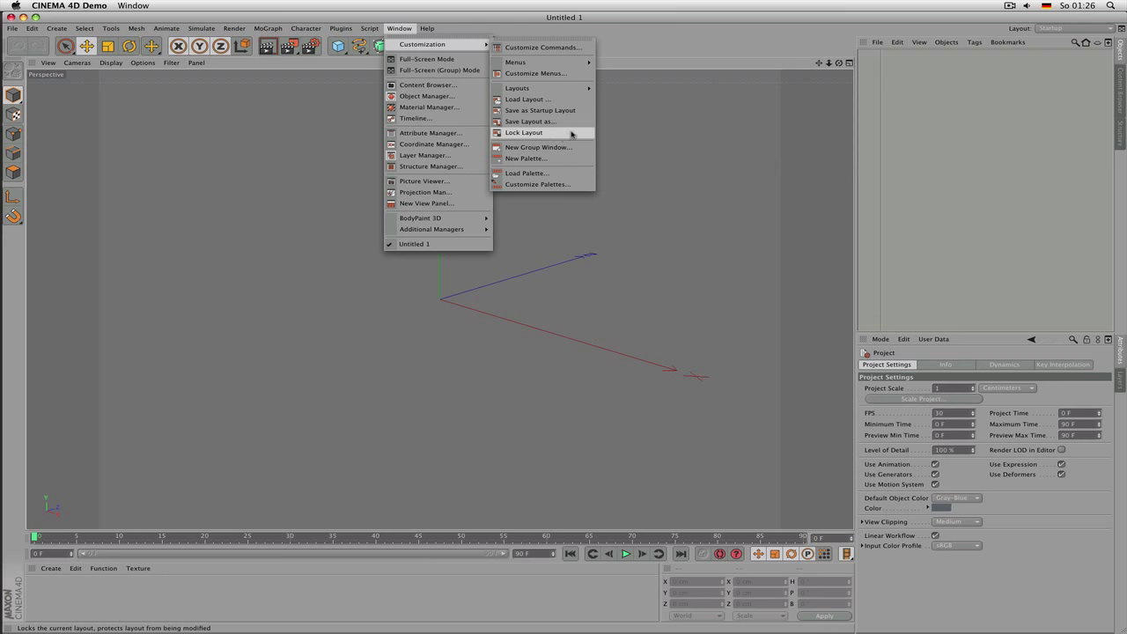
{"action": "left_click", "coordinate": [522, 137]}
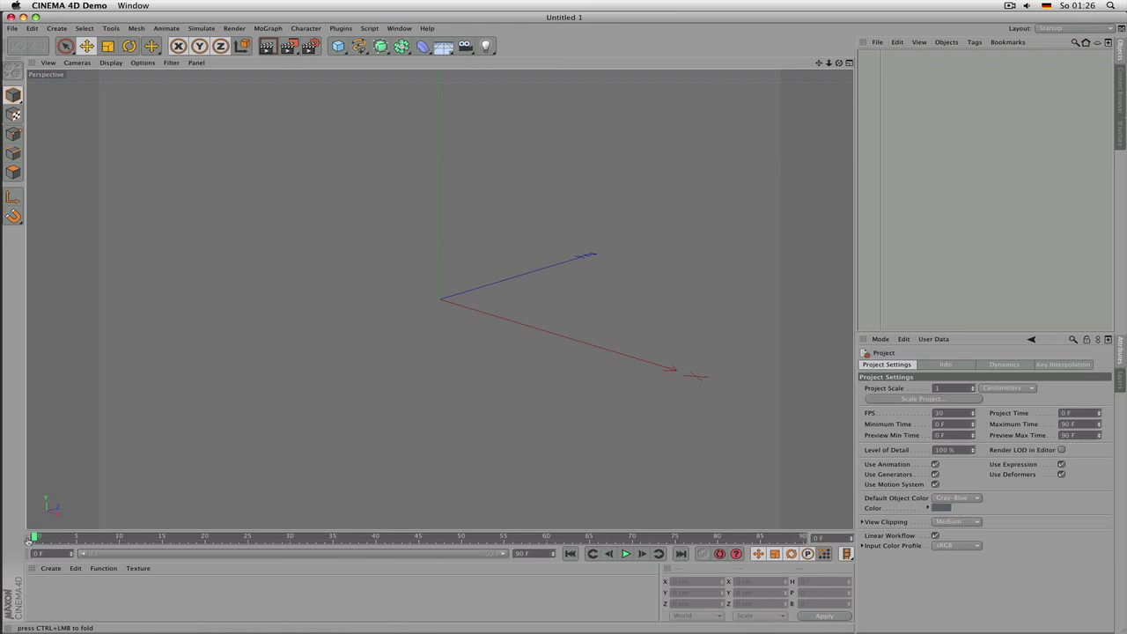
Step: Close the timeline ruler and playback palettes and extend the viewport down into the freed space
{"action": "right_click", "coordinate": [28, 541]}
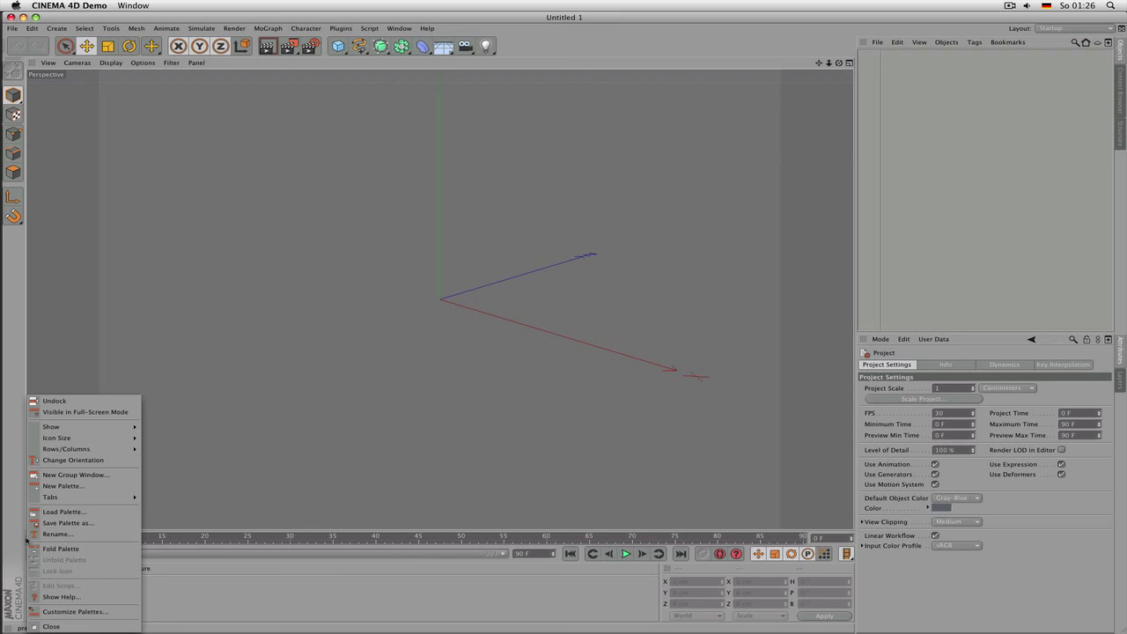
{"action": "left_click", "coordinate": [51, 626]}
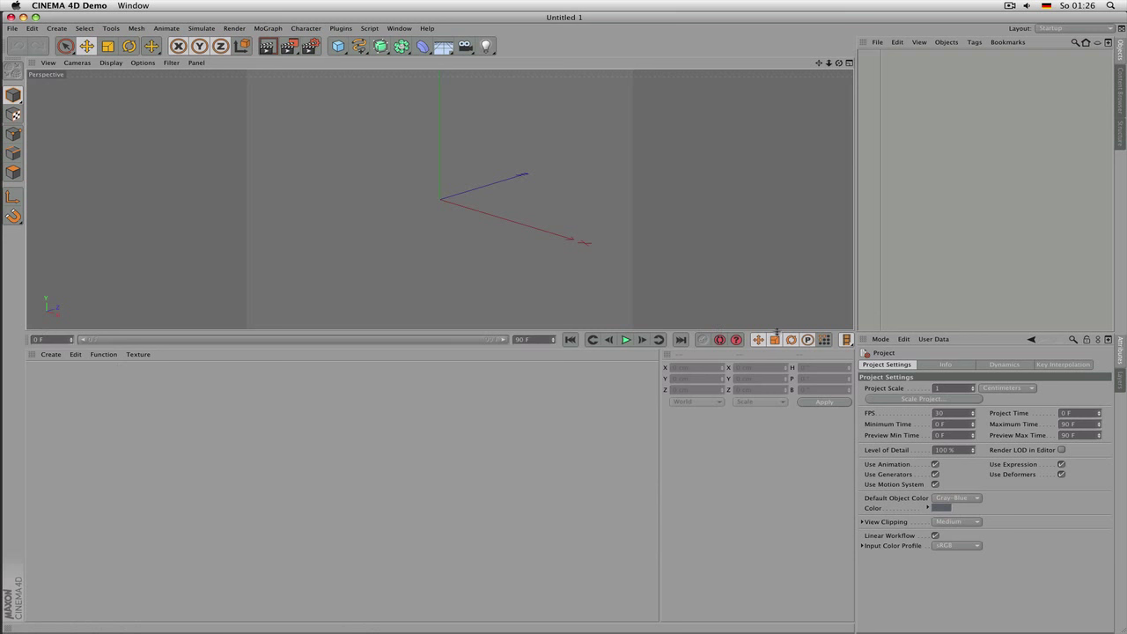
{"action": "right_click", "coordinate": [30, 344]}
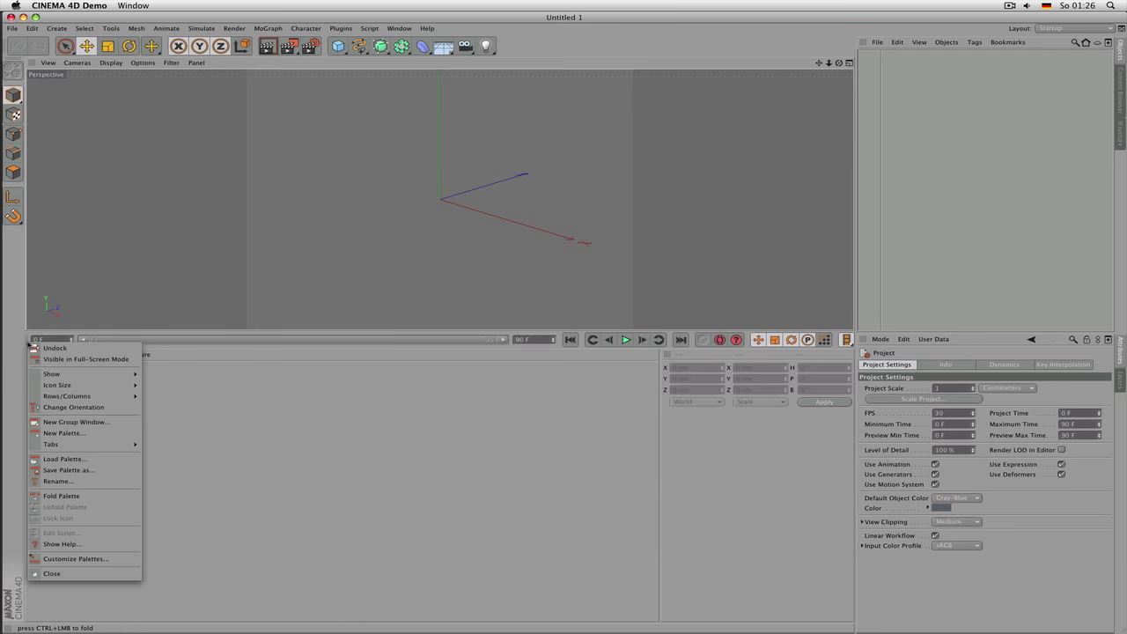
{"action": "left_click", "coordinate": [116, 577]}
{"action": "left_click_drag", "start_coordinate": [337, 339], "coordinate": [337, 551]}
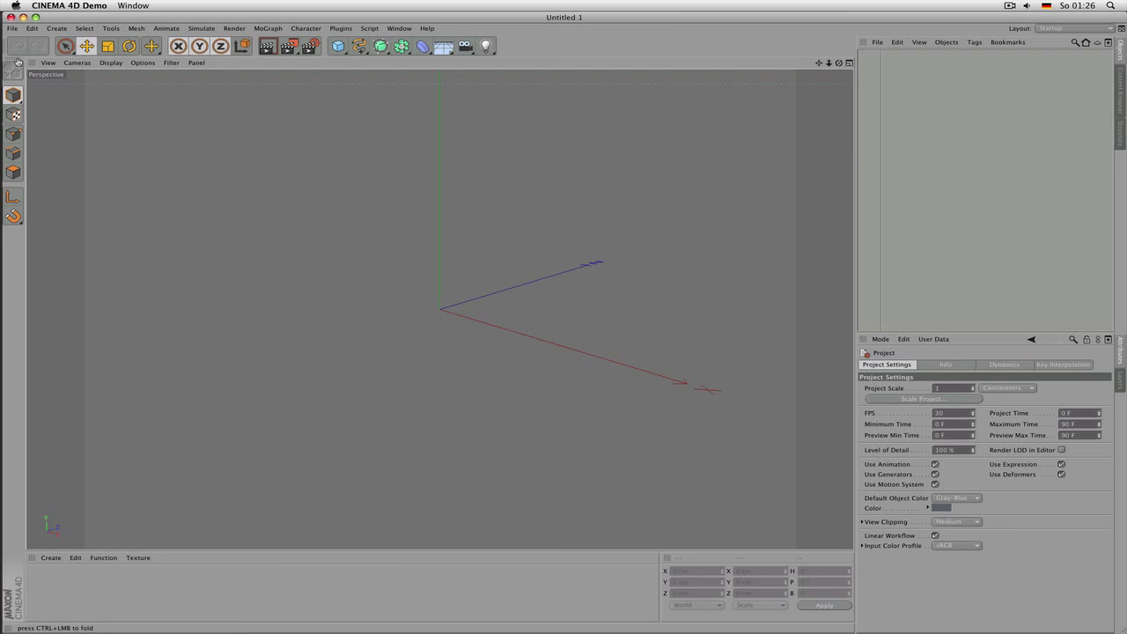
Step: Undock the left editing-modes palette and drag it to the middle of the viewport
{"action": "left_click", "coordinate": [18, 59]}
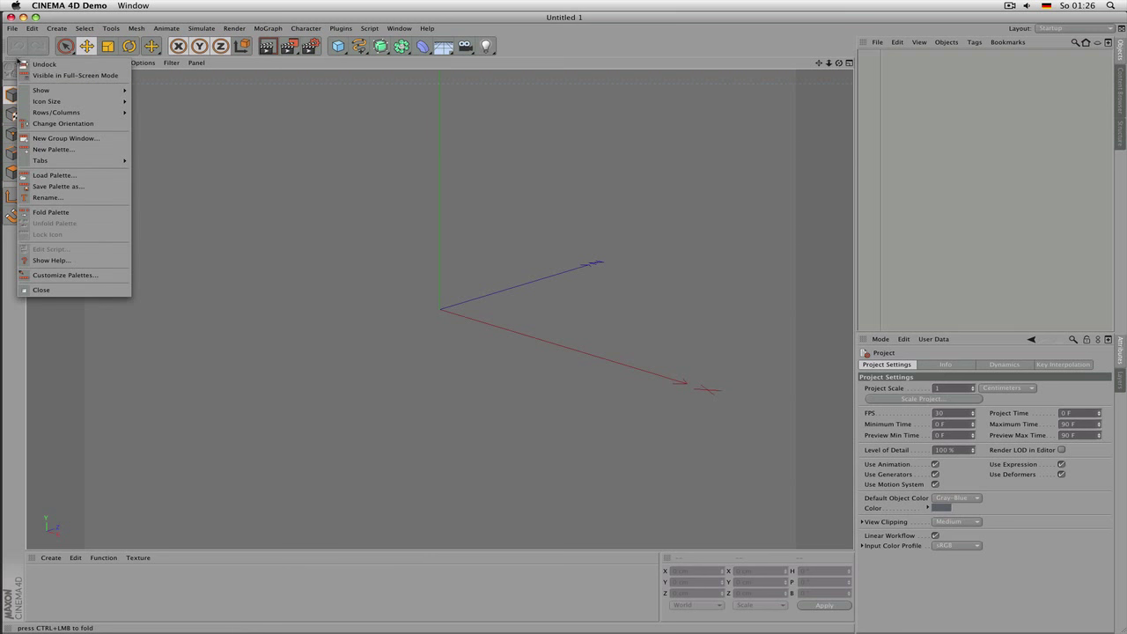
{"action": "left_click", "coordinate": [16, 64]}
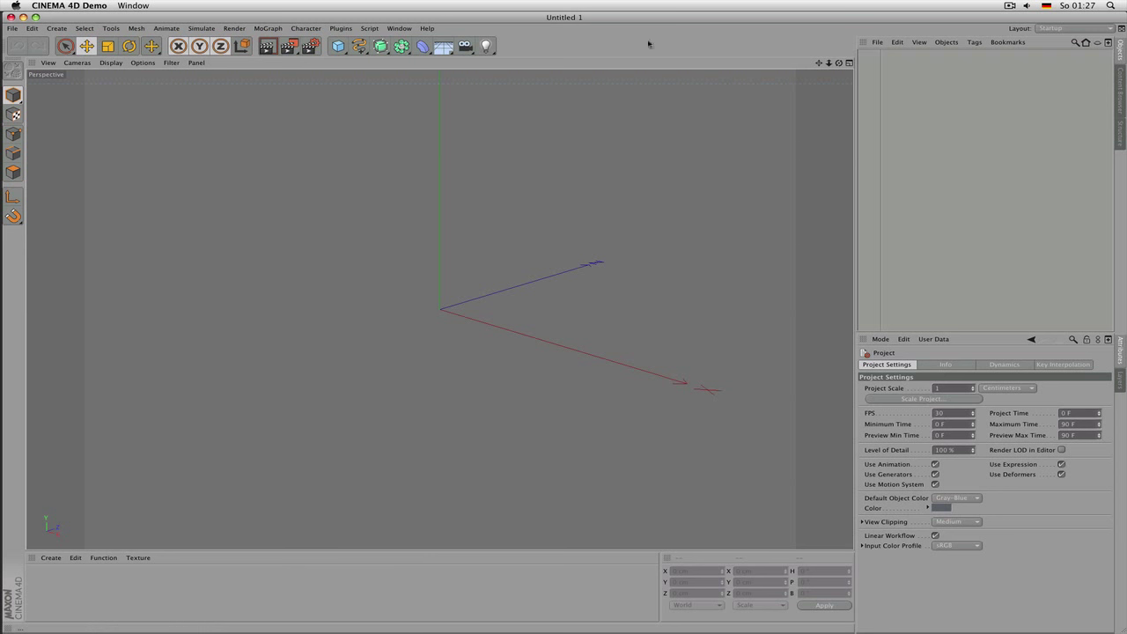
{"action": "right_click", "coordinate": [15, 62]}
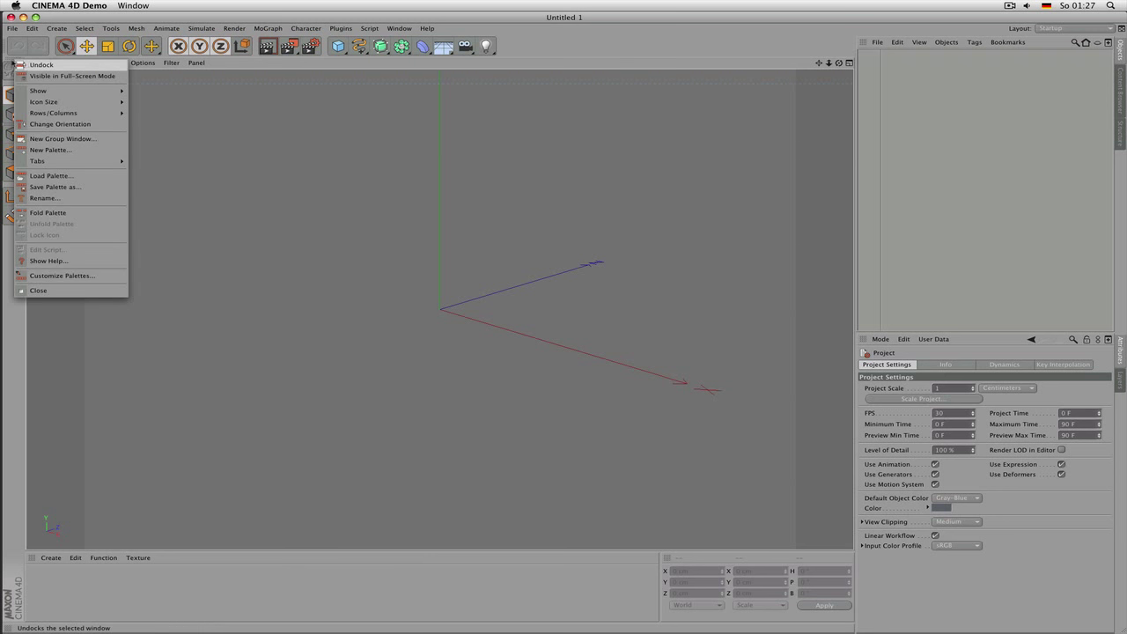
{"action": "left_click", "coordinate": [11, 60]}
{"action": "right_click", "coordinate": [11, 60]}
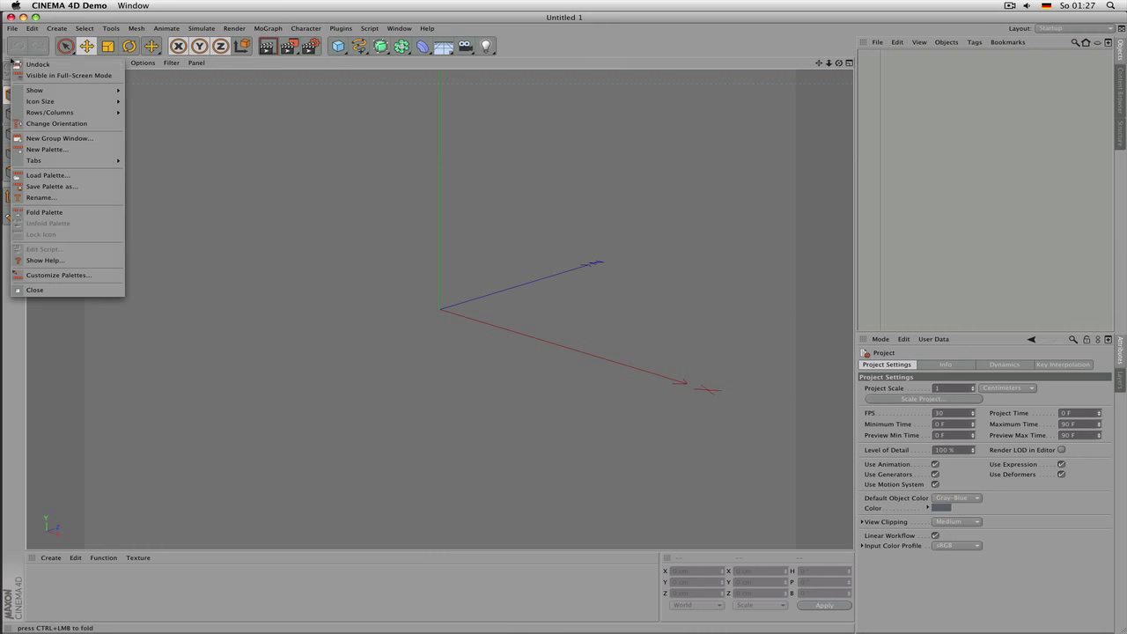
{"action": "left_click", "coordinate": [36, 65]}
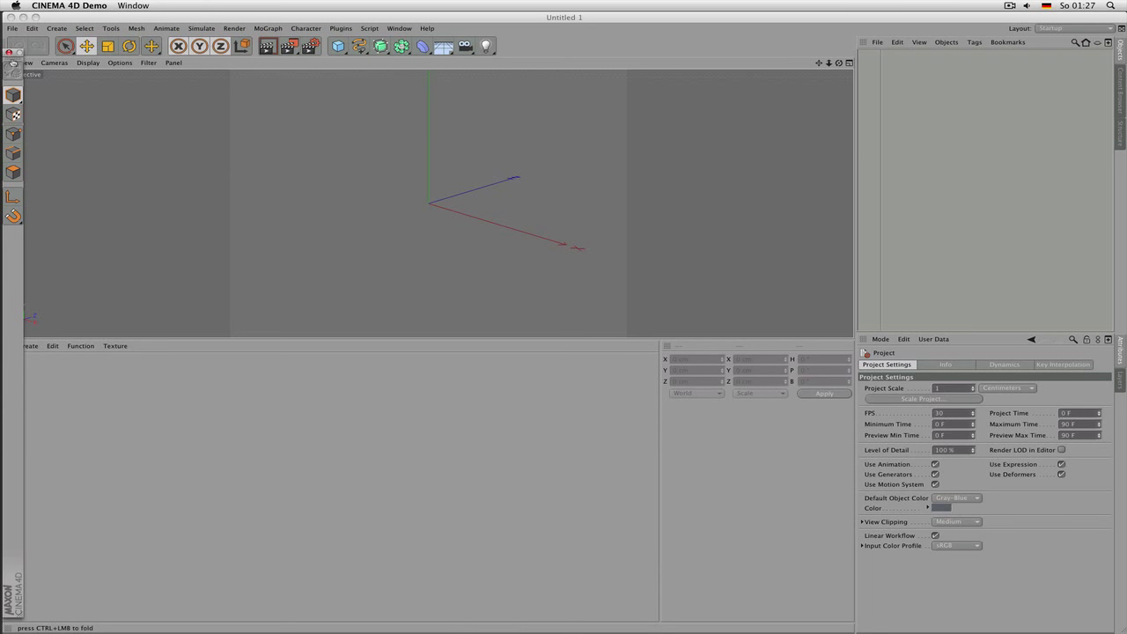
{"action": "left_click_drag", "start_coordinate": [6, 54], "coordinate": [390, 97]}
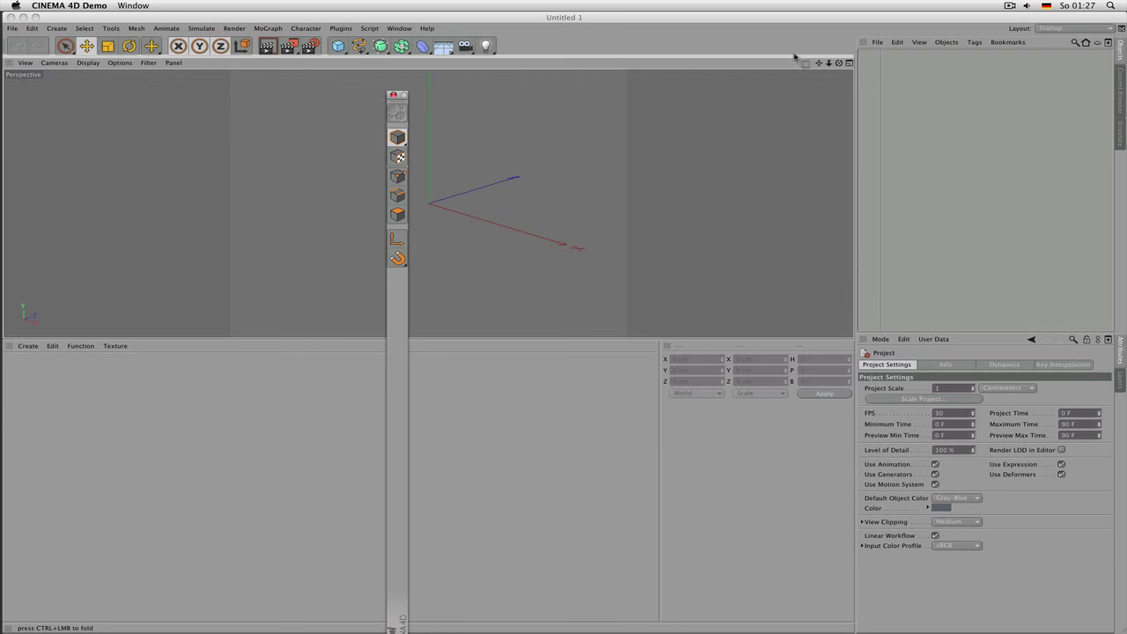
Step: Dock the modes palette in the top toolbar row, make it horizontal, and enlarge the viewport
{"action": "left_click_drag", "start_coordinate": [641, 59], "coordinate": [852, 50]}
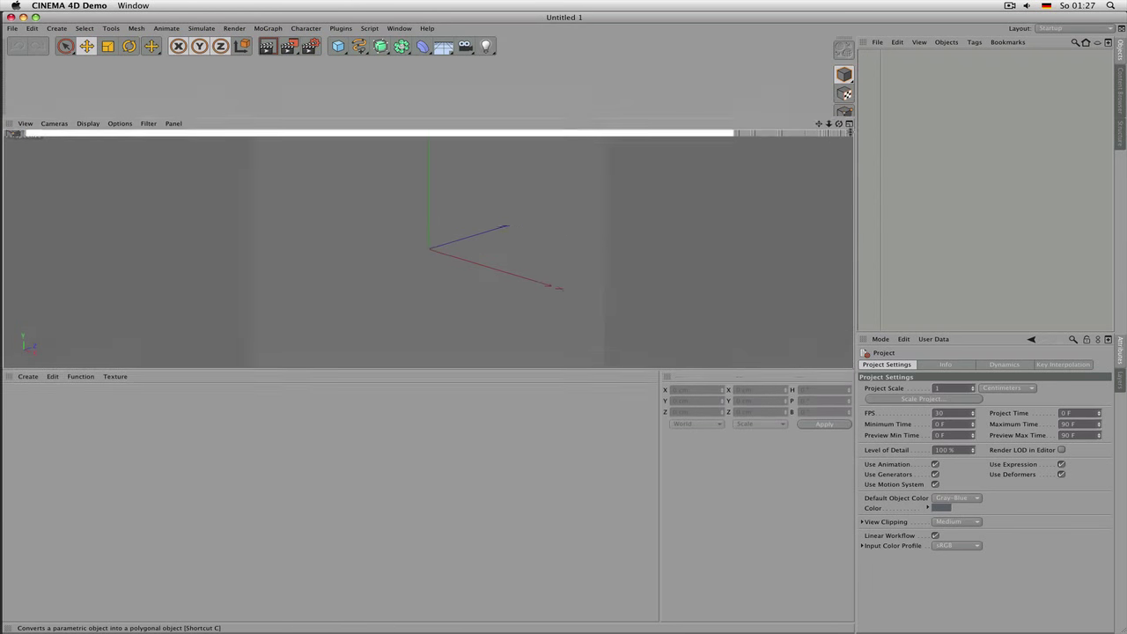
{"action": "right_click", "coordinate": [850, 44]}
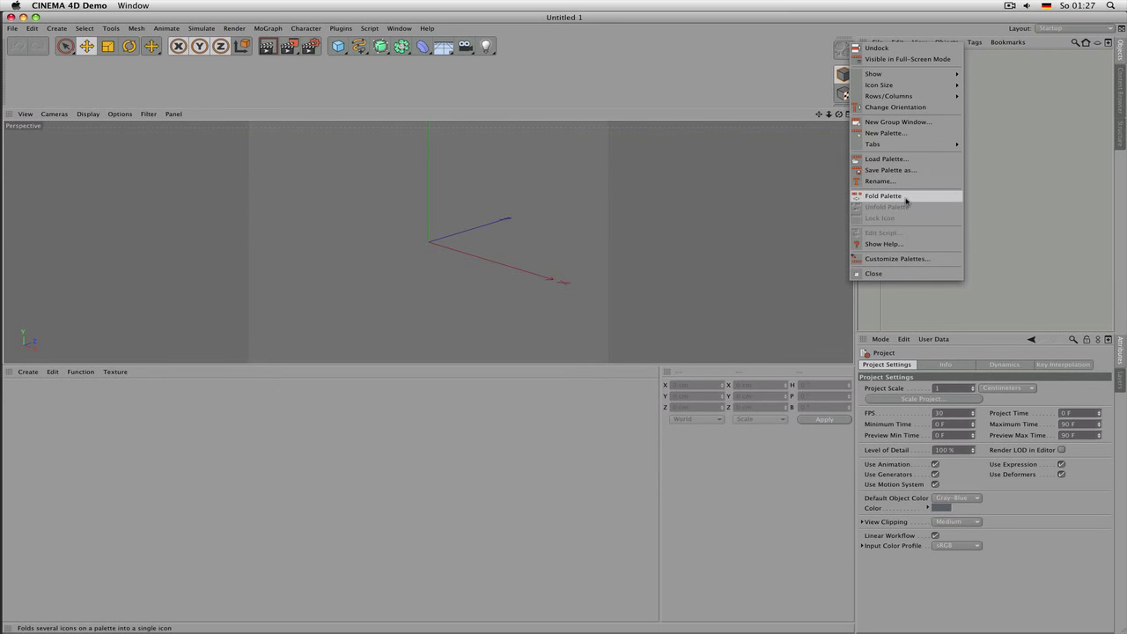
{"action": "left_click", "coordinate": [892, 107]}
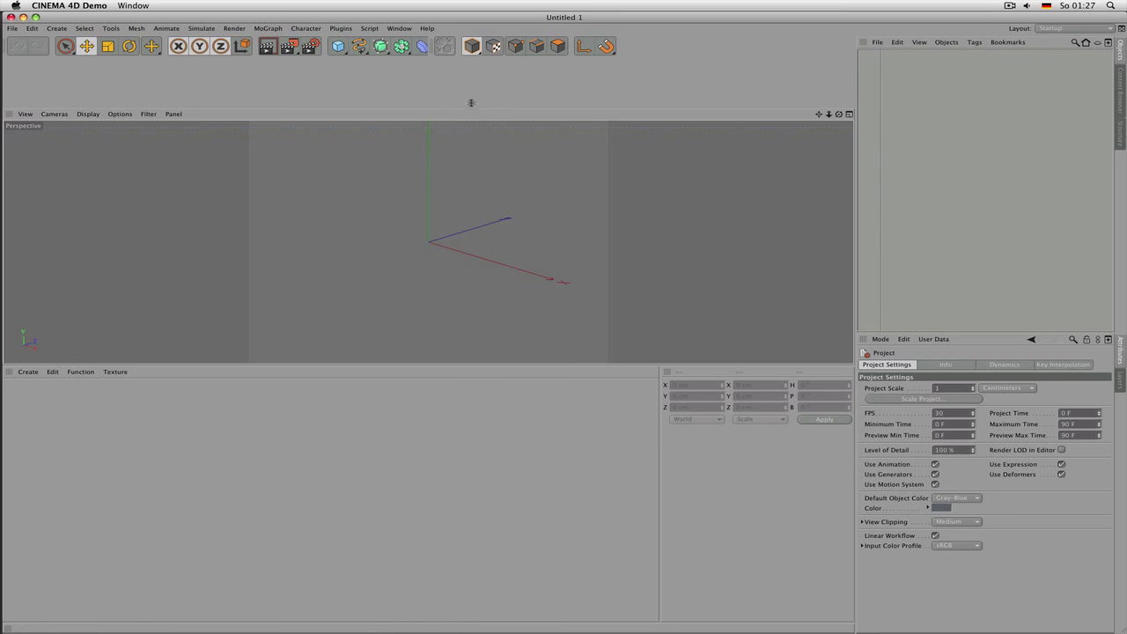
{"action": "left_click_drag", "start_coordinate": [468, 103], "coordinate": [476, 54]}
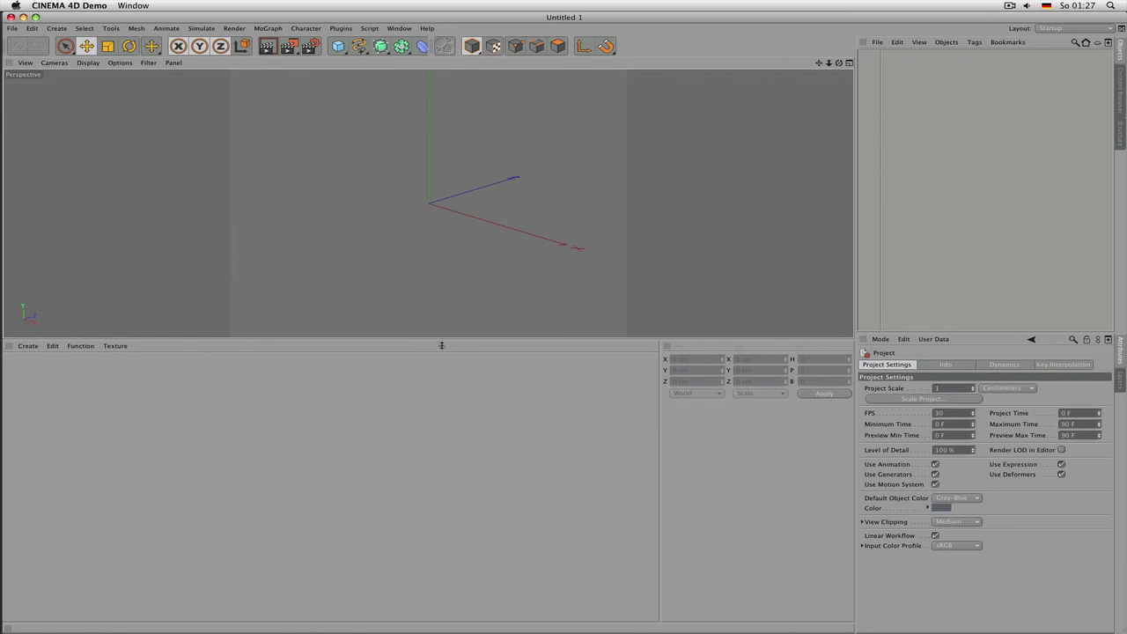
{"action": "left_click_drag", "start_coordinate": [443, 339], "coordinate": [458, 556]}
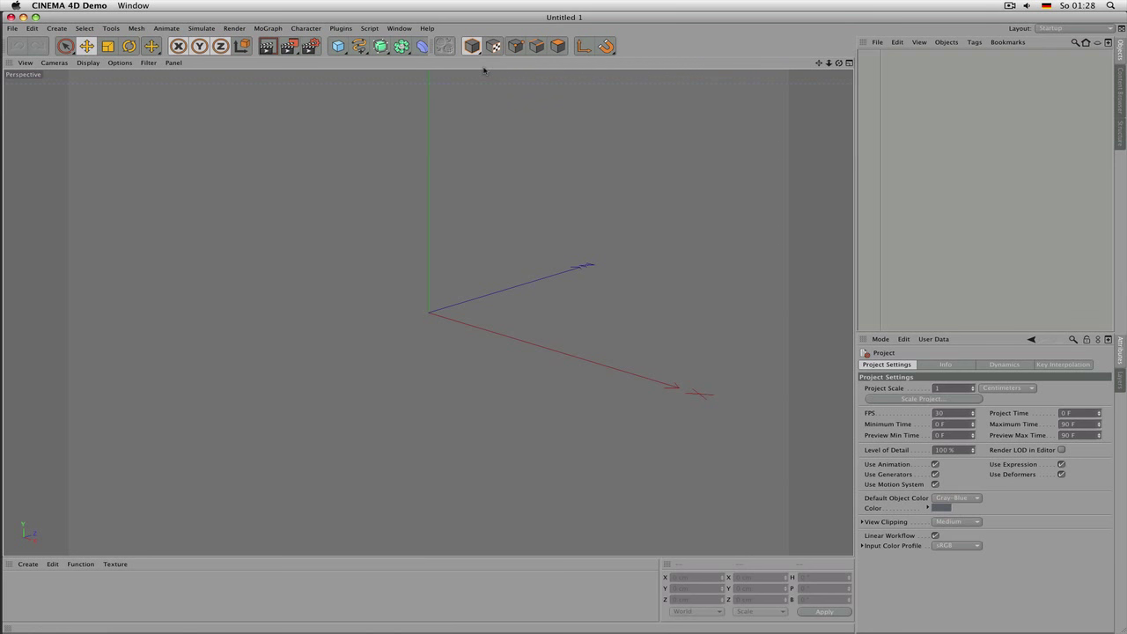
Step: Open and dismiss the Material Manager's panel options, then grab its grip to move it
{"action": "left_click", "coordinate": [8, 565]}
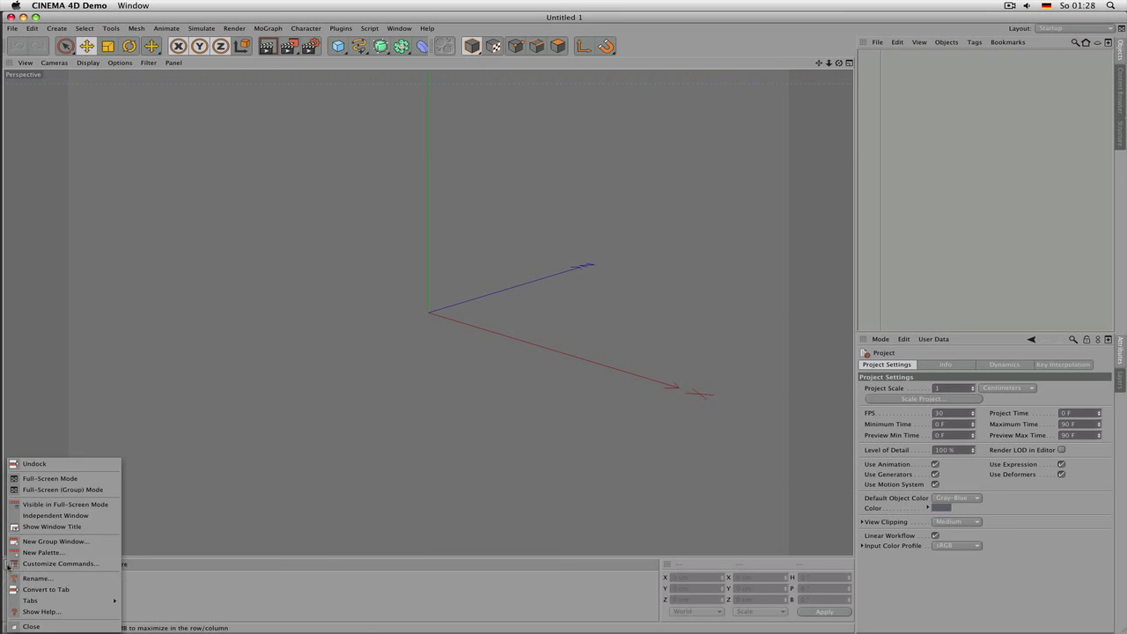
{"action": "left_click", "coordinate": [190, 579]}
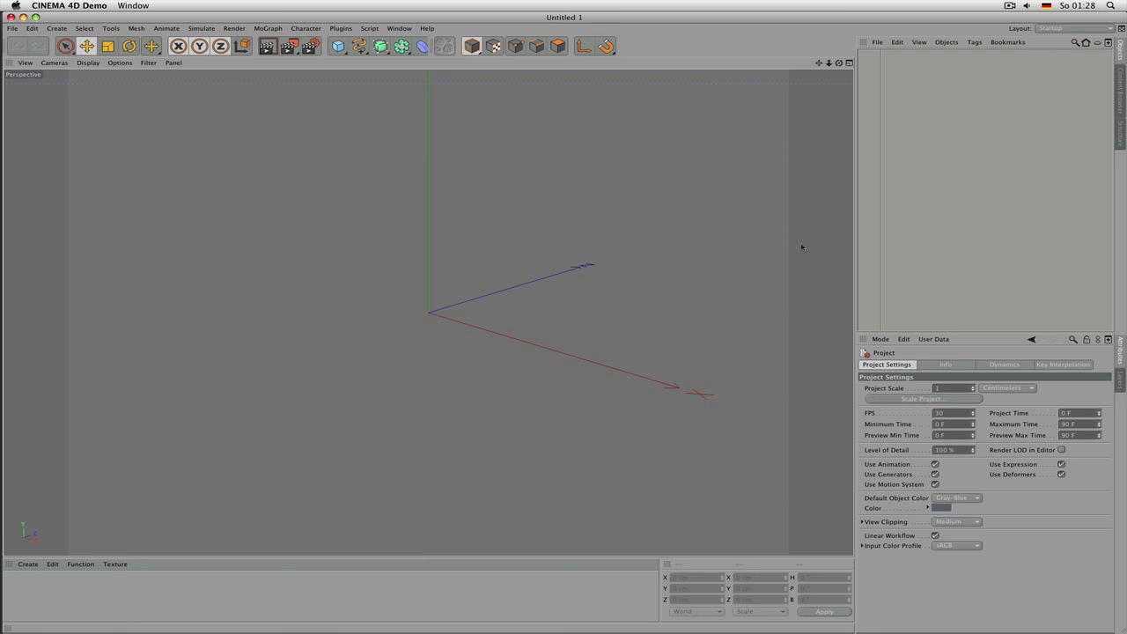
{"action": "left_click", "coordinate": [55, 584]}
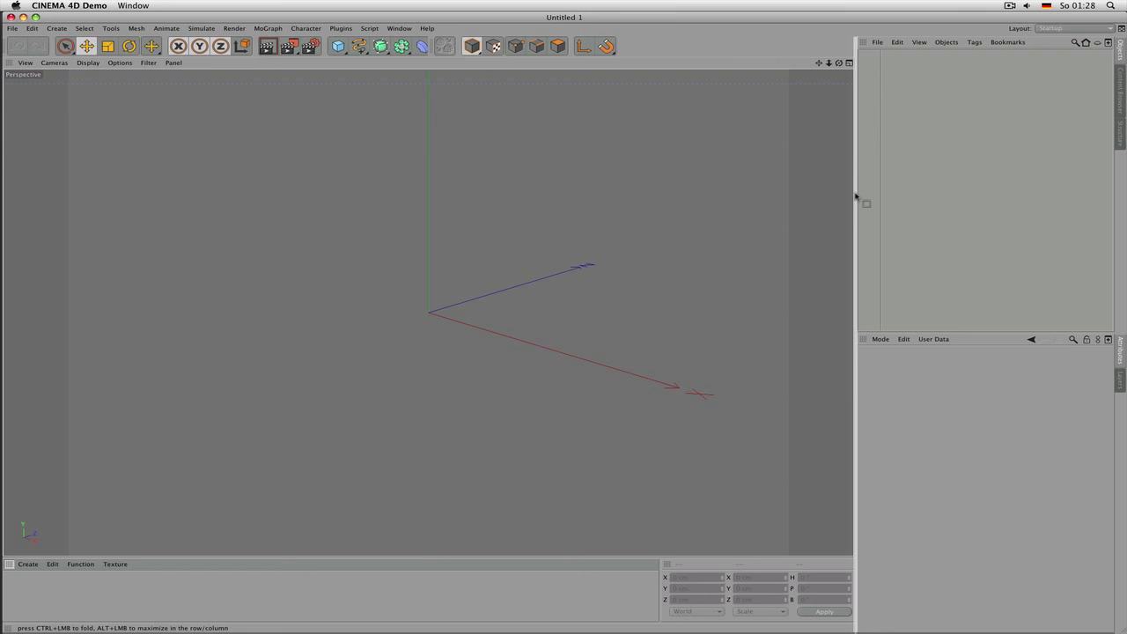
Step: Dock the Material Manager as a middle column, resize the dividers to widen the viewport, and add a default material
{"action": "left_click_drag", "start_coordinate": [855, 197], "coordinate": [854, 196]}
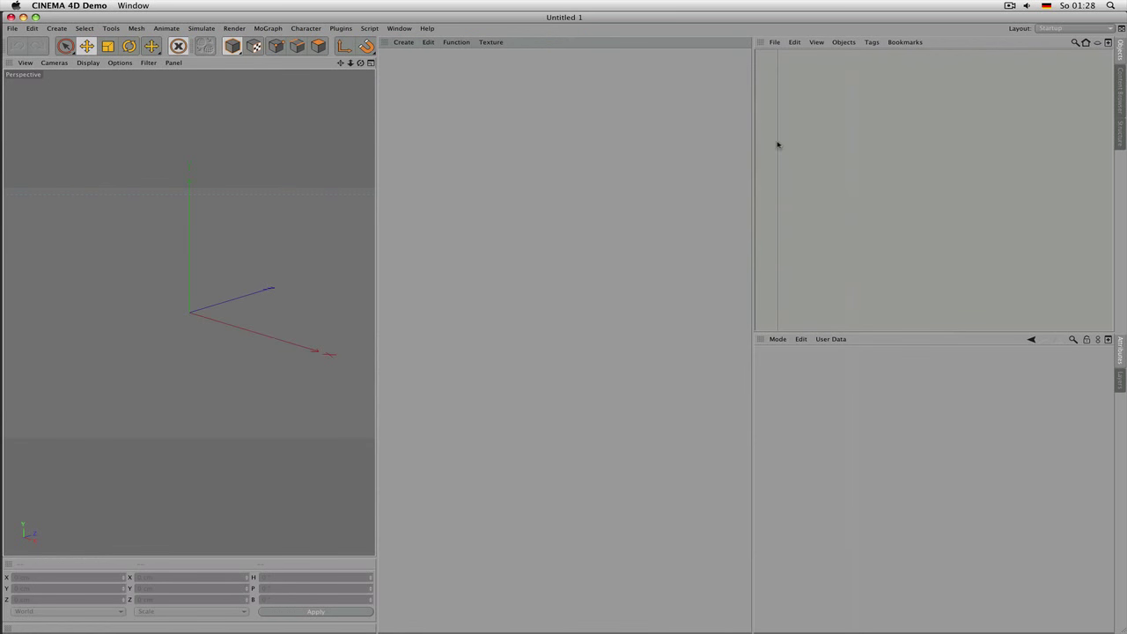
{"action": "left_click_drag", "start_coordinate": [752, 140], "coordinate": [835, 146]}
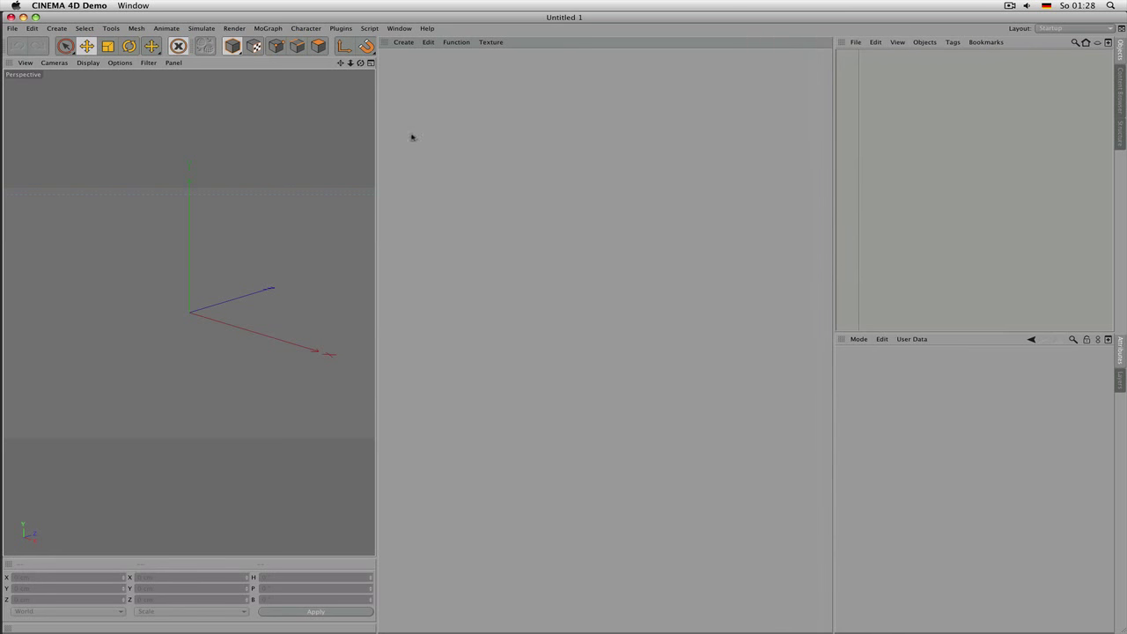
{"action": "left_click_drag", "start_coordinate": [379, 139], "coordinate": [750, 144]}
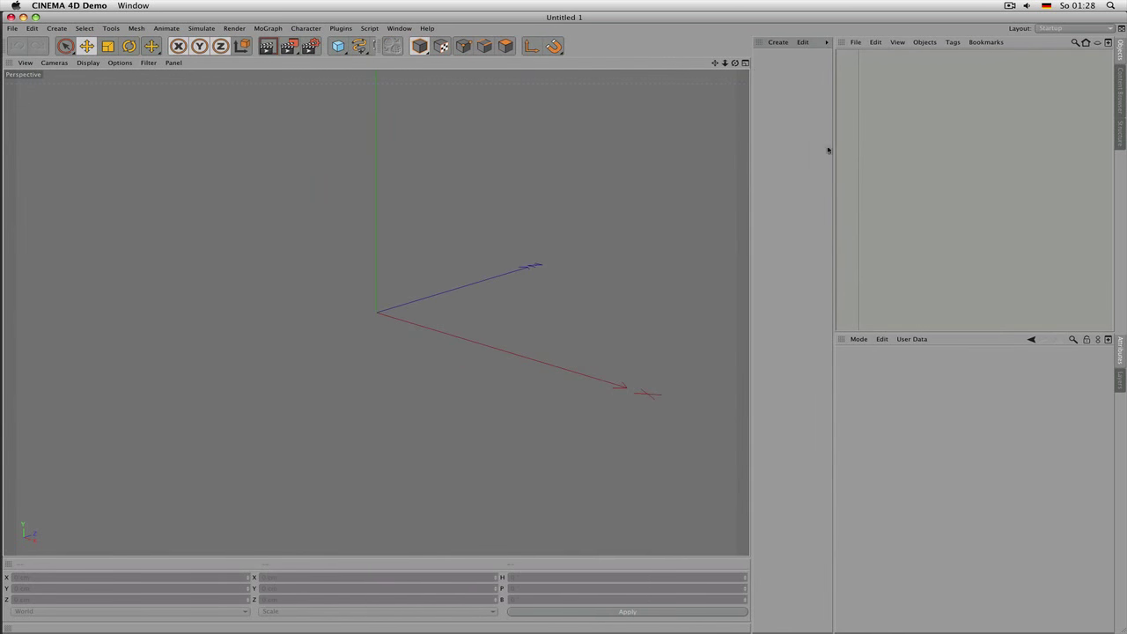
{"action": "left_click_drag", "start_coordinate": [833, 148], "coordinate": [896, 157]}
{"action": "left_click_drag", "start_coordinate": [750, 192], "coordinate": [777, 194]}
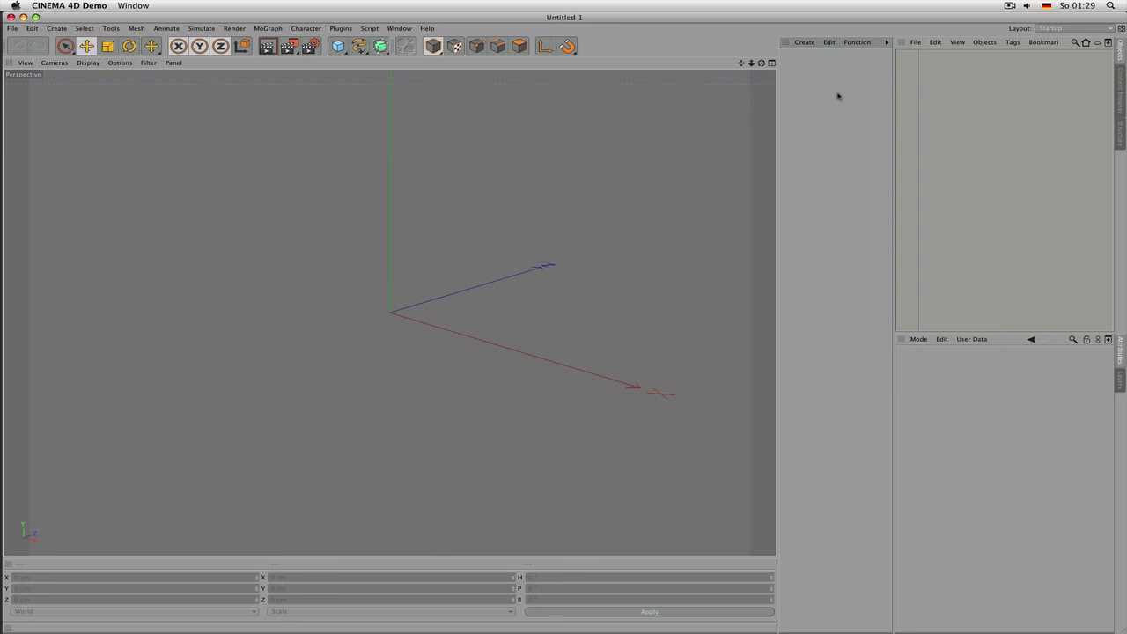
{"action": "double_click", "coordinate": [834, 157]}
Step: Add more default materials up to Mat.5 and nudge the viewport edge slightly wider
{"action": "double_click", "coordinate": [839, 183]}
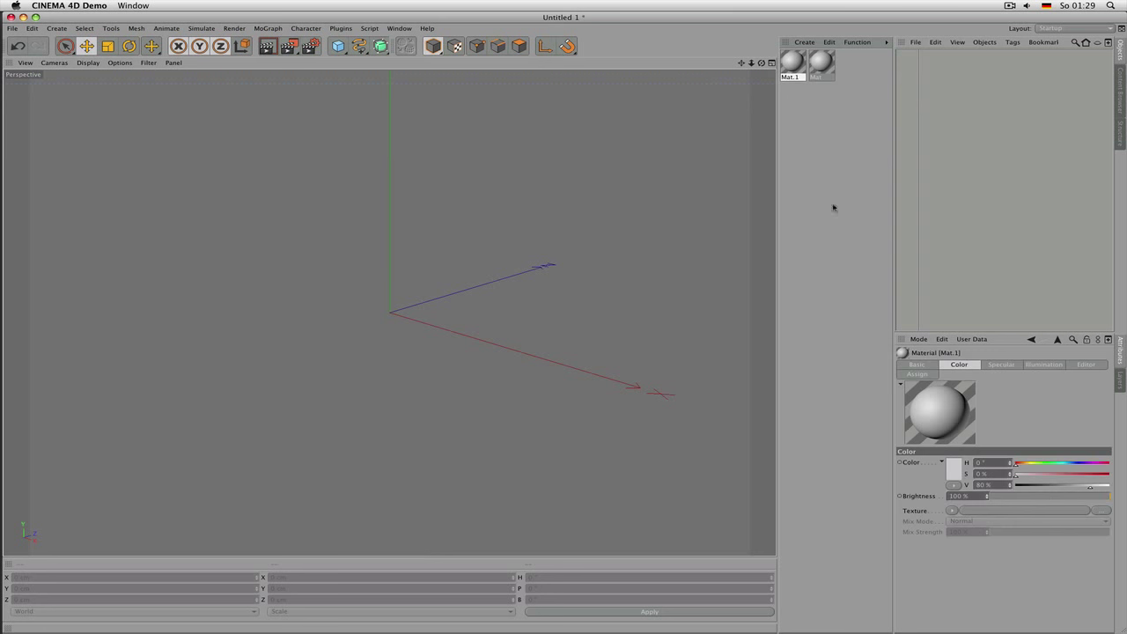
{"action": "double_click", "coordinate": [820, 240]}
{"action": "double_click", "coordinate": [818, 252]}
{"action": "double_click", "coordinate": [820, 262]}
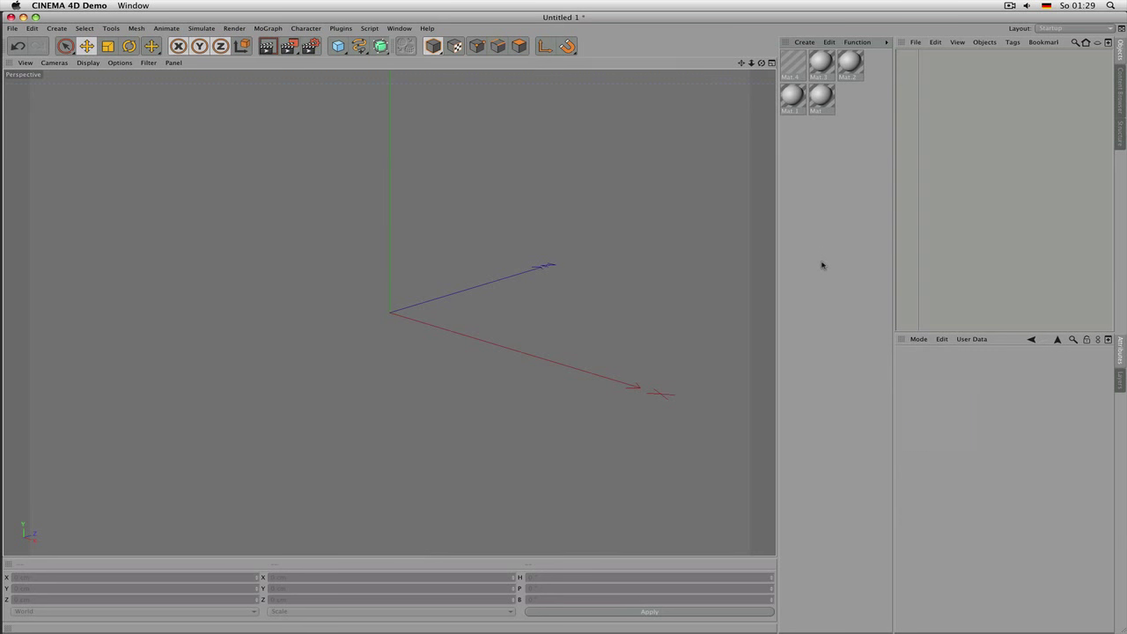
{"action": "double_click", "coordinate": [861, 238]}
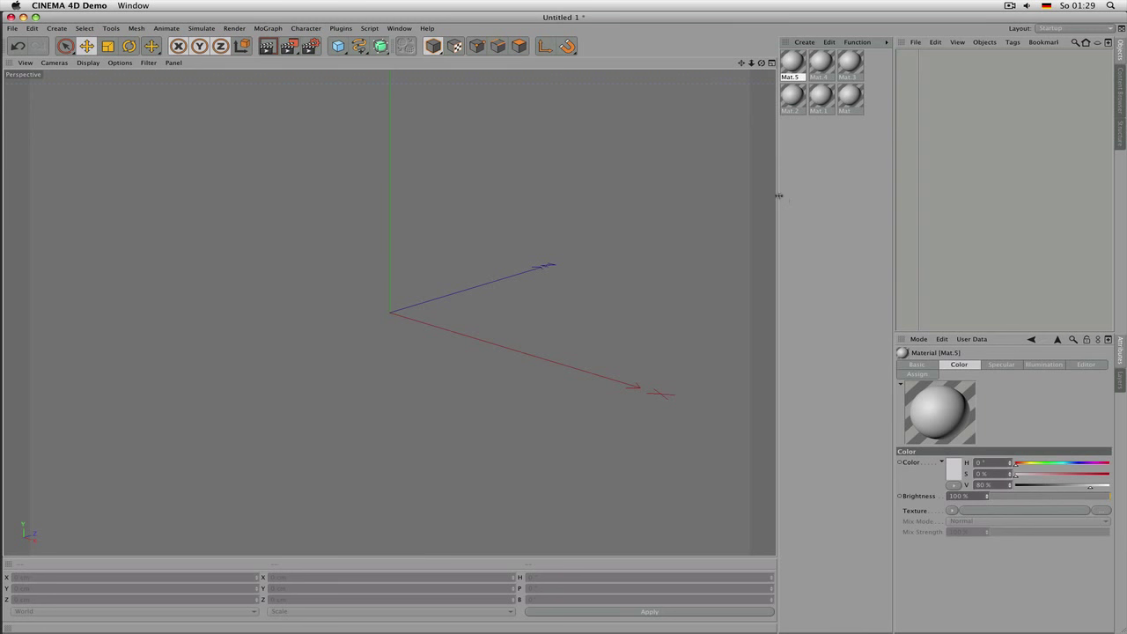
{"action": "left_click_drag", "start_coordinate": [778, 196], "coordinate": [782, 196]}
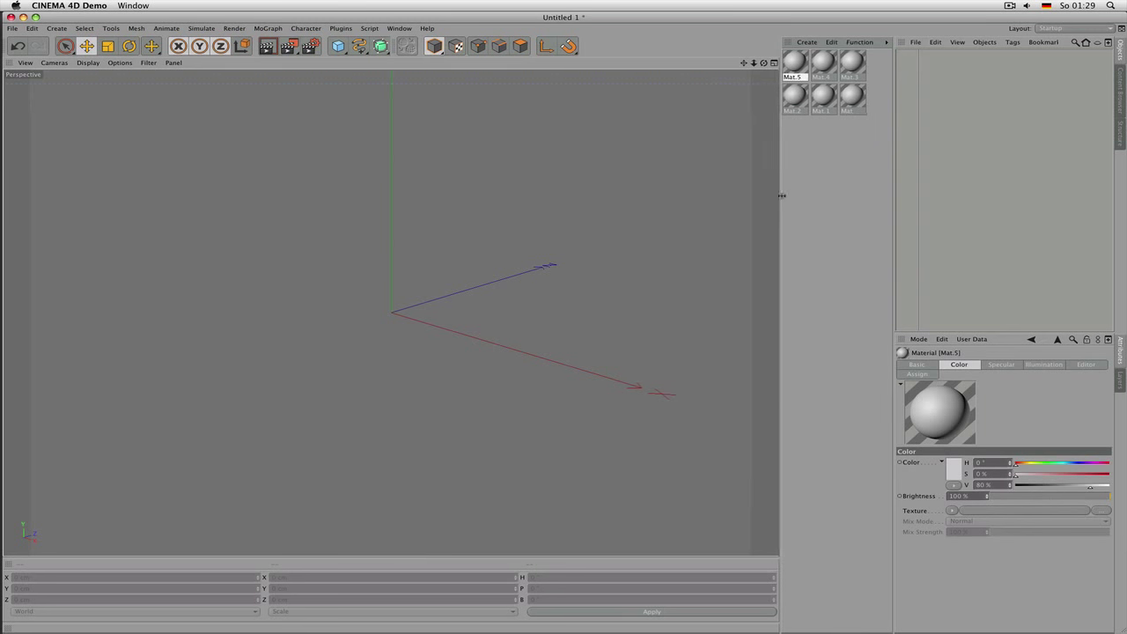
Step: Rename Mat.5 to 'concrete building a'
{"action": "double_click", "coordinate": [796, 77]}
{"action": "key", "text": "BackSpace"}
{"action": "type", "text": "con"}
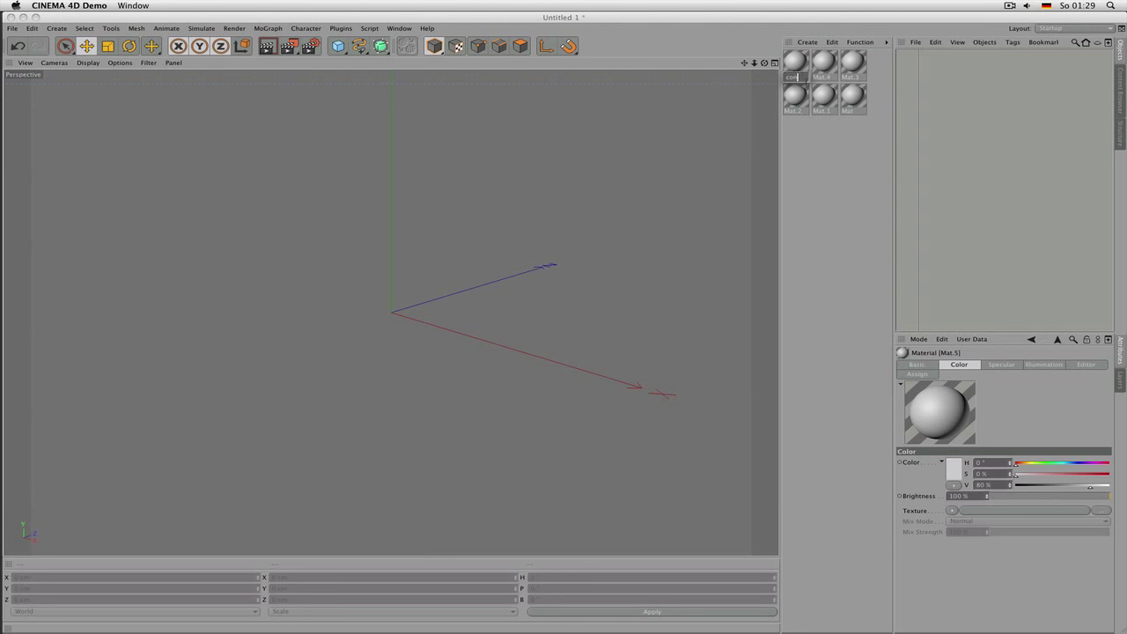
{"action": "type", "text": "cre"}
{"action": "type", "text": "te building a"}
{"action": "key", "text": "Return"}
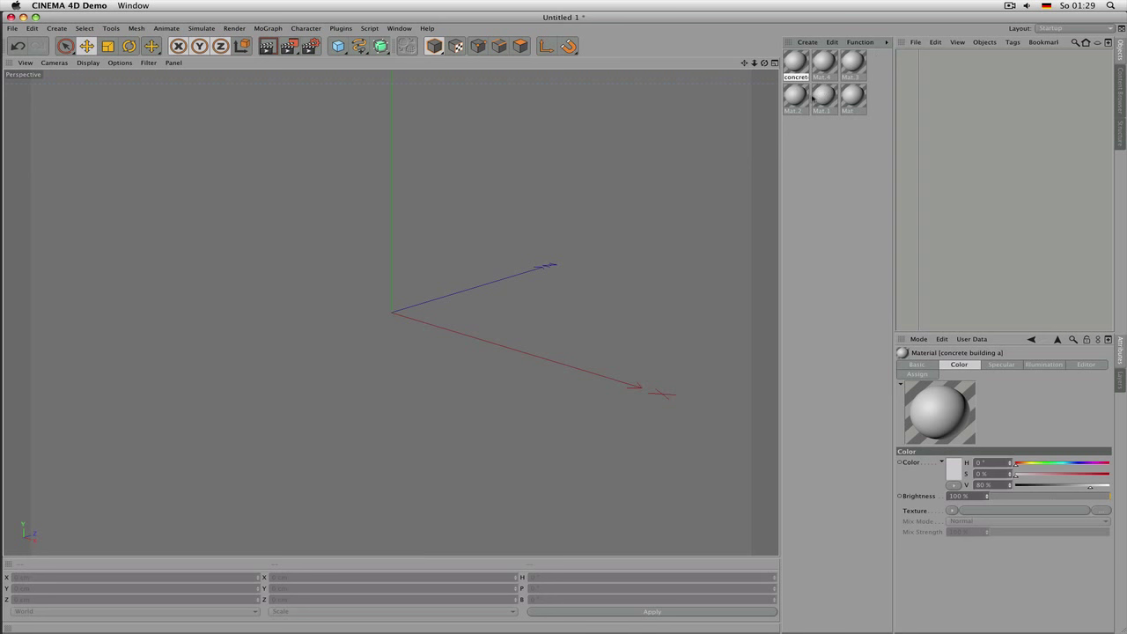
Step: Switch the Material Manager to show materials as a list
{"action": "left_click", "coordinate": [861, 43]}
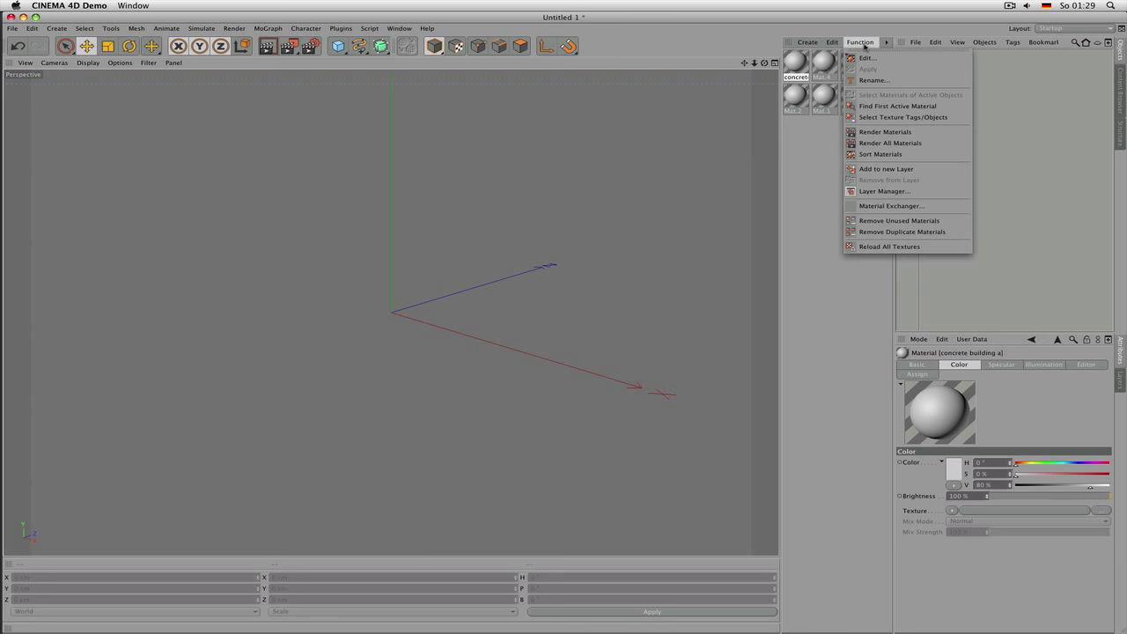
{"action": "left_click", "coordinate": [865, 46]}
{"action": "left_click", "coordinate": [875, 43]}
{"action": "mouse_move", "coordinate": [834, 44]}
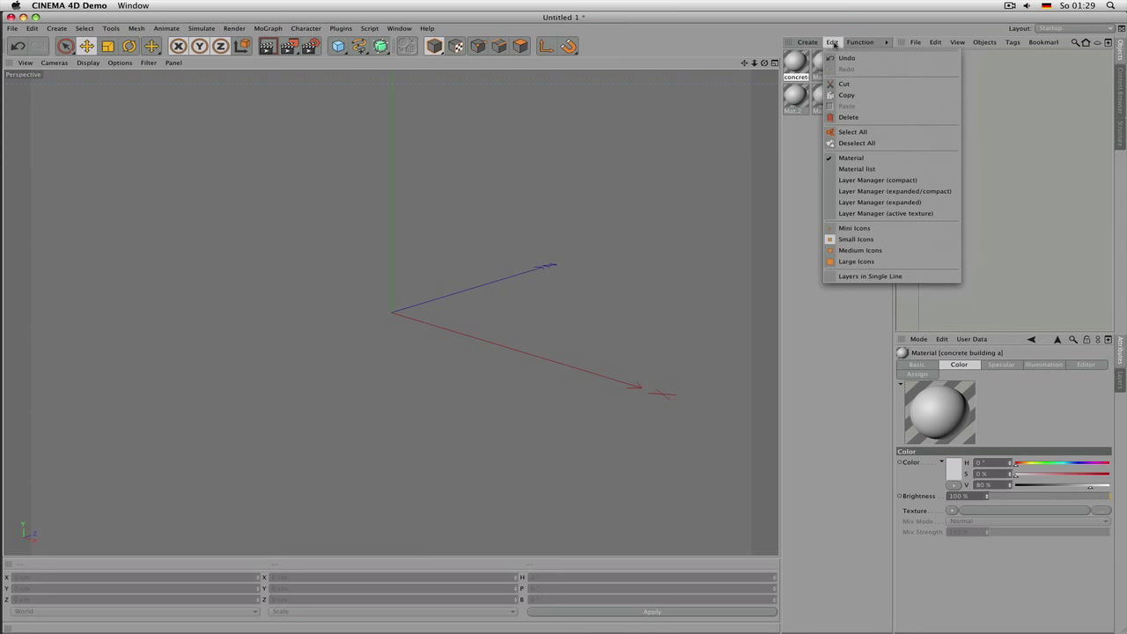
{"action": "left_click", "coordinate": [895, 168]}
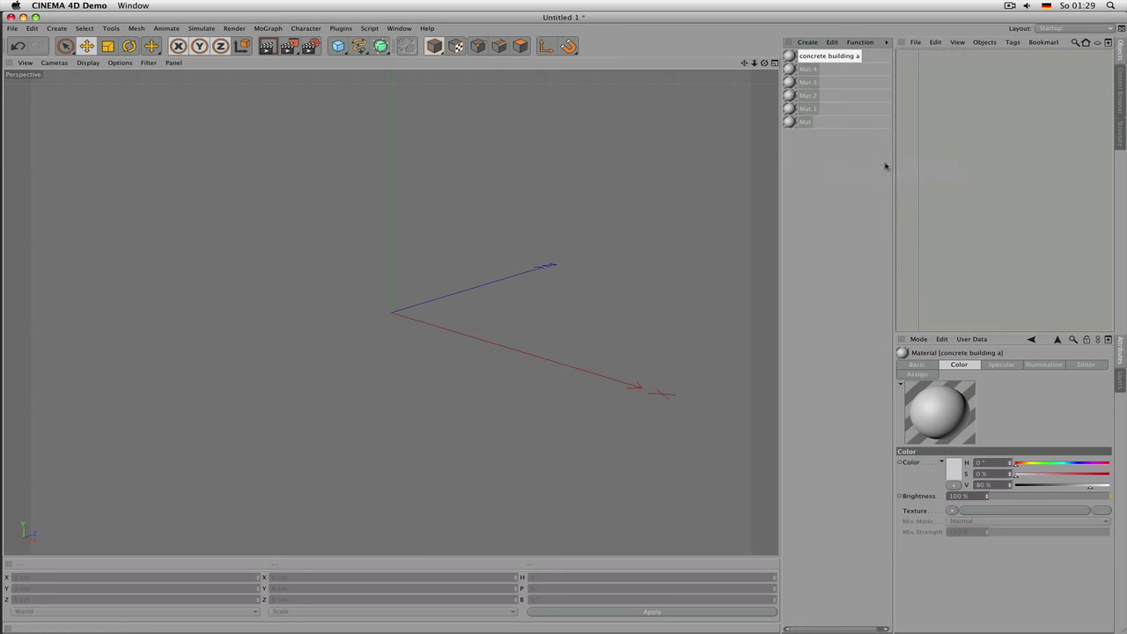
Step: Inspect the settings of Mat.4, Mat.3 and concrete building a
{"action": "left_click", "coordinate": [798, 71]}
{"action": "left_click", "coordinate": [797, 83]}
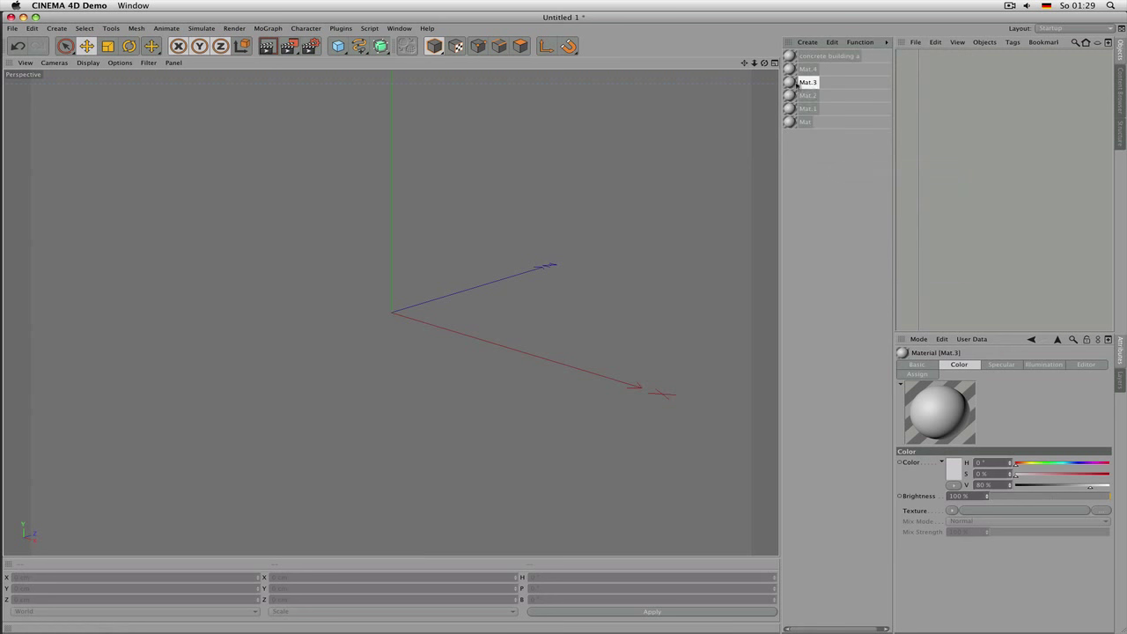
{"action": "left_click", "coordinate": [798, 70]}
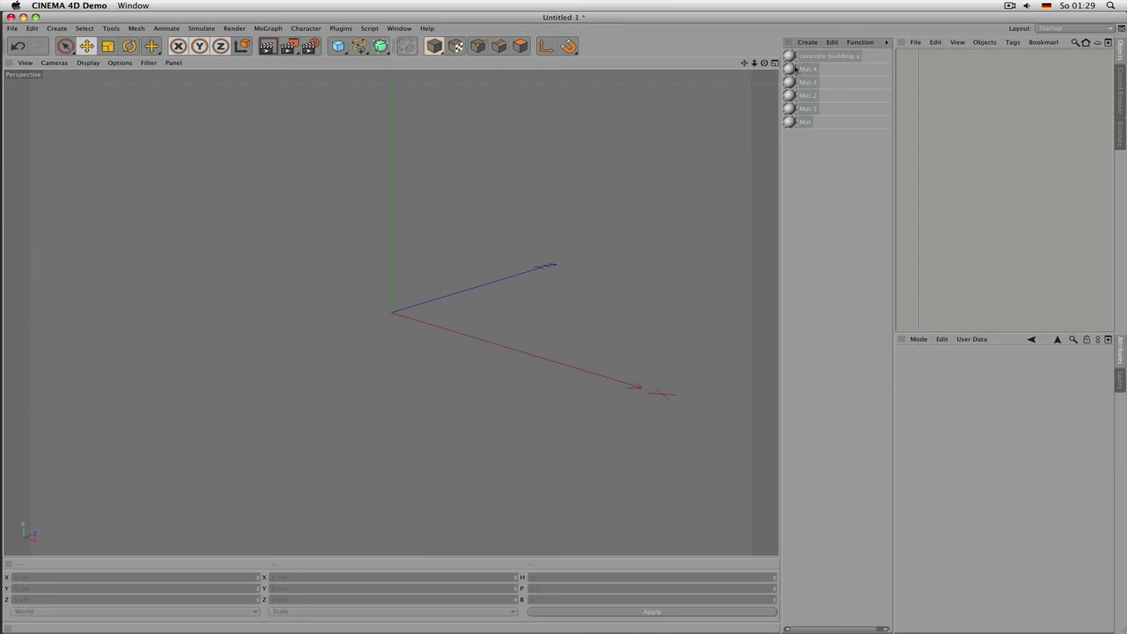
{"action": "left_click", "coordinate": [797, 57]}
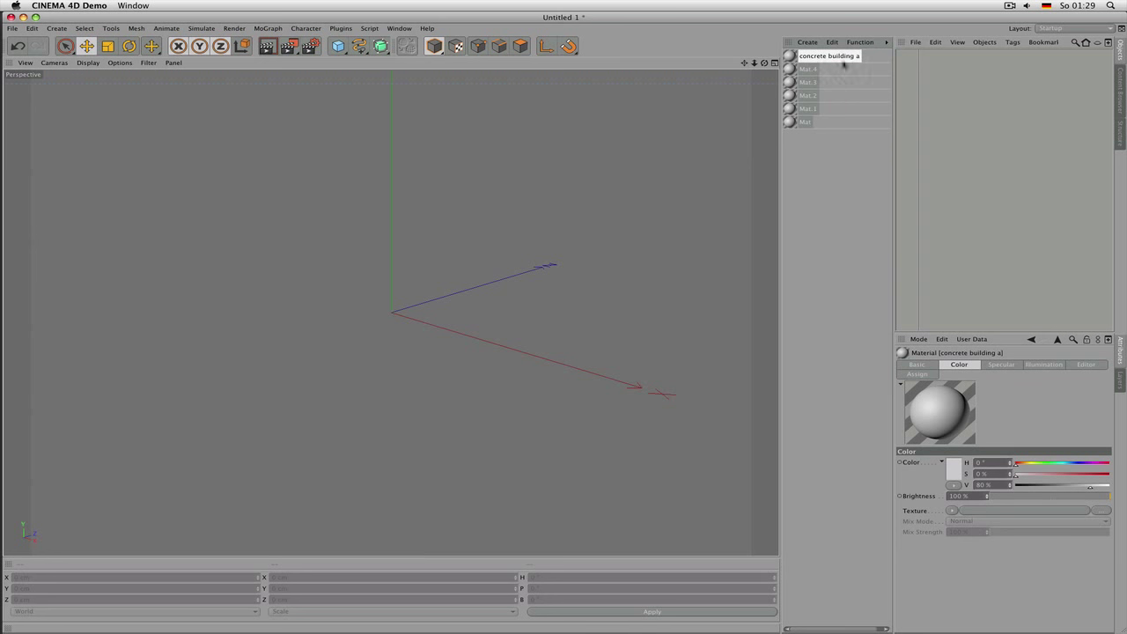
Step: Rename Mat.4 to a placeholder name and view Mat.3's settings
{"action": "left_click", "coordinate": [811, 70]}
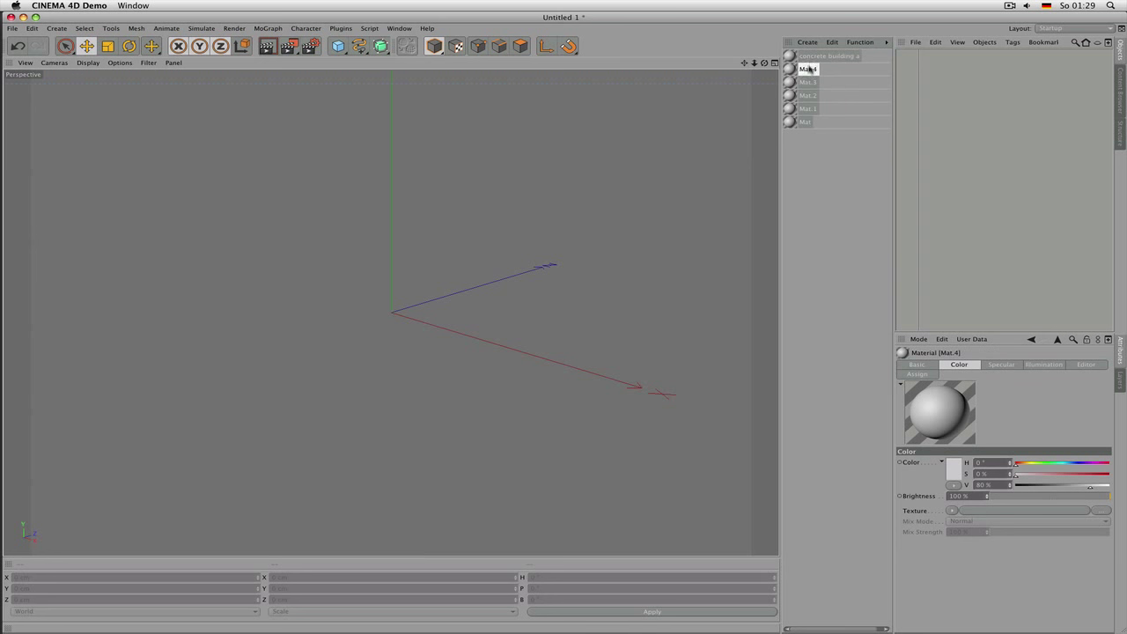
{"action": "type", "text": "vhzrt"}
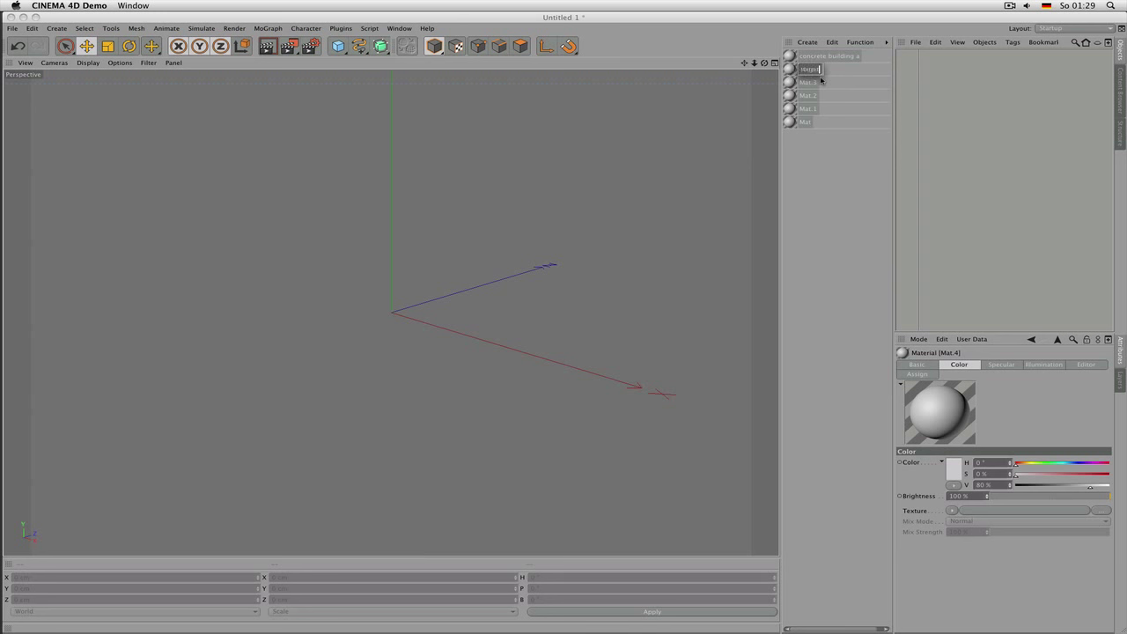
{"action": "key", "text": "Return"}
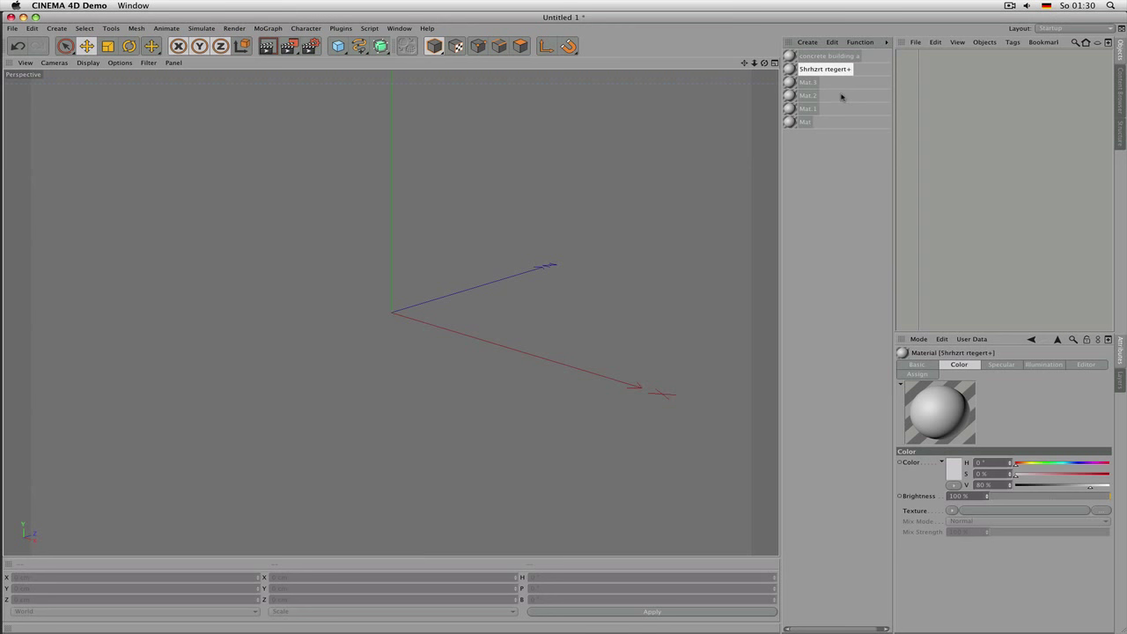
{"action": "left_click", "coordinate": [829, 109]}
{"action": "left_click", "coordinate": [819, 80]}
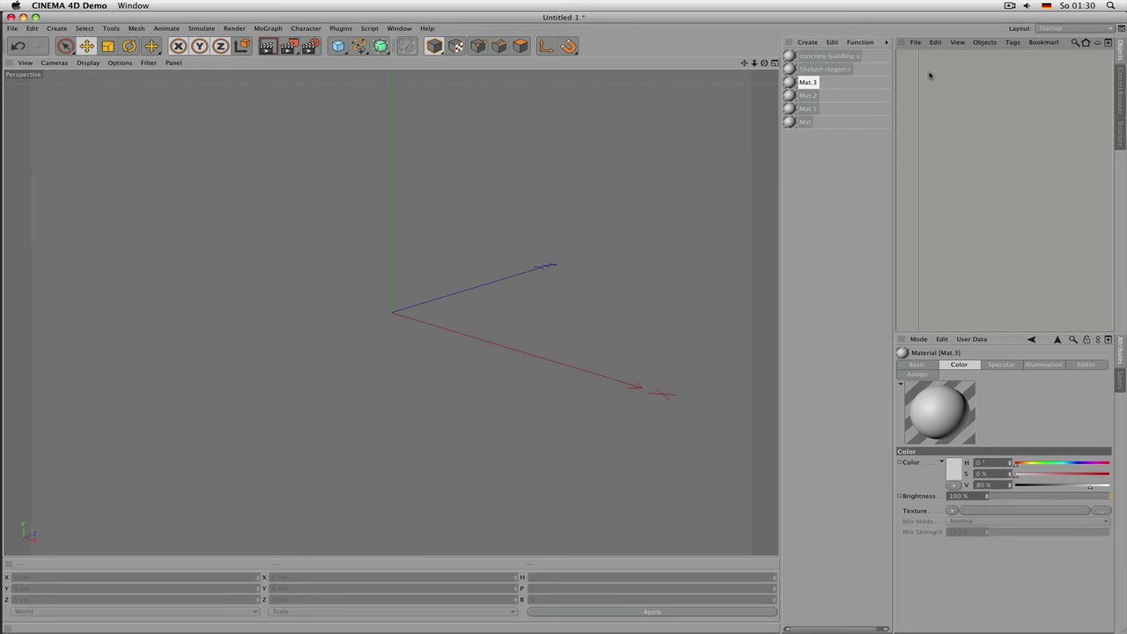
Step: Add a cube, flatten it to 28.567 cm deep, and apply concrete building a to it
{"action": "left_click", "coordinate": [338, 46]}
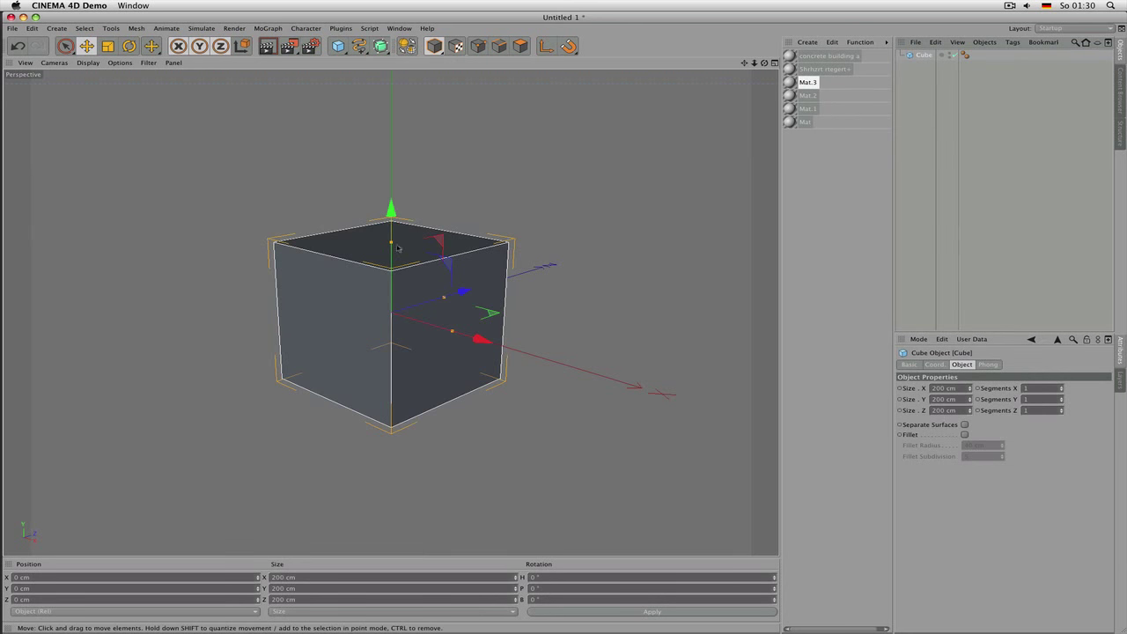
{"action": "left_click_drag", "start_coordinate": [443, 297], "coordinate": [396, 309]}
{"action": "left_click", "coordinate": [828, 58]}
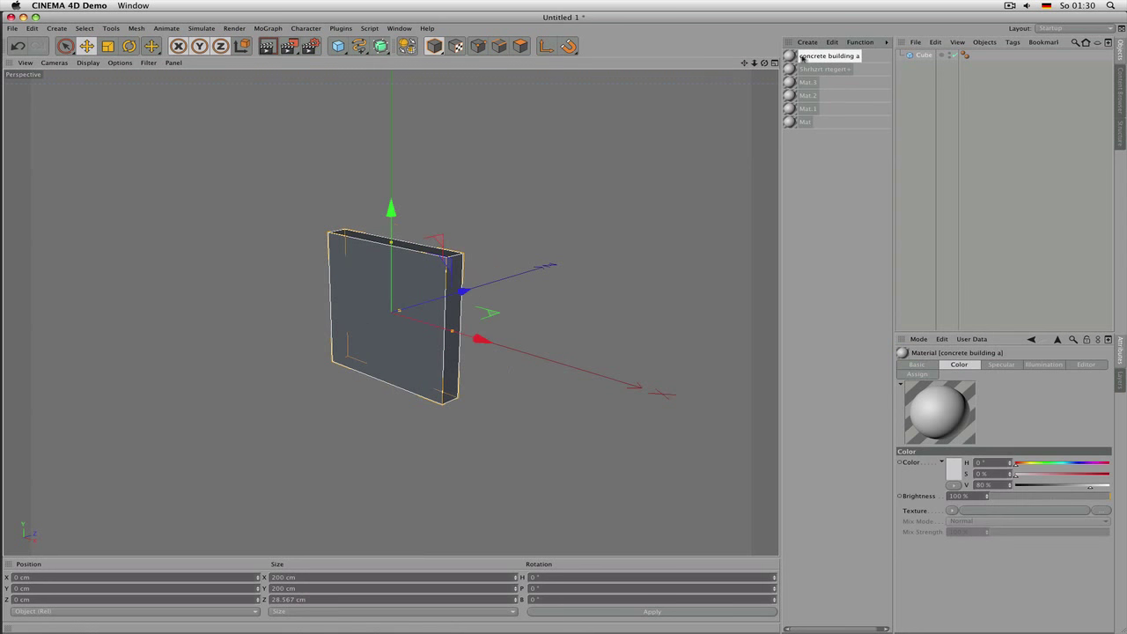
{"action": "left_click_drag", "start_coordinate": [796, 58], "coordinate": [919, 58]}
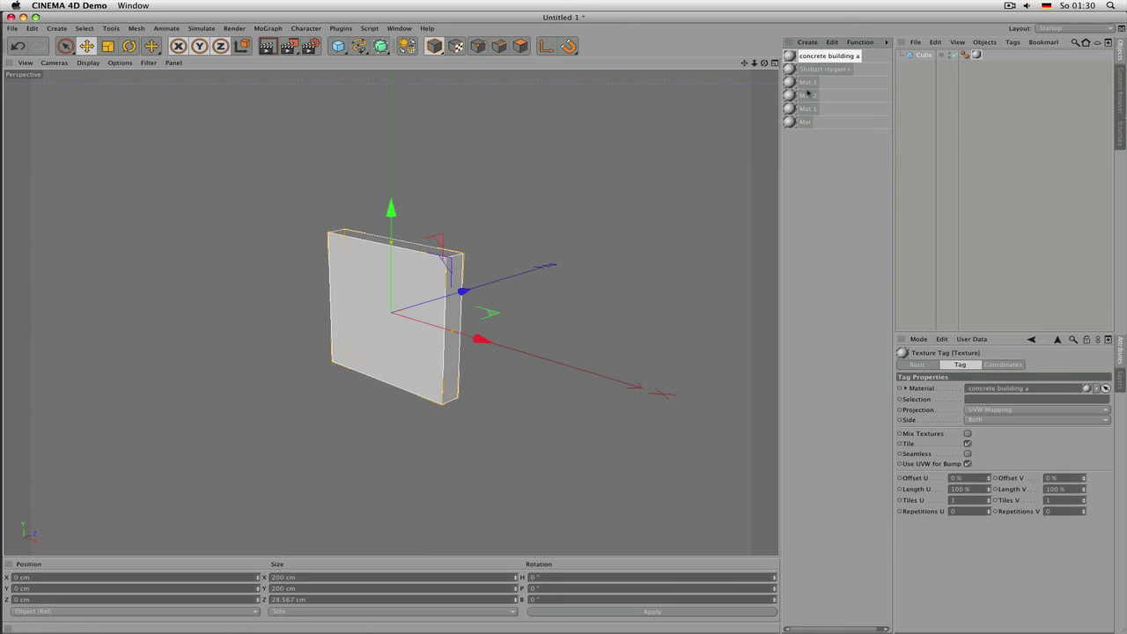
Step: Inspect the settings of Mat.3, Mat.2 and Mat.1
{"action": "left_click", "coordinate": [810, 82]}
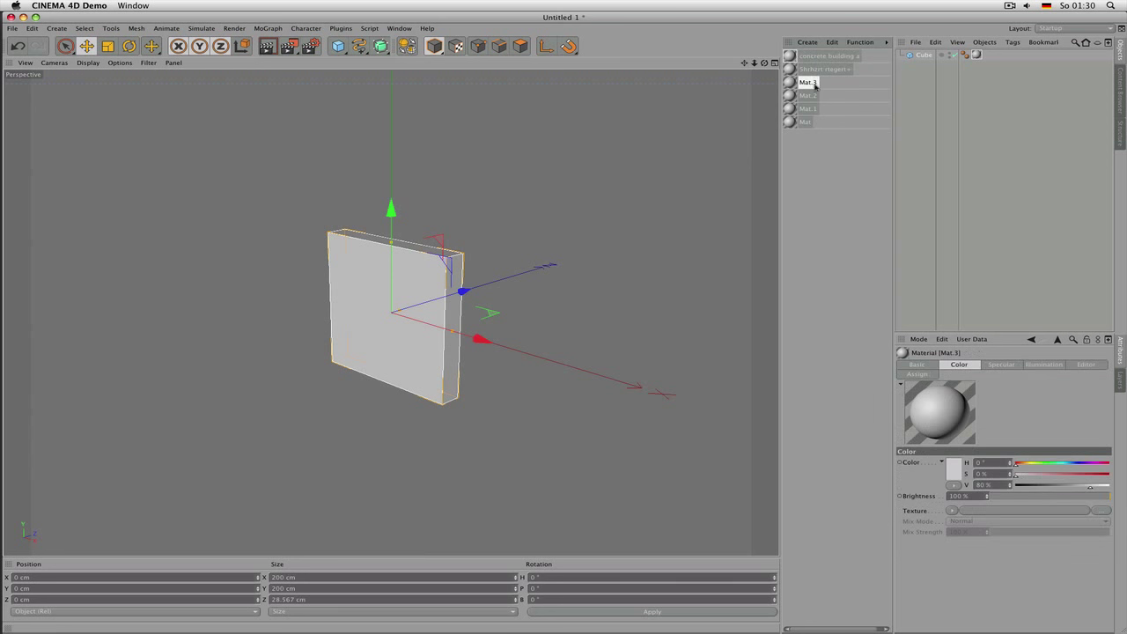
{"action": "left_click", "coordinate": [808, 97]}
{"action": "left_click", "coordinate": [806, 109]}
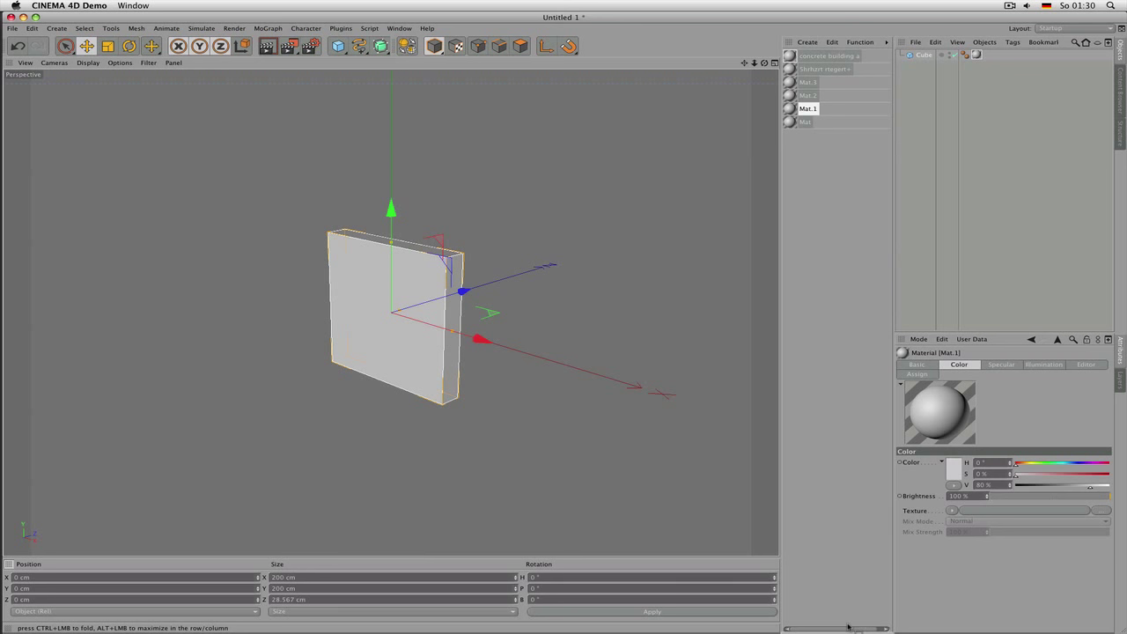
Step: Dock the Coordinate Manager at the bottom under the Attributes, widen the viewport, and pick up the material list
{"action": "left_click_drag", "start_coordinate": [940, 628], "coordinate": [944, 616]}
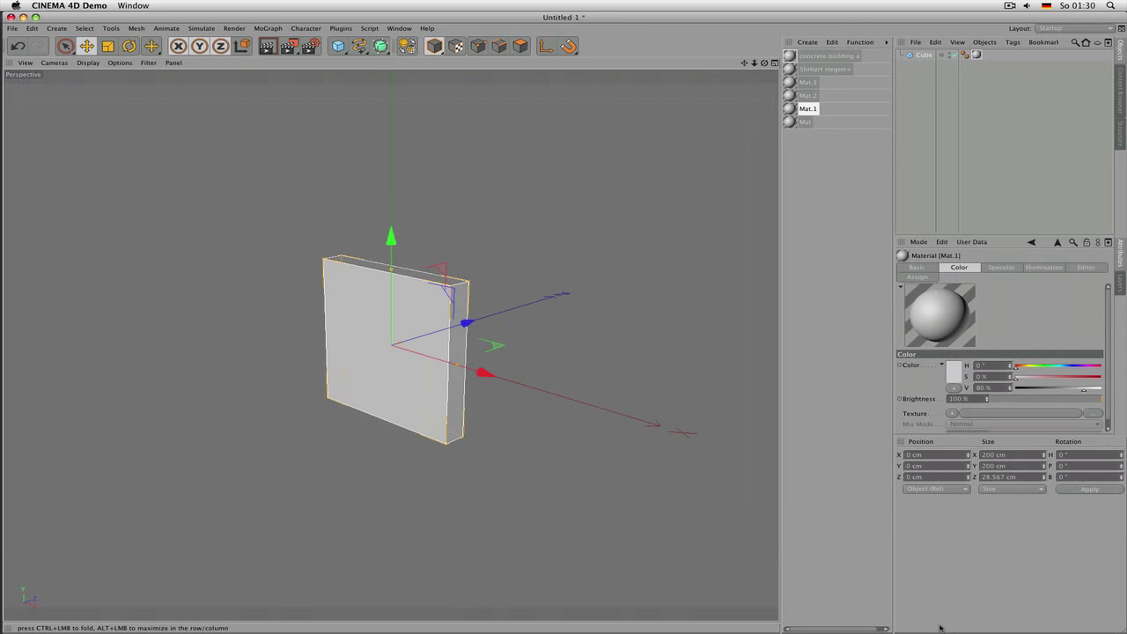
{"action": "left_click_drag", "start_coordinate": [996, 435], "coordinate": [1000, 574]}
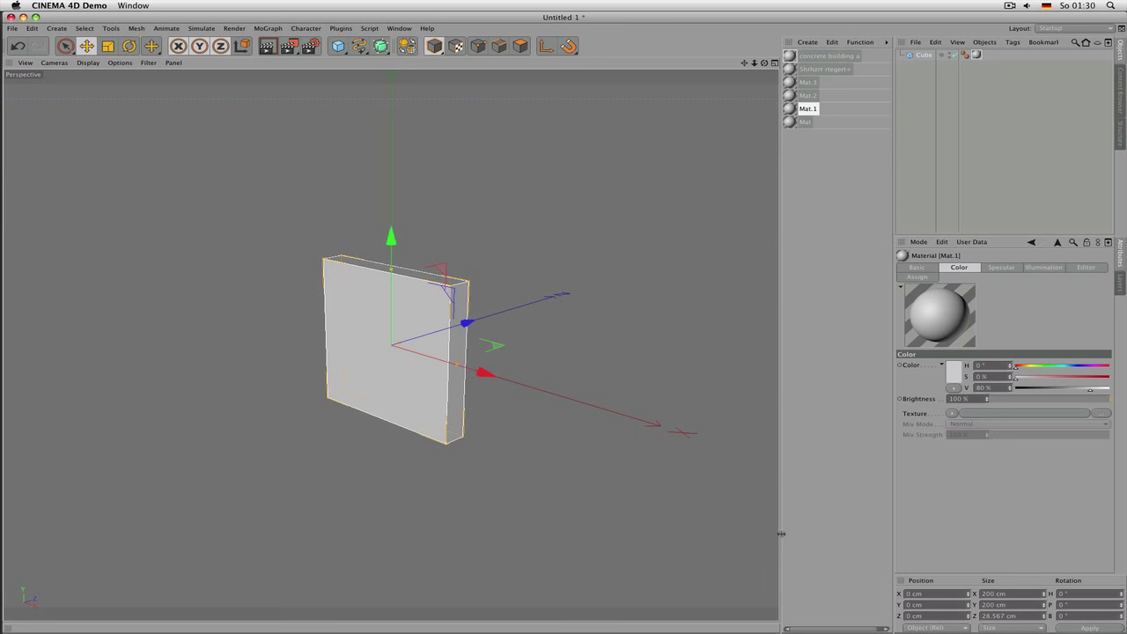
{"action": "left_click_drag", "start_coordinate": [782, 535], "coordinate": [790, 533]}
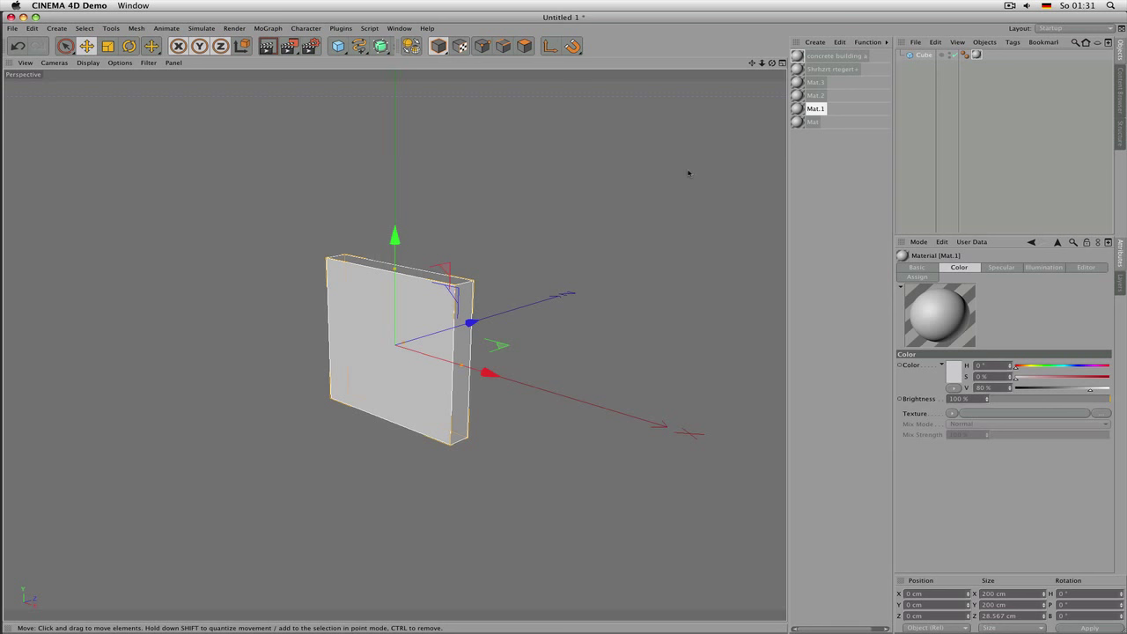
{"action": "left_click", "coordinate": [797, 43]}
{"action": "left_click_drag", "start_coordinate": [797, 43], "coordinate": [902, 51]}
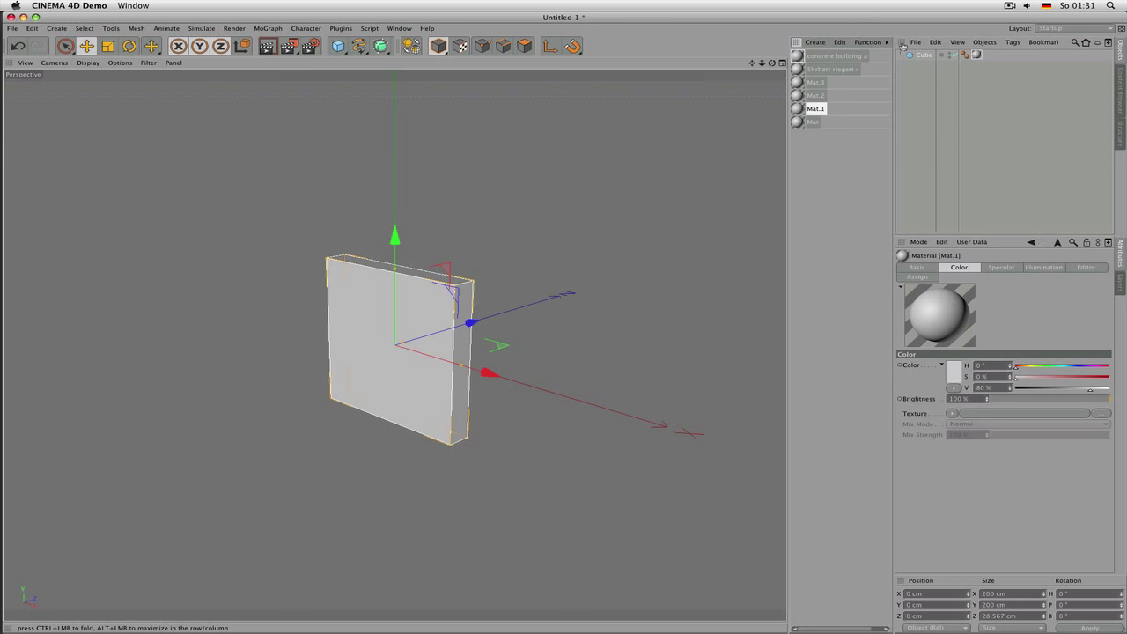
Step: Dock the material list as a tab beside Objects and cycle through the Objects, Content Browser and Structure tabs
{"action": "left_click_drag", "start_coordinate": [903, 46], "coordinate": [903, 47]}
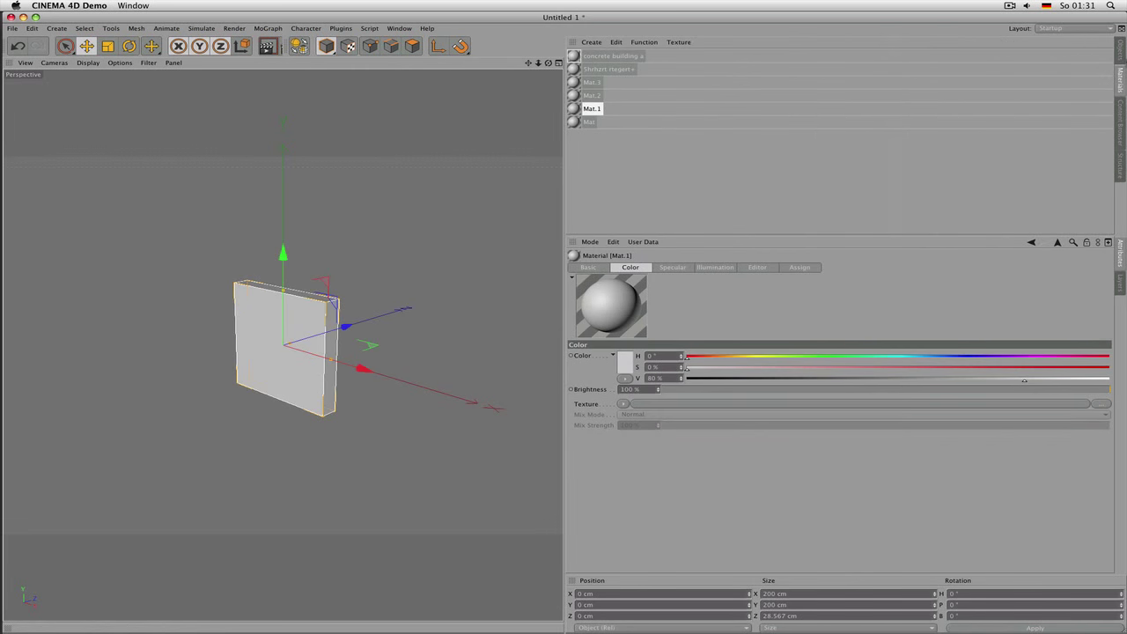
{"action": "left_click_drag", "start_coordinate": [563, 178], "coordinate": [865, 185]}
{"action": "left_click", "coordinate": [1122, 50]}
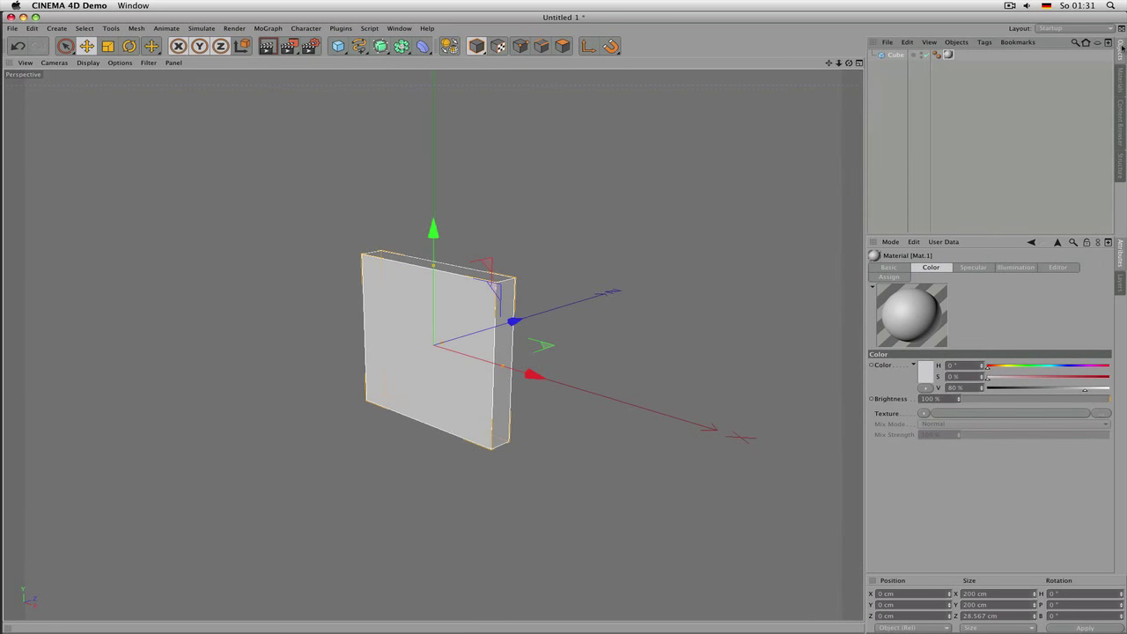
{"action": "left_click", "coordinate": [1123, 79]}
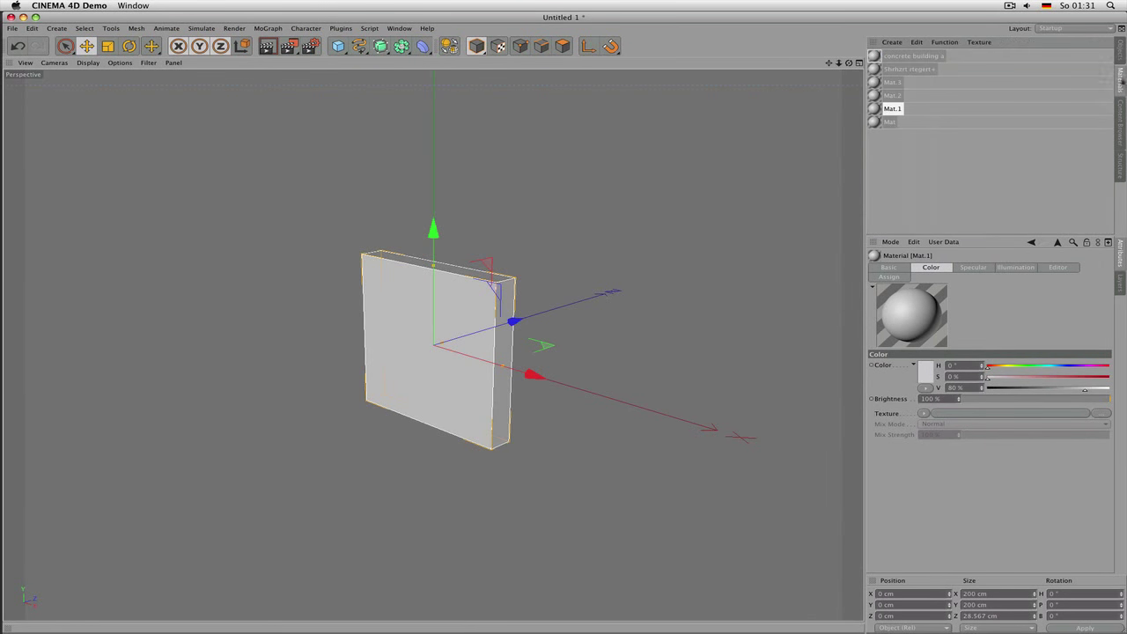
{"action": "left_click", "coordinate": [1122, 123]}
{"action": "left_click", "coordinate": [1119, 164]}
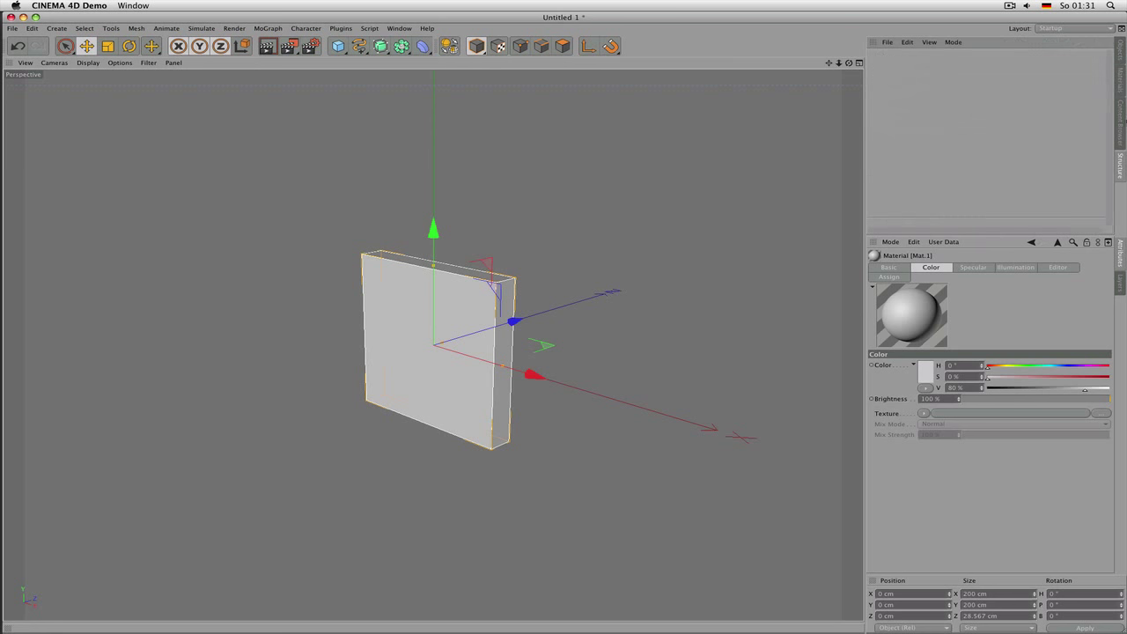
{"action": "left_click", "coordinate": [1123, 83]}
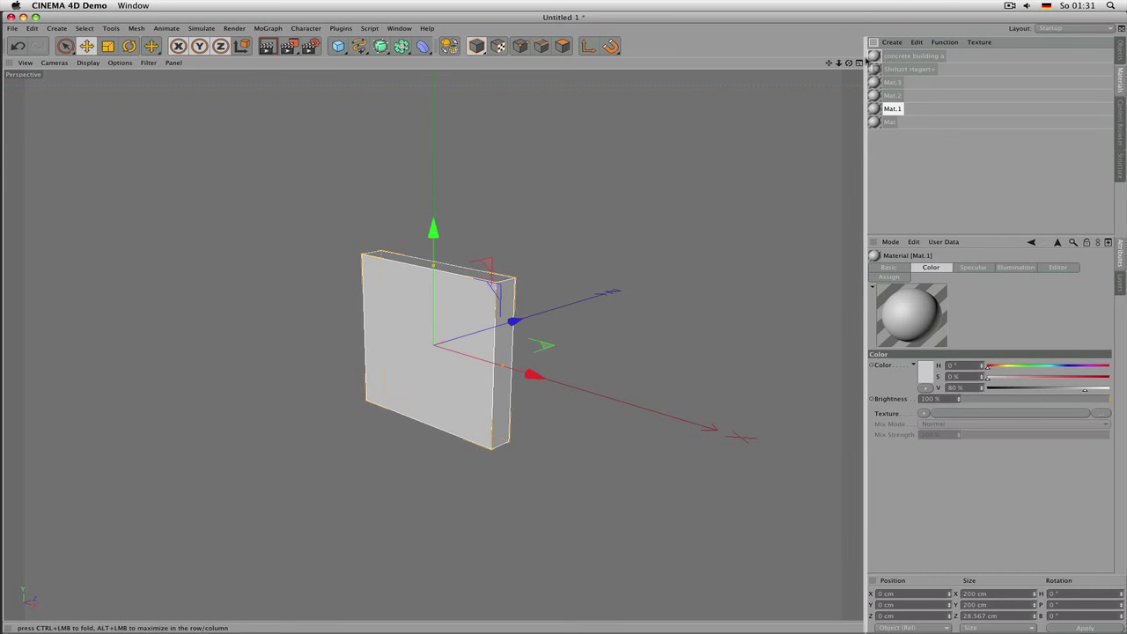
Step: Move the material list into its own narrow column between the viewport and the right-hand managers
{"action": "left_click_drag", "start_coordinate": [866, 70], "coordinate": [881, 93]}
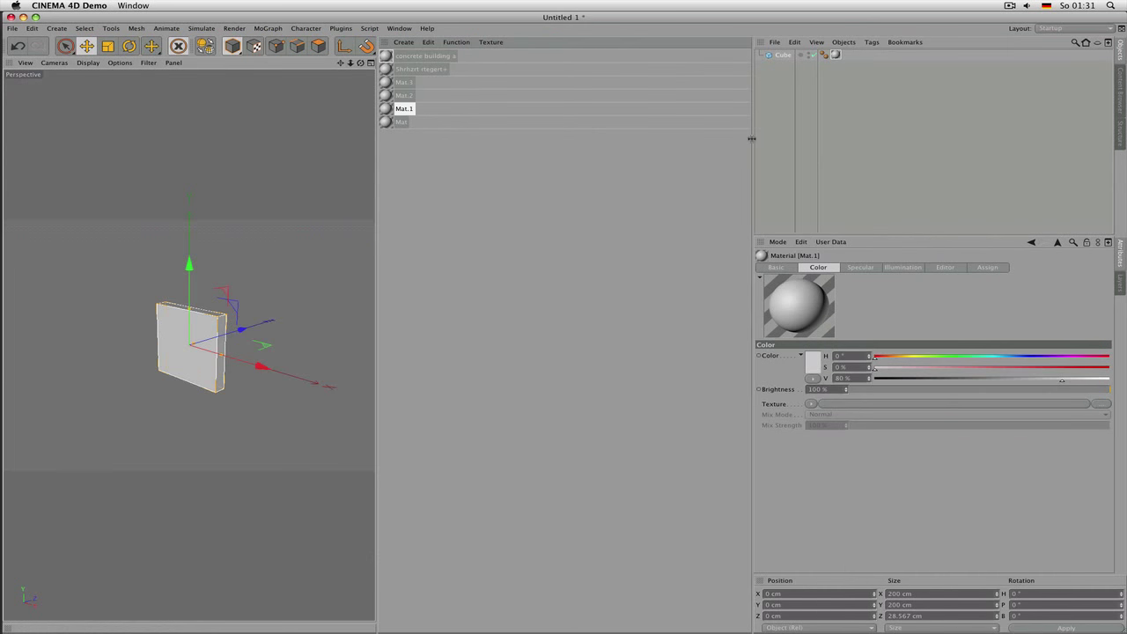
{"action": "left_click_drag", "start_coordinate": [829, 137], "coordinate": [890, 144]}
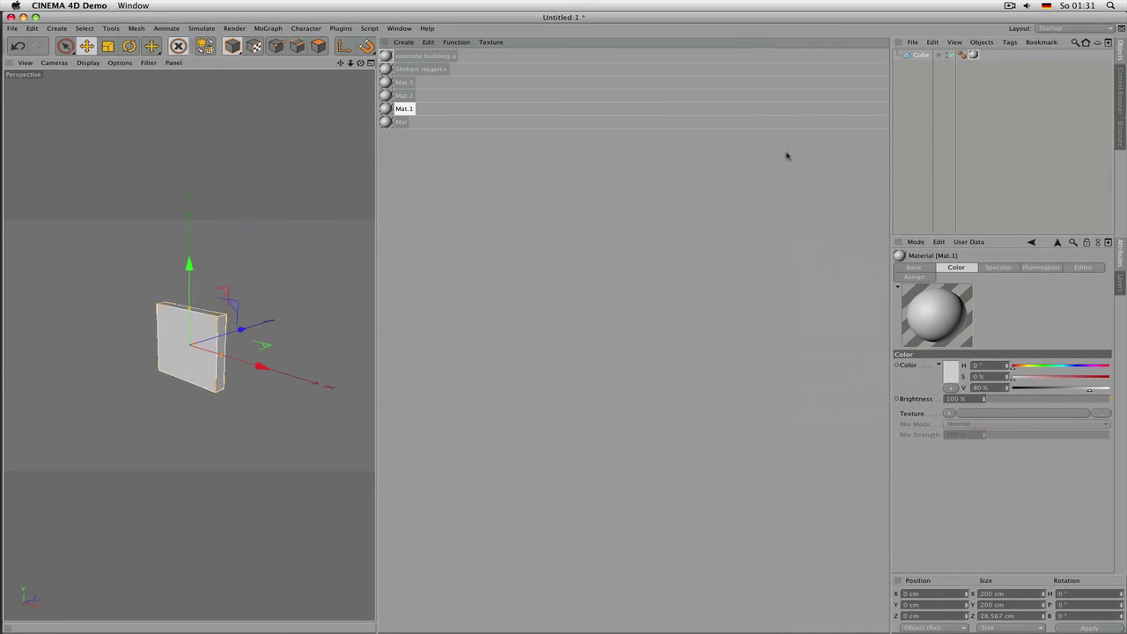
{"action": "left_click_drag", "start_coordinate": [380, 158], "coordinate": [795, 173]}
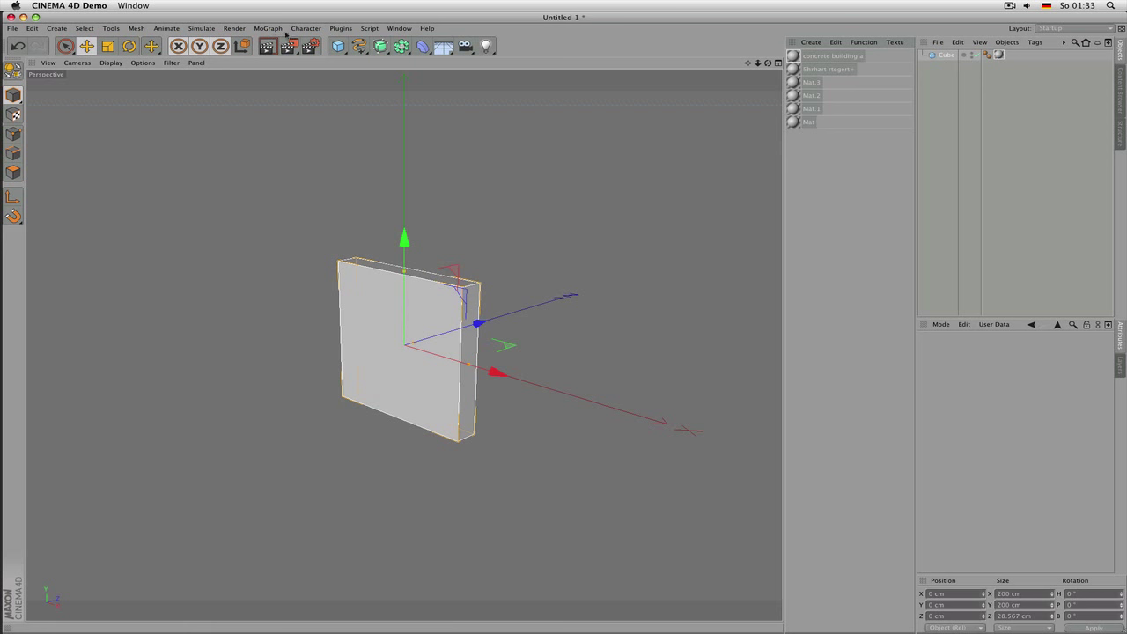
Step: Start saving the layout as 'mylayout' in the layout folder, then cancel
{"action": "left_click", "coordinate": [409, 29]}
{"action": "mouse_move", "coordinate": [420, 46]}
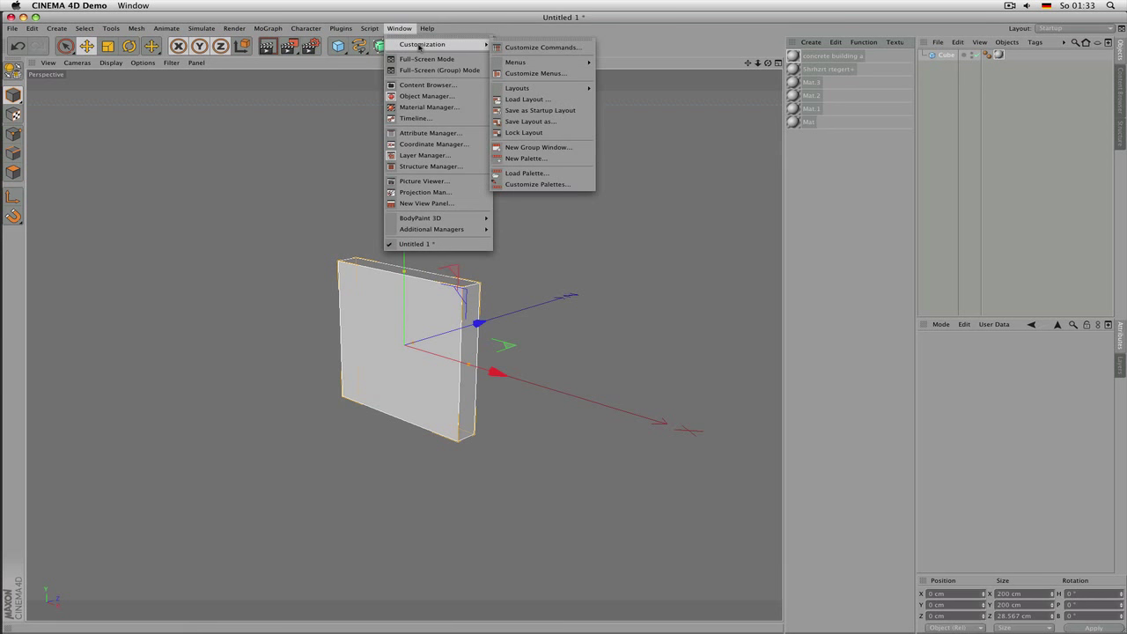
{"action": "left_click", "coordinate": [560, 123]}
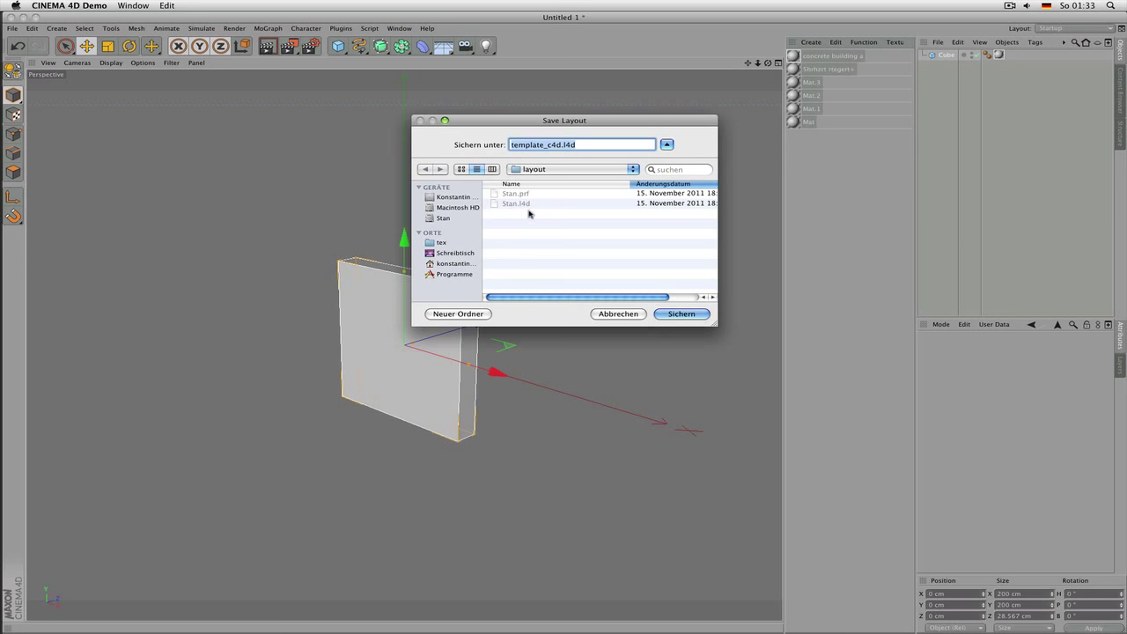
{"action": "left_click", "coordinate": [576, 146]}
{"action": "left_click_drag", "start_coordinate": [575, 146], "coordinate": [500, 147]}
{"action": "type", "text": "my"}
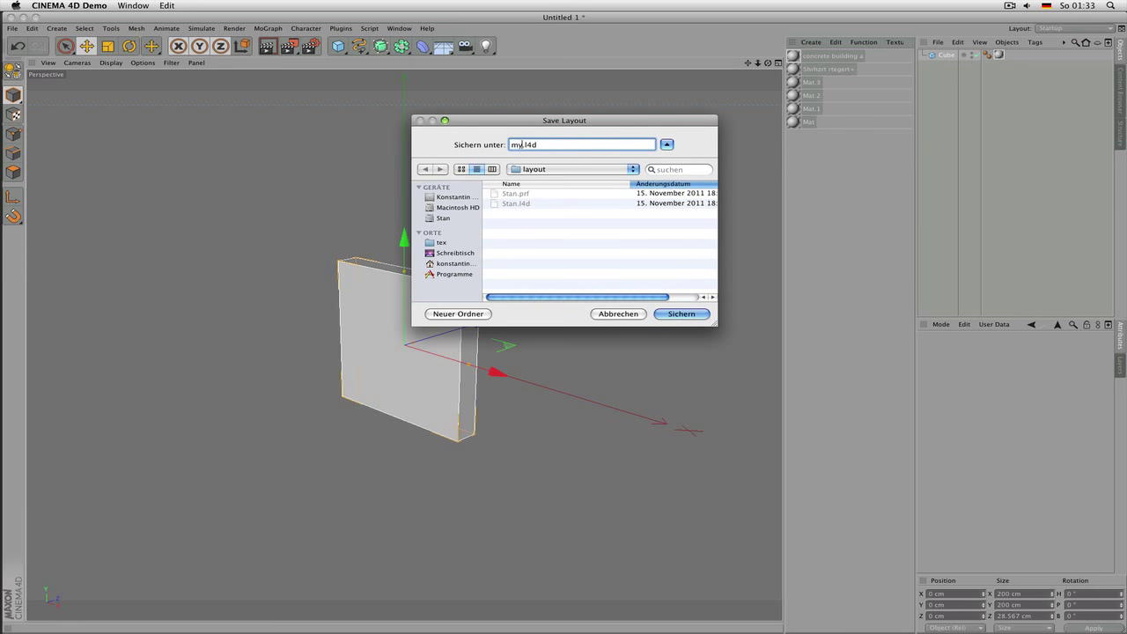
{"action": "type", "text": "layout"}
{"action": "left_click", "coordinate": [519, 170]}
{"action": "left_click", "coordinate": [558, 165]}
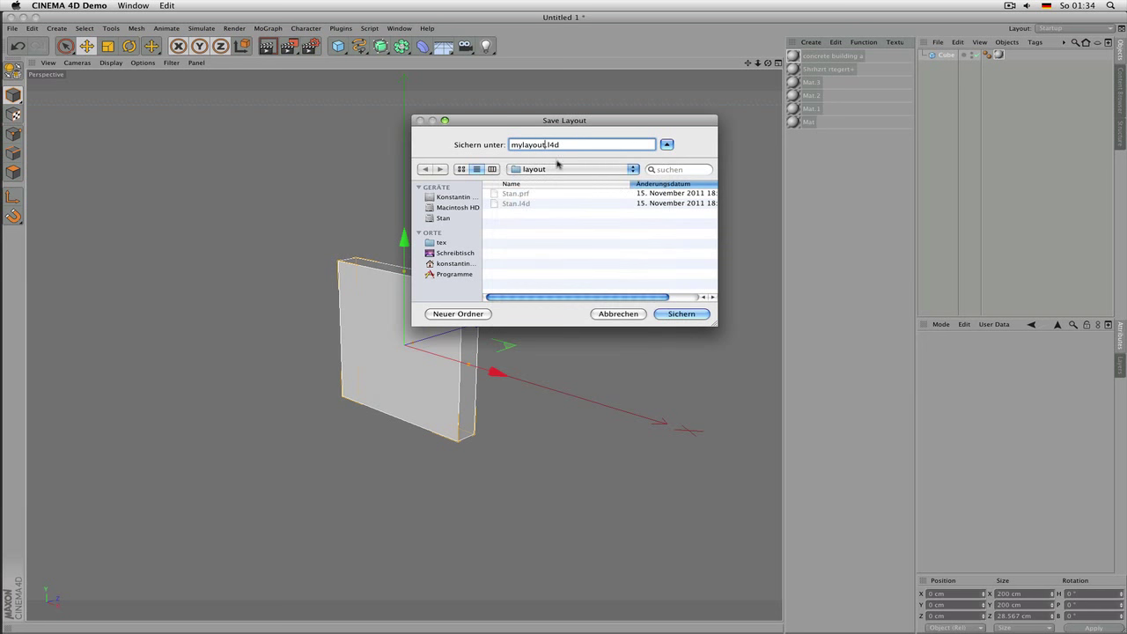
{"action": "left_click", "coordinate": [628, 313]}
Step: Check the saved layouts list, then reopen Save Layout as from Window > Customization
{"action": "left_click", "coordinate": [1077, 28]}
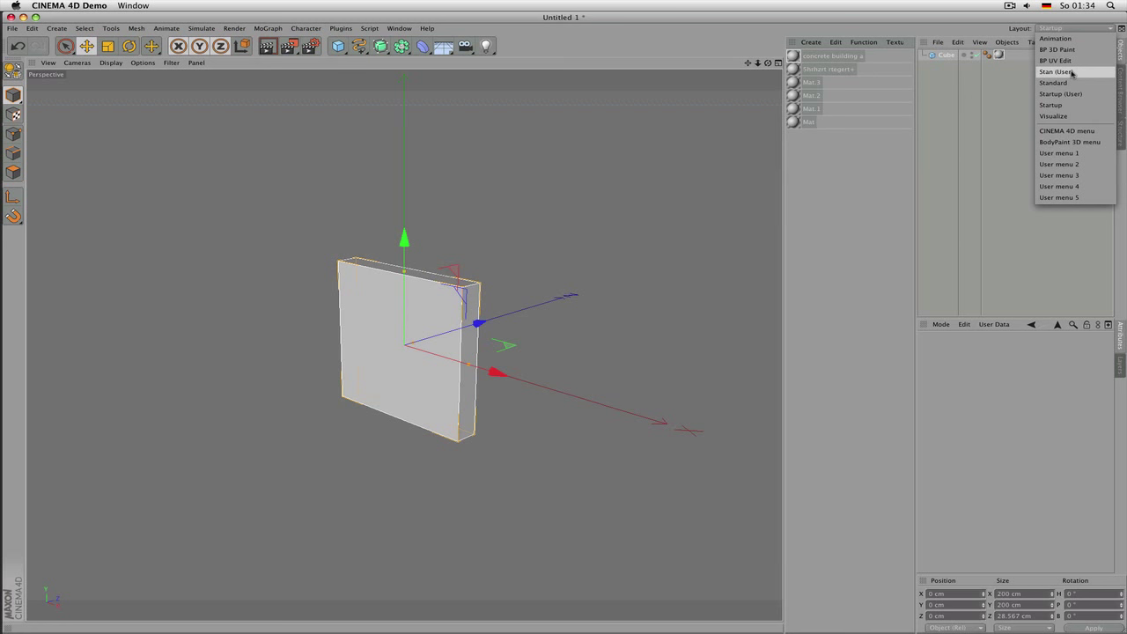
{"action": "left_click", "coordinate": [615, 62]}
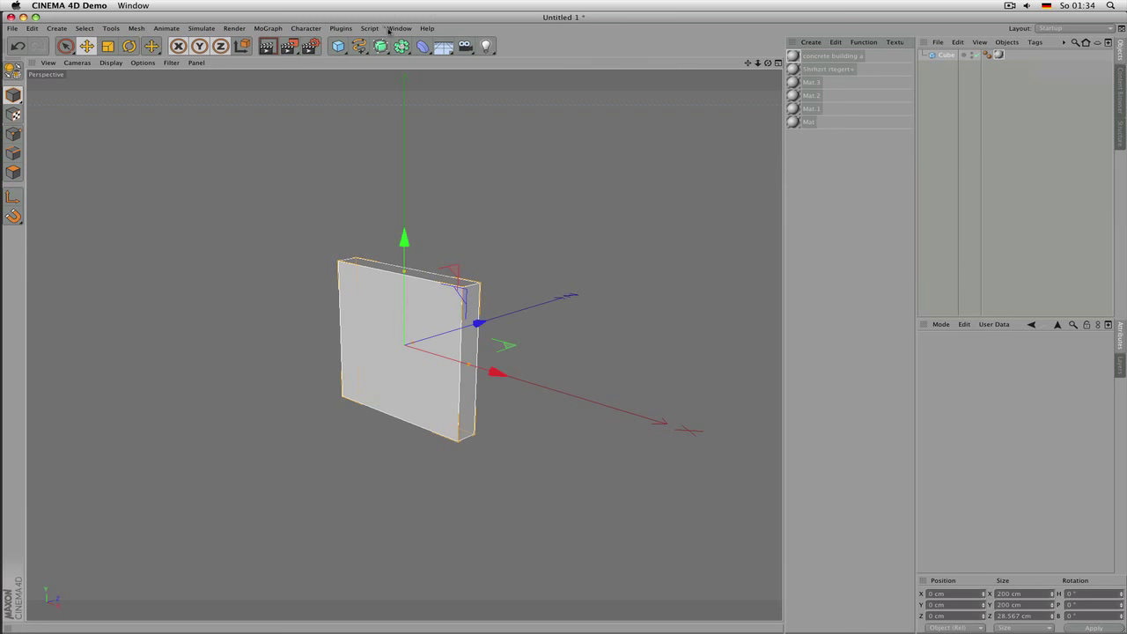
{"action": "left_click", "coordinate": [394, 29]}
{"action": "mouse_move", "coordinate": [460, 44]}
{"action": "mouse_move", "coordinate": [539, 89]}
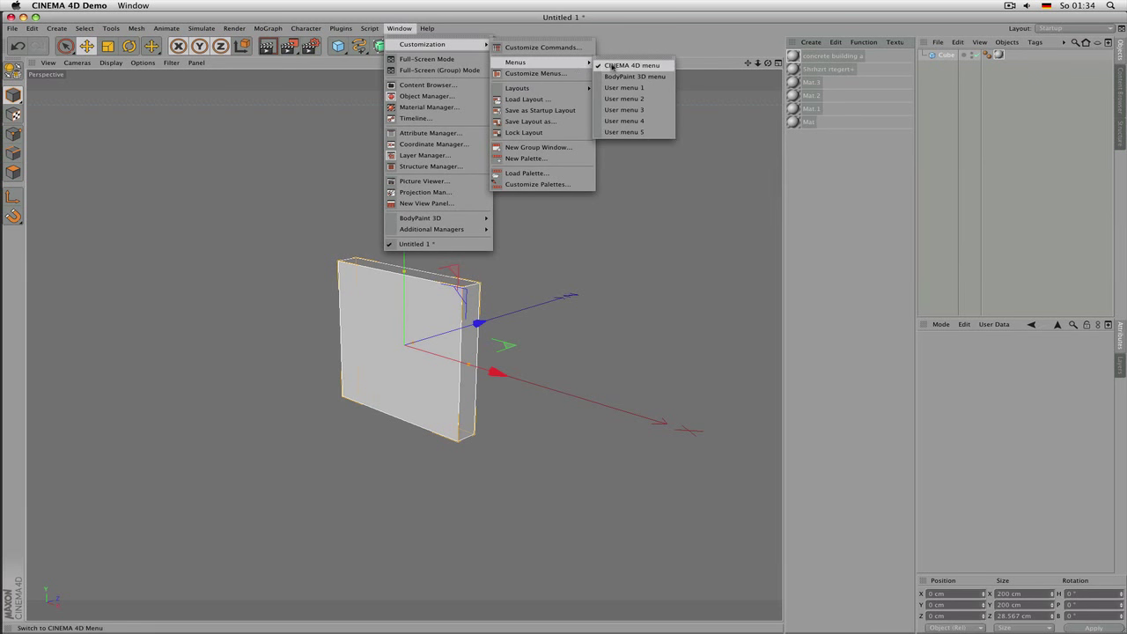
{"action": "left_click", "coordinate": [544, 122]}
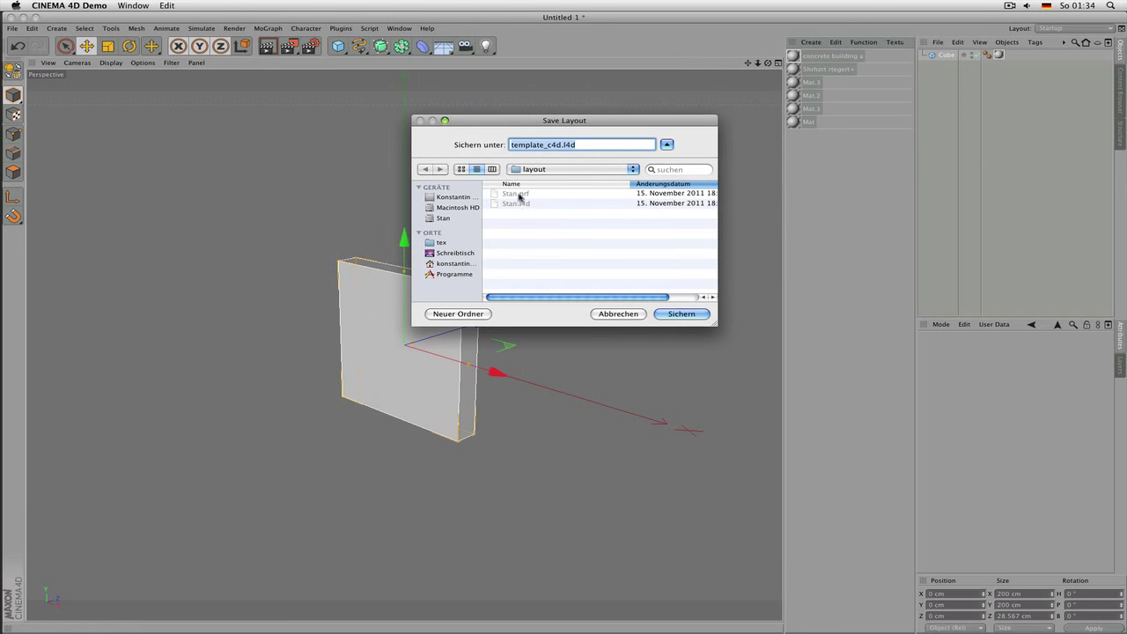